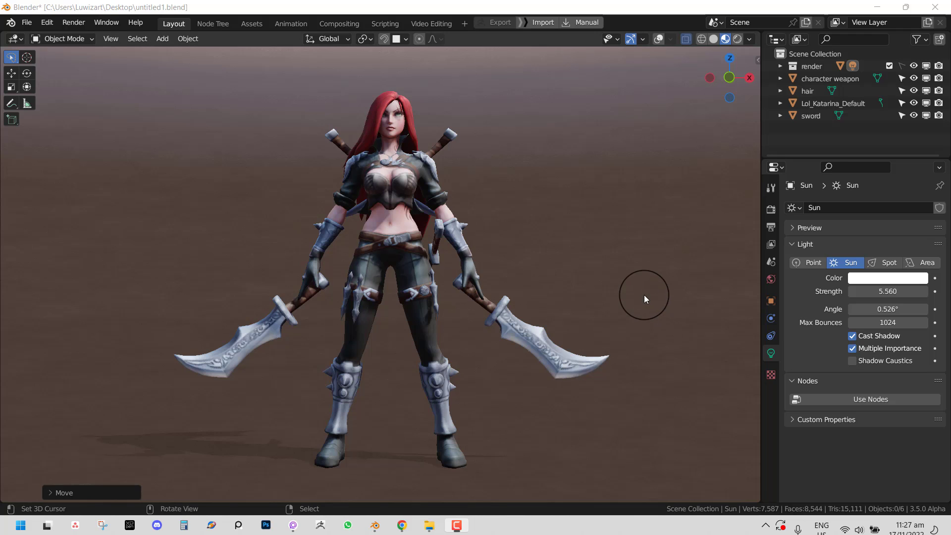
- Orbit the view slightly around the Katarina character
middle_click_drag(605, 302, 617, 303)
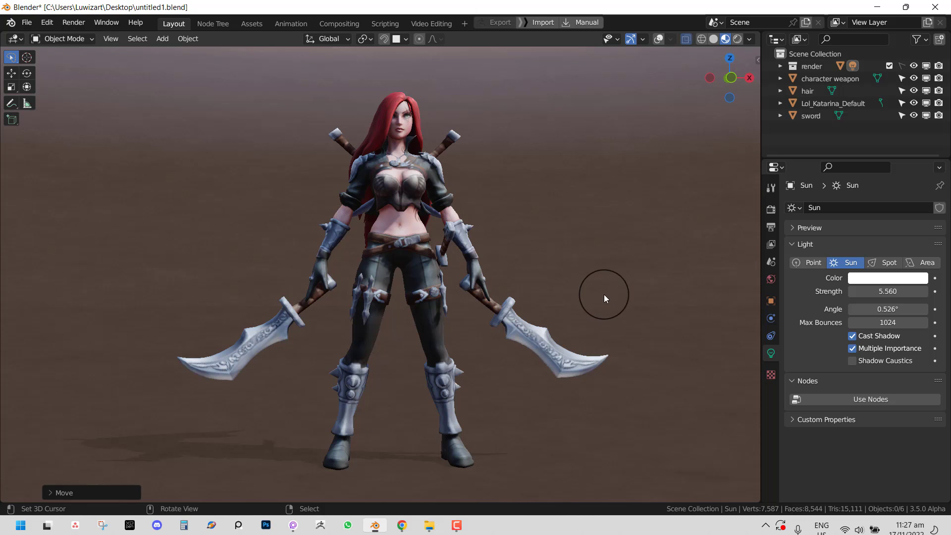
middle_click_drag(580, 281, 585, 266)
- Open the sidebar on the Rig Creator tab and widen the panel
key("n")
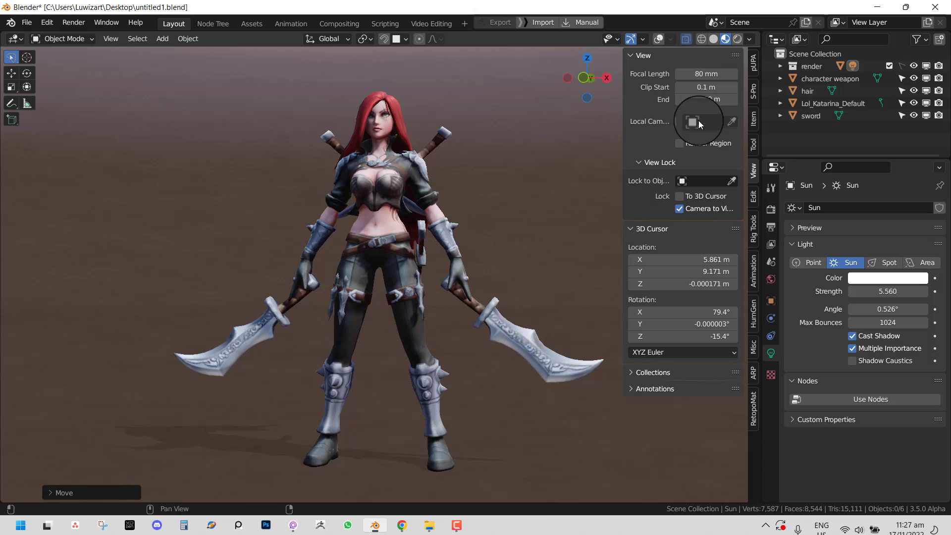
left_click(754, 62)
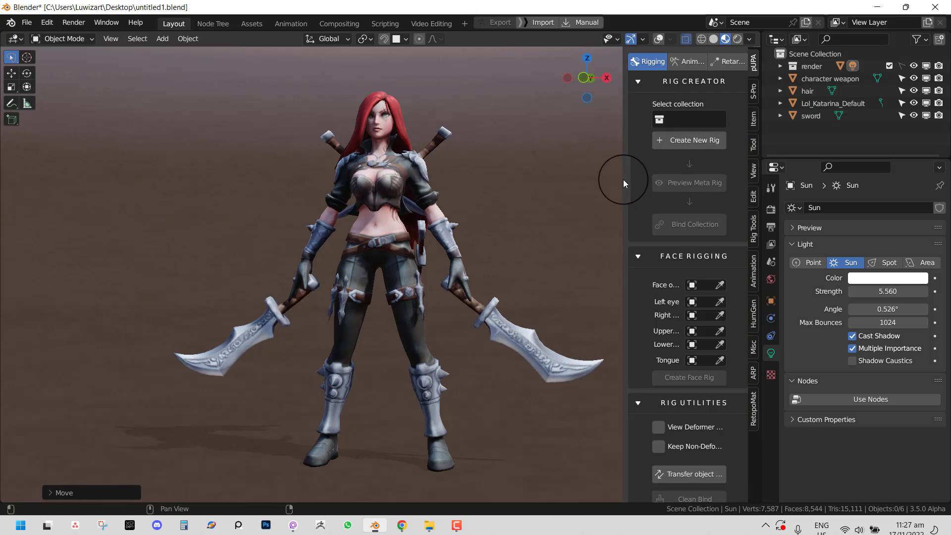
left_click_drag(623, 180, 575, 176)
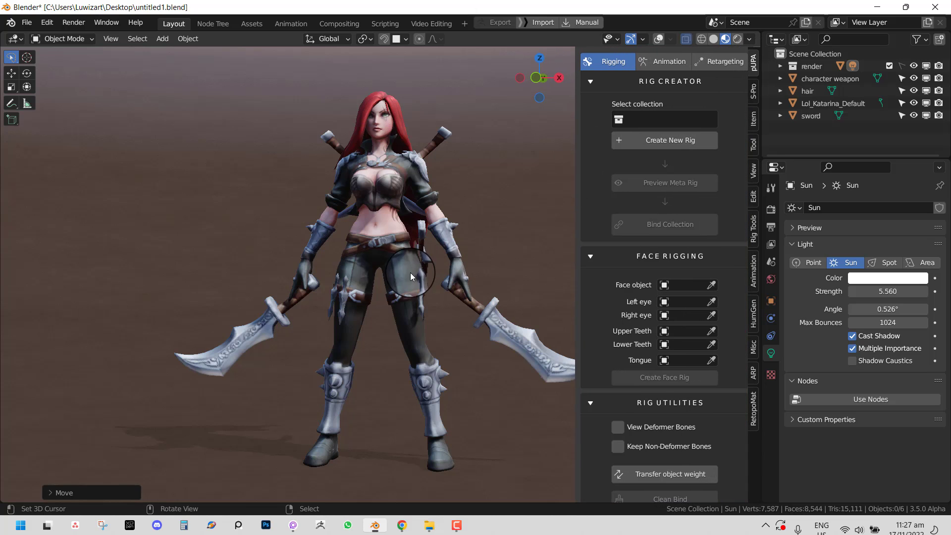
middle_click_drag(410, 274, 452, 285)
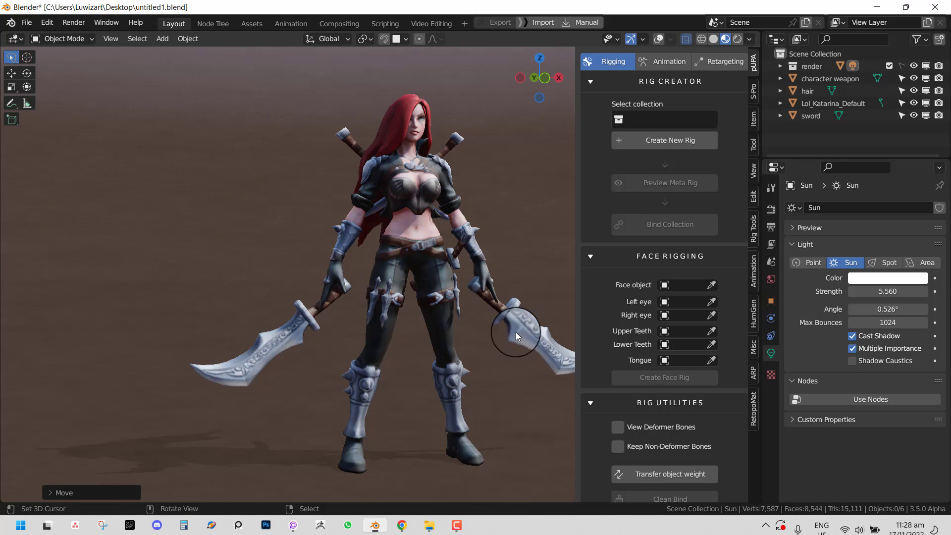
middle_click_drag(496, 338, 469, 337)
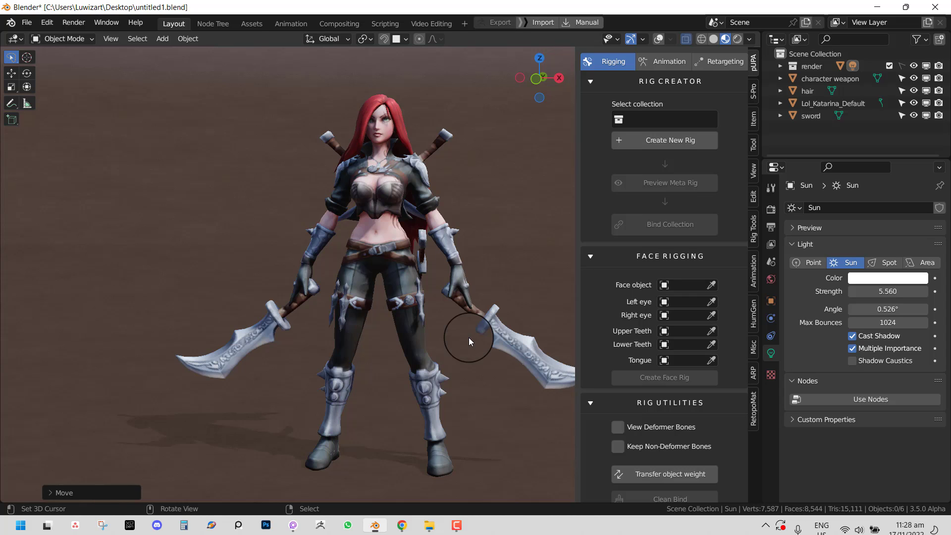
- Check the Retargeting tab, then return to the Animation library showing Aerial Evade
left_click(670, 64)
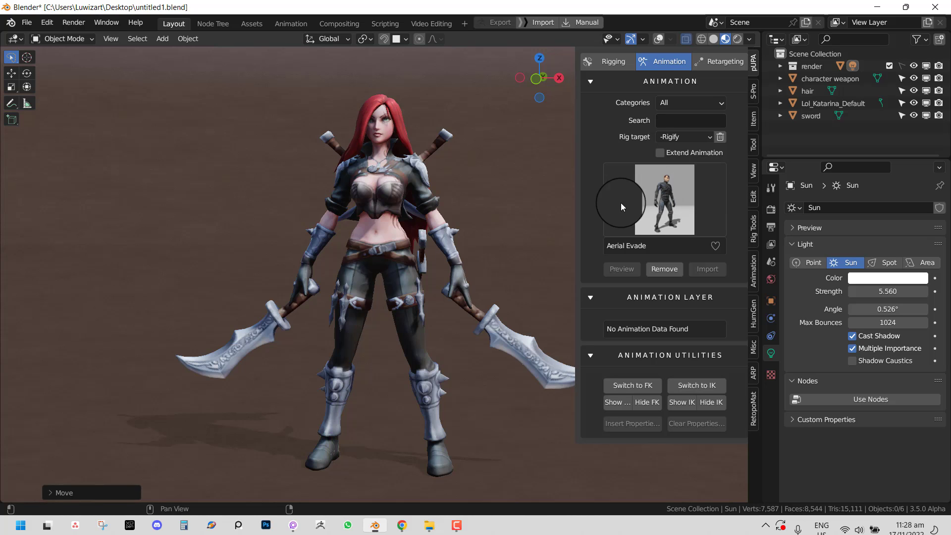
left_click(713, 62)
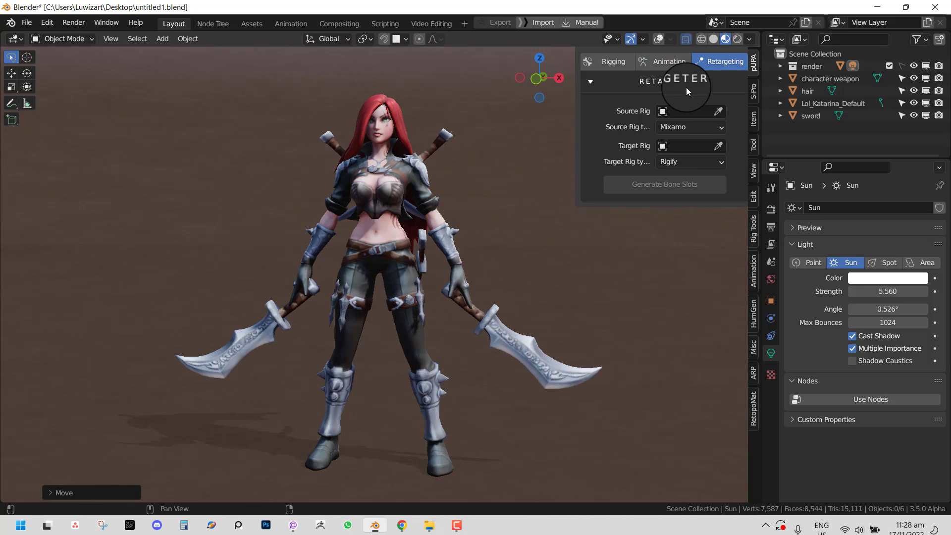
left_click(667, 62)
mouse_move(449, 191)
middle_mouse_down()
mouse_move(492, 196)
mouse_move(466, 188)
middle_mouse_up()
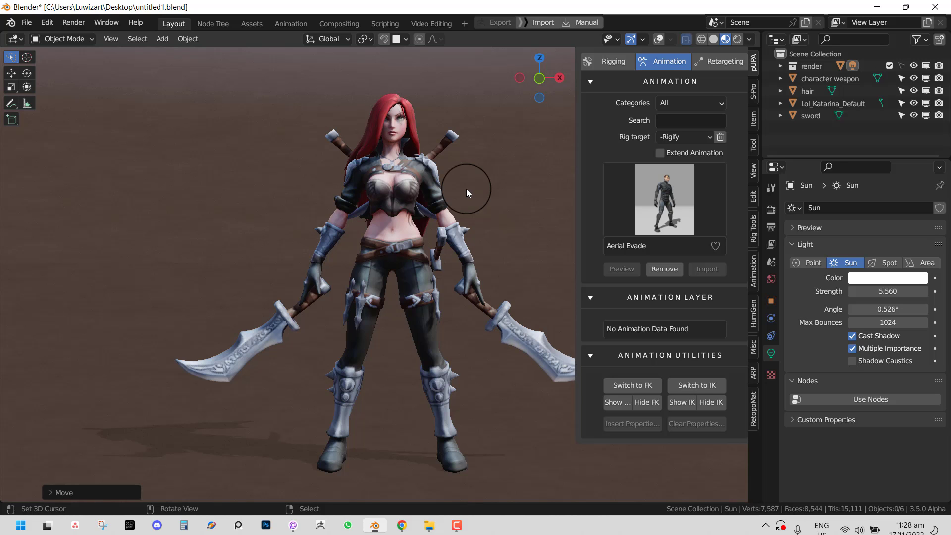
middle_click_drag(461, 195, 362, 213)
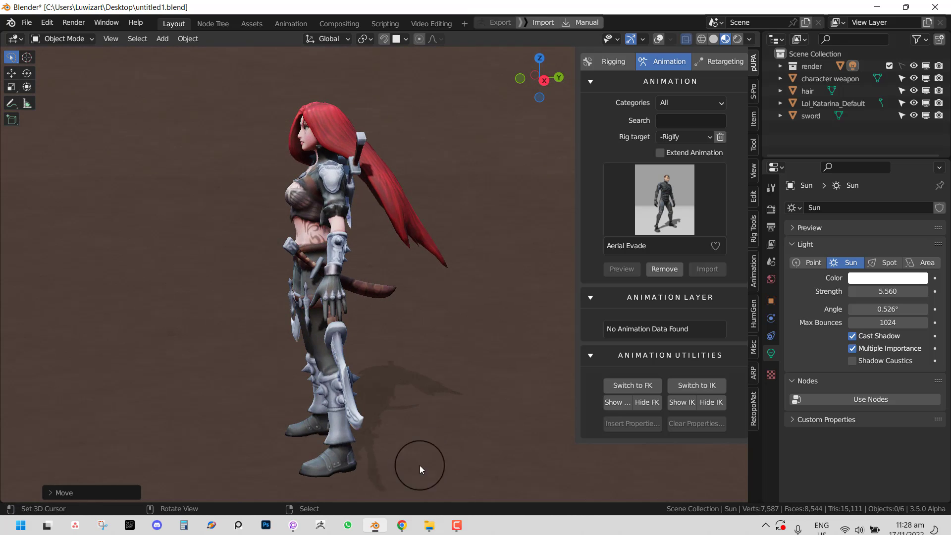
mouse_move(402, 525)
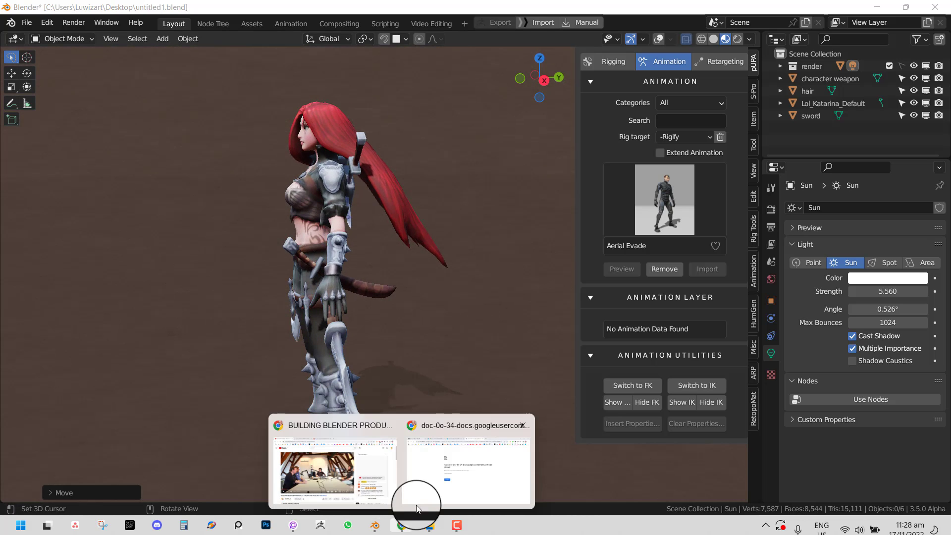
left_click(446, 475)
left_click(257, 10)
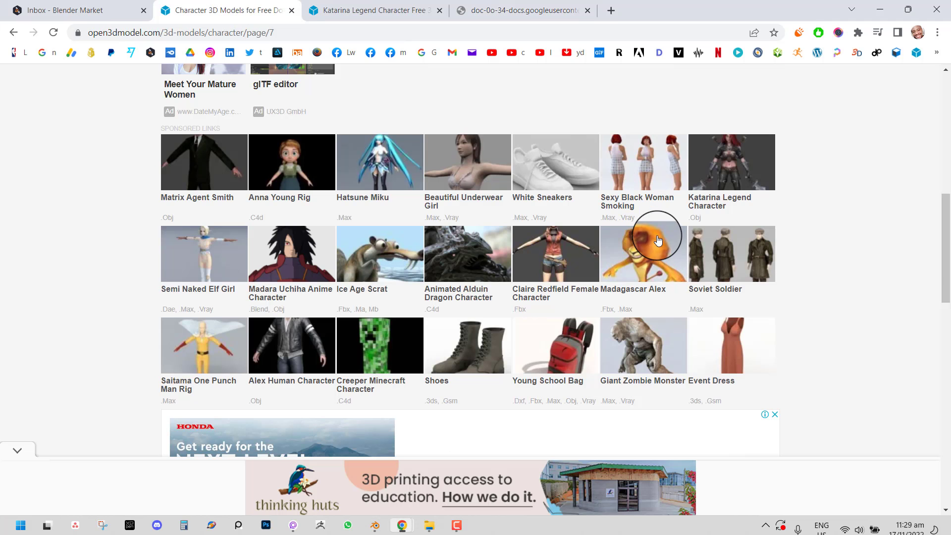
left_click(457, 2)
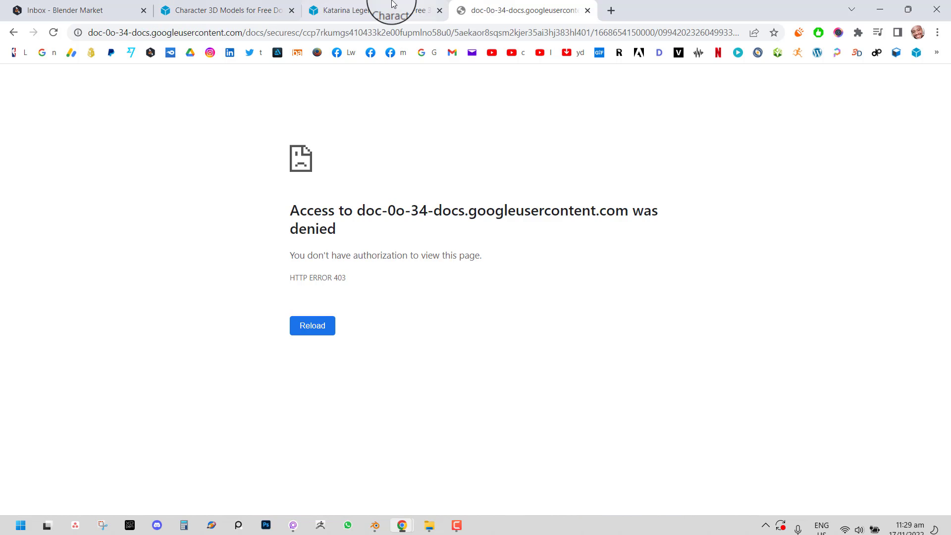
left_click(389, 4)
scroll(531, 282, "down", 3)
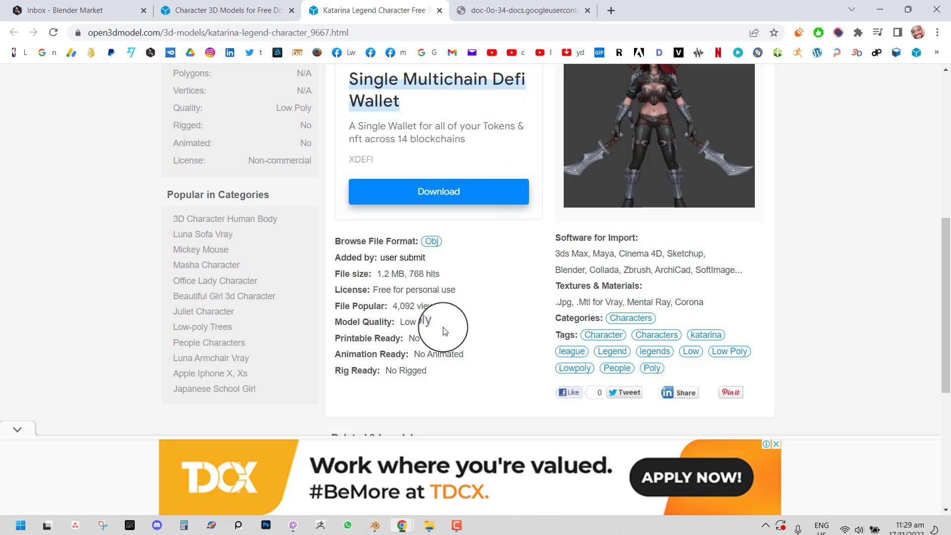
mouse_move(382, 528)
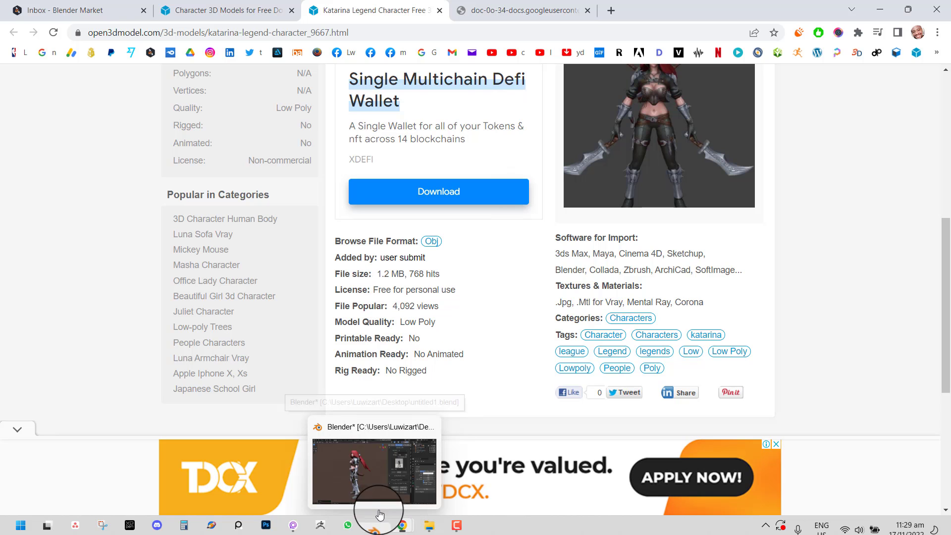
left_click(372, 485)
- In front view, try solid then material preview shading with X-ray off
key("KP_1")
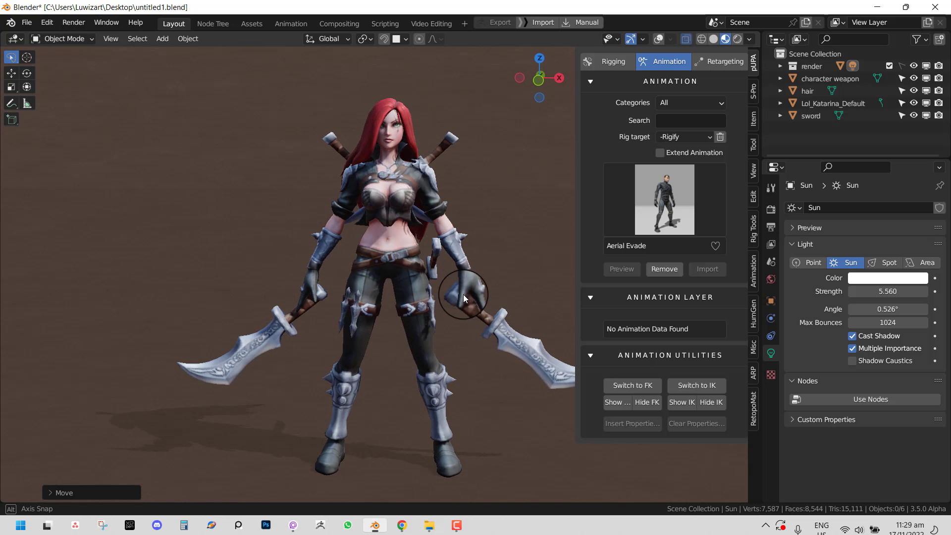
key("z")
left_click(545, 290)
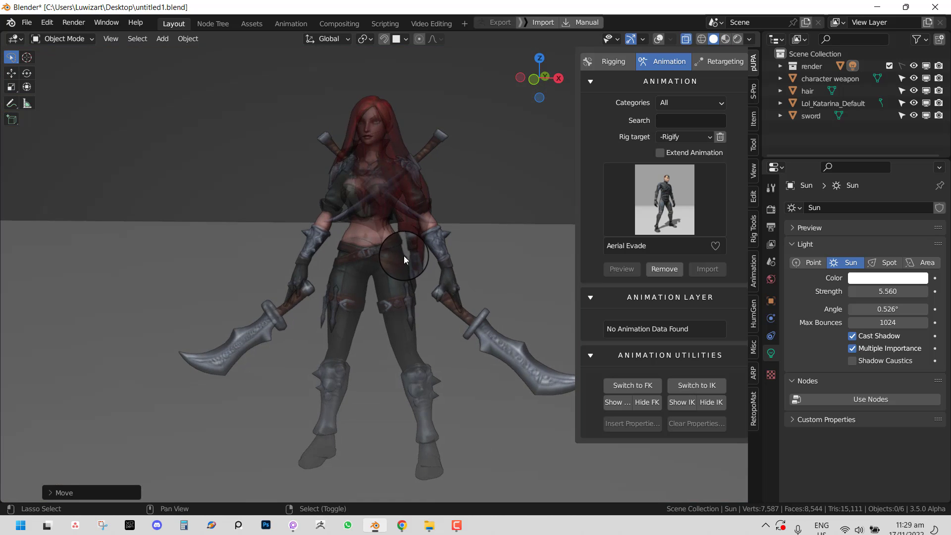
key("shift+z")
key("shift+z")
key("z")
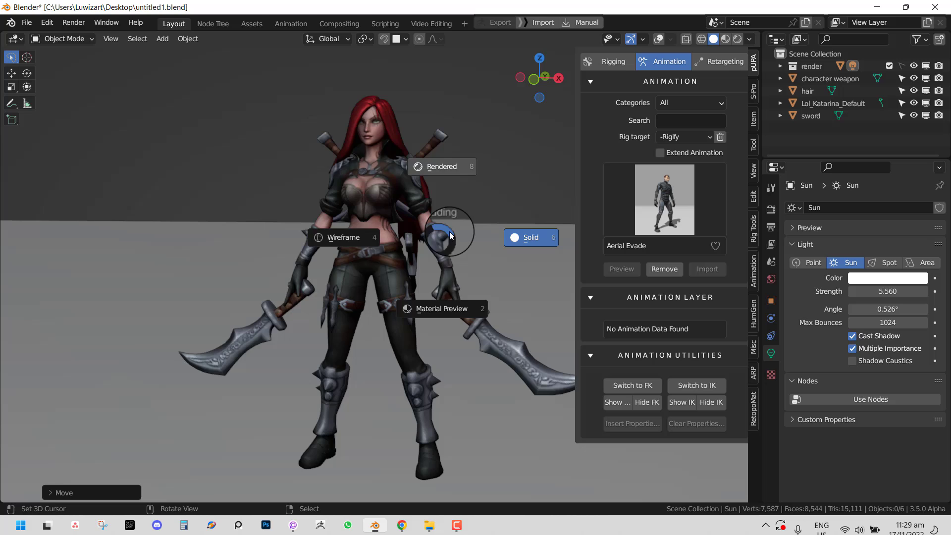
left_click(451, 300)
middle_click_drag(397, 280, 455, 271)
mouse_move(454, 271)
middle_mouse_down("ctrl")
mouse_move(441, 229)
mouse_move(398, 293)
middle_mouse_up("ctrl")
middle_click_drag(400, 292, 432, 181, "ctrl")
- Select the character weapon and return to solid shading in front view with overlays on
left_click(458, 127)
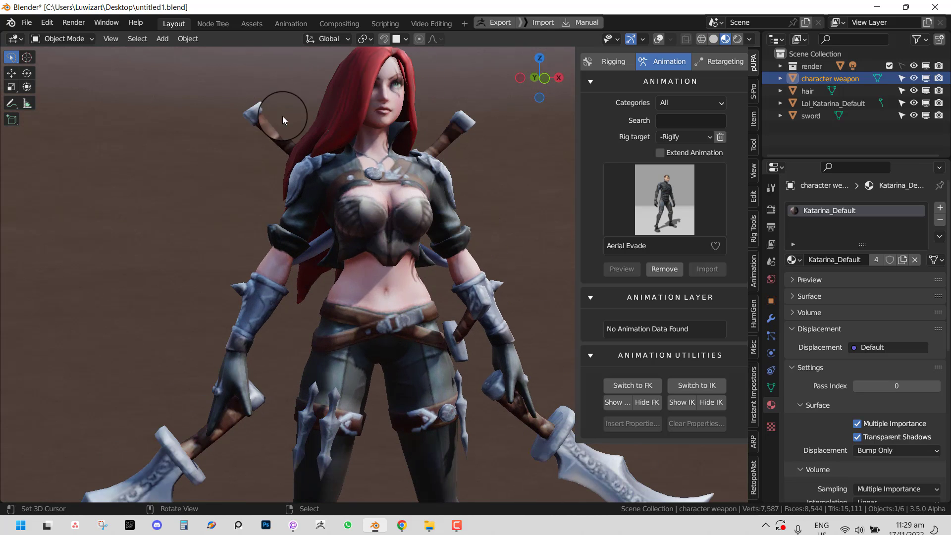
mouse_move(262, 121)
middle_mouse_down("ctrl")
mouse_move(272, 301)
mouse_move(349, 329)
mouse_move(327, 326)
middle_mouse_up("ctrl")
scroll(347, 319, "up", 1)
key("z")
left_click(482, 299)
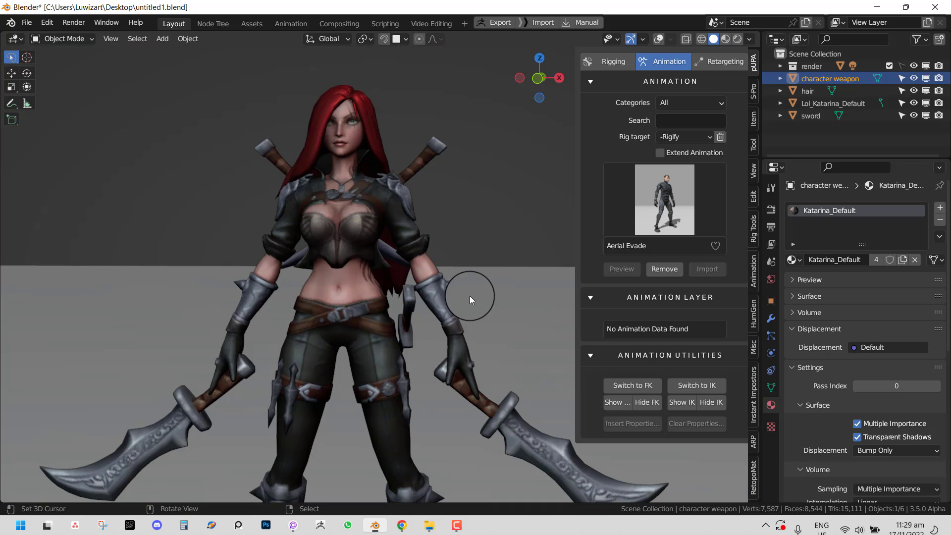
key("KP_1")
key("shift+alt+z")
middle_click_drag(463, 303, 449, 325)
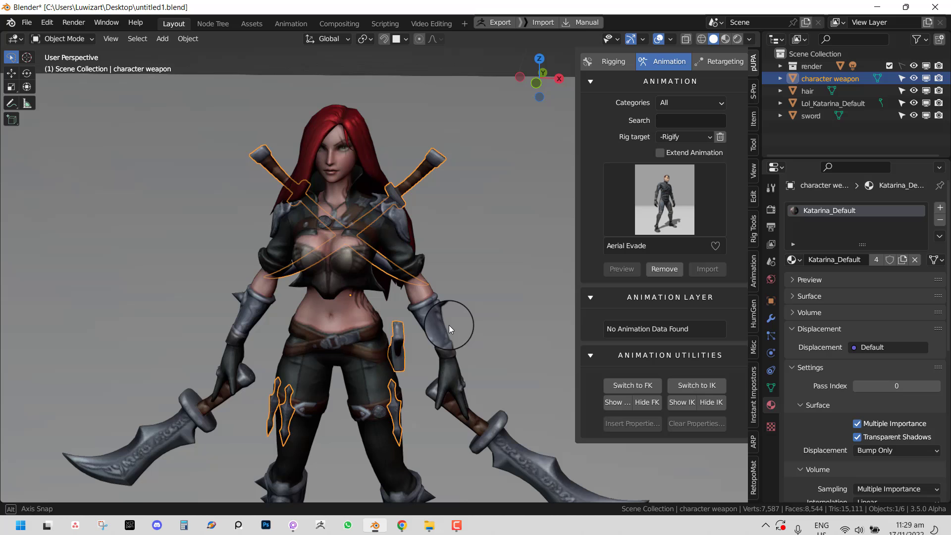
- Exclude the render backdrop collection from the scene and clear the selection
left_click(516, 250)
left_click(890, 65)
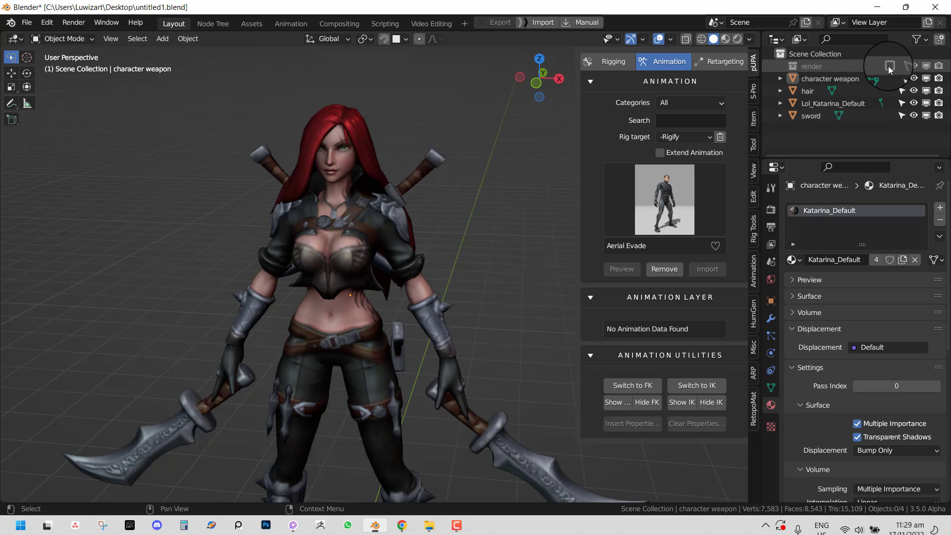
scroll(471, 252, "down", 3)
key("a")
scroll(485, 252, "down", 1)
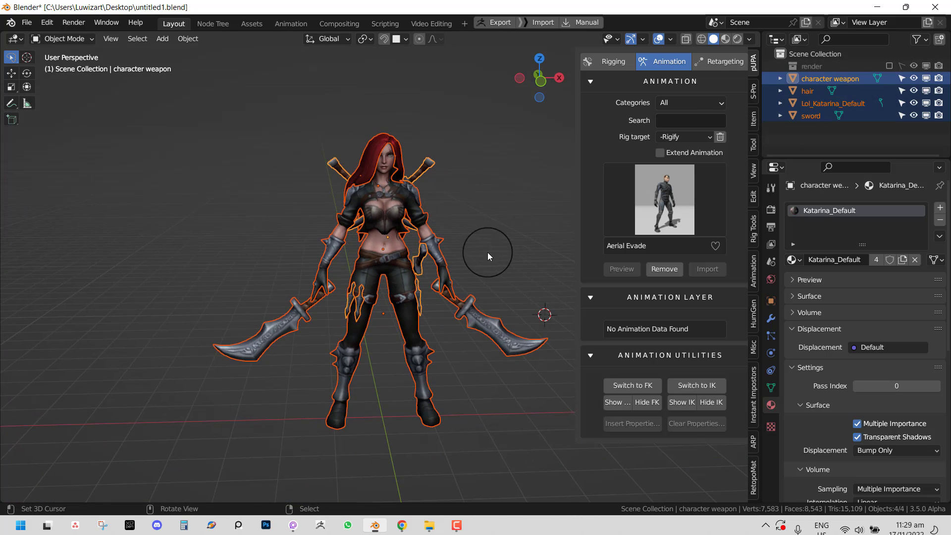
middle_click_drag(417, 269, 372, 262)
scroll(375, 257, "up", 2)
key("alt+a")
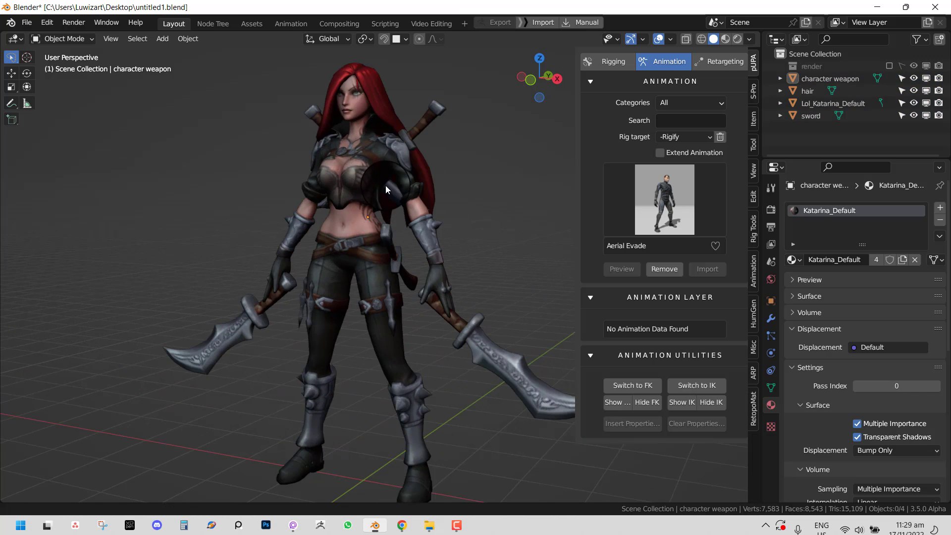
middle_click_drag(385, 185, 389, 216, "shift")
scroll(392, 213, "up", 1)
- Select the Lol_Katarina_Default body, test select all, then deselect everything
left_click(360, 203)
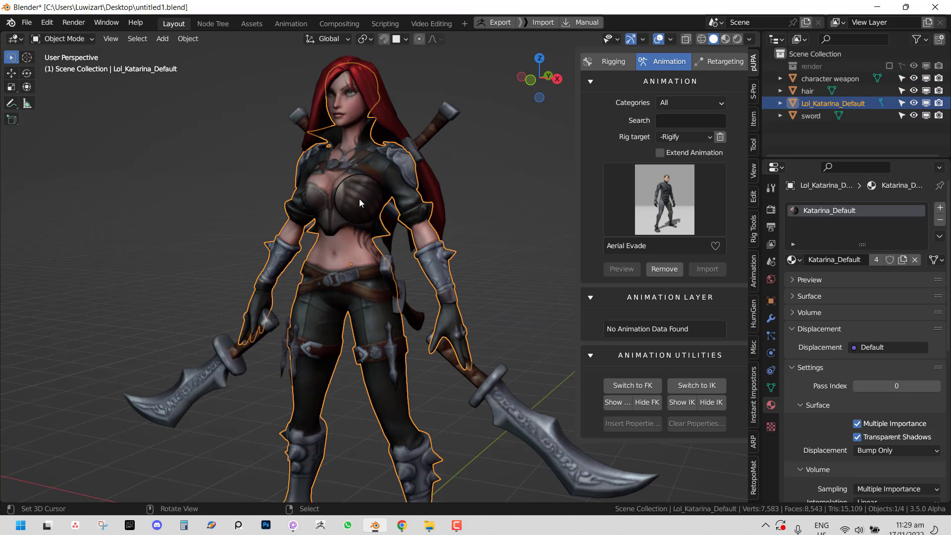
key("a")
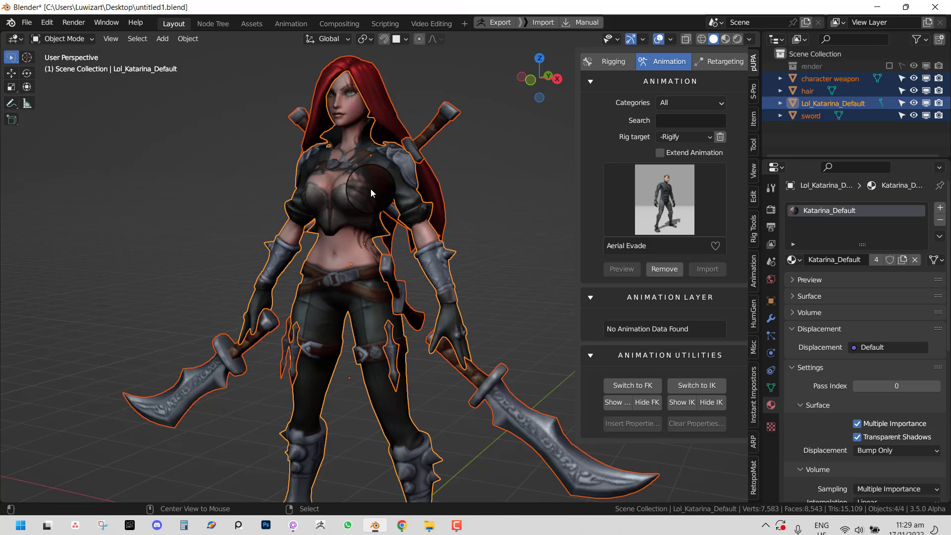
key("alt+a")
scroll(383, 201, "down", 2)
scroll(384, 200, "down", 1)
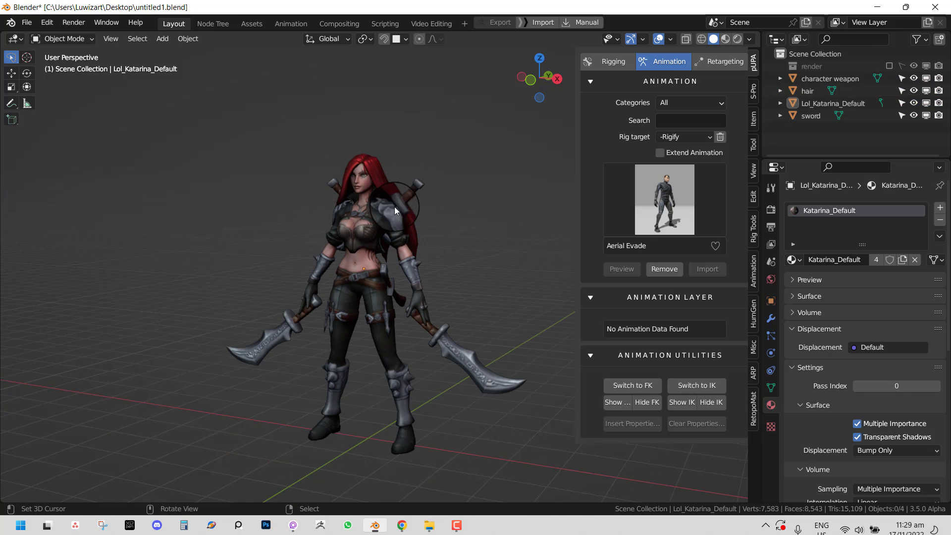
mouse_move(394, 206)
middle_mouse_down()
mouse_move(436, 245)
mouse_move(411, 209)
middle_mouse_up()
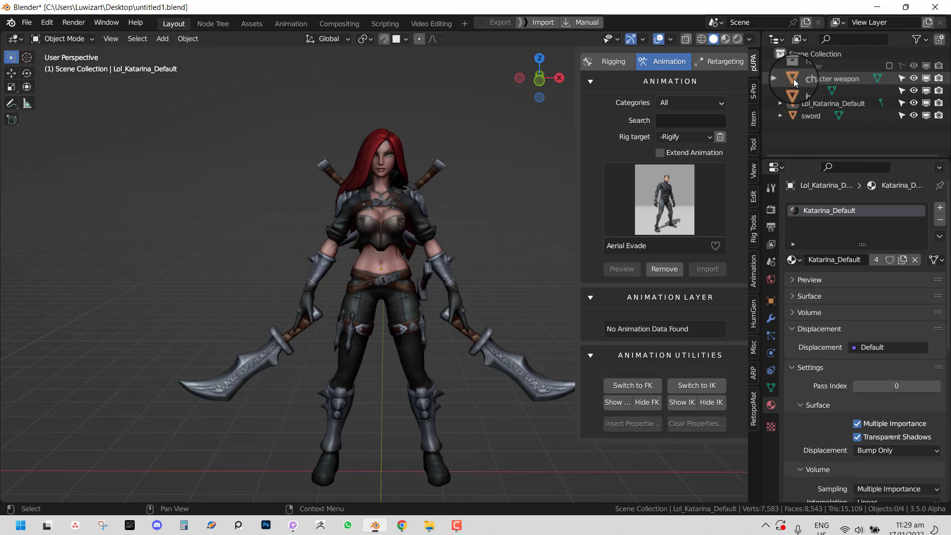
- Select weapon, hair, body and sword in the Outliner, ending on Lol_Katarina_Default
left_click(839, 80)
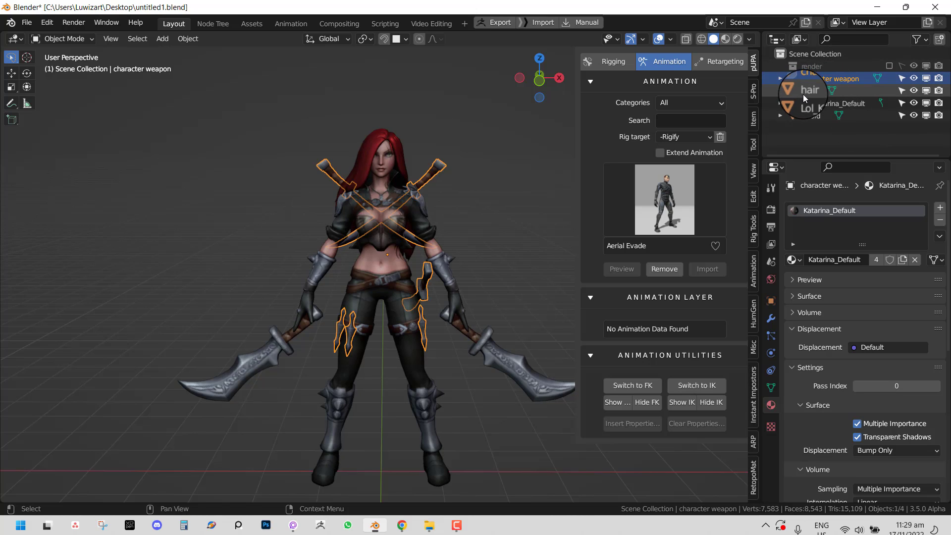
left_click(804, 94)
left_click(819, 103)
left_click(818, 115)
left_click(826, 101)
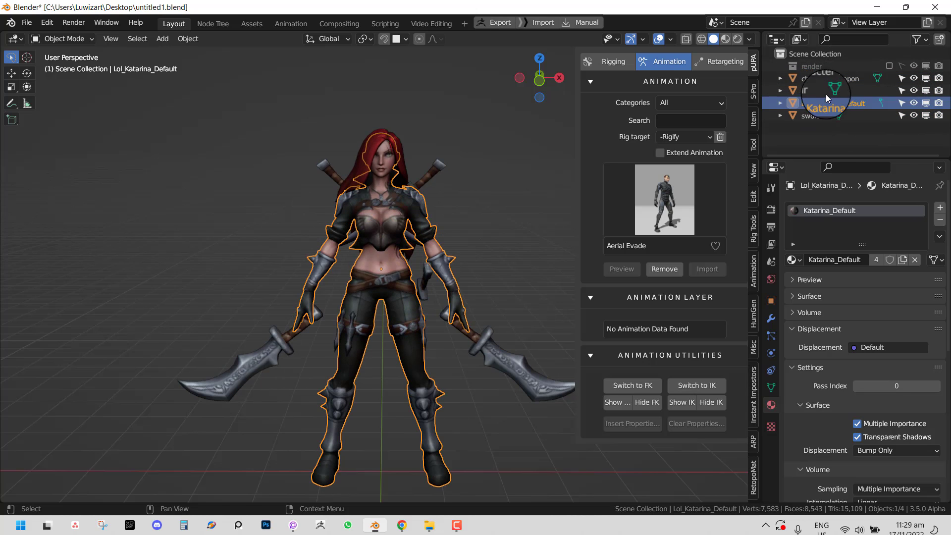
- Move the Lol_Katarina_Default body further to the right, away from hair and weapons
key("g")
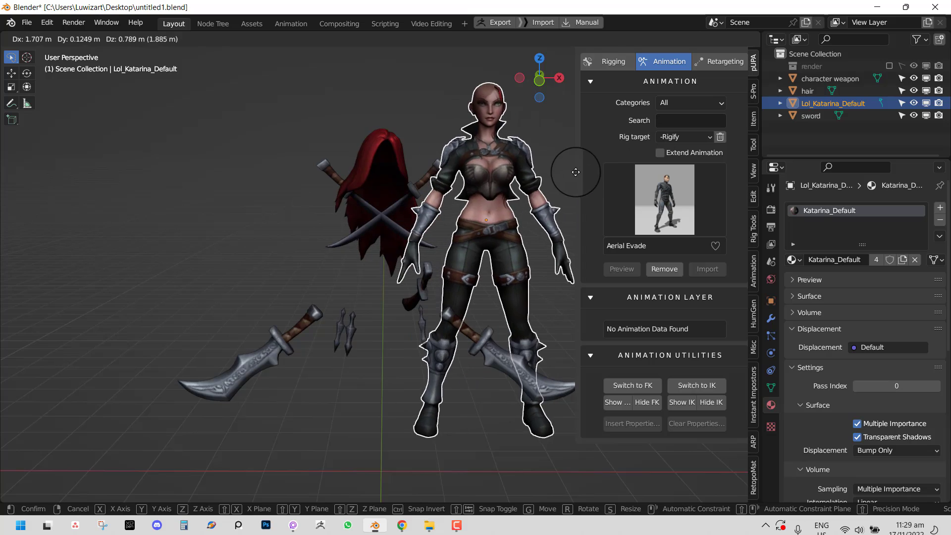
left_click(575, 172)
middle_click_drag(515, 179, 470, 193)
scroll(366, 233, "down", 2)
key("g")
left_click(462, 212)
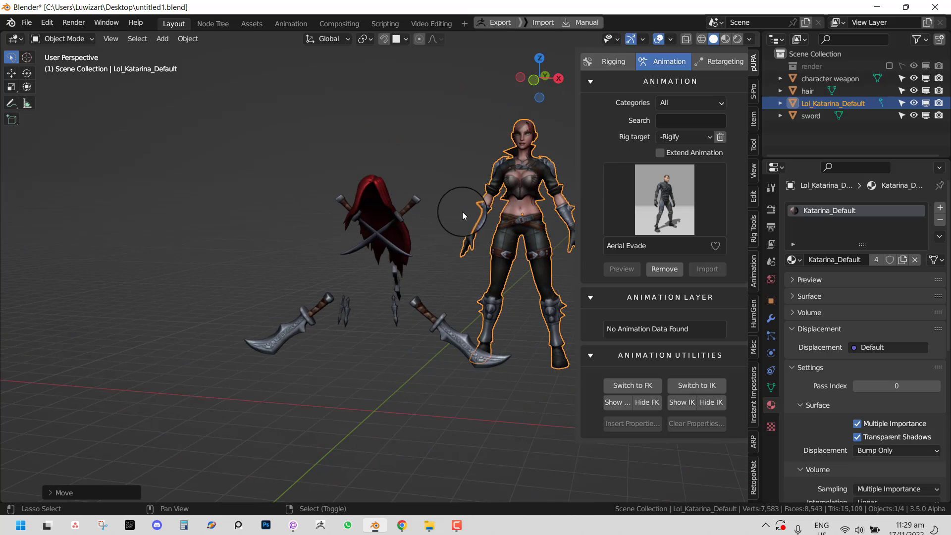
scroll(462, 212, "up", 3)
scroll(454, 195, "up", 1)
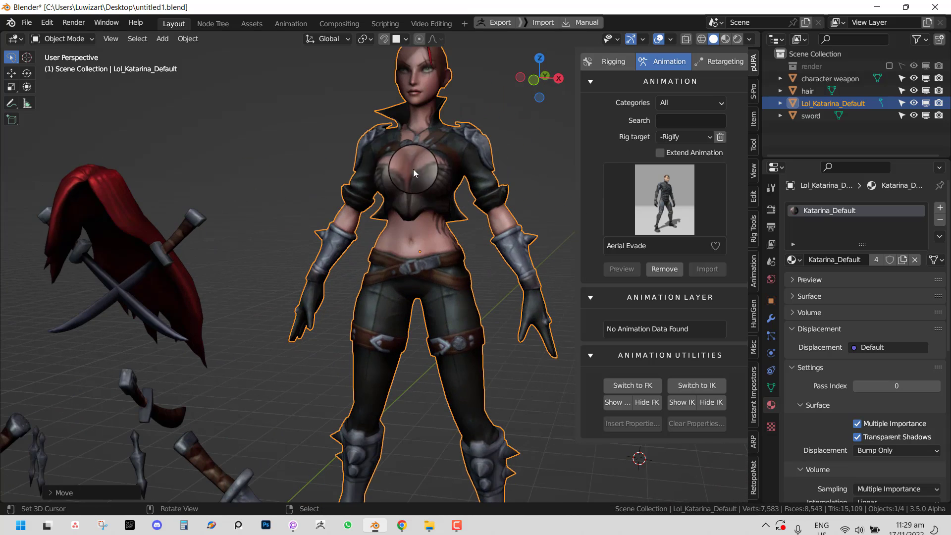
- Toggle the wireframe, enter Edit Mode and select the linked body mesh
key("alt+w")
middle_click_drag(415, 195, 304, 213)
key("alt+w")
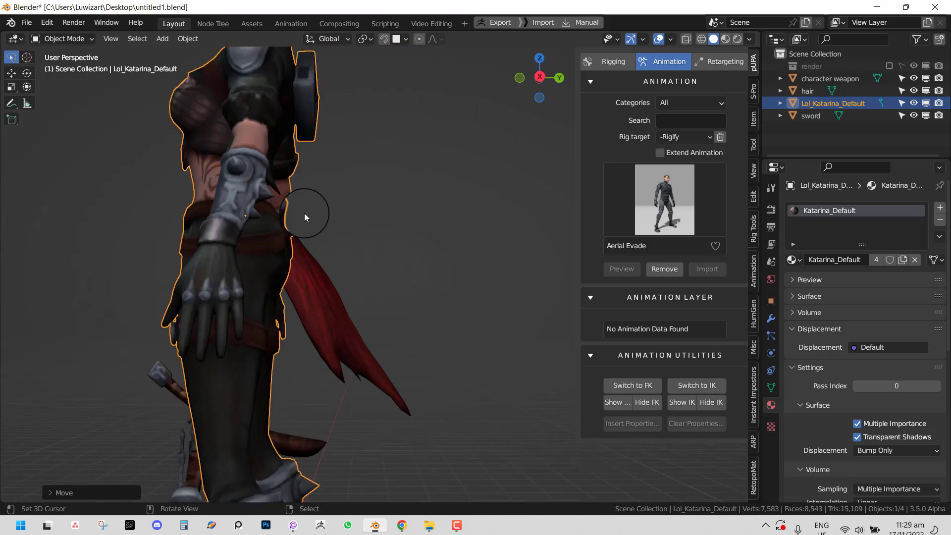
key("Tab")
key("l")
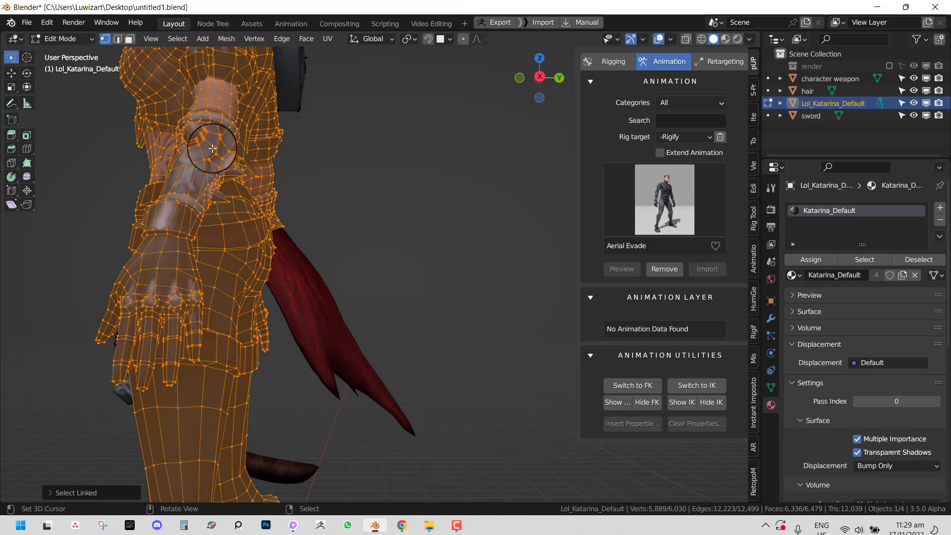
left_click(212, 148)
middle_click_drag(254, 148, 337, 244)
scroll(338, 243, "up", 2)
middle_click_drag(384, 175, 366, 197, "shift")
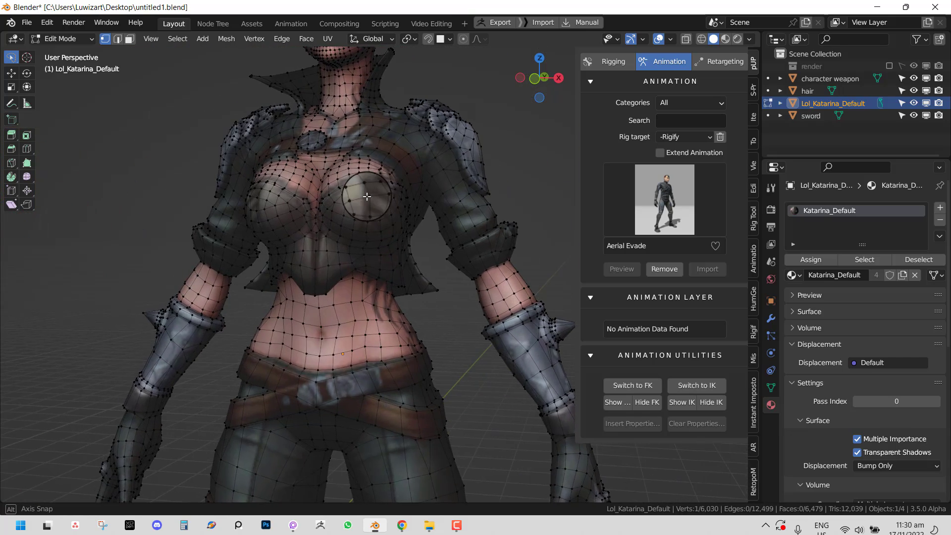
scroll(373, 209, "down", 3)
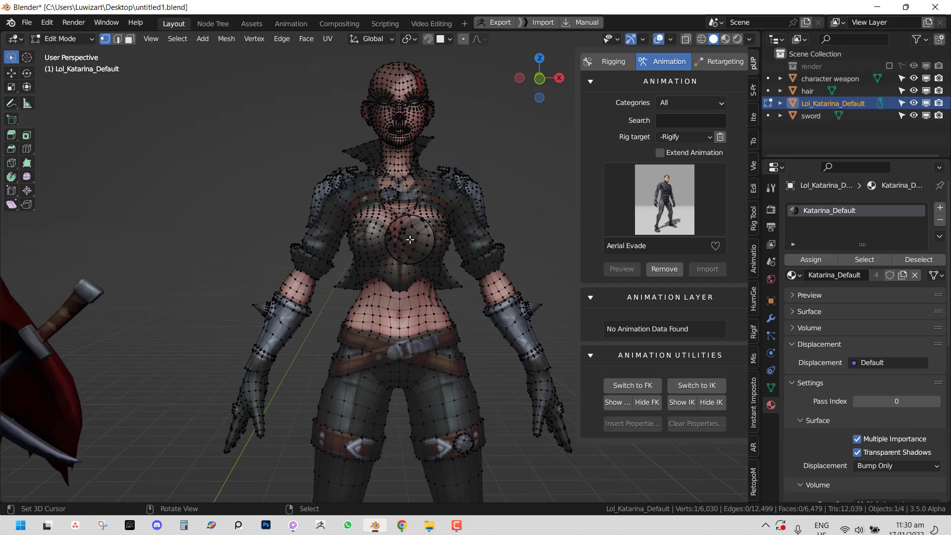
- Undo back to Object Mode, returning the body to its original spot
key("ctrl+z")
key("ctrl+z")
key("ctrl+z")
key("ctrl+z")
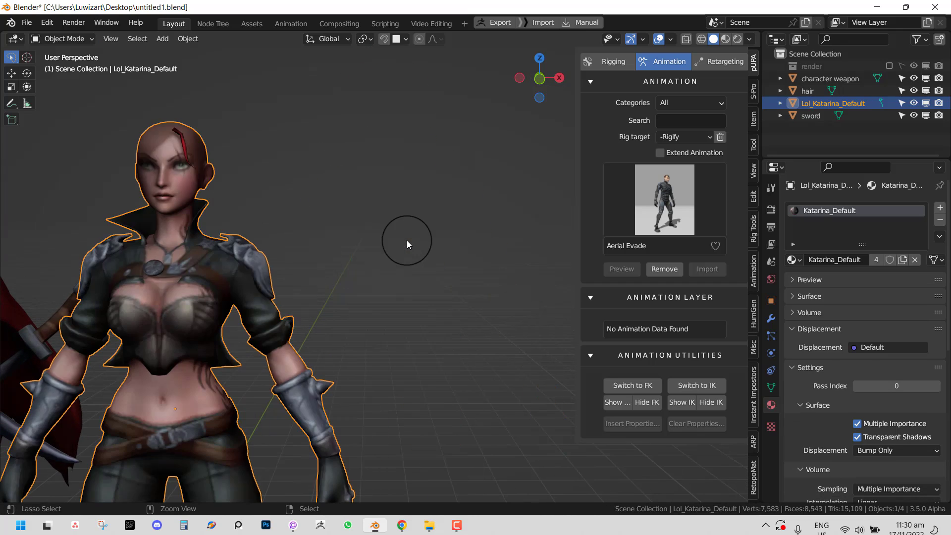
key("ctrl+z")
middle_click_drag(260, 301, 486, 242, "shift")
scroll(446, 229, "up", 2)
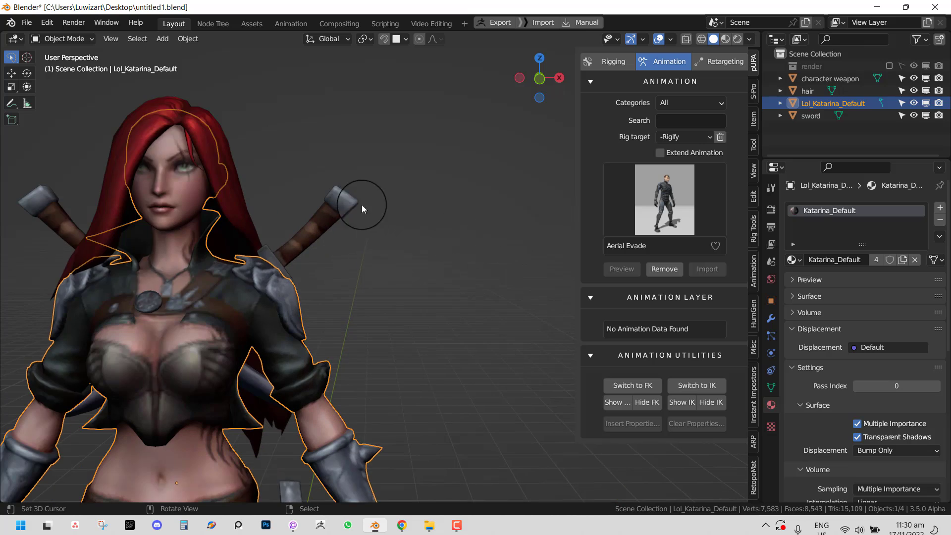
- Select the character weapon, start a move and cancel it
right_click(345, 213)
key("g")
right_click(413, 213)
scroll(382, 276, "down", 3)
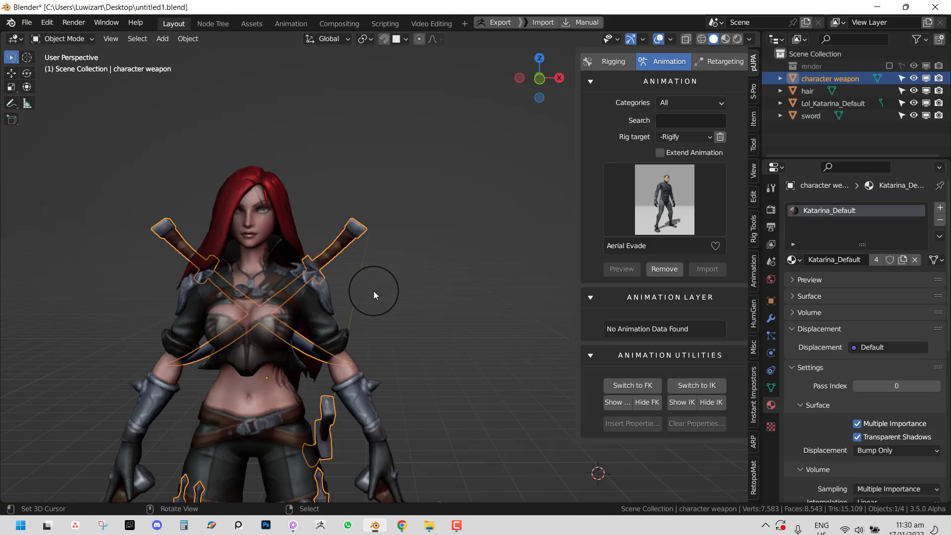
scroll(444, 293, "down", 1)
middle_click_drag(375, 312, 444, 169, "shift")
scroll(439, 304, "up", 2)
scroll(432, 228, "down", 2)
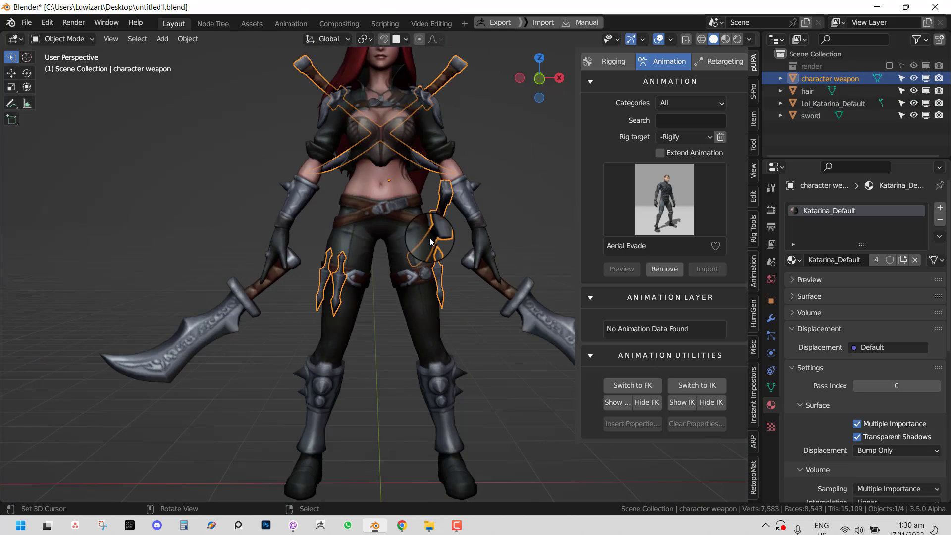
middle_click_drag(430, 242, 409, 246)
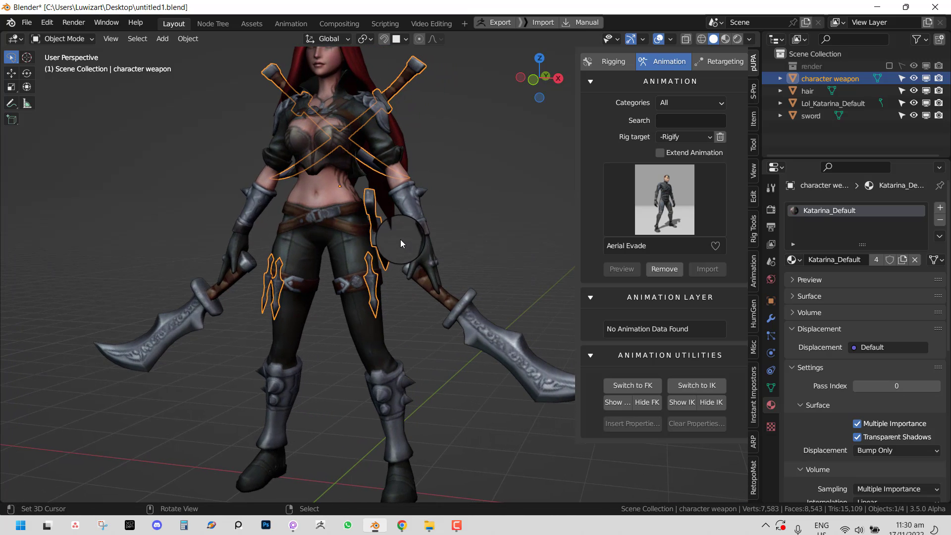
- Move the Lol_Katarina_Default body into a new collection
right_click(411, 200)
key("g")
key("m")
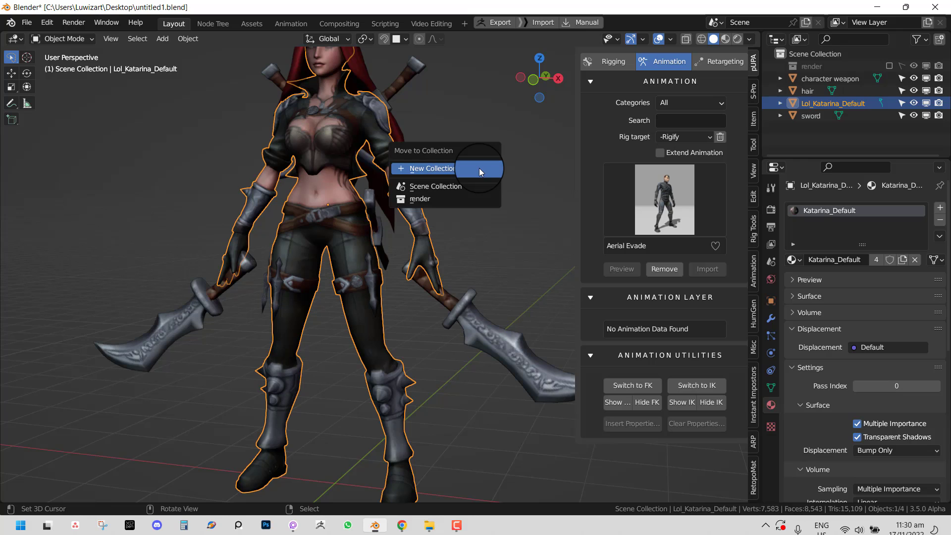
left_click(480, 168)
left_click(505, 204)
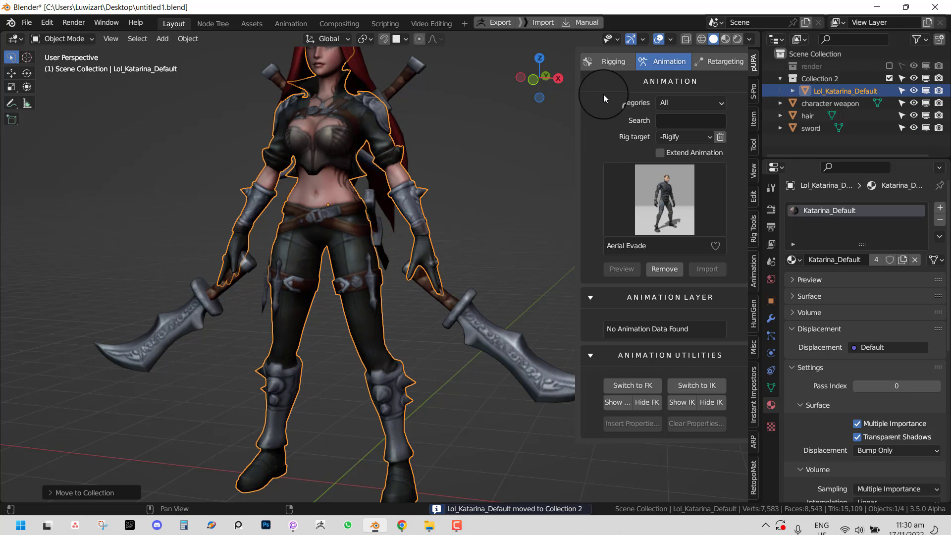
- Rename the new collection to 'character'
left_click(613, 62)
left_click(840, 80)
double_click(840, 80)
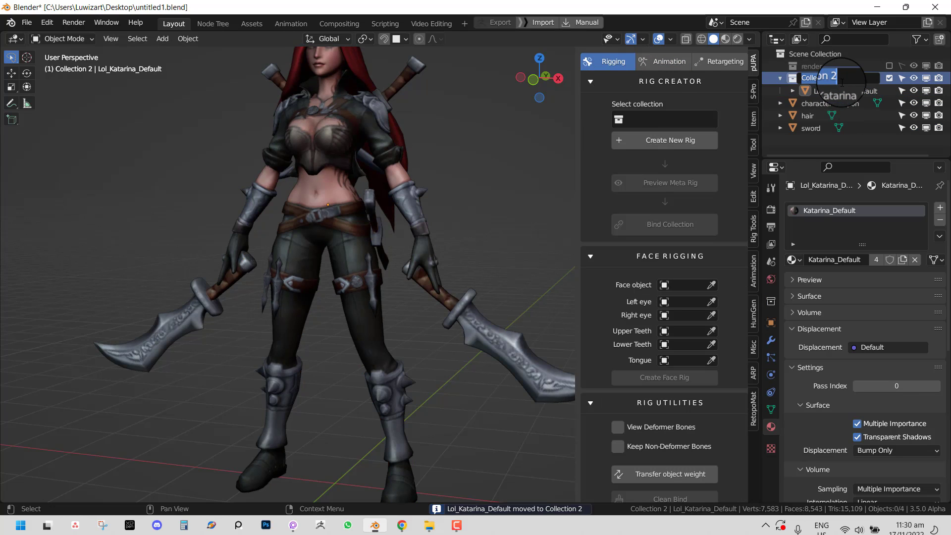
type("character")
key("Return")
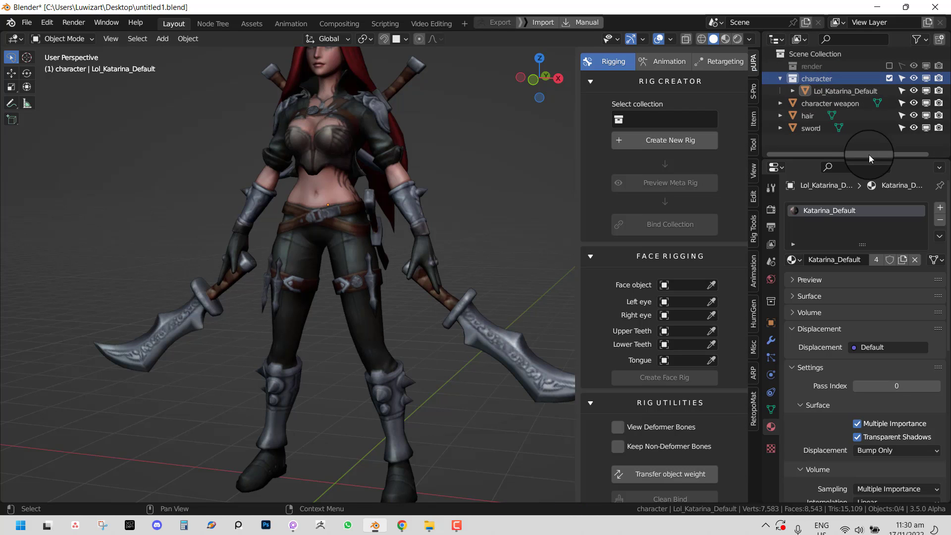
- Hide the character weapon object from the viewport
left_click_drag(869, 154, 878, 356)
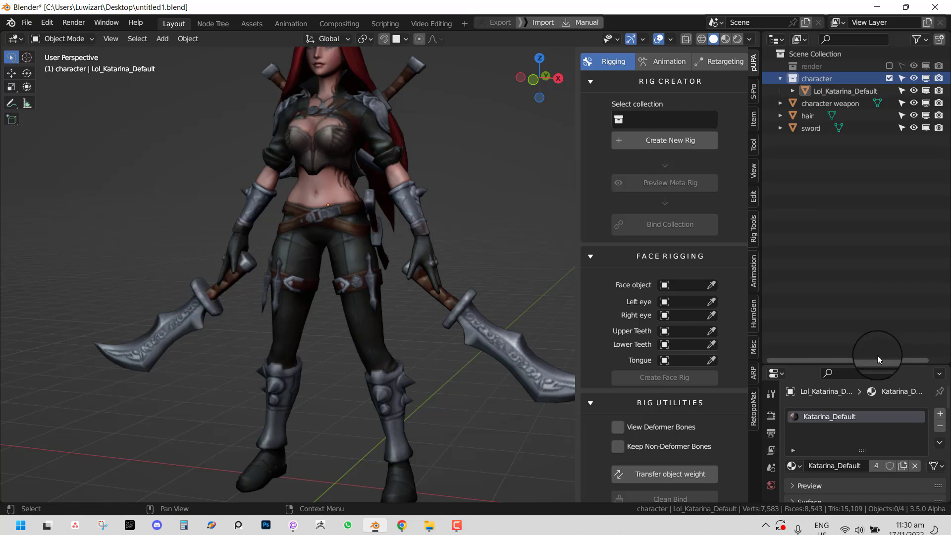
left_click(857, 91)
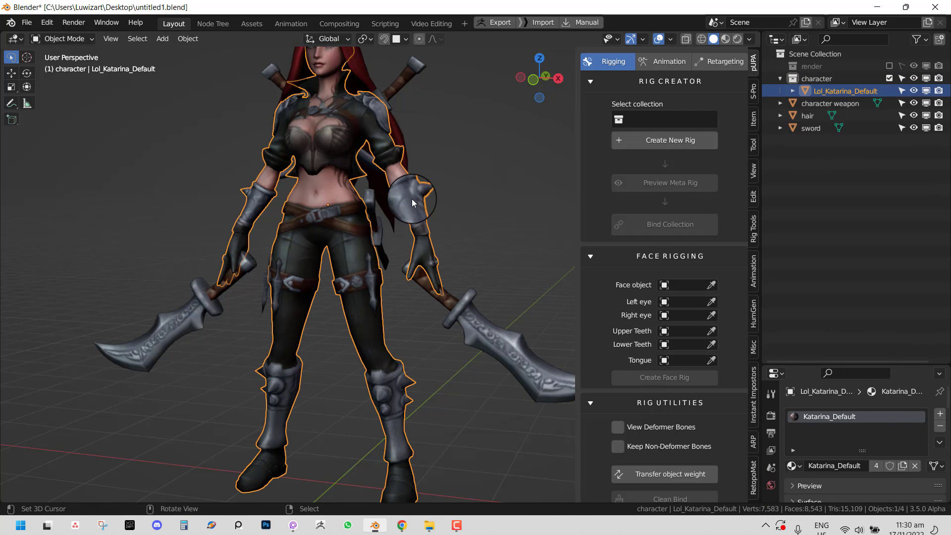
left_click(927, 103)
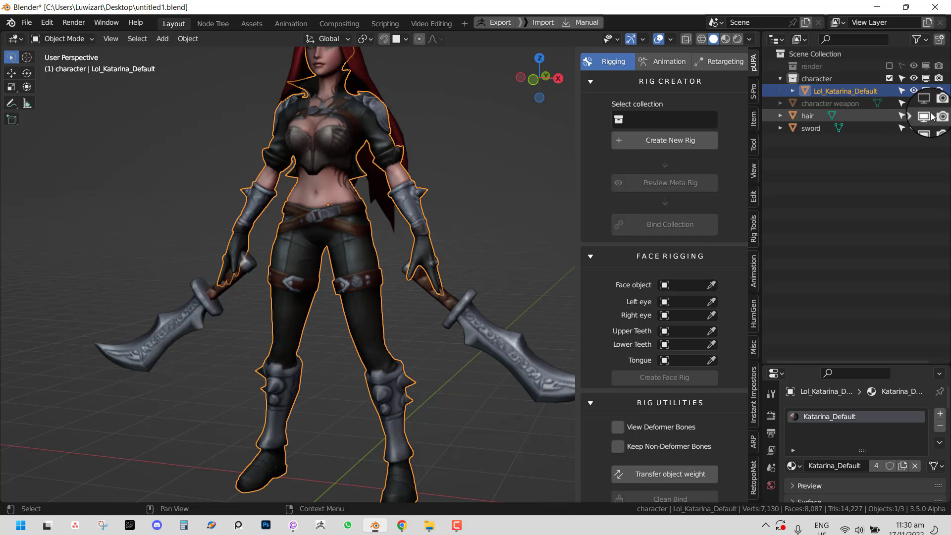
- Hide the sword object, clear the selection, then select the body and hair together
left_click(926, 128)
scroll(486, 176, "down", 4)
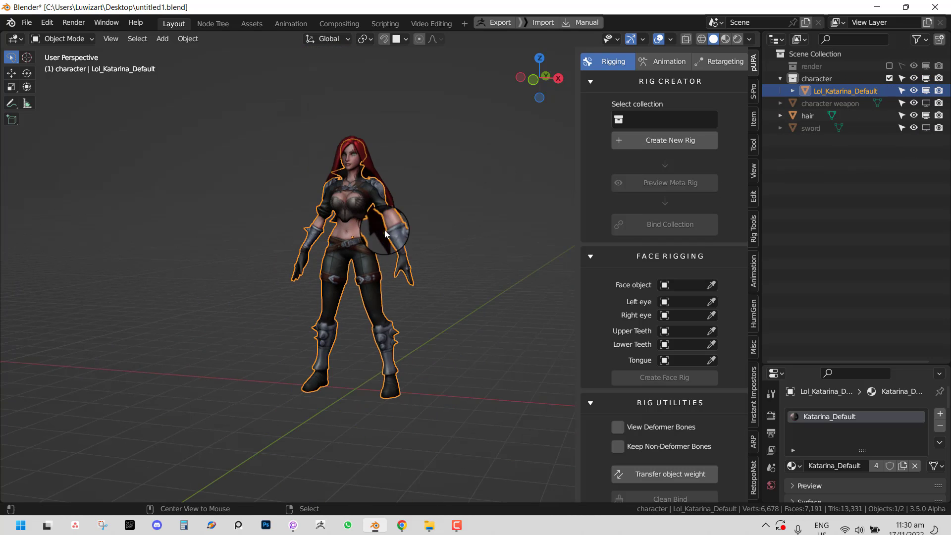
key("alt+a")
middle_click_drag(392, 253, 421, 250)
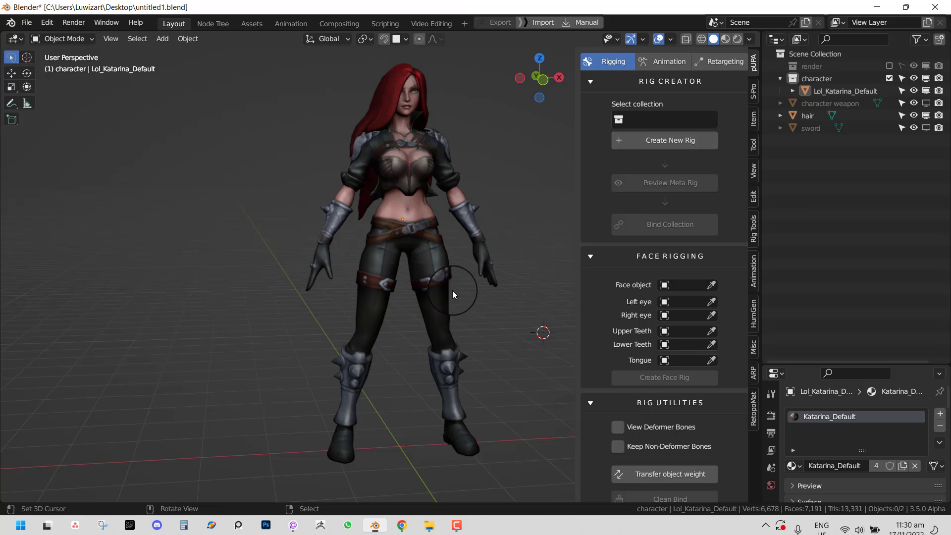
middle_click_drag(453, 291, 432, 304)
scroll(410, 304, "down", 1)
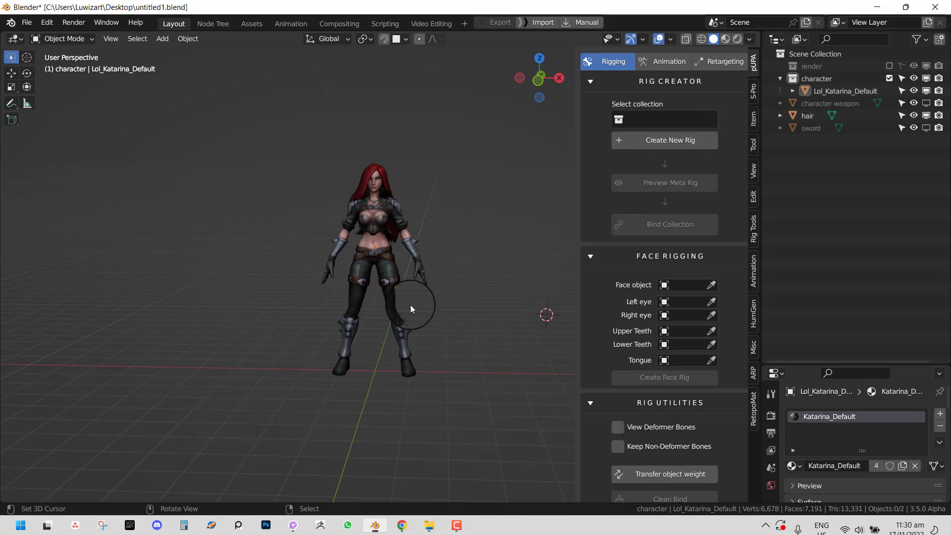
key("a")
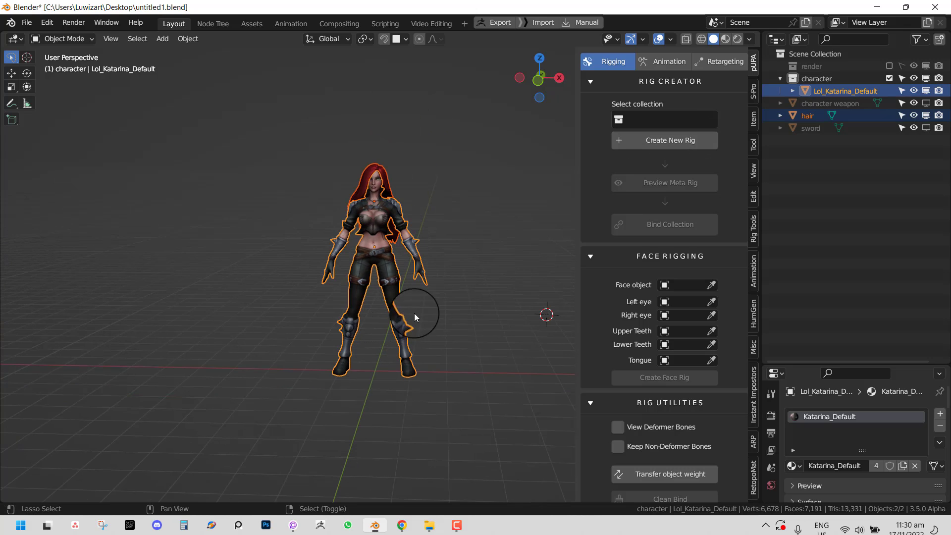
scroll(448, 229, "up", 1)
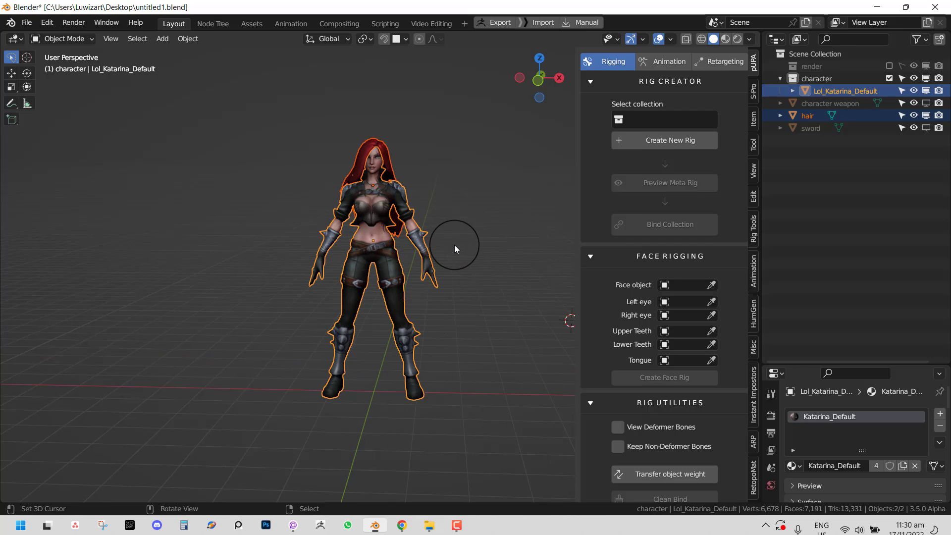
- Snap the 3D cursor to the character and add a Plain Axes Empty there
key("shift+s")
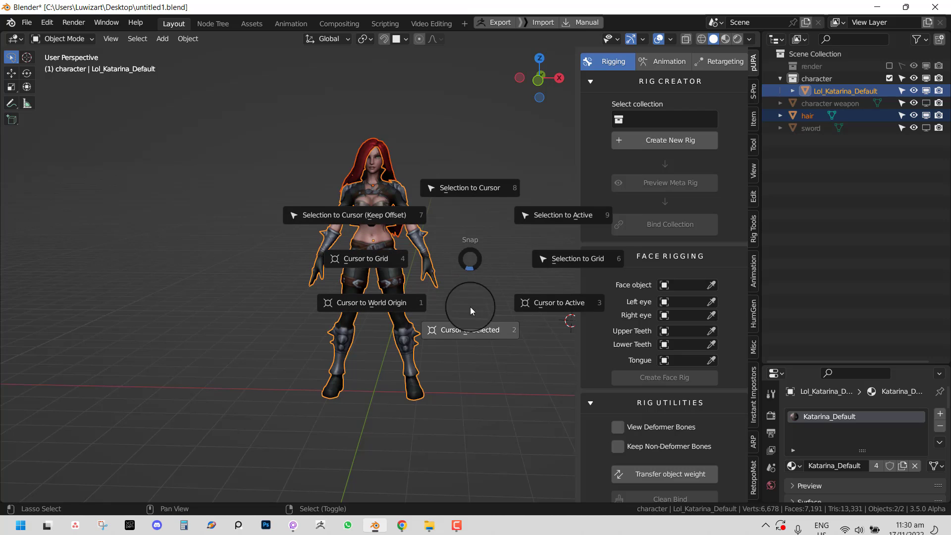
left_click(471, 309)
key("F4")
mouse_move(513, 259)
key("Escape")
key("shift+a")
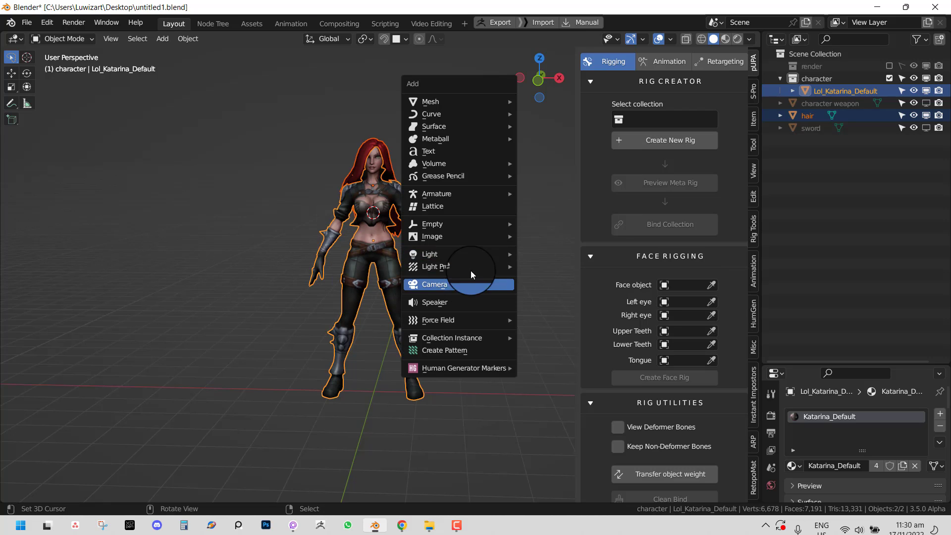
mouse_move(456, 223)
left_click(581, 220)
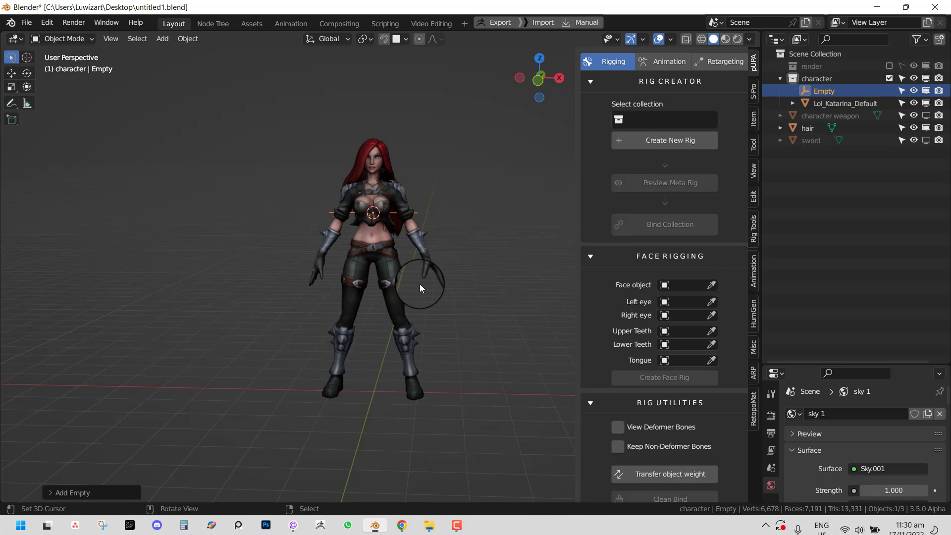
key("s")
left_click(492, 326)
- Parent the body and hair to the Empty with Ctrl+P > Object
key("ctrl+i")
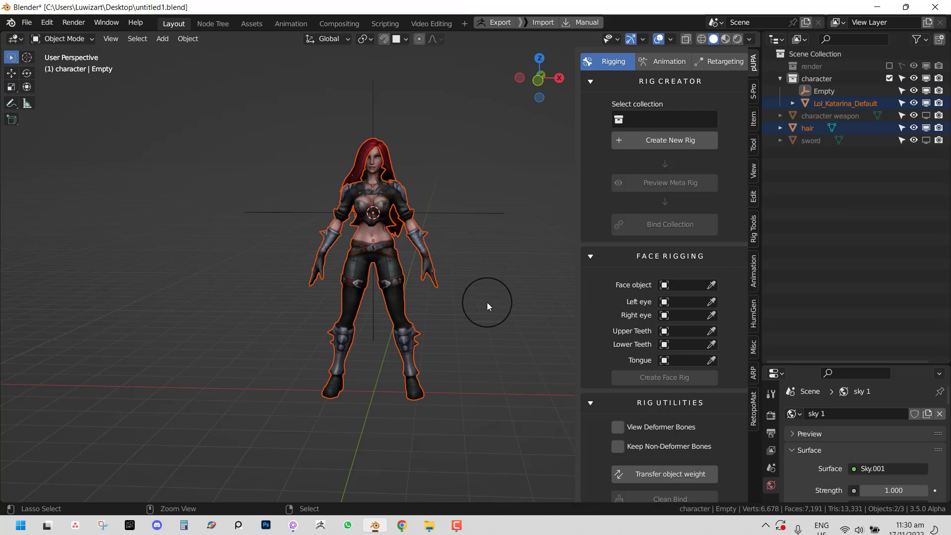
left_click(448, 217, "shift")
key("ctrl+p")
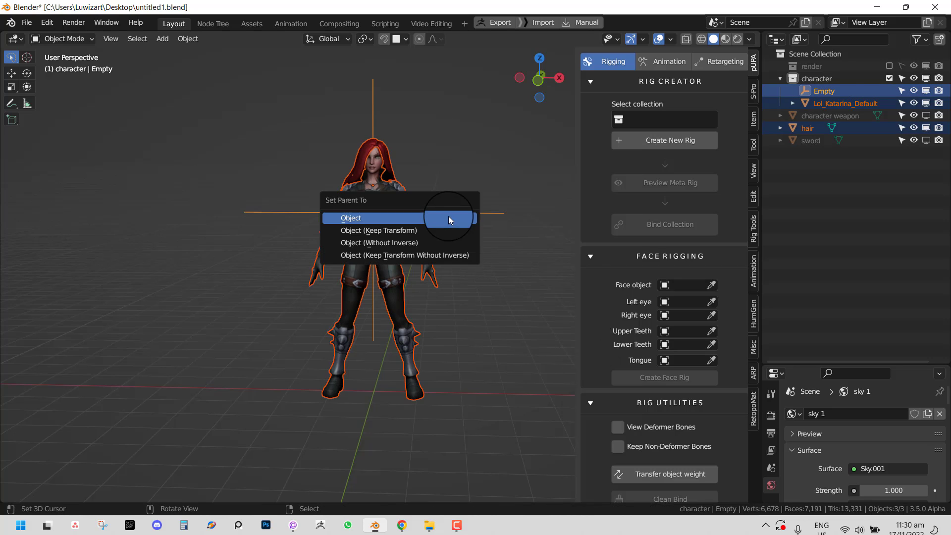
left_click(449, 219)
- Move the Empty to the left, carrying the character with it
left_click(441, 210)
key("g")
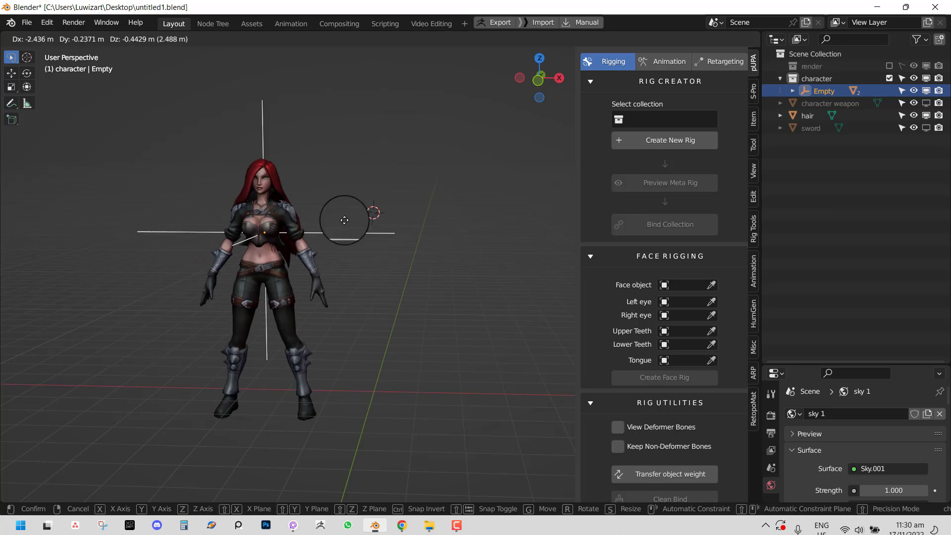
left_click(219, 246)
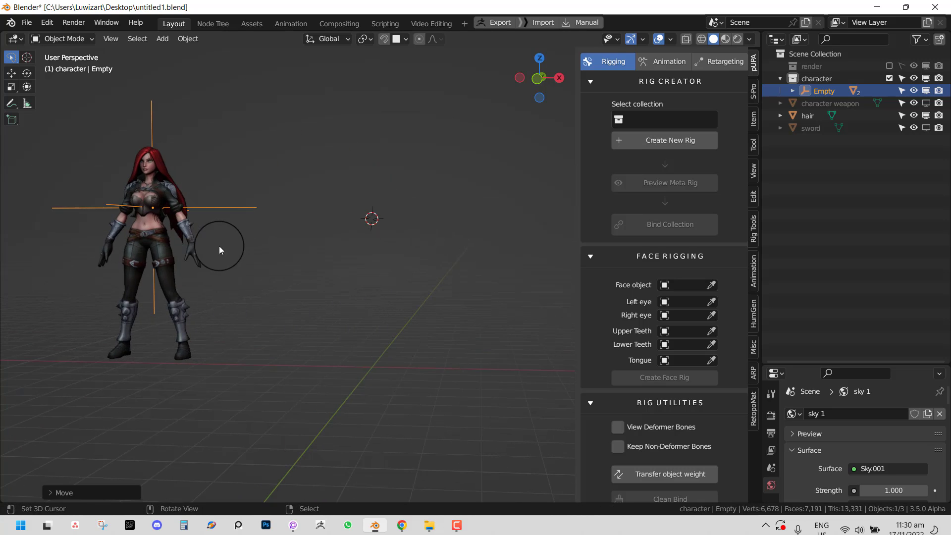
scroll(257, 266, "down", 2)
mouse_move(297, 286)
middle_mouse_down()
mouse_move(317, 292)
mouse_move(291, 290)
middle_mouse_up()
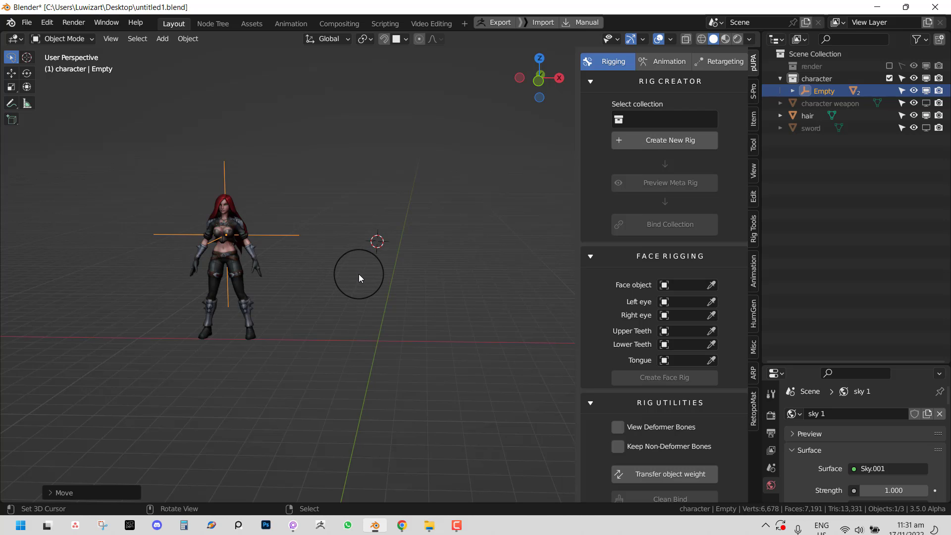
middle_click_drag(364, 272, 387, 349)
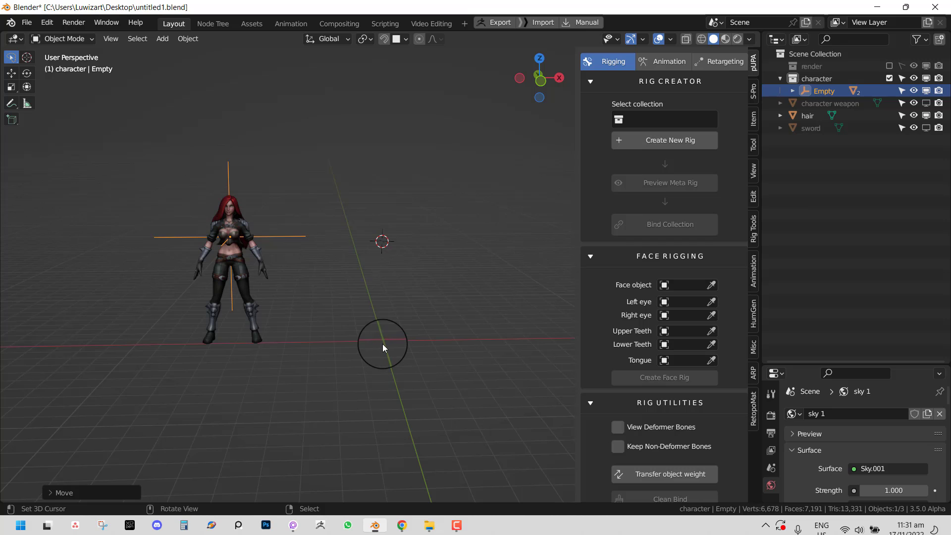
middle_click_drag(369, 294, 374, 347)
middle_click_drag(277, 259, 366, 309)
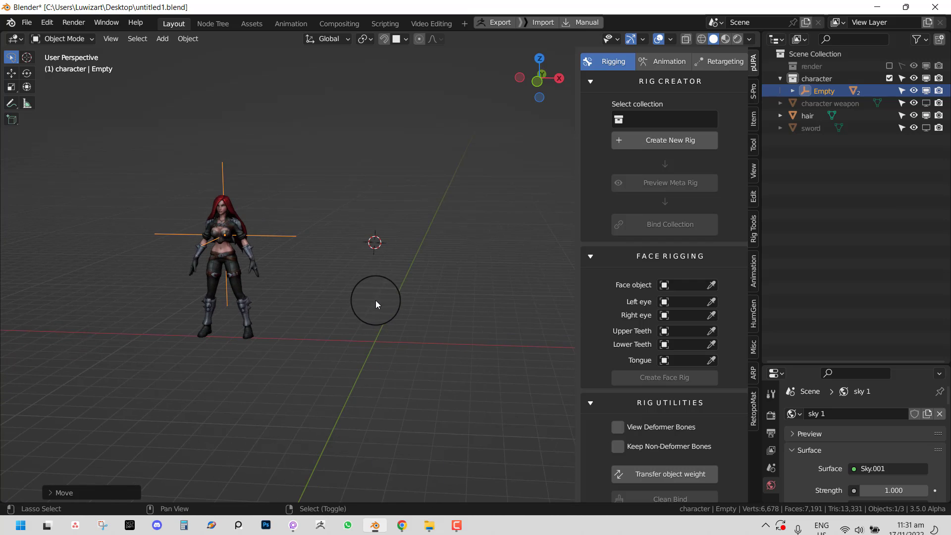
- Snap the 3D cursor back to the world origin
left_click(184, 42)
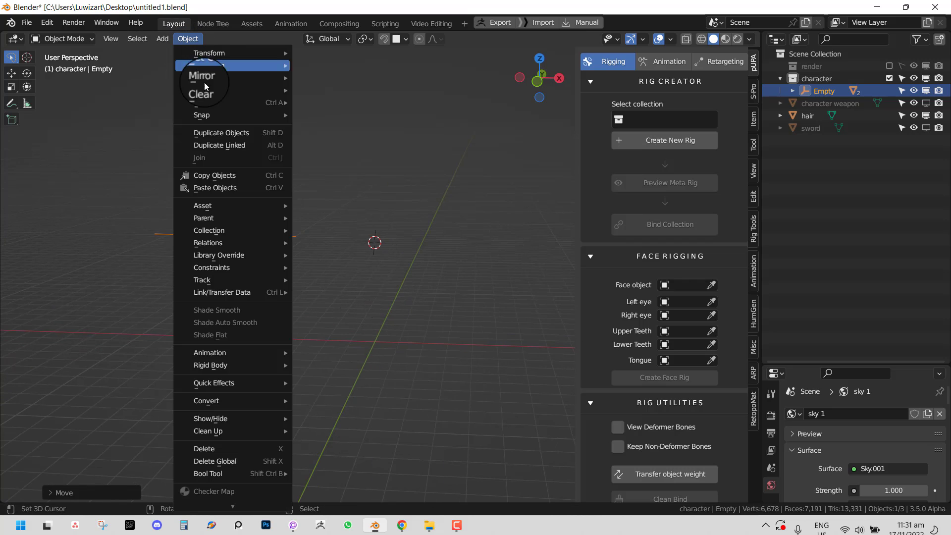
left_click(227, 97)
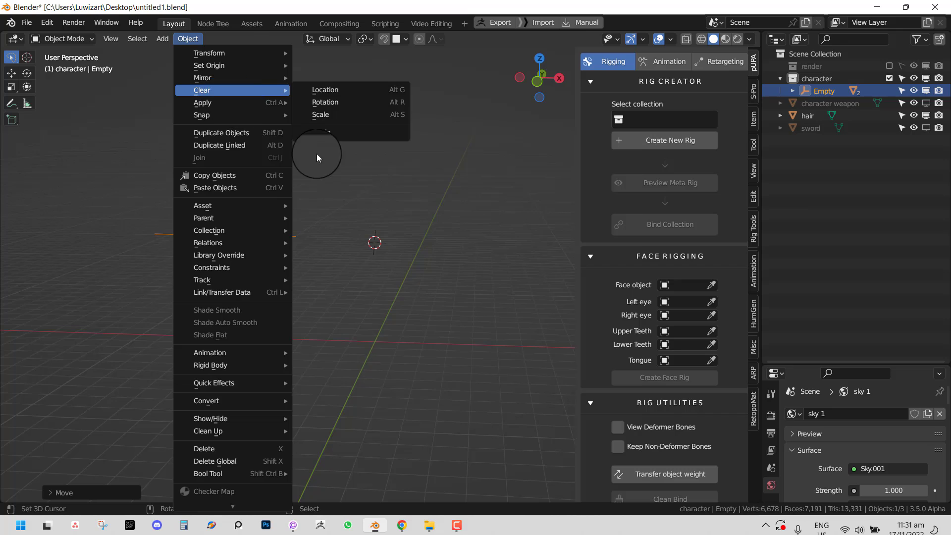
key("shift+s")
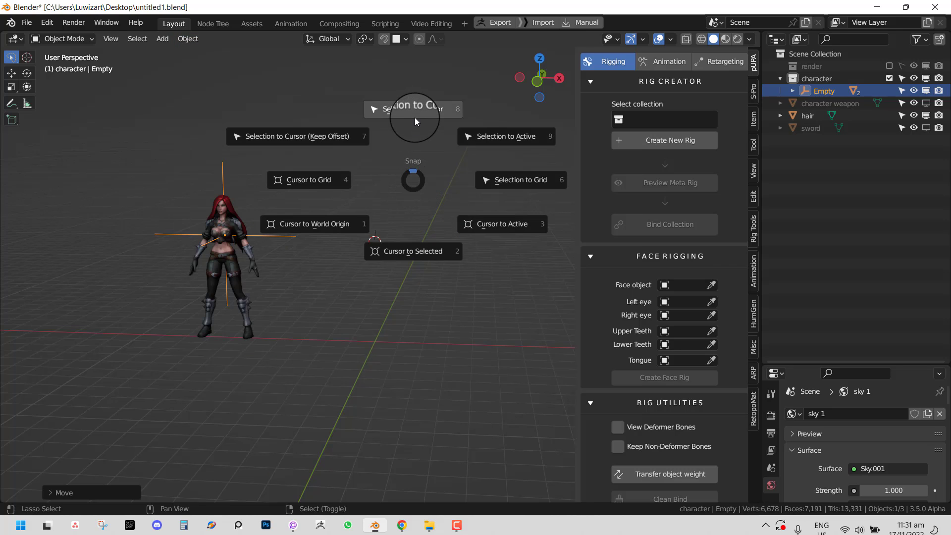
left_click(346, 220)
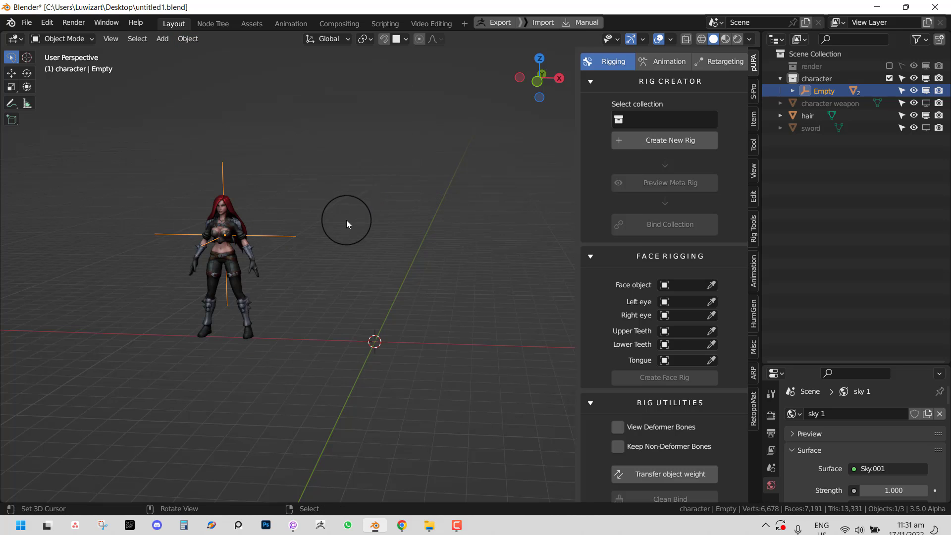
middle_click_drag(396, 202, 388, 210)
- Snap the Empty and character to the cursor, then test a Z lift and undo it
left_click(189, 38)
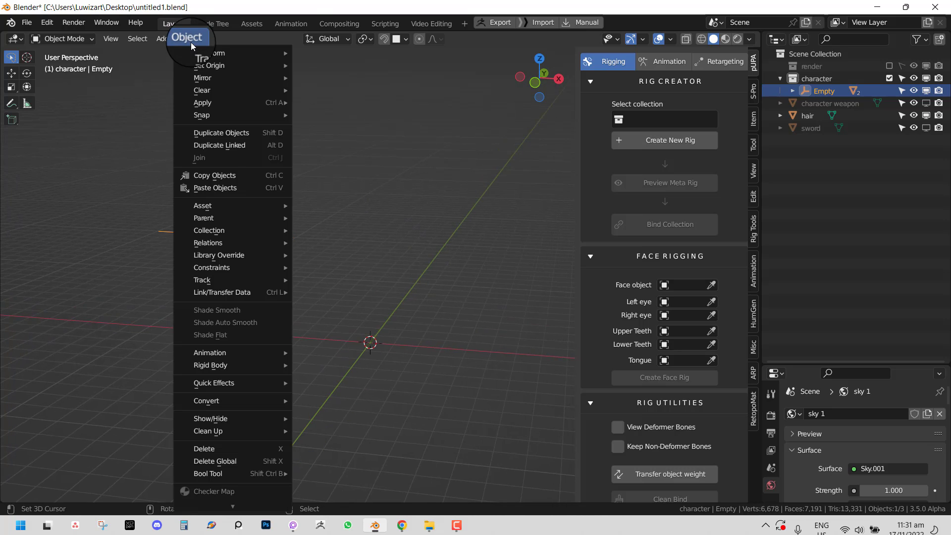
mouse_move(208, 65)
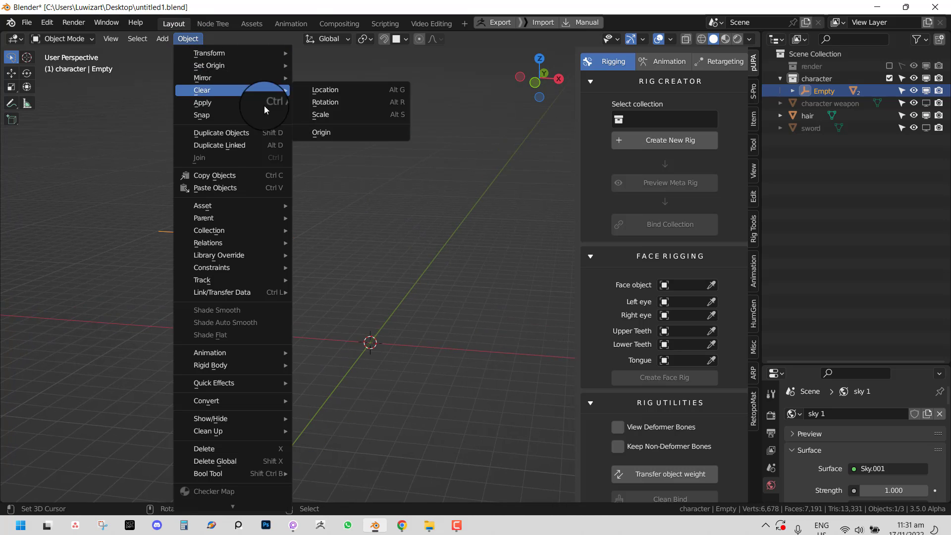
key("shift+s")
left_click(385, 164)
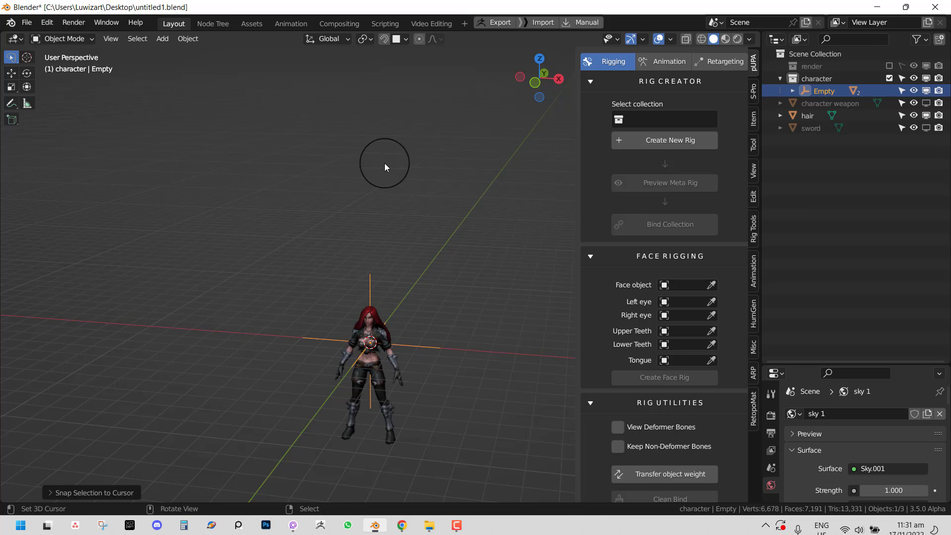
middle_click_drag(377, 337, 411, 312)
key("shift+space")
key("g")
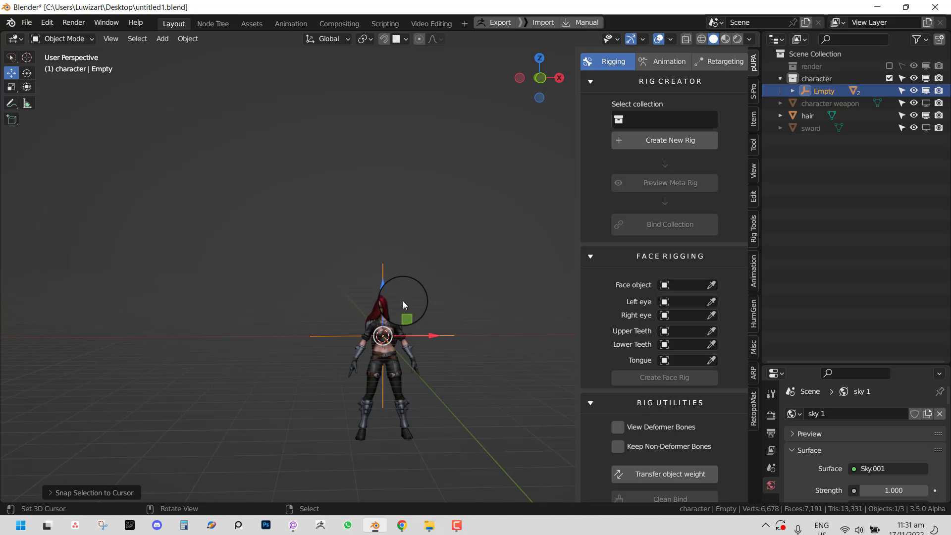
left_click_drag(393, 287, 378, 206)
middle_click_drag(377, 205, 437, 267)
key("ctrl+z")
key("ctrl+z")
key("ctrl+z")
key("ctrl+z")
key("ctrl+z")
key("ctrl+z")
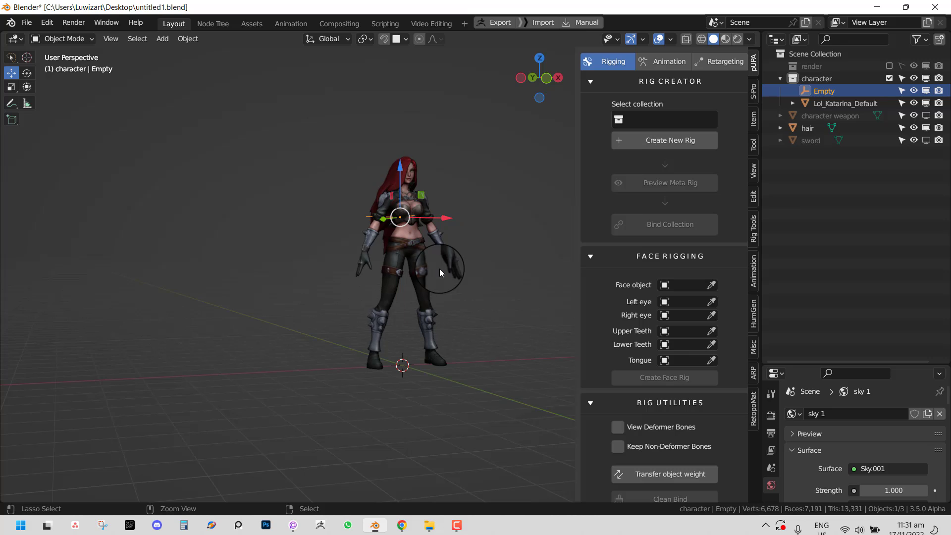
- Delete the Empty so that only the character body and hair remain
key("ctrl+z")
key("ctrl+shift+z")
key("x")
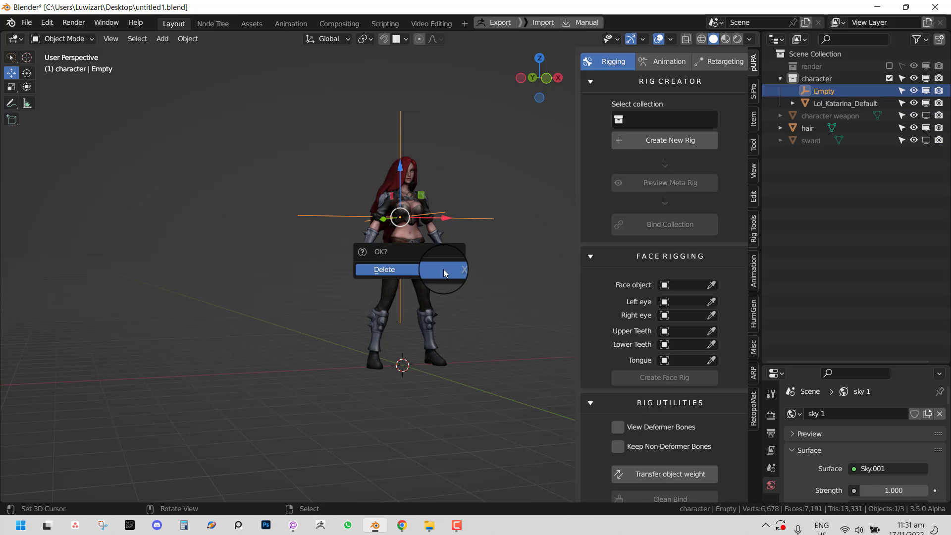
left_click(443, 269)
- Select both character objects and set the pivot point to Individual Origins
middle_click_drag(446, 259, 398, 253)
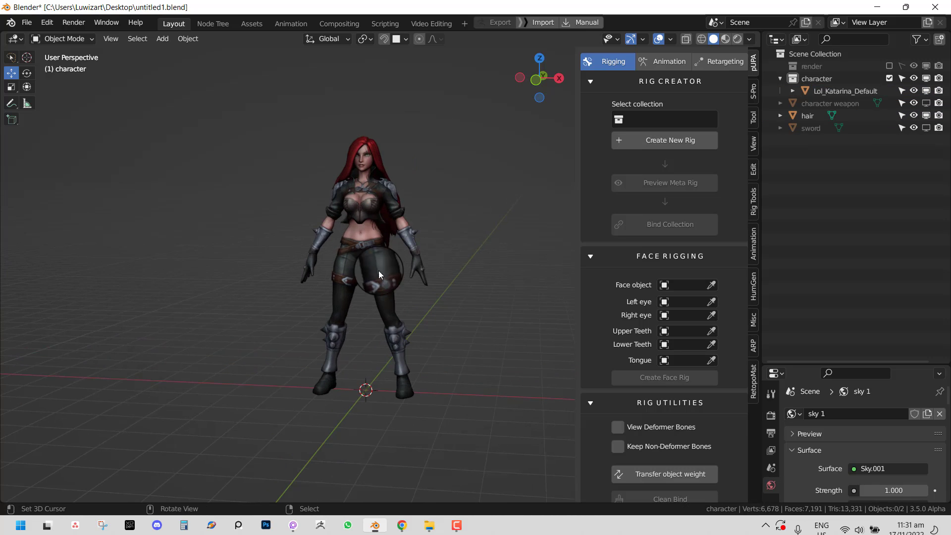
middle_click_drag(346, 322, 398, 238)
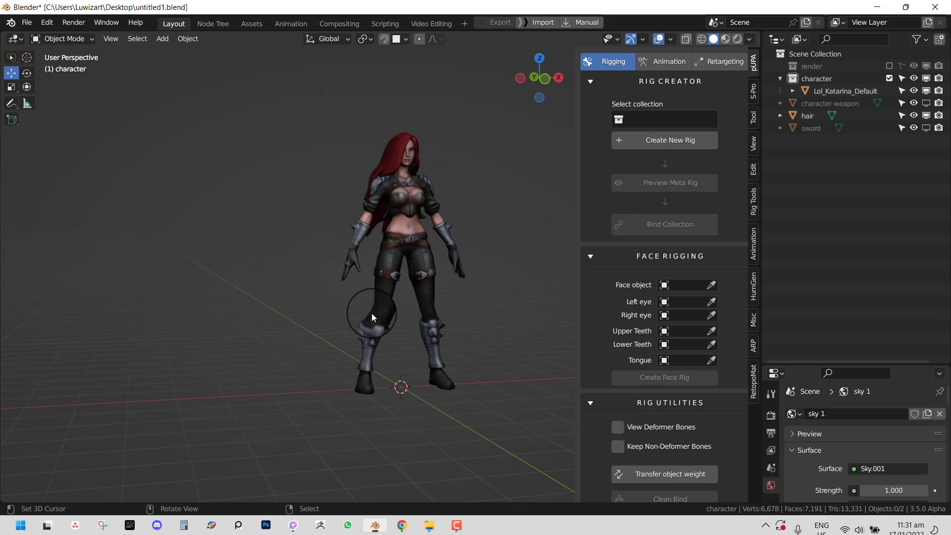
key("a")
scroll(430, 267, "down", 2)
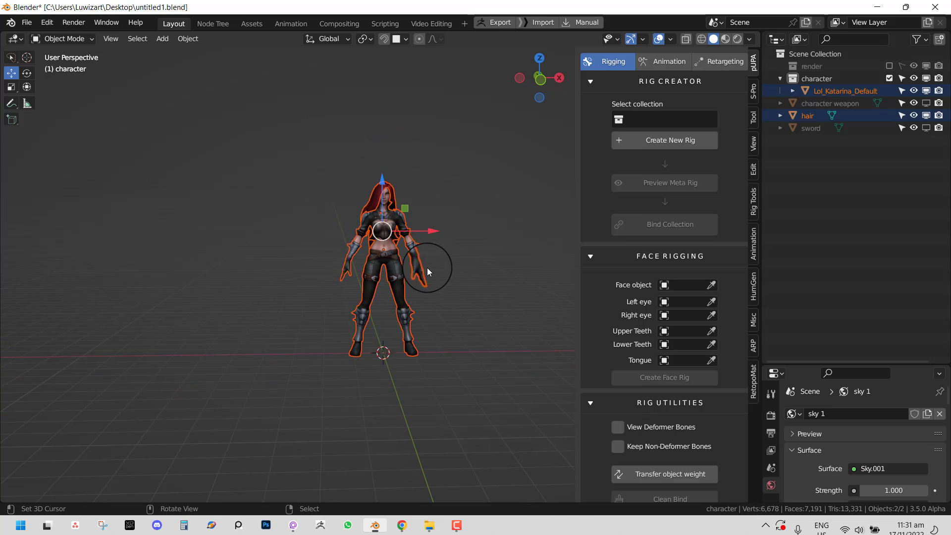
key("period")
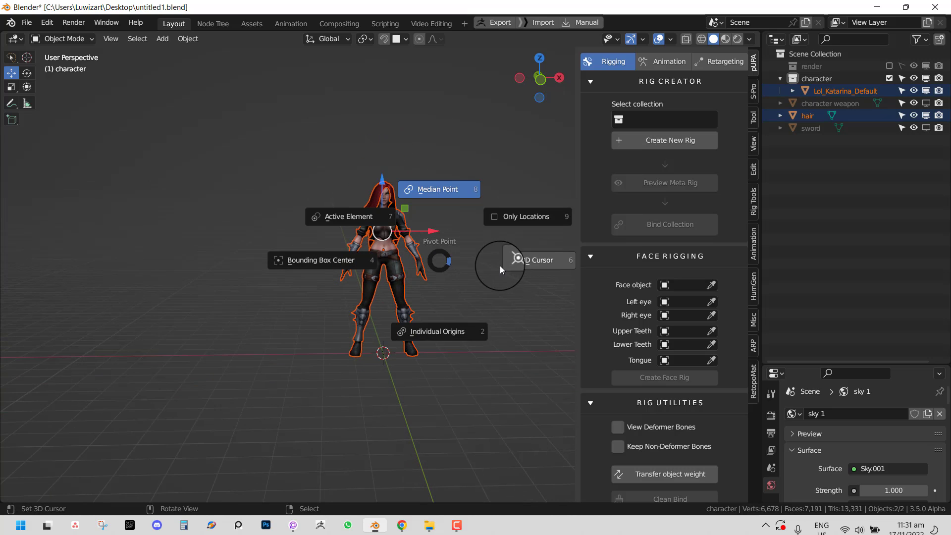
left_click(451, 327)
middle_click_drag(424, 263, 451, 228)
- Choose the character collection in Rig Creator and start a new rig
left_click(664, 119)
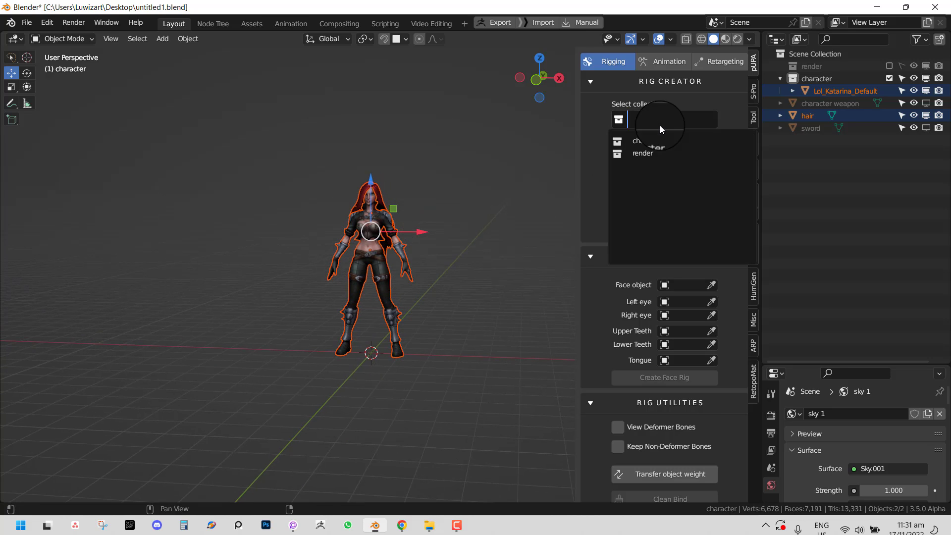
left_click(660, 142)
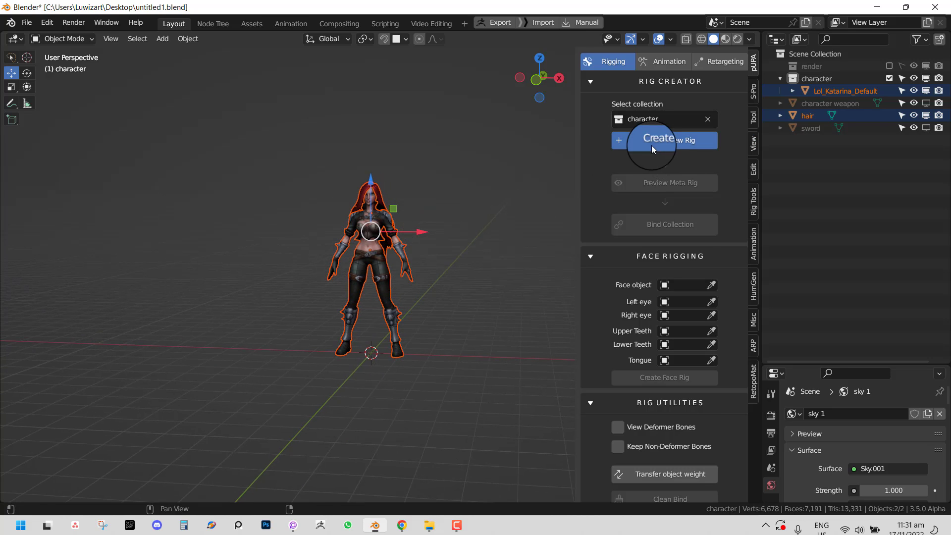
left_click(652, 145)
scroll(431, 248, "up", 2)
middle_click_drag(417, 240, 428, 236)
scroll(406, 220, "up", 2)
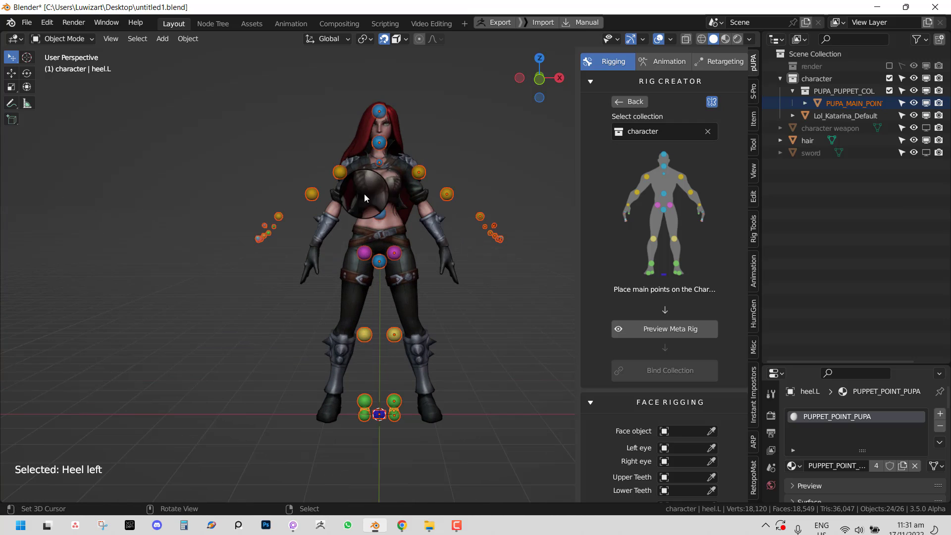
- Preview the meta rig on the character, then remove it
left_click(659, 329)
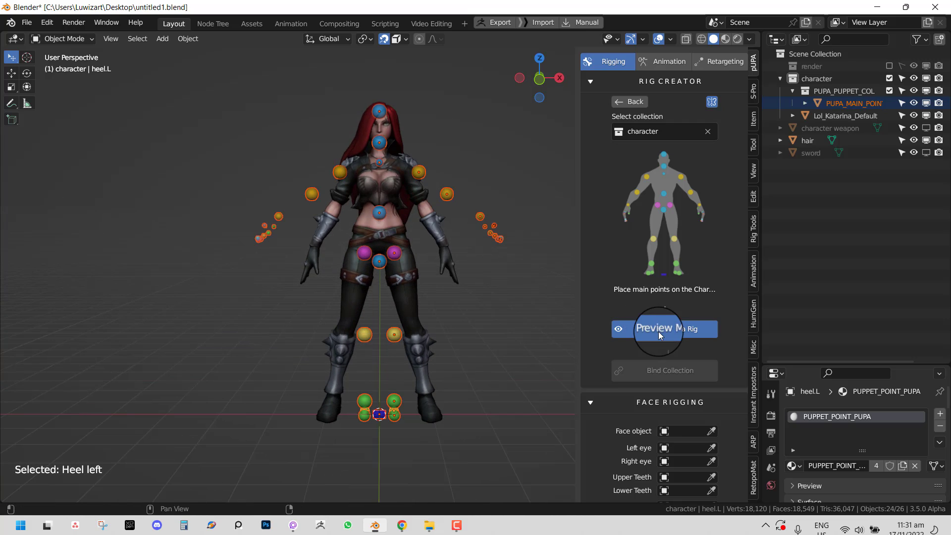
middle_click_drag(382, 226, 407, 223)
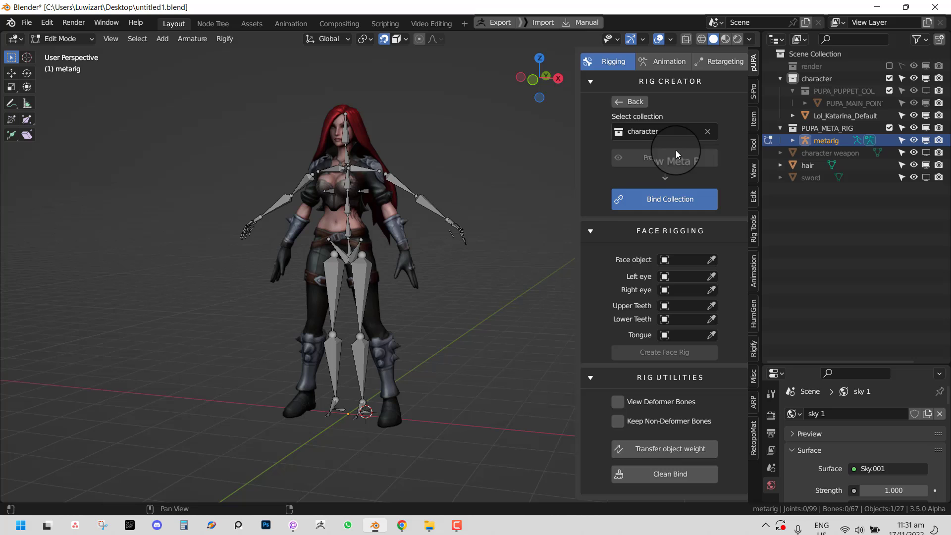
left_click(629, 101)
left_click(630, 102)
- Select all objects, set the pivot to the 3D Cursor, and scale the character
scroll(362, 275, "down", 3)
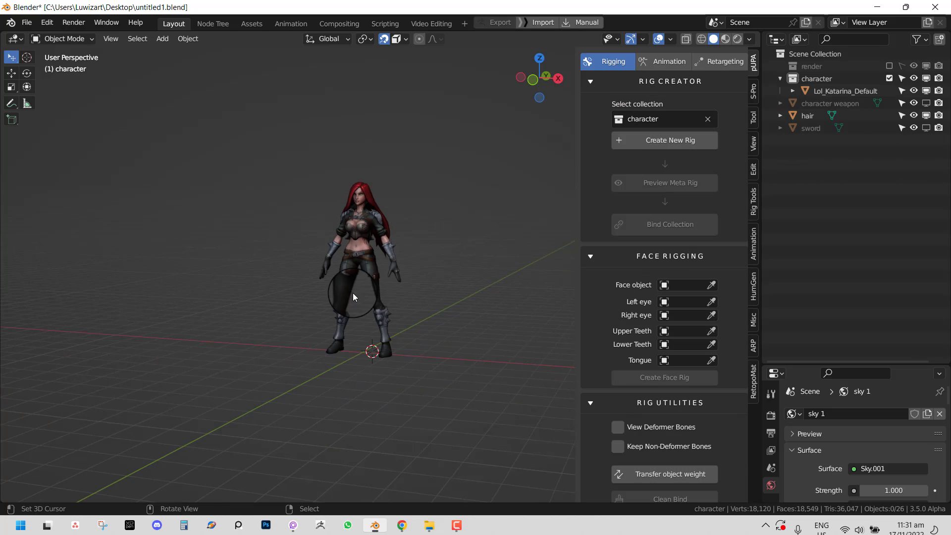
middle_click_drag(353, 292, 402, 298)
key("a")
key("period")
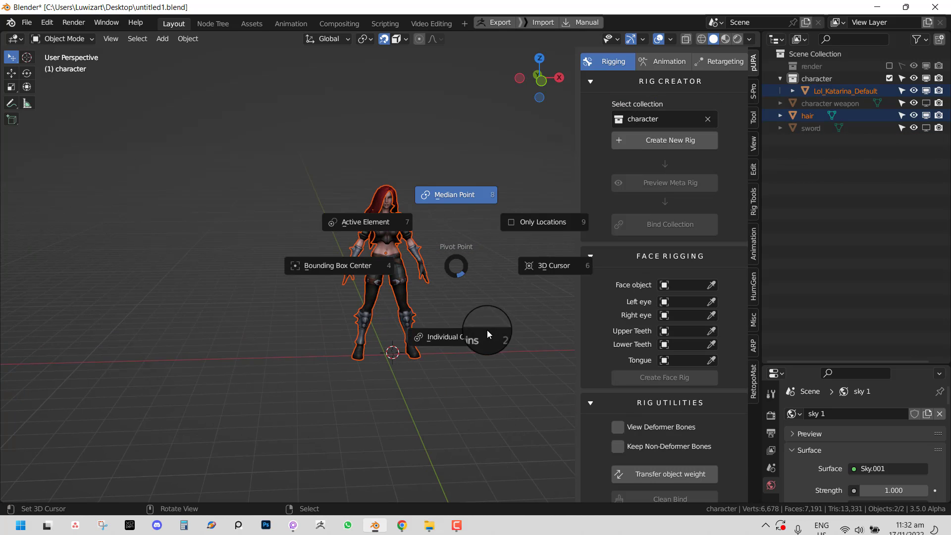
left_click(535, 272)
scroll(444, 301, "down", 3)
key("s")
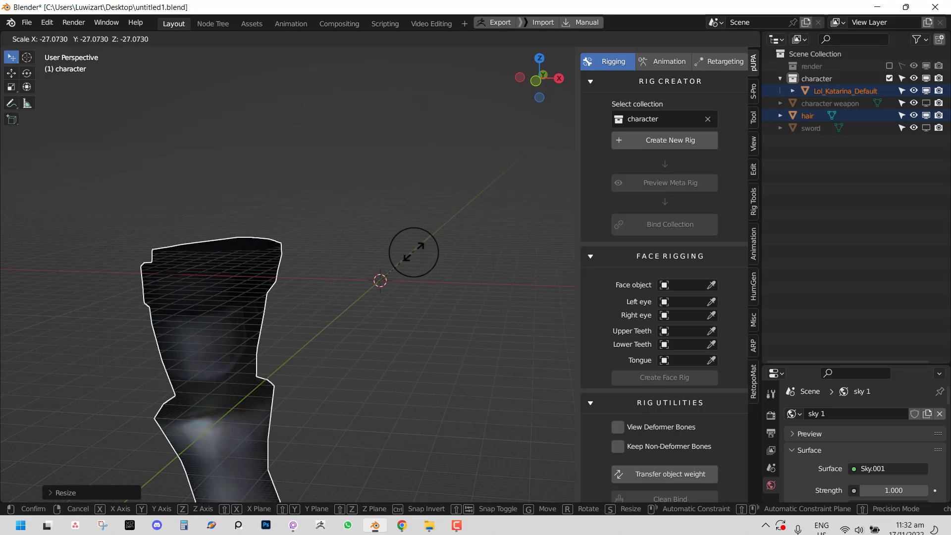
left_click(508, 228)
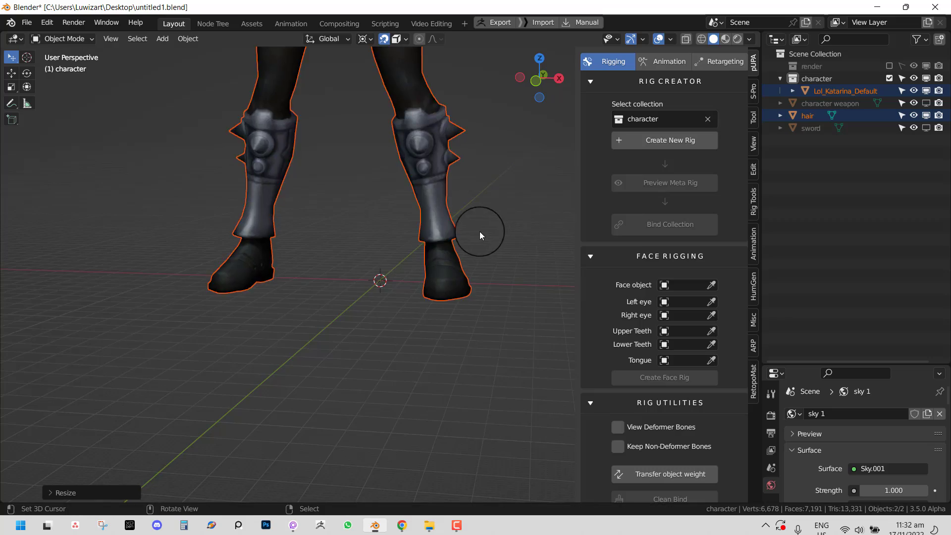
scroll(464, 267, "down", 2)
- Create a new rig, switch to the browser's download page, and relaunch Blender
left_click(684, 141)
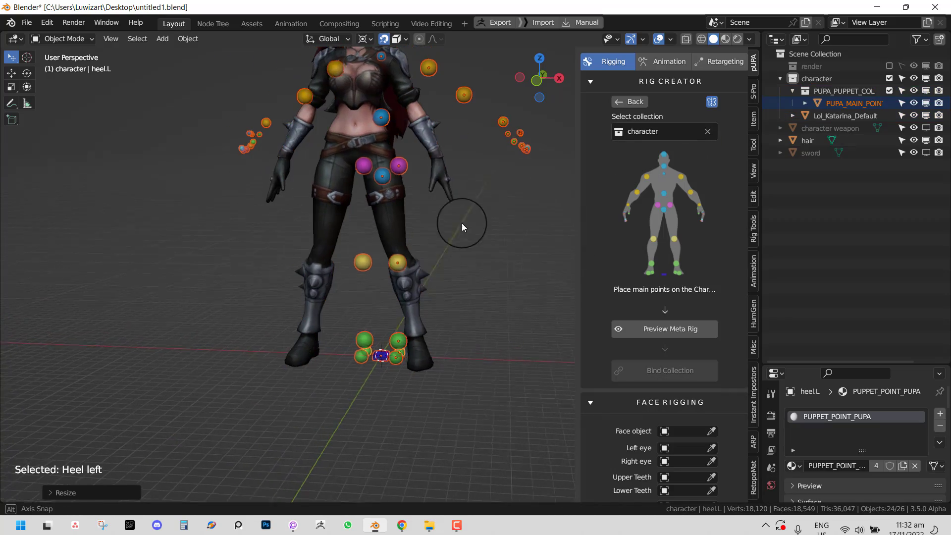
middle_click_drag(461, 223, 459, 254)
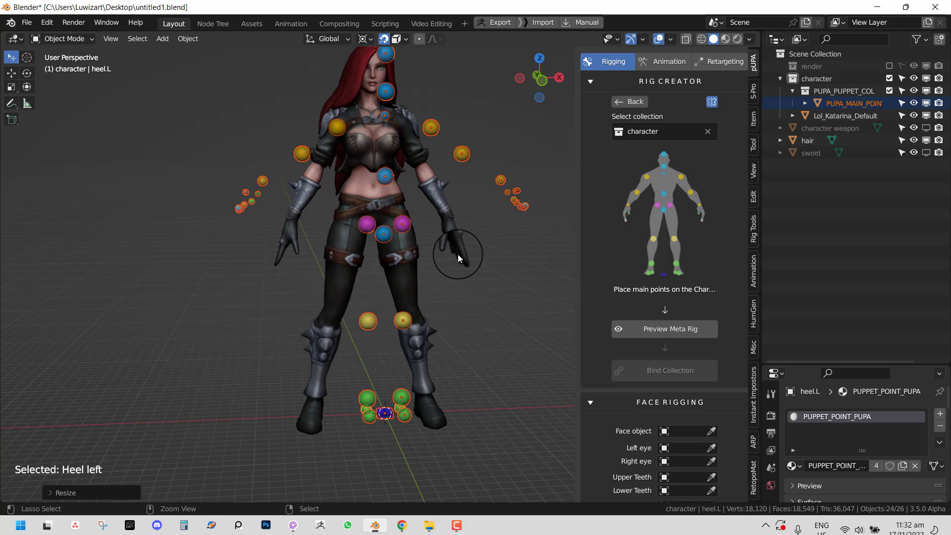
key("alt+Tab")
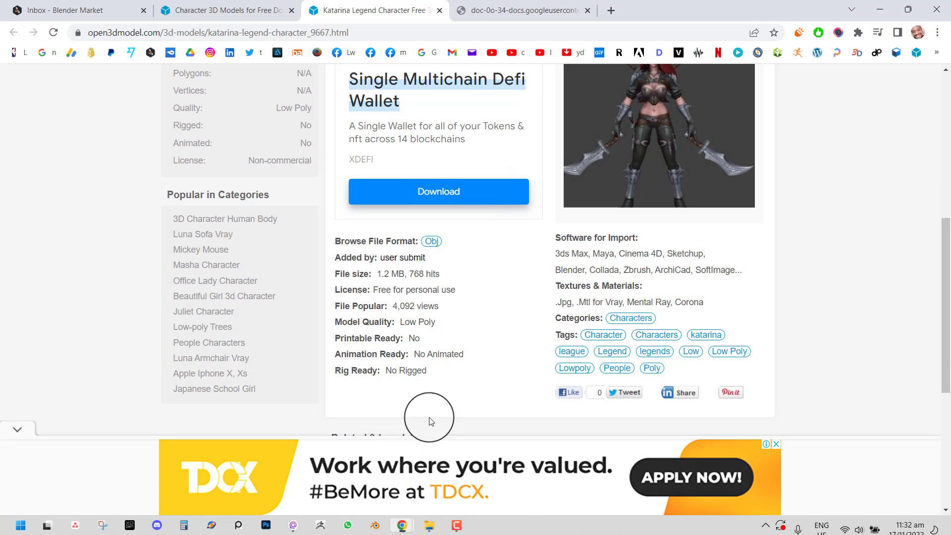
left_click(375, 525)
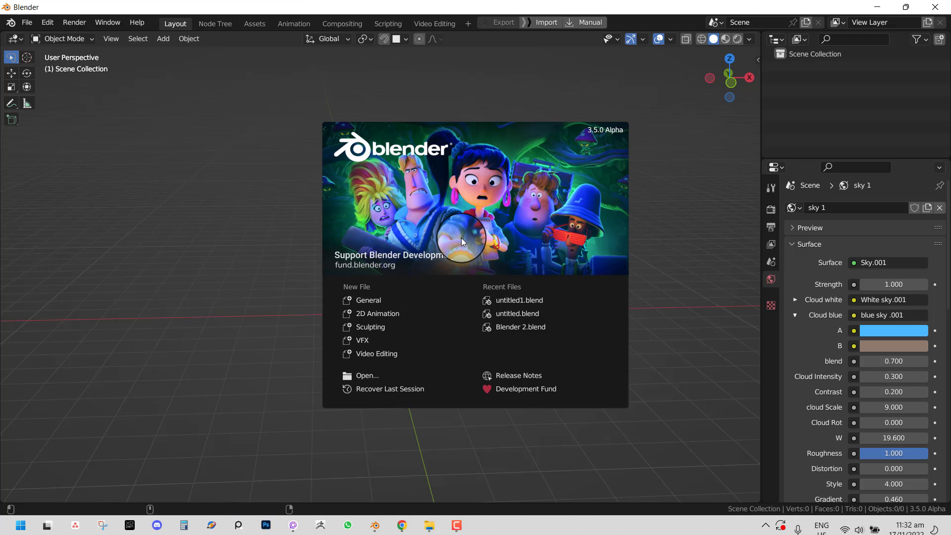
- Load untitled1.blend from Recent Files and look around the character
left_click(529, 300)
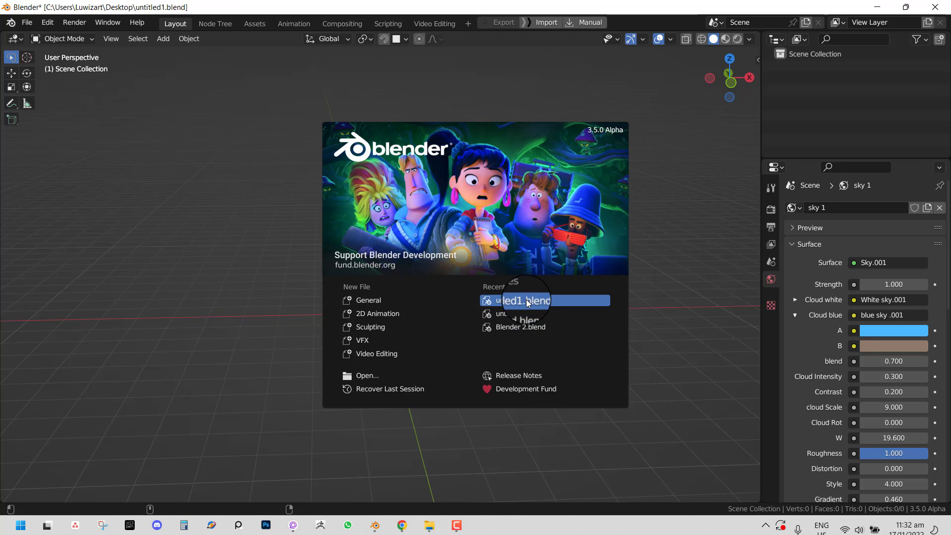
middle_click_drag(421, 266, 258, 286)
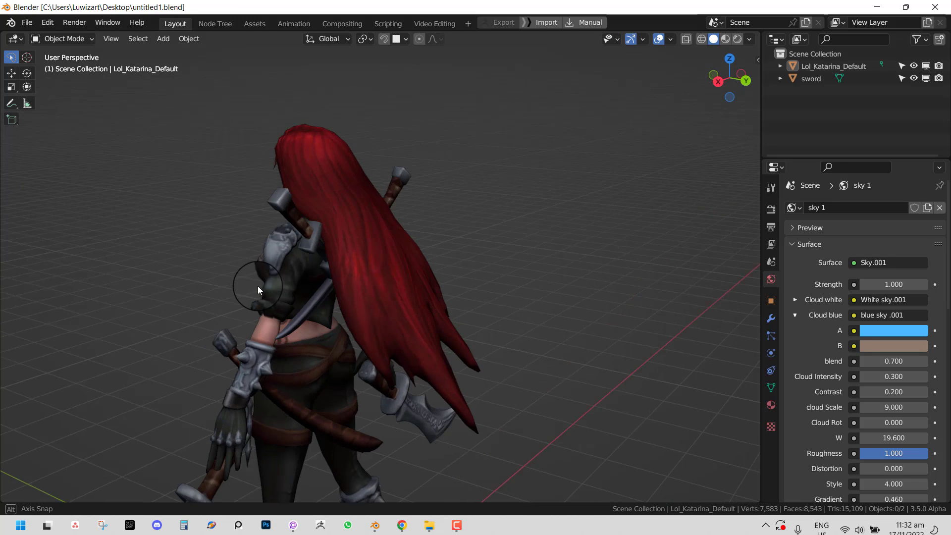
middle_click_drag(414, 202, 569, 248)
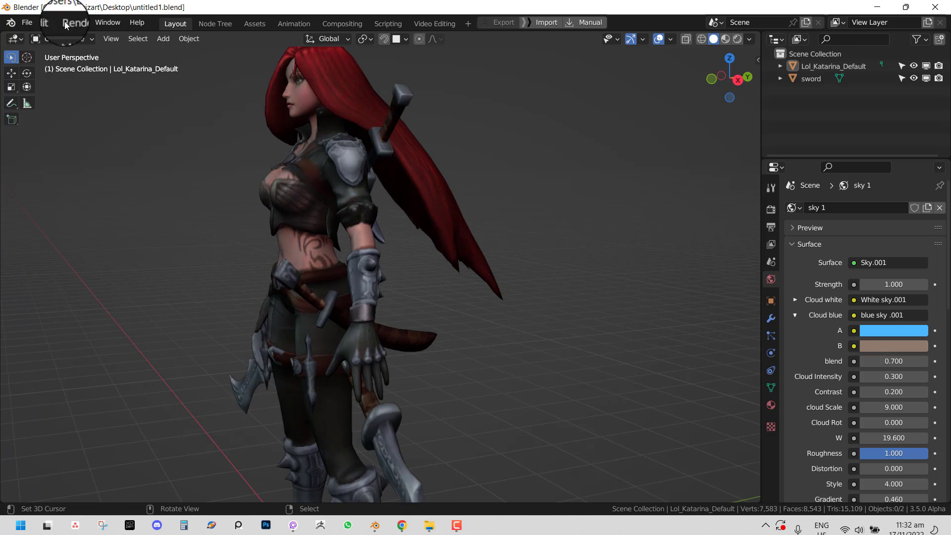
- Bring the splash screen back from the Blender logo menu, then dismiss it
left_click(27, 22)
mouse_move(32, 38)
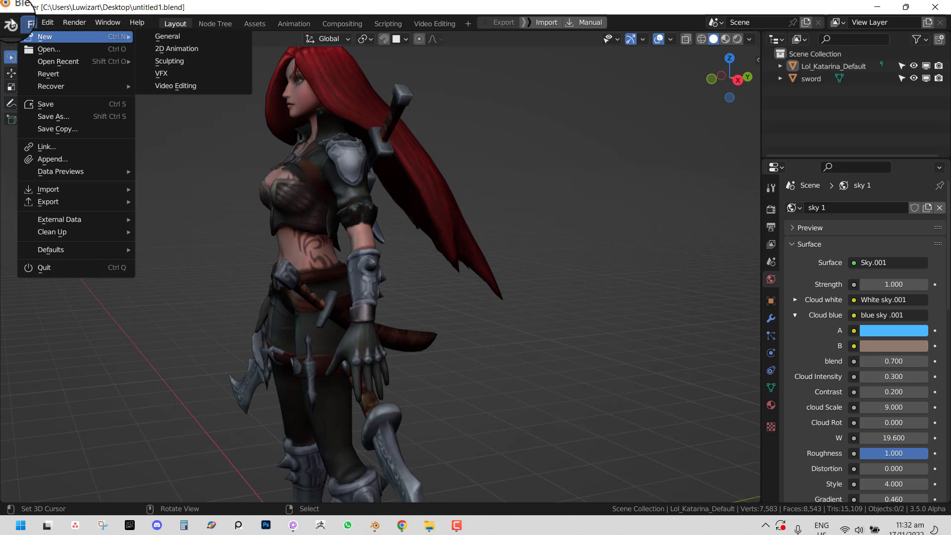
mouse_move(11, 23)
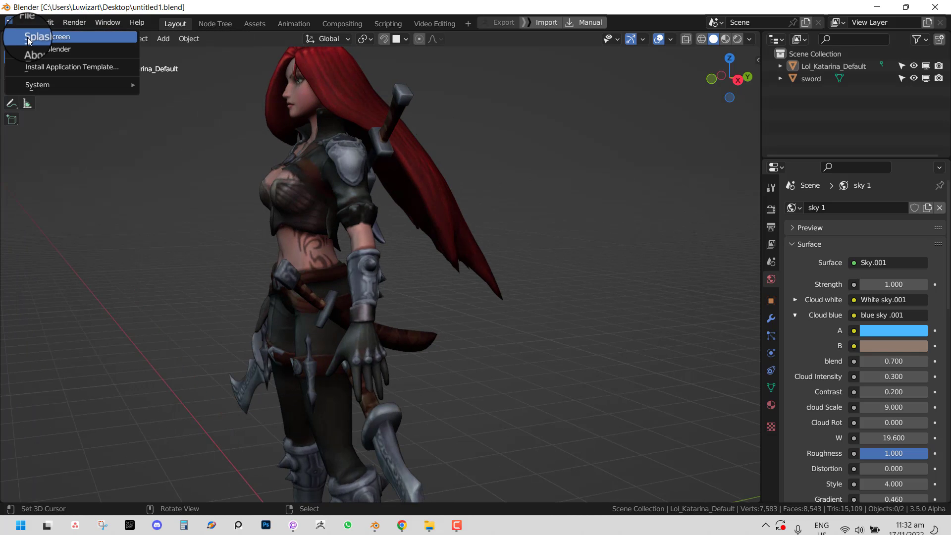
left_click(47, 37)
left_click(210, 177)
- Switch to a straight front view and select the character model
scroll(297, 204, "down", 4)
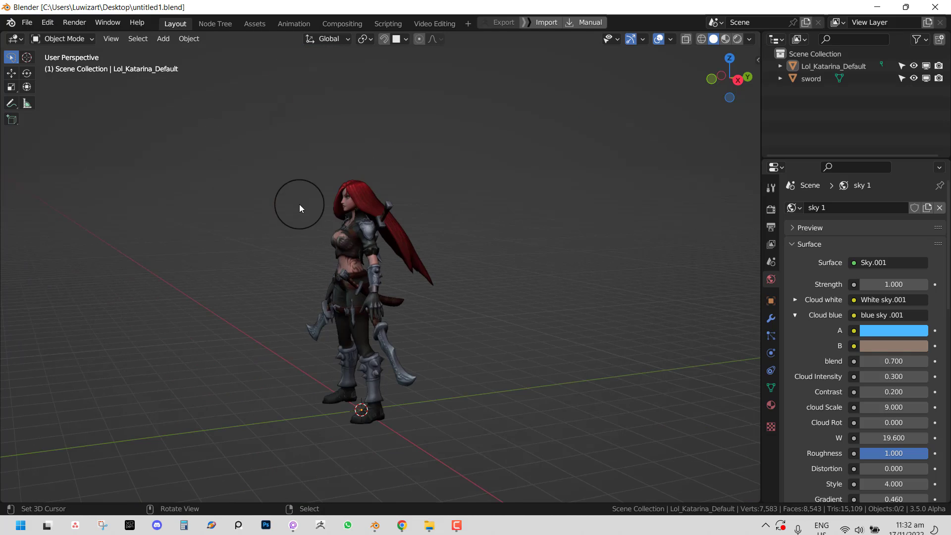
middle_click_drag(299, 204, 471, 173)
scroll(406, 227, "up", 2)
key("KP_1")
scroll(472, 173, "down", 3)
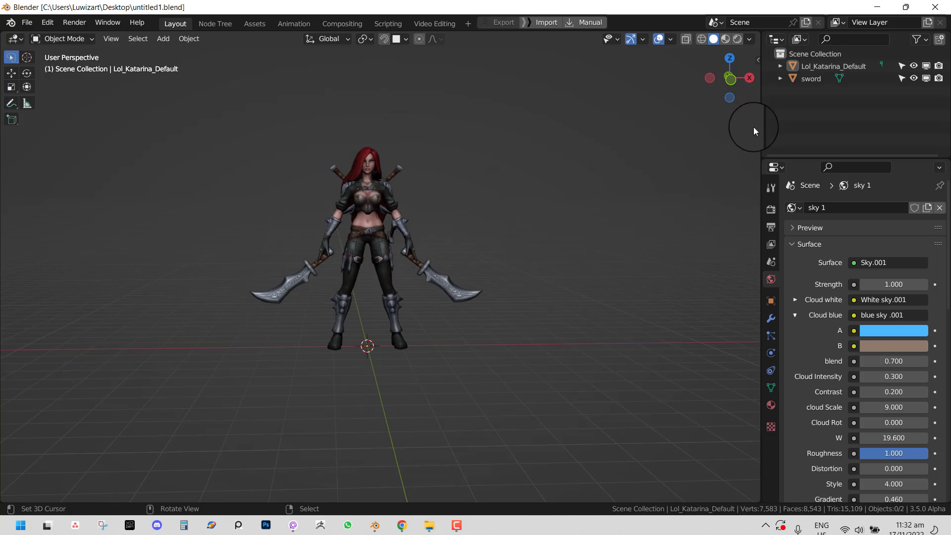
right_click(364, 206)
scroll(388, 195, "up", 2)
- In Edit Mode, select the linked sword handle and strap pieces
key("g")
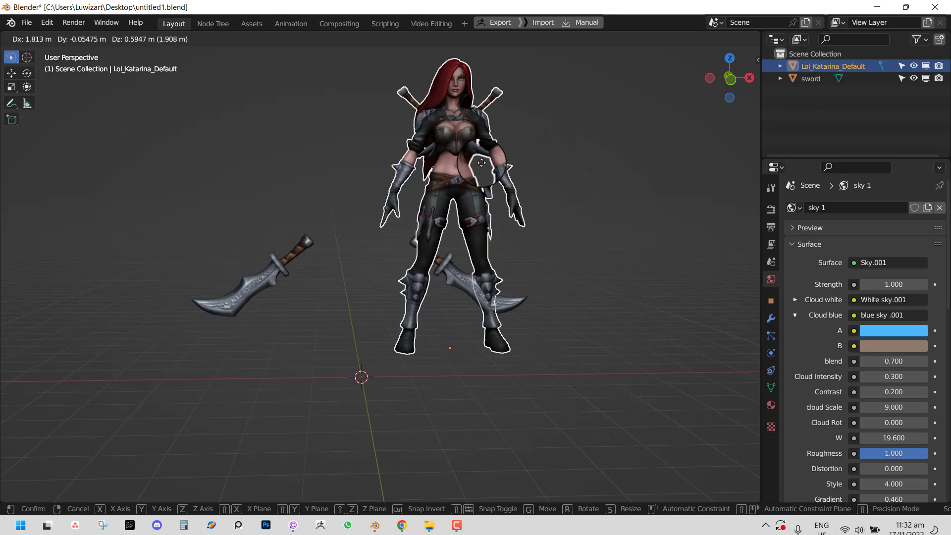
right_click(421, 181)
scroll(421, 180, "up", 3)
key("Tab")
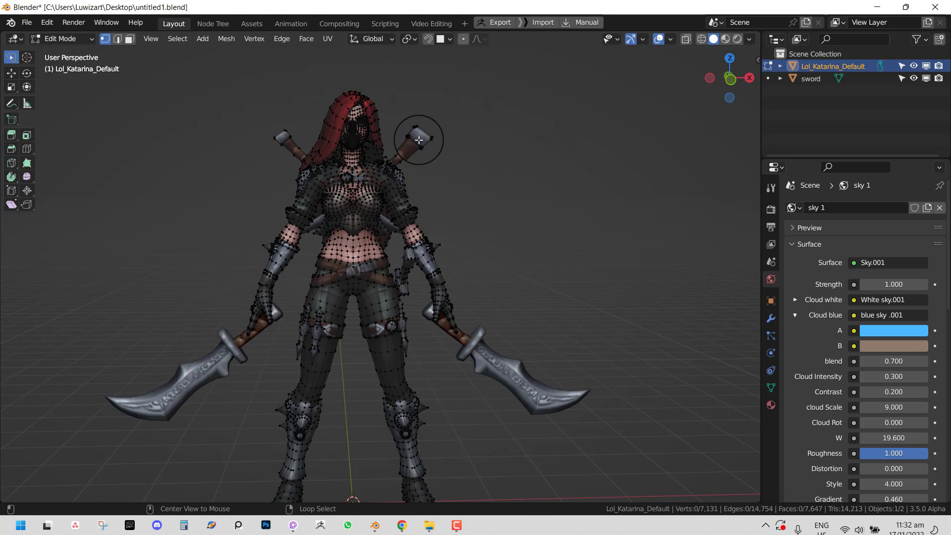
key("l")
key("l")
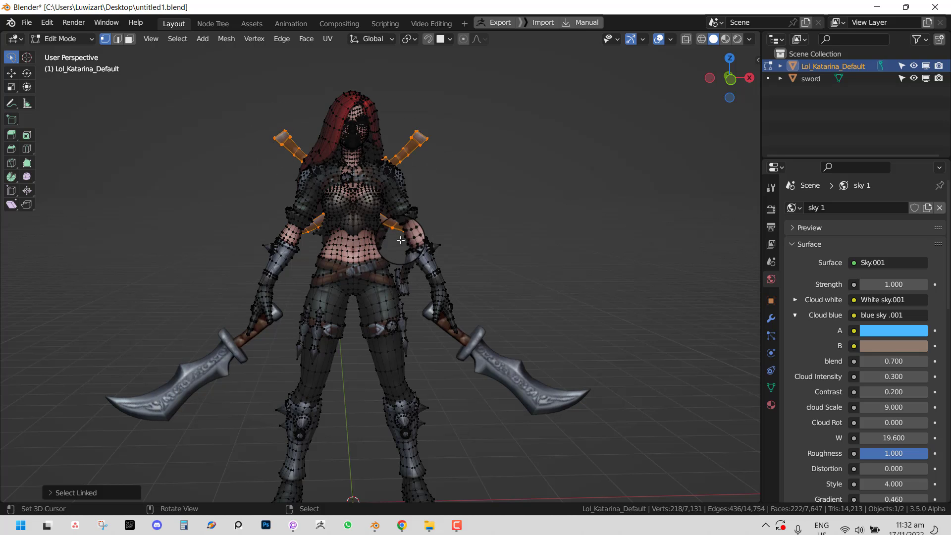
key("l")
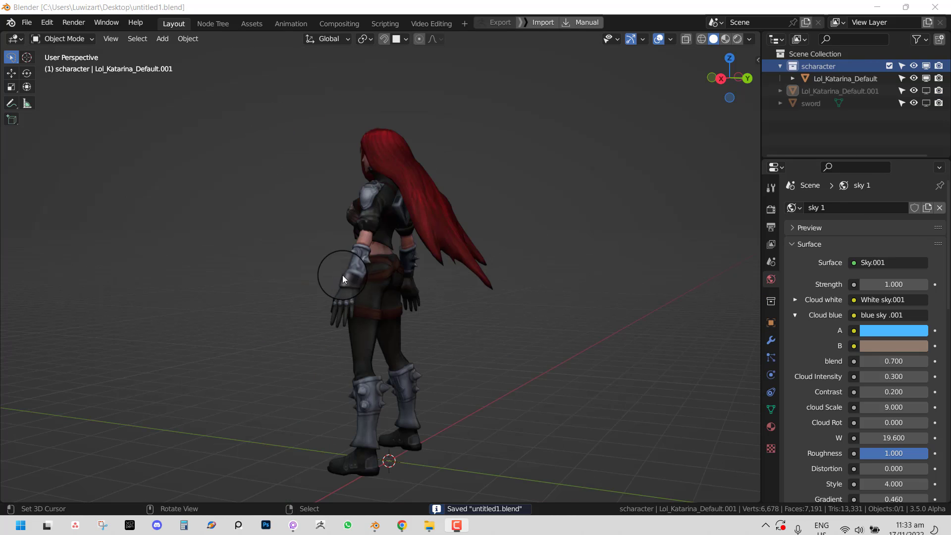
- Show the sidebar's pUPA Rig Creator tab with the character viewed from the front
middle_click_drag(343, 275, 514, 270)
scroll(513, 269, "up", 1)
key("KP_1")
middle_click_drag(541, 217, 514, 215)
key("n")
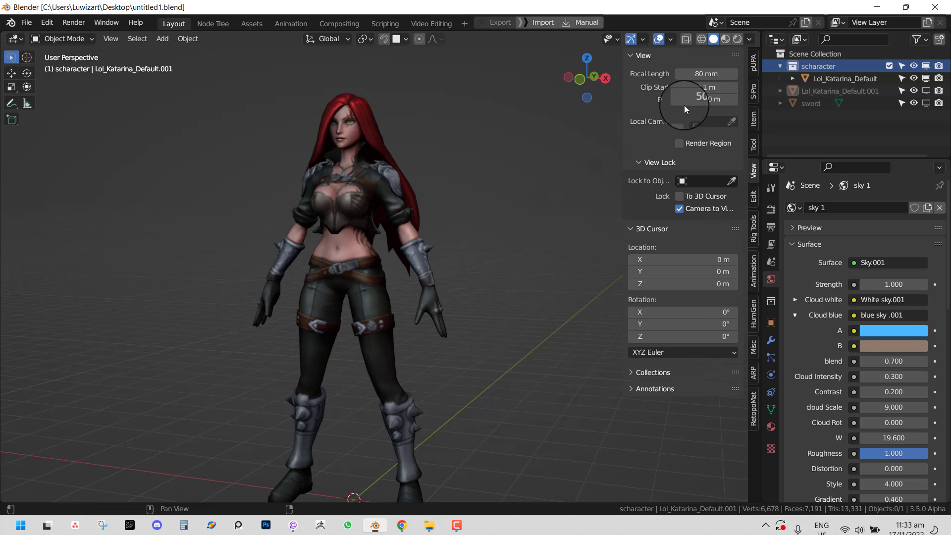
left_click(753, 63)
key("KP_1")
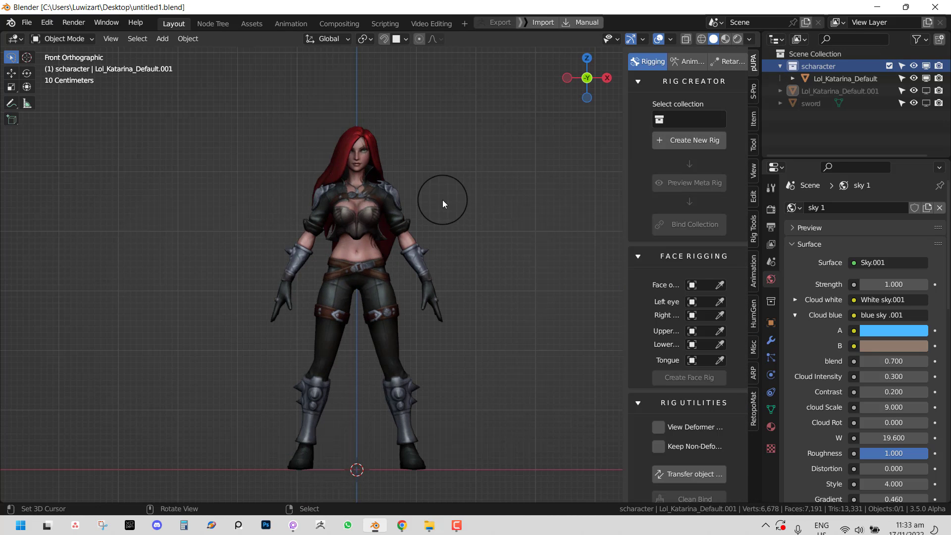
middle_click_drag(442, 200, 397, 198)
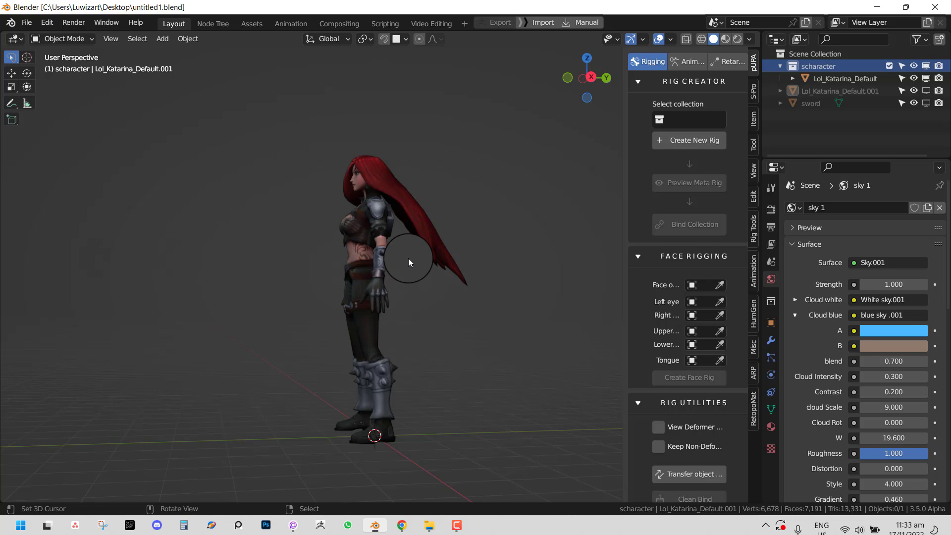
- Select the character body and rotate it 180 degrees about Z (rz180)
middle_click_drag(372, 258, 444, 248)
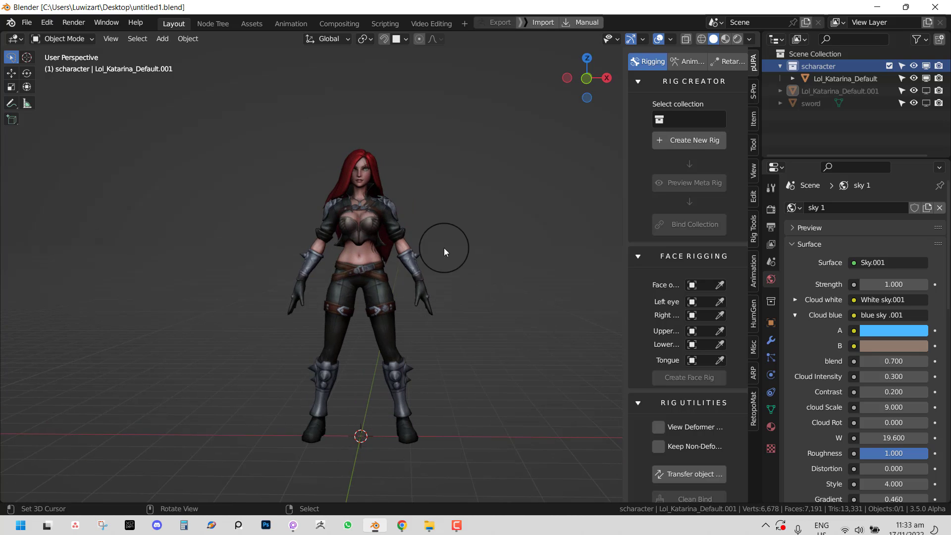
left_click(421, 243)
type("rz180")
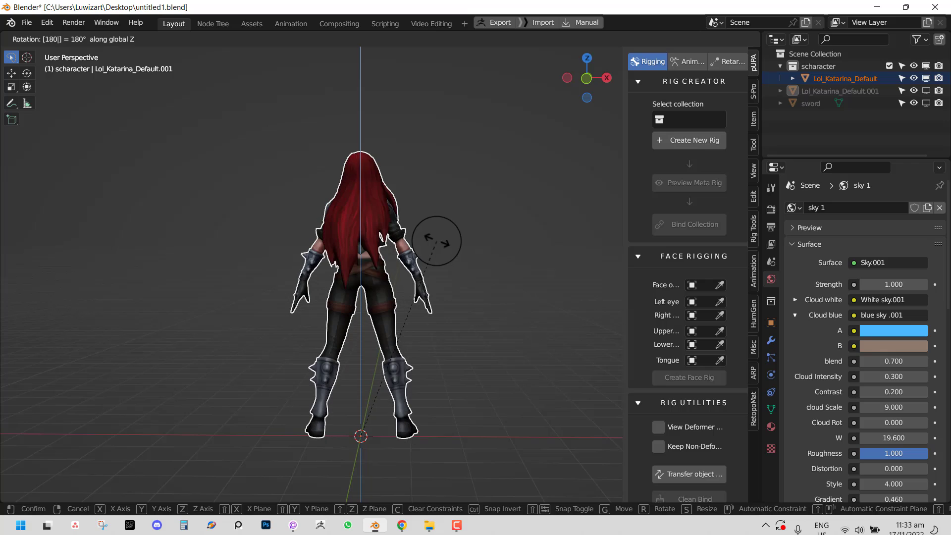
key("Return")
key("KP_1")
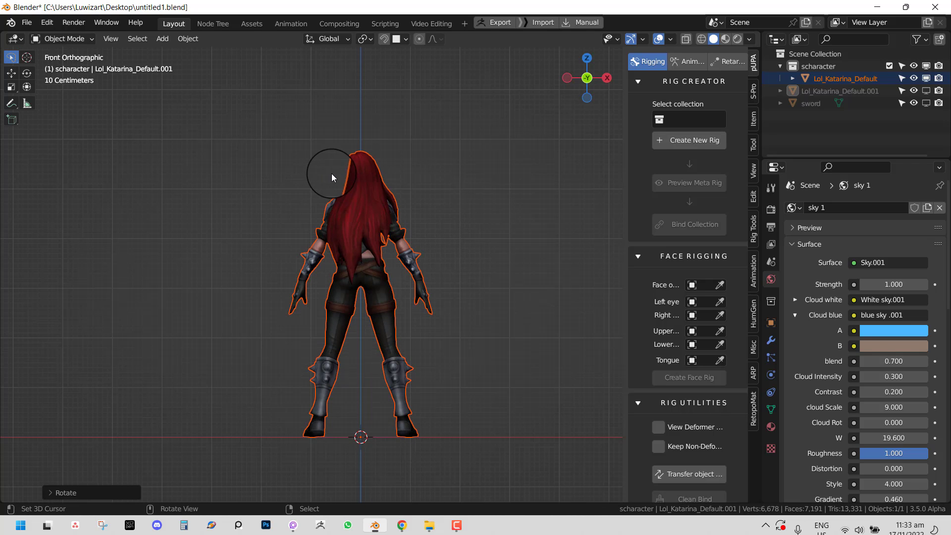
middle_click_drag(398, 173, 368, 195)
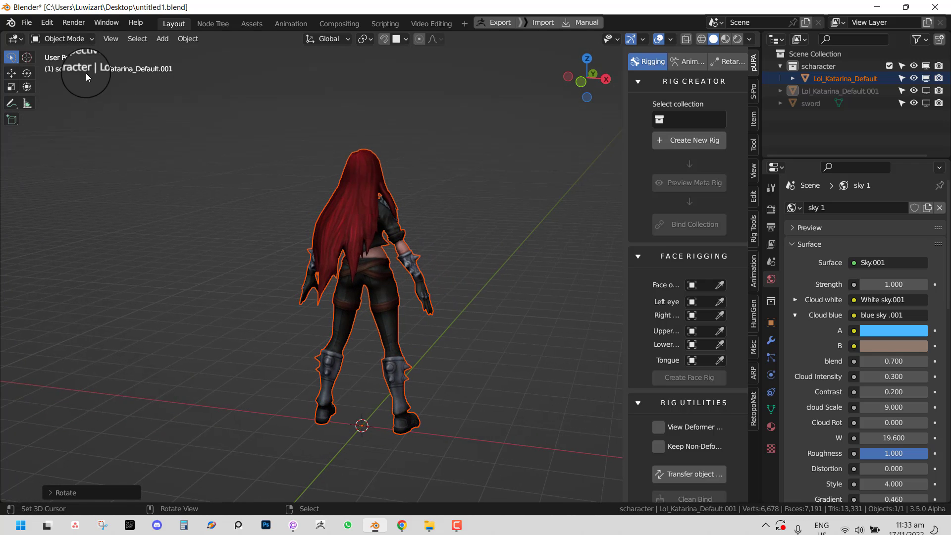
- Switch to the Front viewpoint and rotate the character another 180 degrees about Z
left_click(111, 38)
mouse_move(153, 199)
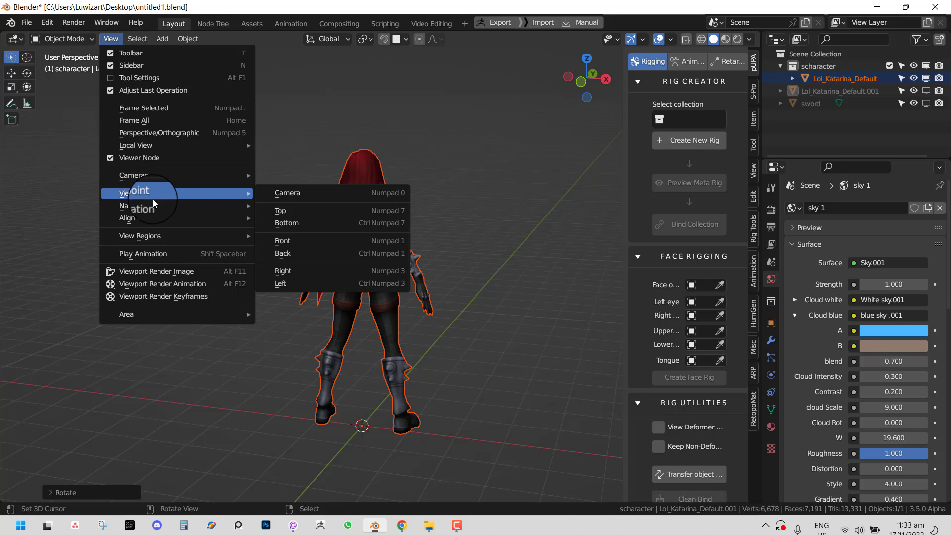
left_click(290, 243)
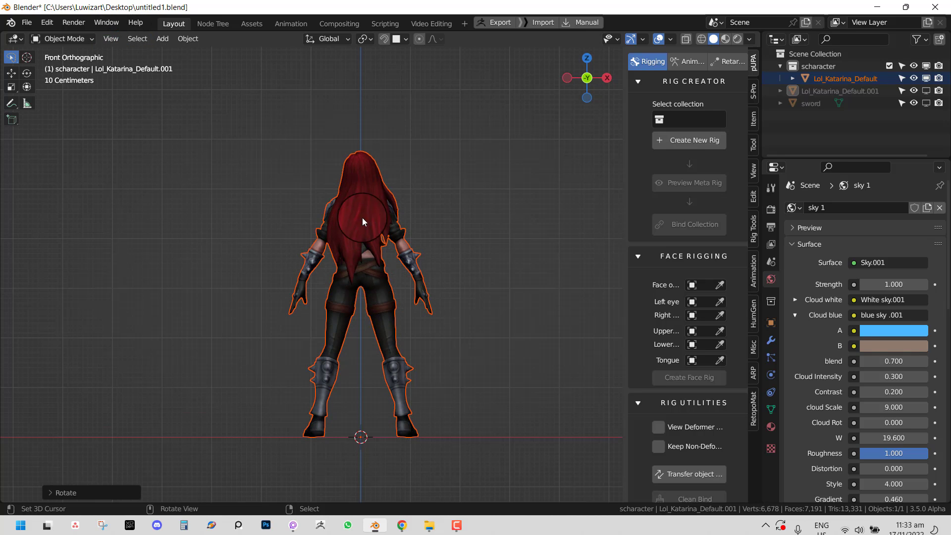
type("rz")
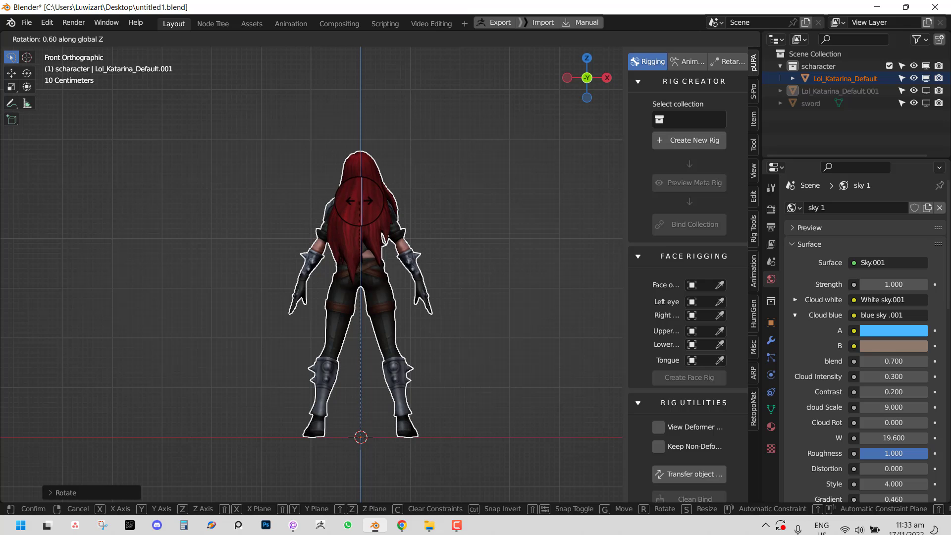
type("180")
key("Return")
- Apply the rotation and scale to the character body
middle_click_drag(370, 194, 358, 239)
key("ctrl+a")
left_click(435, 268)
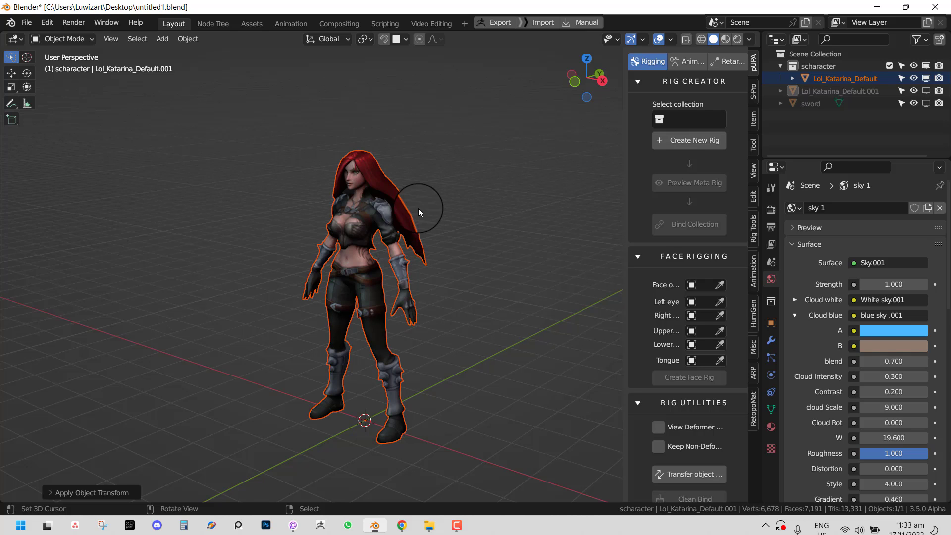
middle_click_drag(373, 312, 433, 307)
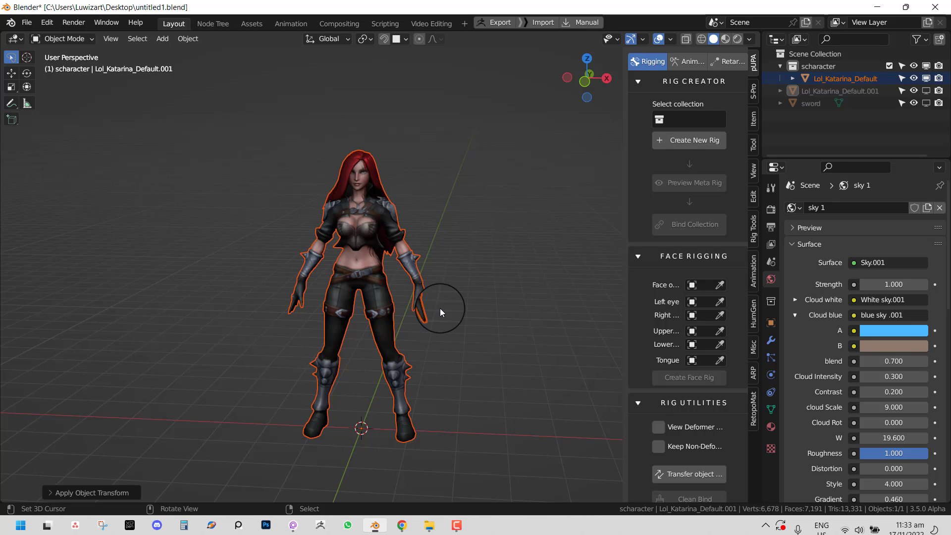
middle_click_drag(440, 308, 385, 300)
scroll(400, 323, "down", 3)
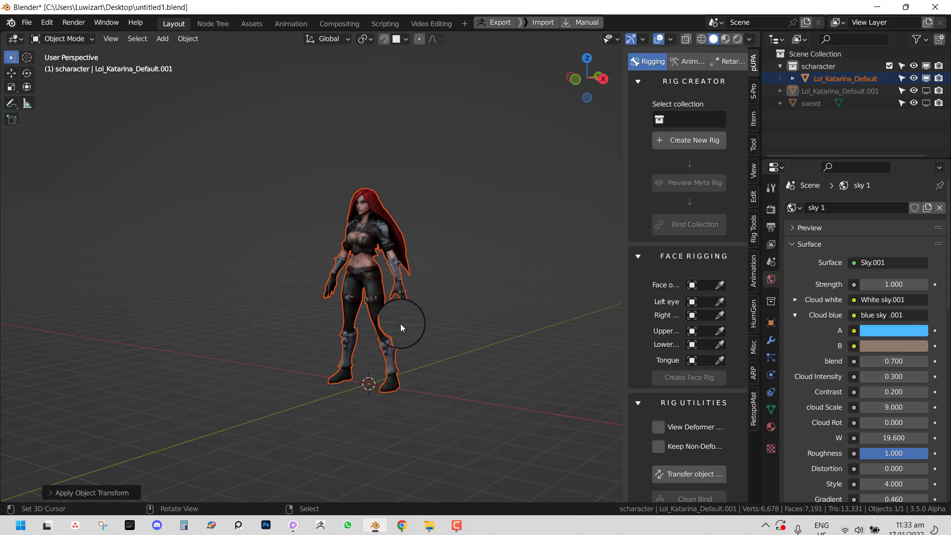
key("s")
right_click(427, 326)
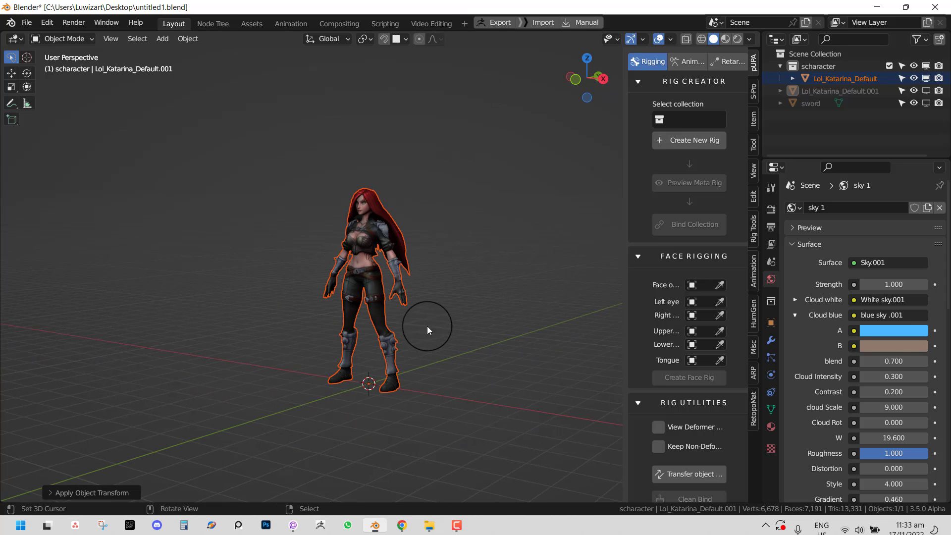
middle_click_drag(427, 326, 476, 248)
left_click(694, 120)
- Create a new rig for scharacter, deselect all guide points, and enable mirroring
left_click(694, 148)
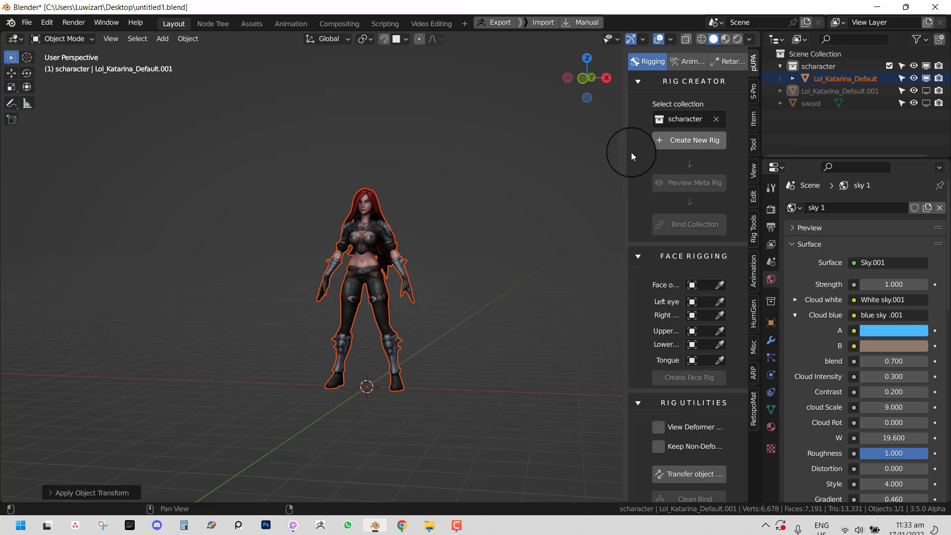
left_click(697, 141)
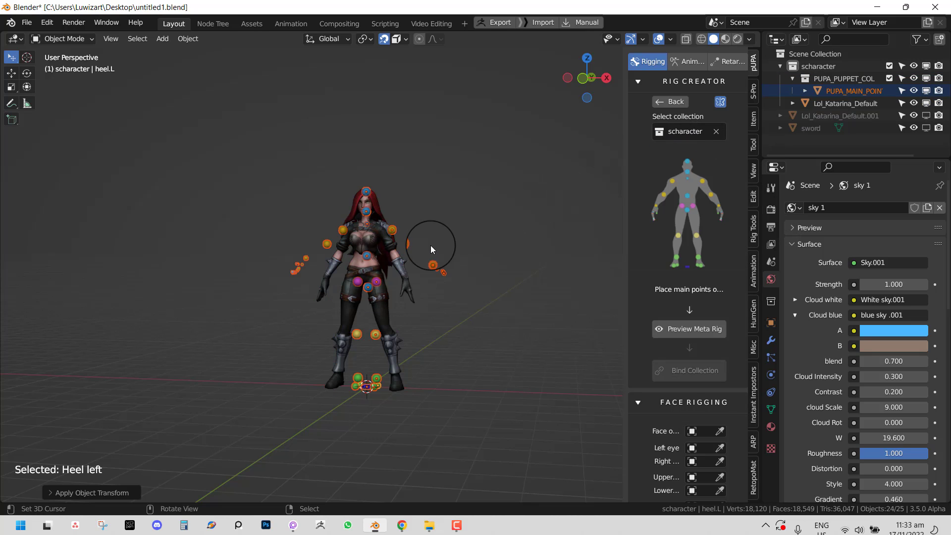
scroll(447, 226, "up", 5)
key("alt+a")
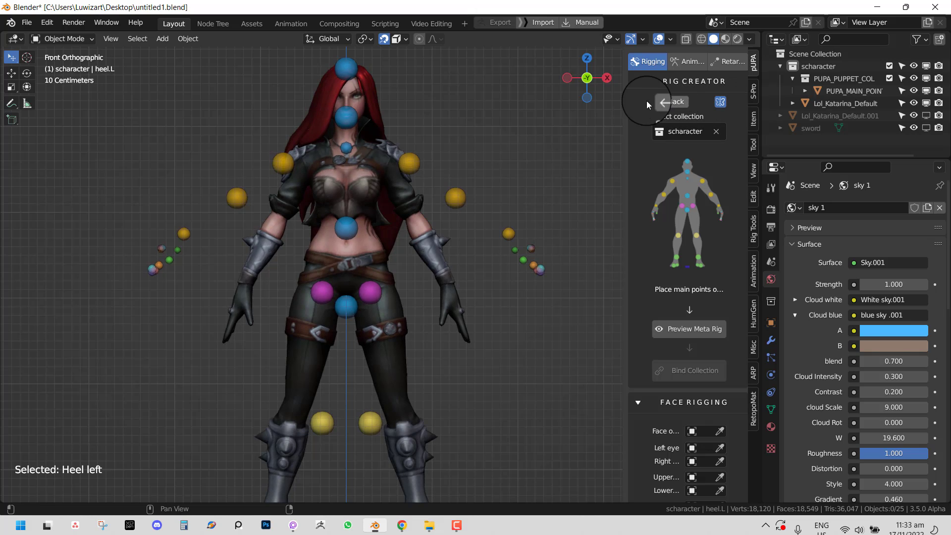
left_click(721, 105)
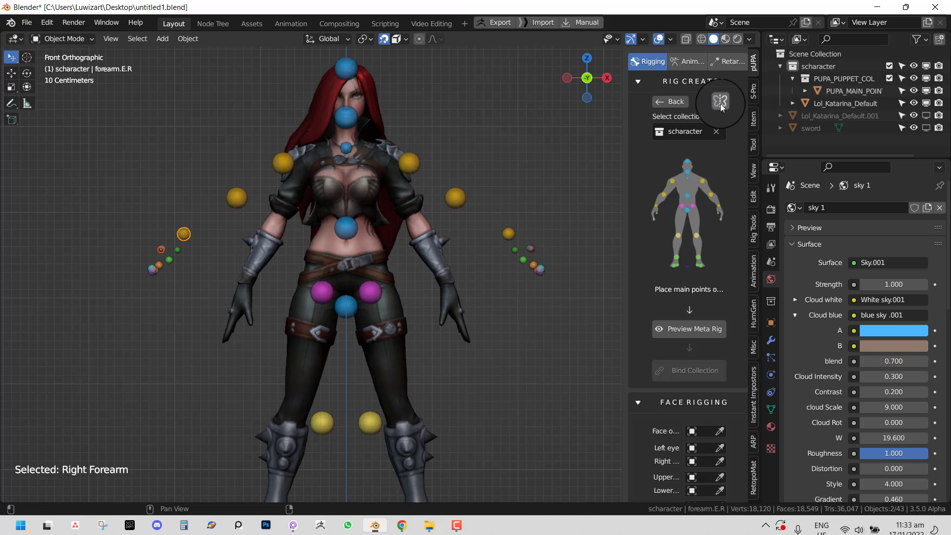
left_click(721, 103)
left_click(721, 102)
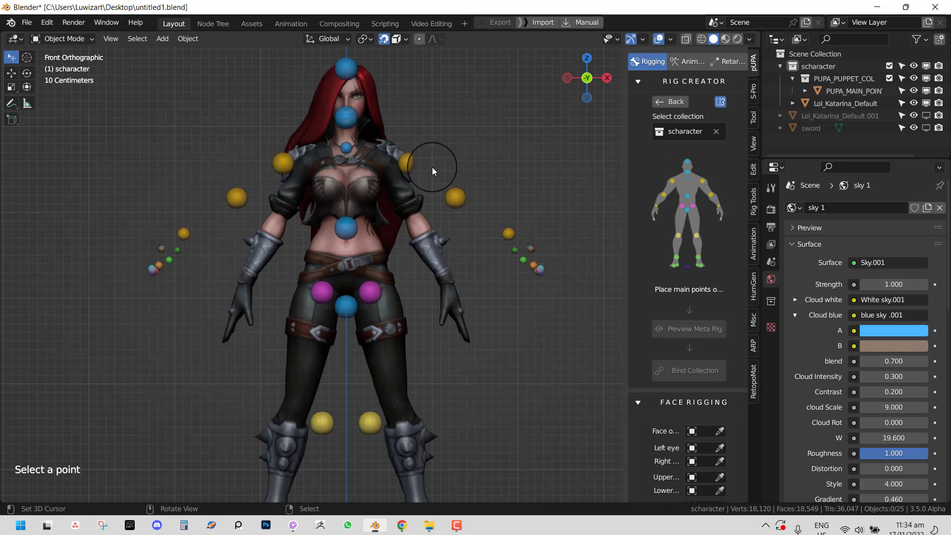
- Move the upper-arm top point onto the shoulder and the elbow point onto the arm
left_click_drag(432, 168, 388, 158)
left_click_drag(455, 198, 413, 220)
middle_click_drag(381, 217, 292, 171)
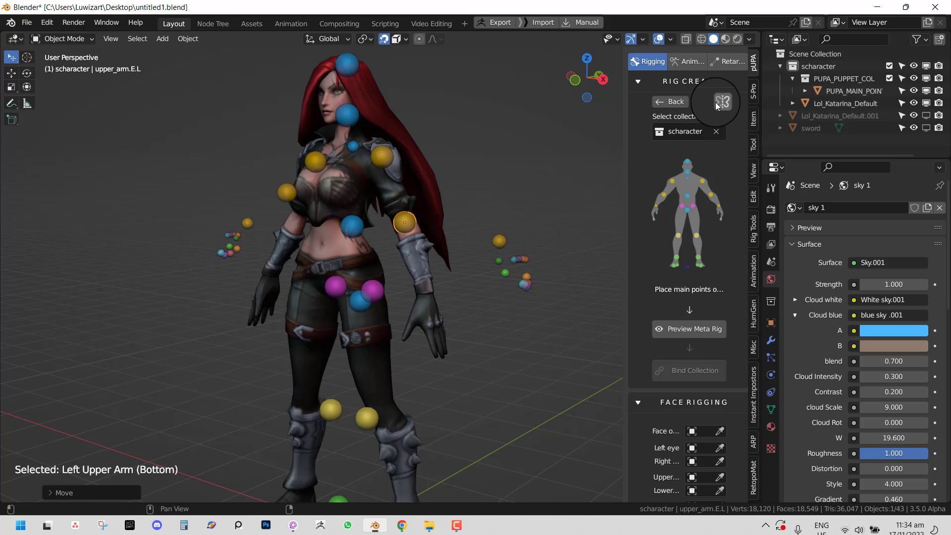
middle_click_drag(349, 208, 393, 206)
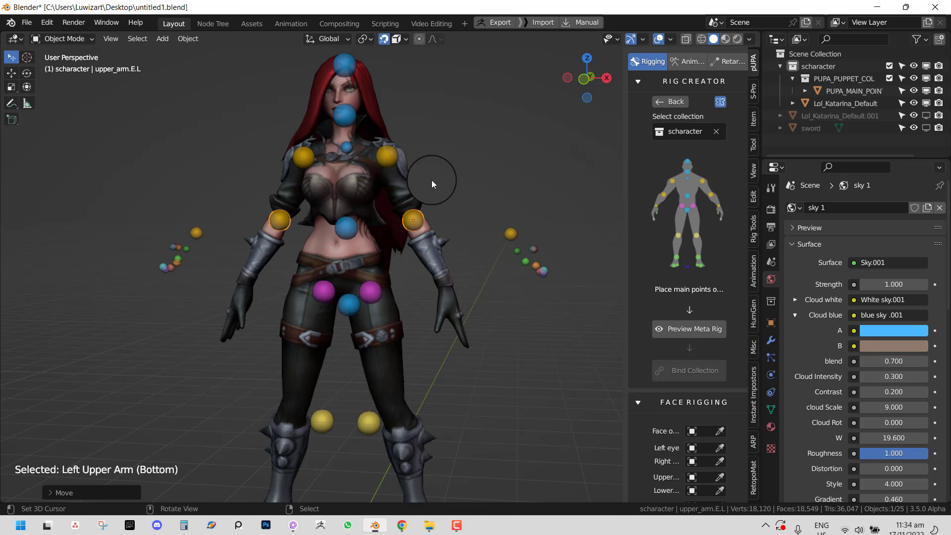
key("KP_1")
scroll(489, 246, "up", 3)
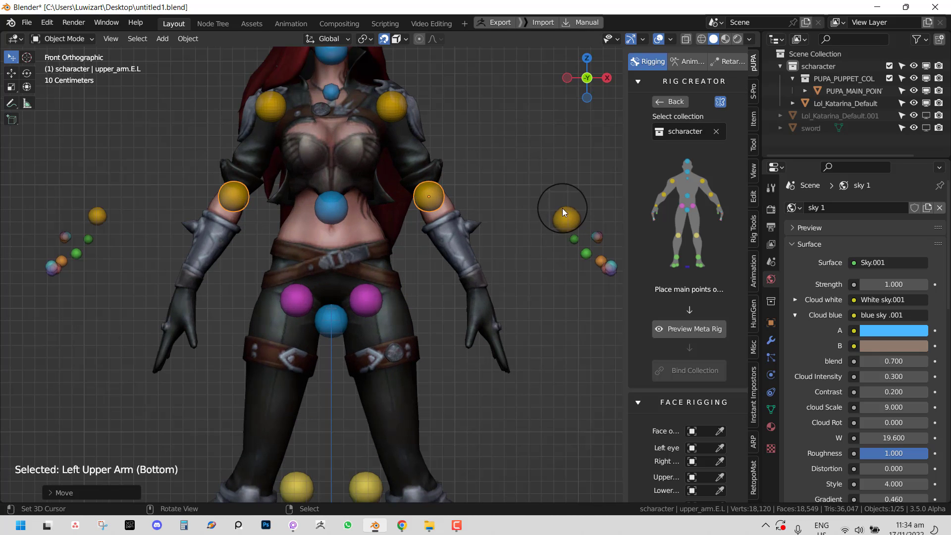
- Place the forearm point at the wrist and the thumb points along the thumb
left_click_drag(563, 212, 477, 276)
middle_click_drag(524, 271, 410, 280)
scroll(410, 280, "up", 2)
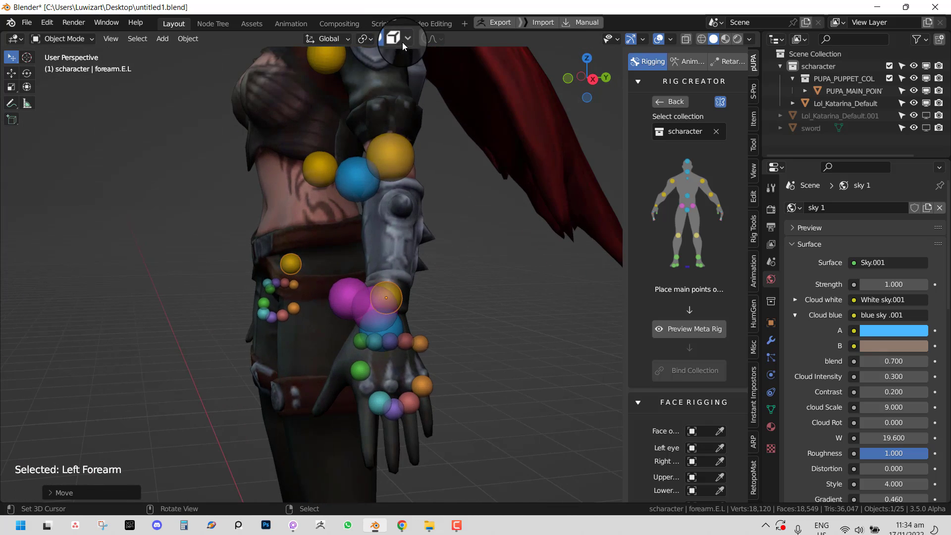
left_click(402, 42)
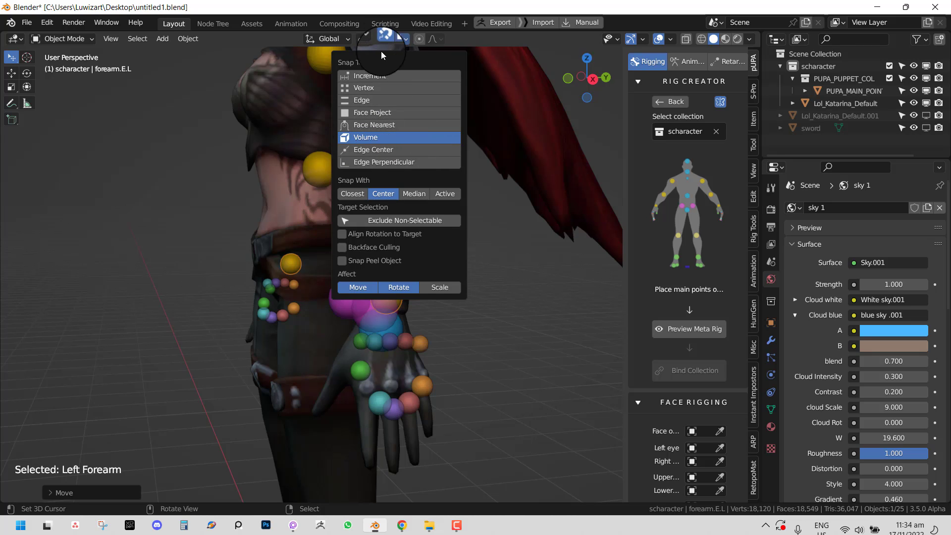
middle_click_drag(386, 293, 547, 257)
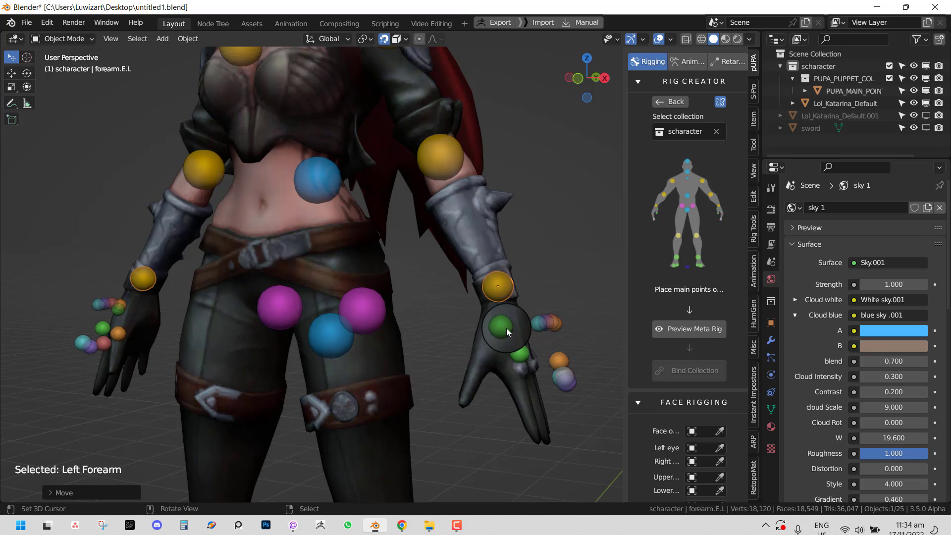
left_click_drag(506, 331, 467, 387)
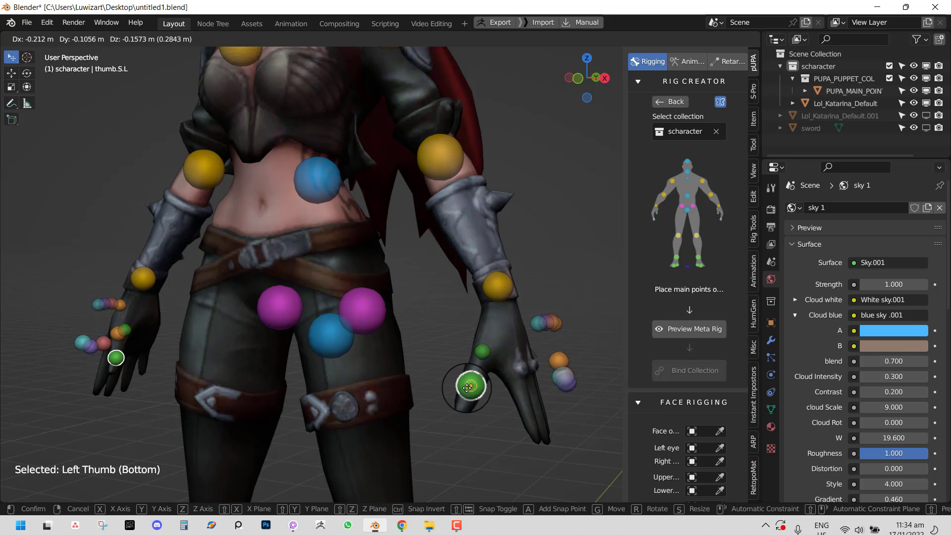
left_click(463, 394)
middle_click_drag(464, 394, 451, 319)
- Position the forefinger and middle finger points from knuckle to fingertip
left_click_drag(426, 296, 418, 333)
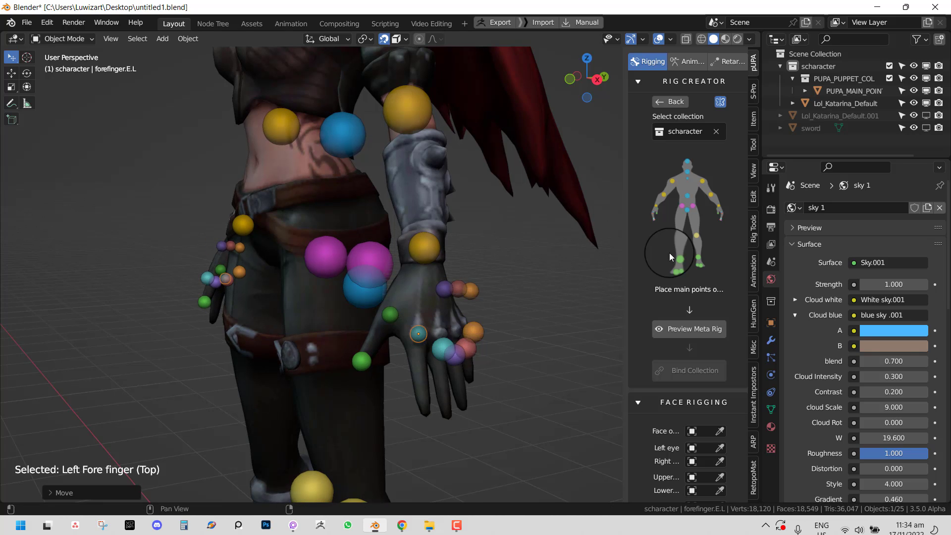
middle_click_drag(454, 358, 445, 355)
left_click_drag(402, 359, 394, 417)
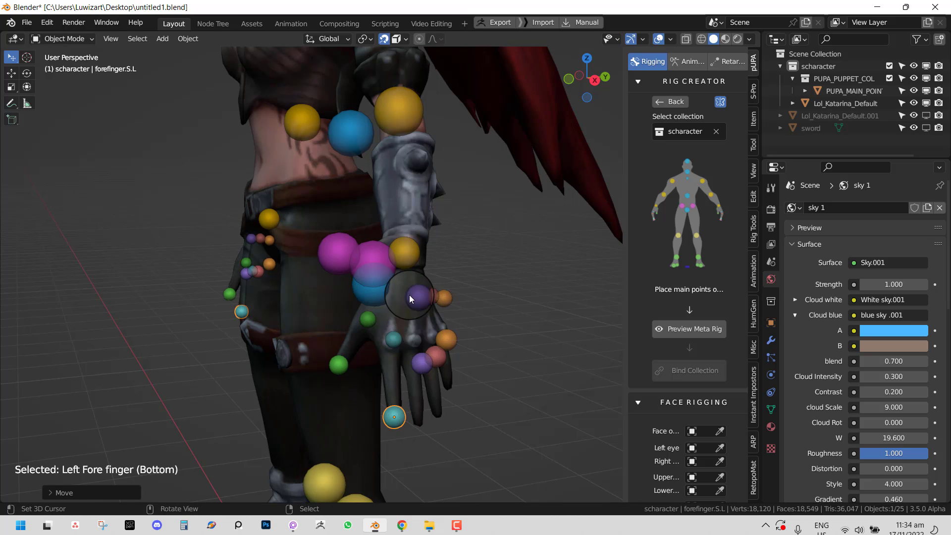
left_click_drag(412, 296, 412, 340)
left_click_drag(422, 366, 415, 423)
middle_click_drag(418, 413, 406, 409)
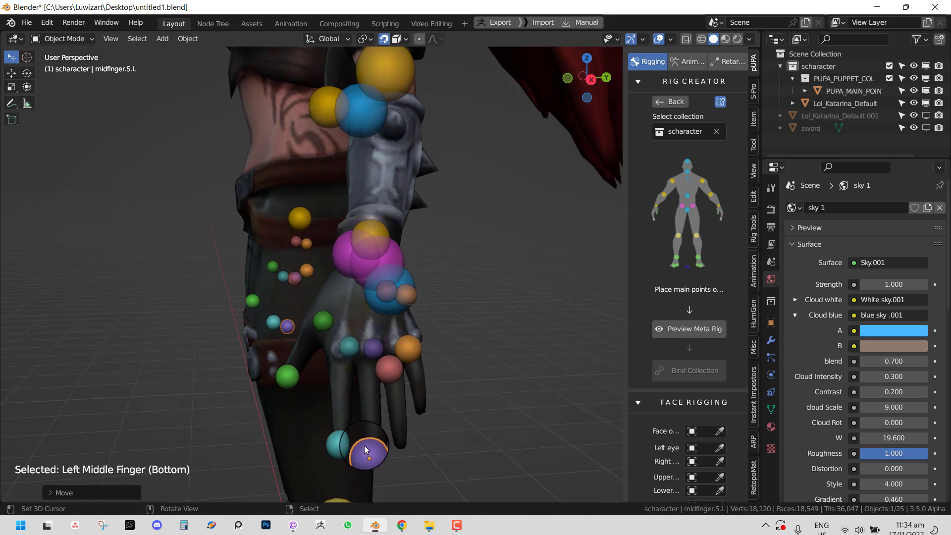
left_click_drag(364, 445, 373, 439)
- Position the ring and little finger points from knuckle to fingertip
left_click_drag(391, 367, 403, 439)
middle_click_drag(403, 439, 418, 310)
left_click_drag(416, 296, 427, 391)
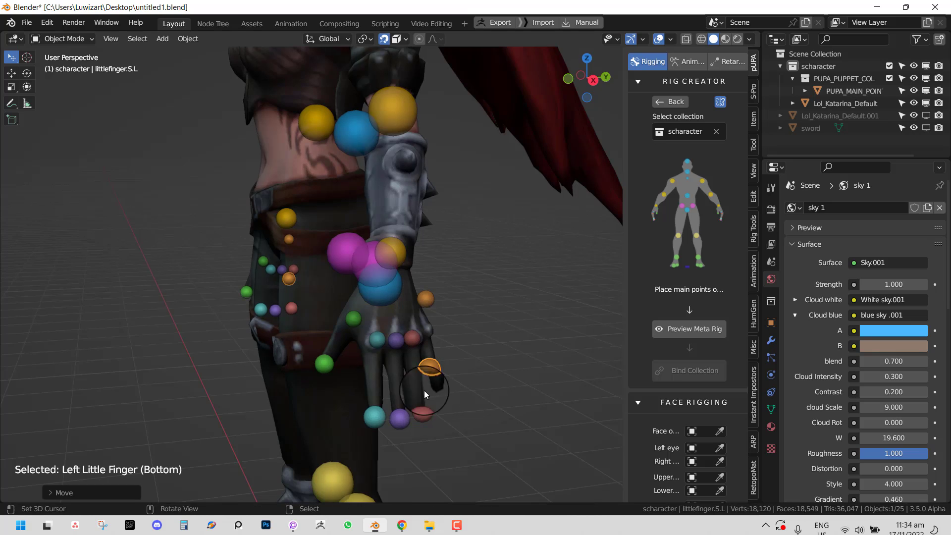
middle_click_drag(424, 390, 382, 367)
mouse_move(382, 368)
left_mouse_down()
mouse_move(389, 385)
mouse_move(385, 378)
left_mouse_up()
middle_click_drag(384, 378, 408, 376)
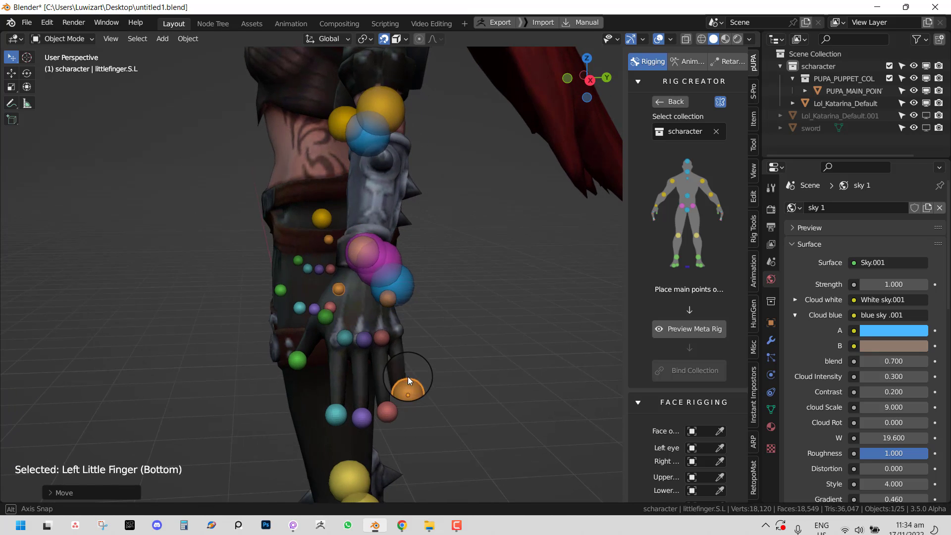
left_click_drag(391, 301, 399, 332)
middle_click_drag(399, 331, 228, 364)
left_click_drag(263, 375, 274, 377)
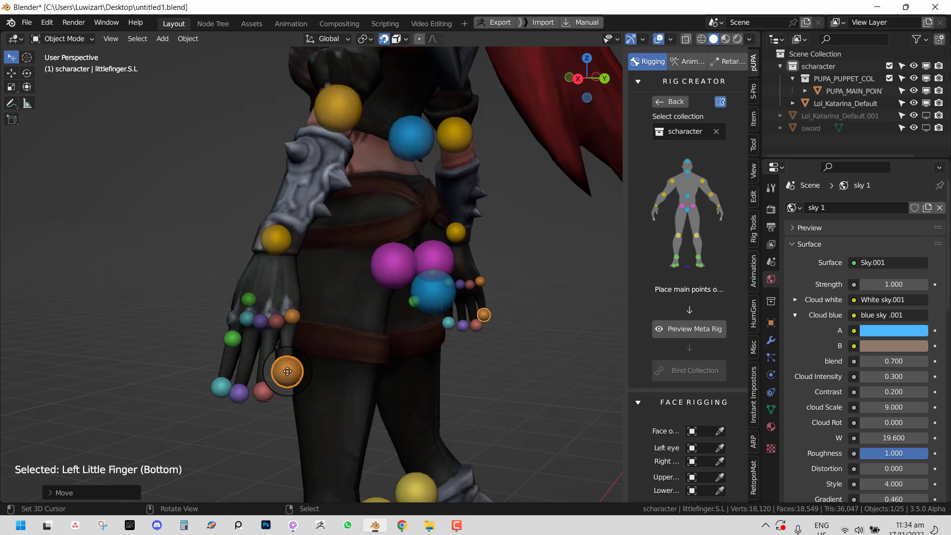
- In front view, raise the thigh top points and the pelvis point onto the hips
key("KP_1")
middle_click_drag(326, 392, 354, 350, "shift")
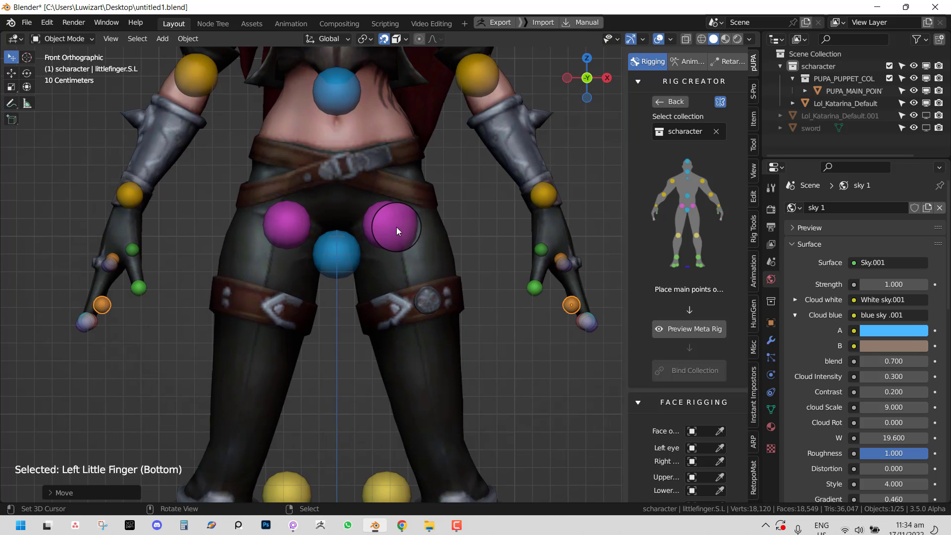
right_click_drag(396, 227, 399, 191)
scroll(394, 234, "down", 1)
scroll(394, 326, "down", 3)
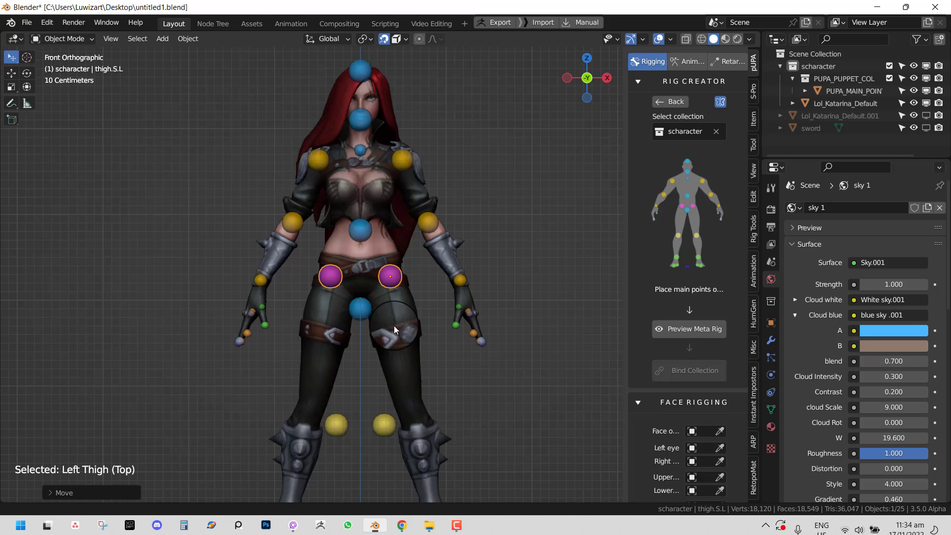
right_click(361, 306)
right_click_drag(361, 306, 398, 212)
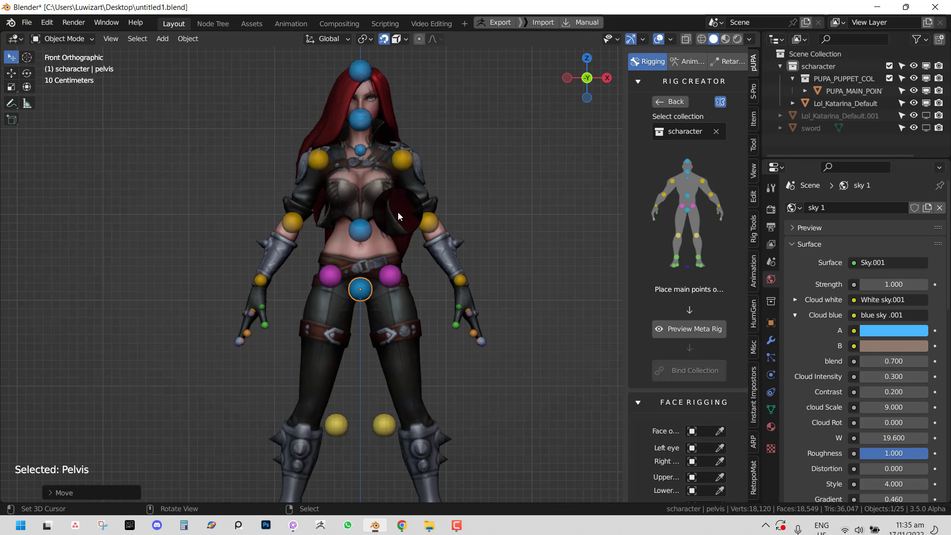
scroll(397, 212, "up", 2)
- From the side, fit the neck and head top points and refit the pelvis point
right_click(374, 224)
key("KP_3")
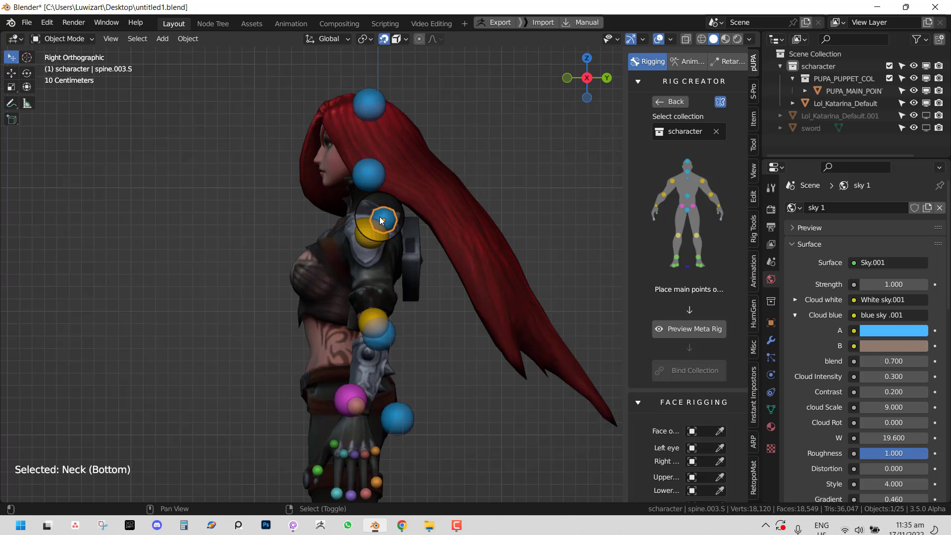
right_click_drag(390, 217, 356, 170)
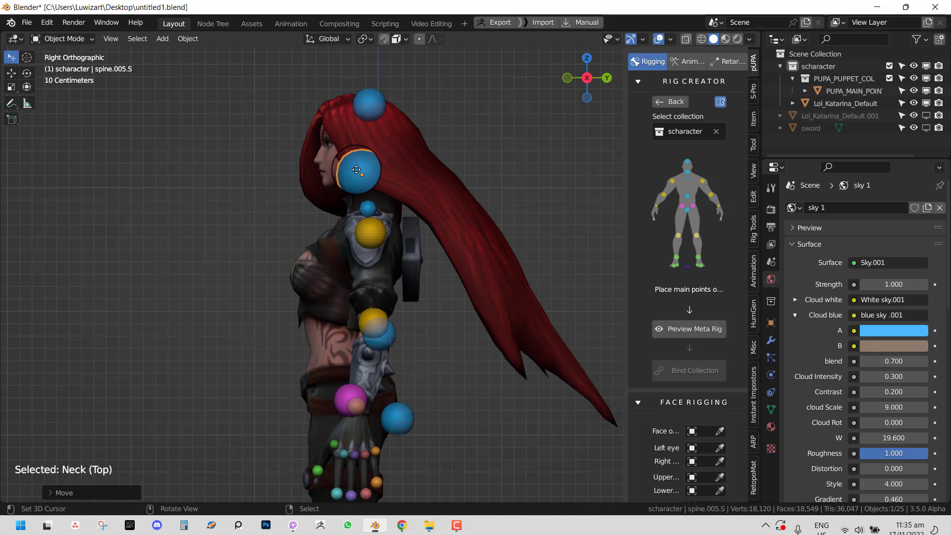
right_click_drag(369, 99, 358, 99)
key("KP_1")
scroll(449, 347, "down", 3)
key("KP_3")
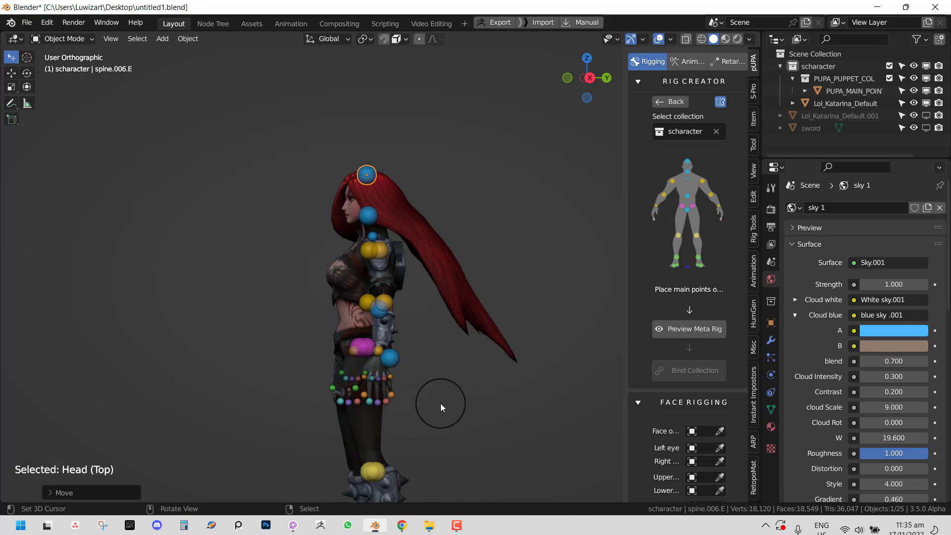
right_click_drag(391, 361, 417, 332)
- Place the knee, ankle, foot front and heel points on the legs and feet, then deselect
key("KP_1")
scroll(417, 324, "up", 4)
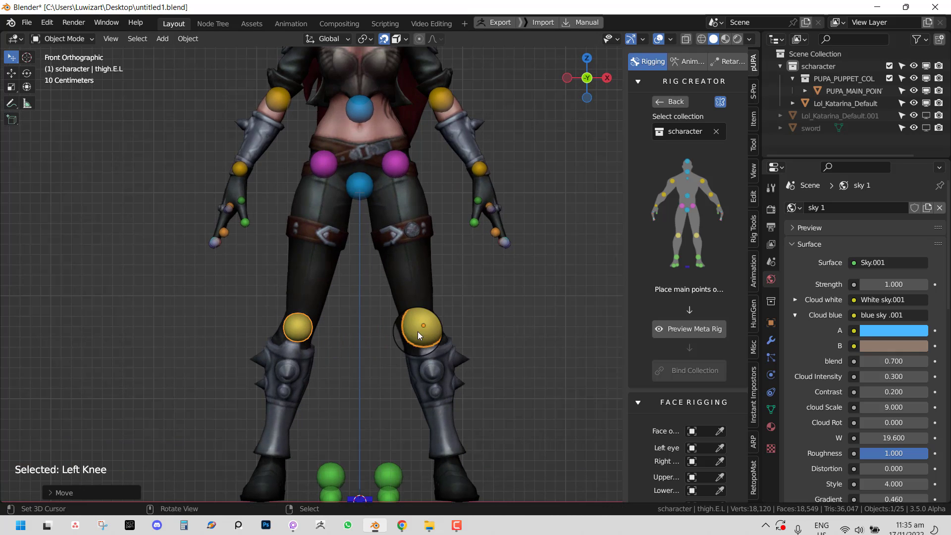
middle_click_drag(422, 390, 408, 293, "shift")
right_click_drag(376, 376, 433, 360)
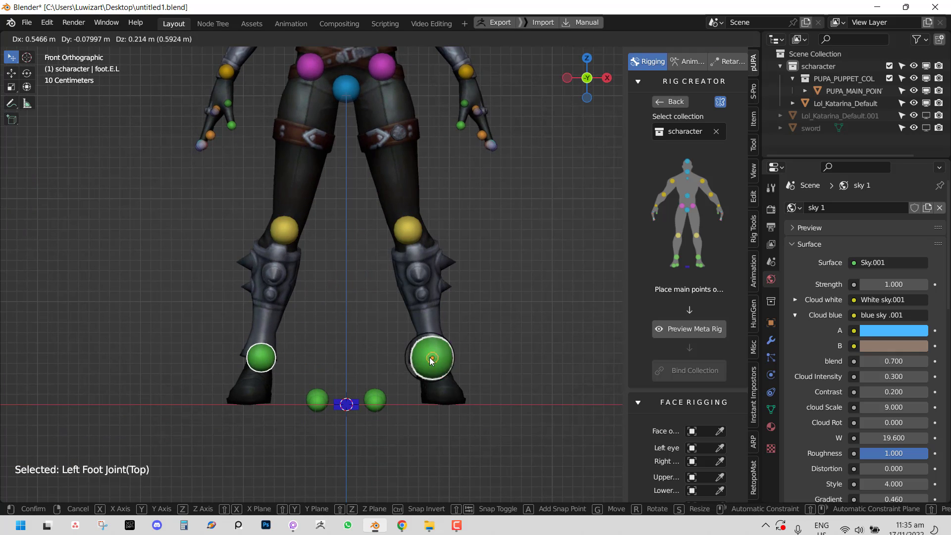
middle_click_drag(433, 360, 391, 409)
right_click_drag(390, 410, 456, 412)
middle_click_drag(453, 401, 243, 380)
right_click_drag(388, 396, 330, 396)
key("KP_1")
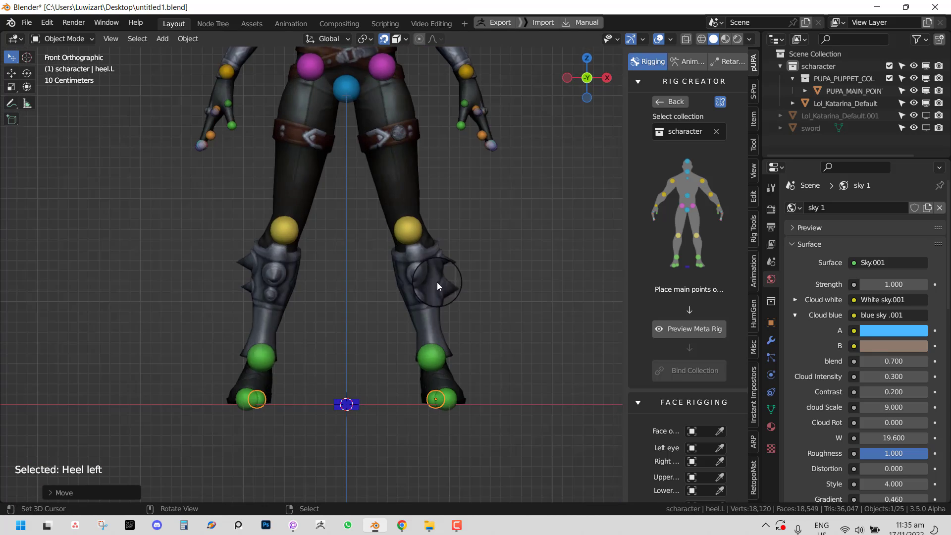
scroll(438, 281, "down", 5)
right_click(451, 252)
middle_click_drag(455, 232, 479, 330, "shift")
scroll(430, 251, "up", 4)
left_click(680, 329)
scroll(447, 317, "up", 2)
scroll(399, 310, "up", 2)
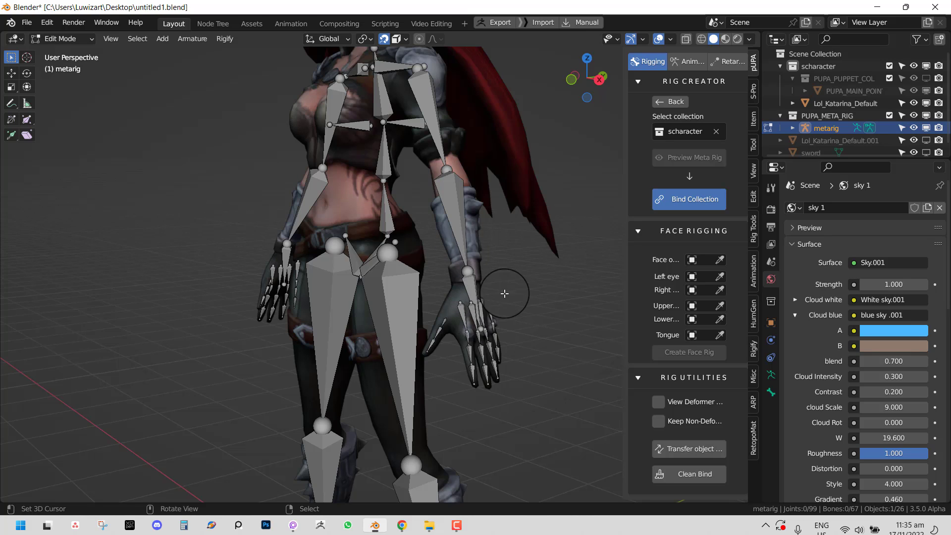
middle_click_drag(419, 280, 511, 283)
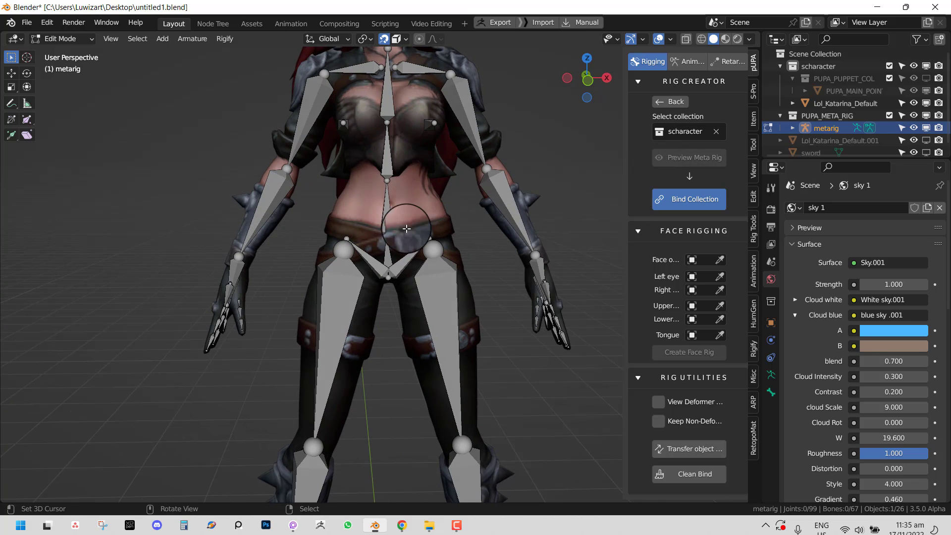
middle_click_drag(406, 228, 411, 285)
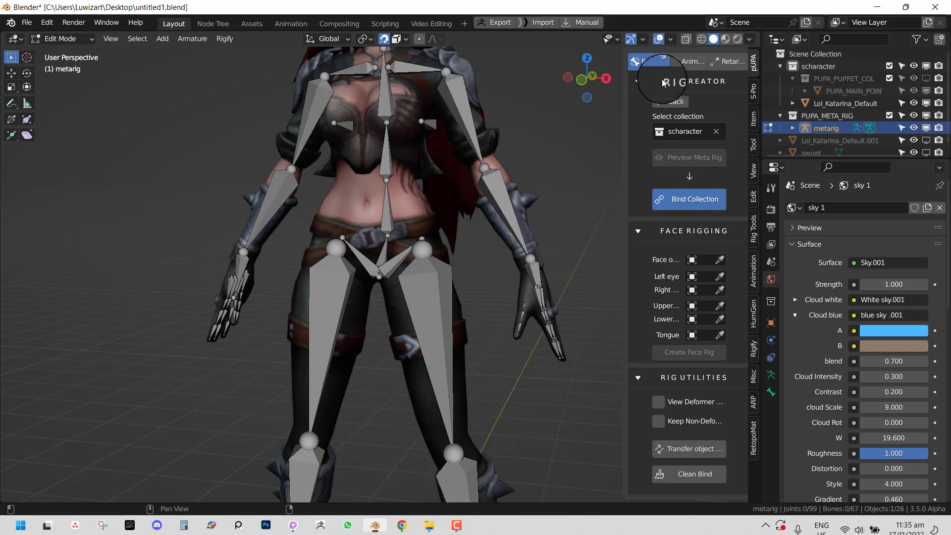
middle_click_drag(436, 247, 388, 250)
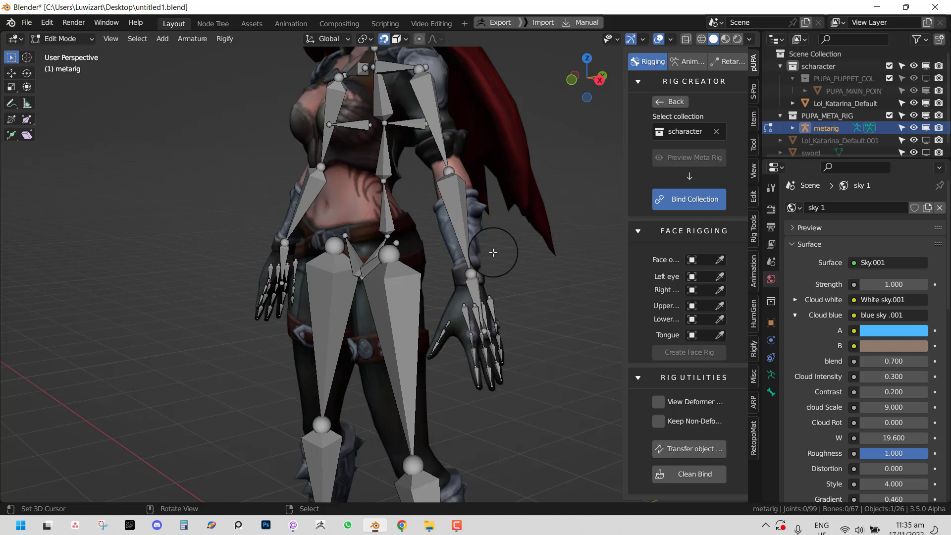
- In front view, reposition the left thigh's top joint and the left knee joint
mouse_move(453, 337)
middle_mouse_down()
mouse_move(460, 333)
mouse_move(443, 329)
middle_mouse_up()
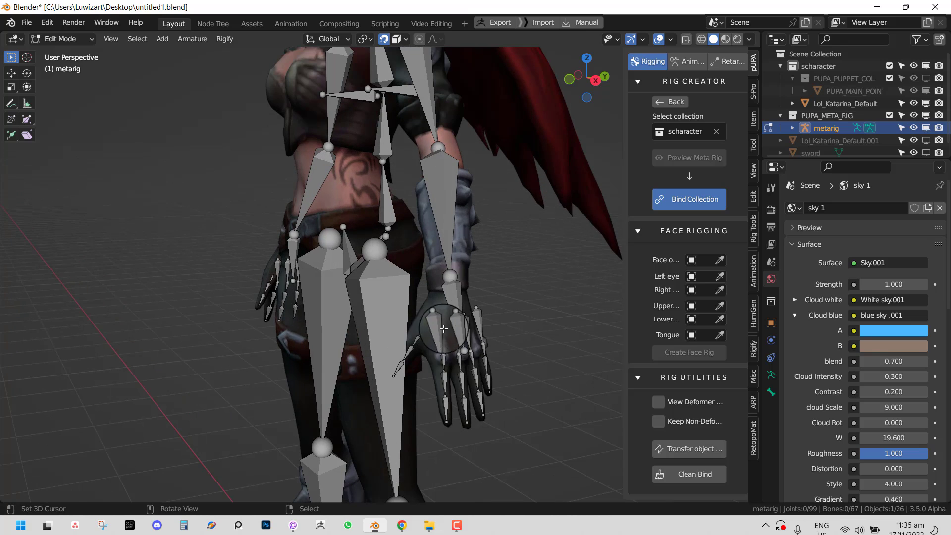
middle_click_drag(510, 262, 450, 338)
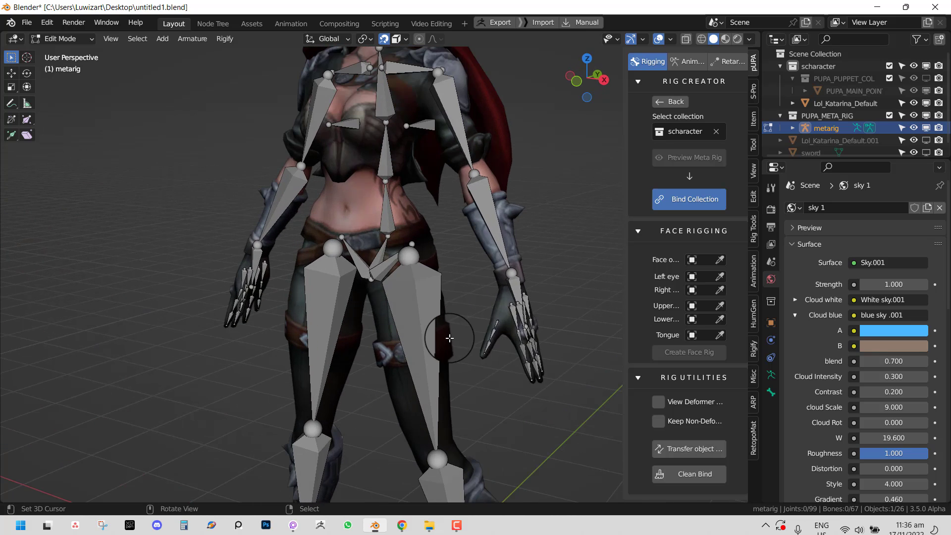
key("KP_1")
mouse_move(434, 250)
right_mouse_down()
mouse_move(447, 267)
mouse_move(434, 260)
right_mouse_up()
middle_click_drag(452, 356, 445, 231, "shift")
right_click_drag(457, 319, 460, 322)
middle_click_drag(459, 322, 457, 313, "shift")
- From the side, nudge the left ankle joint and raise the foot bone's toe joint
key("KP_3")
middle_click_drag(445, 404, 440, 297, "shift")
right_click_drag(372, 349, 379, 352)
right_click_drag(307, 397, 337, 387)
key("KP_1")
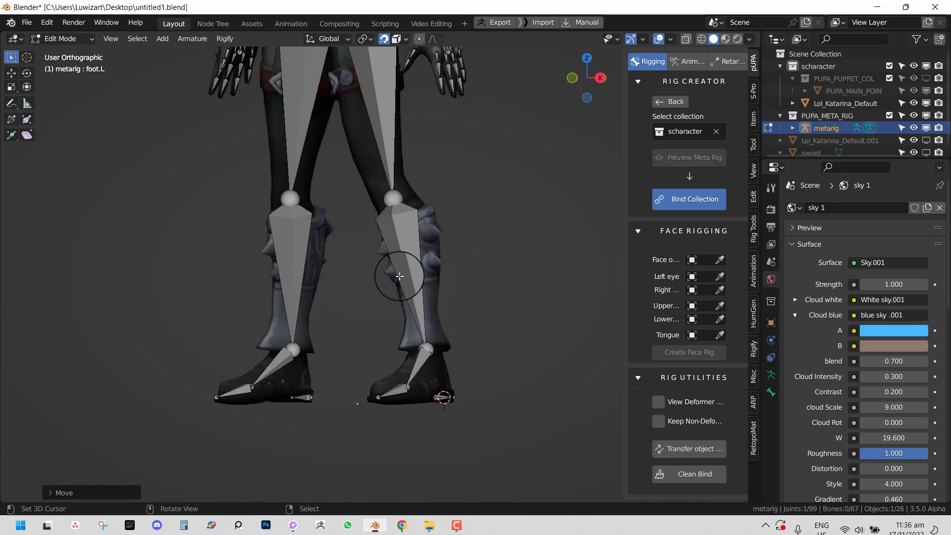
scroll(403, 297, "down", 3)
scroll(445, 335, "up", 4)
scroll(443, 269, "up", 2)
- Lower the spine.004 neck joint along Z and return to Object Mode
middle_click_drag(446, 265, 453, 381, "shift")
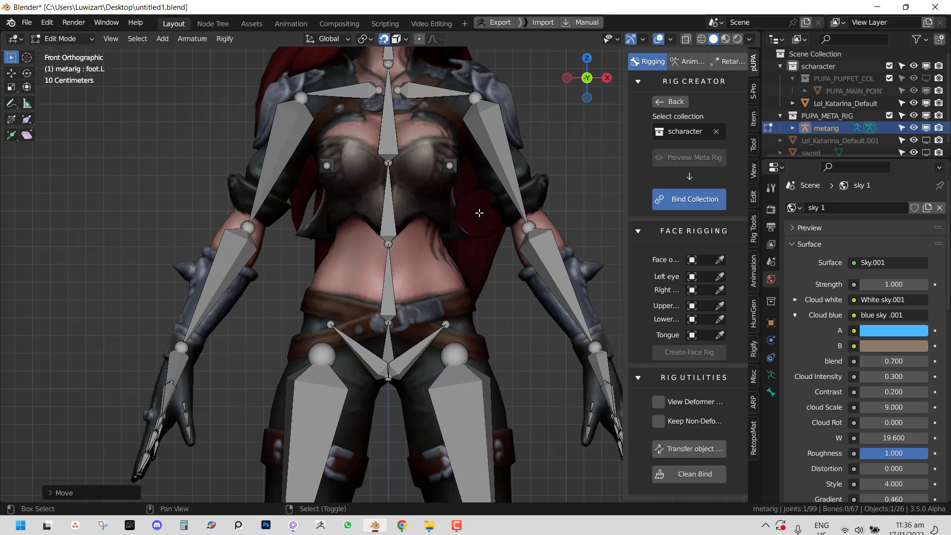
middle_click_drag(479, 212, 460, 322, "shift")
middle_click_drag(453, 221, 378, 211)
right_click_drag(345, 123, 360, 150)
key("z")
key("KP_3")
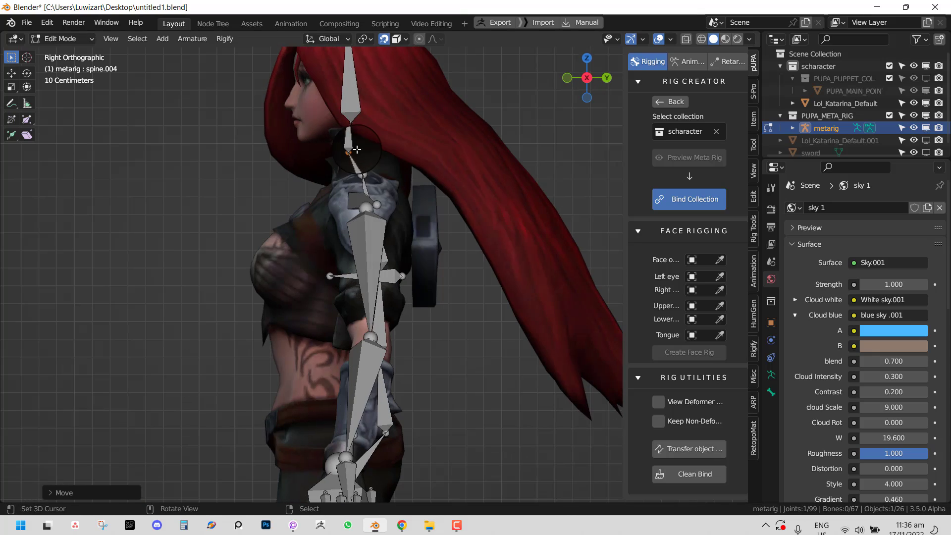
key("Tab")
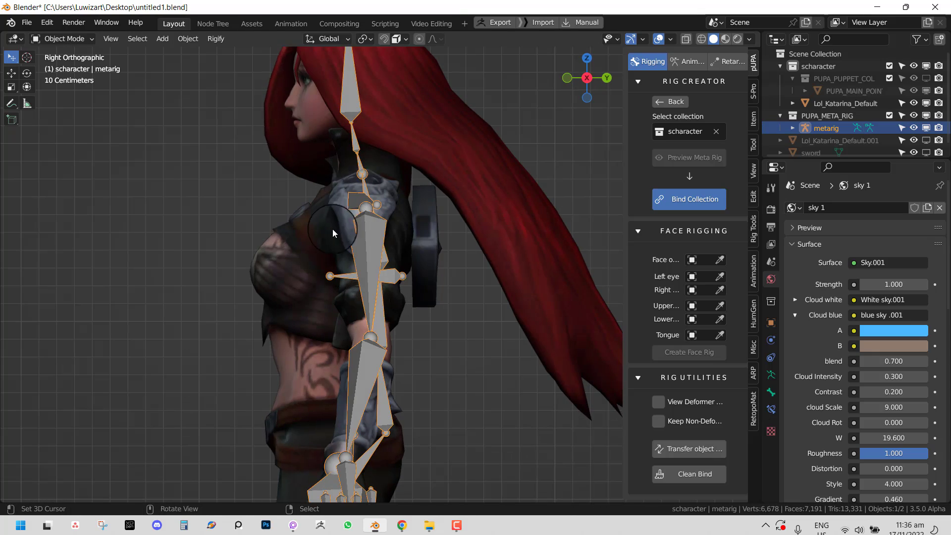
- In Edit Mode, shift the breast.L bone onto the left chest and adjust its tip joint
middle_click_drag(332, 229, 472, 254)
scroll(415, 293, "down", 2)
middle_click_drag(415, 293, 375, 297)
key("Tab")
right_click_drag(407, 285, 362, 293)
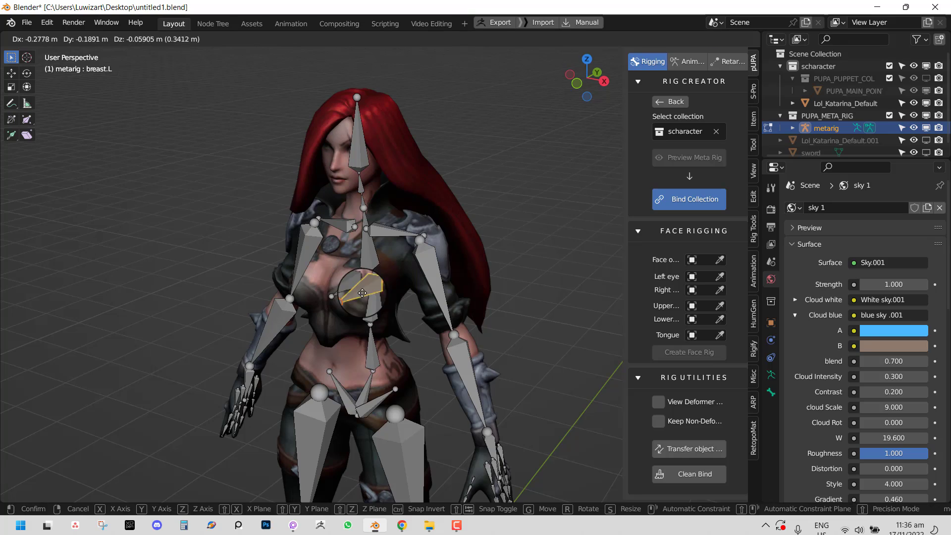
left_click(367, 291)
key("KP_1")
scroll(379, 283, "up", 2)
key("g")
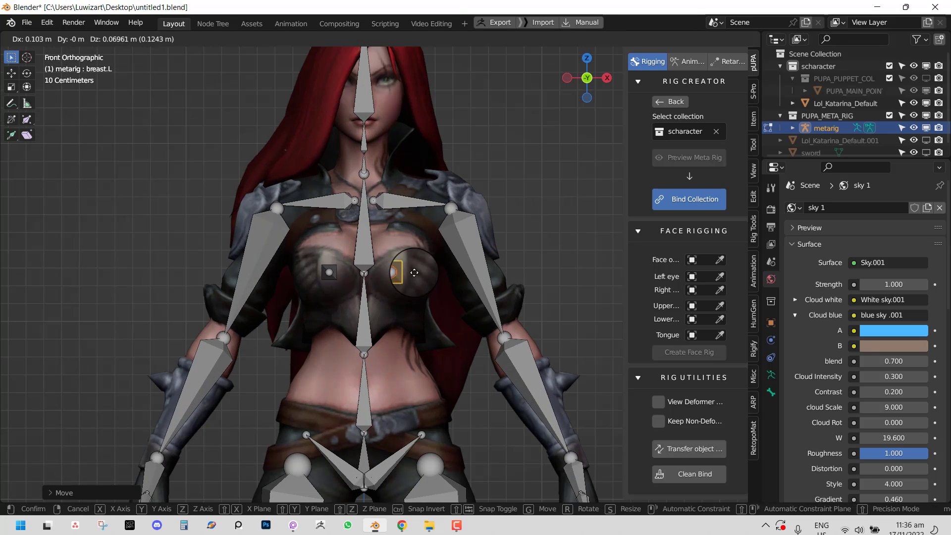
left_click(413, 271)
middle_click_drag(404, 301, 344, 274)
left_click(441, 298)
key("g")
left_click(450, 315)
- Refine the breast.L head and tip joint positions further
right_click(377, 274)
right_click(384, 272)
key("g")
left_click(308, 277)
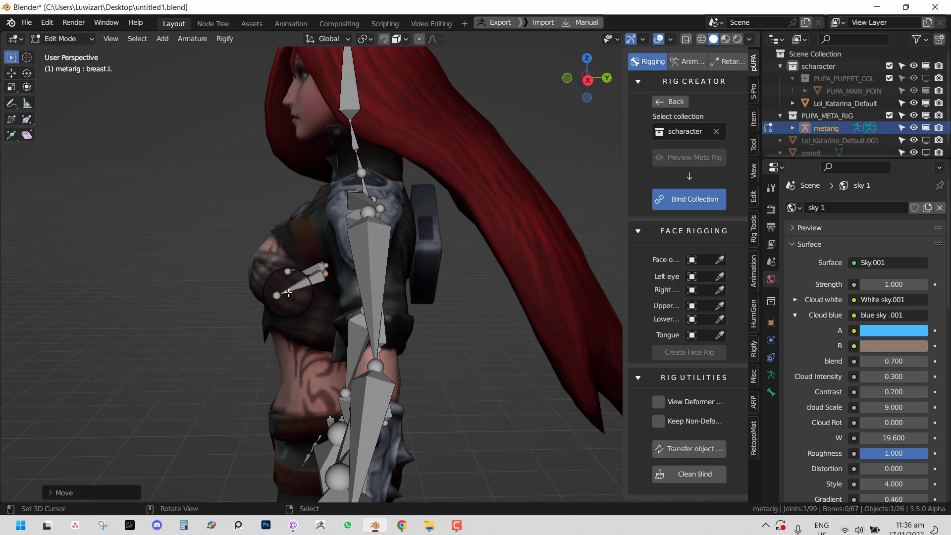
right_click(278, 296)
key("g")
left_click(246, 275)
- Move the left elbow joint between upper_arm.L and forearm.L into place
middle_click_drag(372, 361, 484, 278)
right_click(442, 380)
key("g")
left_click(374, 374)
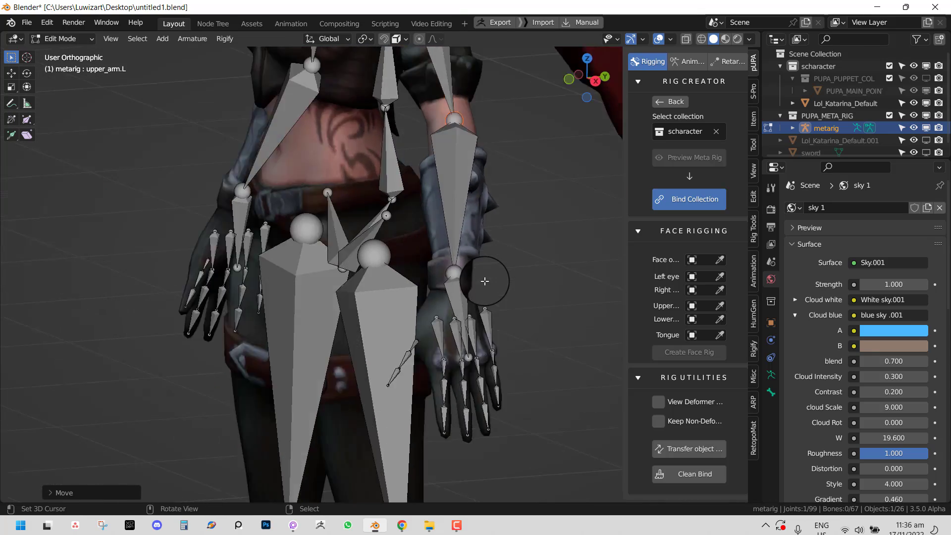
key("KP_1")
right_click(563, 252)
- Reposition the palm.04.L joint on the left hand and return to Object Mode
middle_click_drag(563, 253, 484, 340)
scroll(431, 329, "up", 4)
right_click(416, 318)
key("g")
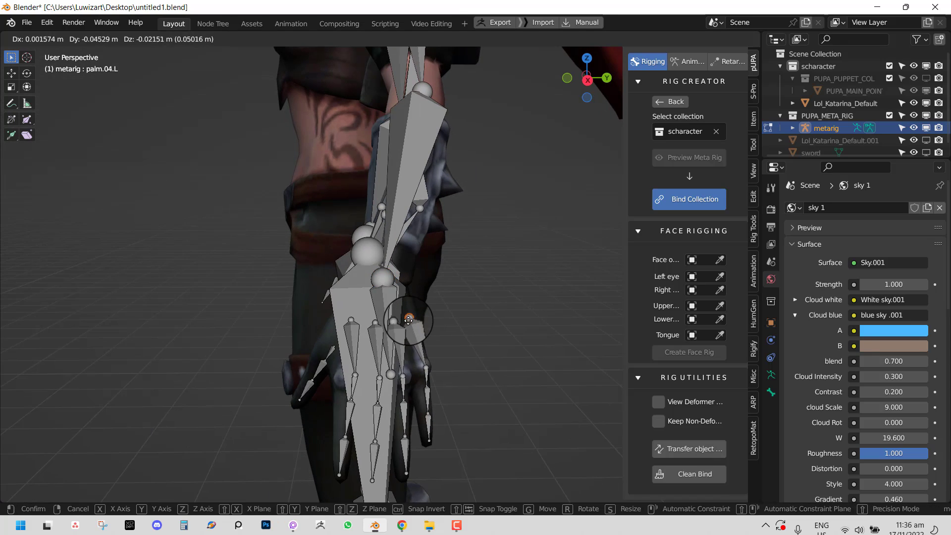
left_click(408, 321)
scroll(414, 342, "down", 3)
middle_click_drag(421, 362, 525, 355)
key("Tab")
- Bind the character to a generated control rig with Bind Collection
key("KP_1")
scroll(501, 362, "down", 4)
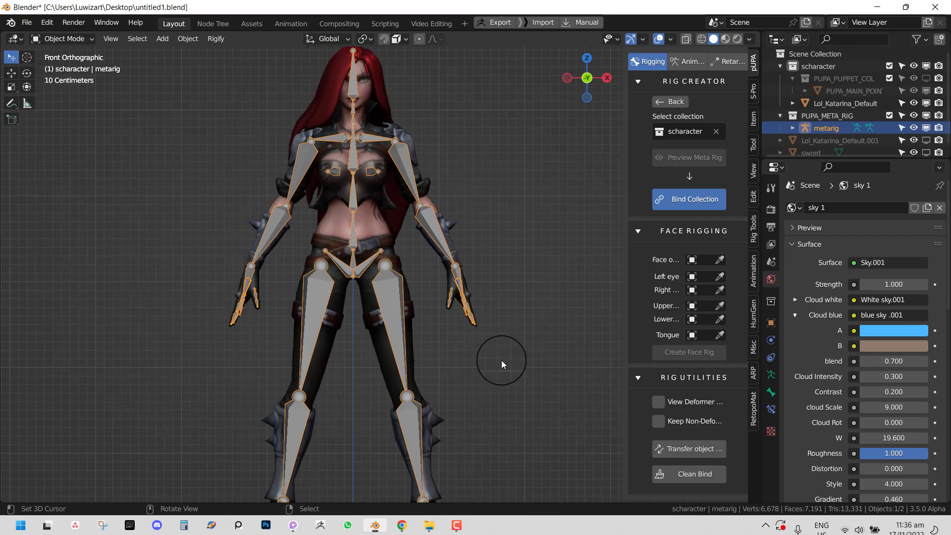
middle_click_drag(407, 379, 416, 154, "shift")
middle_click_drag(416, 228, 359, 255)
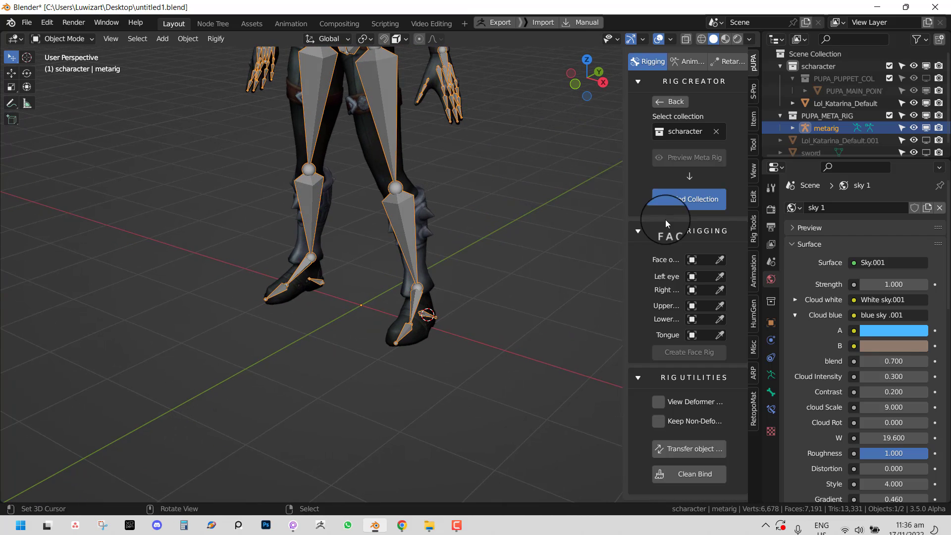
left_click(695, 199)
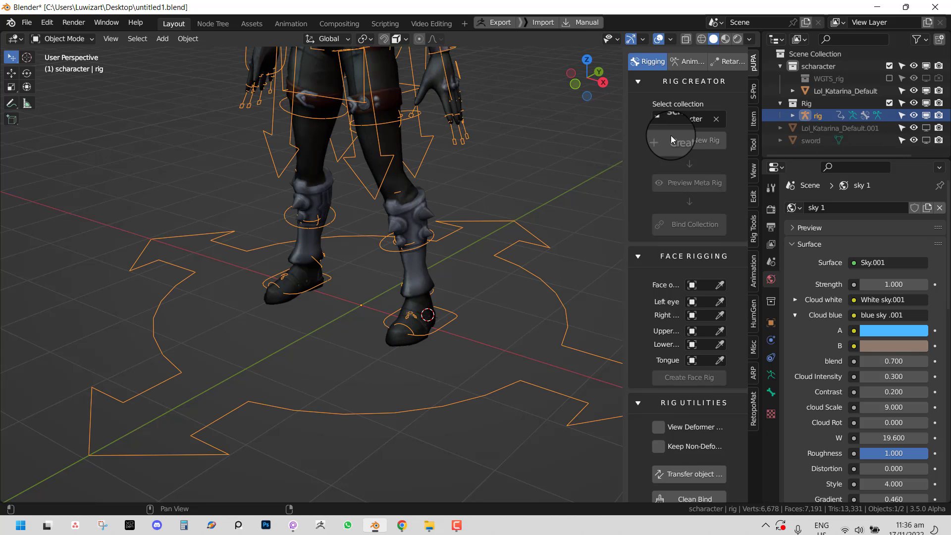
- In Pose Mode, lift and rotate the foot_ik.L control to test leg deformation
scroll(493, 188, "down", 4)
middle_click_drag(450, 177, 449, 252, "shift")
scroll(448, 252, "up", 2)
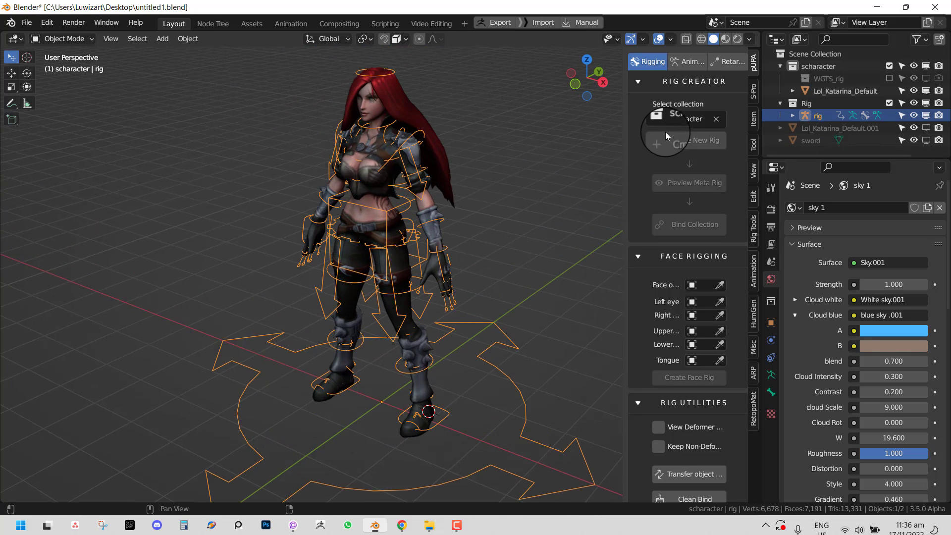
middle_click_drag(478, 453, 439, 446)
key("ctrl+Tab")
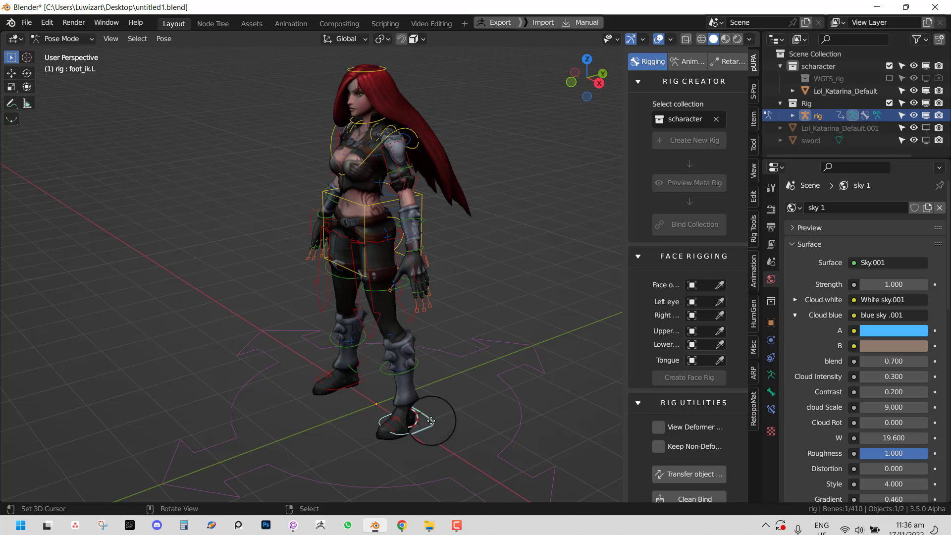
key("g")
left_click(398, 360)
middle_click_drag(398, 360, 365, 357)
scroll(502, 345, "up", 2)
key("r")
left_click(413, 286)
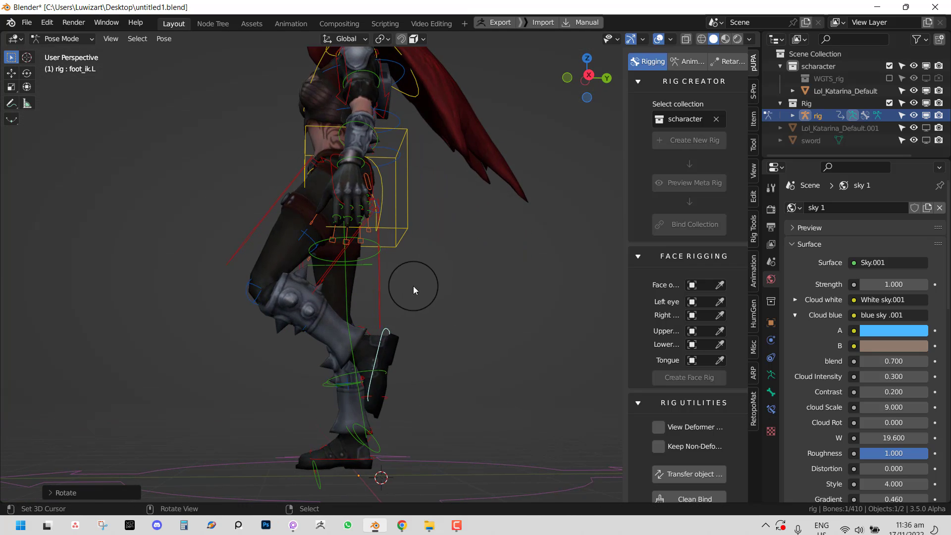
key("g")
key("Escape")
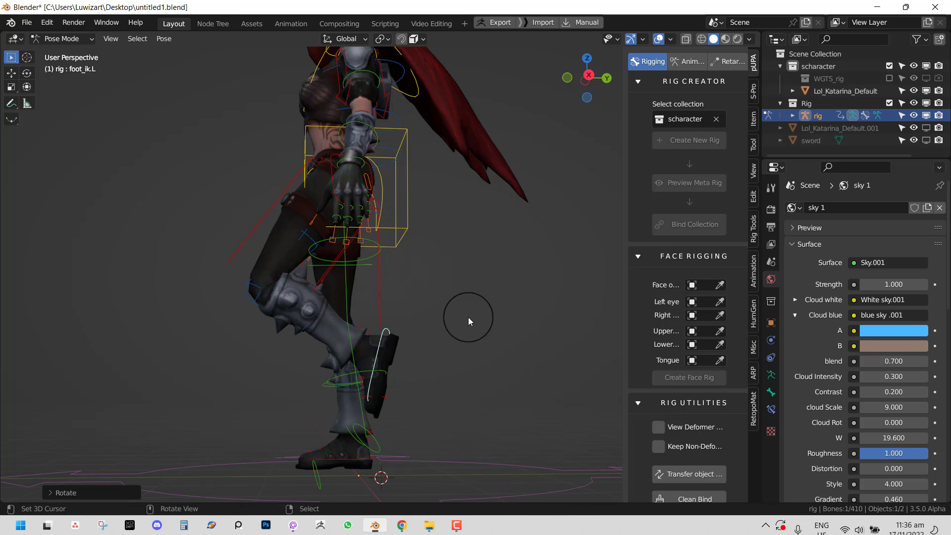
- Select all bones and clear their rotations and locations back to rest pose
middle_click_drag(417, 317, 454, 313)
key("a")
key("alt+r")
key("alt+g")
- Move the hand_ik.L control around to test arm deformation
middle_click_drag(450, 248, 477, 307)
left_click(485, 299)
key("g")
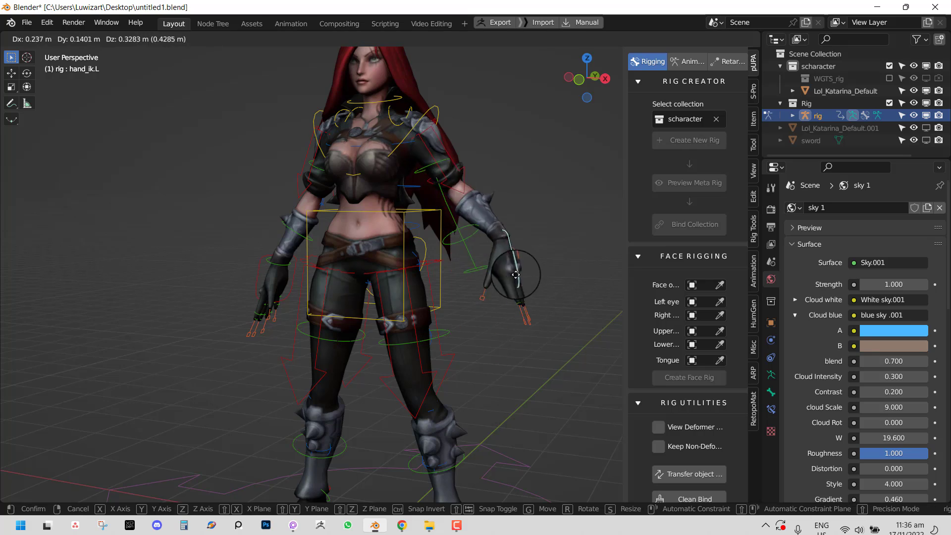
left_click(492, 288)
middle_click_drag(490, 288, 442, 311)
key("g")
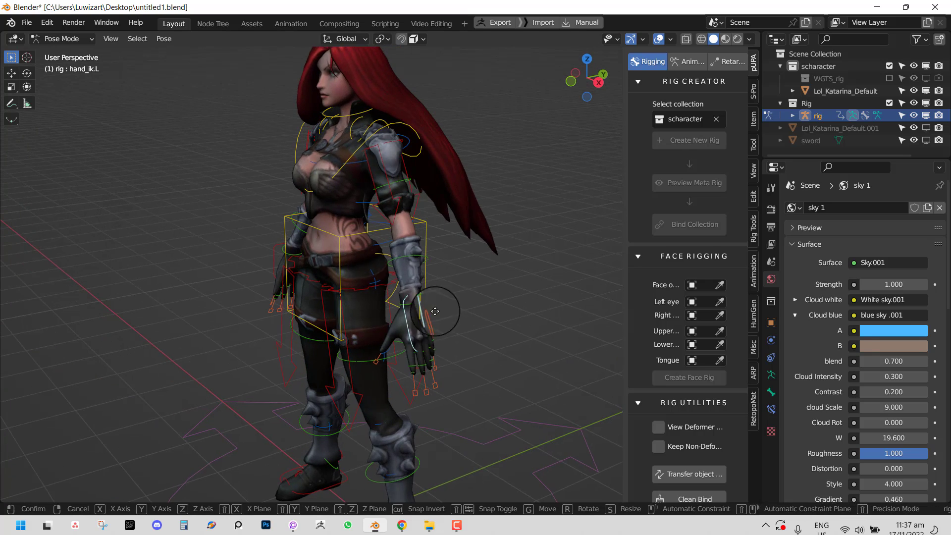
left_click(398, 283)
middle_click_drag(397, 284, 478, 276)
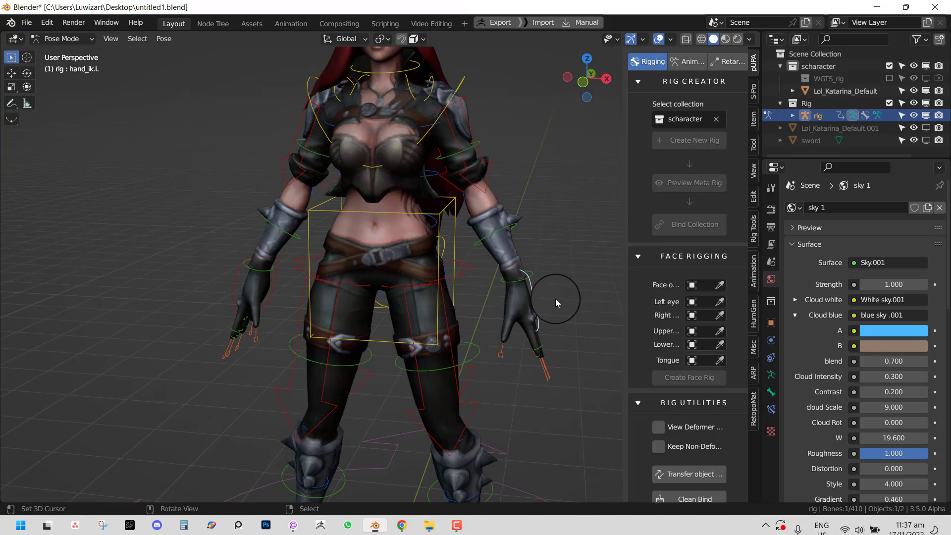
- Test-move the left hand, then undo back to the unbound metarig
key("g")
left_click(527, 257)
key("ctrl+z")
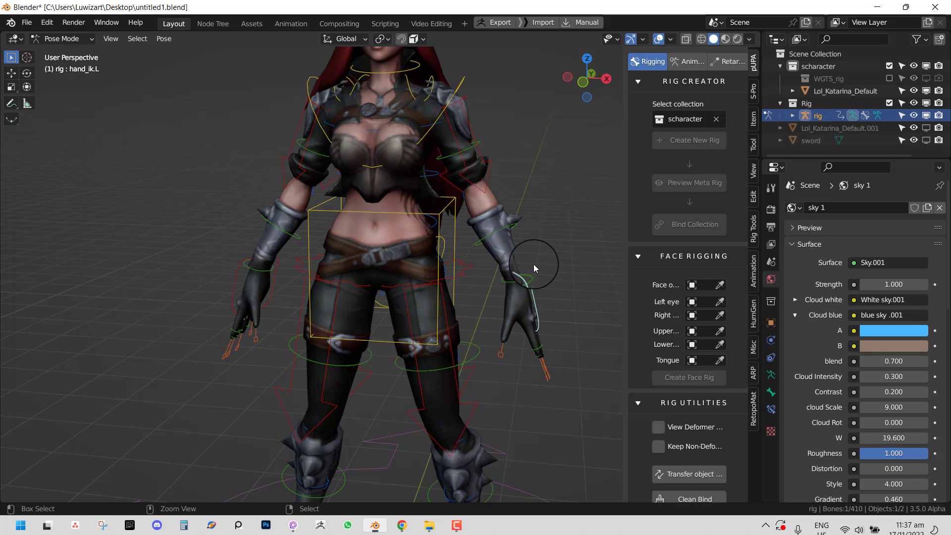
key("ctrl+z")
key("ctrl+z")
key("ctrl+z")
key("ctrl+z")
key("ctrl+z")
key("ctrl+z")
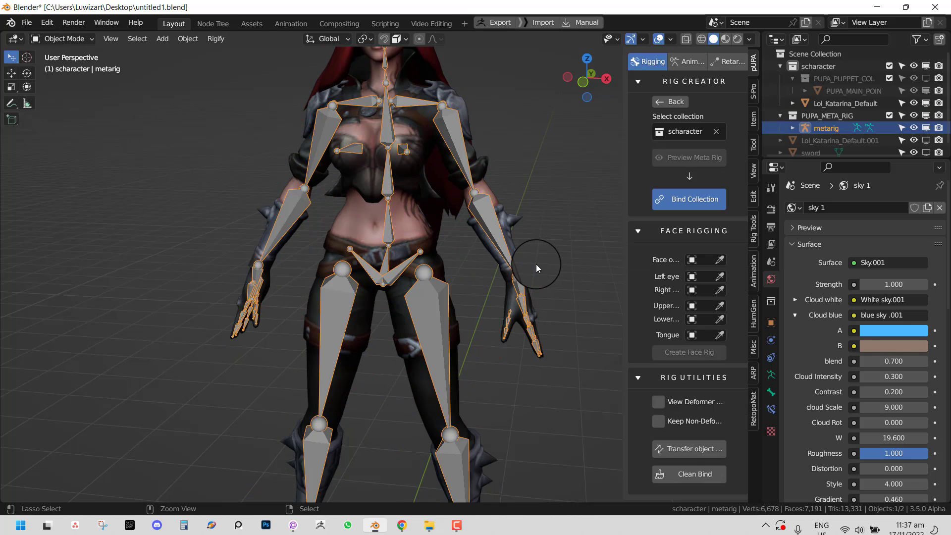
key("ctrl+z")
key("ctrl+z")
- In Edit Mode, move the upper_arm.L joint outward along X with the move tool
key("Tab")
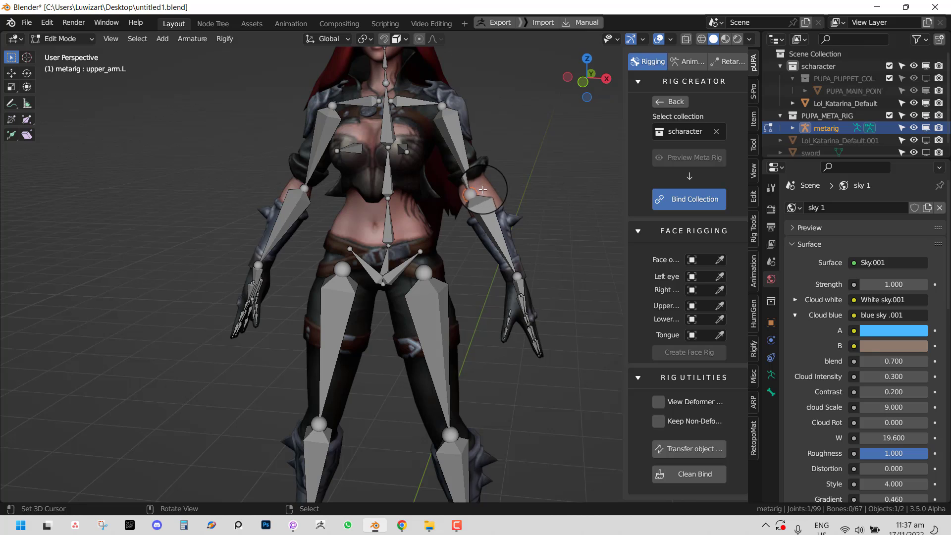
scroll(482, 190, "up", 1)
key("shift+space")
key("g")
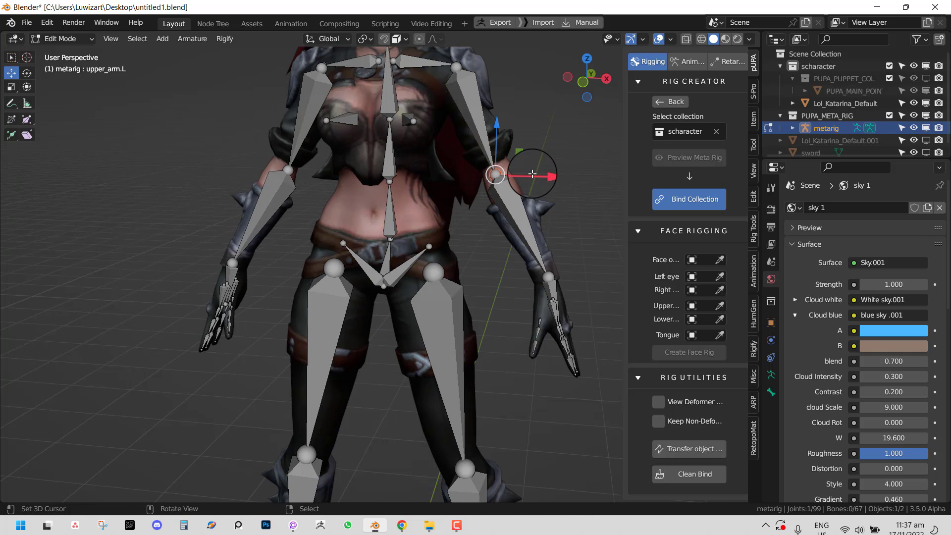
left_click_drag(532, 174, 540, 167)
- Adjust the left shoulder joint's depth in right side view, then return to Object Mode
key("KP_1")
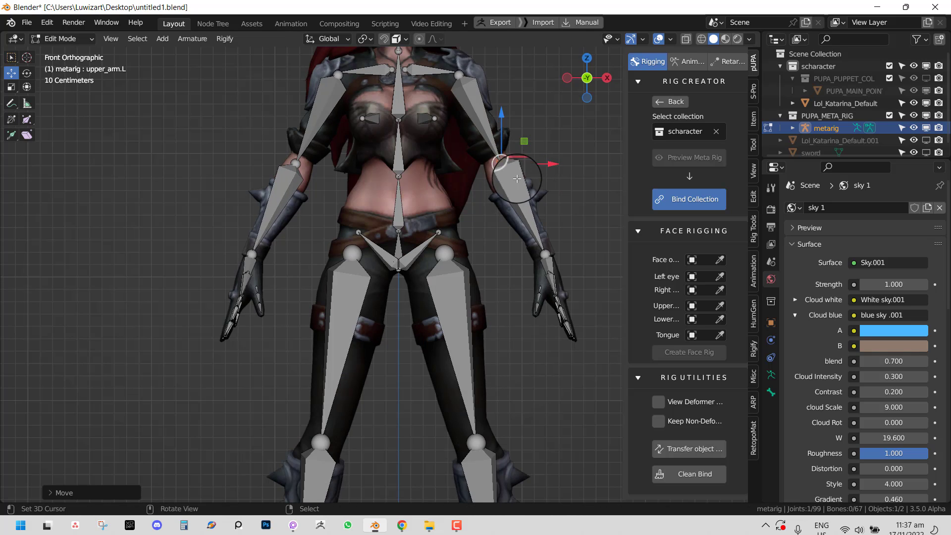
scroll(477, 206, "down", 3)
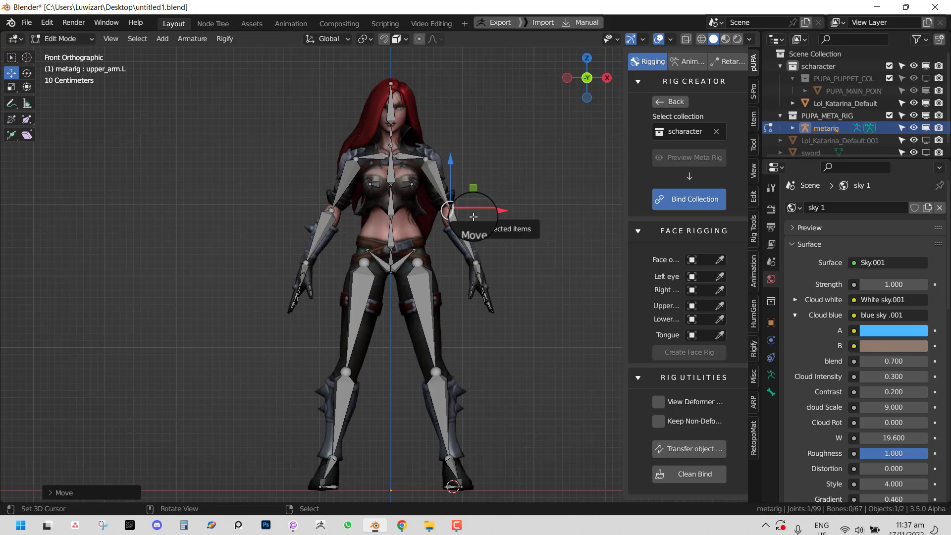
middle_click_drag(451, 224, 420, 241)
key("KP_1")
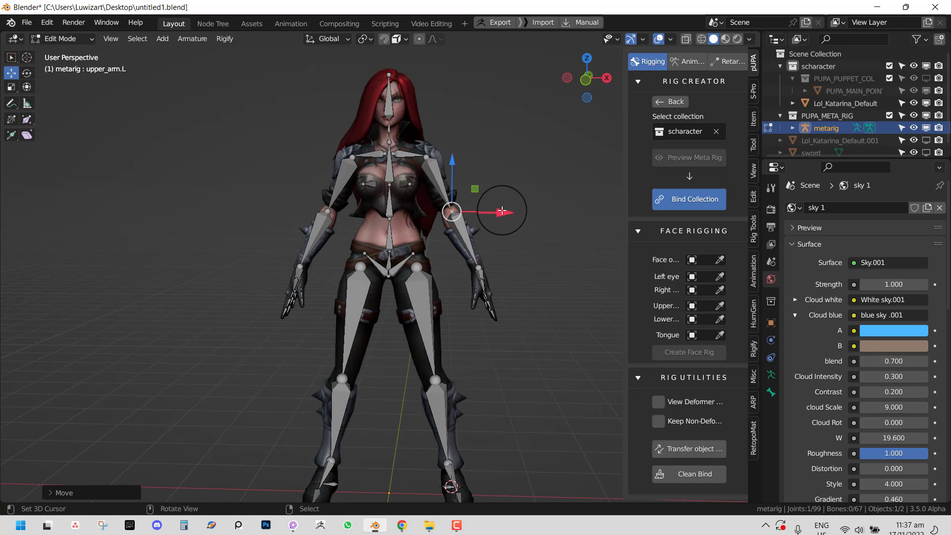
key("KP_3")
left_click_drag(386, 211, 385, 212)
key("KP_1")
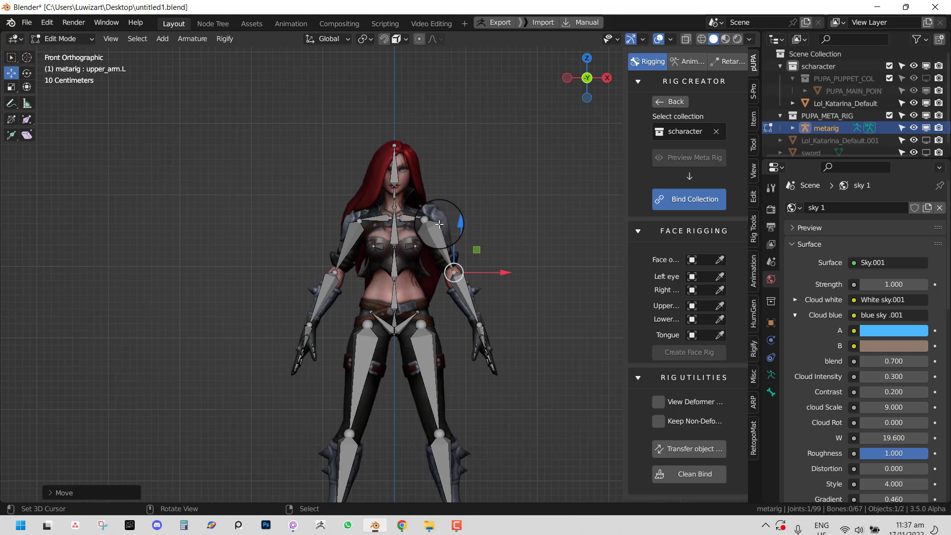
scroll(440, 224, "up", 4)
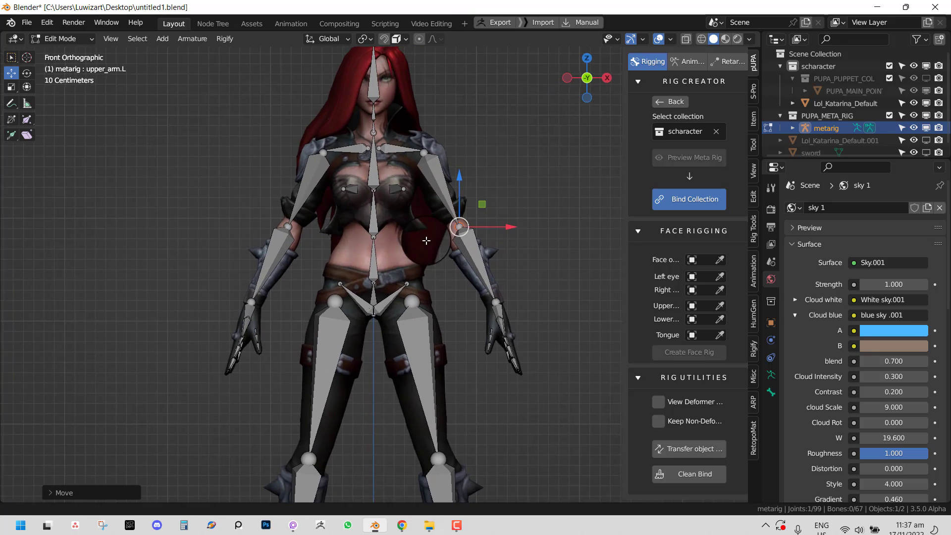
middle_click_drag(426, 241, 434, 238)
key("KP_1")
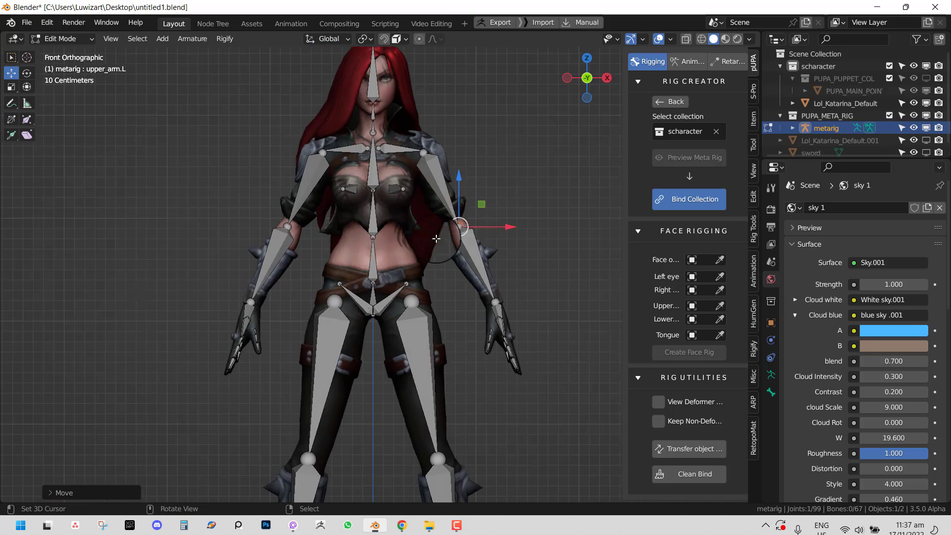
key("Tab")
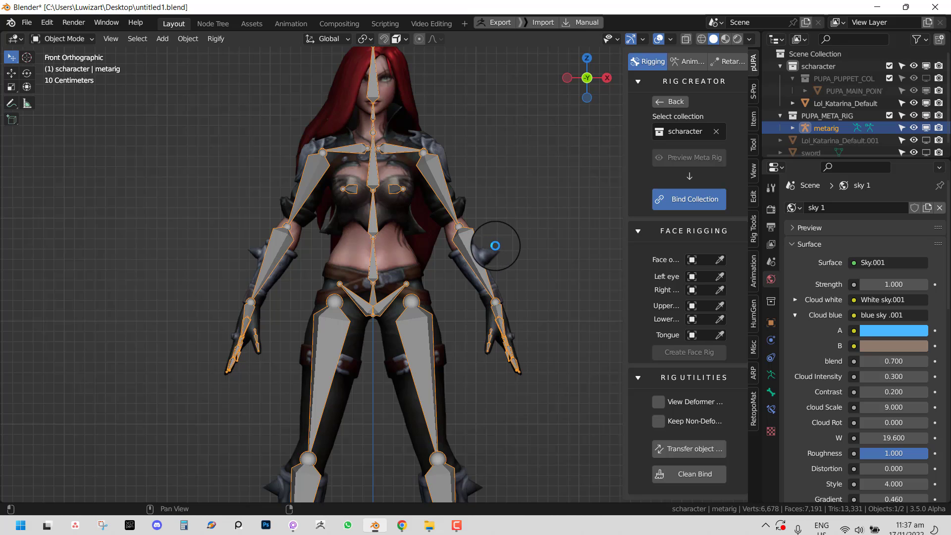
- Bind the character to a generated control rig and test-rotate the torso control in Pose Mode
left_click(689, 199)
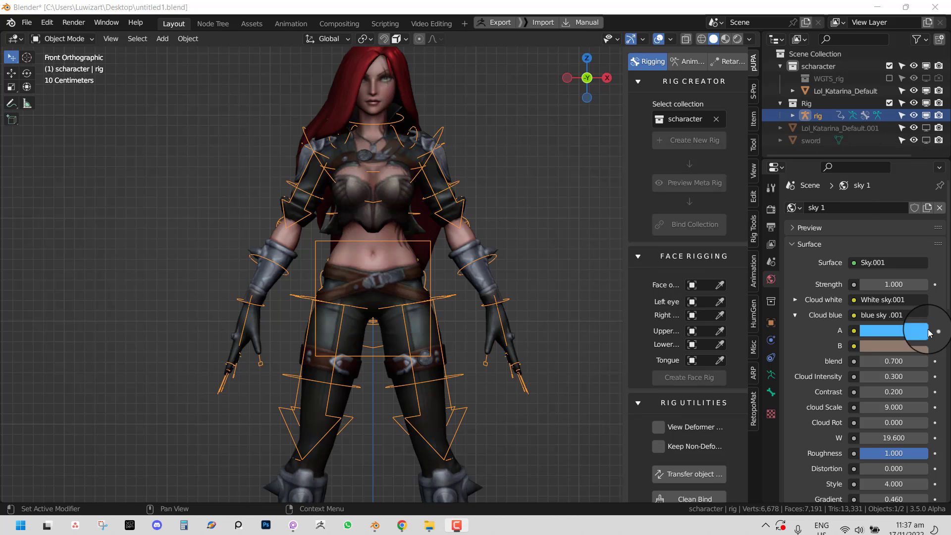
middle_click_drag(485, 373, 416, 364)
key("ctrl+Tab")
right_click(361, 243)
key("KP_1")
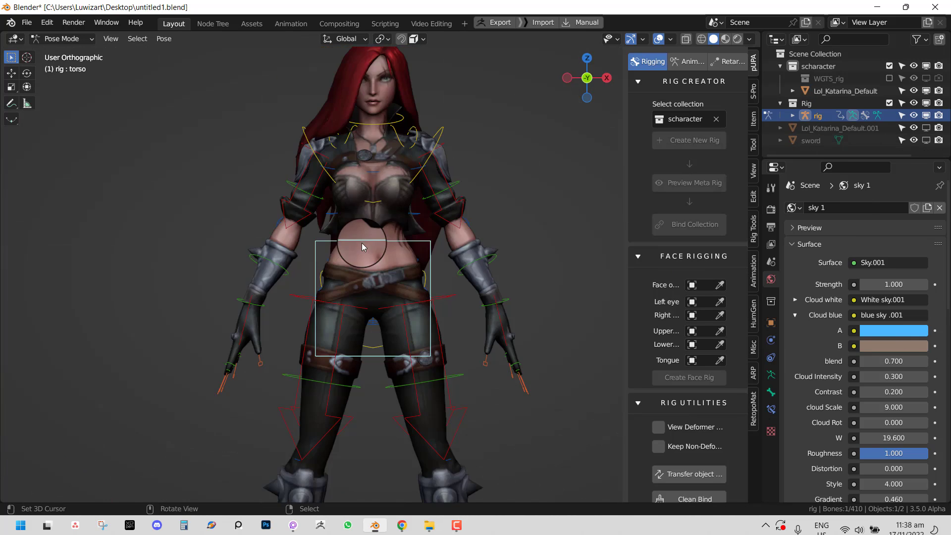
key("r")
key("Escape")
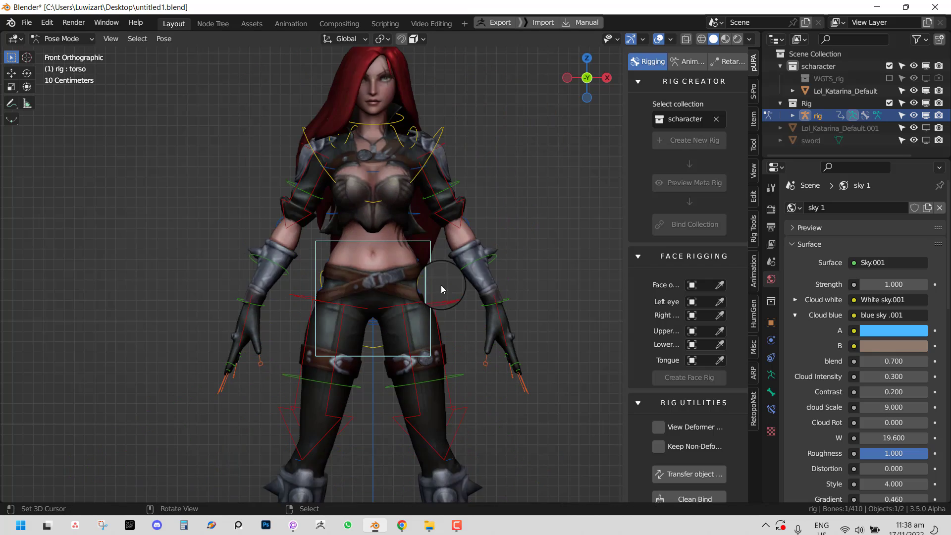
- From the right side view, test-rotate the neck, chest and left forearm tweak controls
key("KP_3")
middle_click_drag(385, 160, 398, 248, "shift")
key("r")
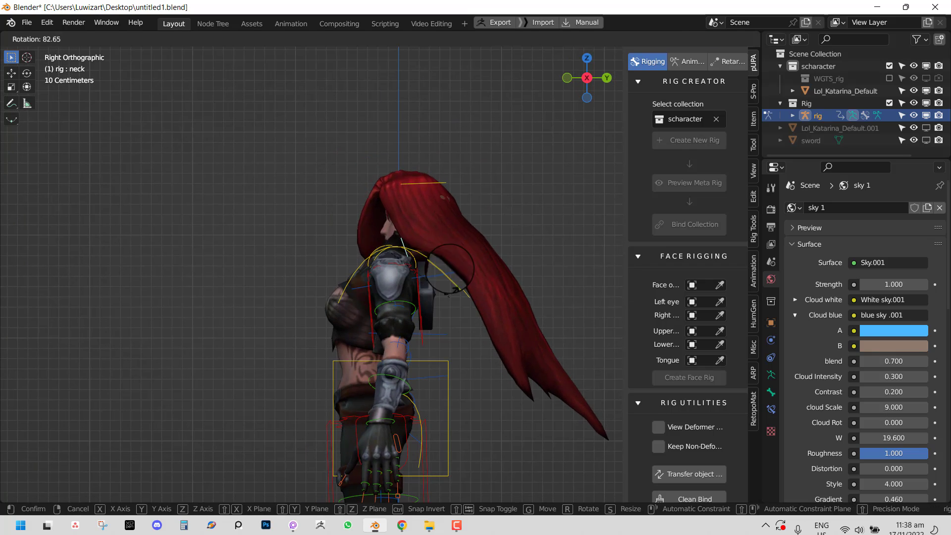
right_click(440, 253)
right_click(430, 261)
key("r")
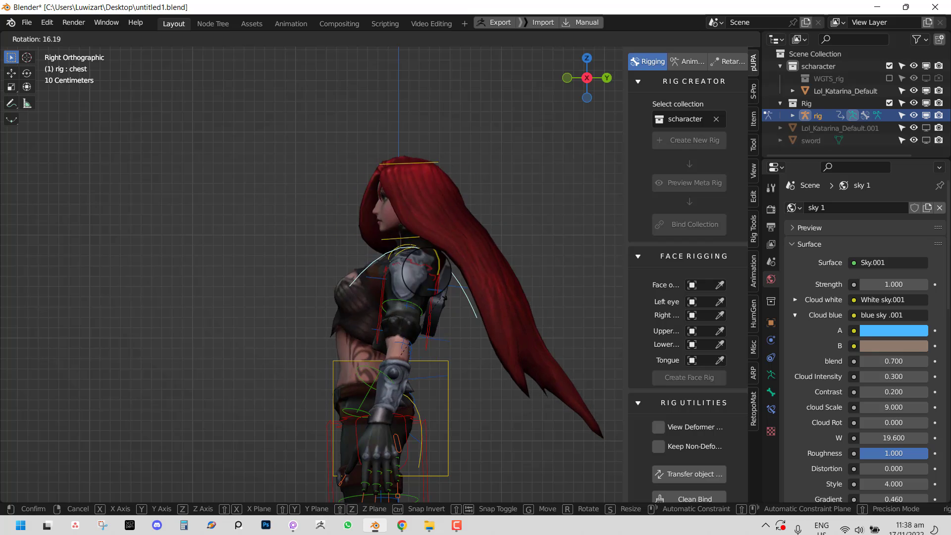
right_click(372, 297)
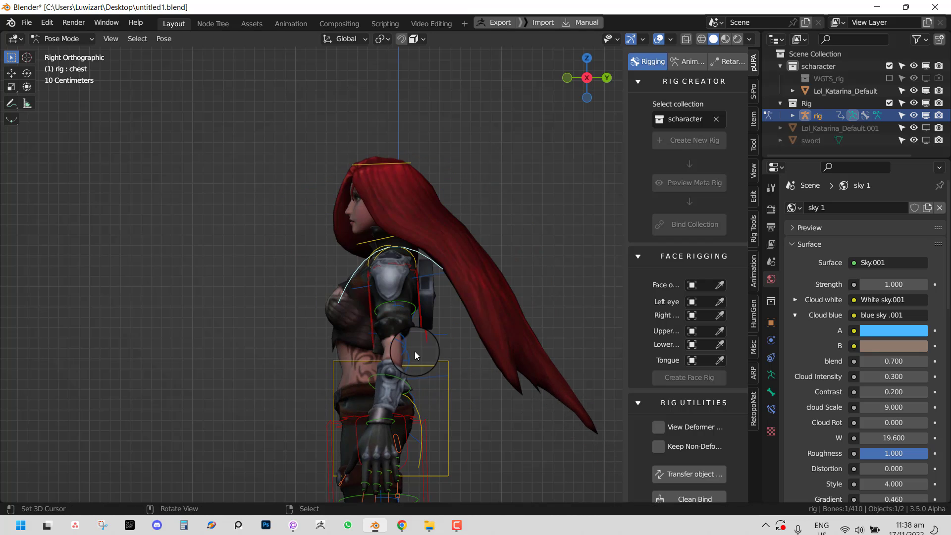
right_click(410, 350)
key("r")
right_click(410, 344)
- Raise the left hand IK control and rotate it to test the wrist
key("KP_1")
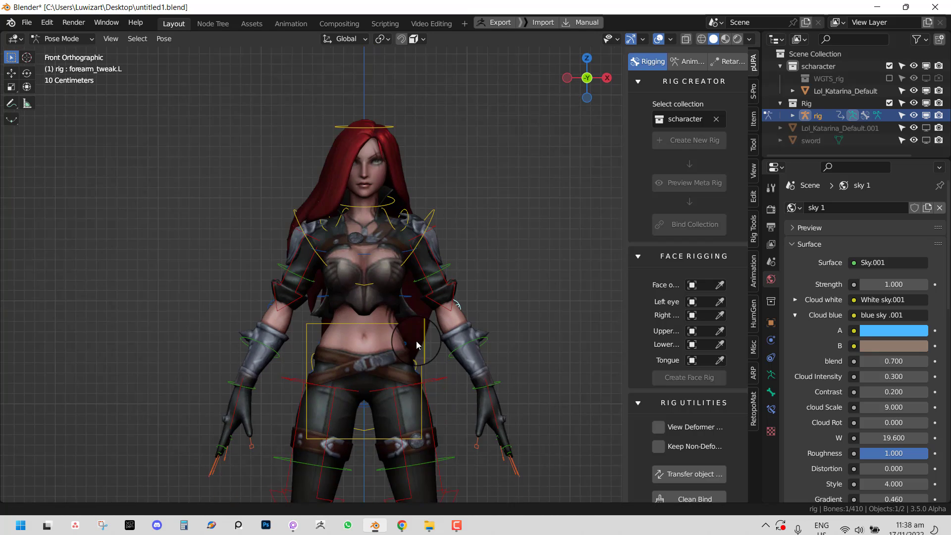
right_click(470, 335)
key("g")
right_click(479, 292)
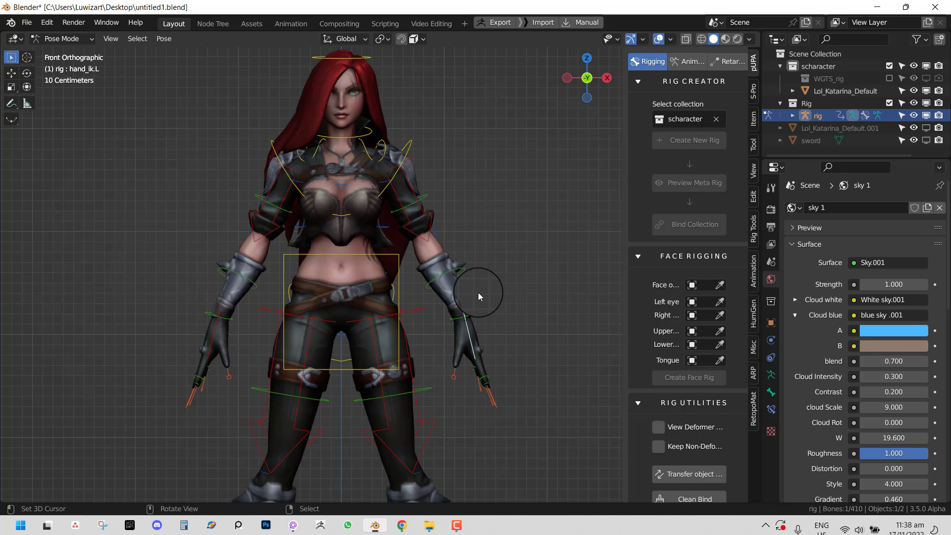
middle_click_drag(479, 295, 396, 317)
key("g")
left_click(401, 282)
key("r")
left_click(414, 334)
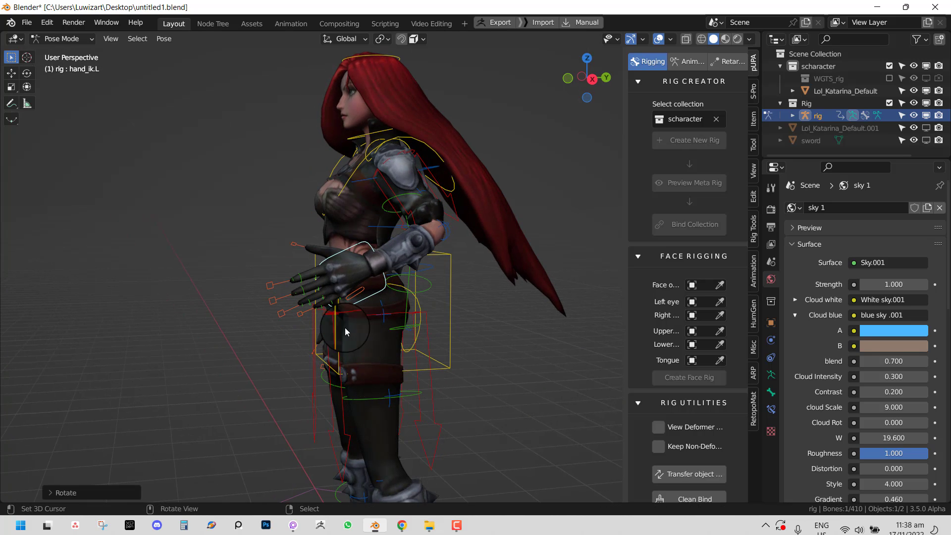
- Curl the index, middle, ring and pinky fingers by scaling their master controls
scroll(377, 298, "up", 3)
right_click(251, 280)
key("s")
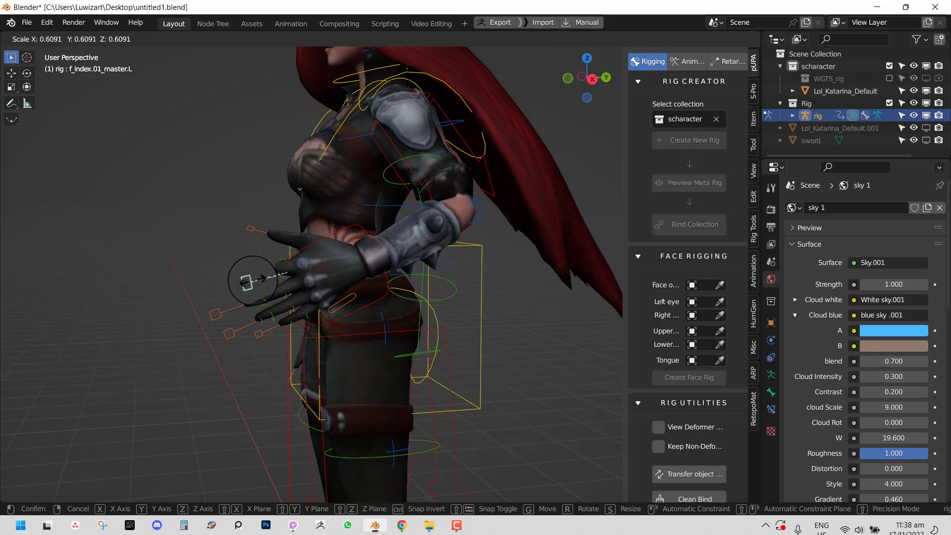
left_click(243, 278)
right_click(216, 314)
key("s")
left_click(248, 318)
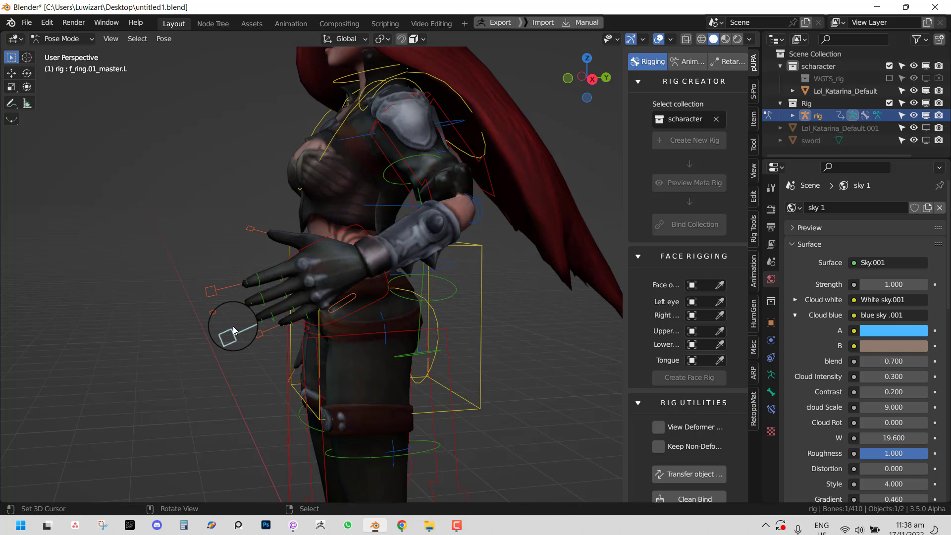
key("s")
left_click(263, 332)
key("s")
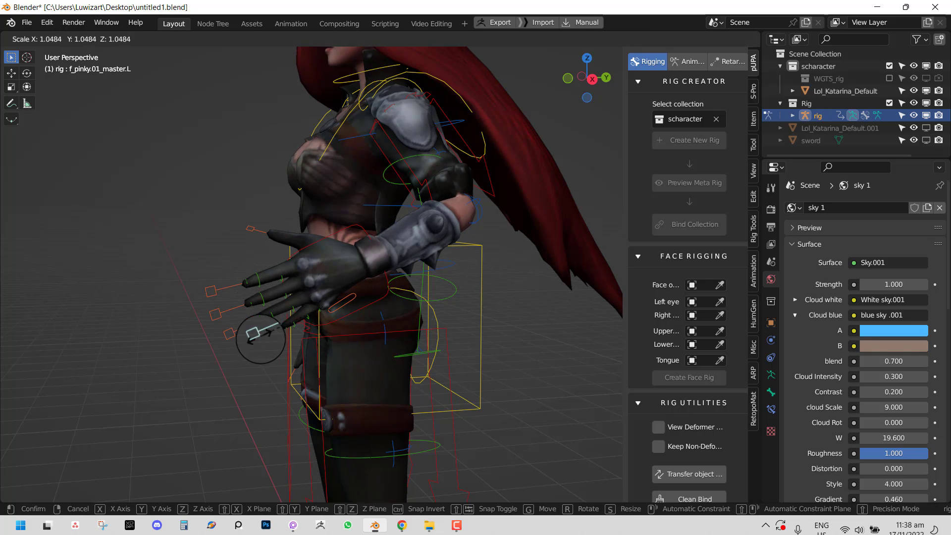
left_click(287, 350)
- Select all bones and clear the pose rotations, locations and scales with Alt+R/G/S
middle_click_drag(290, 352, 393, 343)
key("a")
key("alt+r")
key("alt+s")
key("alt+g")
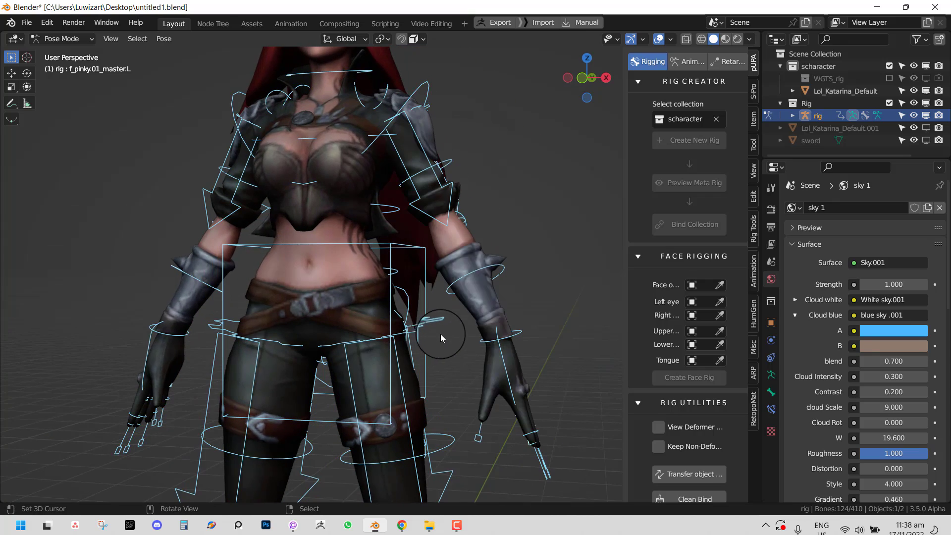
scroll(441, 335, "down", 3)
middle_click_drag(472, 342, 435, 341)
right_click(437, 341)
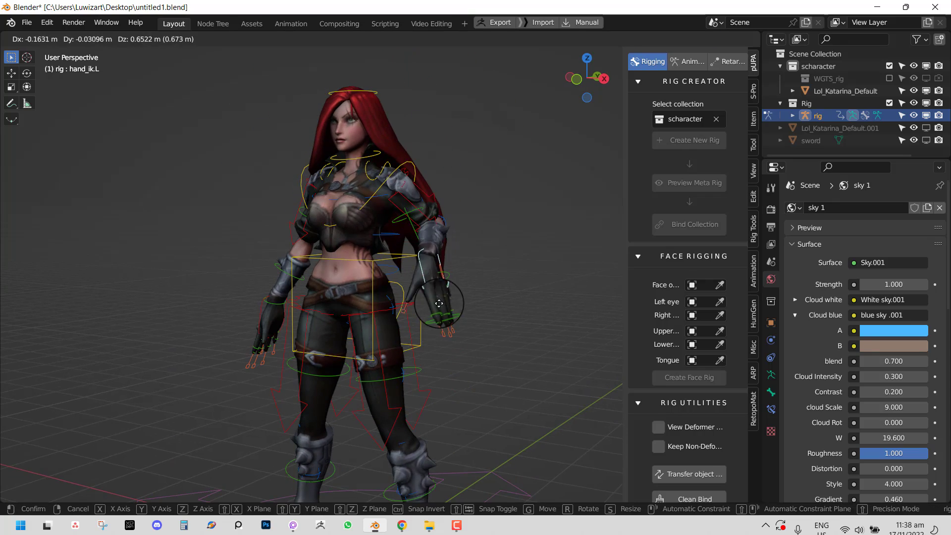
key("KP_1")
scroll(516, 328, "up", 5)
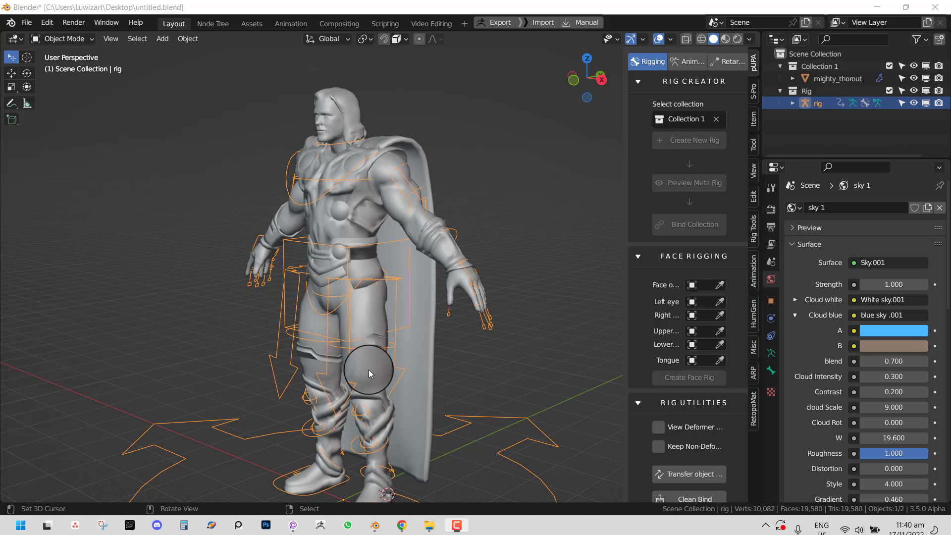
- Test-move Thor's left hand IK control in Pose Mode, then cancel the move
middle_click_drag(371, 367, 403, 351)
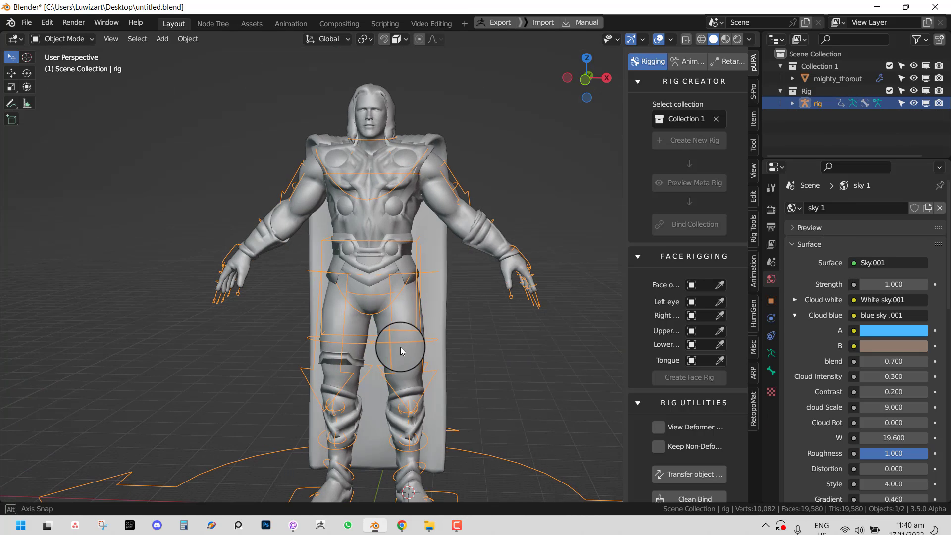
middle_click_drag(499, 291, 407, 281)
scroll(404, 280, "up", 2)
key("ctrl+Tab")
right_click(409, 298)
key("g")
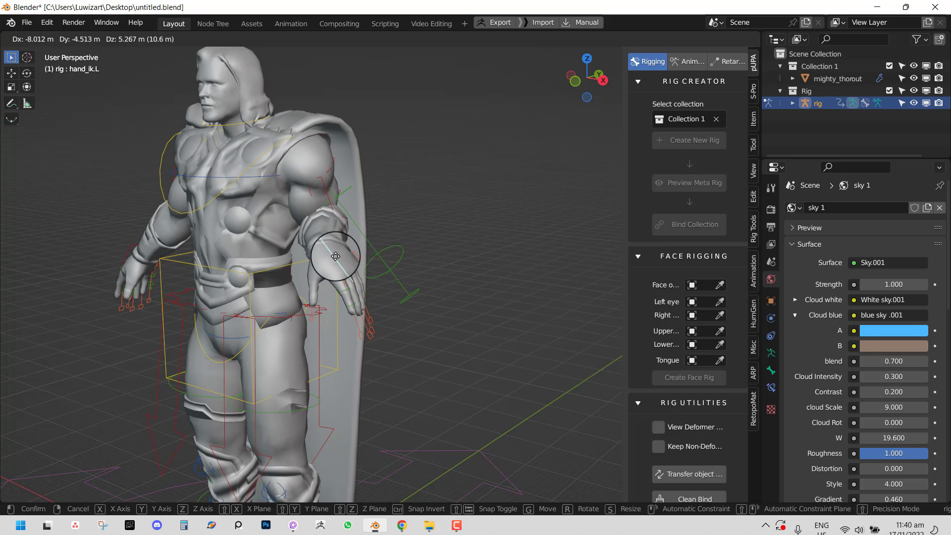
right_click(388, 277)
middle_click_drag(388, 277, 427, 265)
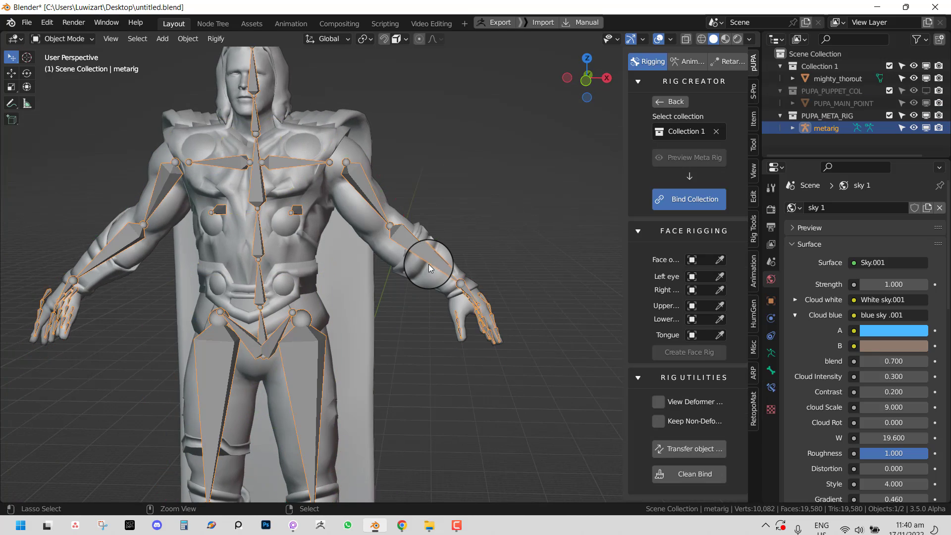
- Reposition the metarig's upper_arm.L shoulder joint in Edit Mode, adjusting its depth too
key("Tab")
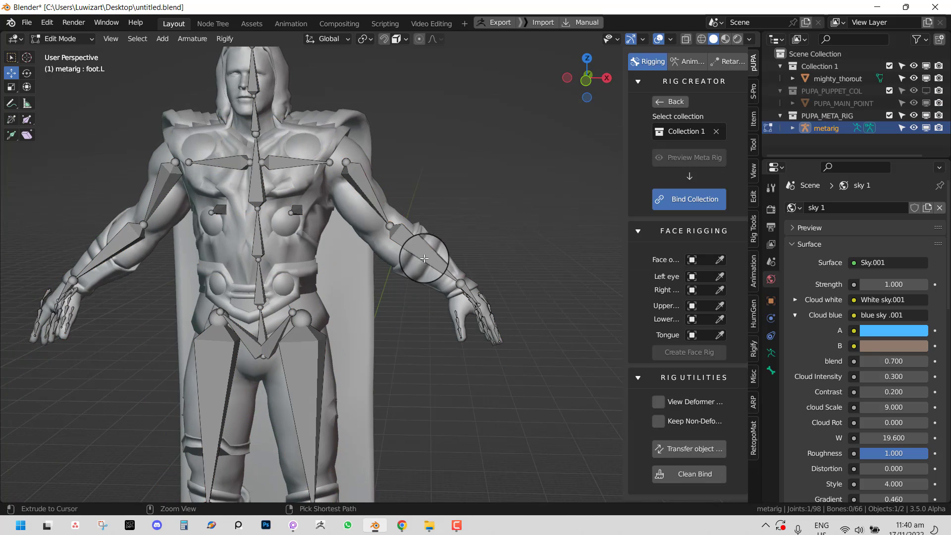
right_click(381, 227)
key("KP_1")
key("g")
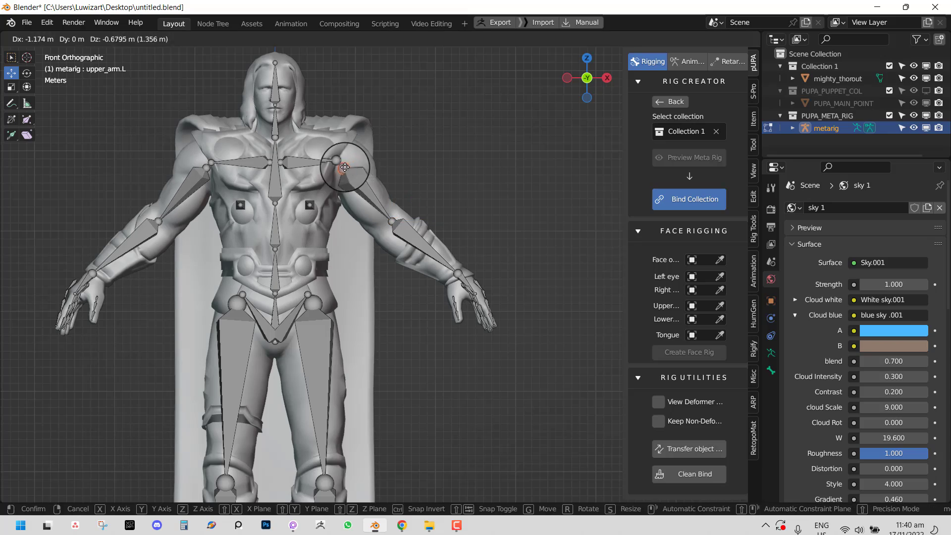
left_click(399, 209)
middle_click_drag(392, 212, 348, 241)
middle_click_drag(327, 325, 392, 264, "shift")
scroll(385, 244, "down", 3)
scroll(435, 219, "up", 3)
left_click_drag(435, 154, 432, 153)
key("Tab")
key("KP_1")
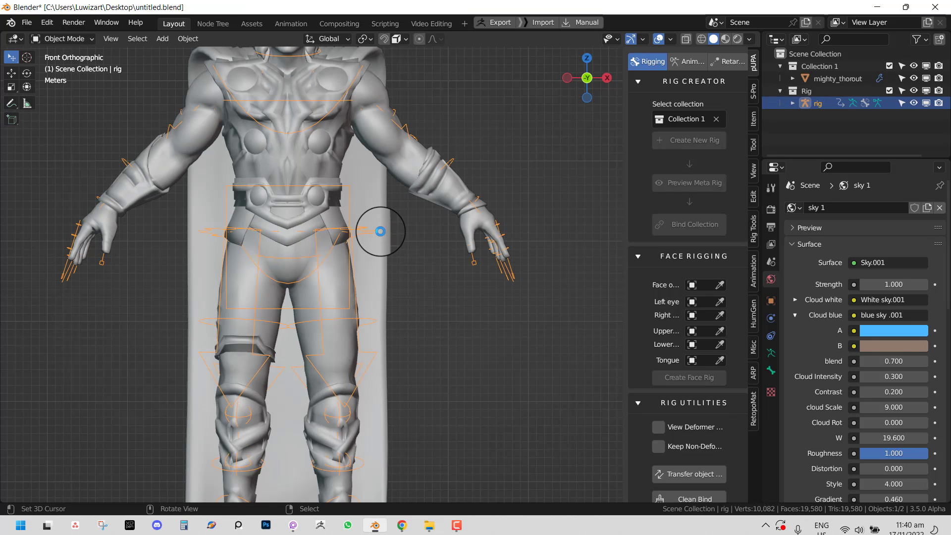
- In Pose Mode, reposition the left hand IK control to test the arm
key("ctrl+Tab")
middle_click_drag(496, 232, 465, 257)
left_click(464, 257)
key("g")
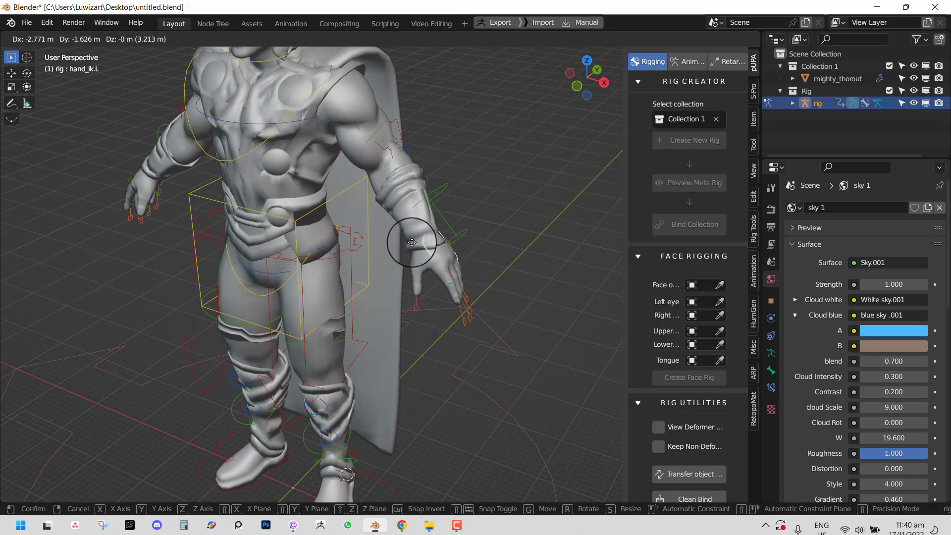
left_click(398, 242)
middle_click_drag(398, 242, 308, 226)
key("g")
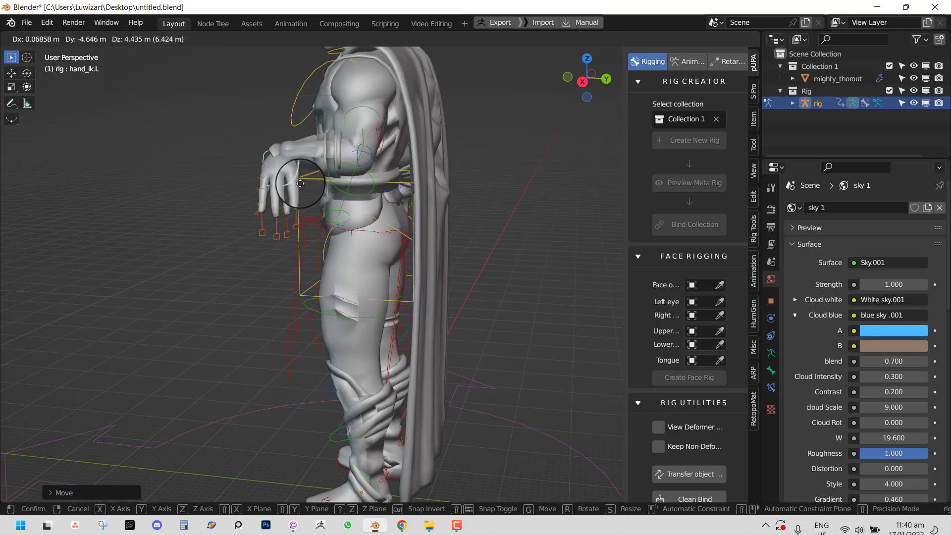
right_click(294, 170)
- Move the left hand outward, then place its IK control low to lower the arm
middle_click_drag(497, 157, 393, 161)
key("g")
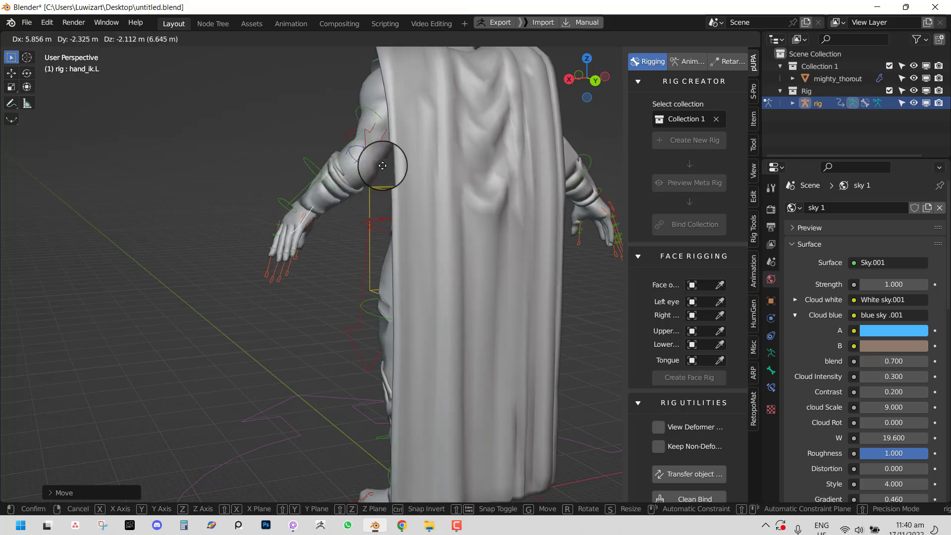
left_click(289, 144)
middle_click_drag(287, 144, 454, 295)
scroll(454, 295, "up", 4)
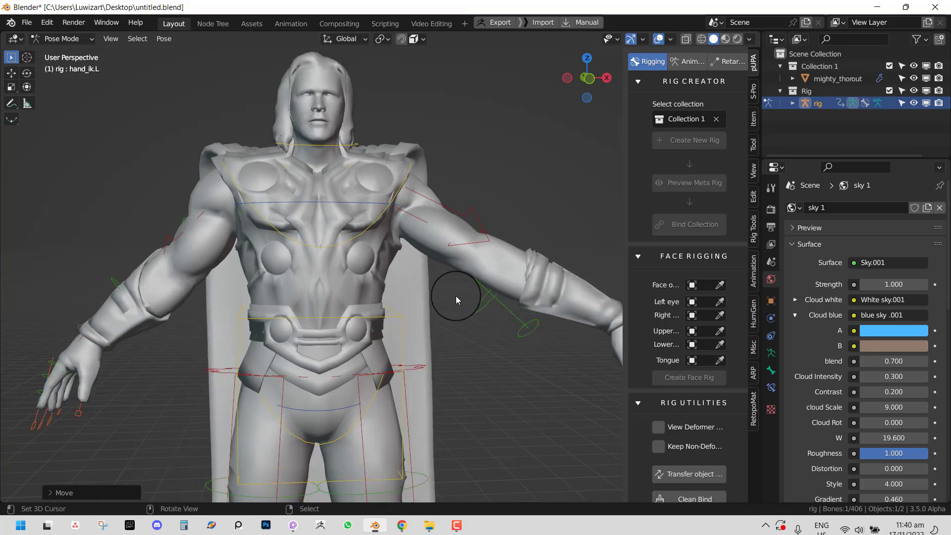
key("g")
left_click(382, 180)
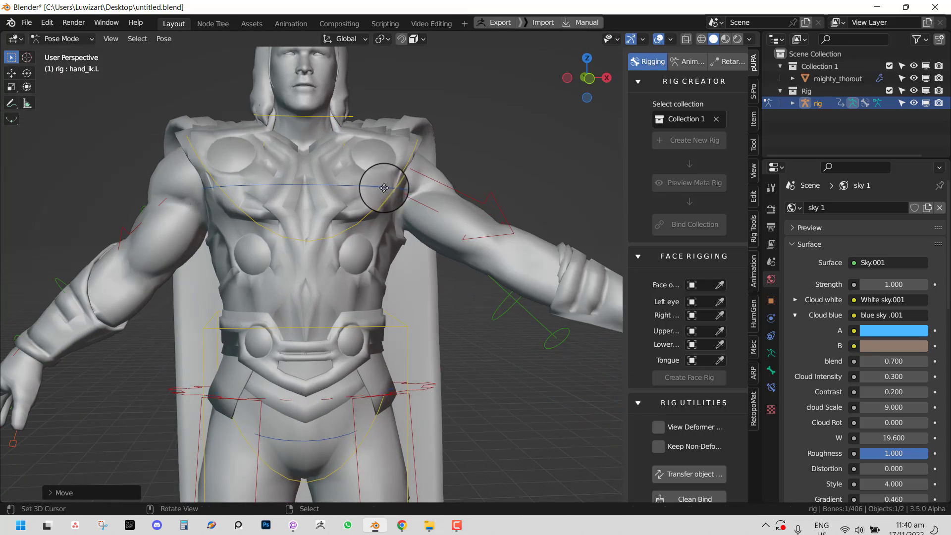
- Test-tilt the neck bone from the front view, cancelling the rotations afterwards
right_click(342, 114)
key("r")
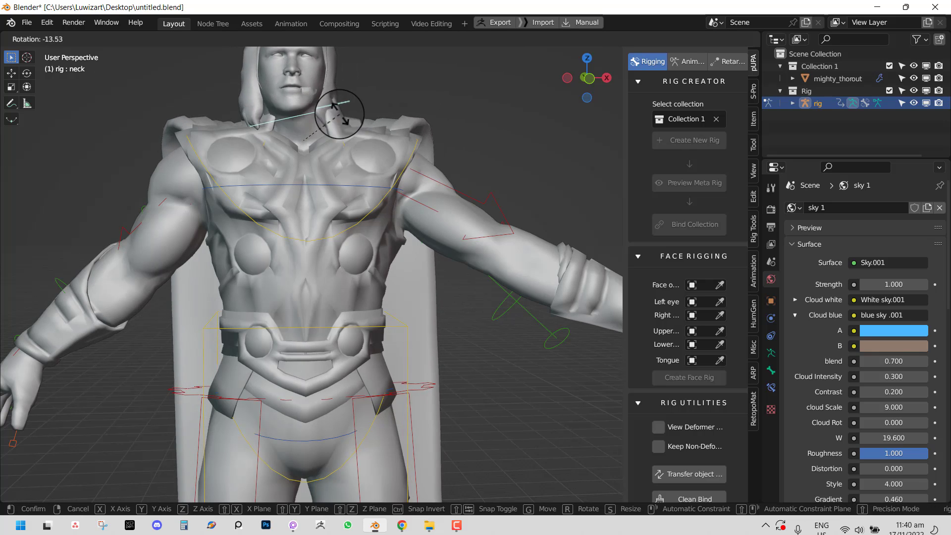
right_click(349, 114)
key("KP_1")
scroll(351, 114, "down", 2)
scroll(364, 163, "up", 2)
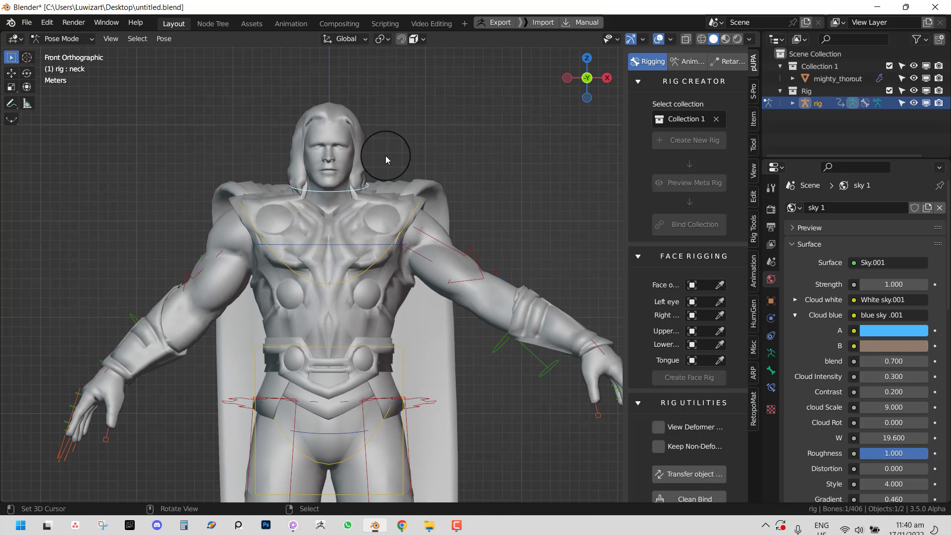
key("r")
left_click(366, 158)
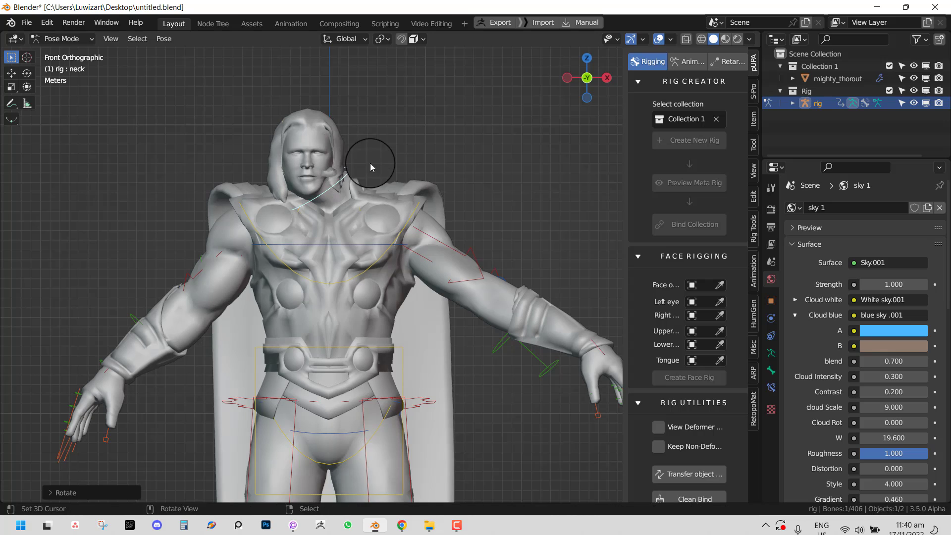
key("r")
right_click(371, 158)
- Test-tilt the head and bend spine_fk.003, cancelling both rotations
key("shift+z")
left_click(310, 124)
key("shift+z")
key("r")
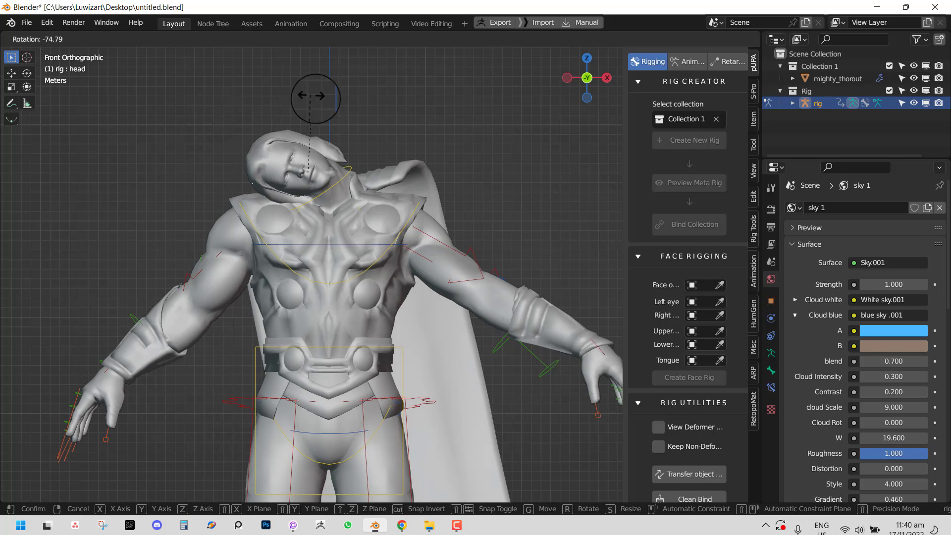
right_click(307, 148)
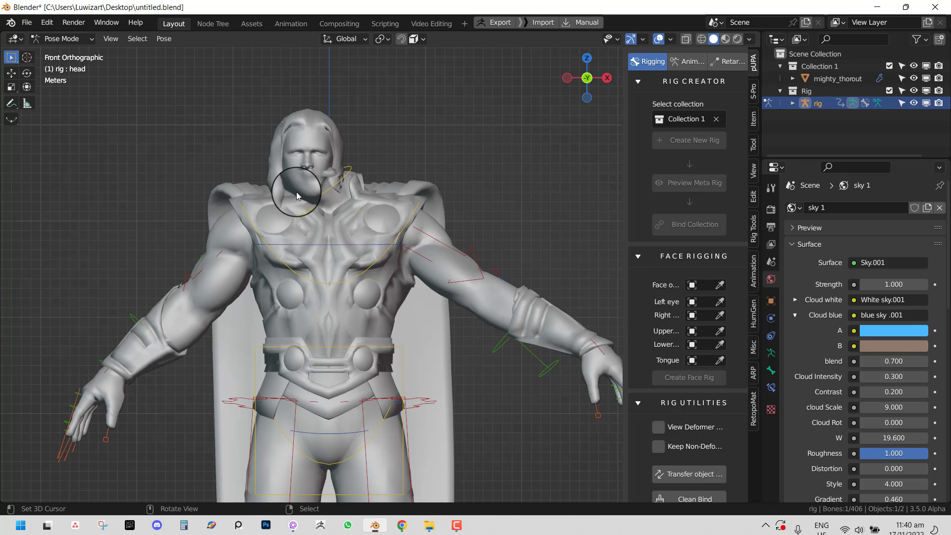
left_click(346, 245)
key("r")
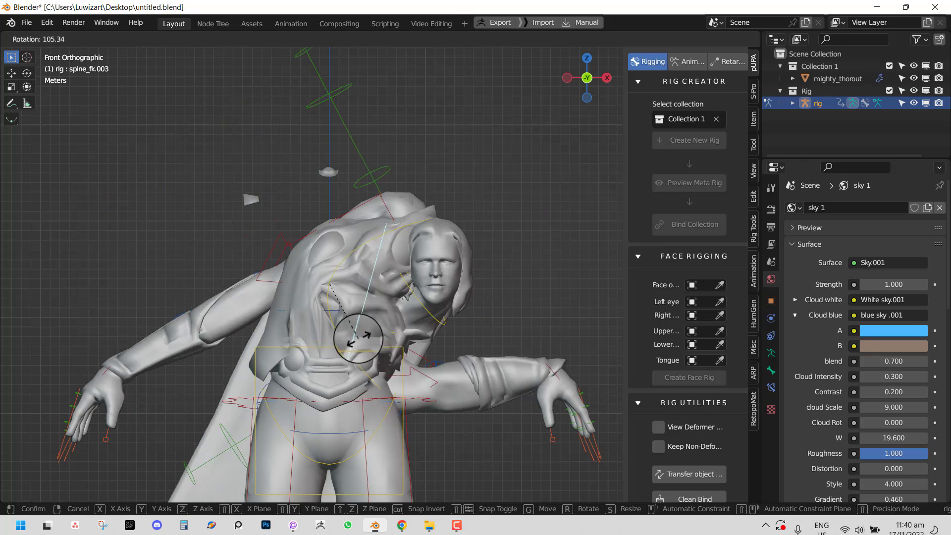
right_click(369, 207)
- Select the torso control and collapse the Face Rigging settings panel
middle_click_drag(344, 339, 355, 211, "shift")
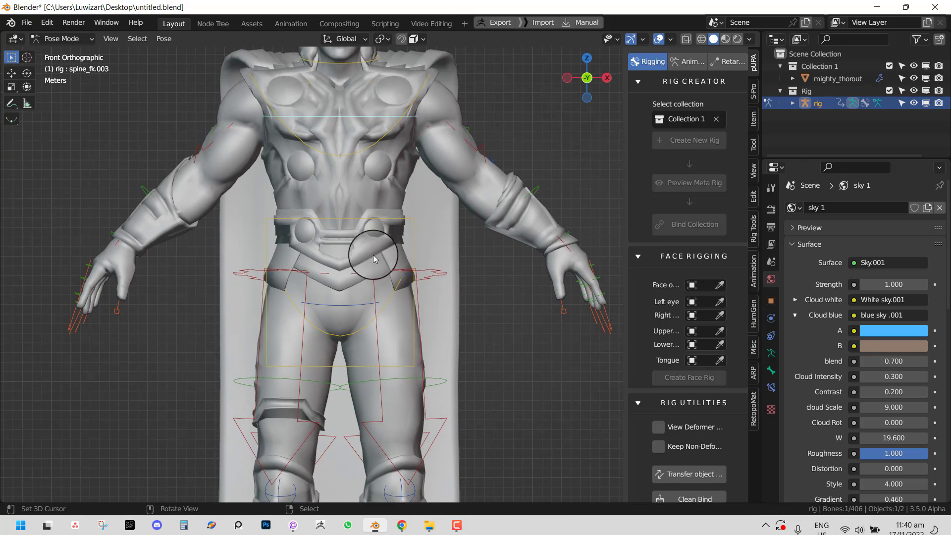
left_click(347, 221)
scroll(442, 269, "down", 5)
middle_click_drag(446, 248, 411, 266)
scroll(414, 277, "up", 2)
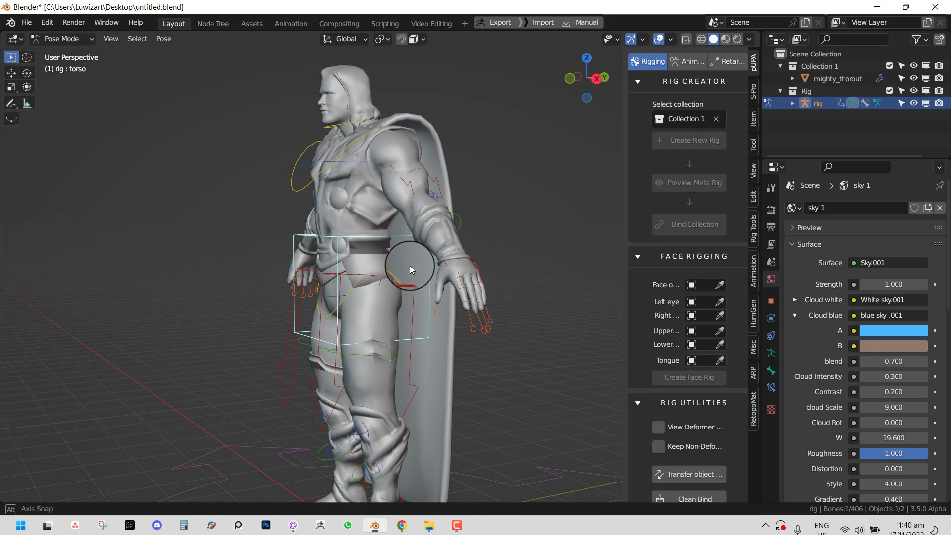
left_click(649, 261)
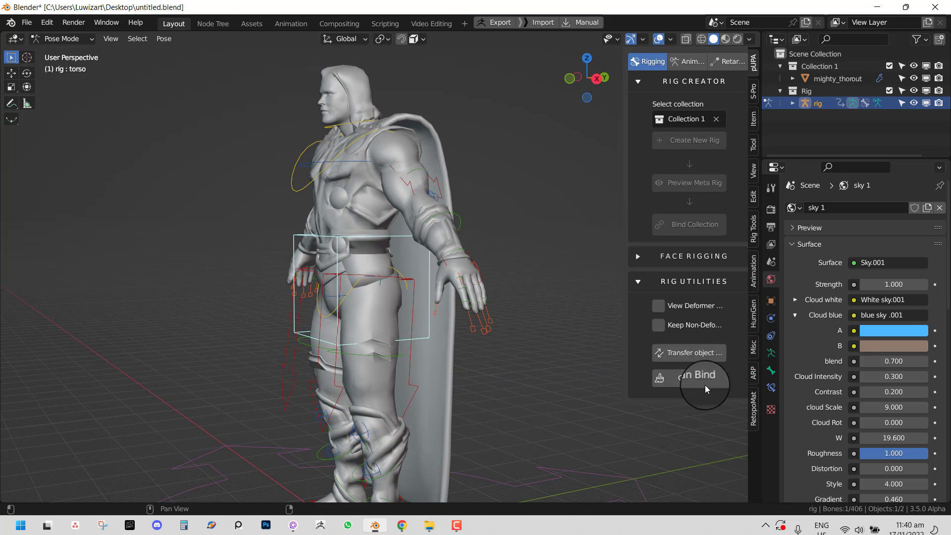
- Orbit to a front three-quarter view of Thor
middle_click_drag(369, 254, 426, 260)
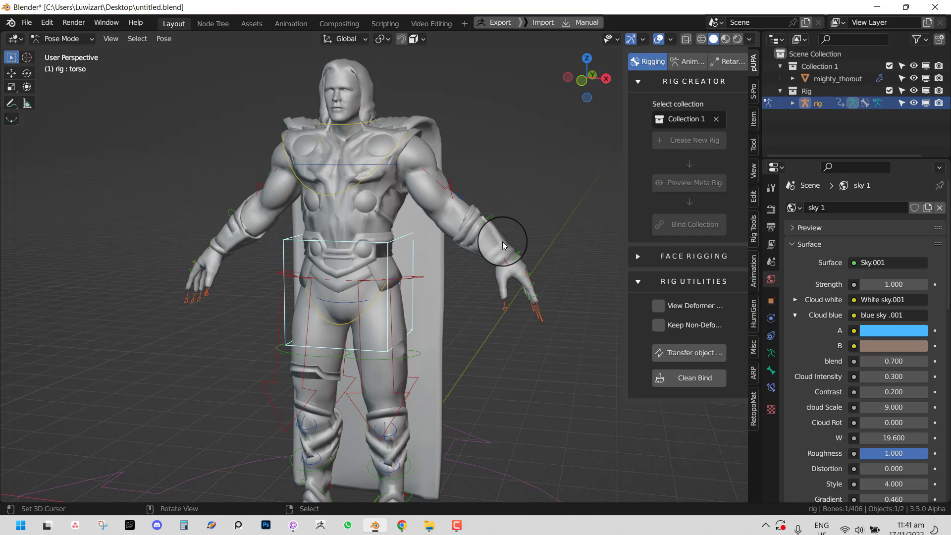
middle_click_drag(502, 242, 485, 265)
- Place the left hand IK control near the hip and inspect the bent arm
key("g")
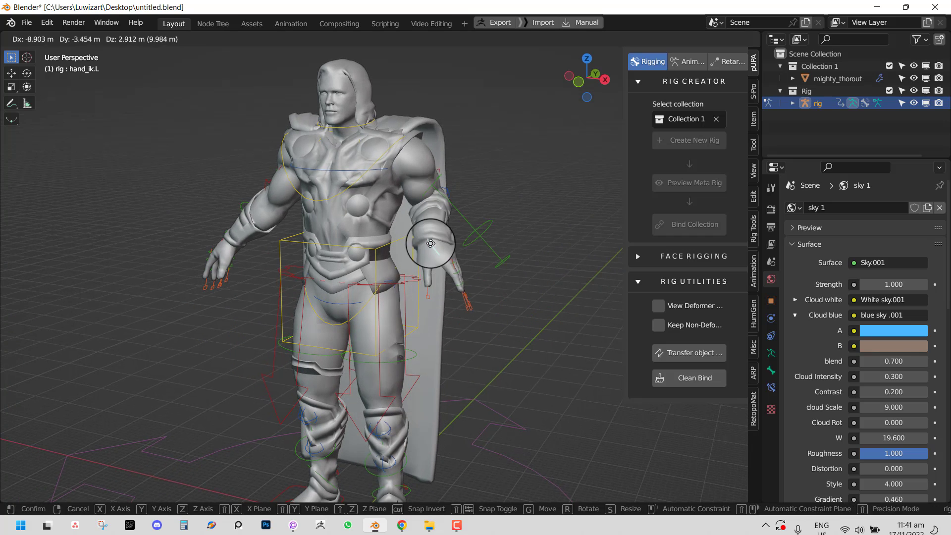
left_click(434, 236)
middle_click_drag(441, 235, 632, 366)
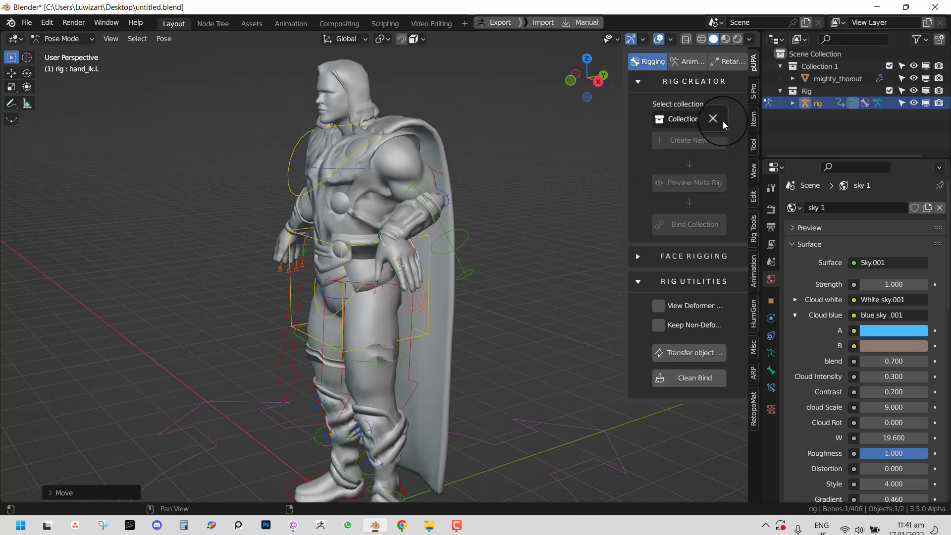
middle_click_drag(399, 278, 390, 251)
- Select all bones, clear the pose with Alt+G, and test-tilt the neck
key("a")
key("alt+g")
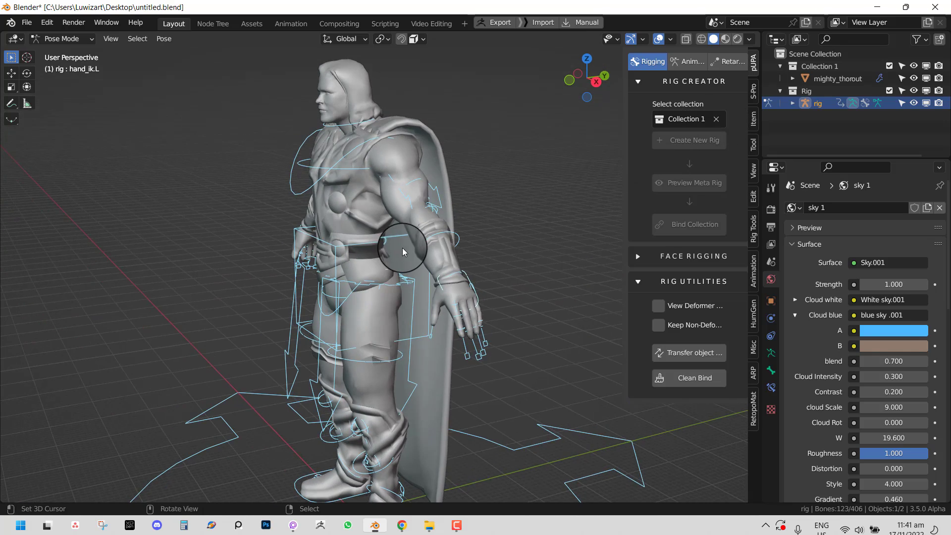
key("KP_1")
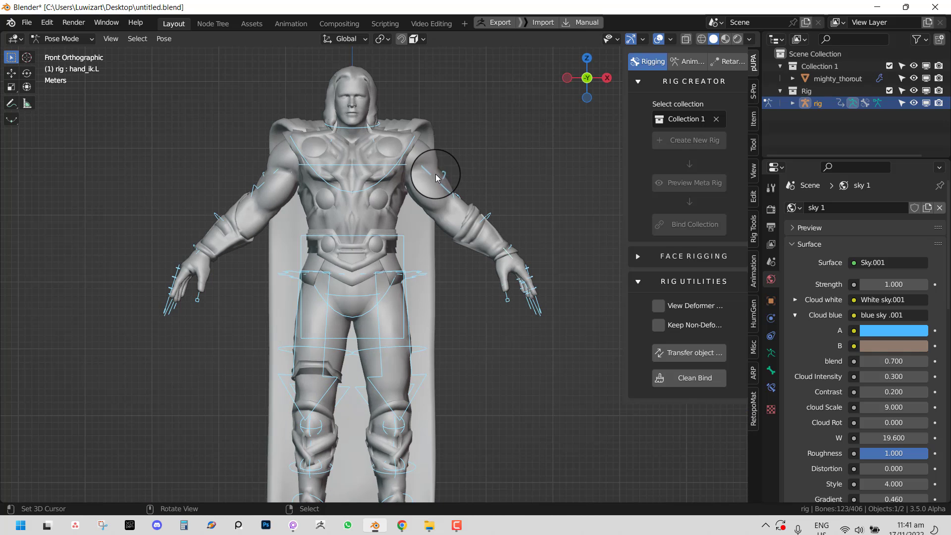
left_click(371, 113)
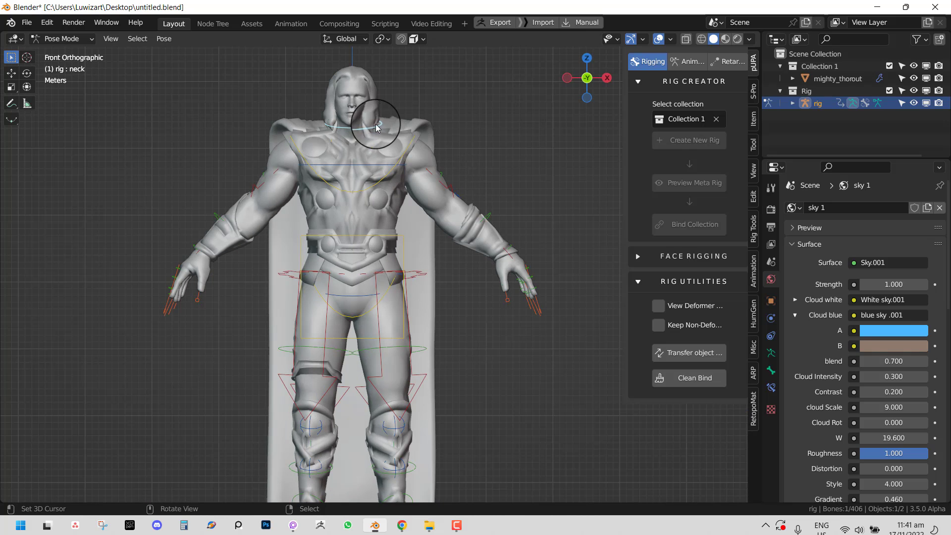
key("r")
right_click(376, 104)
middle_click_drag(387, 110, 441, 201)
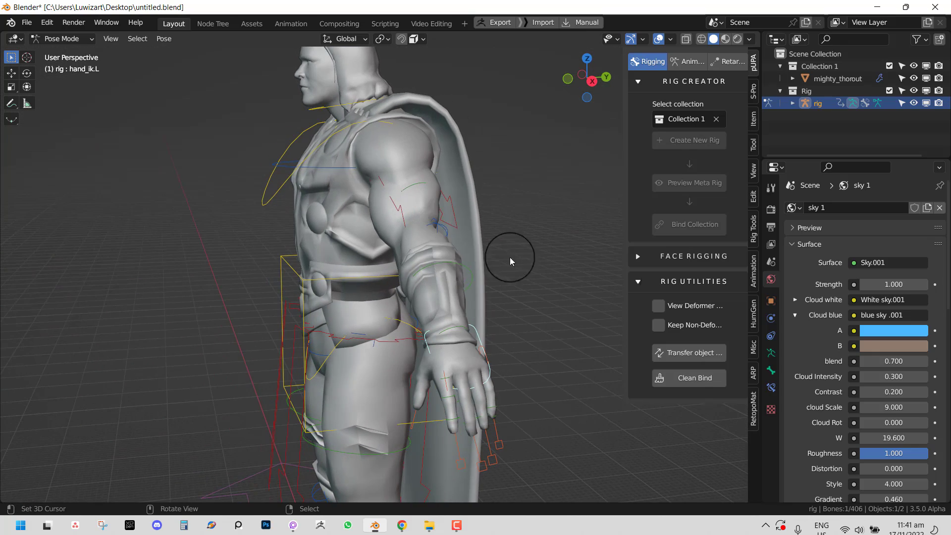
- Leave Pose Mode and select the mighty_thorout mesh
key("g")
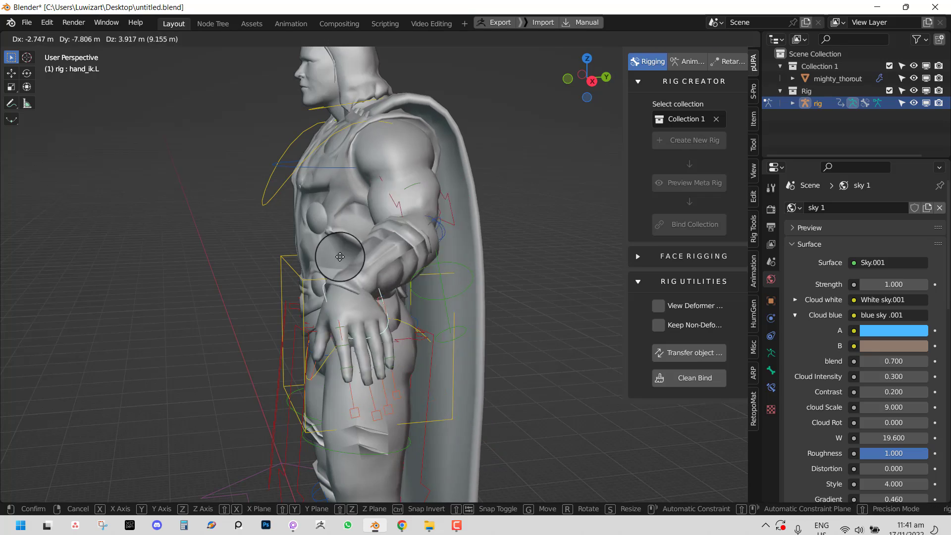
right_click(391, 227)
middle_click_drag(429, 241, 519, 265, "shift")
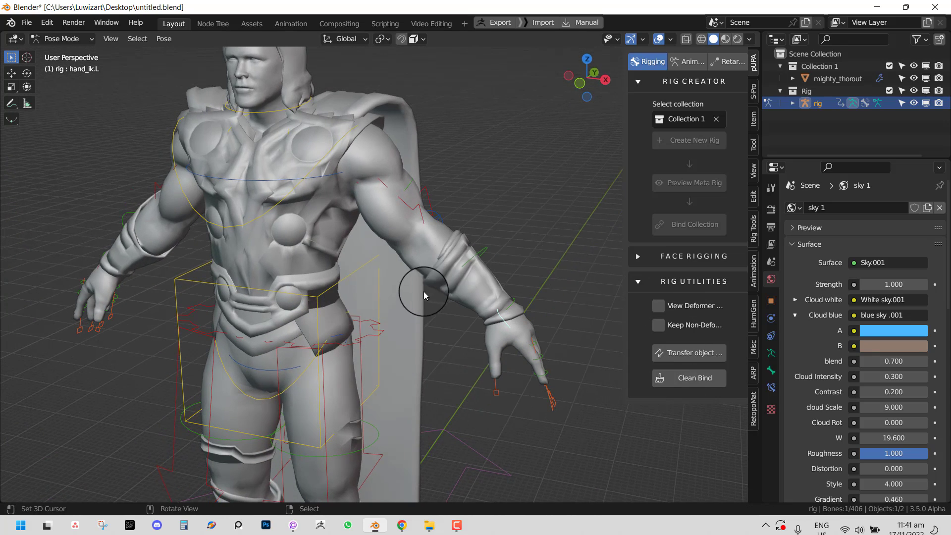
middle_click_drag(424, 291, 456, 271)
scroll(476, 289, "up", 1)
scroll(450, 312, "down", 3)
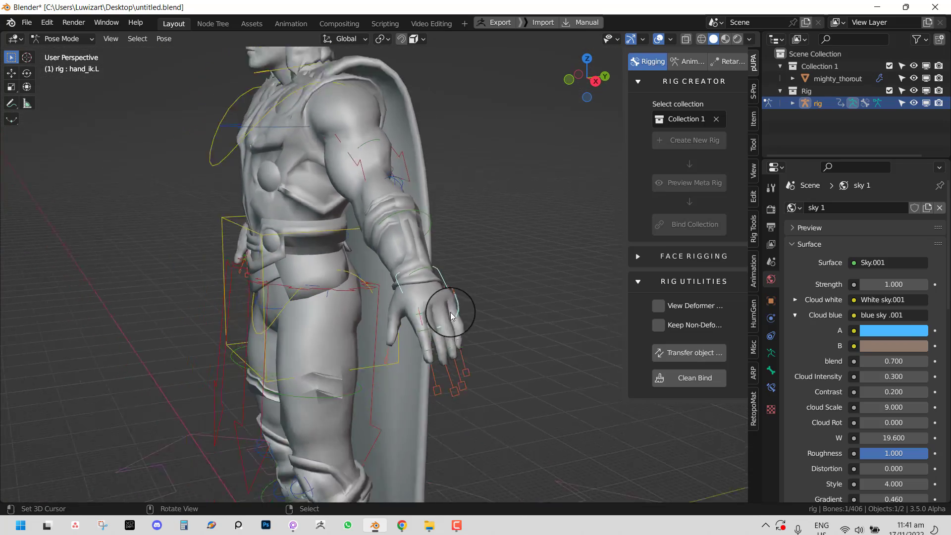
middle_click_drag(452, 313, 474, 317)
key("ctrl+Tab")
left_click(402, 257)
- Toggle the mighty_thorout mesh between Edit Mode and Object Mode to check the rebind
key("Tab")
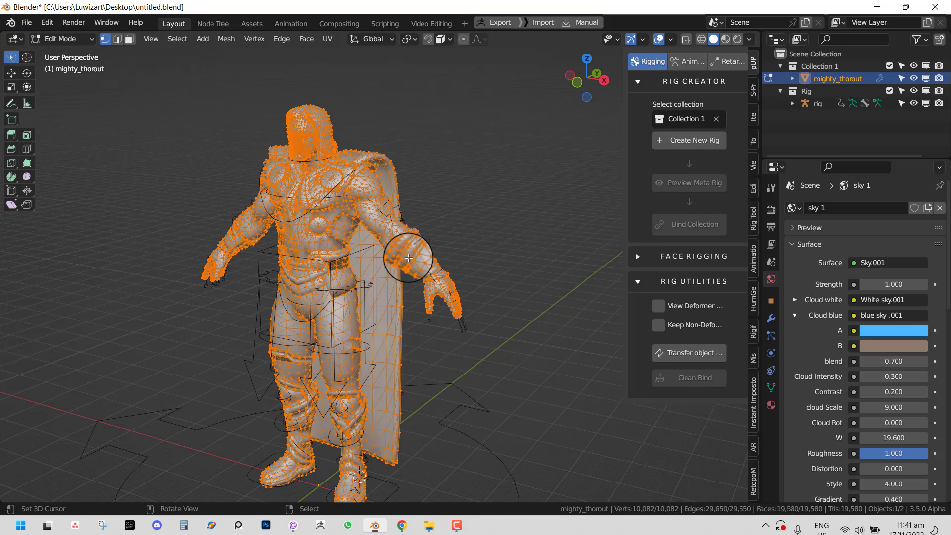
key("Tab")
left_click(466, 325)
middle_click_drag(477, 322, 388, 252)
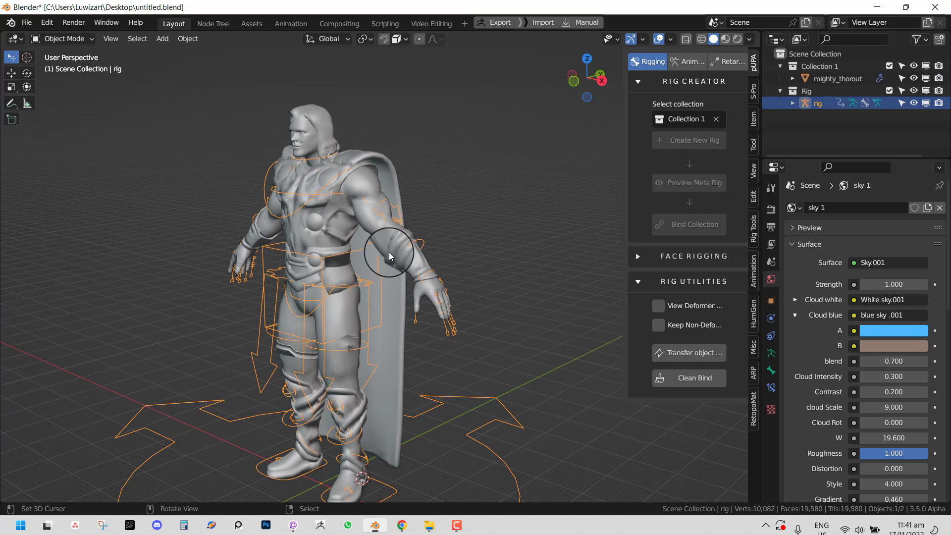
left_click(360, 225)
key("Tab")
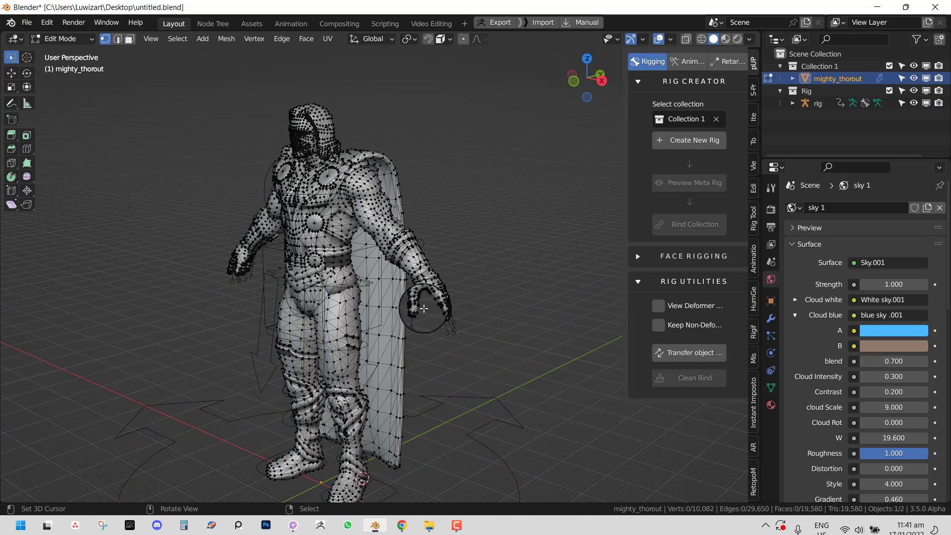
left_click(62, 40)
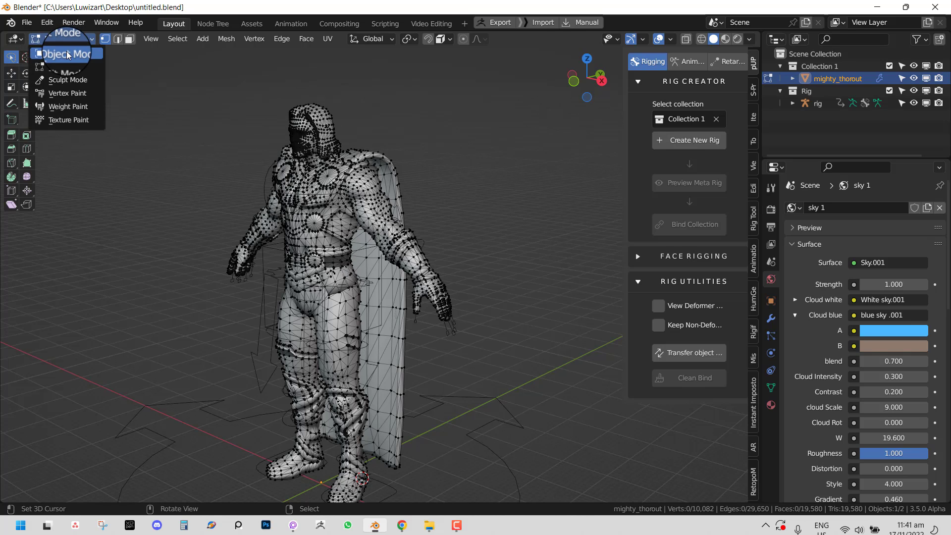
left_click(60, 51)
- Put the mesh in Edit Mode, select then deselect all vertices, and return to Object Mode
left_click(59, 39)
left_click(68, 67)
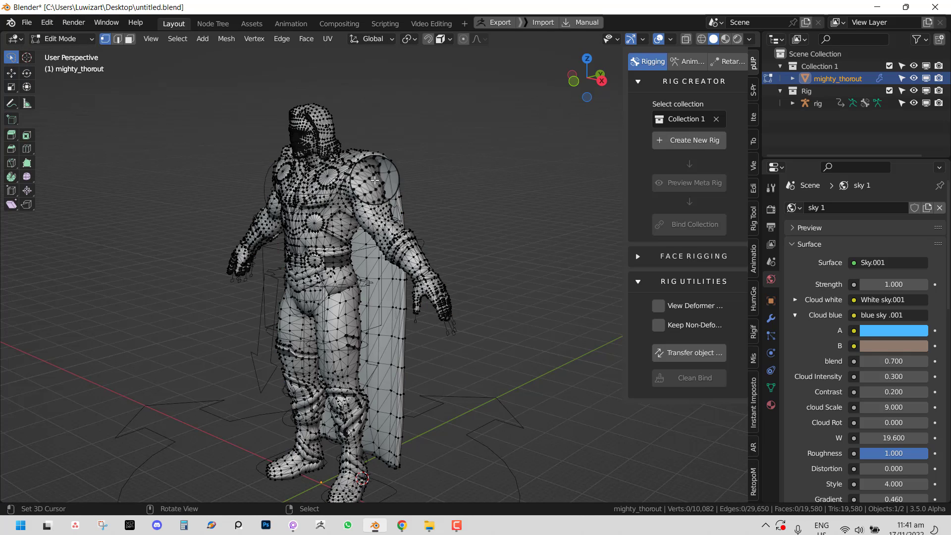
middle_click_drag(346, 198, 365, 177)
key("a")
key("alt+a")
key("Tab")
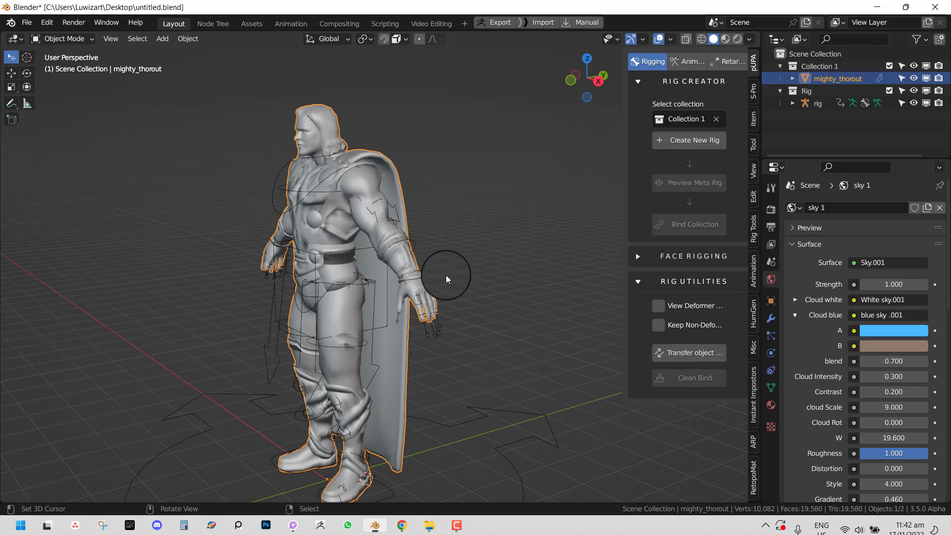
- Select the rig armature and test moving it with the character, then cancel the move
left_click(437, 336)
middle_click_drag(435, 336, 407, 304)
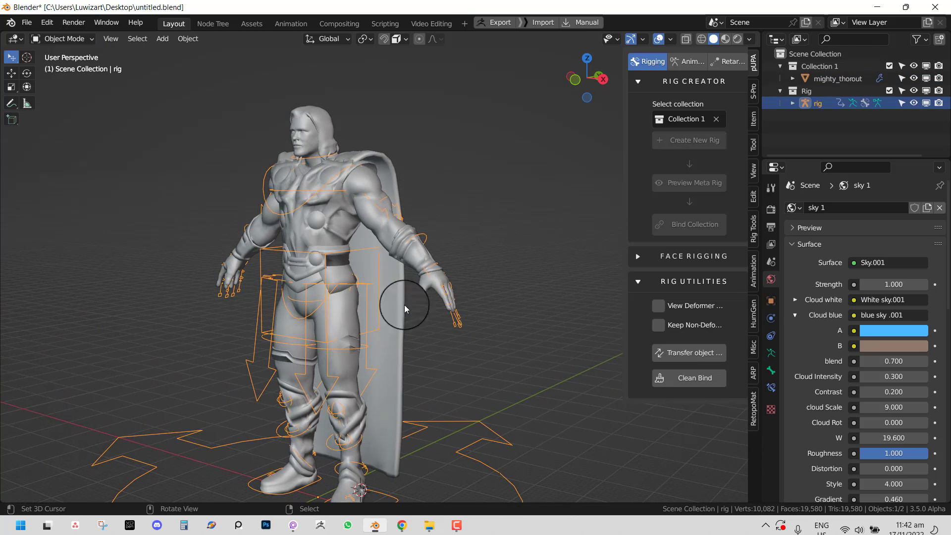
key("g")
right_click(510, 281)
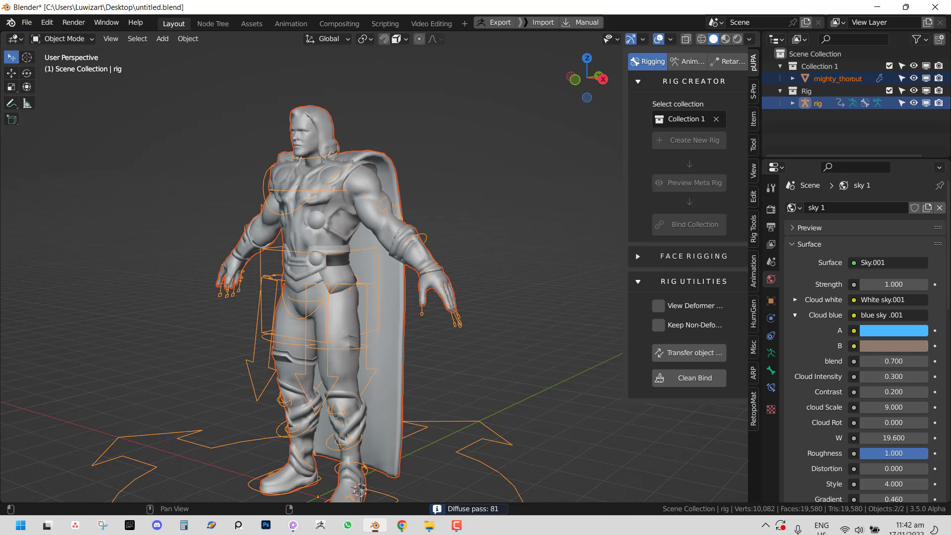
- Switch the rig to Pose Mode and raise the left hand control up to the chest
middle_click_drag(461, 293, 397, 301)
right_click(397, 299)
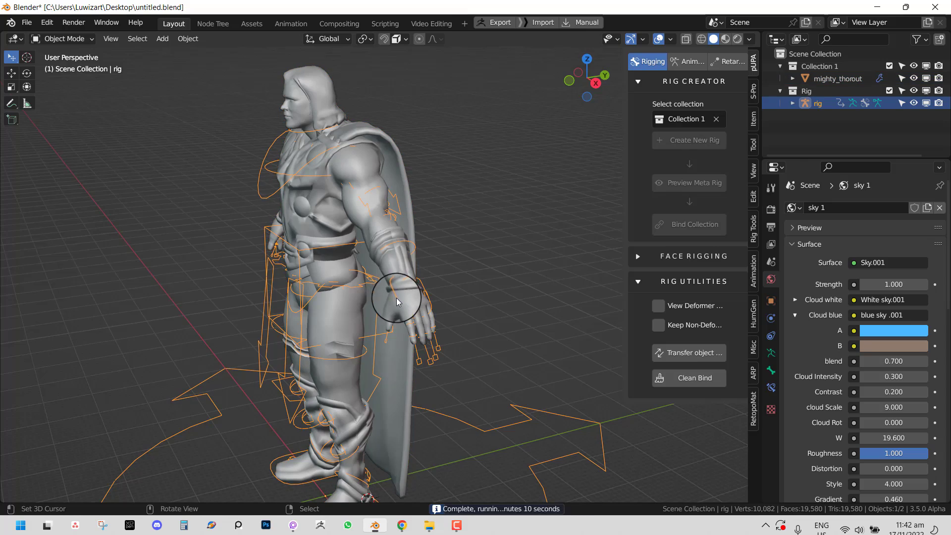
key("ctrl+Tab")
left_click_drag(399, 299, 336, 184)
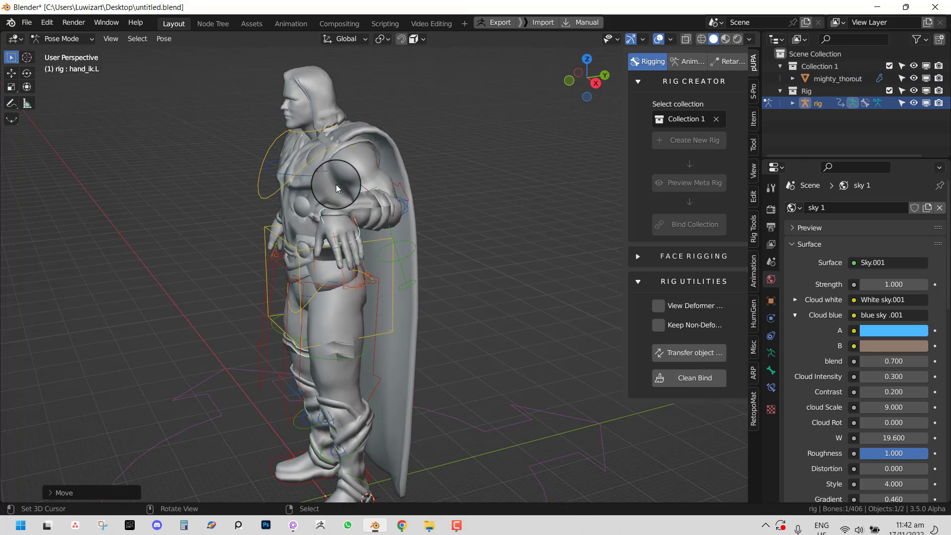
- Lower the left arm away from the chest and confirm its new position
middle_click_drag(335, 184, 431, 189)
key("g")
left_click(429, 221)
middle_click_drag(429, 223, 420, 241)
scroll(420, 241, "up", 3)
scroll(450, 251, "up", 2)
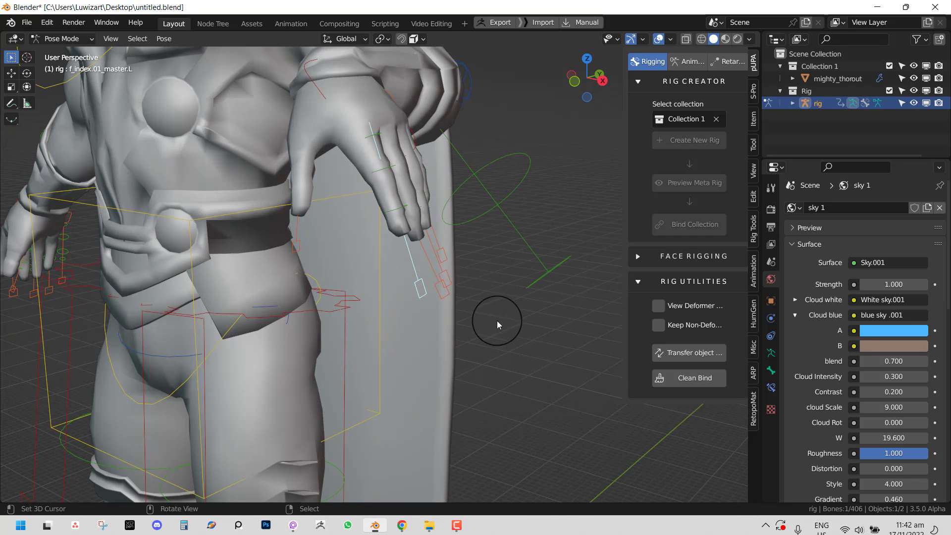
- Curl the index and middle fingers by scaling their controls, cancelling the ring finger scale
key("s")
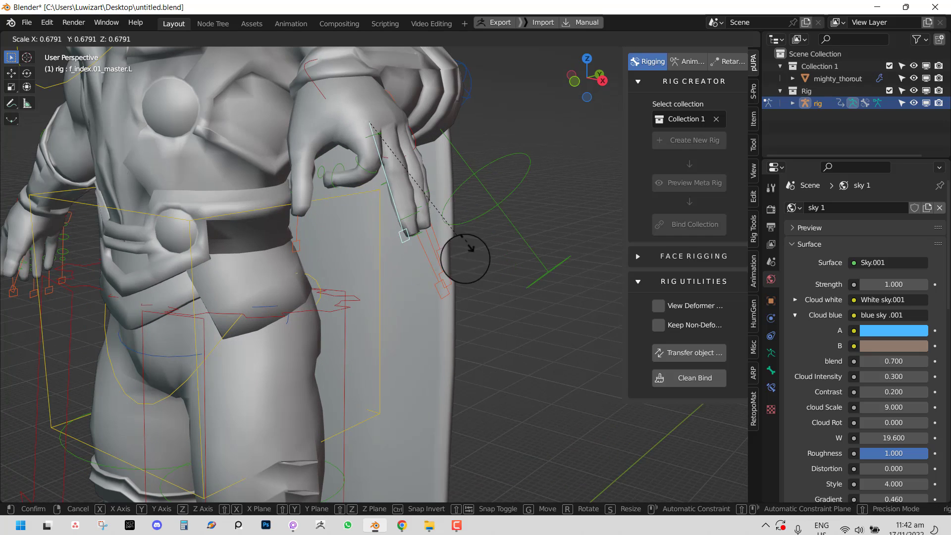
left_click(457, 263)
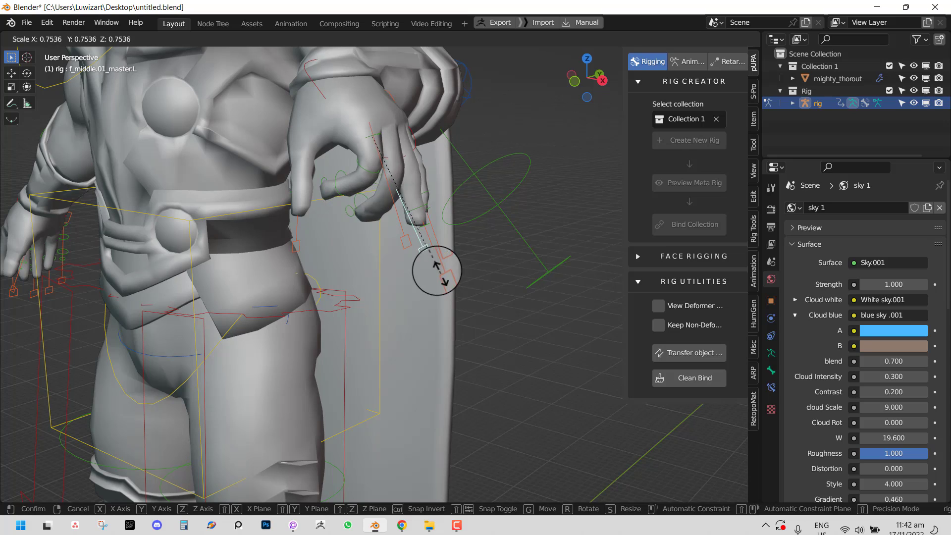
left_click(456, 289)
key("s")
right_click(448, 242)
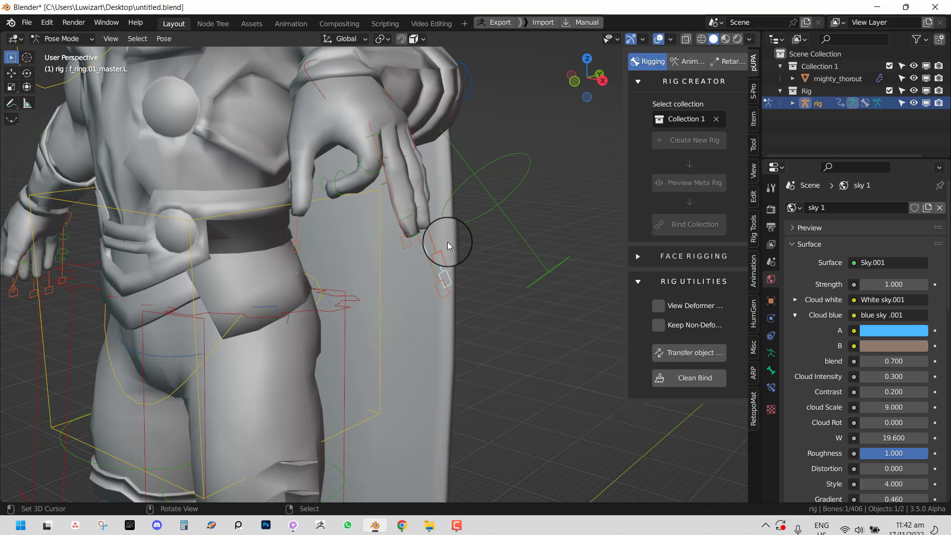
- Undo the finger curls, stepping back to Object Mode
scroll(448, 242, "down", 4)
middle_click_drag(324, 257, 398, 272)
middle_click_drag(485, 240, 449, 237)
scroll(400, 223, "down", 2)
key("ctrl+z")
key("ctrl+z")
key("ctrl+z")
key("ctrl+z")
key("ctrl+z")
key("ctrl+z")
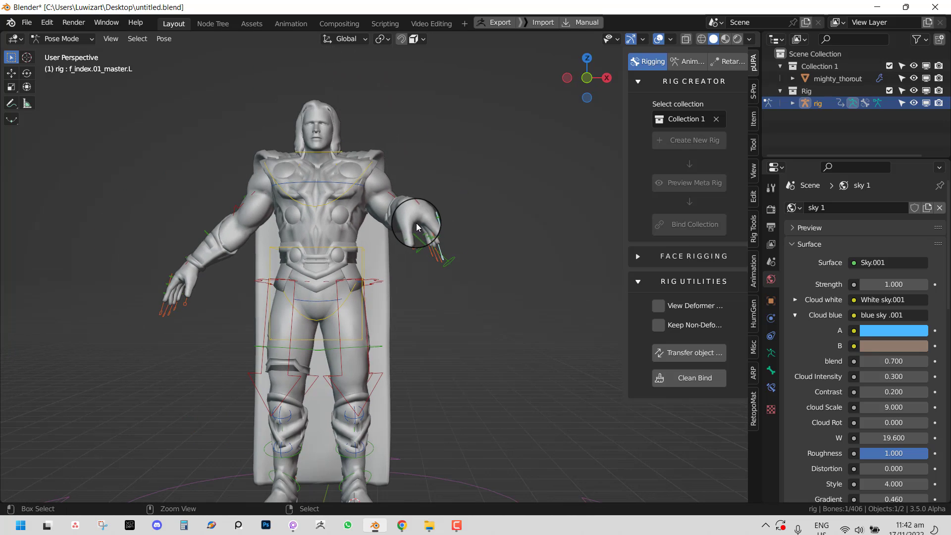
key("ctrl+z")
key("ctrl+z")
key("ctrl+z")
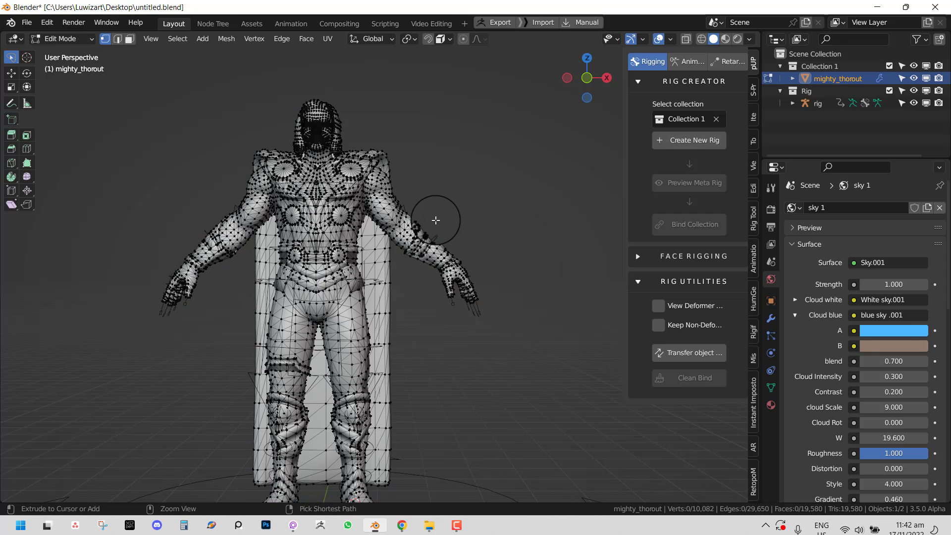
- Select the rig, zoom in on the left hand, and switch to Pose Mode
right_click(477, 312)
middle_click_drag(477, 312, 424, 313)
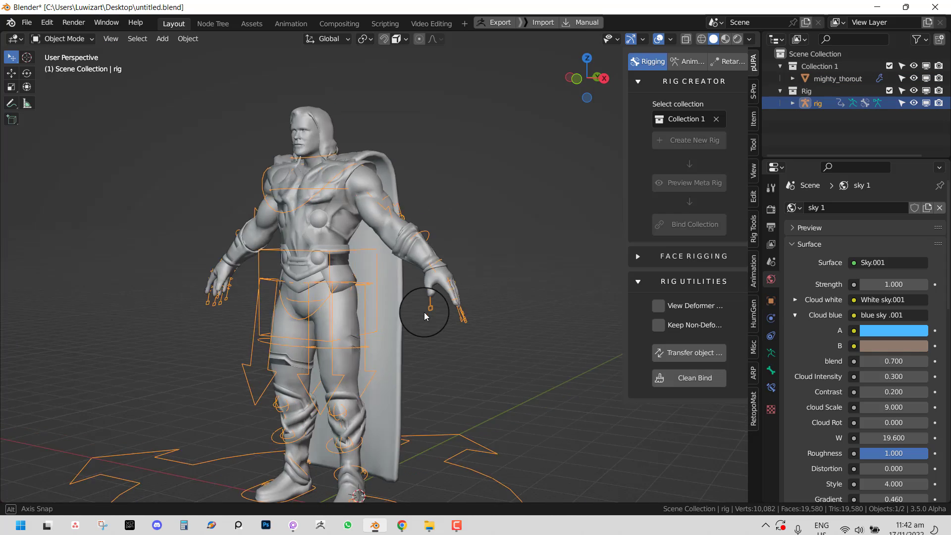
scroll(515, 307, "up", 4)
middle_click_drag(519, 307, 430, 352, "shift")
key("ctrl+Tab")
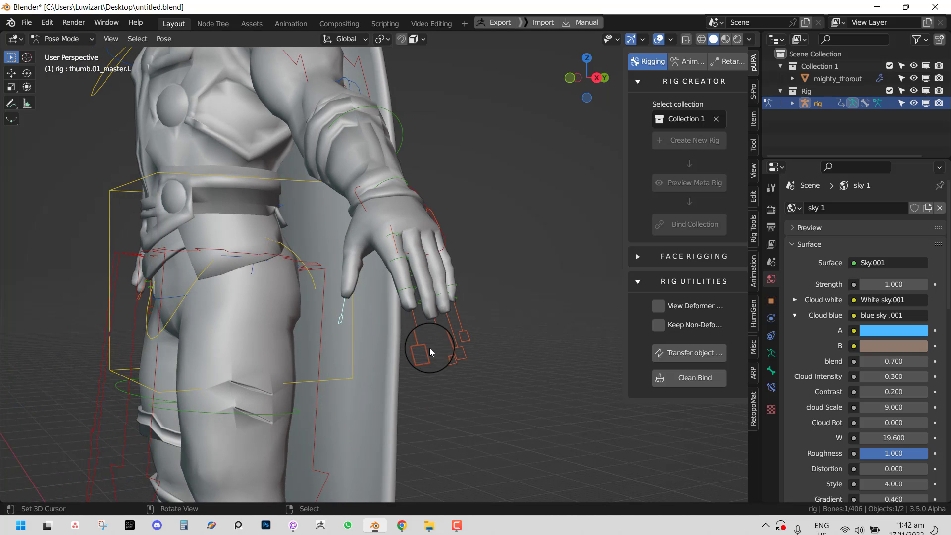
- Test-scale the index, middle, ring and pinky finger controls, cancelling most of the curls
key("s")
right_click(448, 336)
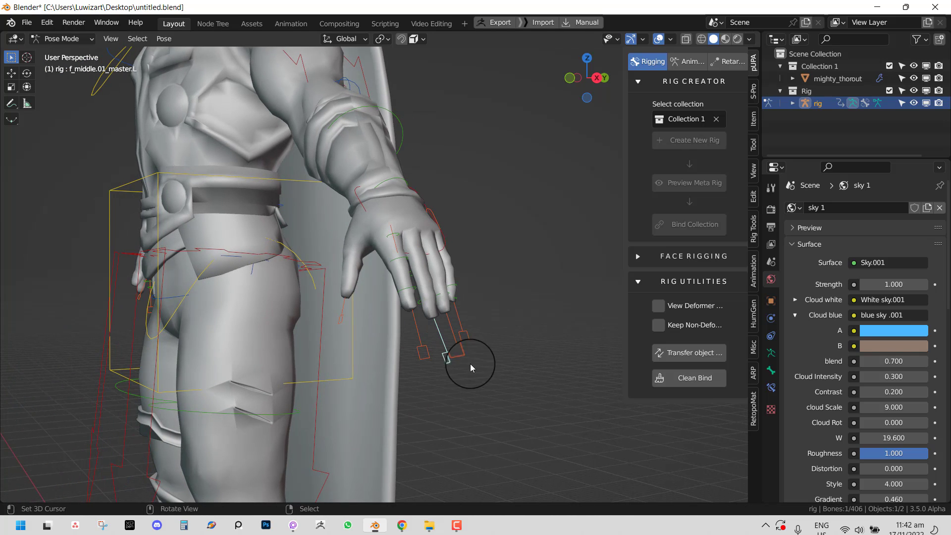
key("s")
left_click(462, 360)
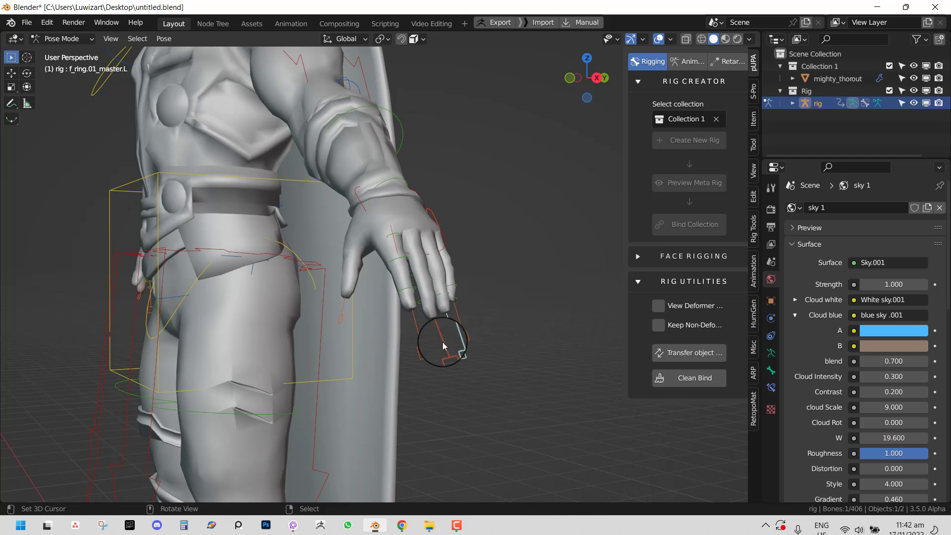
middle_click_drag(442, 342, 424, 345)
key("s")
right_click(412, 318)
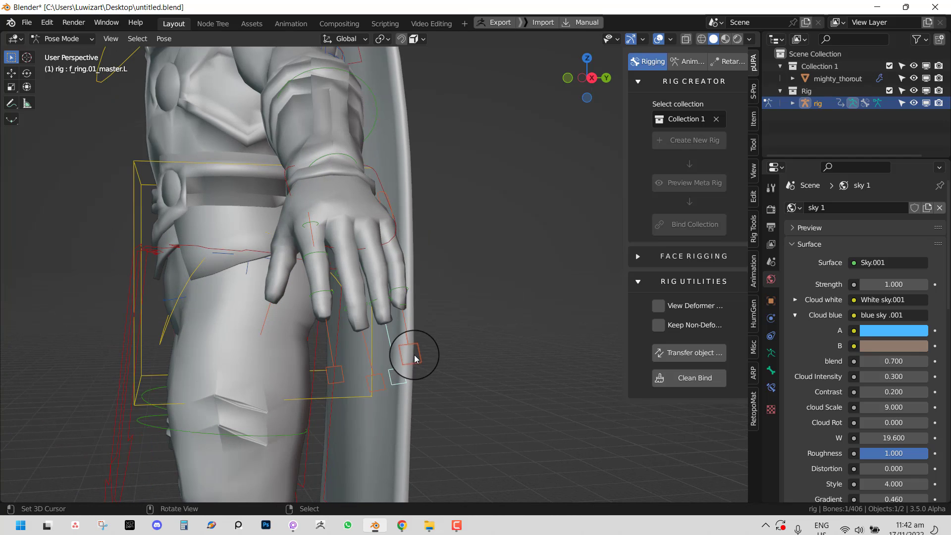
right_click(415, 356)
key("s")
right_click(412, 285)
- In front orthographic view, test moving the left hand control, then cancel
scroll(413, 277, "down", 4)
key("KP_1")
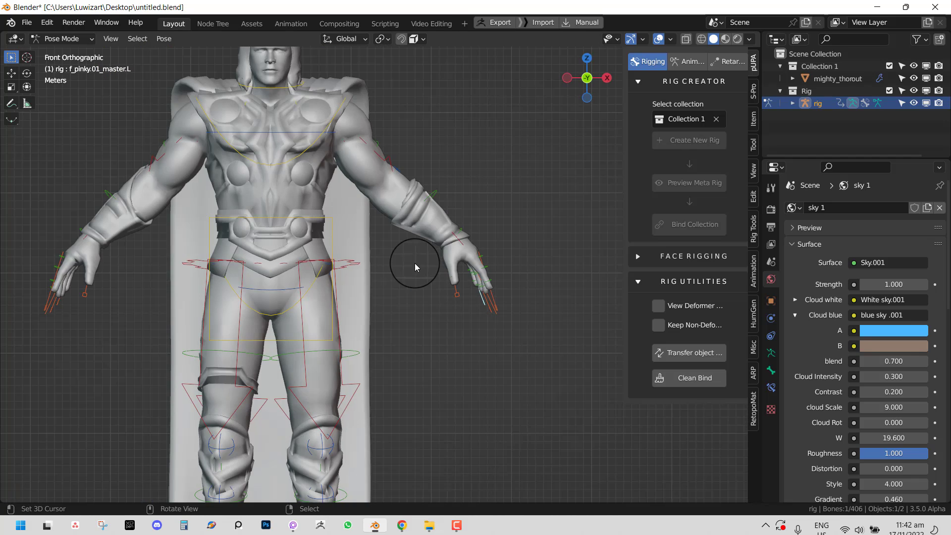
middle_click_drag(342, 223, 387, 322, "shift")
scroll(387, 322, "up", 2)
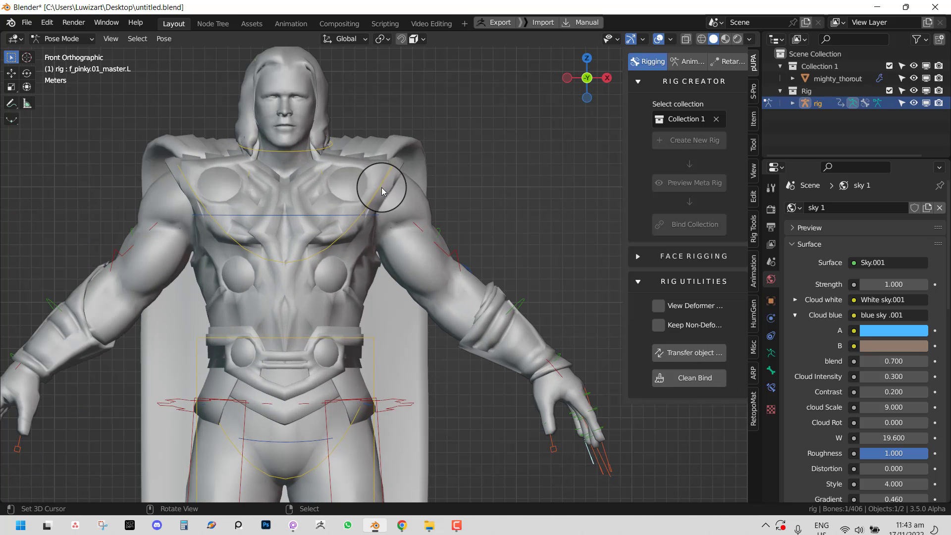
right_click(563, 364)
key("g")
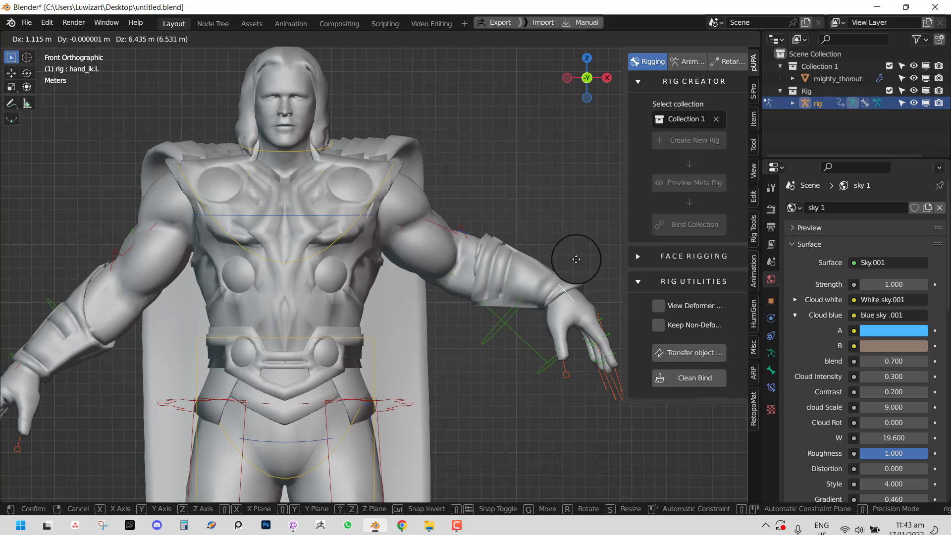
right_click(563, 299)
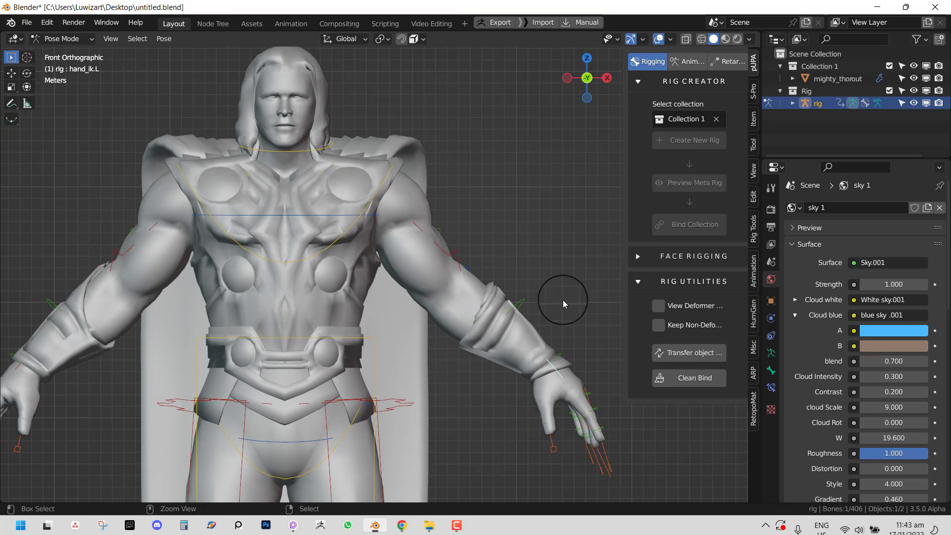
- Leave Pose Mode, open the Thor mesh in Edit Mode, and deselect all vertices
key("ctrl+Tab")
right_click(551, 387)
scroll(551, 387, "down", 3)
key("Tab")
middle_click_drag(531, 365, 446, 353)
scroll(456, 349, "up", 2)
key("alt+a")
- Switch to see-through wireframe shading and select the vertices of both hands
middle_click_drag(496, 396, 466, 301, "shift")
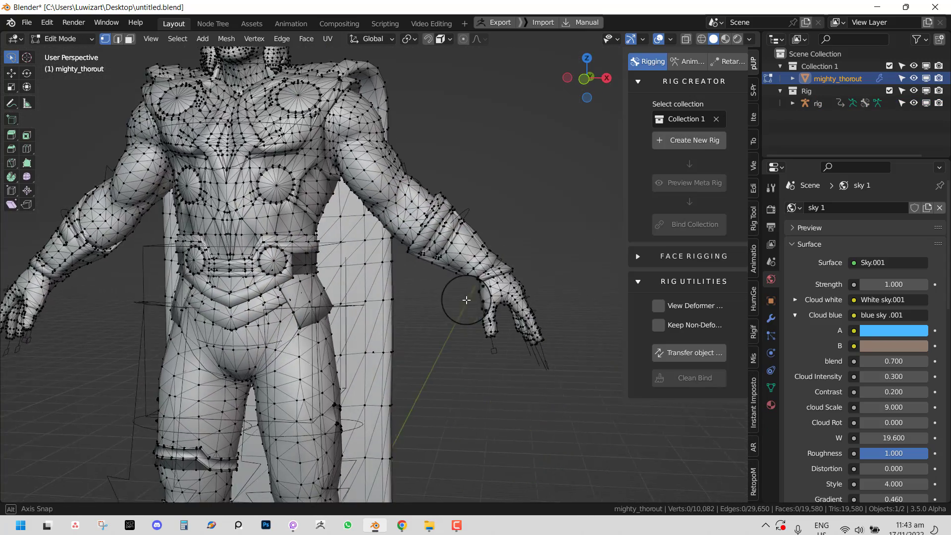
scroll(461, 297, "down", 4)
key("shift+z")
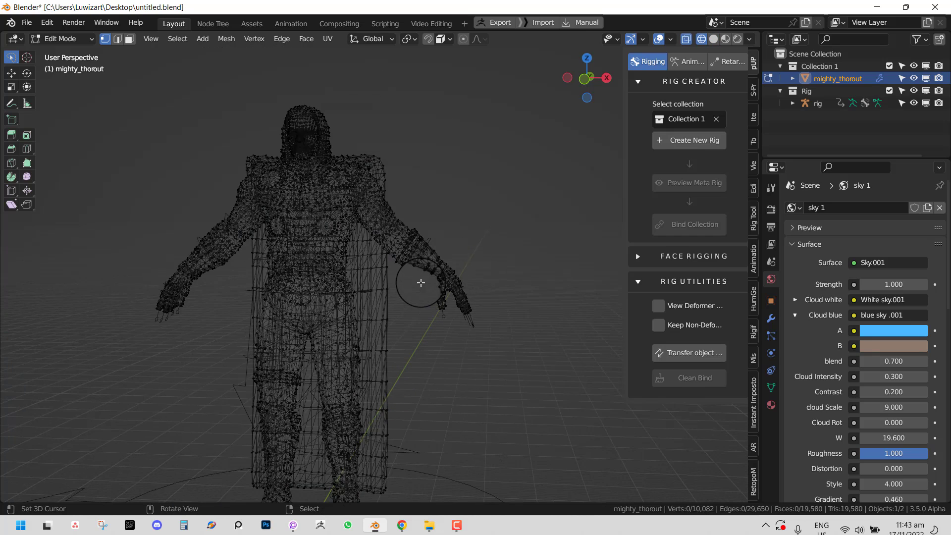
mouse_move(421, 283)
right_mouse_down("ctrl")
mouse_move(526, 361)
mouse_move(433, 346)
right_mouse_up("ctrl")
middle_click_drag(455, 279, 514, 288, "shift")
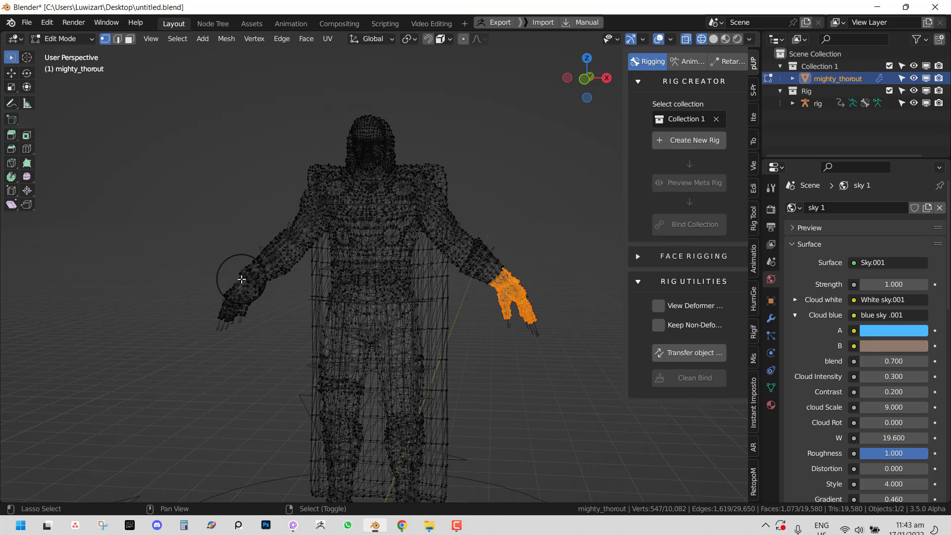
left_click_drag(209, 282, 272, 355)
- Add both feet to the selection, removing the lower leg vertices
middle_click_drag(337, 358, 337, 263, "shift")
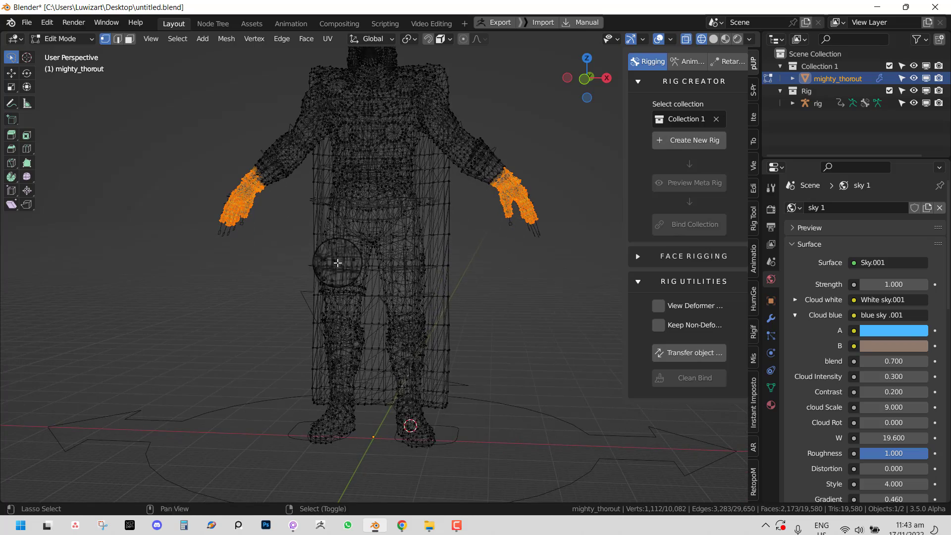
mouse_move(462, 394)
left_mouse_down()
mouse_move(393, 446)
mouse_move(405, 429)
left_mouse_up()
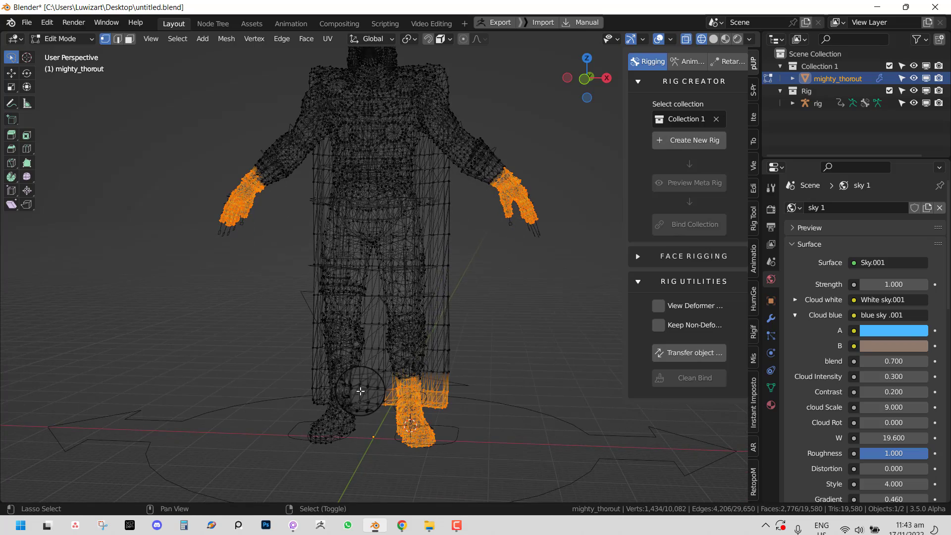
mouse_move(360, 391)
left_mouse_down()
mouse_move(351, 385)
mouse_move(393, 441)
left_mouse_up()
mouse_move(393, 441)
middle_mouse_down()
mouse_move(301, 402)
mouse_move(414, 414)
middle_mouse_up()
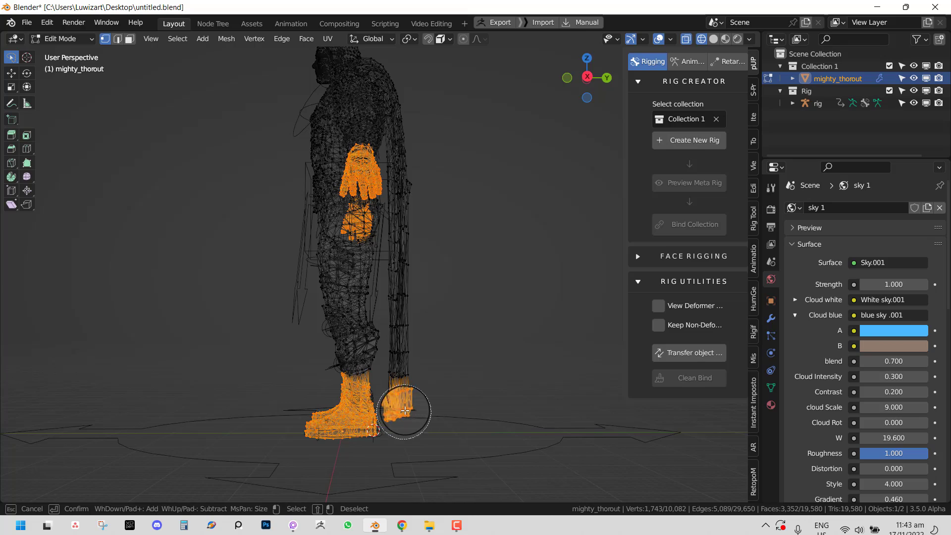
left_click_drag(405, 411, 410, 389, "shift")
key("Escape")
- Return the mesh to Object Mode with solid shading, briefly rechecking the selection in Edit Mode
key("KP_1")
middle_click_drag(446, 251, 431, 343, "shift")
middle_click_drag(433, 253, 395, 269)
key("Tab")
key("shift+z")
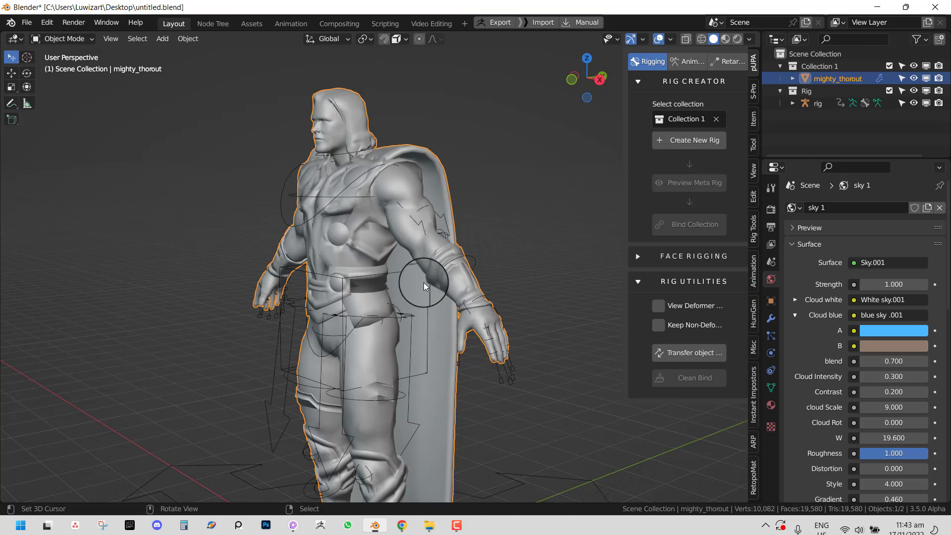
key("Tab")
key("Tab")
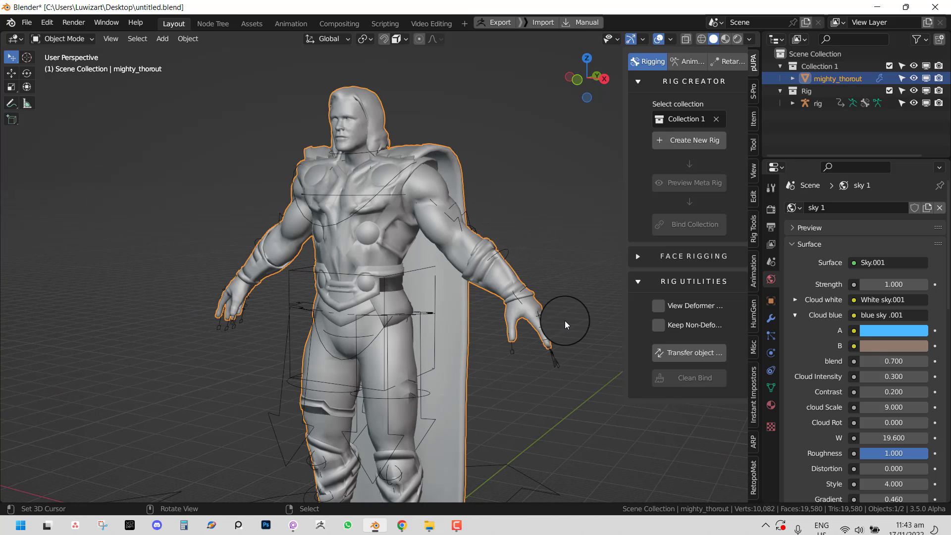
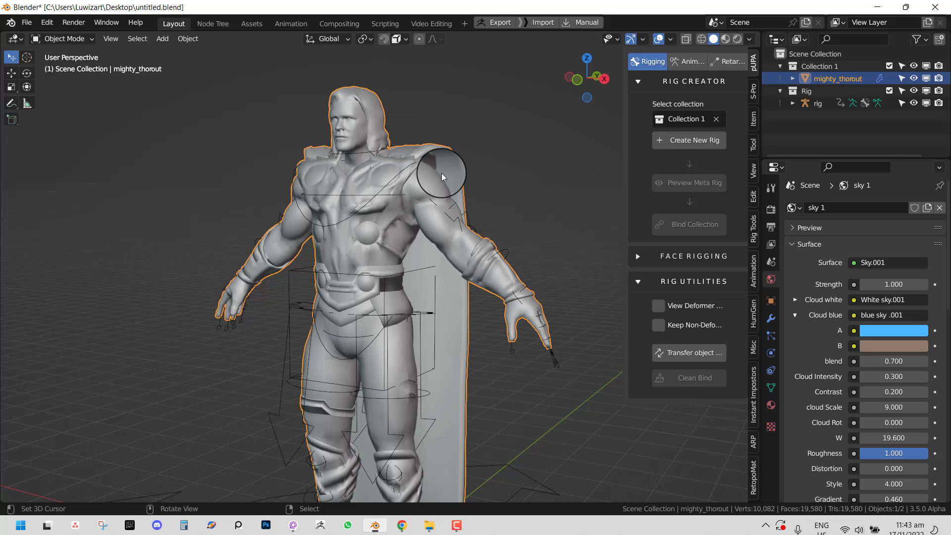
- In Edit Mode, deselect all and select the whole connected head mesh
key("Tab")
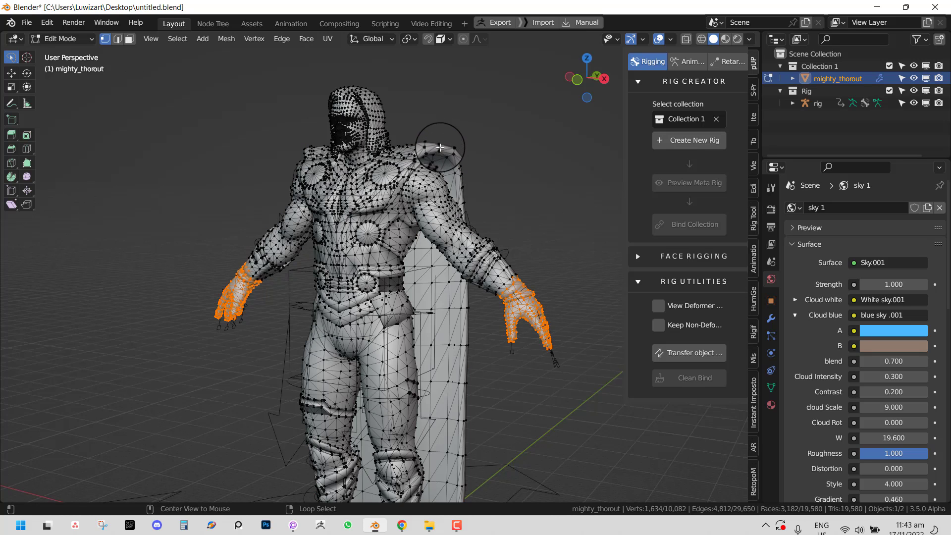
scroll(444, 210, "down", 1)
middle_click_drag(464, 228, 451, 229)
scroll(451, 229, "up", 2)
key("alt+a")
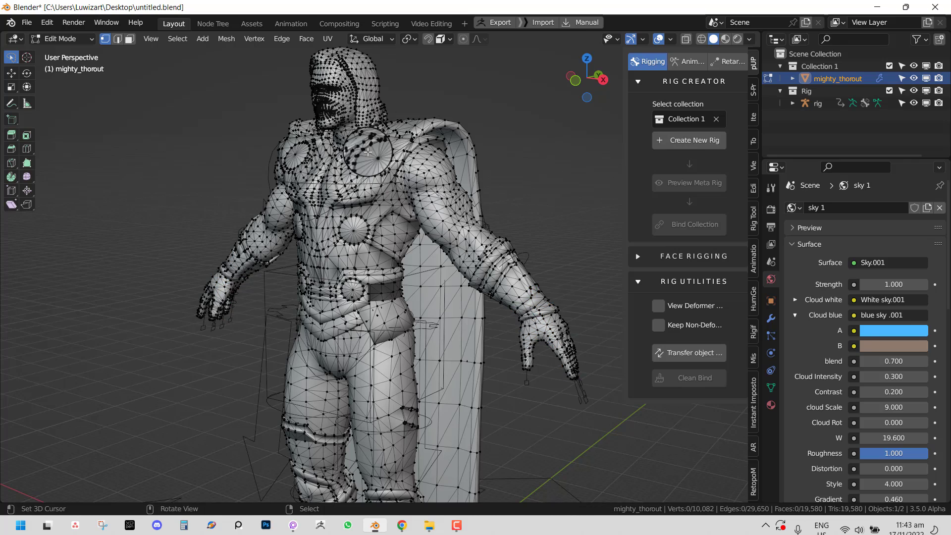
middle_click_drag(365, 129, 388, 201, "shift")
left_click(371, 169)
key("ctrl+l")
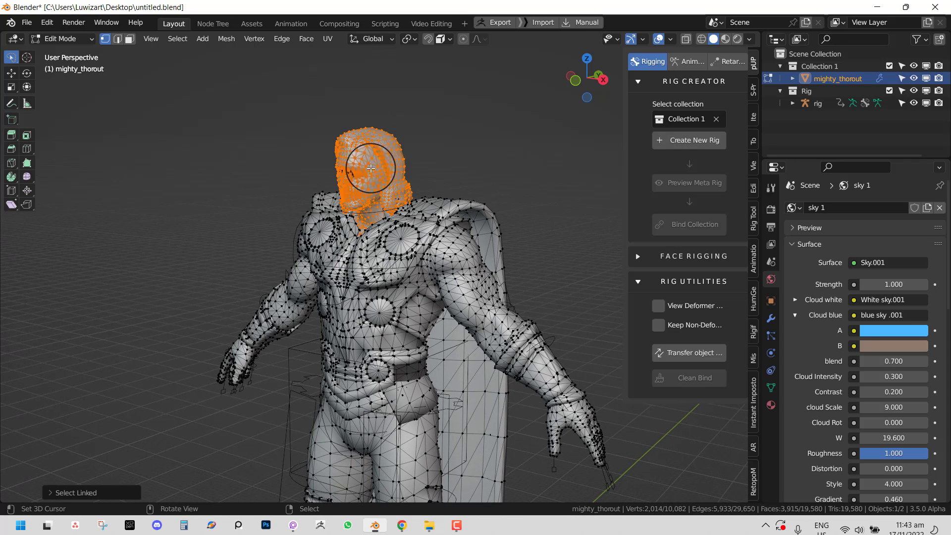
- Separate the selected head into its own object, mighty_thorout.001, and select it
key("p")
left_click(420, 158)
key("Tab")
left_click(391, 160)
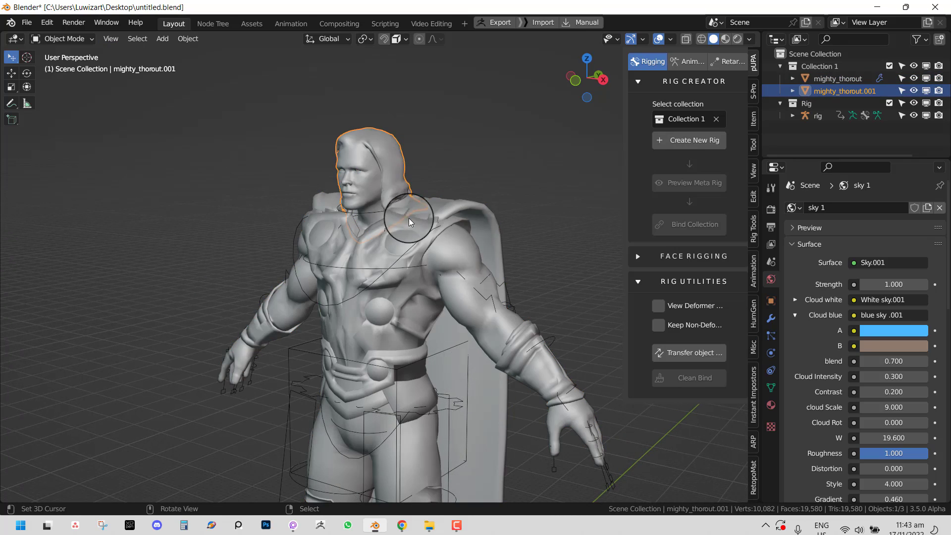
- Toggle Collection 1's visibility off and on, then select the separated head object
middle_click_drag(410, 222, 446, 216)
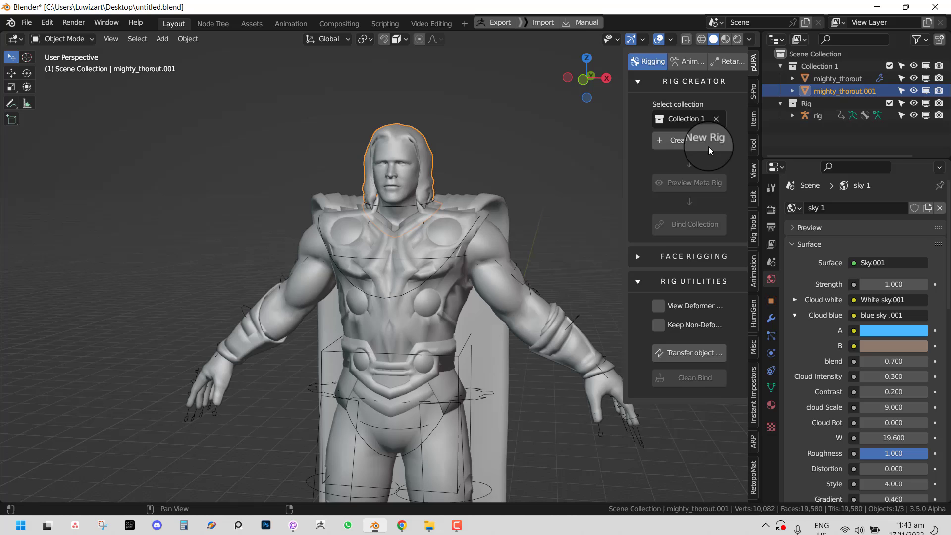
left_click(887, 67)
left_click(887, 67)
middle_click_drag(574, 224, 391, 153)
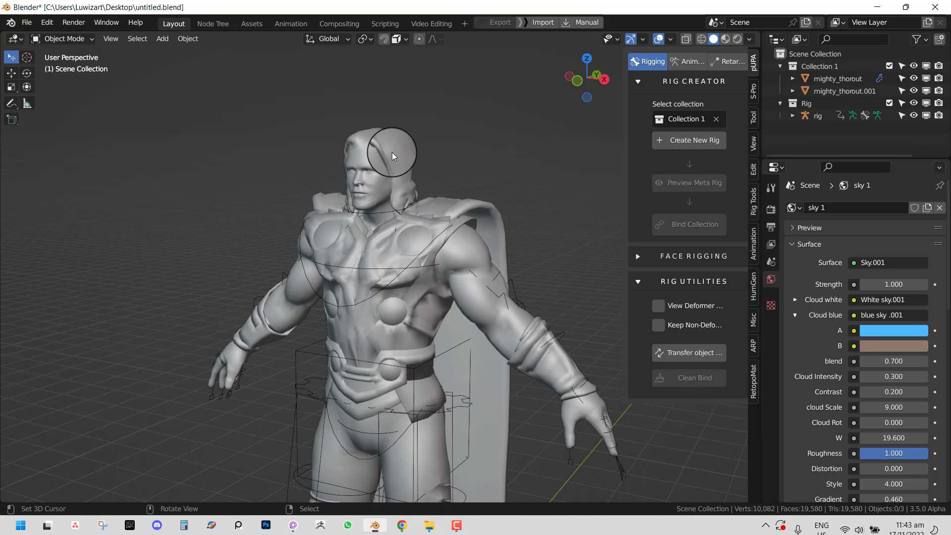
left_click(391, 153)
- Inspect the head's top vertices in front see-through wireframe view, then deselect and leave Edit Mode
key("Tab")
key("KP_1")
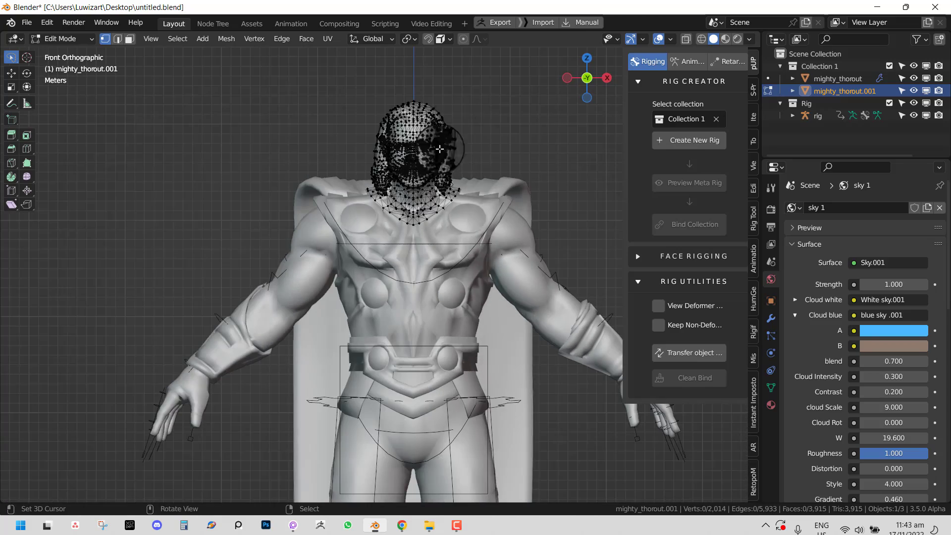
key("shift+z")
mouse_move(467, 117)
left_mouse_down("ctrl")
mouse_move(447, 134)
mouse_move(547, 79)
mouse_move(513, 119)
left_mouse_up("ctrl")
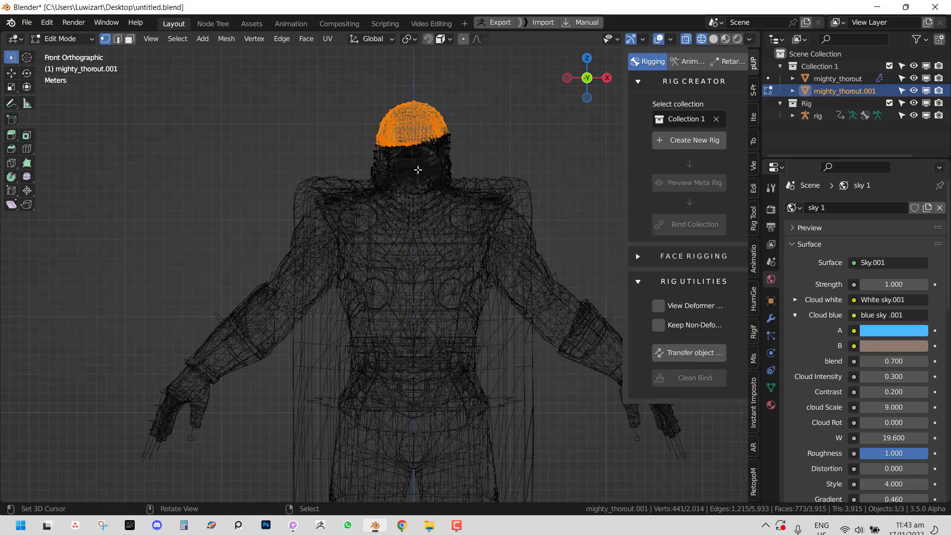
middle_click_drag(417, 169, 347, 170)
middle_click_drag(269, 140, 445, 135)
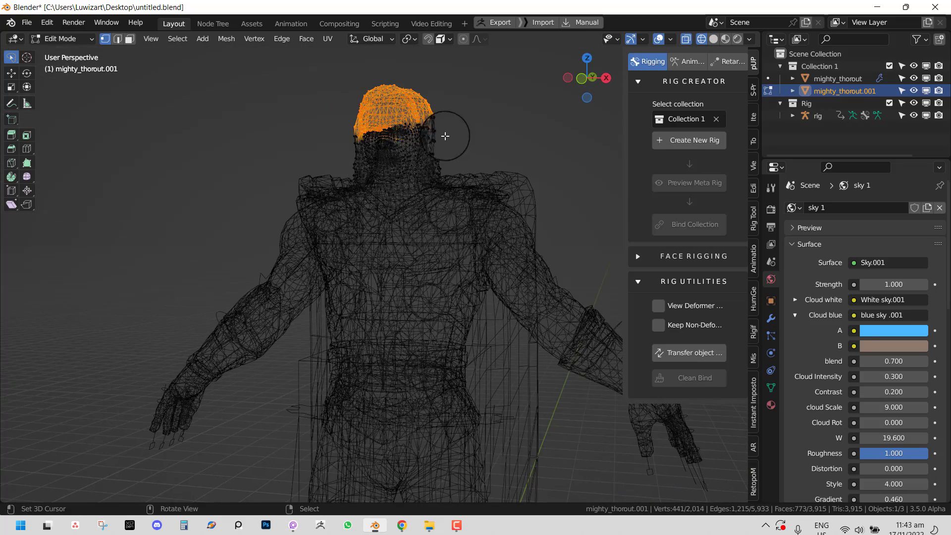
key("alt+a")
key("shift+z")
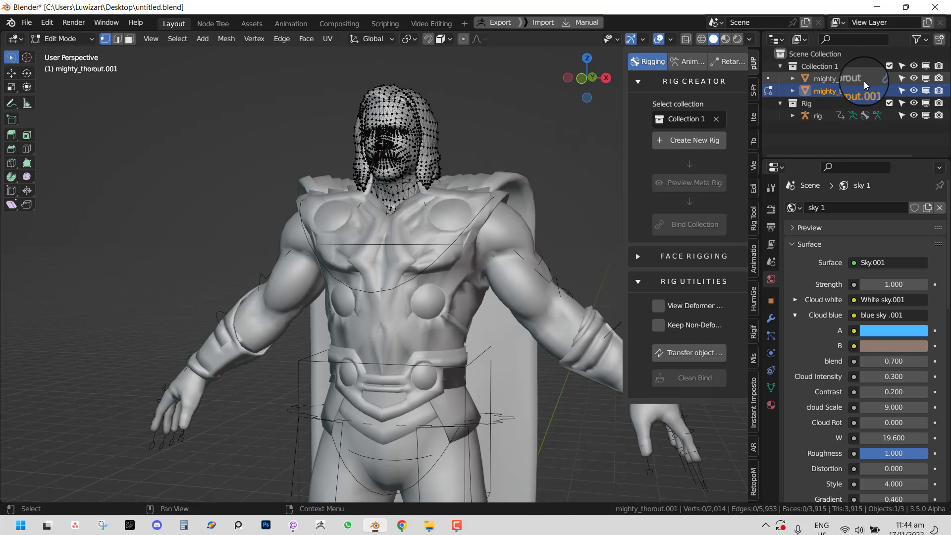
scroll(455, 274, "down", 2)
key("Tab")
- On the body mesh, select both hands' and the feet vertices in wireframe Edit Mode
right_click(481, 300)
key("Tab")
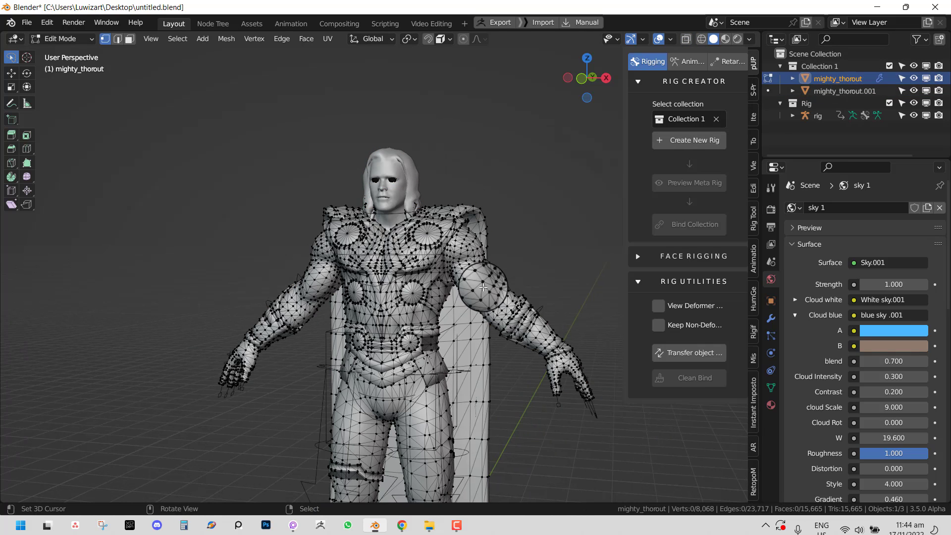
key("shift+z")
mouse_move(539, 352)
right_mouse_down("ctrl")
mouse_move(616, 322)
mouse_move(505, 475)
right_mouse_up("ctrl")
left_click_drag(506, 476, 497, 459, "ctrl")
mouse_move(278, 362)
left_mouse_down("ctrl")
mouse_move(215, 329)
mouse_move(275, 443)
left_mouse_up("ctrl")
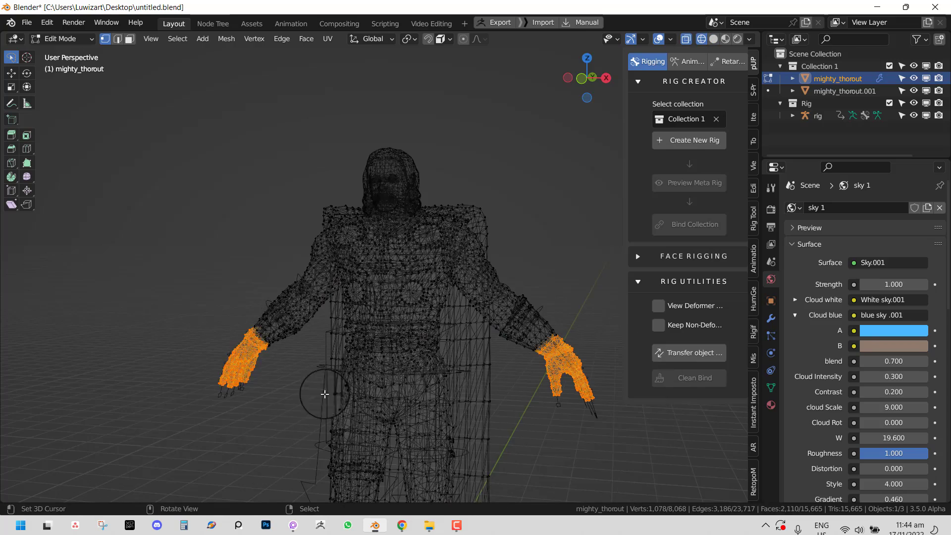
scroll(342, 359, "down", 2)
mouse_move(424, 372)
middle_mouse_down()
mouse_move(392, 367)
mouse_move(365, 376)
mouse_move(358, 349)
middle_mouse_up()
mouse_move(388, 343)
left_mouse_down("ctrl")
mouse_move(396, 423)
mouse_move(431, 387)
left_mouse_up("ctrl")
key("Tab")
- Recheck vertex selections on the upper head and the body mesh in Edit Mode
middle_click_drag(382, 87, 428, 281, "shift")
right_click(408, 242)
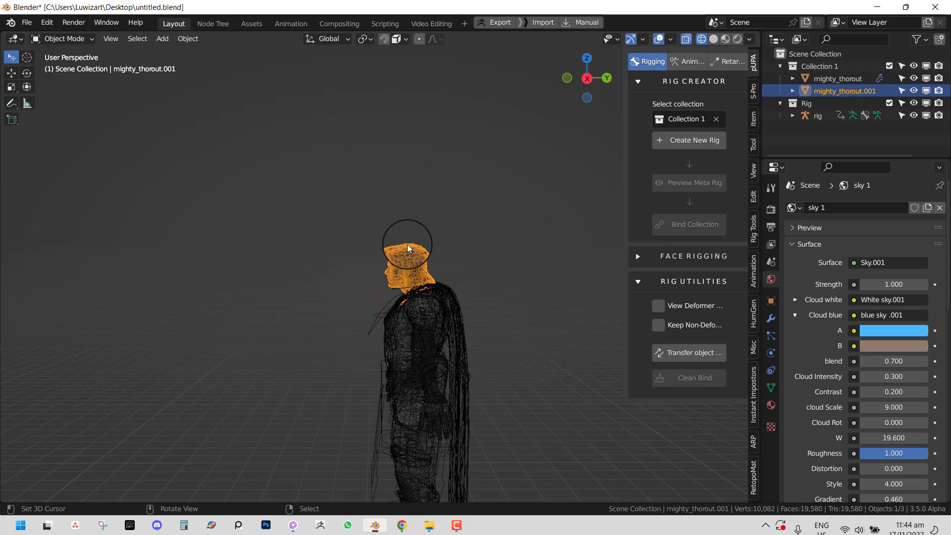
key("Tab")
scroll(481, 247, "up", 3)
mouse_move(504, 244)
left_mouse_down("ctrl")
mouse_move(416, 268)
mouse_move(492, 167)
left_mouse_up("ctrl")
key("Tab")
scroll(477, 288, "down", 2)
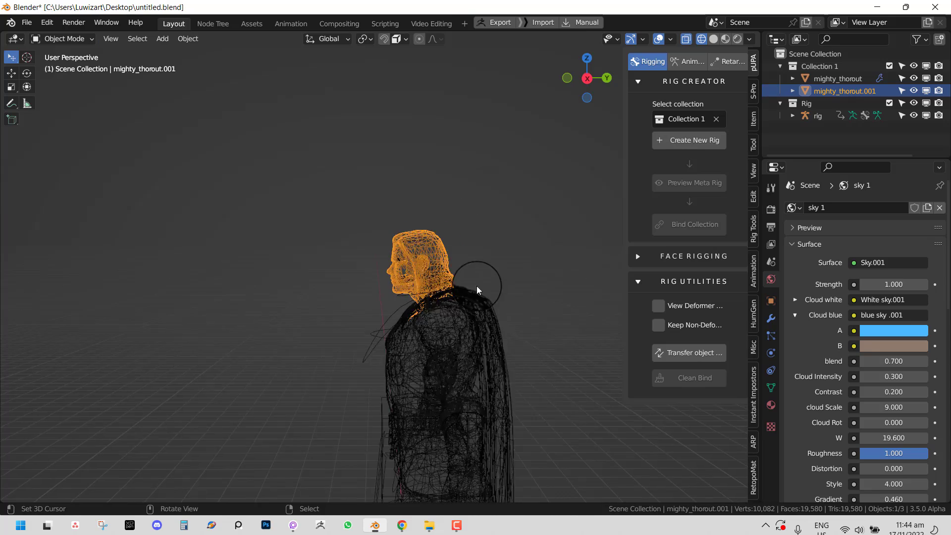
middle_click_drag(447, 358, 454, 293, "shift")
right_click(446, 252)
key("Tab")
key("Tab")
right_click(425, 197)
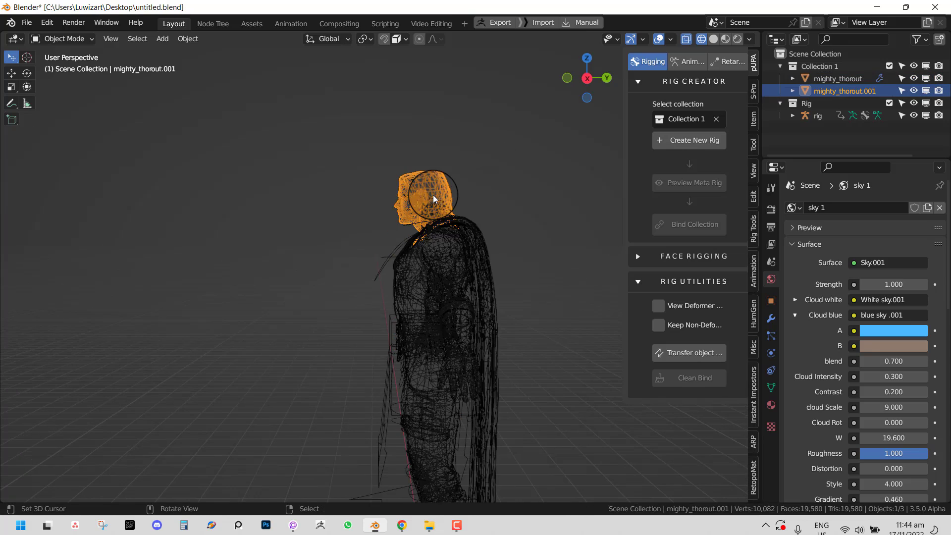
key("Tab")
key("Tab")
- Join the head object back into the body mesh with Ctrl+J and select the rig
middle_click_drag(469, 211, 527, 238)
right_click(530, 250, "shift")
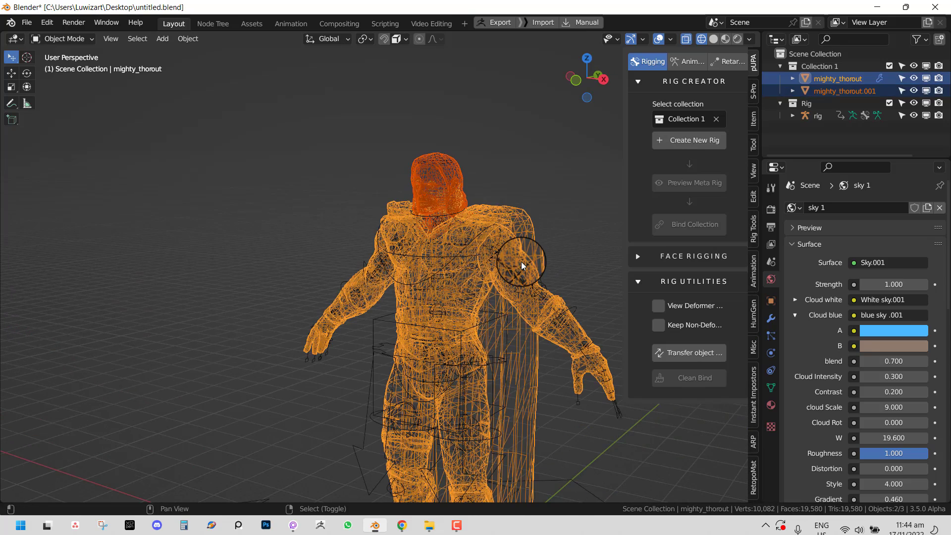
key("ctrl+j")
key("shift+z")
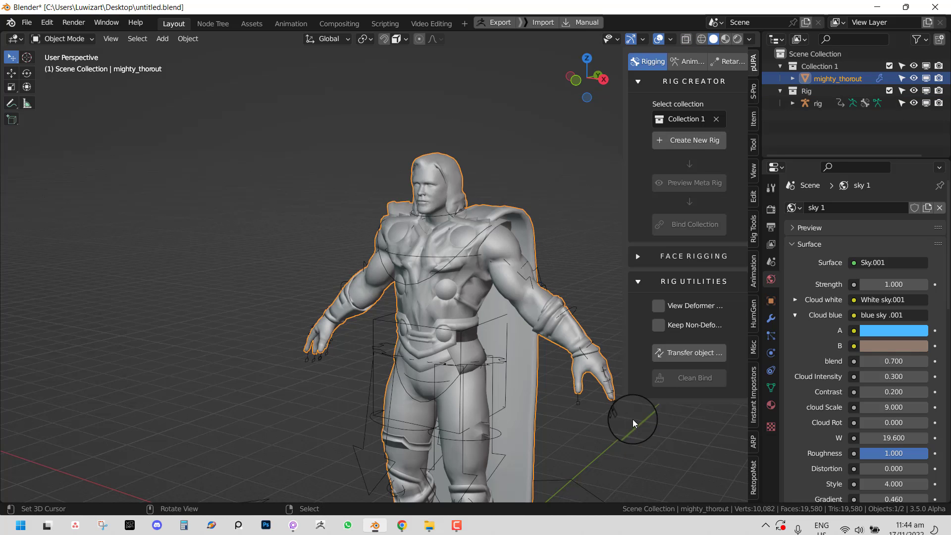
right_click(625, 415)
- Box-deselect the head vertices on the body mesh, then reselect the rig
right_click(599, 386)
key("Tab")
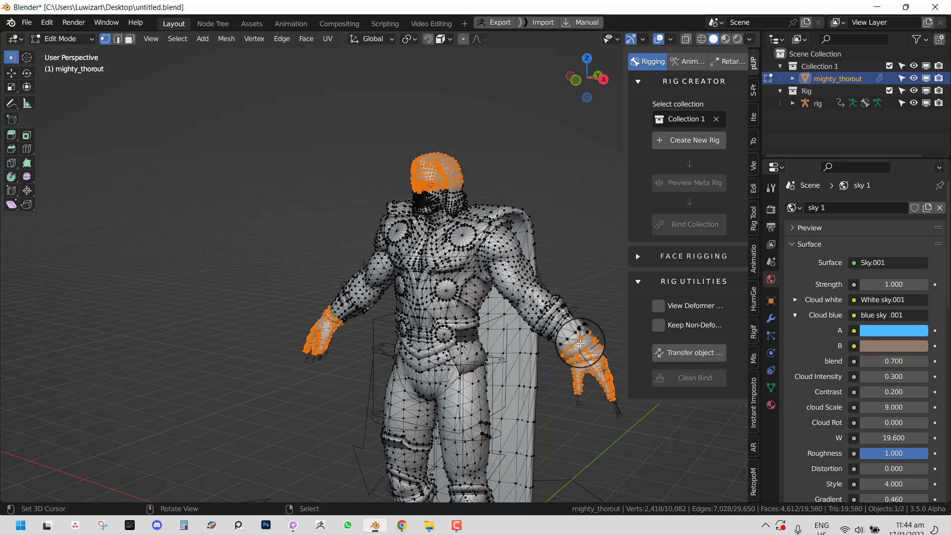
key("shift+z")
key("b")
middle_click_drag(398, 135, 478, 215)
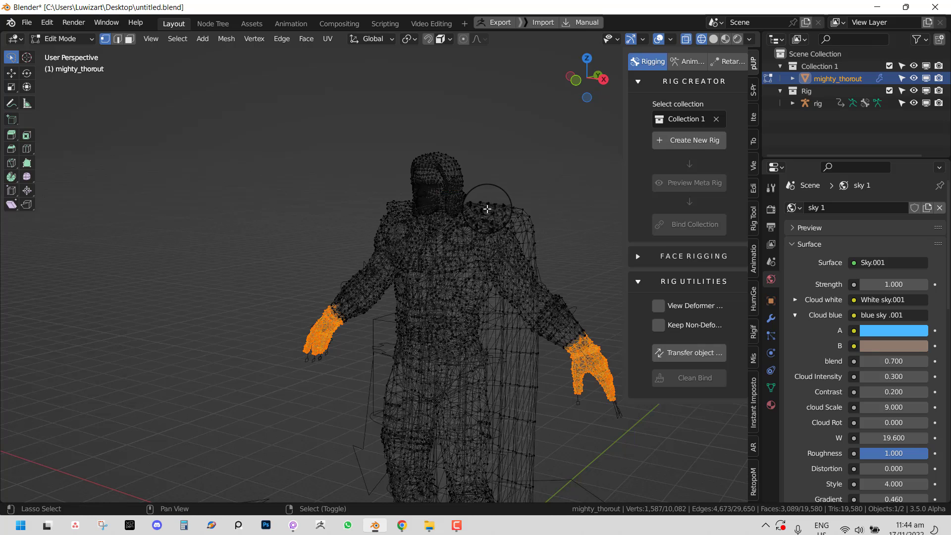
key("shift+z")
key("Tab")
right_click(619, 416)
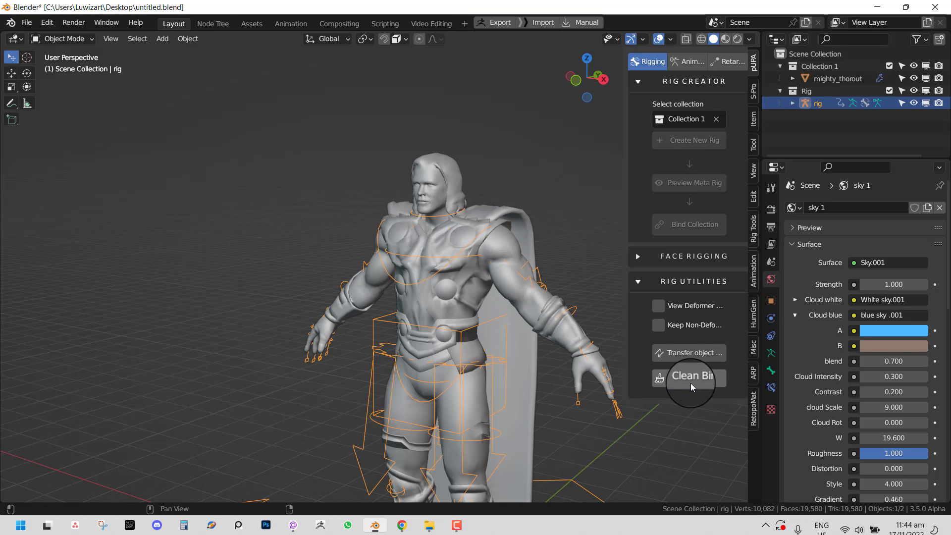
- Select the rig together with the body mesh and switch the rig into Pose Mode
right_click(439, 384, "shift")
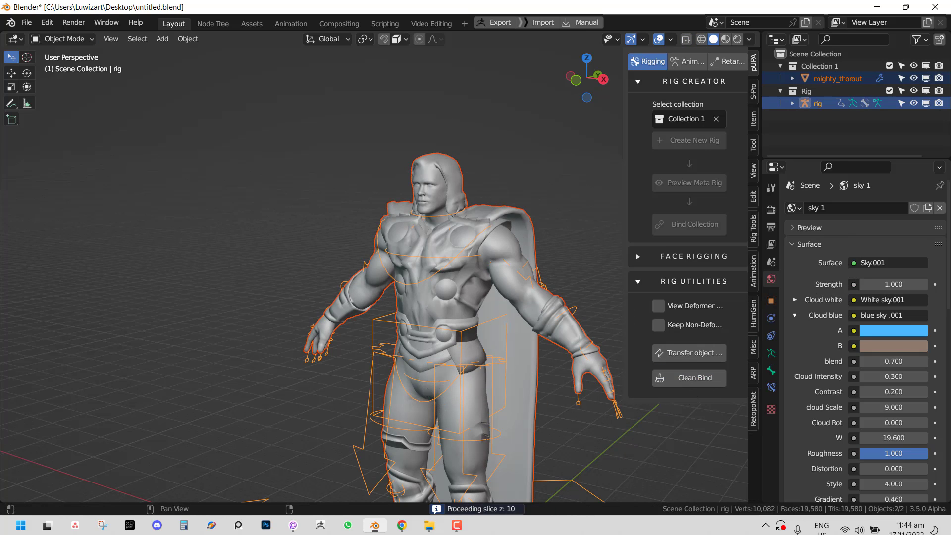
left_click(391, 287)
middle_click_drag(463, 339, 337, 252, "shift")
scroll(448, 269, "up", 1)
middle_click_drag(448, 270, 471, 280, "shift")
key("ctrl+Tab")
- Test deformation by scaling the left index finger and moving the left hand, cancelling both
right_click(475, 281)
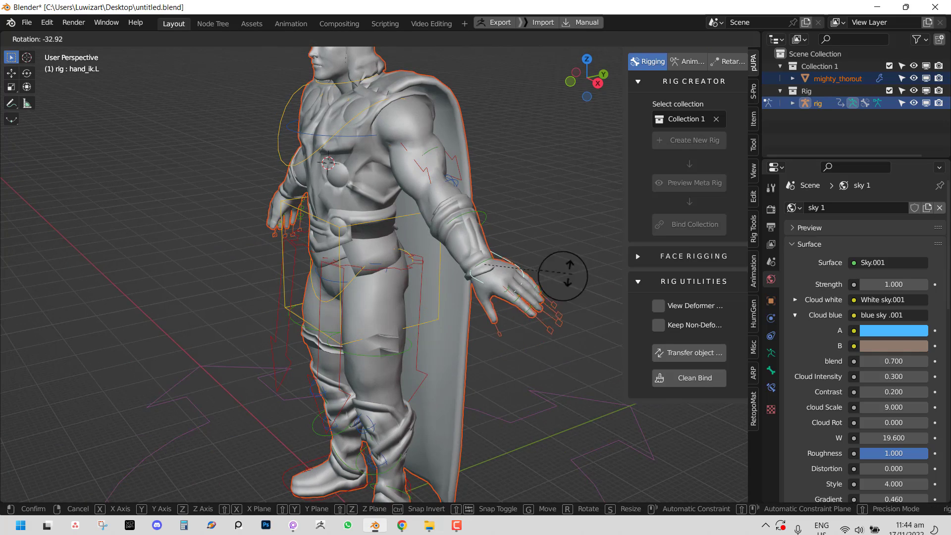
scroll(548, 323, "up", 2)
right_click(531, 365)
key("s")
right_click(554, 377)
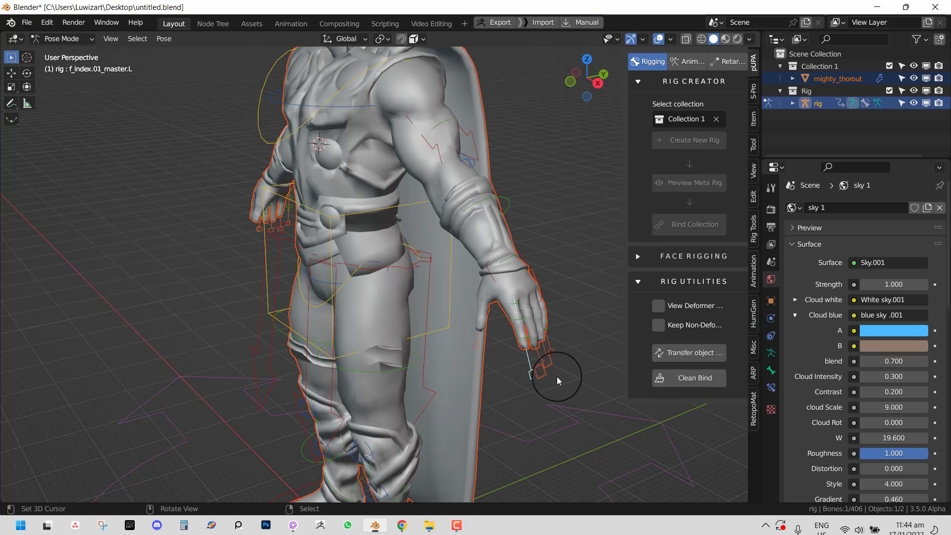
middle_click_drag(557, 376, 564, 426)
right_click(528, 429)
key("KP_1")
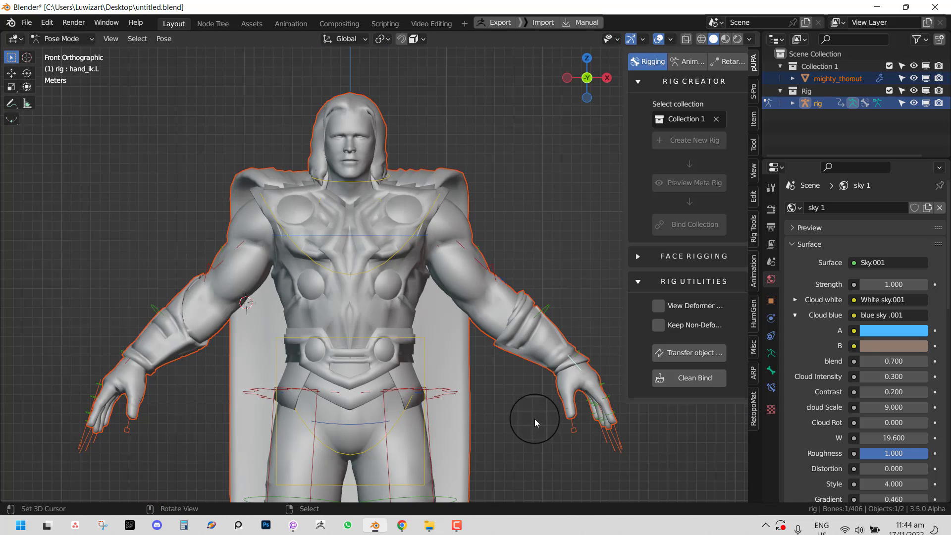
key("g")
right_click(515, 138)
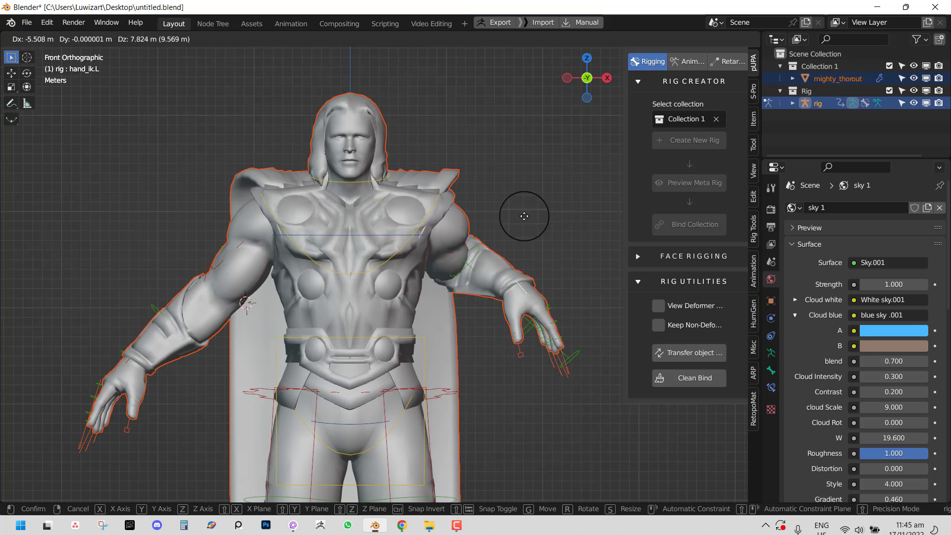
- Rotate the chest and torso bones to test deformation, cancelling back to rest pose
right_click(410, 233)
key("r")
right_click(450, 328)
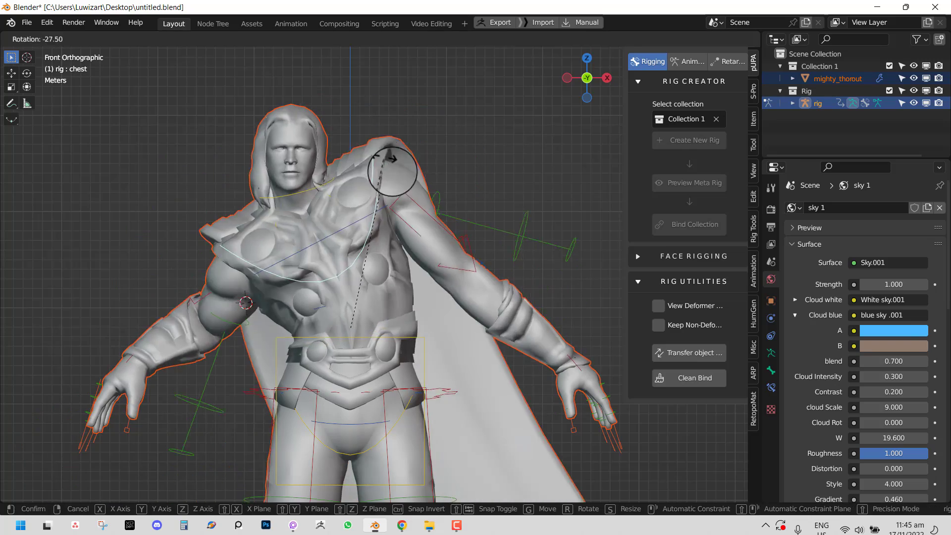
right_click(392, 335)
key("r")
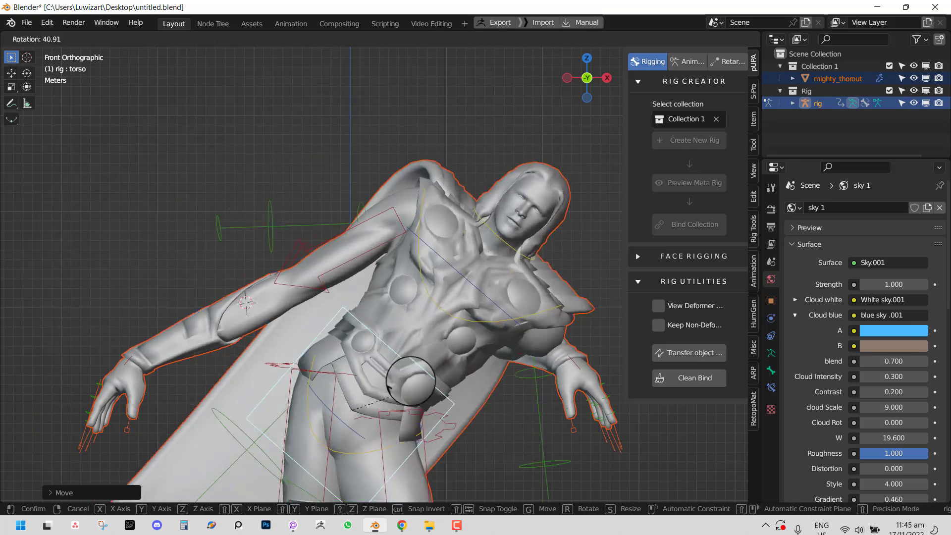
right_click(451, 318)
scroll(454, 318, "down", 2)
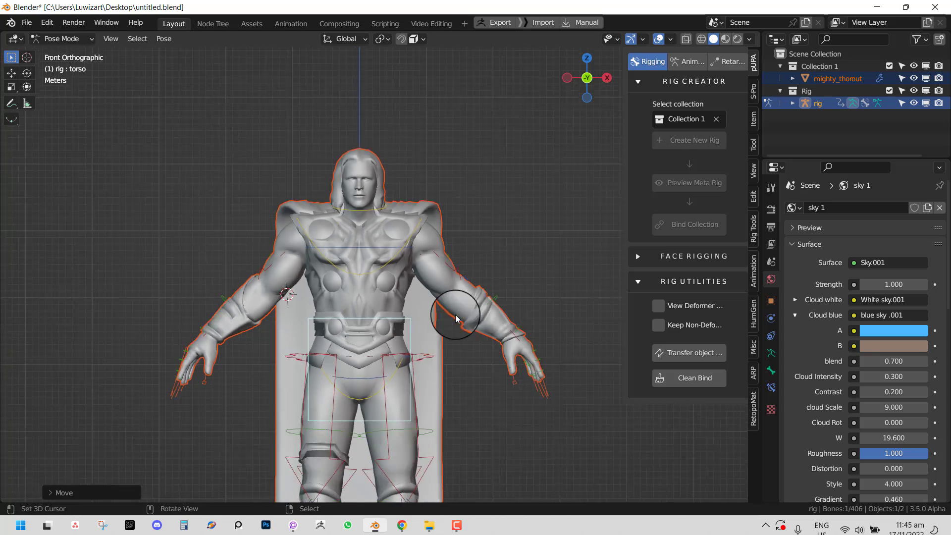
middle_click_drag(460, 318, 525, 336)
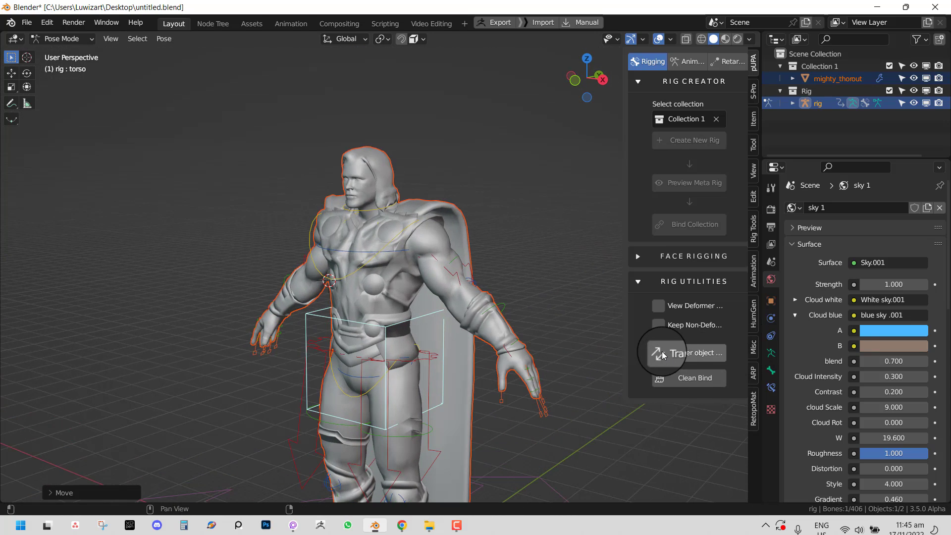
middle_click_drag(440, 284, 447, 483)
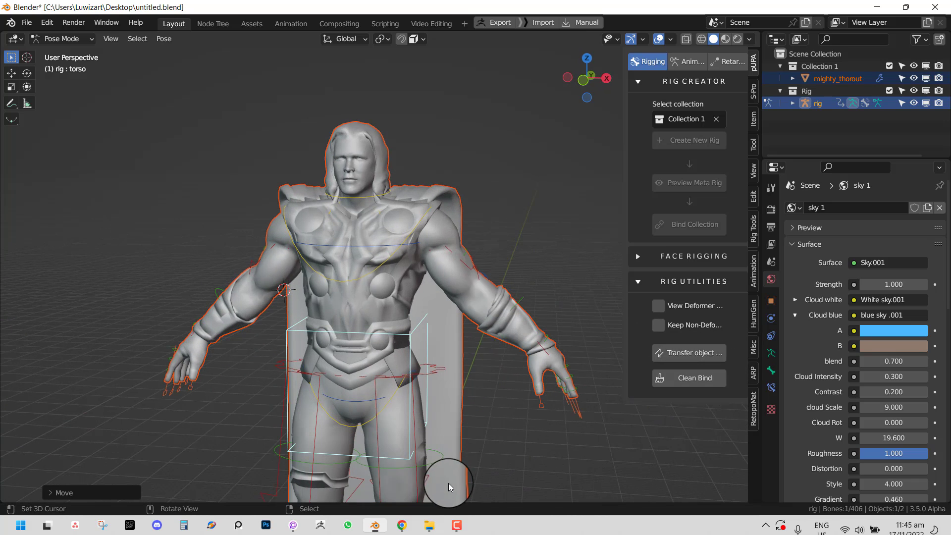
- Close the current file without saving and open untitled2.blend
key("ctrl+q")
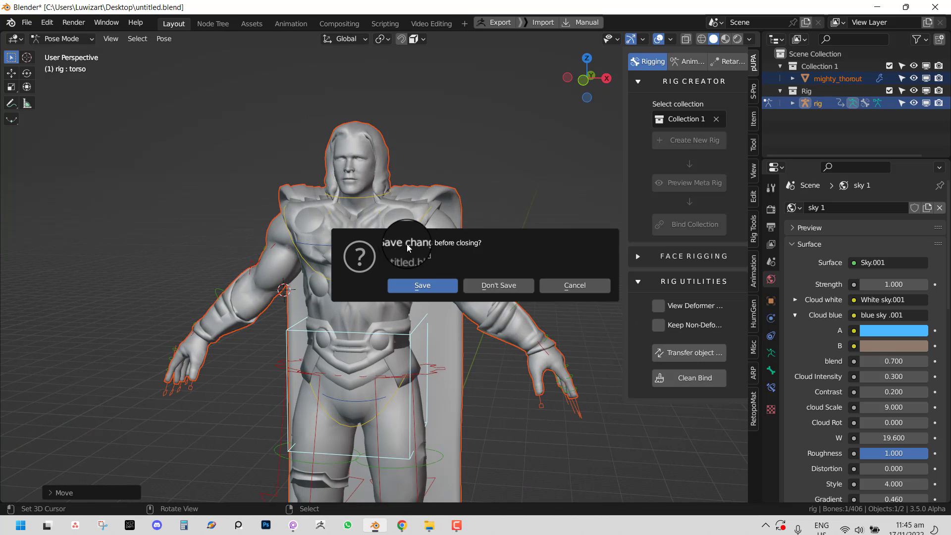
left_click(477, 287)
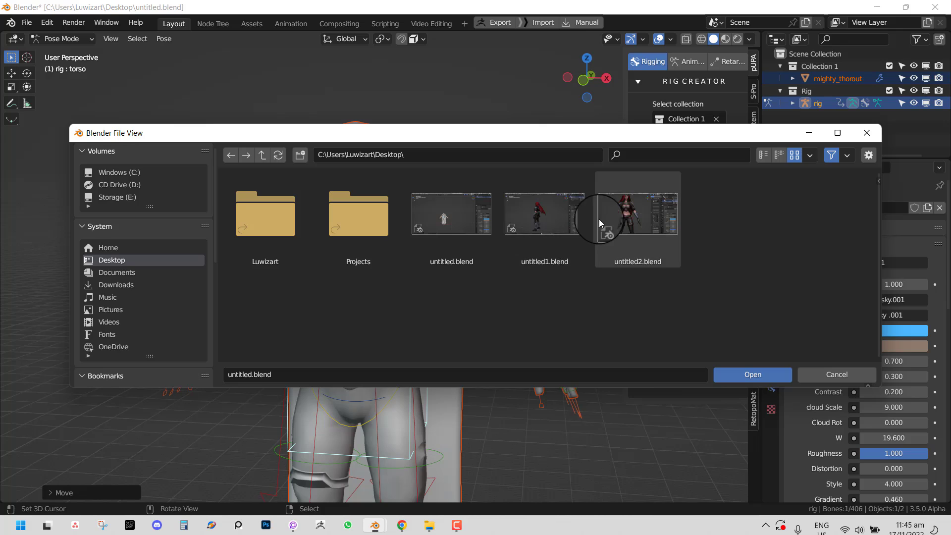
left_click(619, 220)
double_click(618, 216)
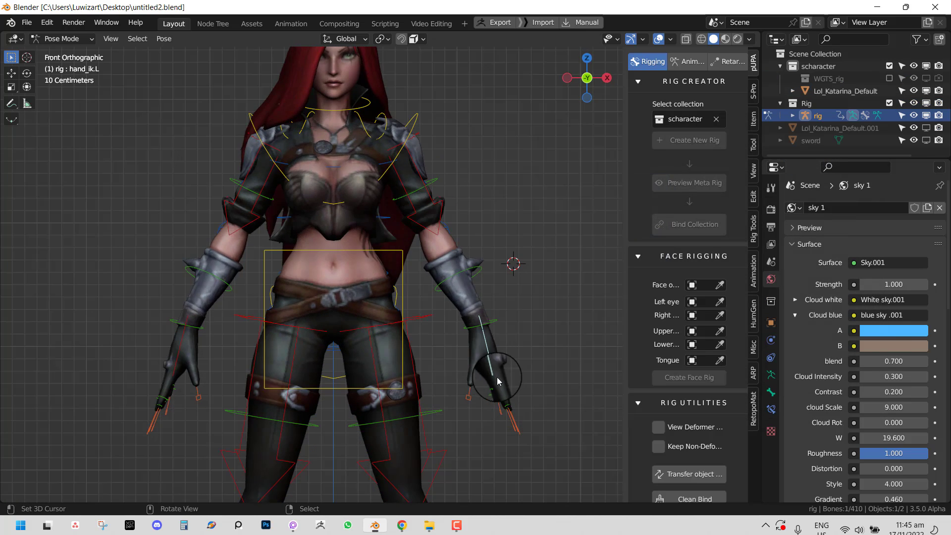
- Unhide the sword, select it in Object Mode, and show the Transfer object weight settings
middle_click_drag(498, 380, 470, 329)
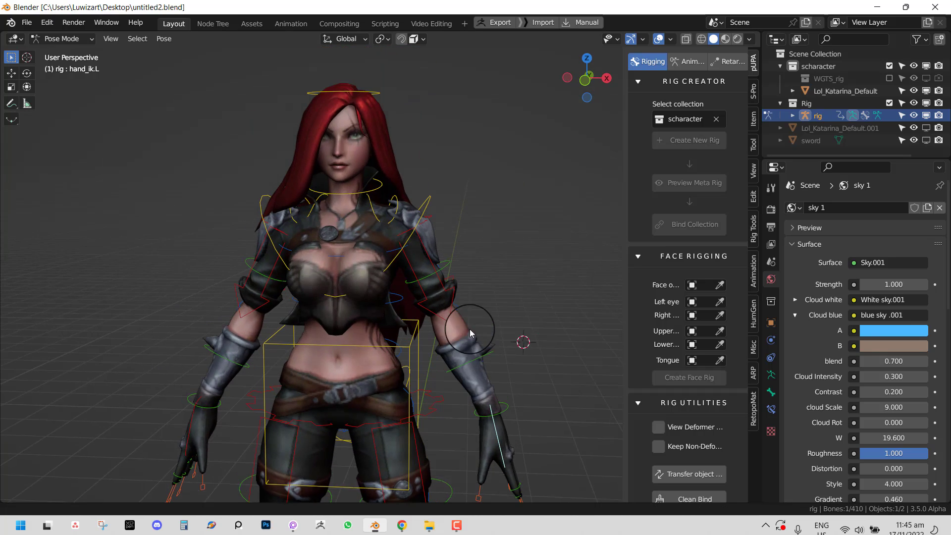
left_click(924, 130)
middle_click_drag(343, 292, 673, 262)
key("ctrl+Tab")
left_click(475, 179)
left_click(638, 256)
left_click(687, 361)
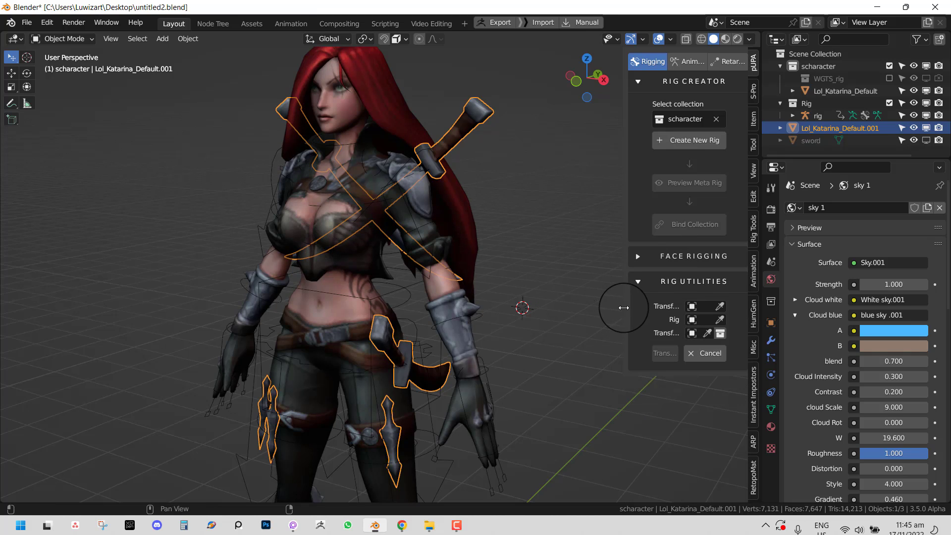
- Widen the rigging panel and inspect the body mesh's modifiers and vertex groups
left_click_drag(621, 308, 538, 277)
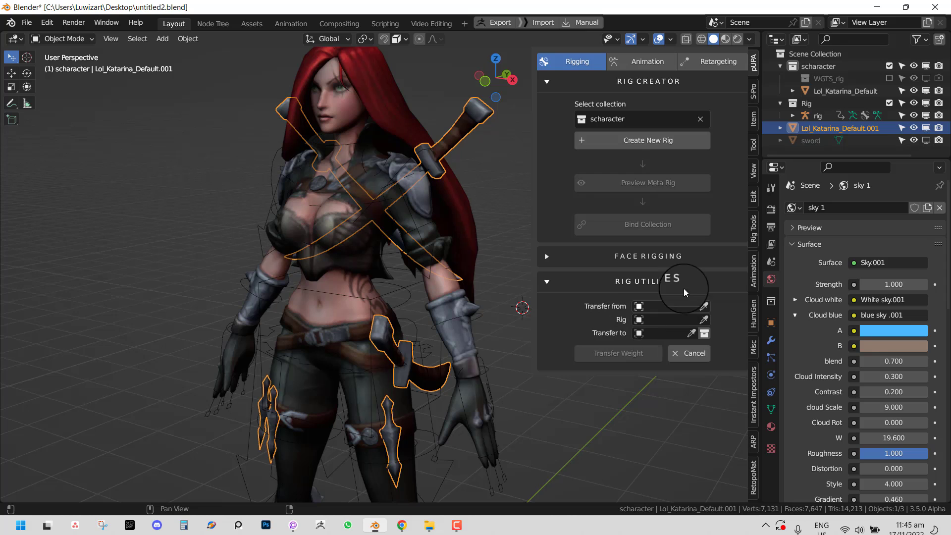
middle_click_drag(380, 243, 370, 316, "shift")
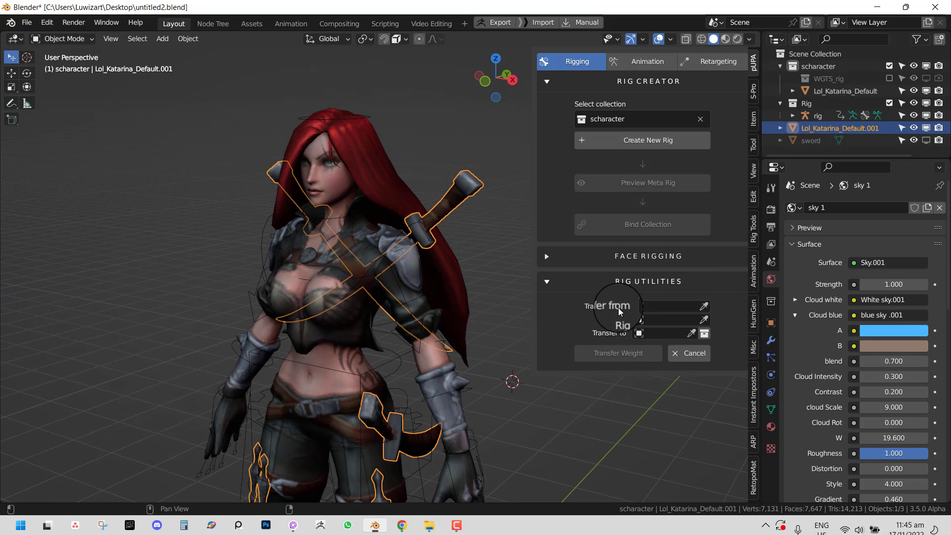
middle_click_drag(325, 294, 362, 295)
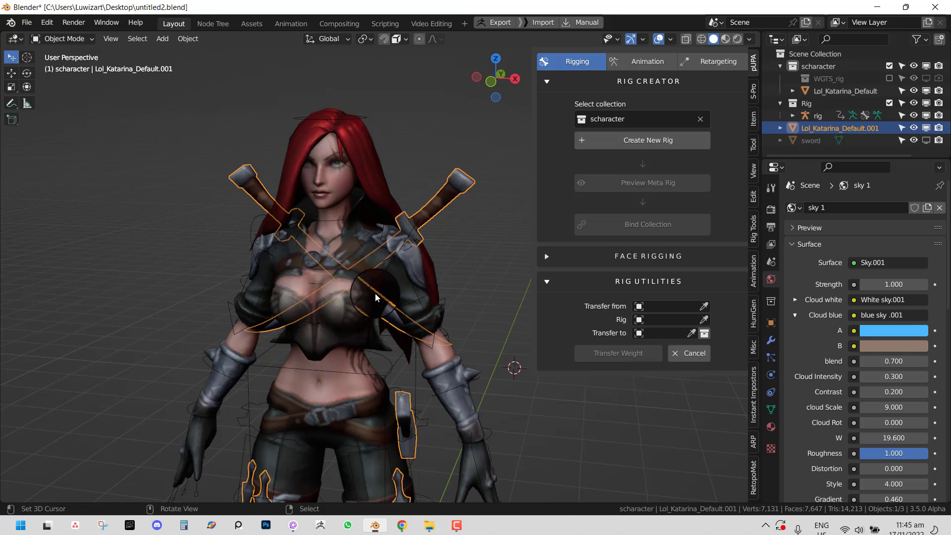
left_click(391, 276)
left_click(421, 257)
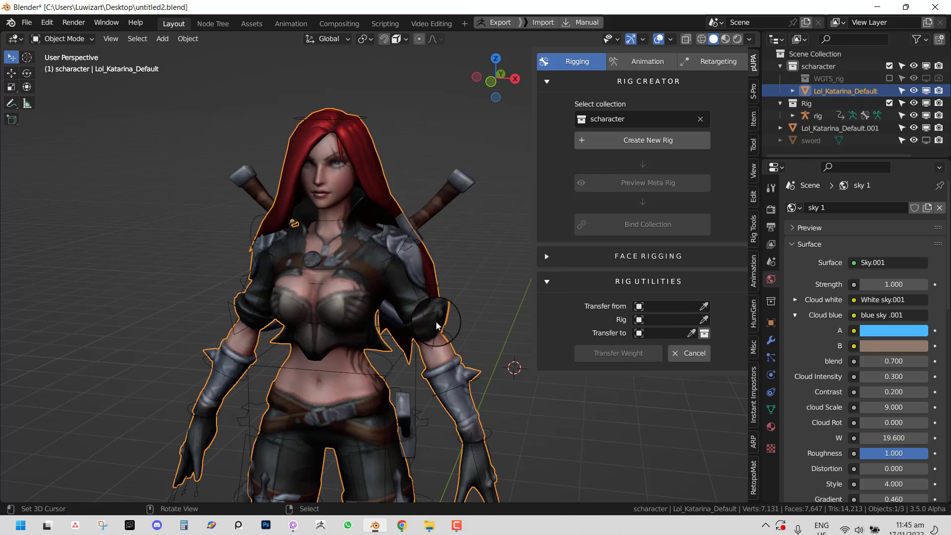
left_click(774, 341)
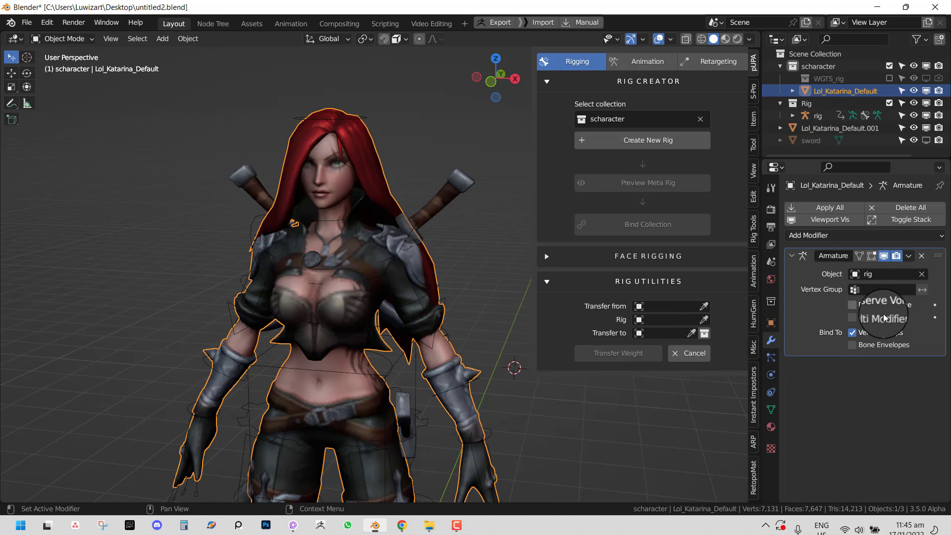
left_click(770, 408)
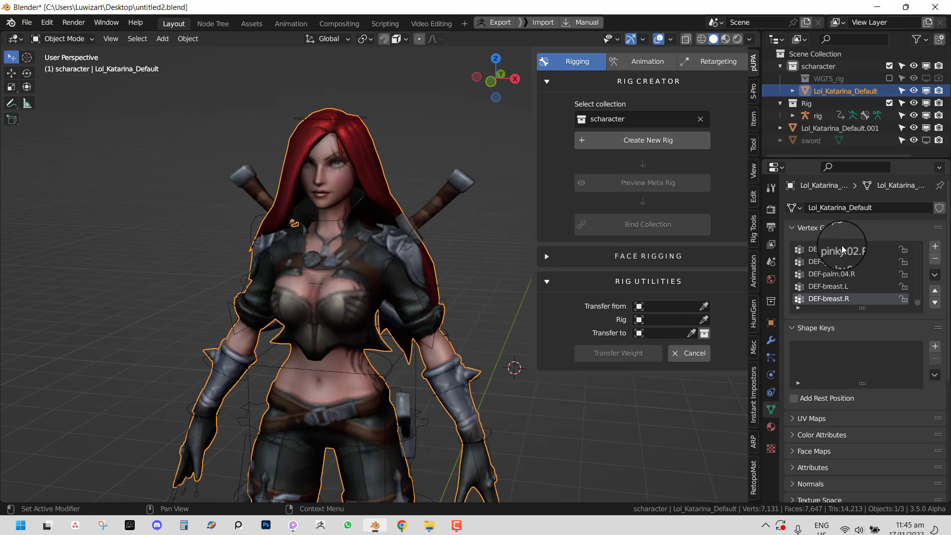
- Set Transfer from to the character body mesh, undoing an accidental move
left_click(451, 195)
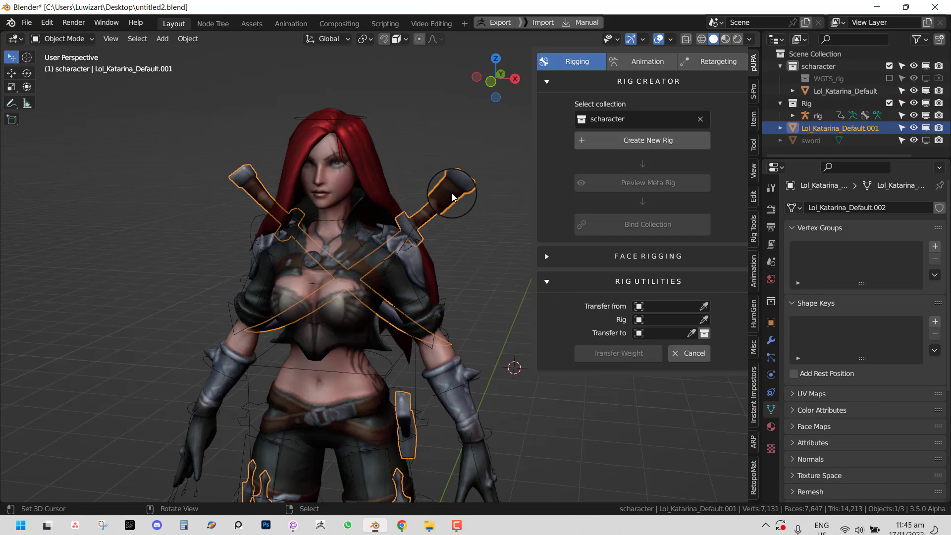
middle_click_drag(423, 205, 397, 220)
scroll(357, 206, "up", 2)
scroll(432, 195, "down", 3)
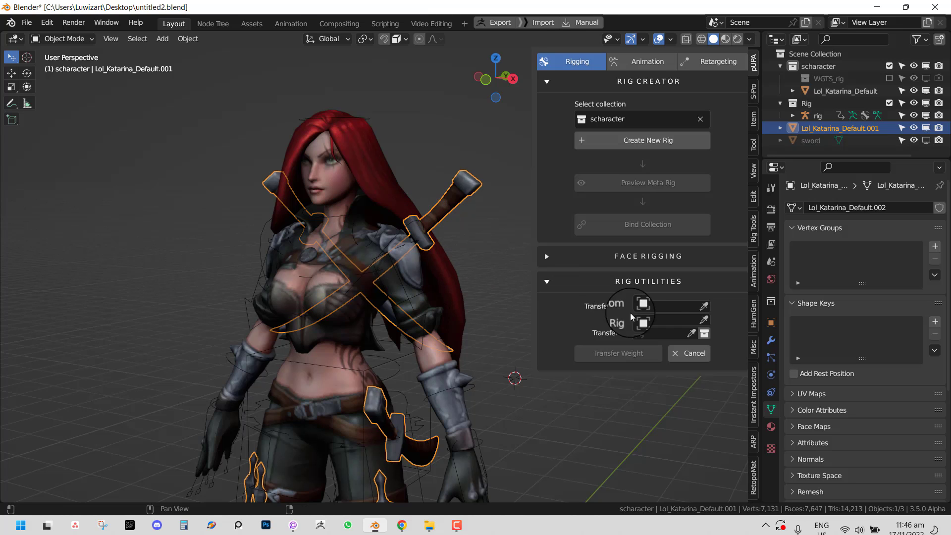
left_click(705, 307)
left_click(376, 242)
right_click(376, 243)
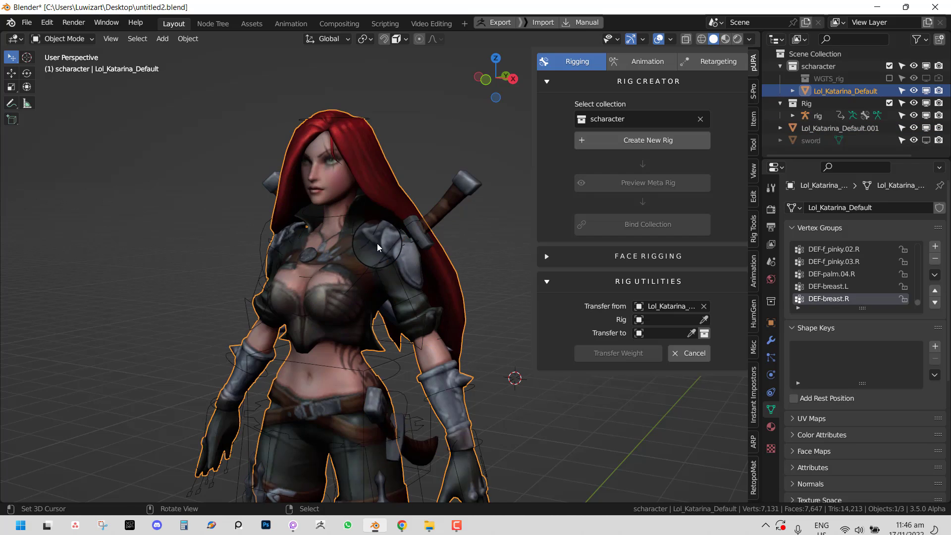
key("g")
left_click(393, 201)
key("ctrl+z")
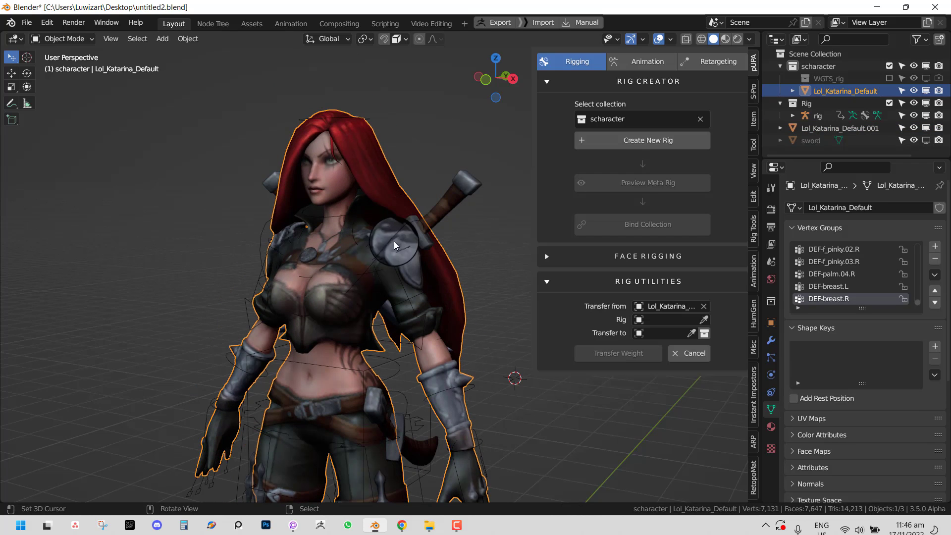
- Recheck the body mesh's modifiers and reselect the sword mesh
right_click(454, 202)
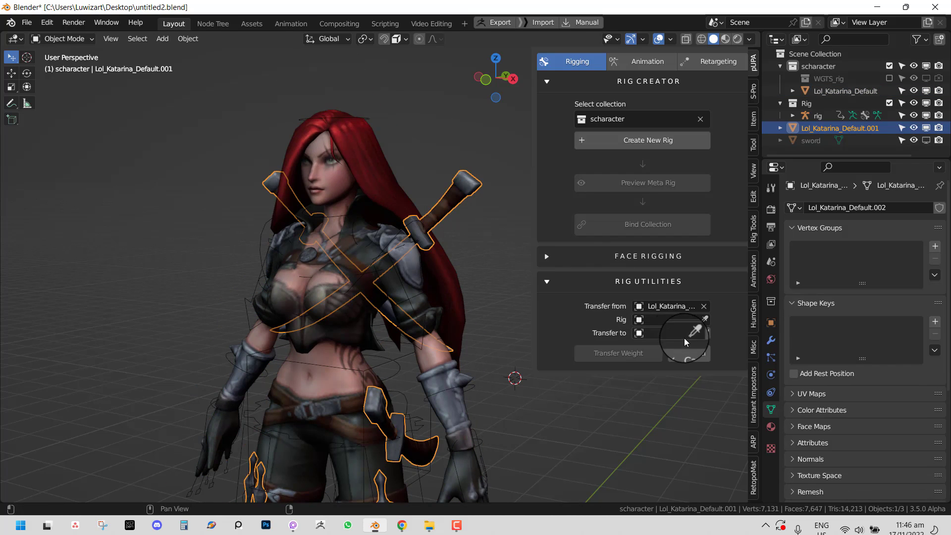
middle_click_drag(501, 322, 438, 326)
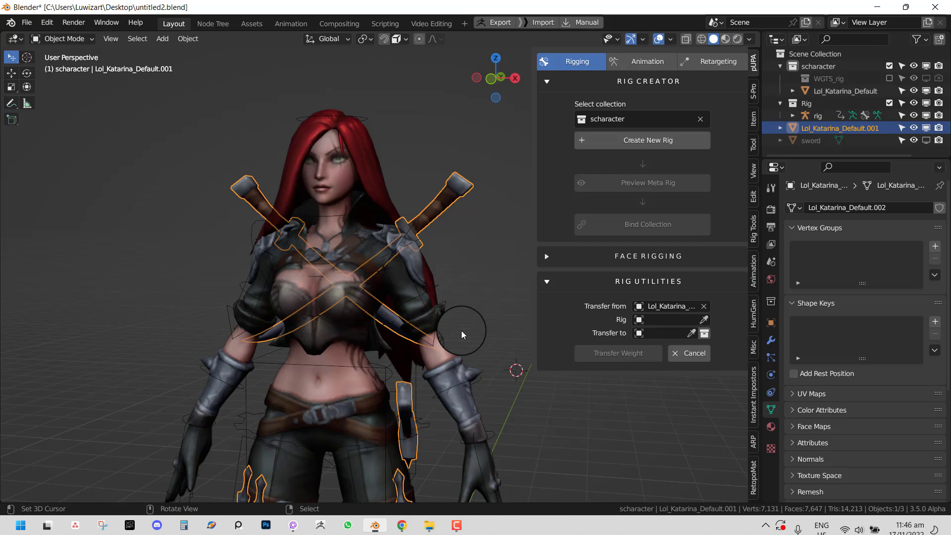
left_click(418, 285)
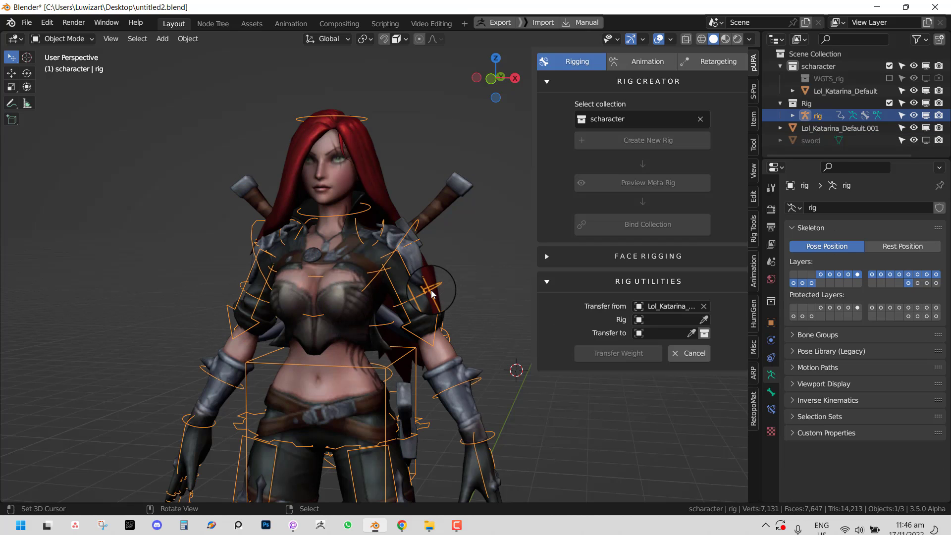
left_click(416, 266)
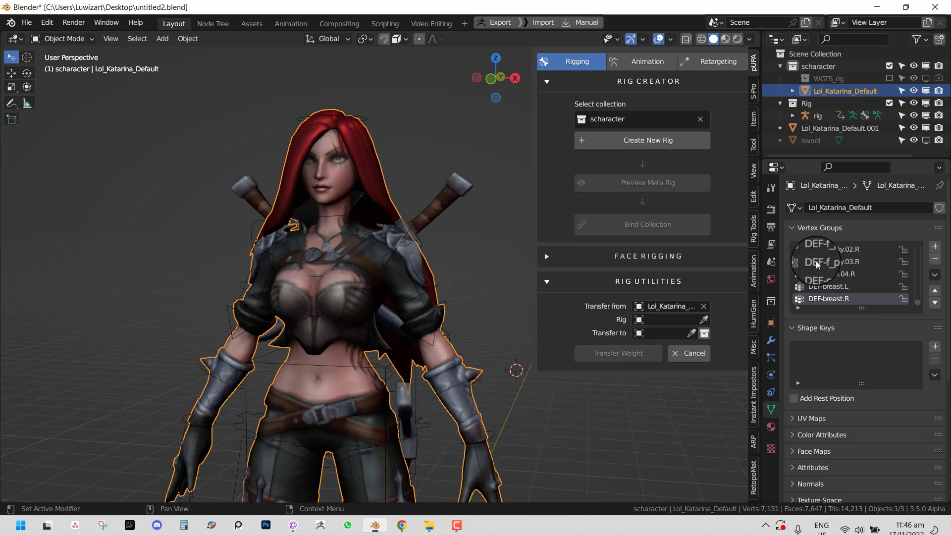
left_click(771, 340)
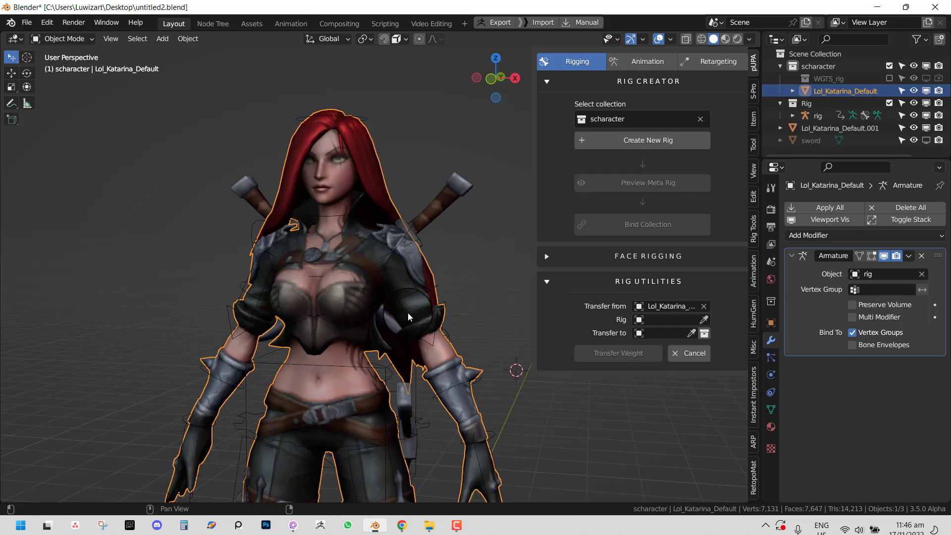
left_click(434, 227)
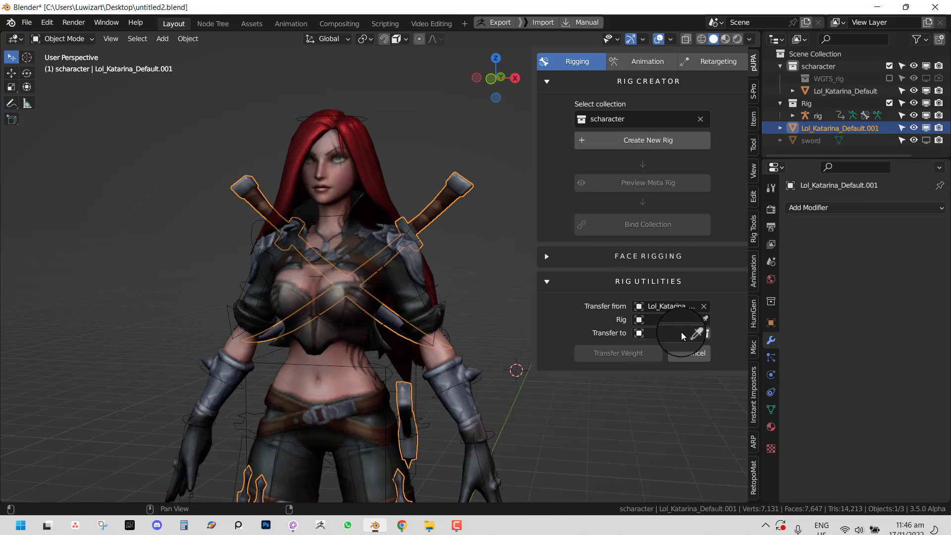
- Set the transfer's Rig field to rig, then reselect the sword mesh
left_click(703, 320)
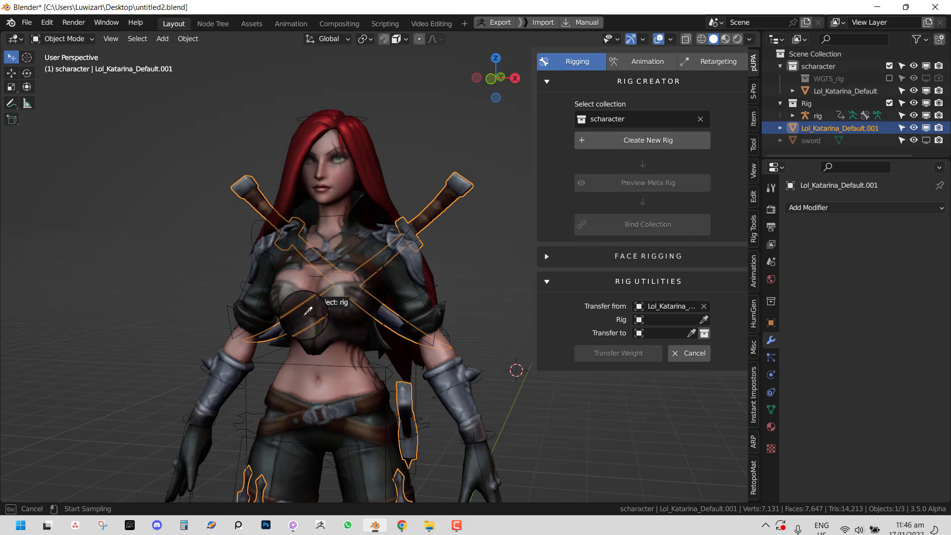
left_click(228, 310)
middle_click_drag(345, 323, 323, 328)
scroll(323, 329, "up", 1)
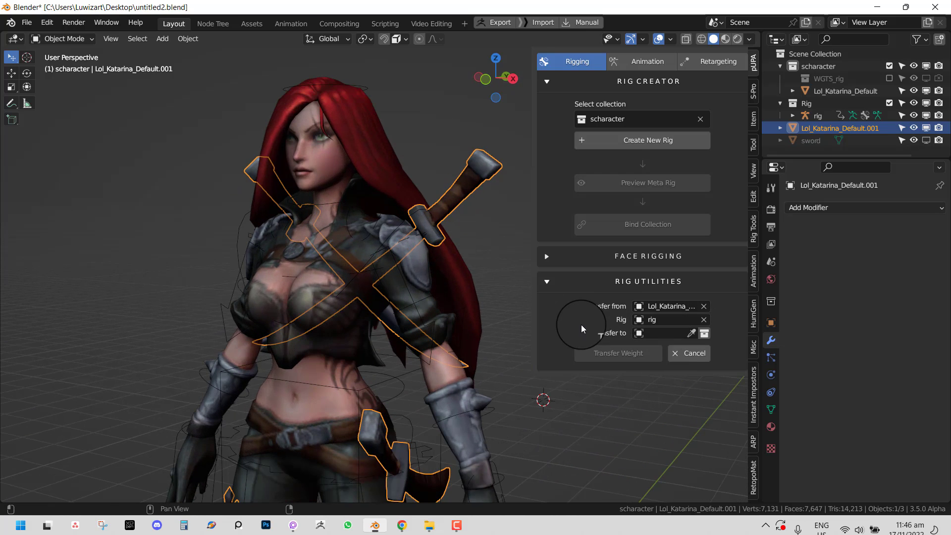
middle_click_drag(364, 233, 410, 226)
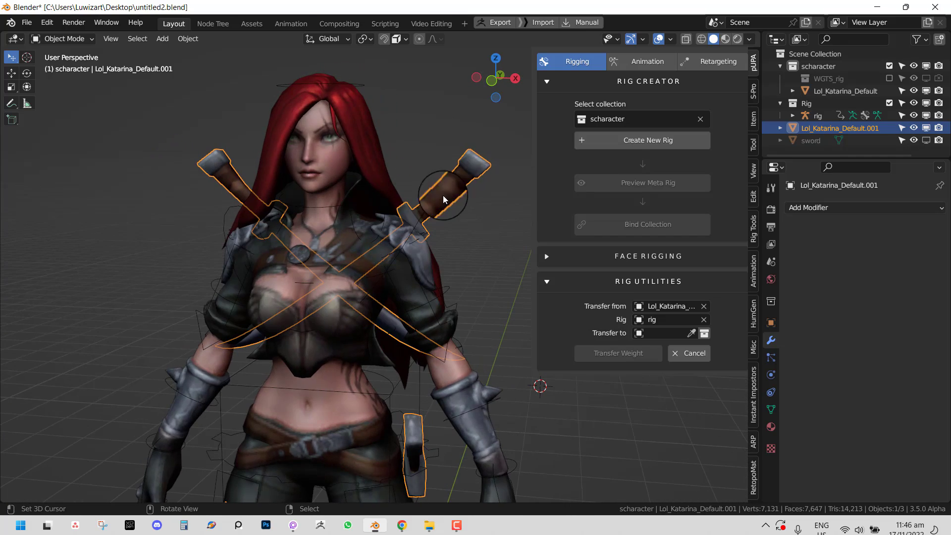
left_click(409, 267)
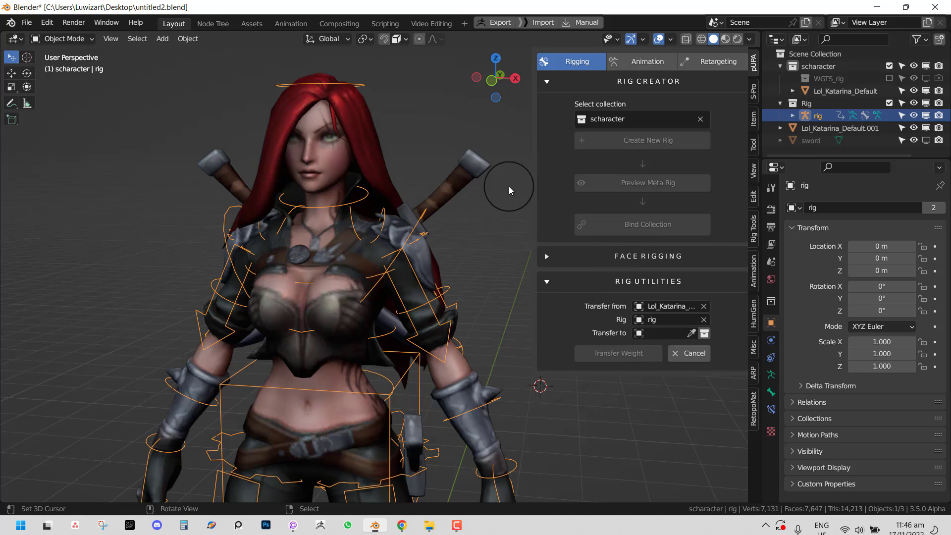
left_click(462, 177)
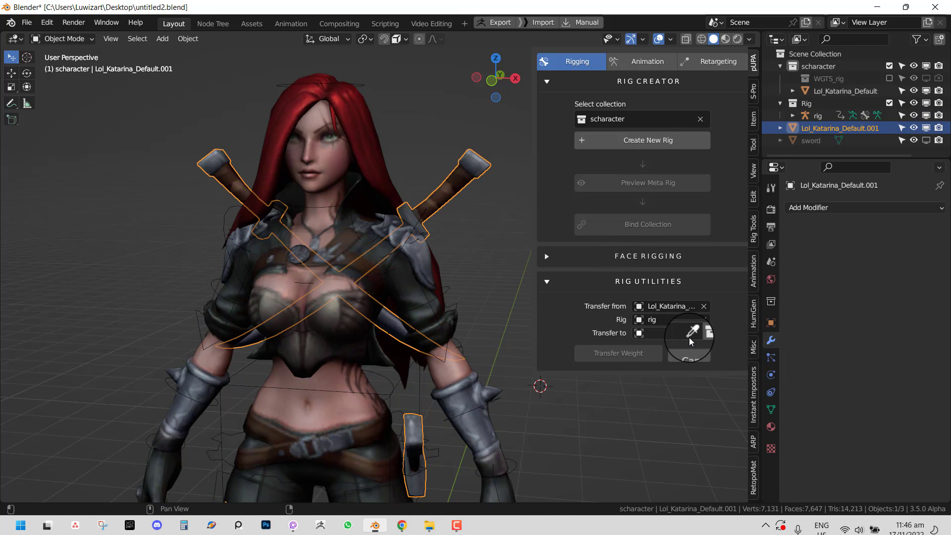
- Set Transfer to the sword mesh, leaving the collection toggle off
left_click(689, 331)
left_click(461, 153)
middle_click_drag(468, 213, 443, 215)
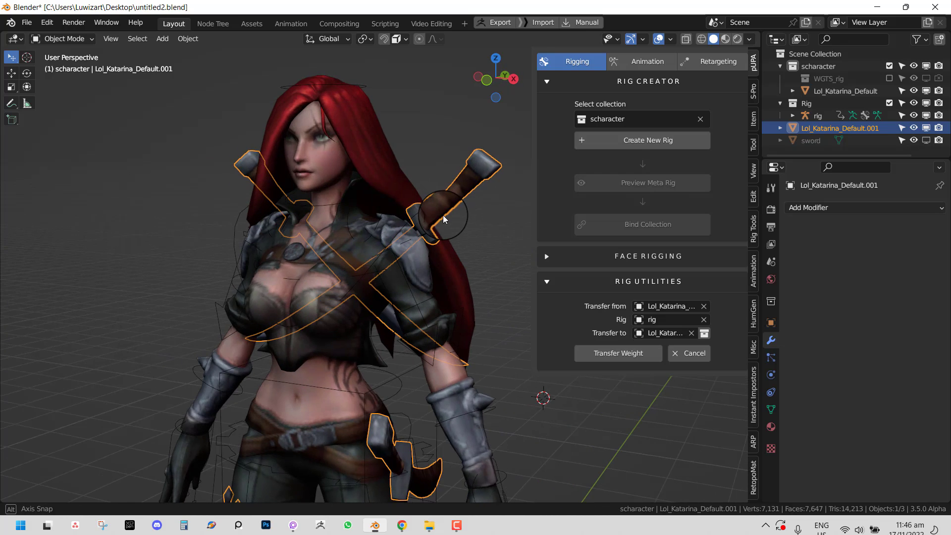
left_click(704, 334)
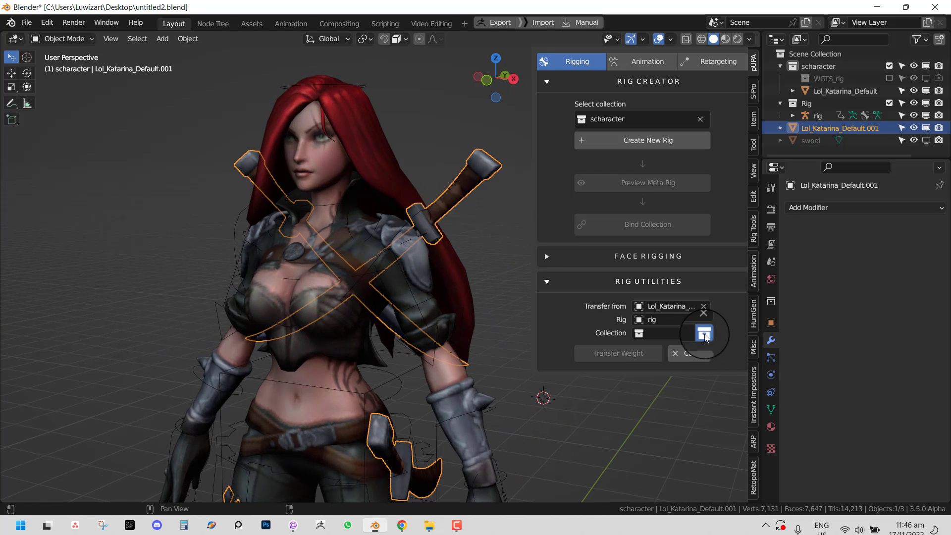
middle_click_drag(275, 333, 501, 316)
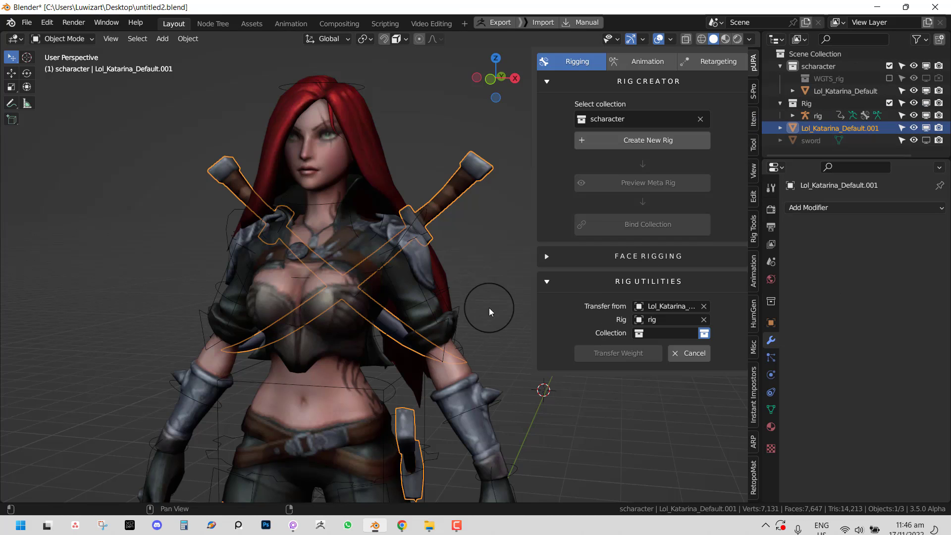
left_click(703, 342)
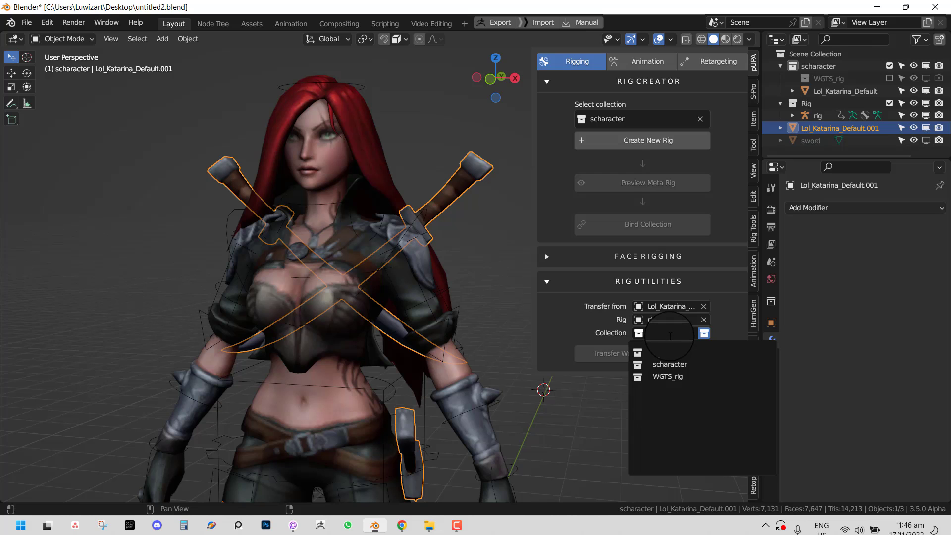
middle_click_drag(386, 290, 379, 296)
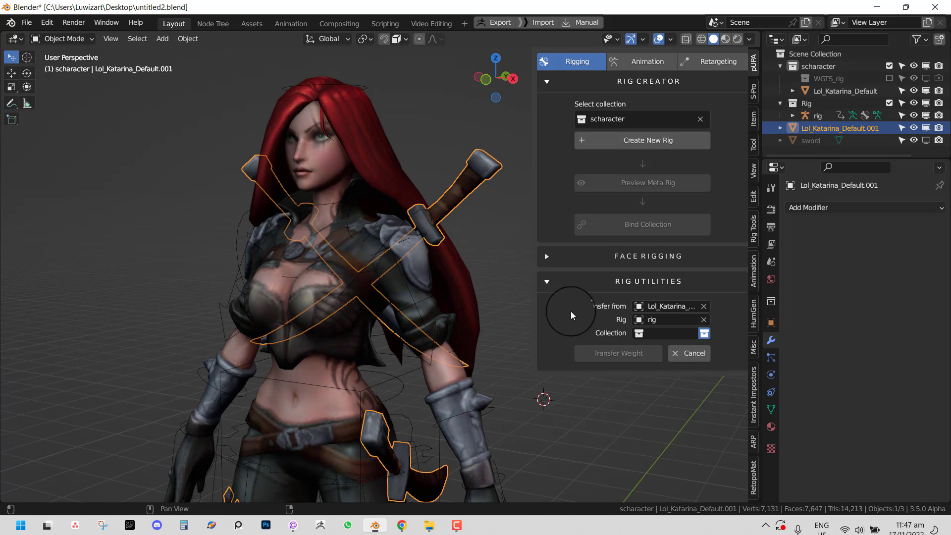
left_click(704, 334)
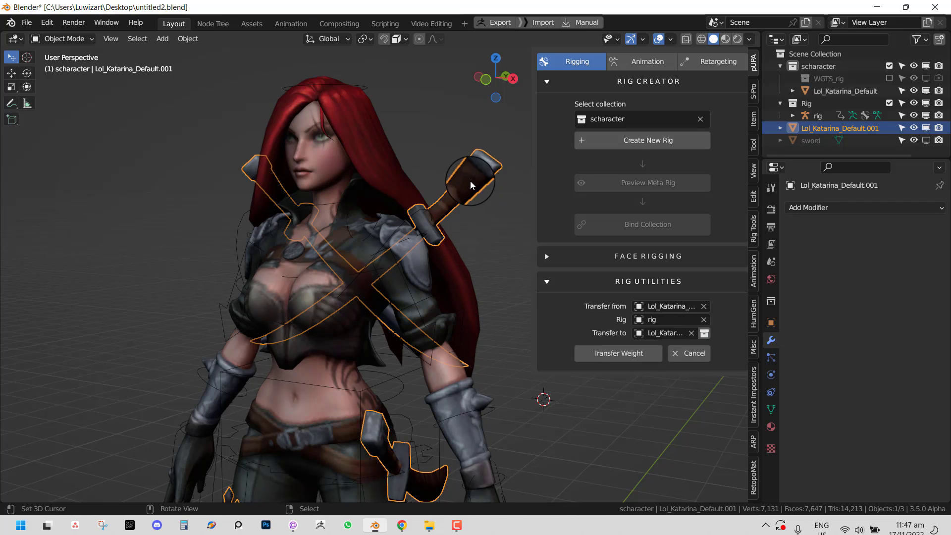
- Transfer the body's weights onto the sword and toggle the armature modifier's edit-mode display
left_click(614, 357)
middle_click_drag(425, 263, 473, 196)
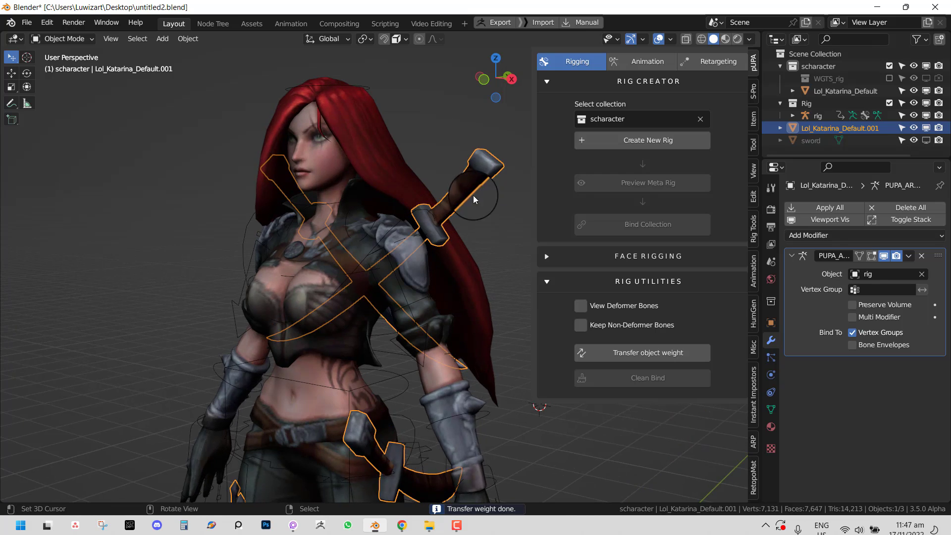
left_click(869, 257)
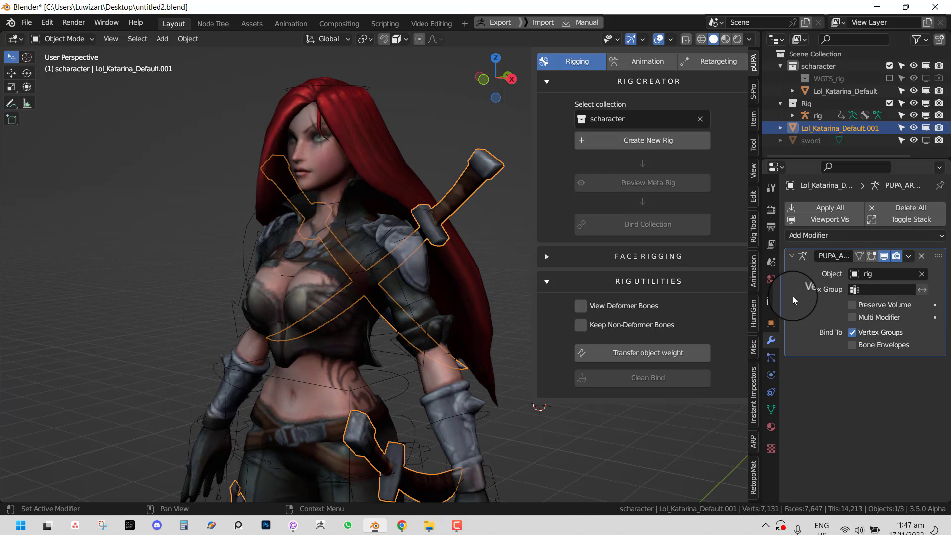
- Show the sword mesh's DEF vertex groups in the Object Data properties
left_click_drag(778, 291, 804, 291)
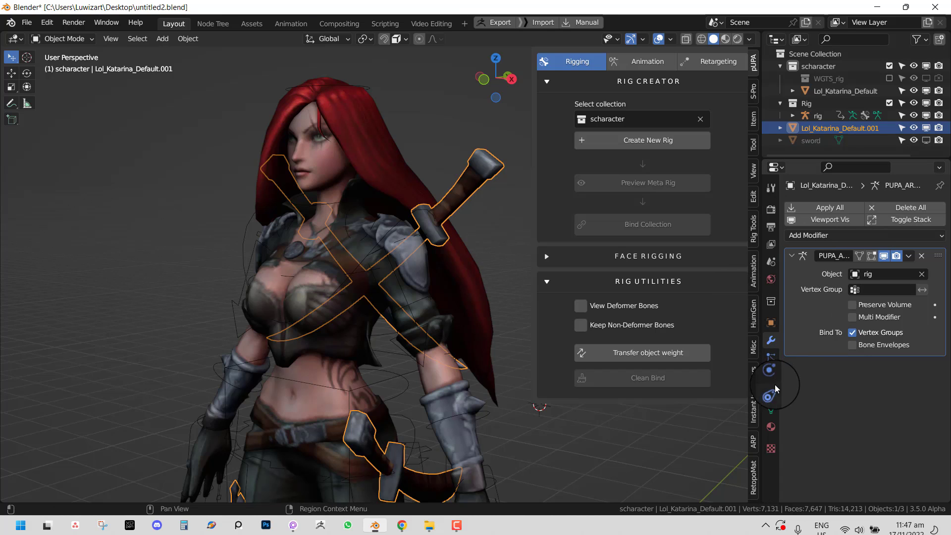
left_click(775, 412)
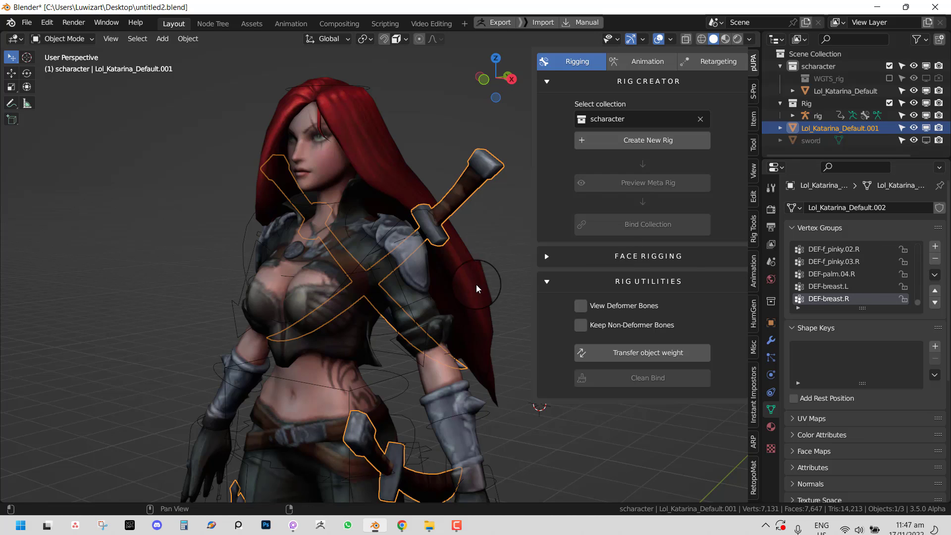
scroll(416, 326, "down", 2)
middle_click_drag(437, 396, 432, 398)
- Put the rig in Pose Mode and move the left hand IK control to a new position
right_click(459, 417)
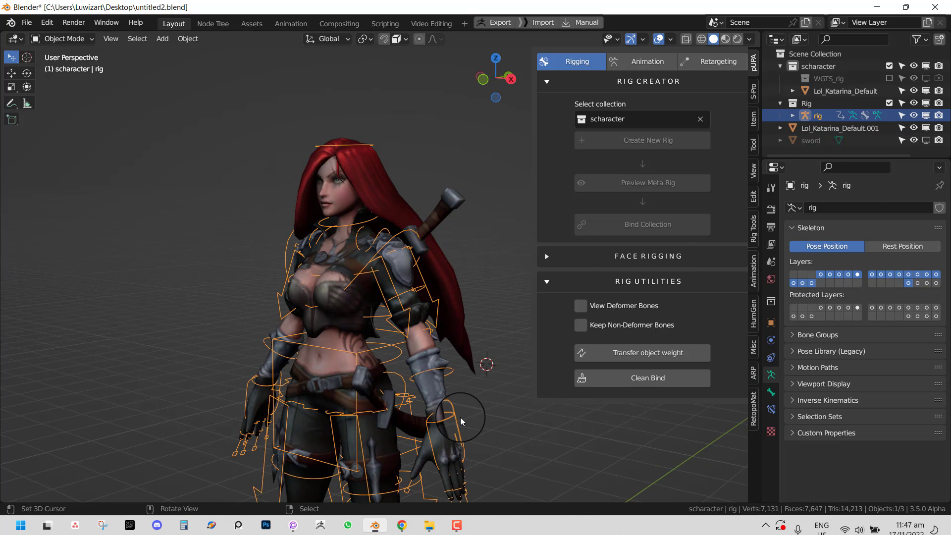
key("ctrl+Tab")
key("g")
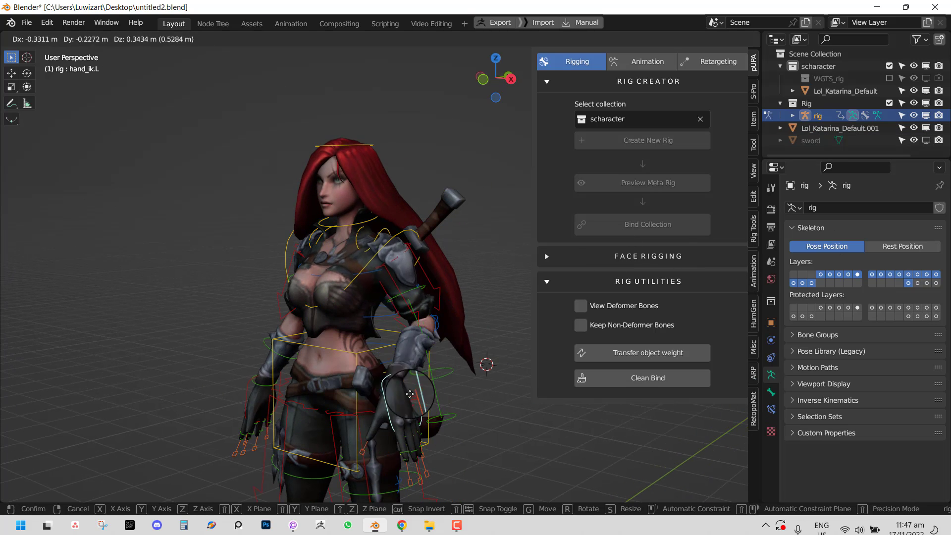
left_click(391, 307)
middle_click_drag(391, 306, 471, 261)
scroll(471, 262, "up", 2)
- Test-rotate the left shoulder, chest and torso bones, cancelling each rotation
right_click(390, 213)
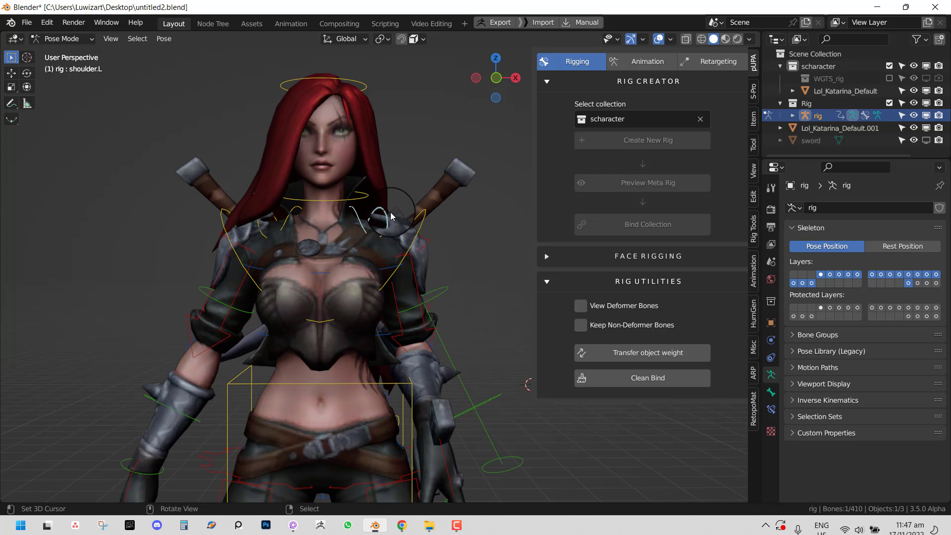
key("r")
right_click(418, 237)
right_click(386, 297)
key("r")
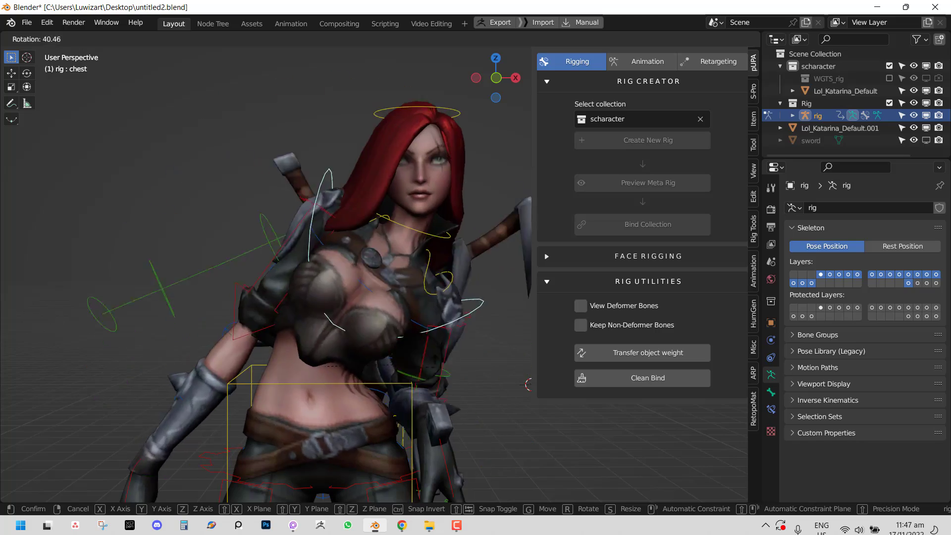
right_click(362, 355)
right_click(354, 385)
key("r")
right_click(379, 340)
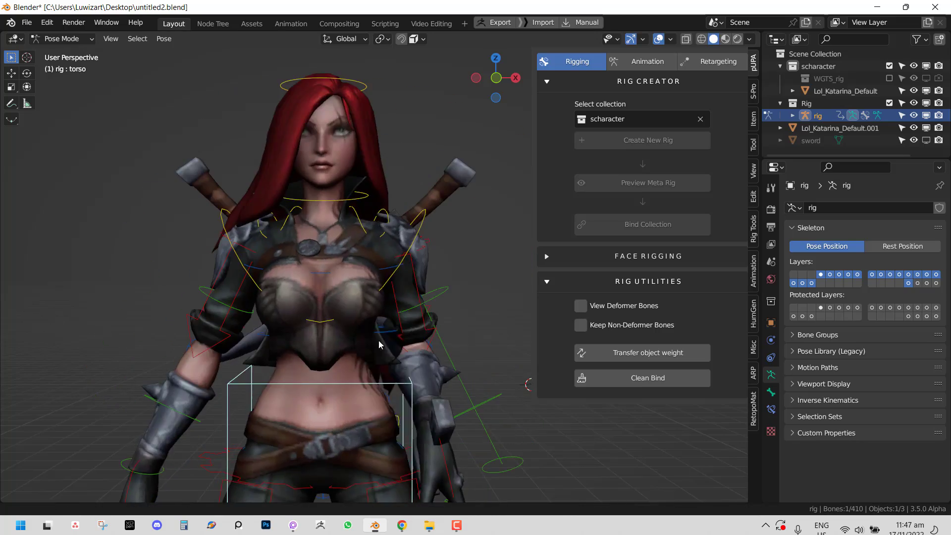
key("r")
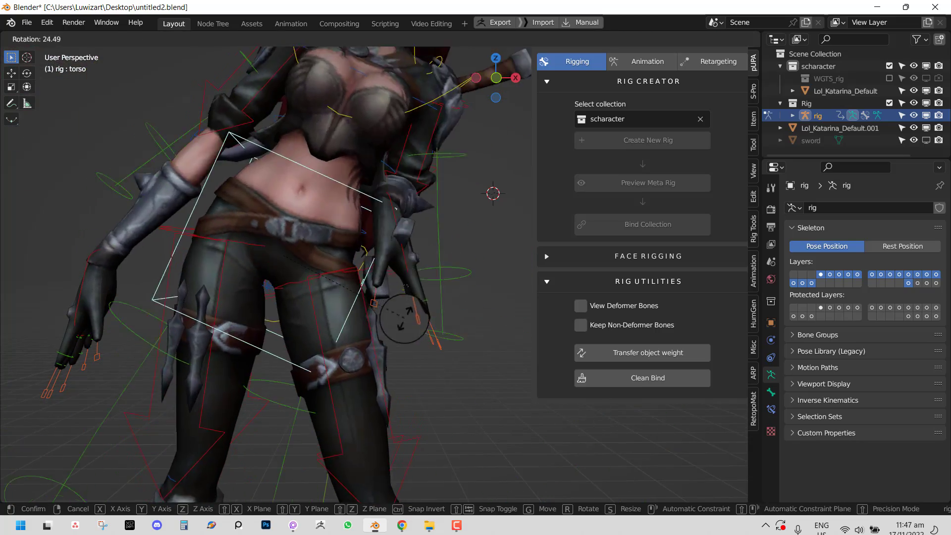
right_click(388, 341)
- Go back to Object Mode, then re-enter Pose Mode and test-rotate the left forearm bone
key("ctrl+Tab")
right_click(395, 341)
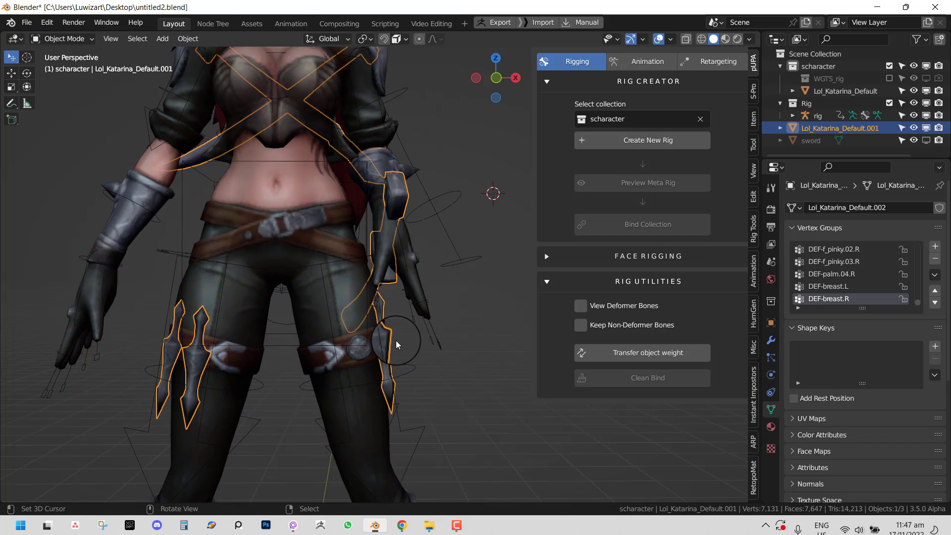
middle_click_drag(399, 340, 377, 285)
right_click(369, 162)
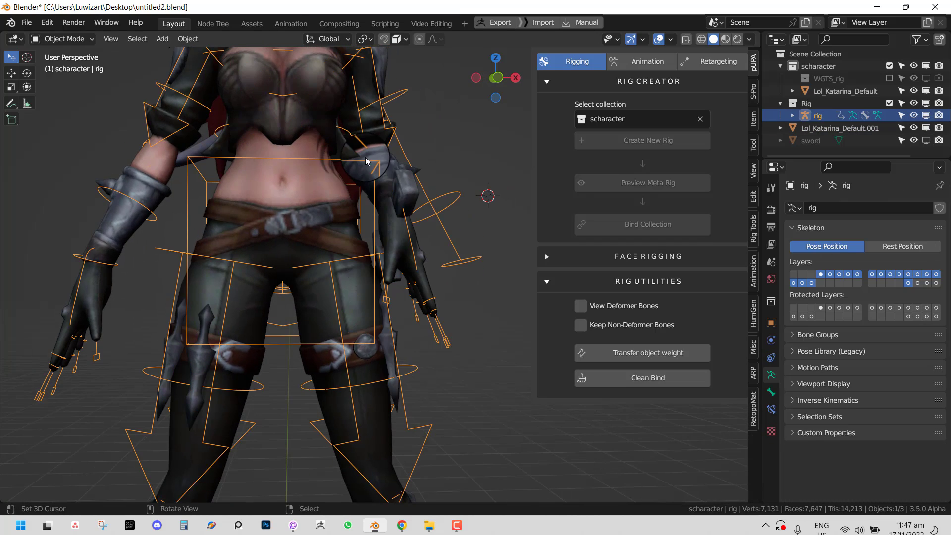
key("ctrl+Tab")
right_click(373, 165)
key("r")
right_click(376, 194)
- Move the left foot IK control to bend the leg, then return to Object Mode and select the weapon
scroll(397, 273, "down", 2)
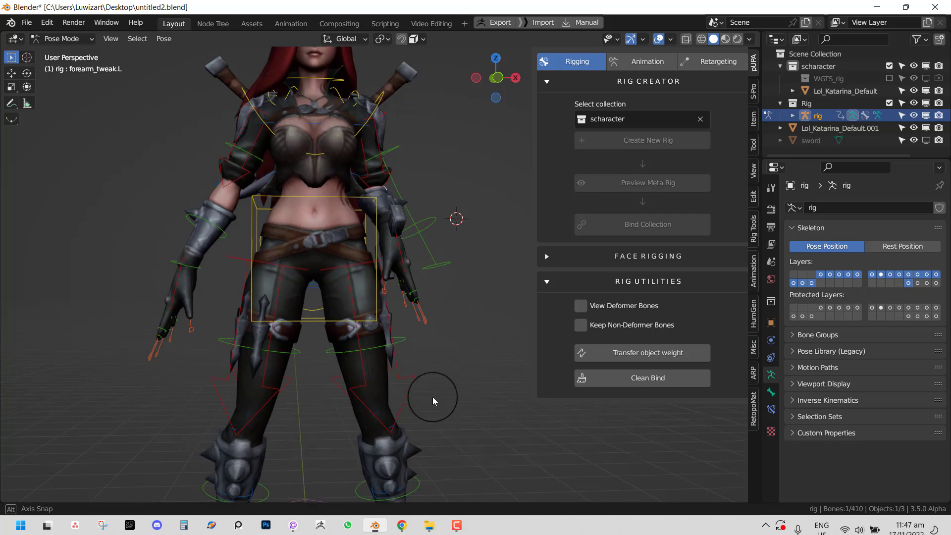
middle_click_drag(433, 397, 342, 415)
scroll(342, 416, "down", 1)
right_click(418, 499)
key("g")
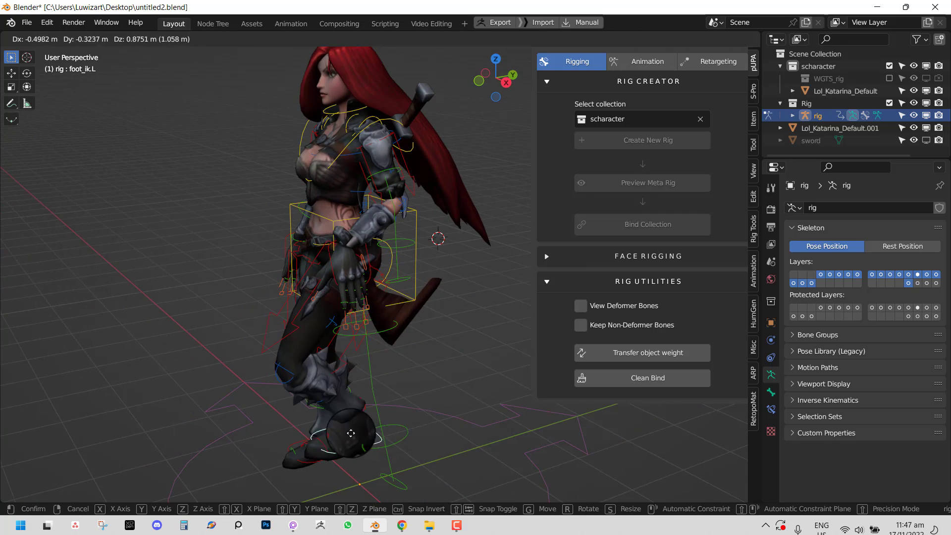
left_click(410, 389)
scroll(393, 325, "up", 1)
middle_click_drag(409, 346, 481, 320)
key("a")
key("ctrl+Tab")
left_click(462, 307)
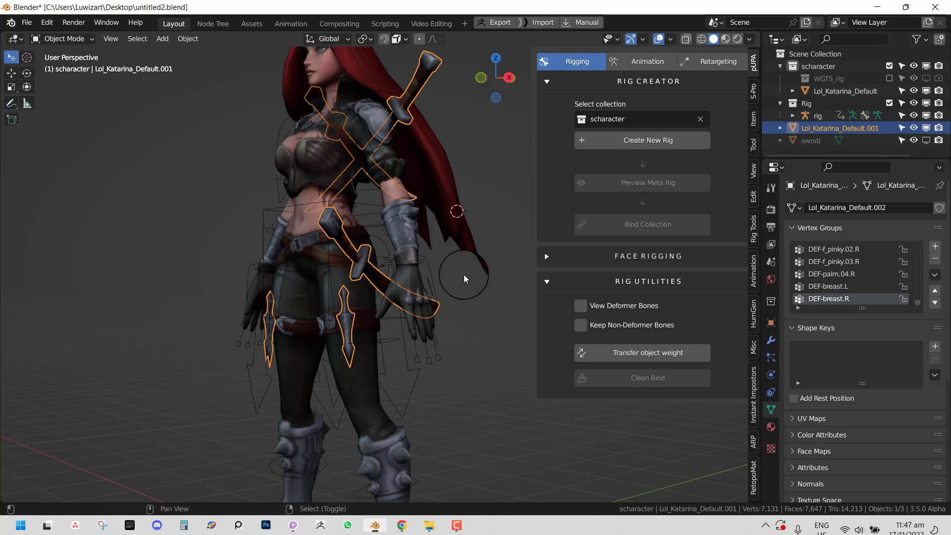
- Move the weapon mesh into a new collection
middle_click_drag(463, 274, 462, 321, "shift")
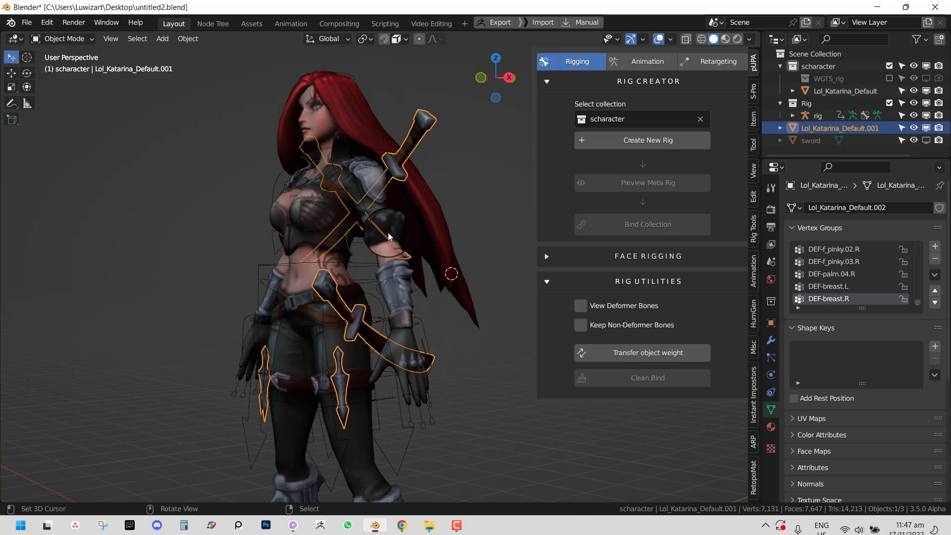
middle_click_drag(388, 233, 435, 204)
key("m")
left_click(463, 164)
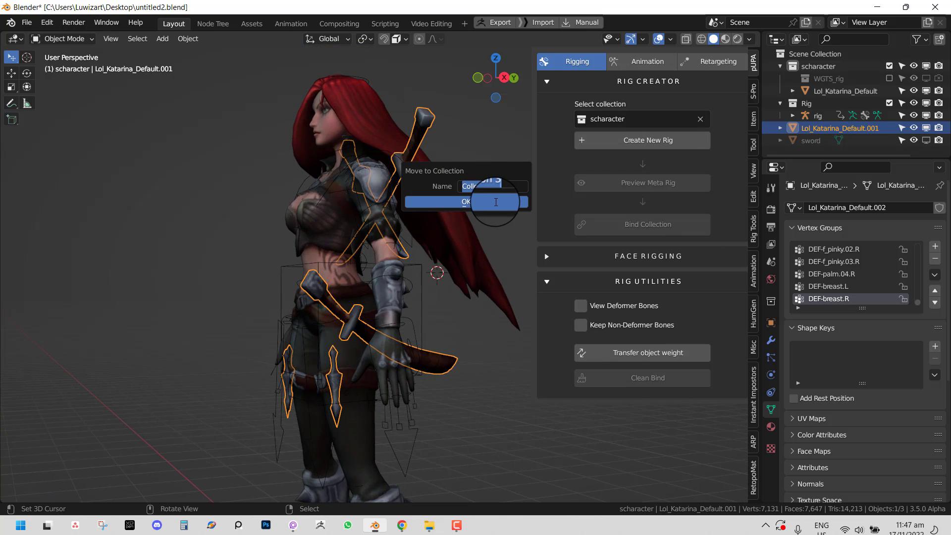
left_click(483, 201)
- Rename Collection 3 to 'weapon temp' in the Outliner
left_click(781, 104)
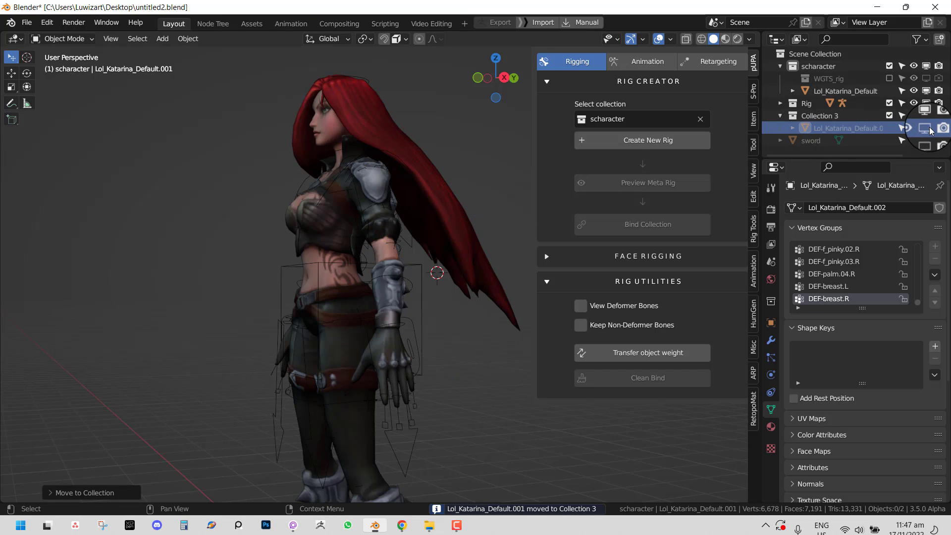
left_click(815, 115)
double_click(815, 115)
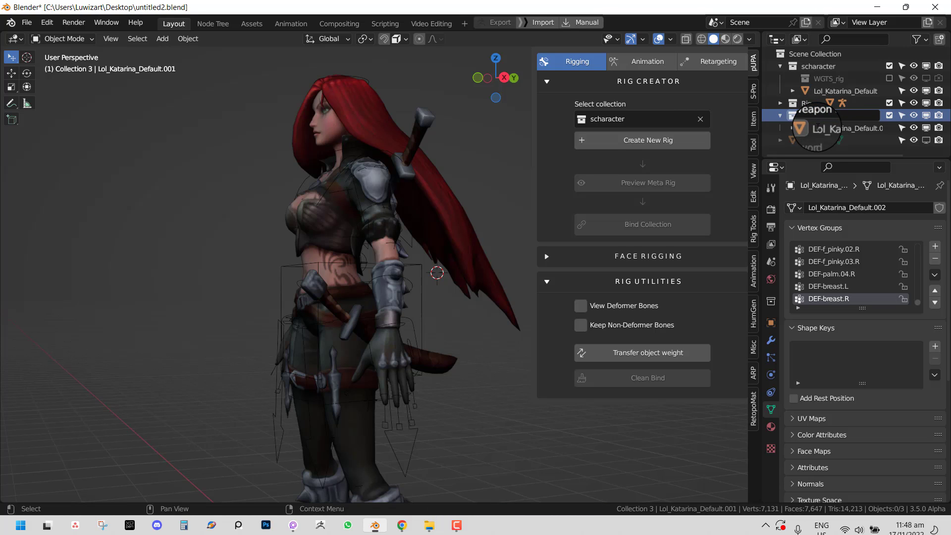
type("weapon temp")
key("Return")
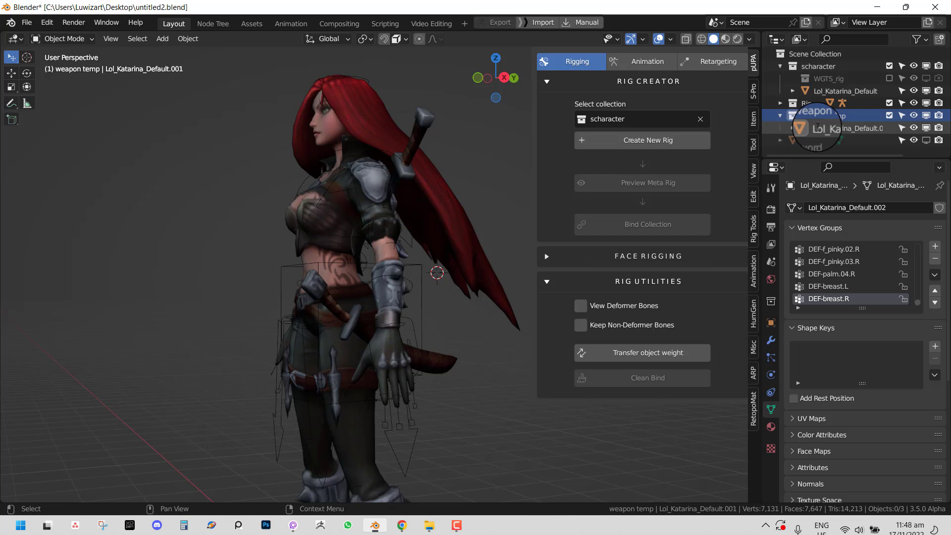
- Choose 'weapon temp' as the Rig Creator's collection to rig and select the rig
left_click(670, 118)
left_click(654, 167)
middle_click_drag(437, 299, 454, 298)
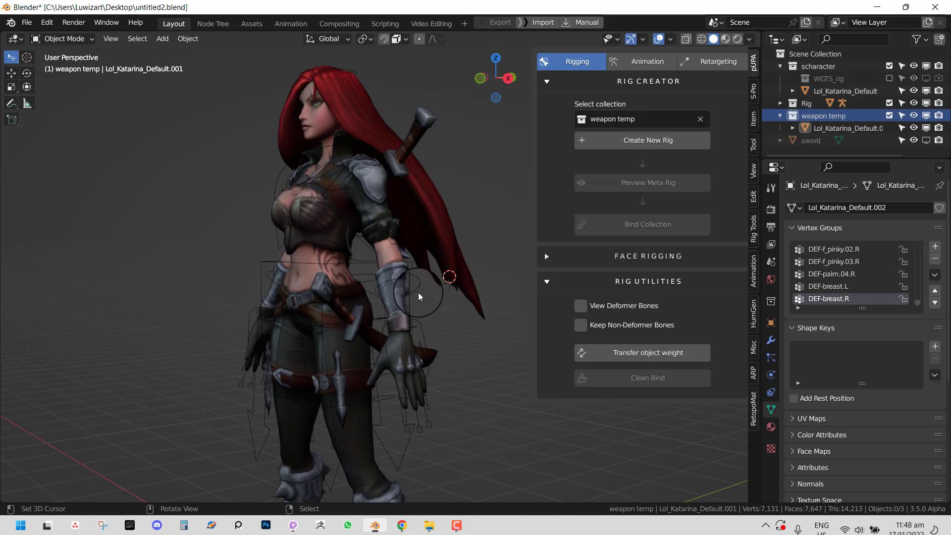
left_click(418, 292)
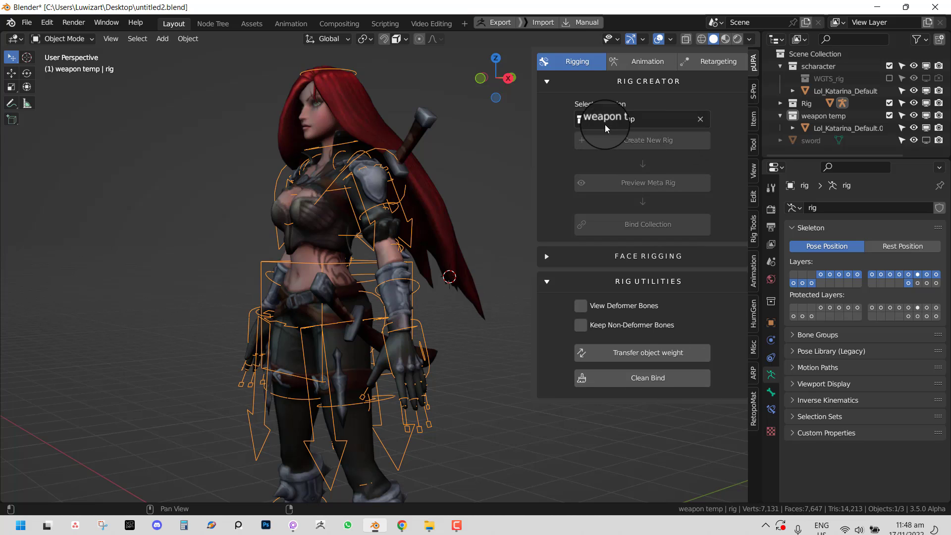
- Tab the weapon mesh in and out of Edit Mode, then select the rig and run Clean Bind
middle_click_drag(406, 241, 569, 160)
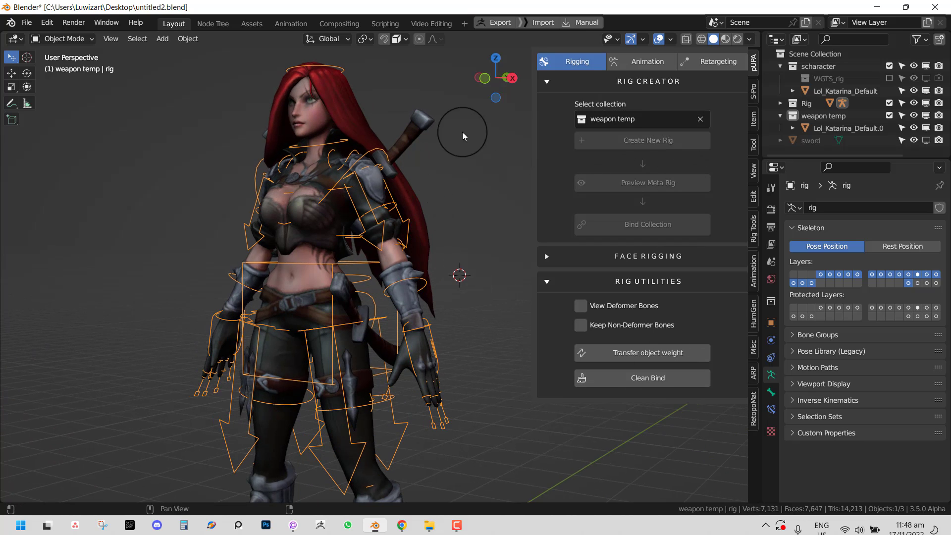
left_click(419, 121)
key("Tab")
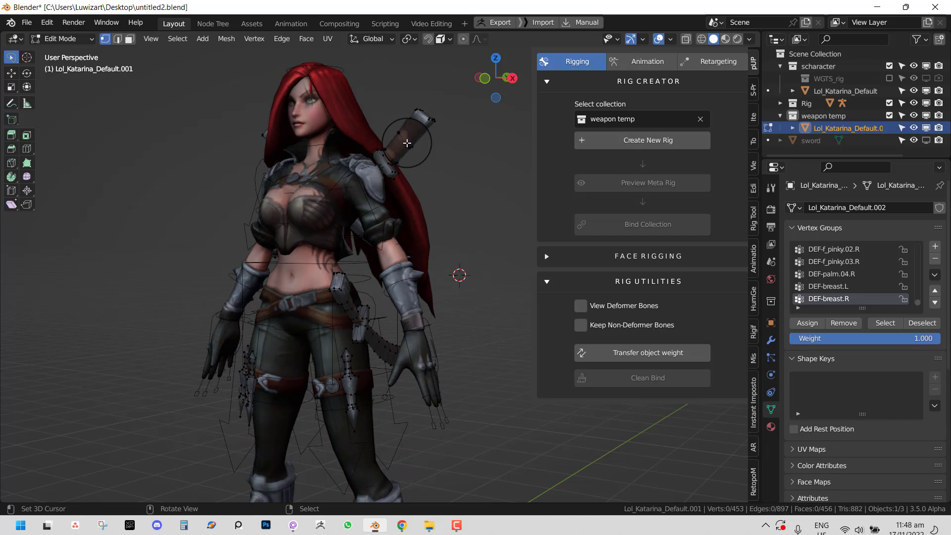
key("Tab")
middle_click_drag(415, 169, 412, 213)
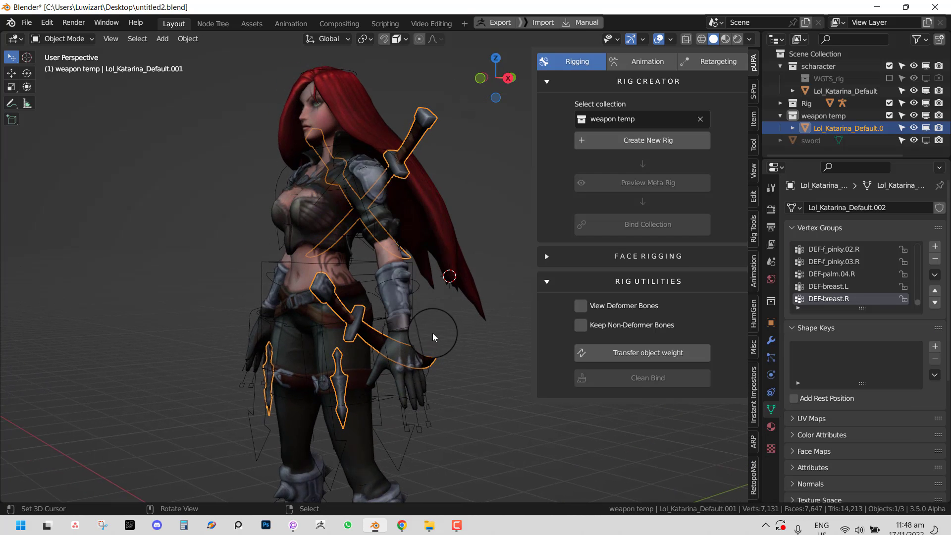
left_click(428, 340)
left_click(623, 380)
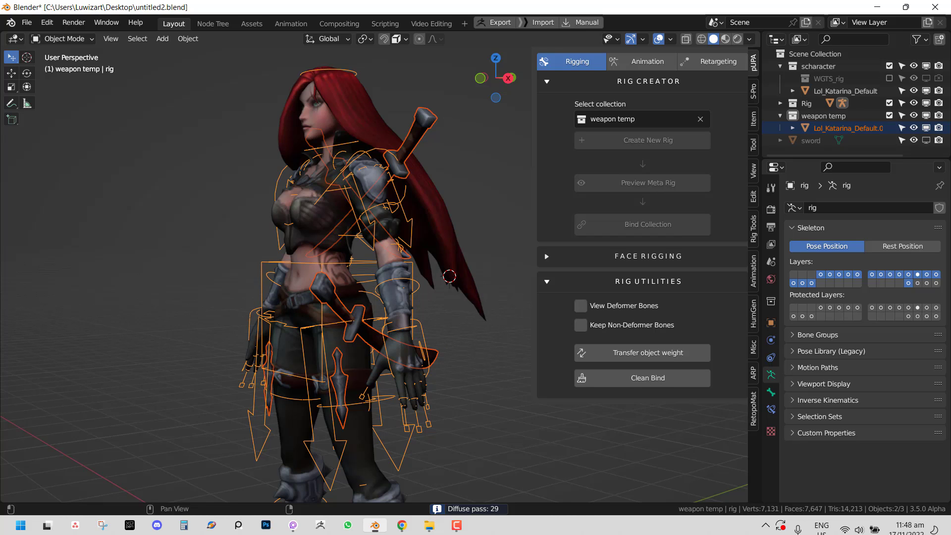
- In Pose Mode, raise the left foot control and rotate the left thigh, then undo the leg test
middle_click_drag(419, 422, 287, 420)
key("ctrl+Tab")
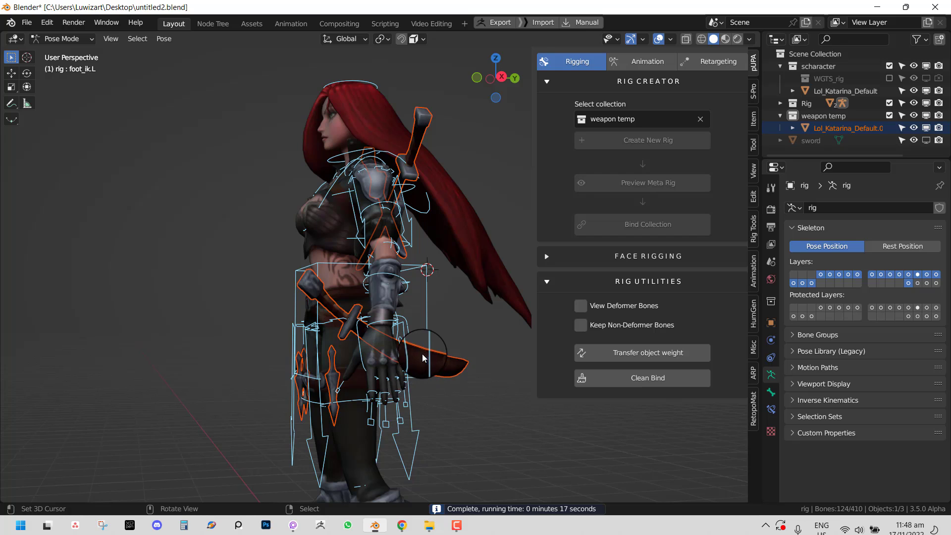
scroll(409, 446, "down", 3)
left_click_drag(400, 491, 397, 422)
middle_click_drag(398, 421, 508, 369)
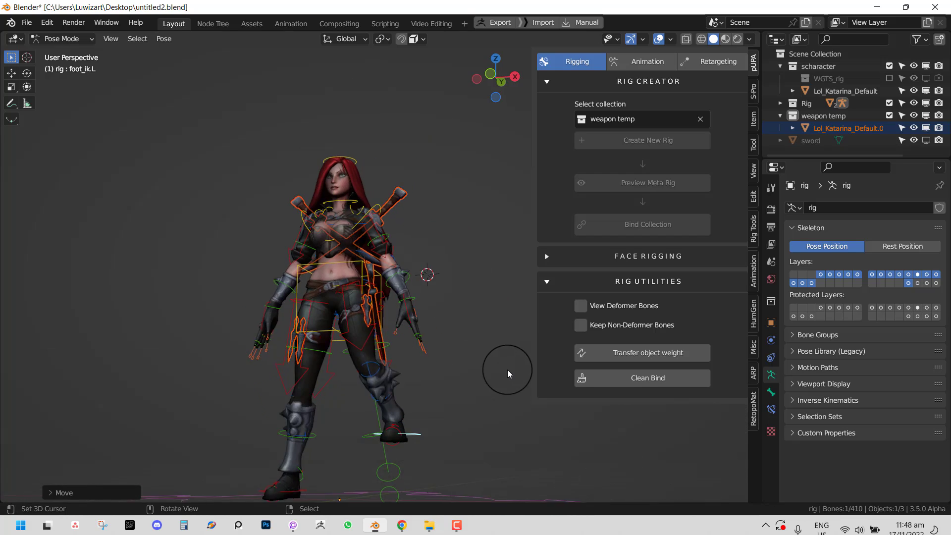
scroll(355, 329, "up", 3)
left_click(347, 392)
middle_click_drag(347, 393, 422, 404)
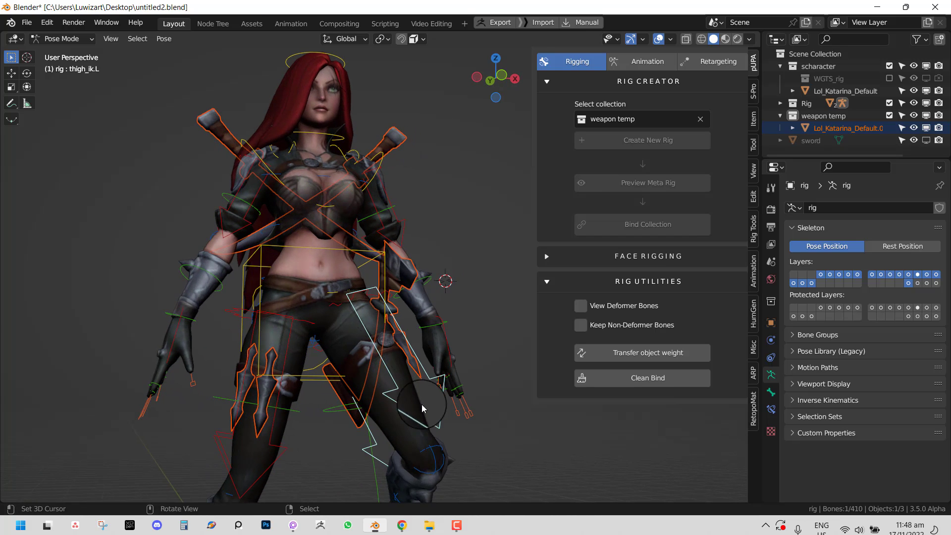
key("r")
left_click(408, 361)
key("ctrl+z")
key("ctrl+z")
key("ctrl+z")
key("ctrl+z")
key("ctrl+z")
key("ctrl+z")
key("ctrl+z")
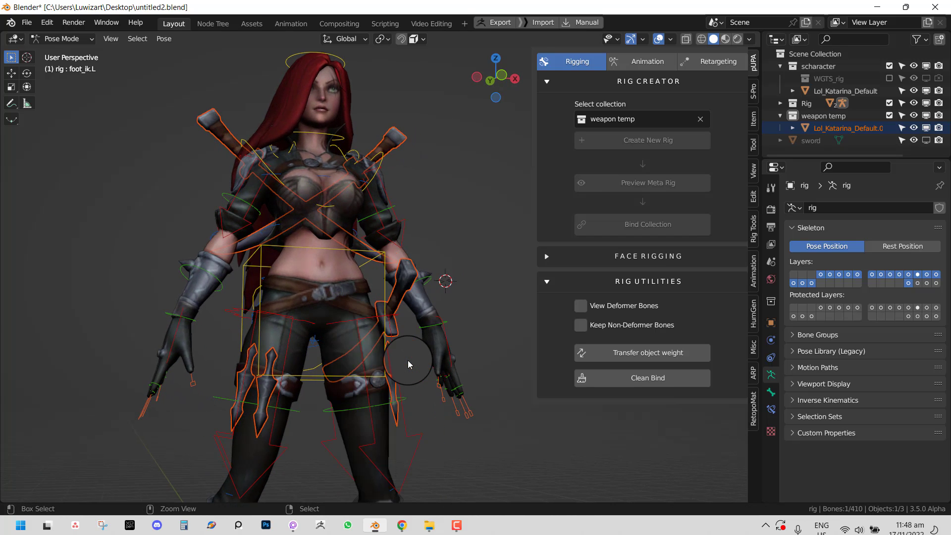
- Toggle the weapon mesh's Edit Mode, then move the left foot IK control and undo it
key("Tab")
middle_click_drag(408, 359, 395, 362)
key("Tab")
scroll(396, 364, "down", 4)
right_click(406, 458)
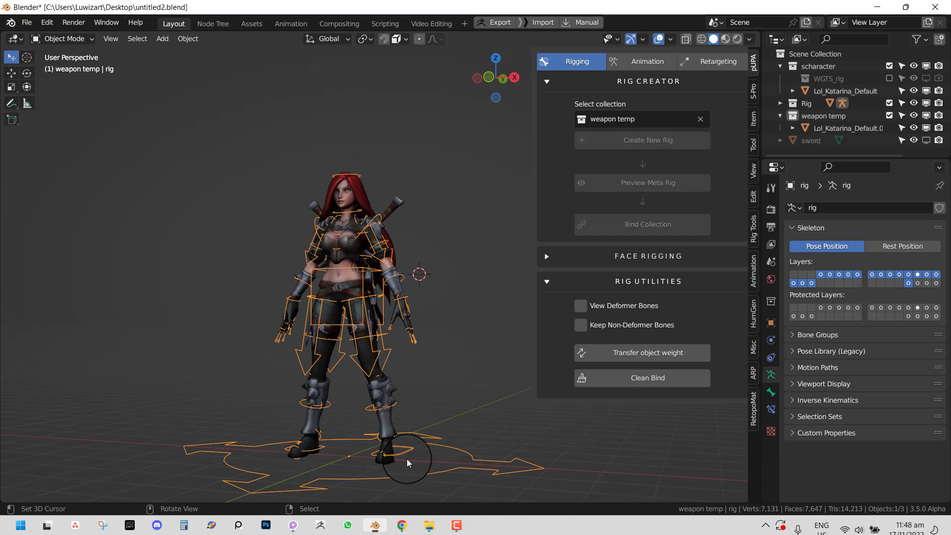
key("ctrl+Tab")
right_click(407, 459)
key("g")
left_click(417, 415)
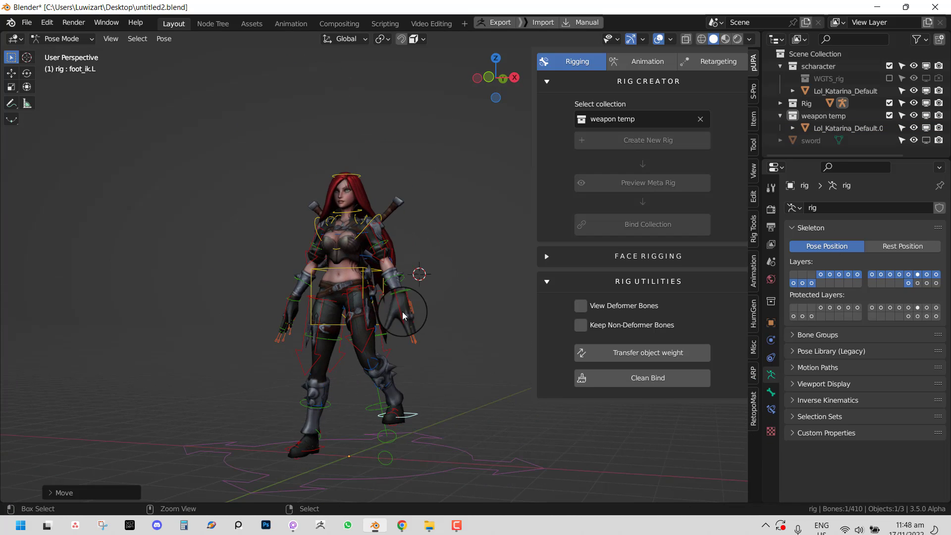
key("ctrl+z")
- From the front view, test-rotate the head bone, then check the character mesh's Armature modifier
key("KP_1")
scroll(397, 193, "up", 2)
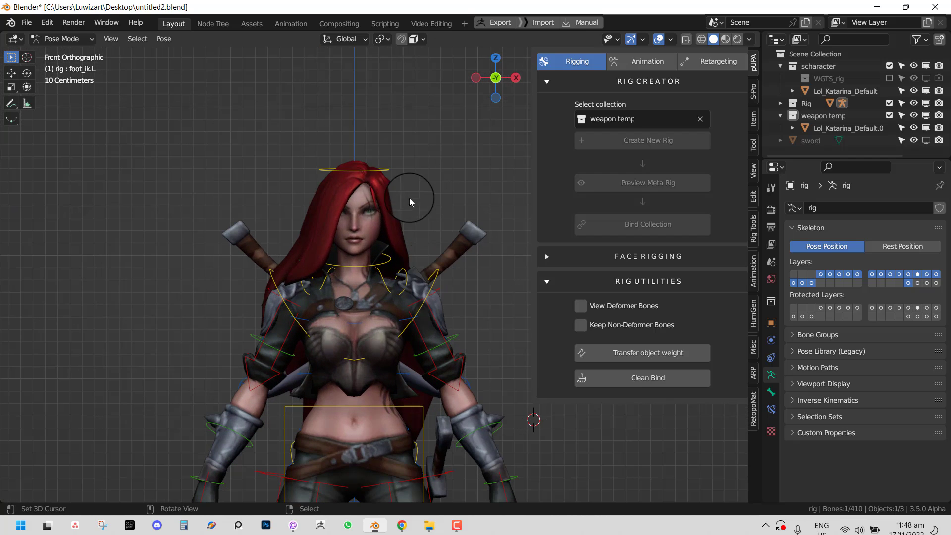
right_click(391, 164)
key("r")
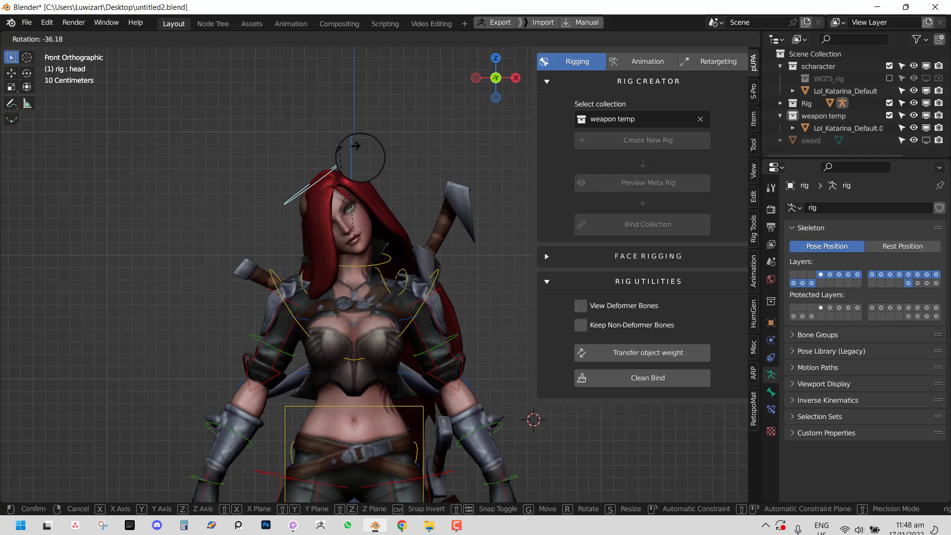
right_click(381, 209)
right_click(373, 229)
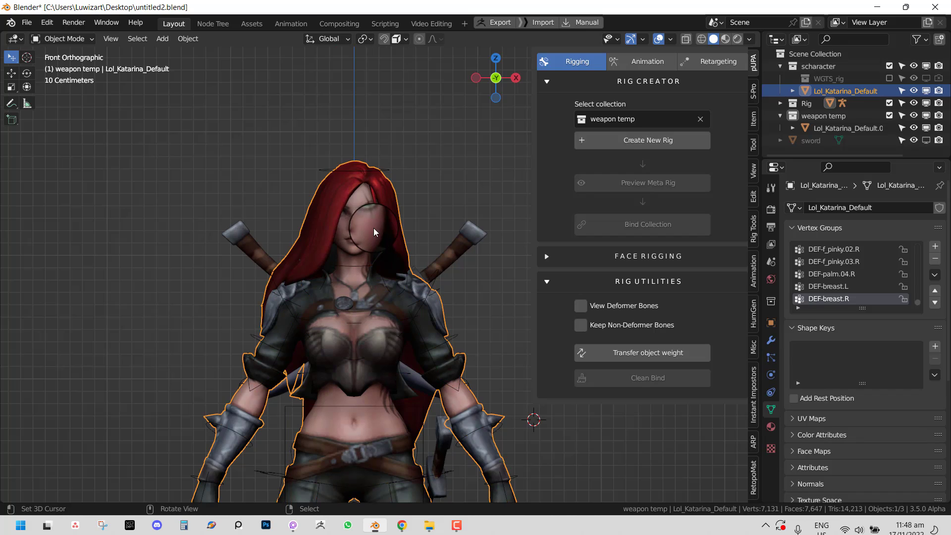
left_click(771, 341)
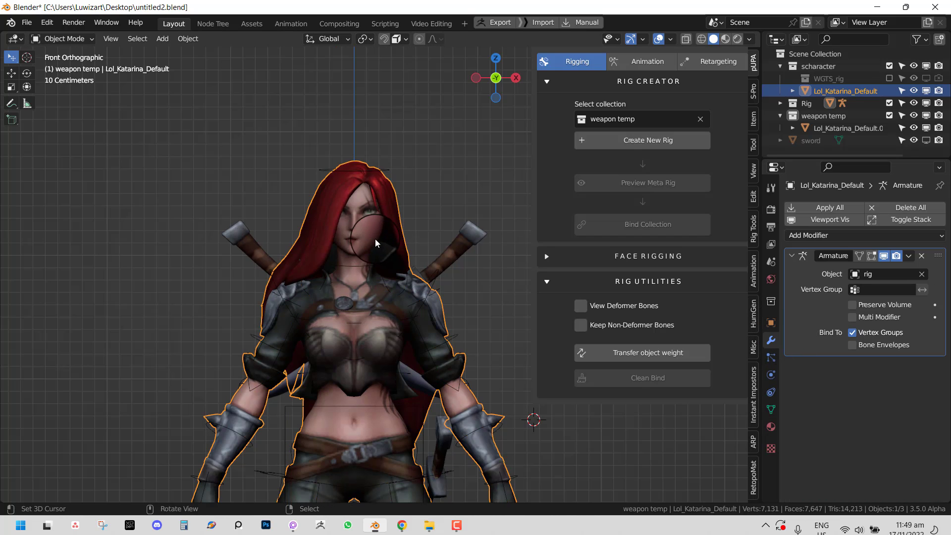
- Test-rotate the head bone again in Pose Mode, cancelling the rotation
middle_click_drag(376, 239, 369, 238)
right_click(386, 164)
key("ctrl+Tab")
key("r")
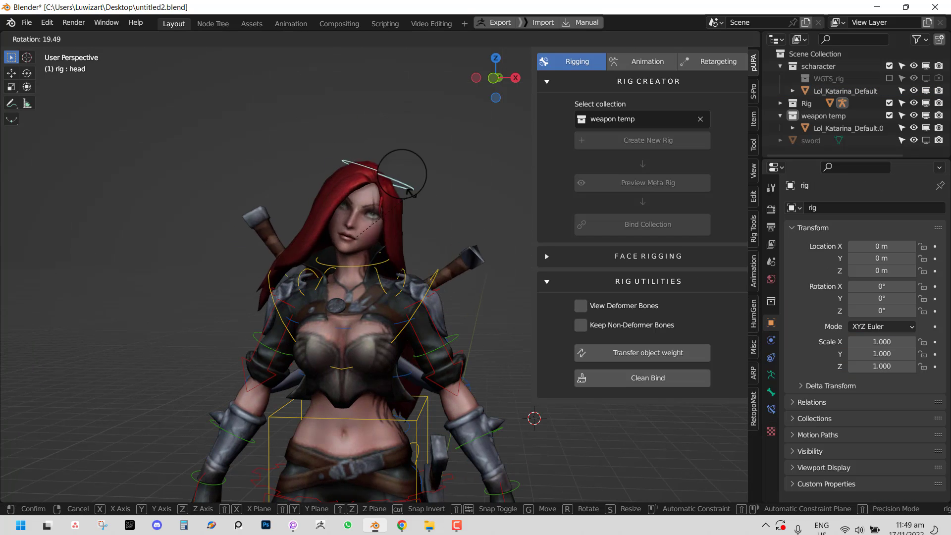
right_click(355, 167)
- Begin opening a saved file and discard the unsaved changes
middle_click_drag(392, 221, 415, 219)
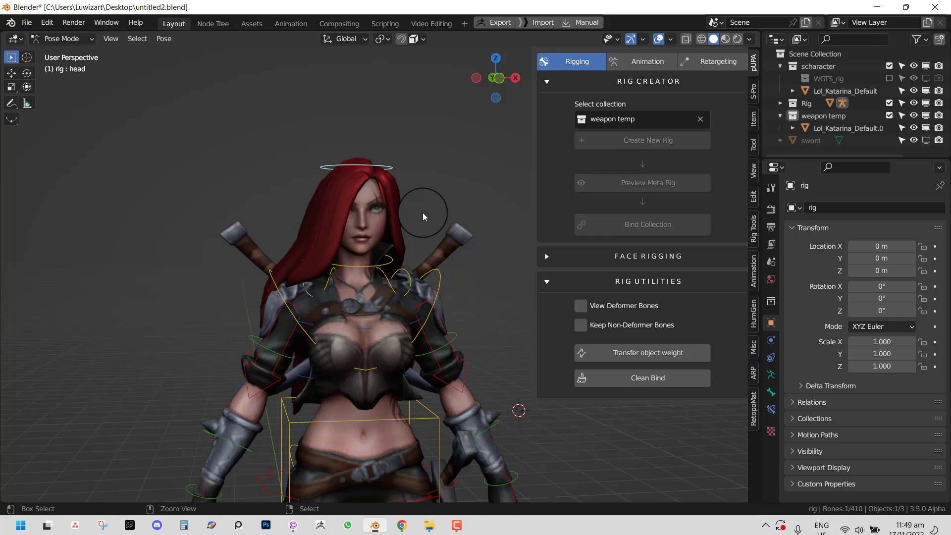
key("ctrl+o")
left_click(500, 283)
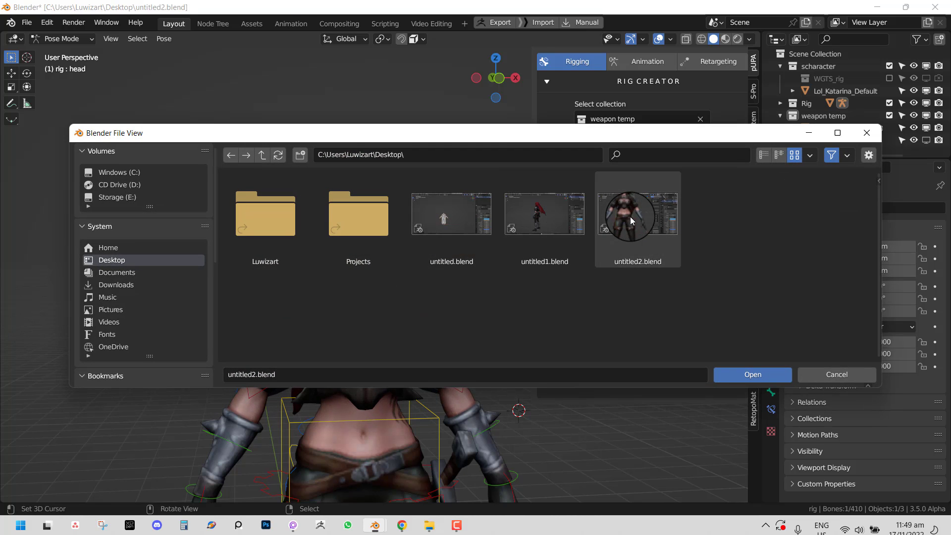
- Open untitled2.blend from the Desktop
double_click(630, 216)
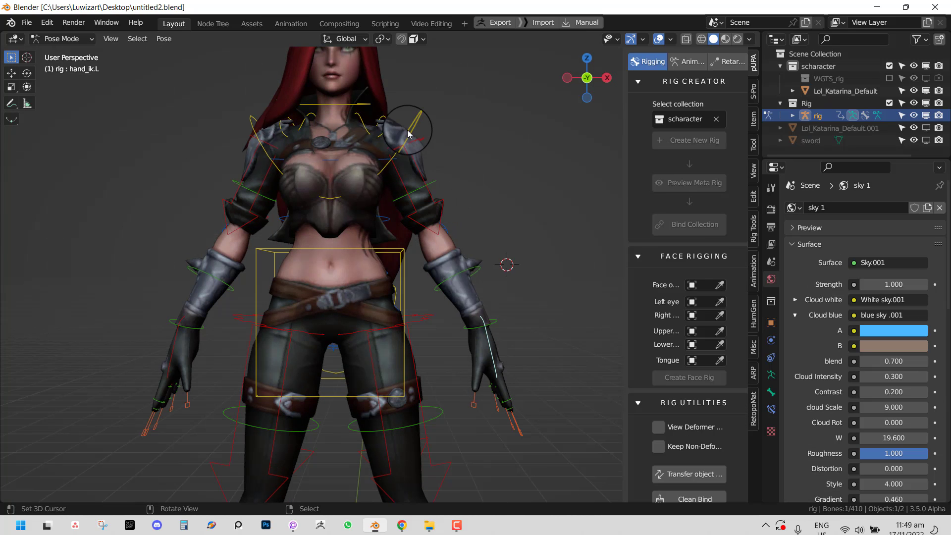
scroll(407, 131, "down", 3)
middle_click_drag(408, 157, 409, 180, "shift")
scroll(409, 180, "up", 3)
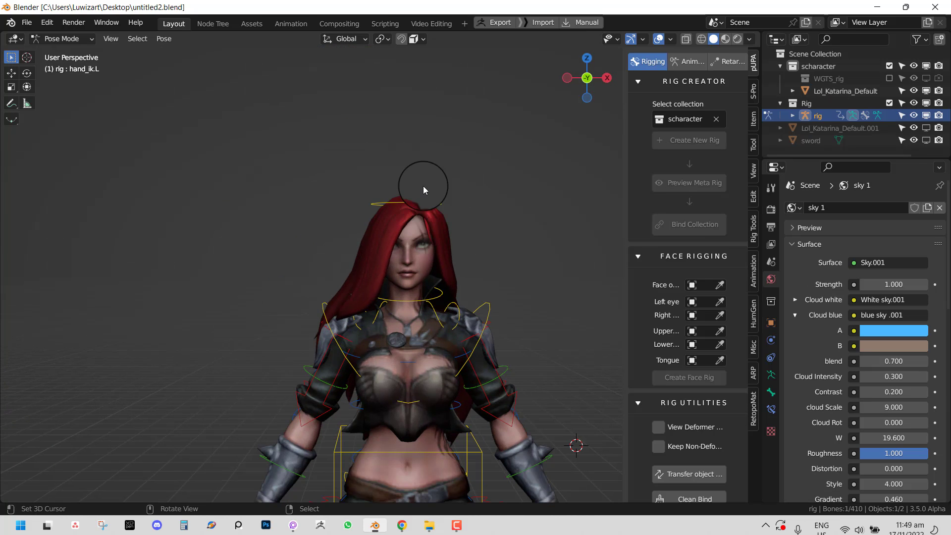
- Test-rotate and tilt the head bone several times to check hair deformation, cancelling each
left_click(422, 185)
key("r")
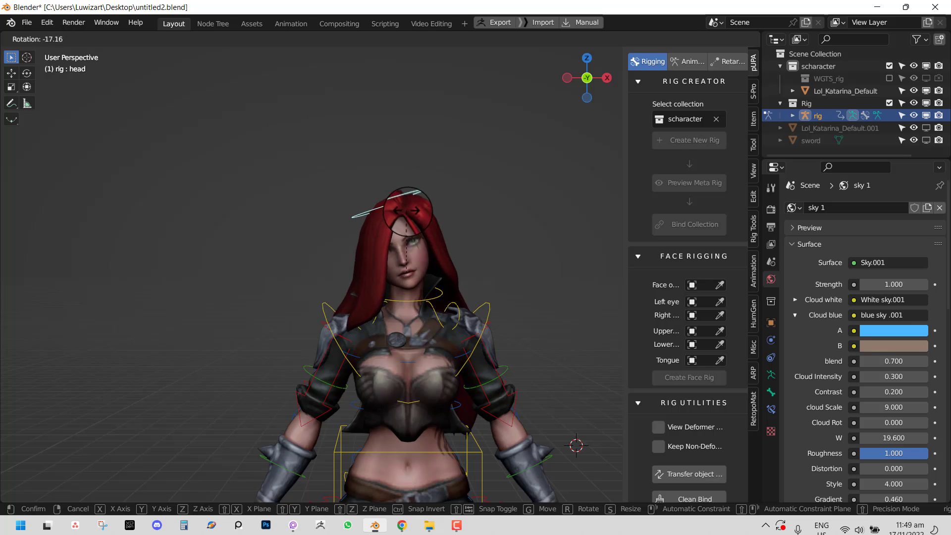
key("Escape")
scroll(428, 221, "up", 2)
key("KP_1")
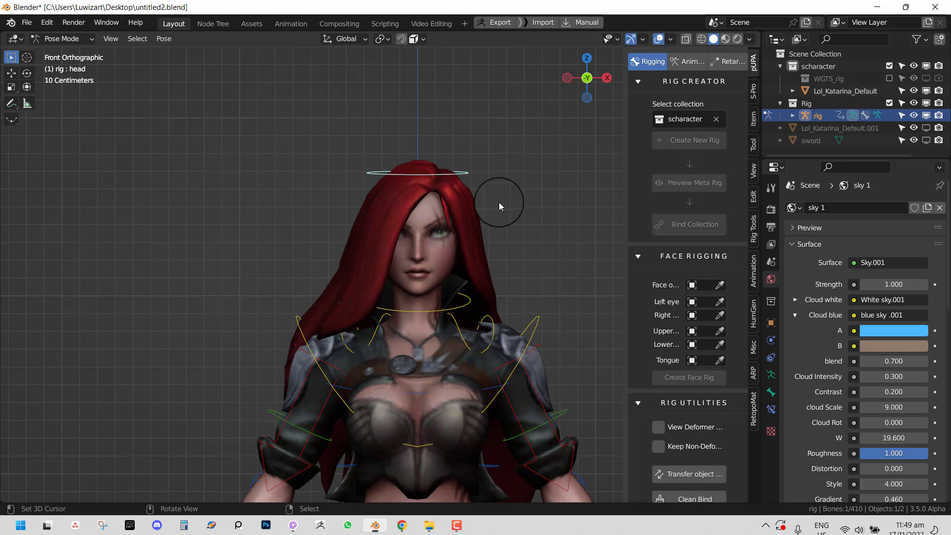
middle_click_drag(497, 203, 460, 209)
key("r")
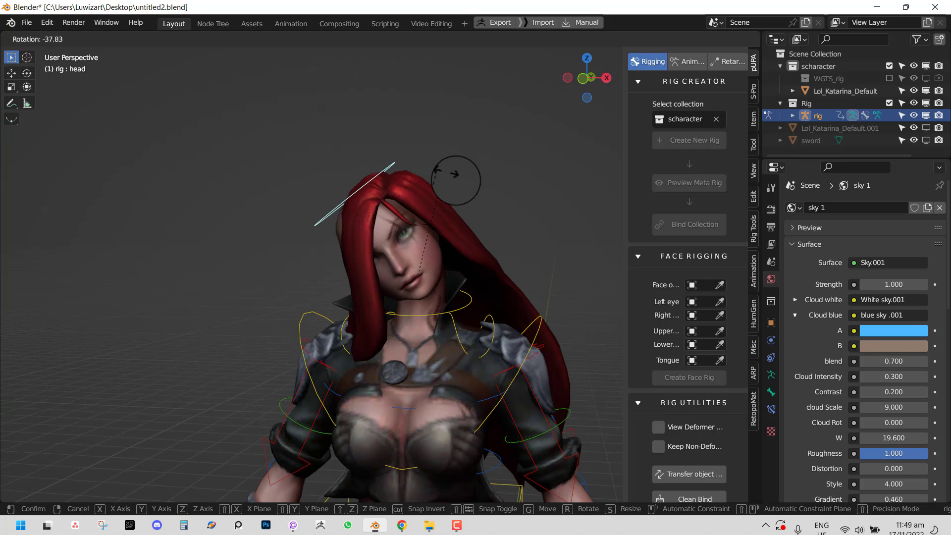
right_click(481, 241)
middle_click_drag(499, 245, 479, 229, "shift")
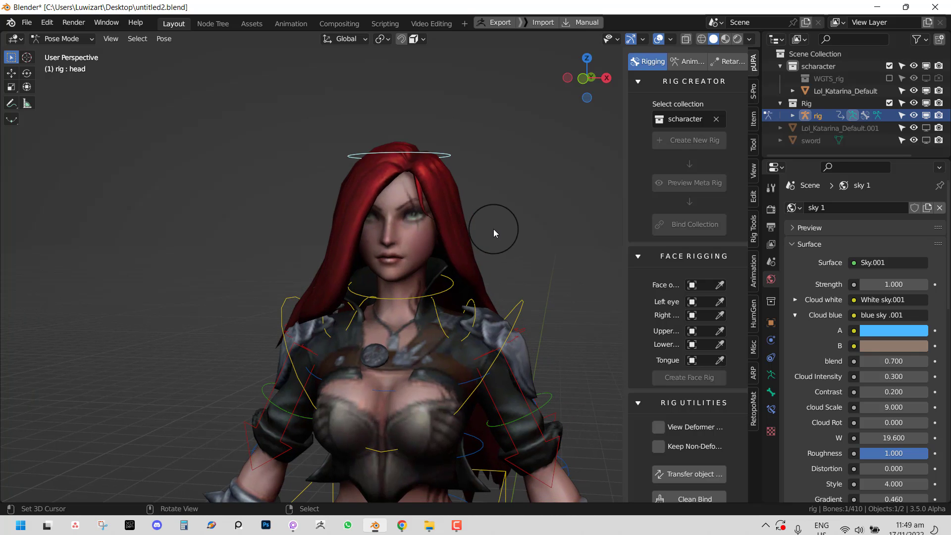
key("r")
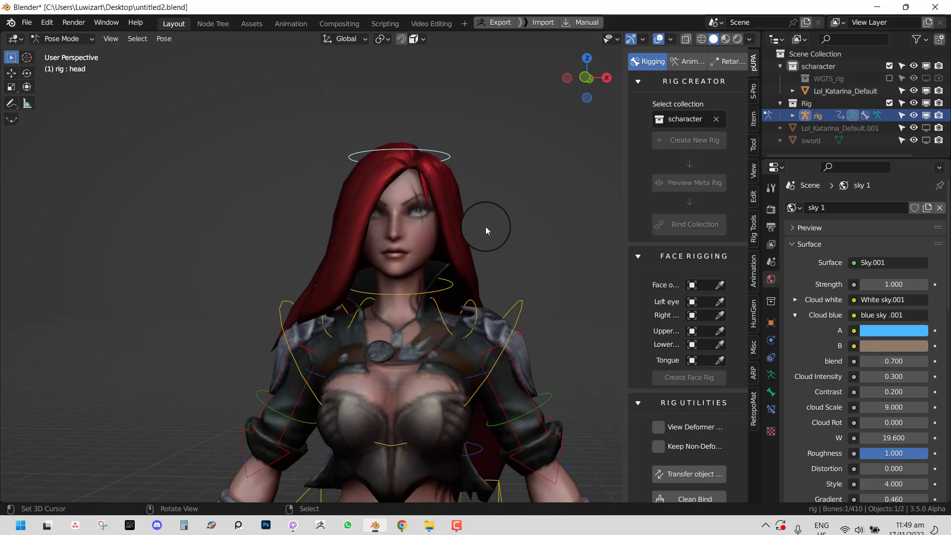
right_click(431, 152)
middle_click_drag(461, 232, 405, 242)
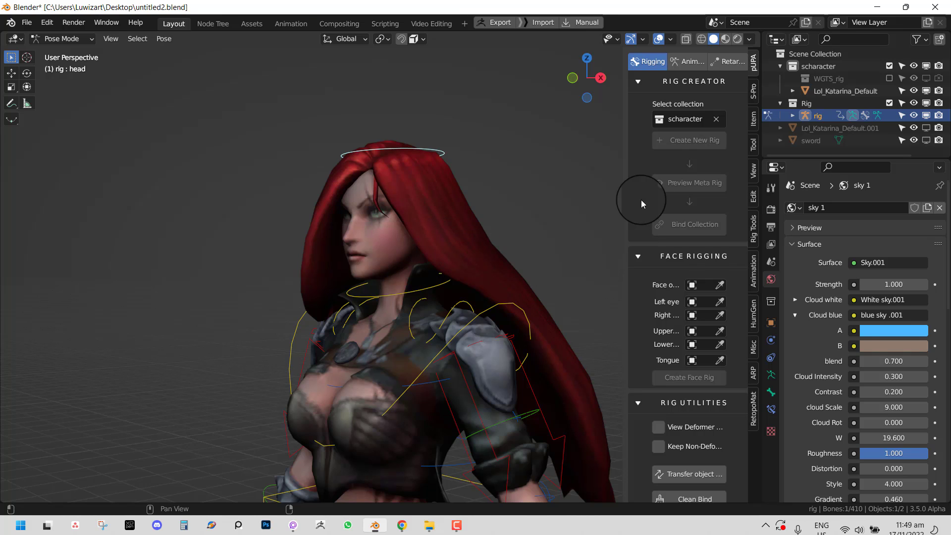
- Collapse the Rig Creator and Face Rigging panels and show the rig's Armature Data tab
left_click(639, 82)
left_click(639, 107)
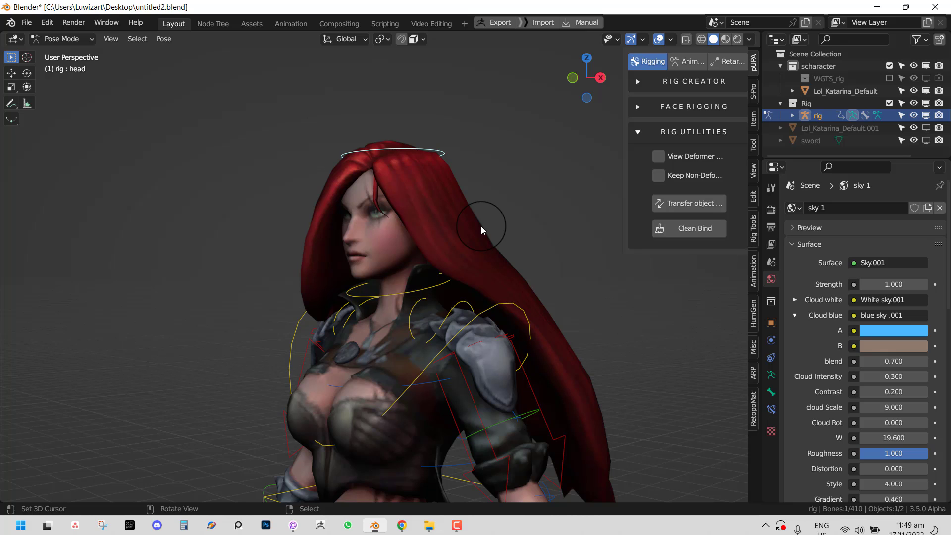
mouse_move(483, 226)
middle_mouse_down()
mouse_move(465, 260)
mouse_move(481, 251)
mouse_move(459, 242)
mouse_move(468, 237)
middle_mouse_up()
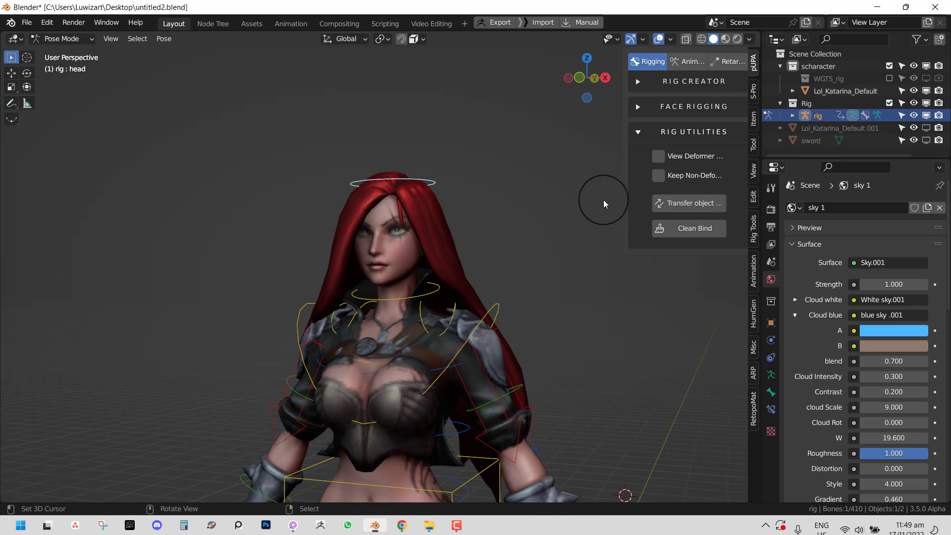
scroll(416, 301, "down", 1)
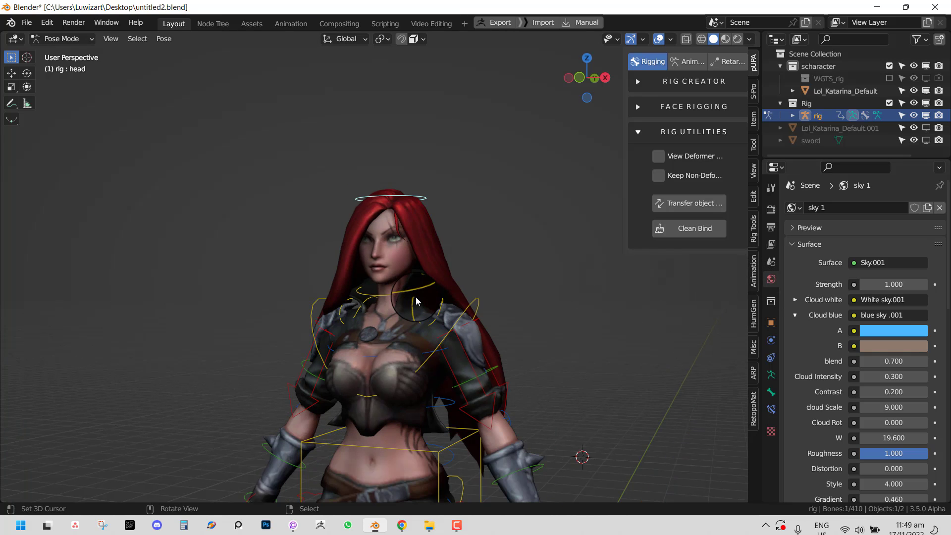
left_click(771, 375)
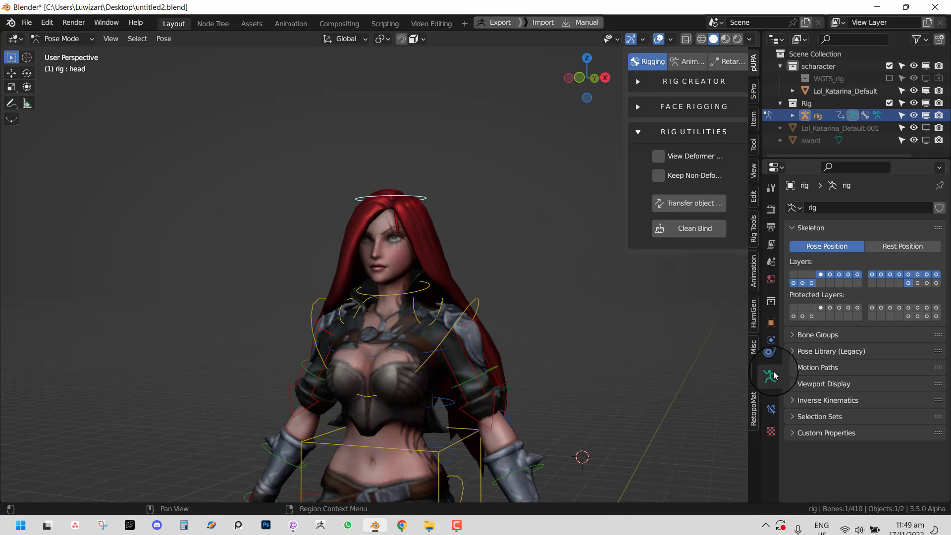
left_click(917, 283)
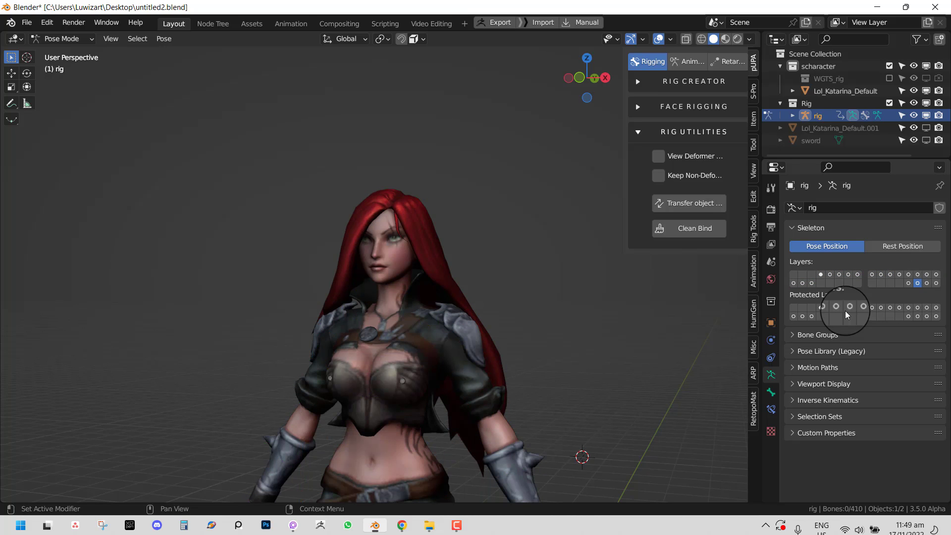
key("ctrl+z")
middle_click_drag(470, 373, 523, 380)
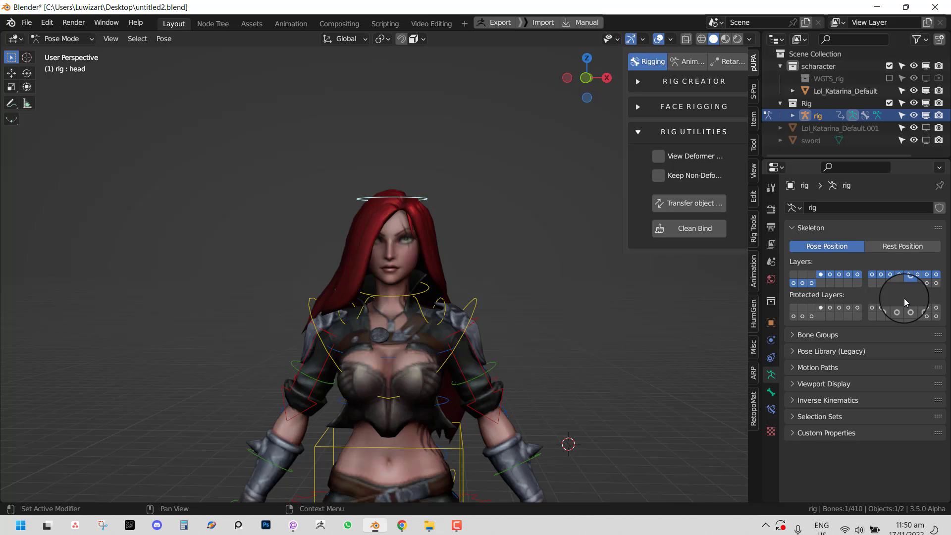
- Toggle the View Deformer Bones display on and off, ending with deforming bones shown
middle_click_drag(481, 255, 465, 258)
left_click(658, 156)
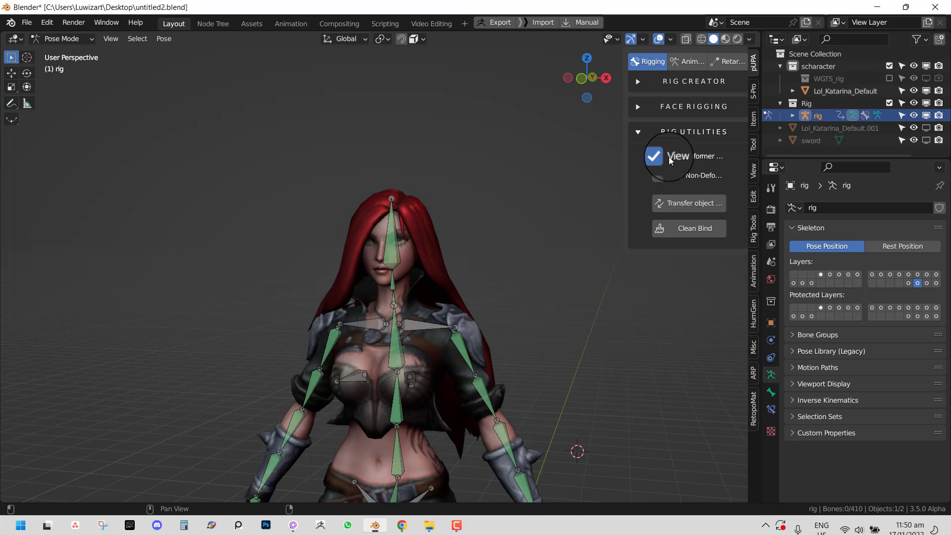
left_click(667, 157)
left_click(666, 156)
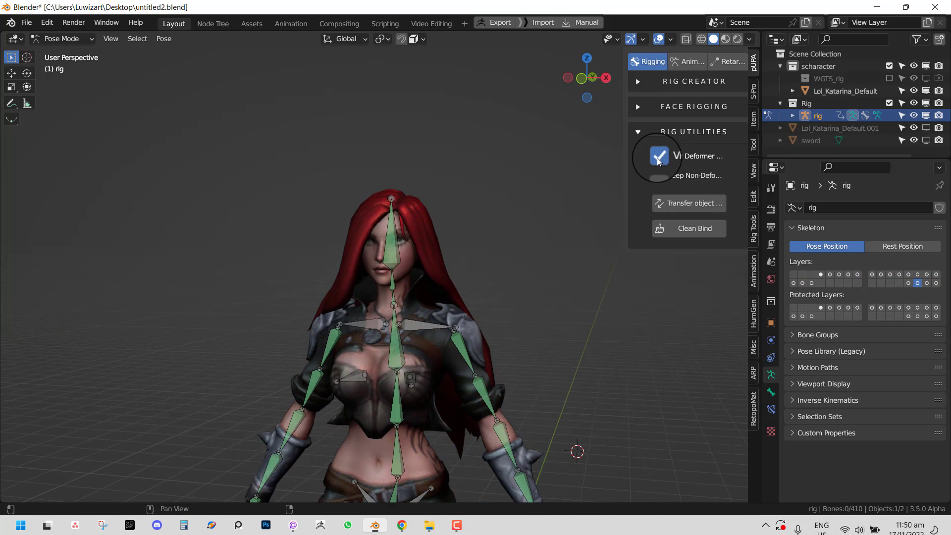
left_click(659, 158)
left_click(659, 159)
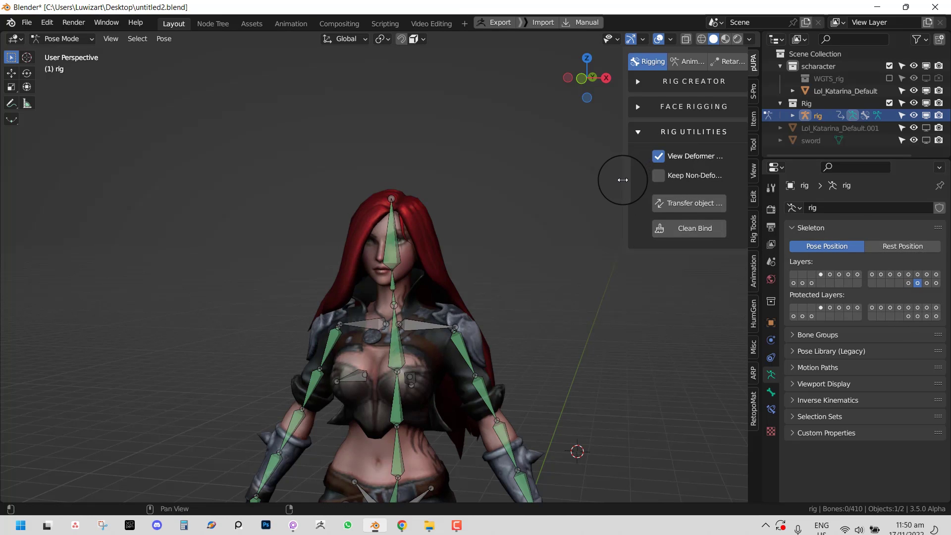
left_click_drag(625, 180, 565, 182)
left_click(613, 161)
left_click(613, 161)
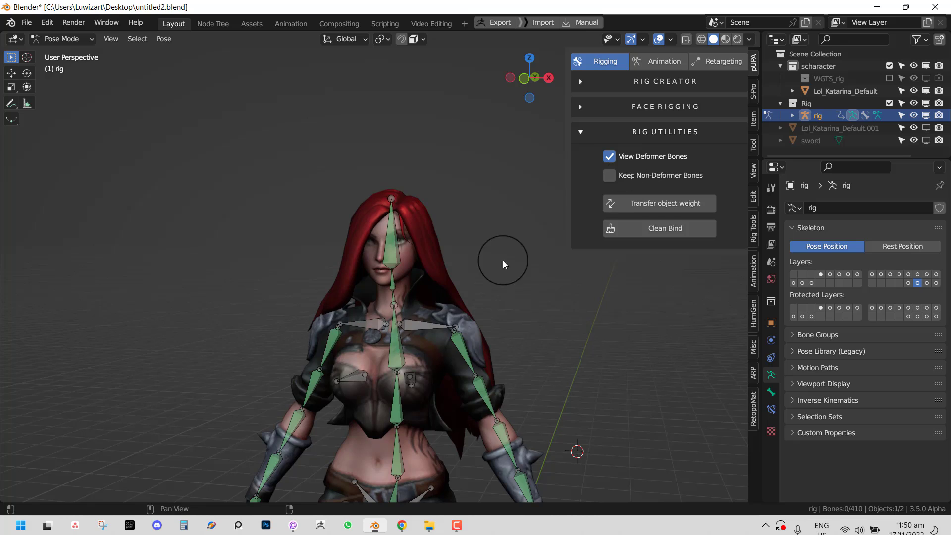
- With the rig active, turn off deform-only display and keep non-deforming control bones visible
middle_click_drag(504, 260, 406, 271)
left_click(403, 249, "shift")
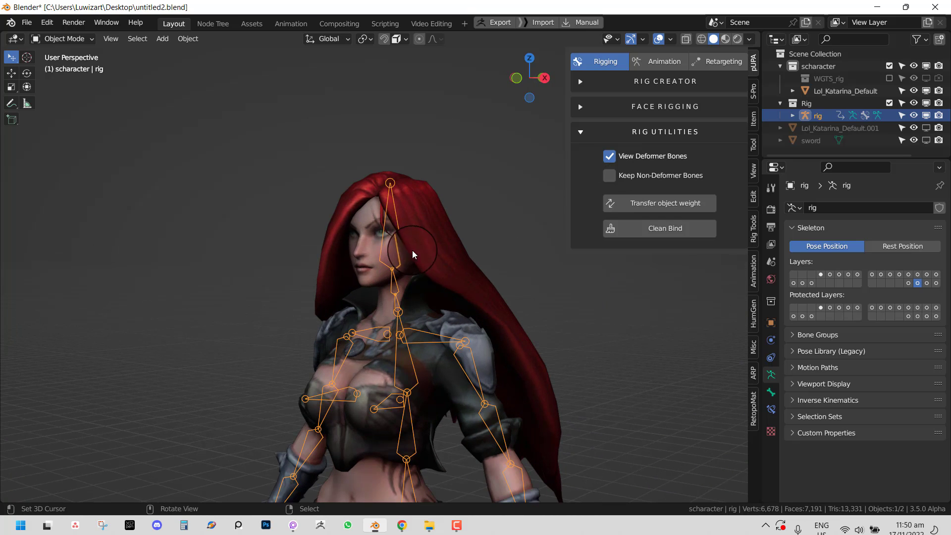
left_click(399, 239)
left_click(610, 156)
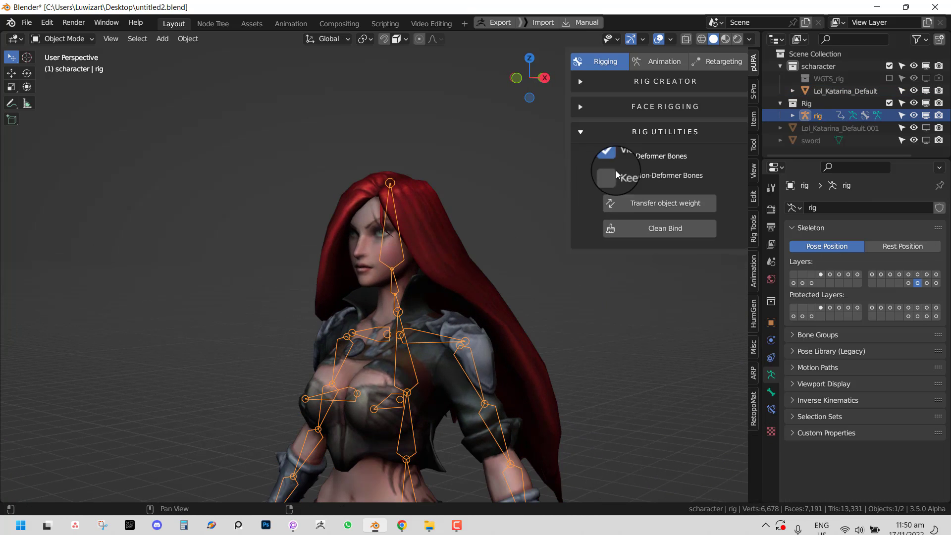
left_click(609, 175)
- Test-rotate the head control in Pose Mode, cancel it, and return to Object Mode
middle_click_drag(468, 292, 641, 237)
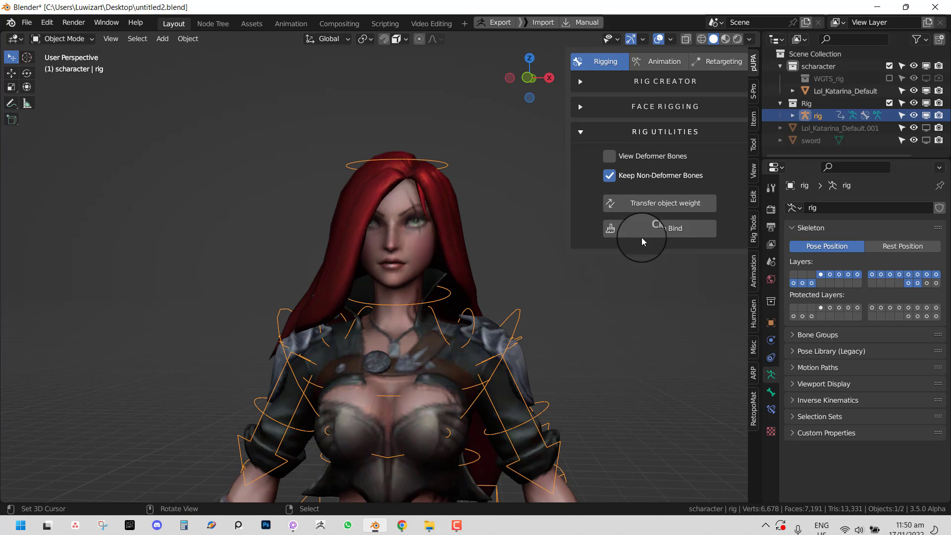
key("ctrl+Tab")
left_click(448, 163)
key("r")
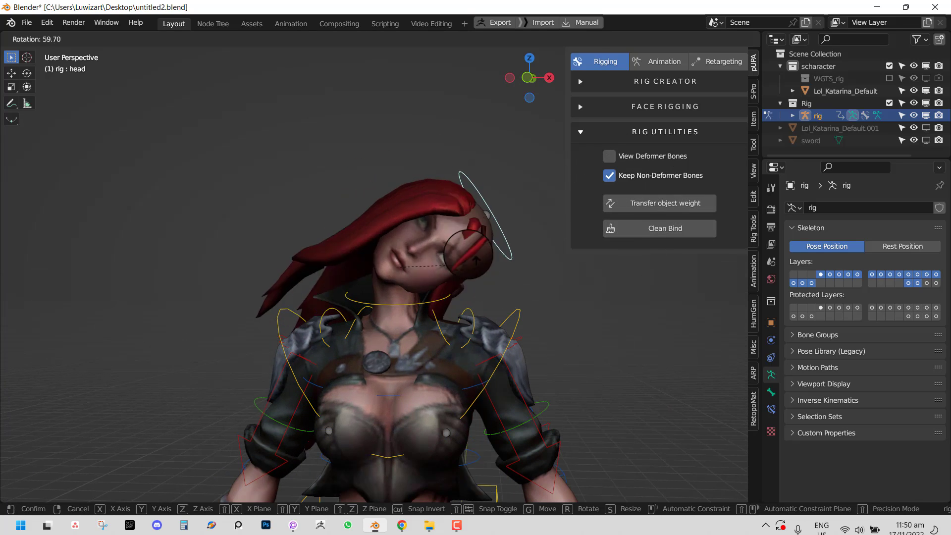
right_click(428, 185)
key("ctrl+Tab")
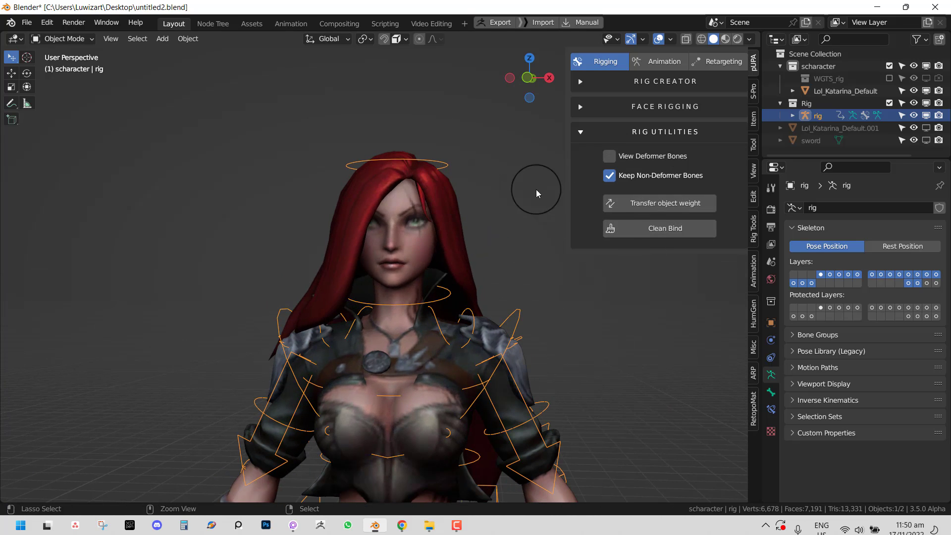
- Turn View Deformer Bones on and toggle Keep Non-Deformer Bones, leaving both enabled
left_click(613, 155)
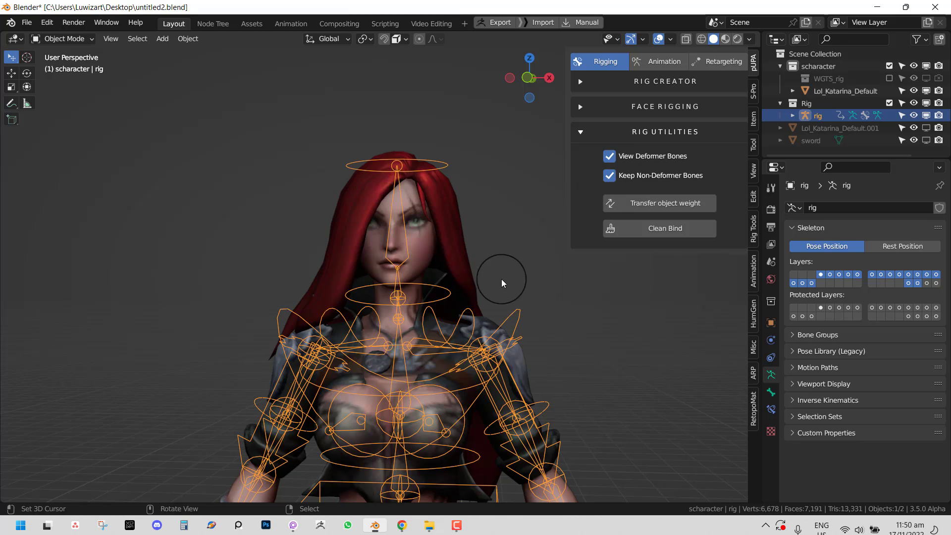
middle_click_drag(499, 275, 545, 208)
left_click(610, 177)
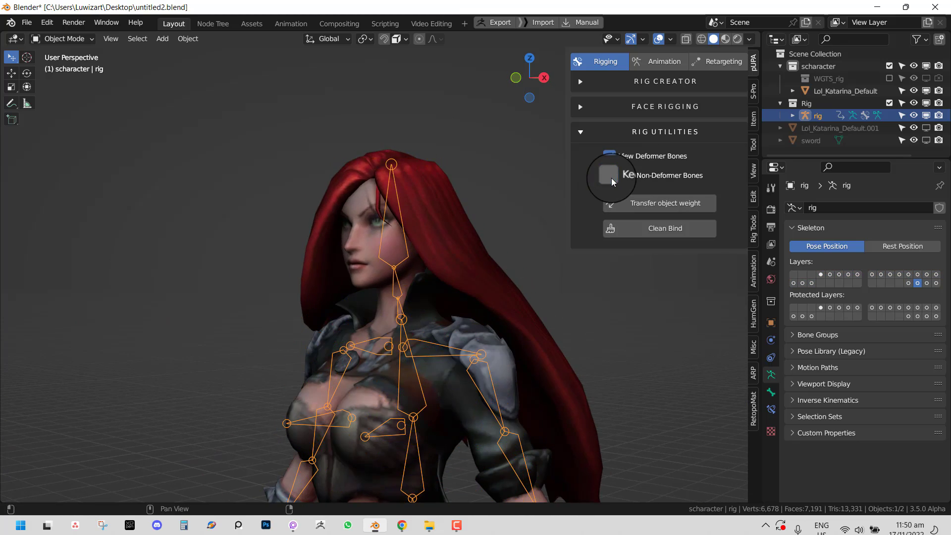
left_click(611, 176)
left_click(610, 177)
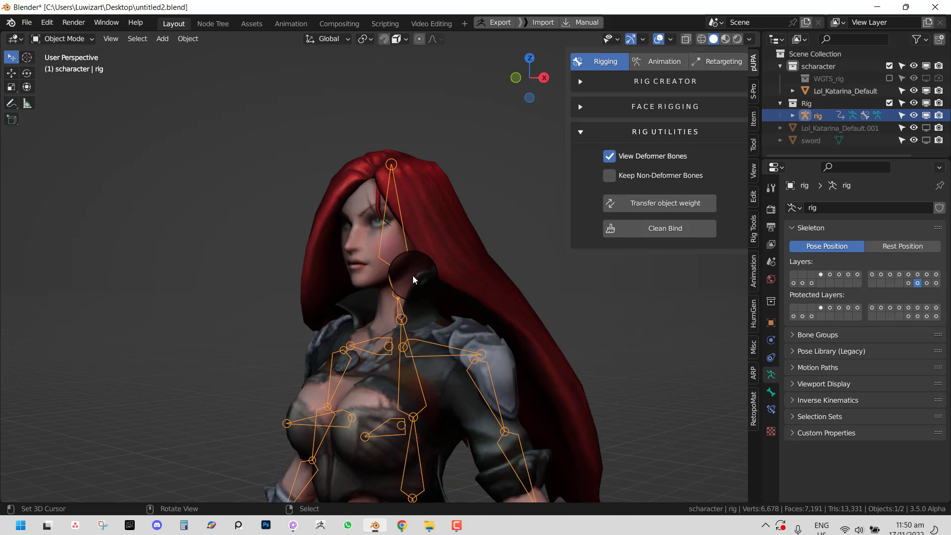
middle_click_drag(413, 275, 462, 279)
left_click(626, 179)
middle_click_drag(469, 240, 398, 233)
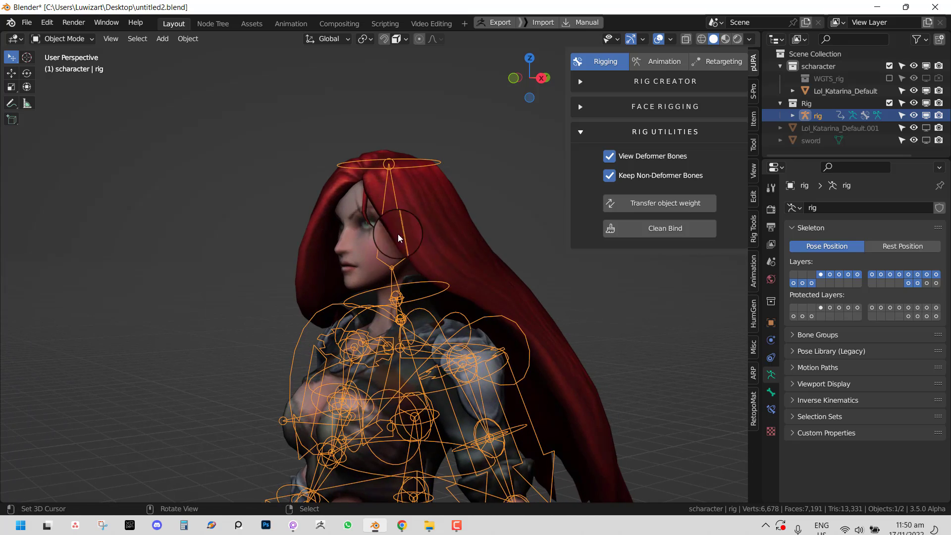
- Hide and unhide the Katarina mesh, then select the rig plus the Lol_Katarina_Default mesh
left_click(462, 239)
key("h")
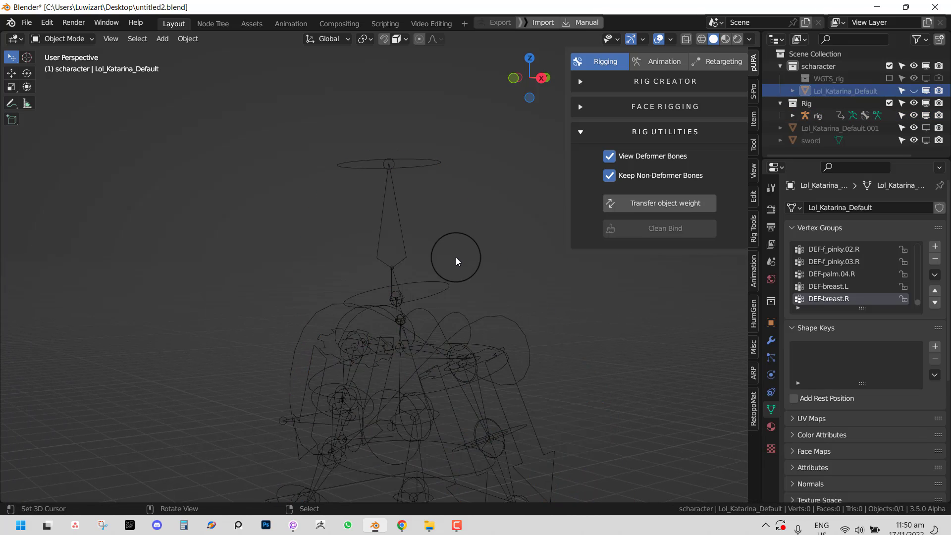
key("alt+h")
left_click(408, 248)
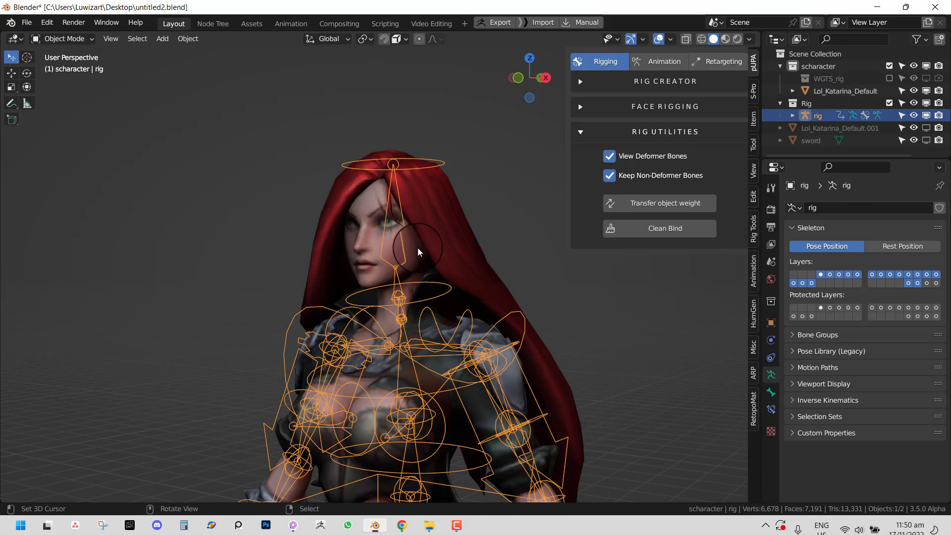
middle_click_drag(417, 247, 473, 242)
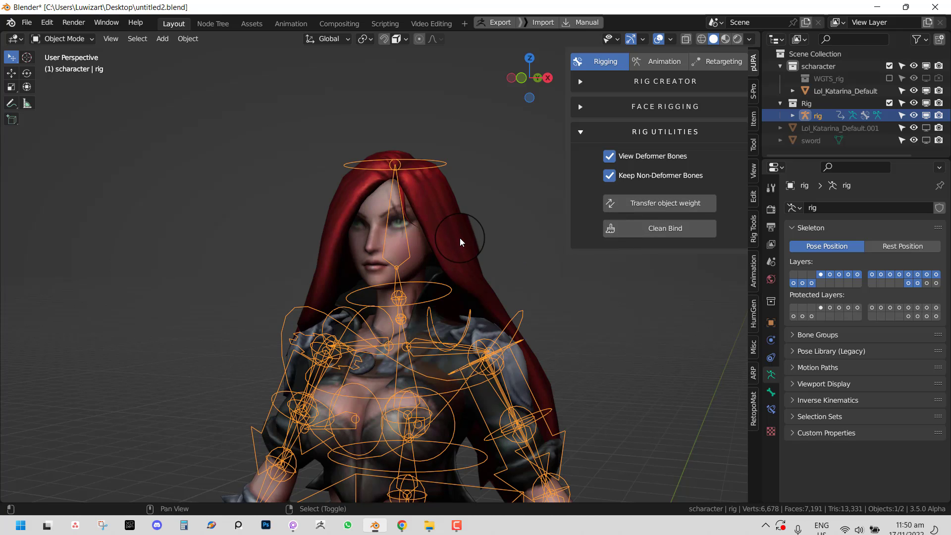
left_click(464, 230, "shift")
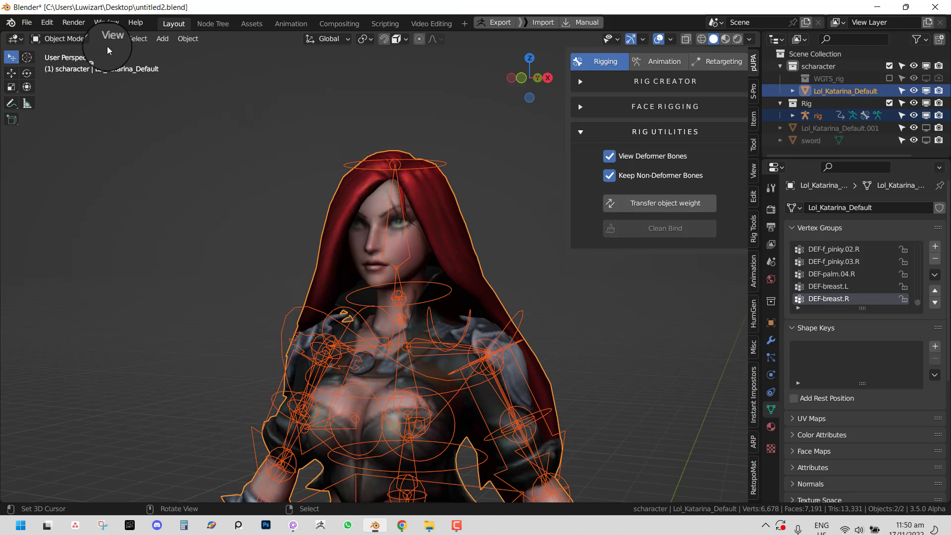
- Switch the mesh to Weight Paint and inspect the DEF-spine.006 and DEF-spine.005 weights
left_click(63, 39)
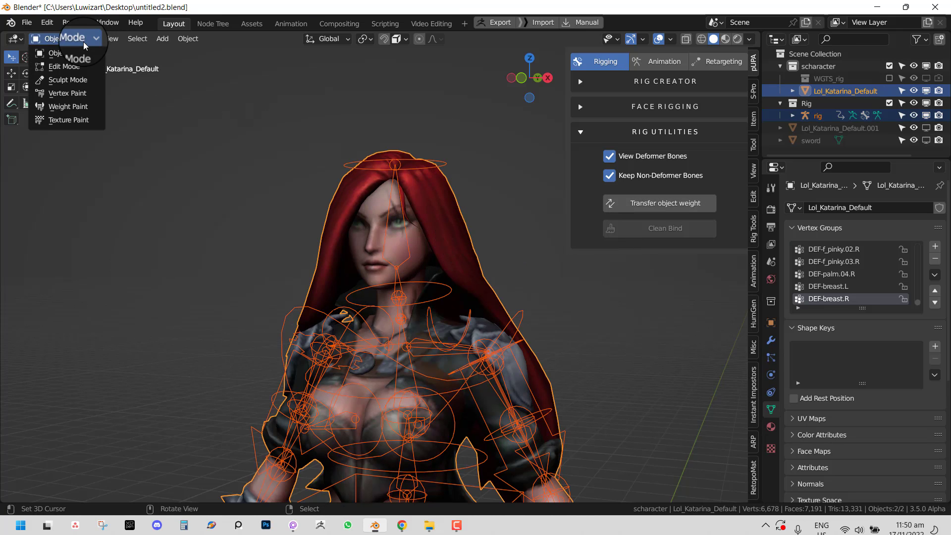
left_click(74, 108)
left_click(393, 209, "ctrl")
middle_click_drag(393, 206, 422, 249)
right_click(381, 249)
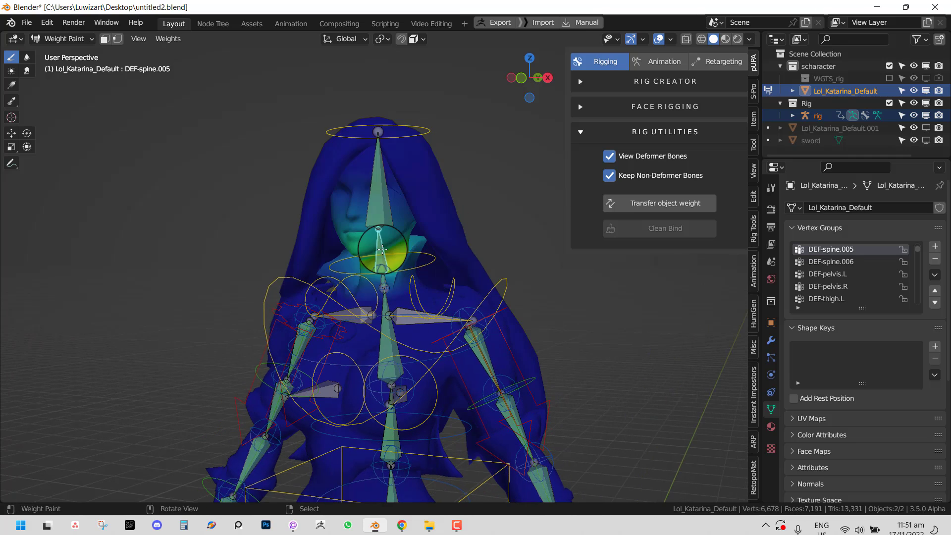
right_click(380, 188)
mouse_move(379, 189)
middle_mouse_down()
mouse_move(357, 206)
mouse_move(365, 187)
middle_mouse_up()
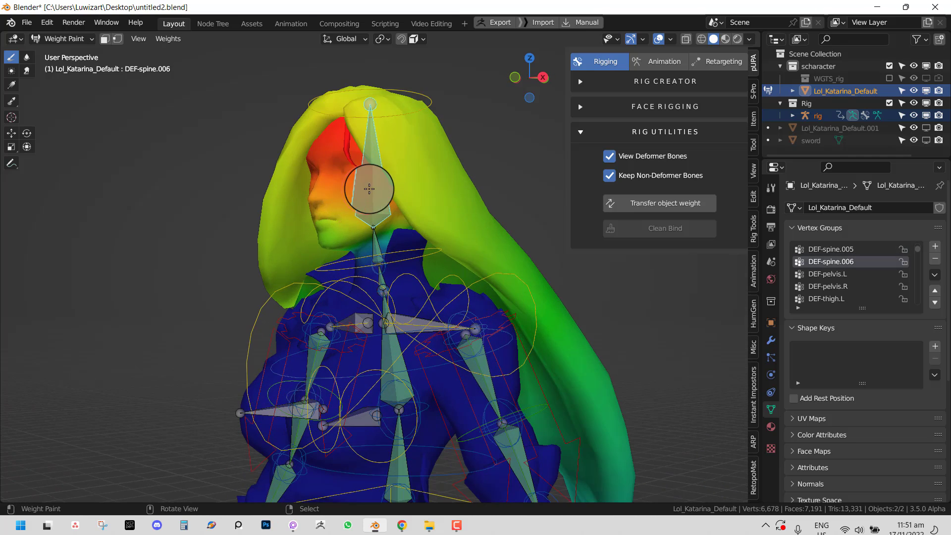
scroll(379, 189, "up", 2)
scroll(377, 164, "down", 2)
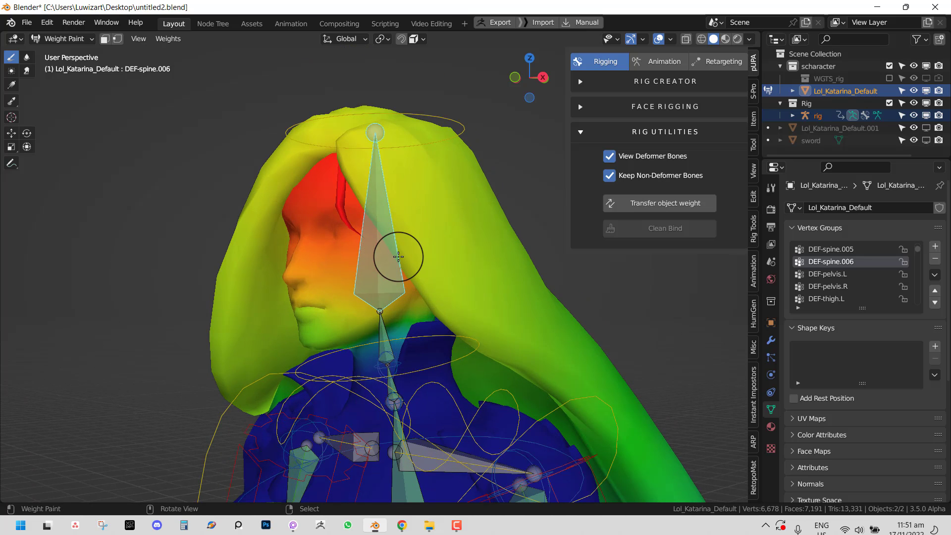
scroll(409, 248, "down", 1)
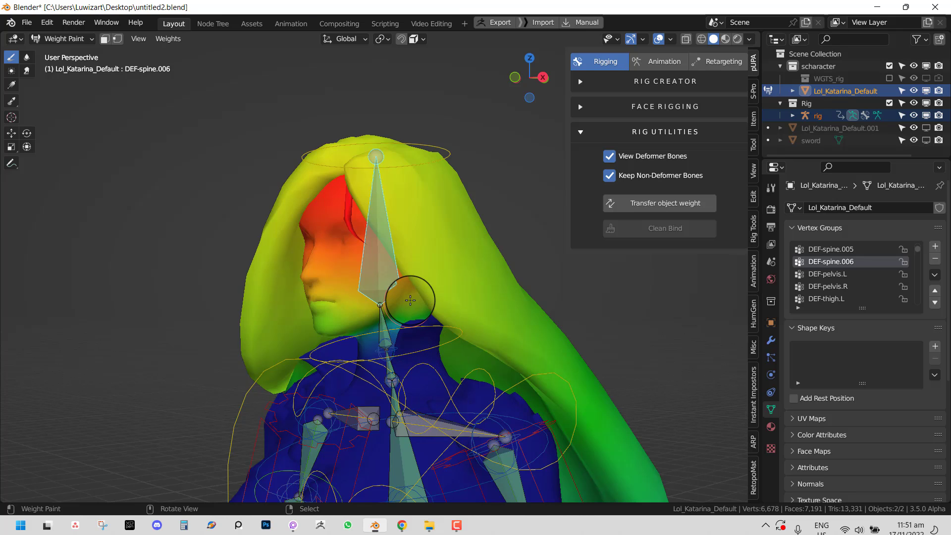
- Test-rotate the head bone to check the hood, then return to the DEF-spine.006 weights
left_click(446, 149, "ctrl")
key("r")
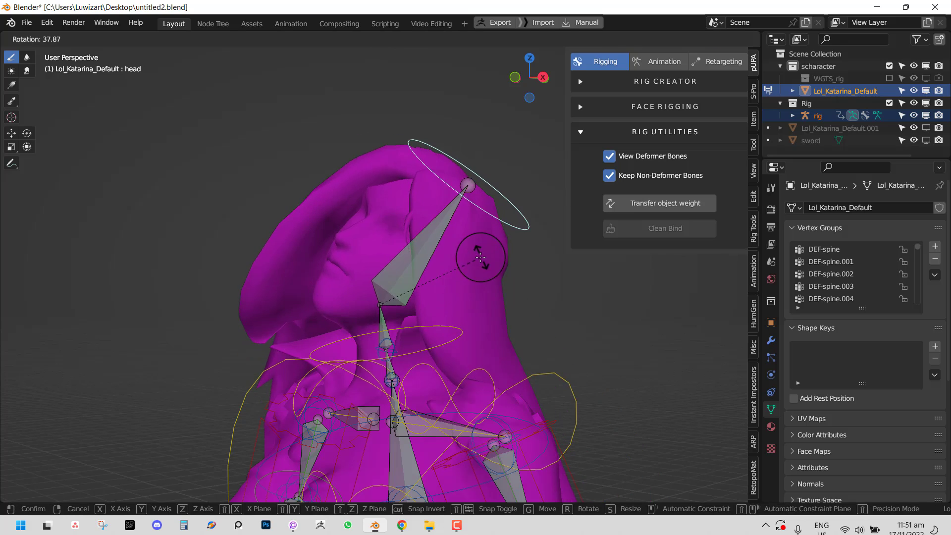
right_click(485, 257)
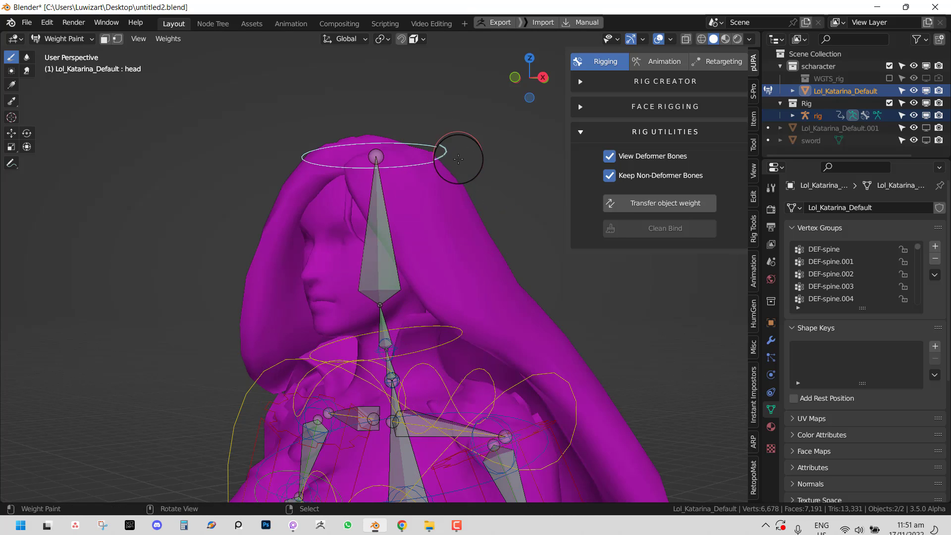
key("r")
left_click(451, 233)
left_click(421, 269, "ctrl")
scroll(417, 273, "down", 1)
middle_click_drag(384, 287, 365, 233, "shift")
- Set up the Draw brush with a 171 px radius and Weight 1.000
left_click(753, 144)
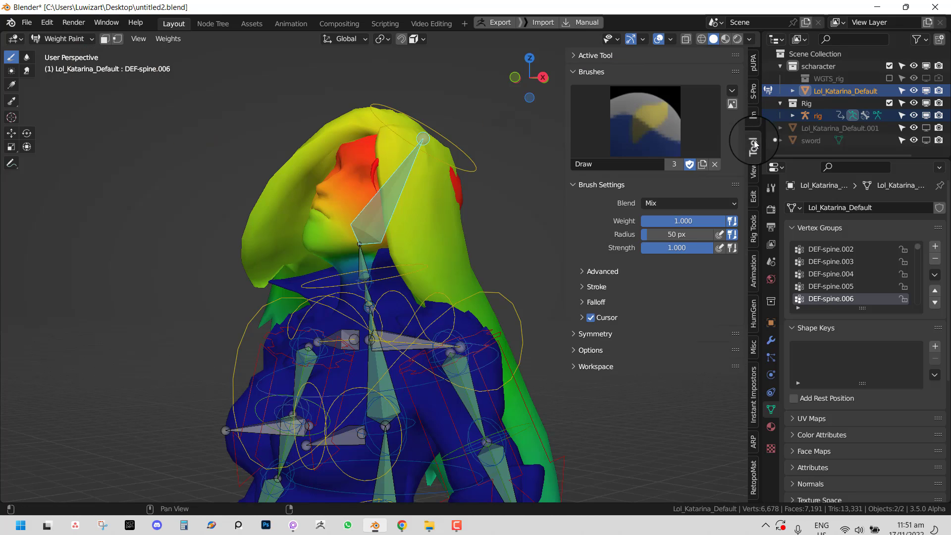
left_click(621, 136)
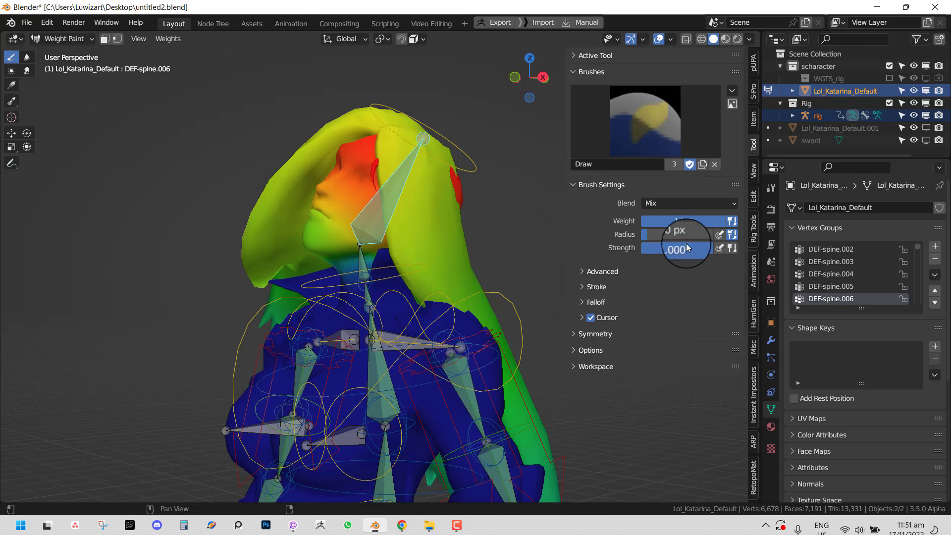
left_click_drag(699, 221, 559, 229)
key("f")
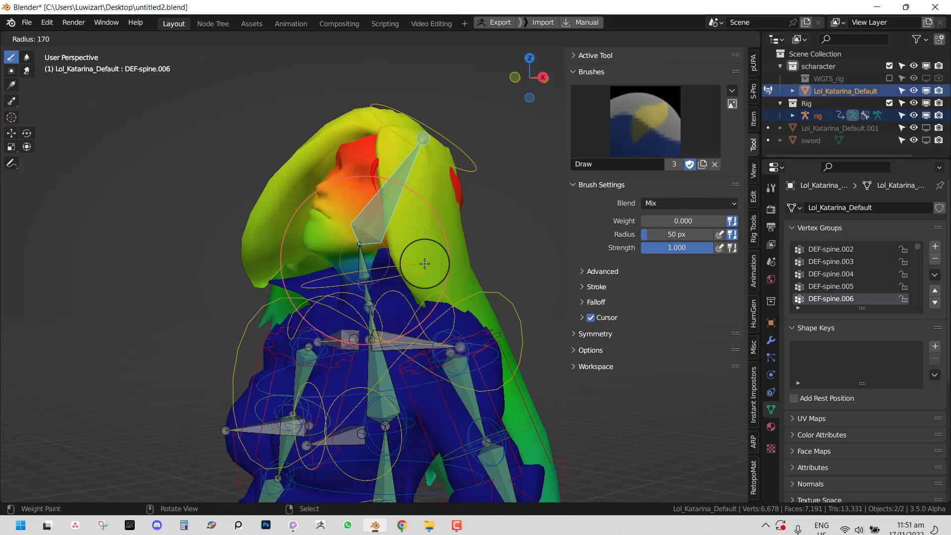
left_click(445, 266)
left_click_drag(719, 227, 735, 222)
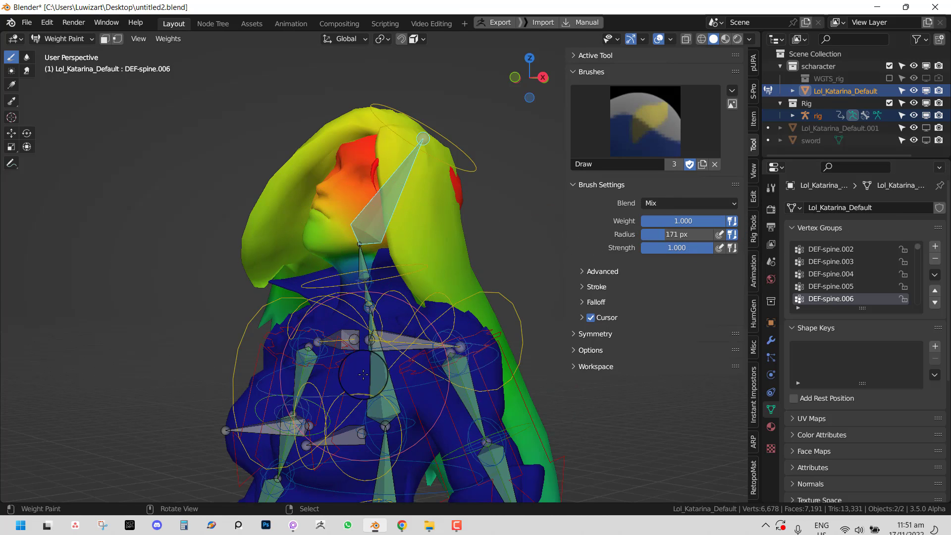
- Paint full weight across the chest and test it by rotating the head bone
mouse_move(363, 375)
left_mouse_down()
mouse_move(307, 426)
mouse_move(260, 447)
mouse_move(245, 432)
mouse_move(311, 382)
left_mouse_up()
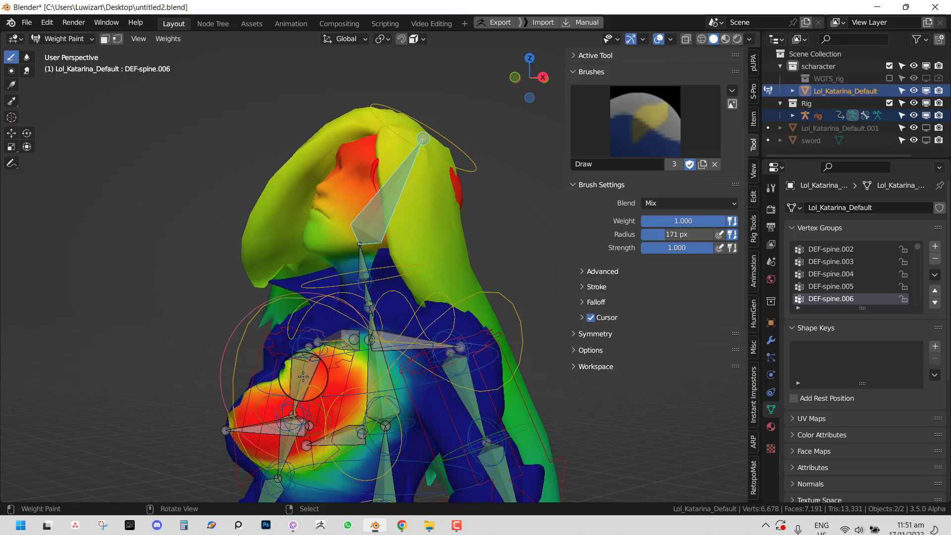
middle_click_drag(306, 398, 376, 397)
left_click_drag(375, 397, 311, 445)
left_click(483, 129, "ctrl")
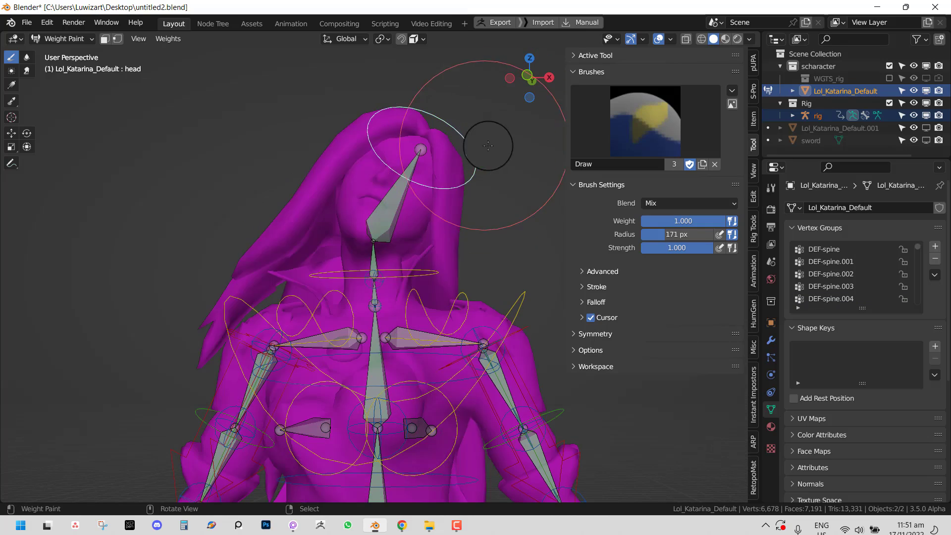
key("r")
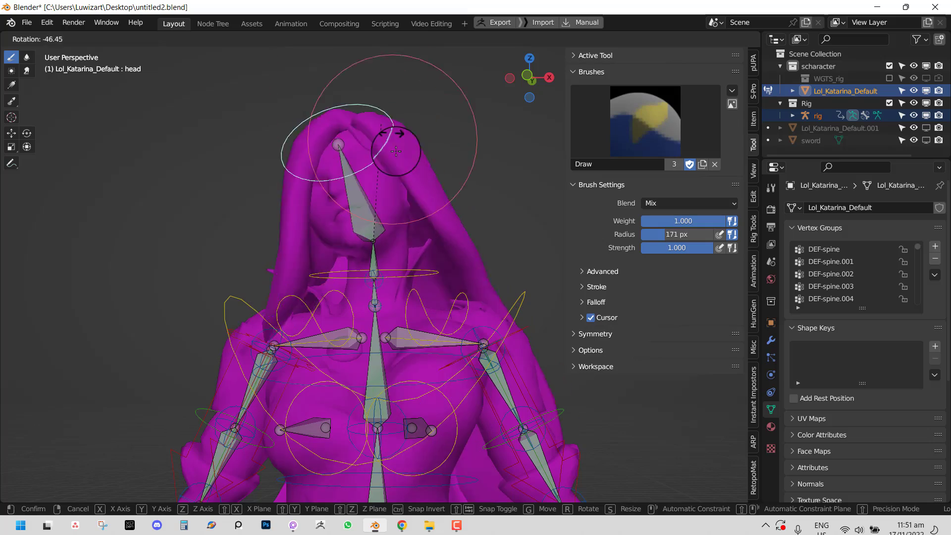
left_click(396, 159)
right_click(385, 203)
- Undo the chest strokes, reset the head rotation with Alt+R, and enter Edit Mode
middle_click_drag(433, 357, 365, 365)
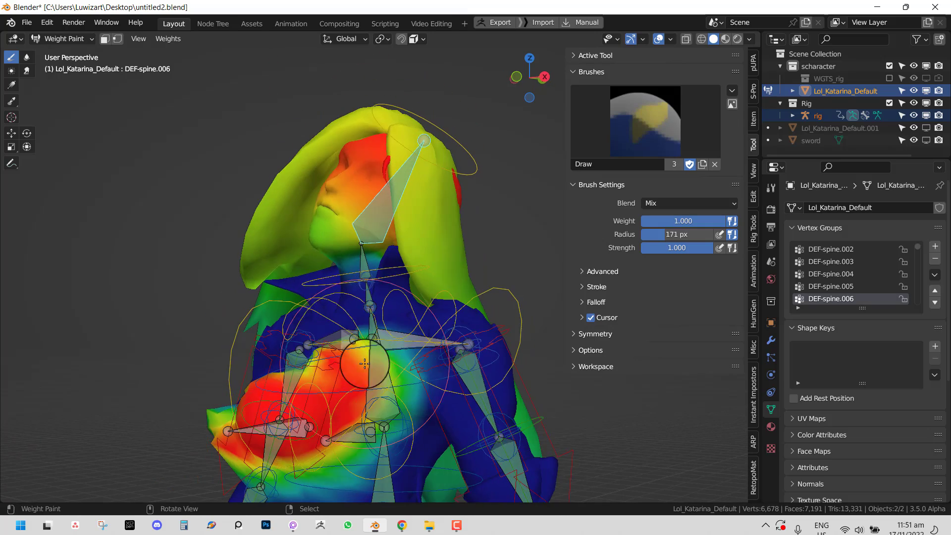
key("ctrl+z")
key("ctrl+shift+z")
key("ctrl+z")
key("ctrl+z")
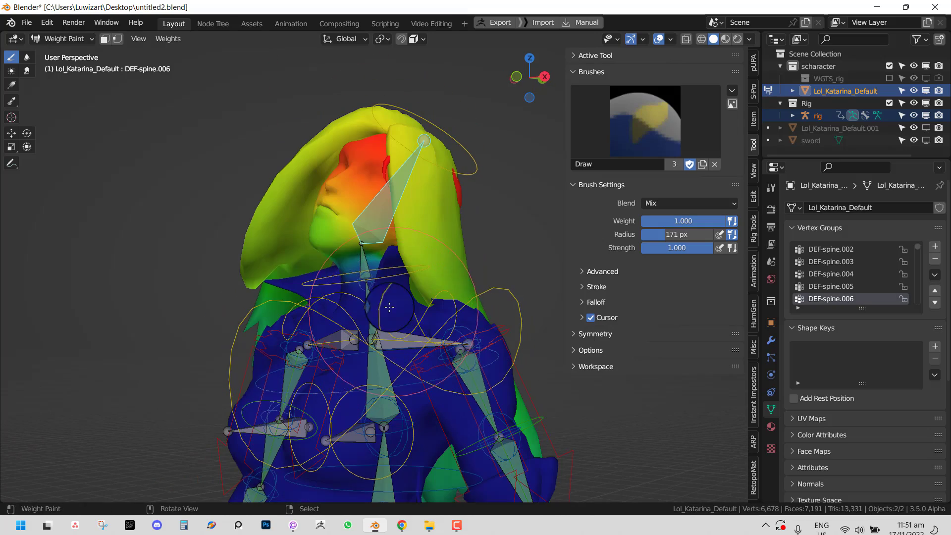
middle_click_drag(394, 335, 438, 332)
key("a")
key("alt+r")
mouse_move(436, 204)
middle_mouse_down()
mouse_move(374, 198)
mouse_move(418, 201)
middle_mouse_up()
right_click(373, 196)
key("Tab")
scroll(425, 199, "up", 2)
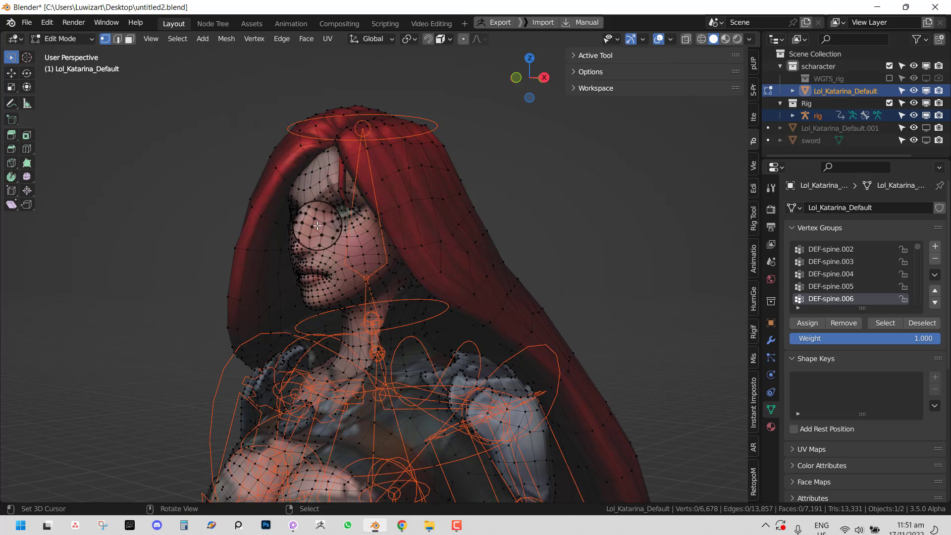
- Select the geometry linked to the face, hide the unselected hair, and return to weight painting
left_click(330, 256)
key("ctrl+l")
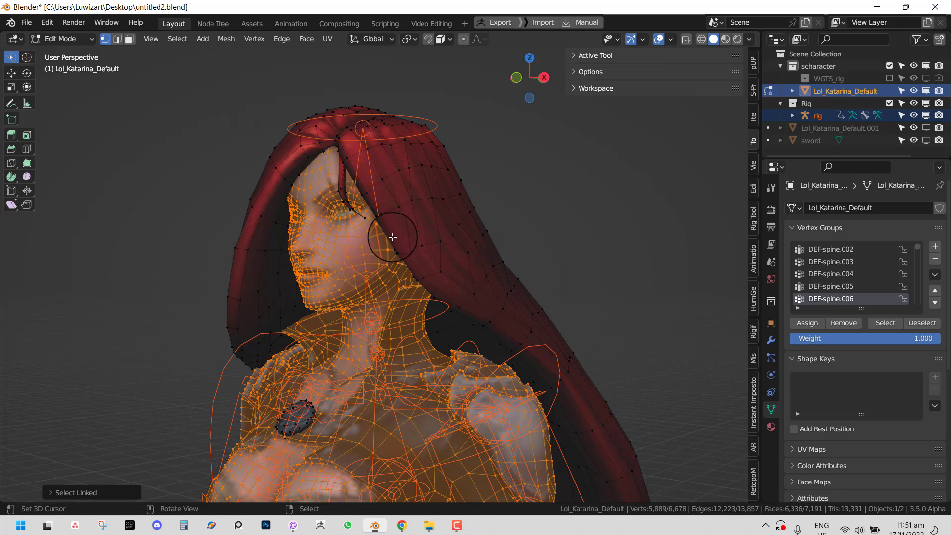
middle_click_drag(392, 237, 357, 228)
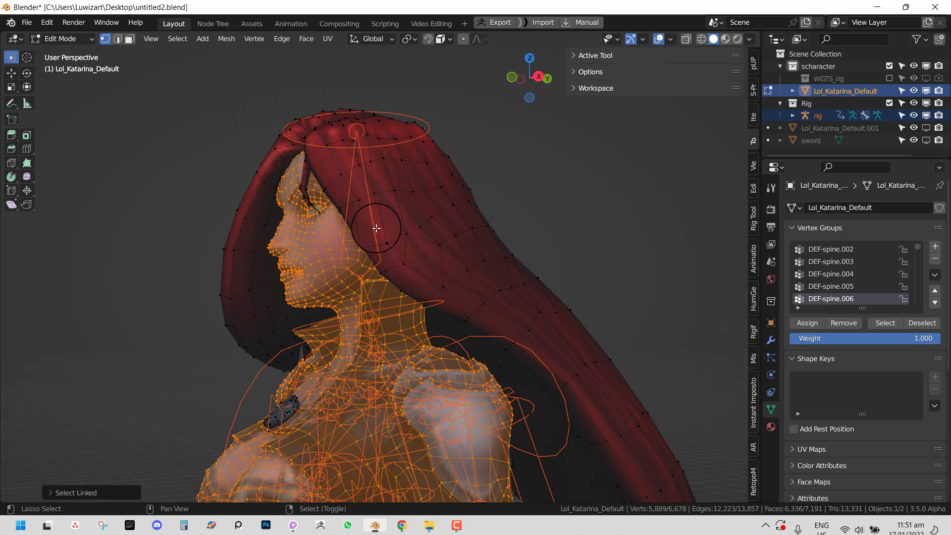
key("shift+h")
middle_click_drag(453, 214, 397, 222)
key("ctrl+Tab")
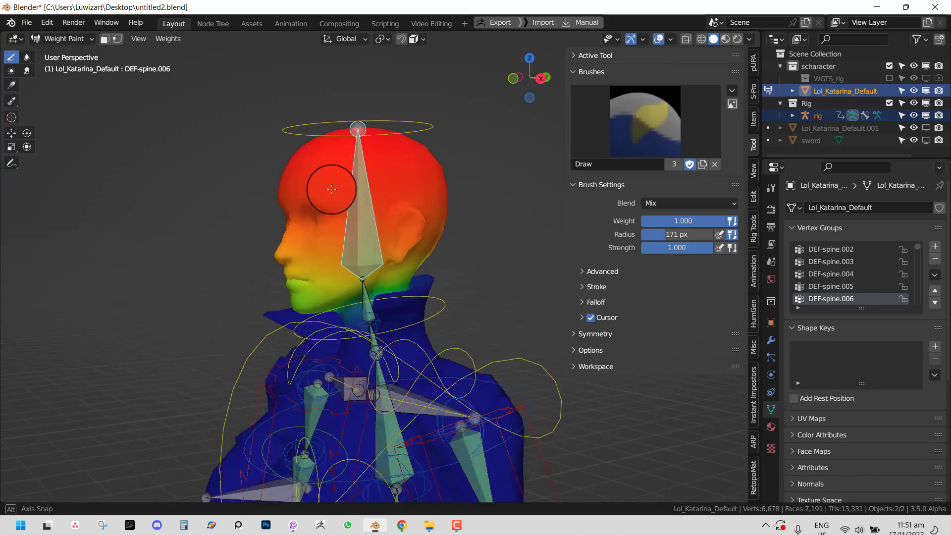
key("Tab")
mouse_move(332, 189)
middle_mouse_down()
mouse_move(380, 189)
mouse_move(397, 170)
mouse_move(393, 234)
mouse_move(425, 234)
mouse_move(481, 183)
middle_mouse_up()
key("Tab")
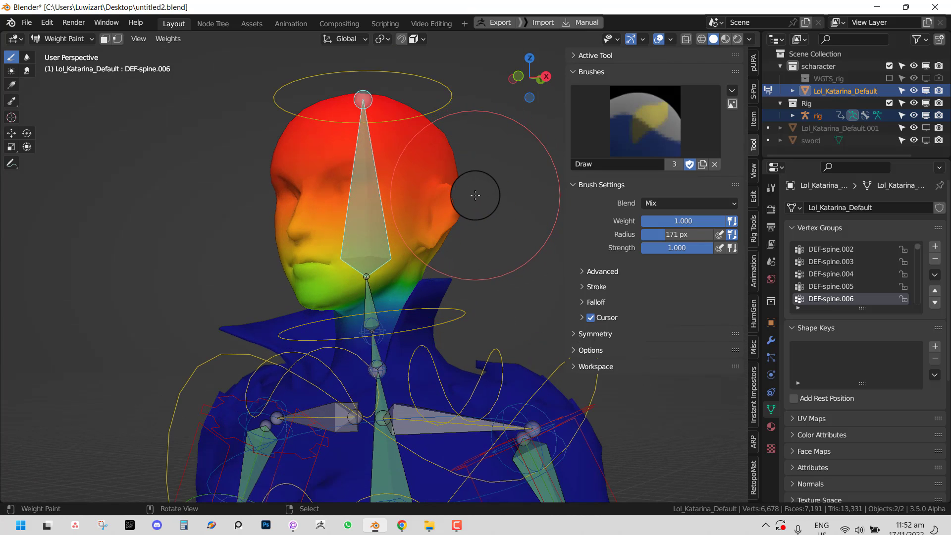
- Paint full head weight onto the ear, resizing the brush to 127 px then 229 px
middle_click_drag(436, 238, 410, 225)
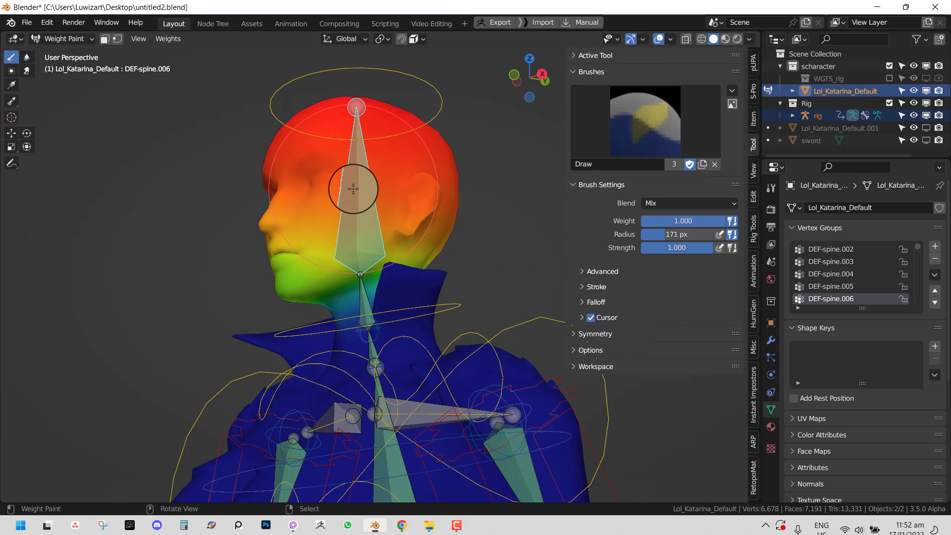
middle_click_drag(354, 189, 346, 218)
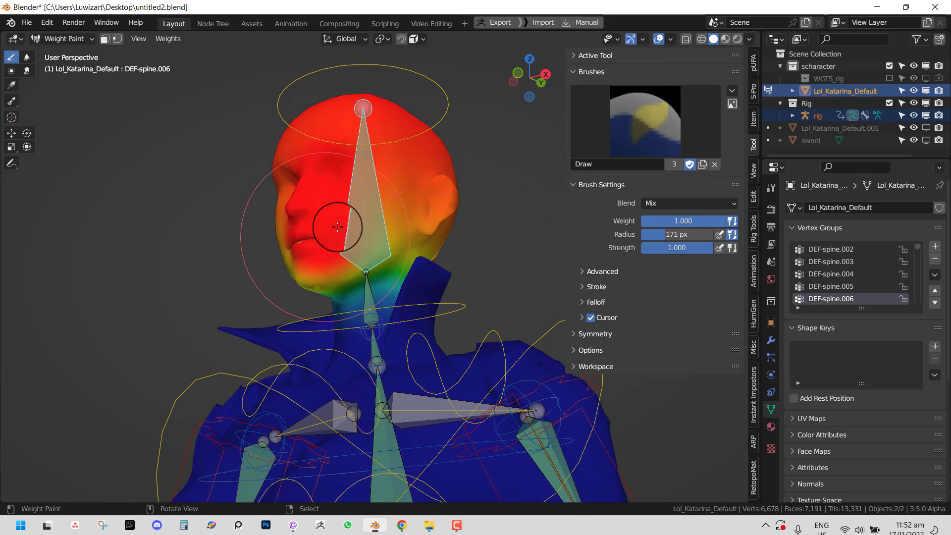
middle_click_drag(428, 199, 494, 206)
left_click_drag(327, 176, 308, 195)
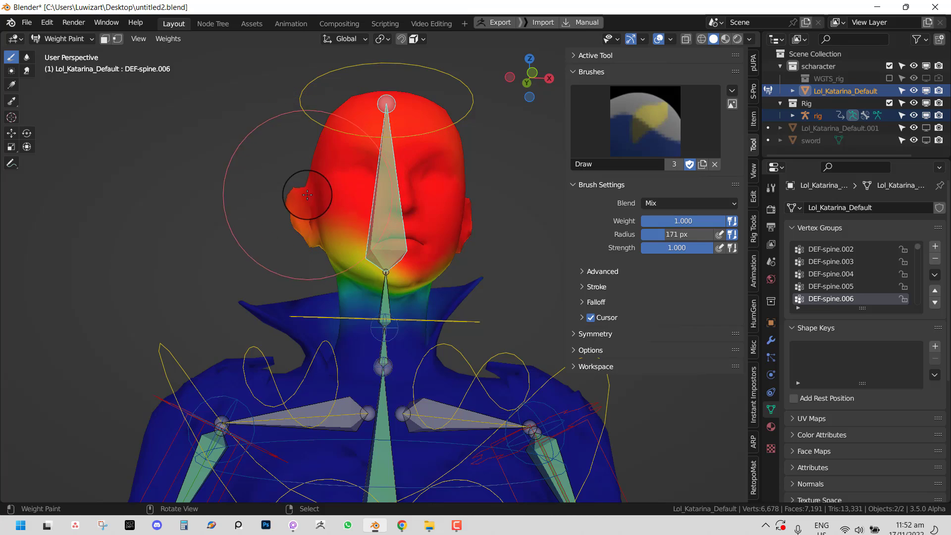
middle_click_drag(397, 242, 412, 191)
scroll(411, 192, "up", 2)
key("f")
left_click(400, 195)
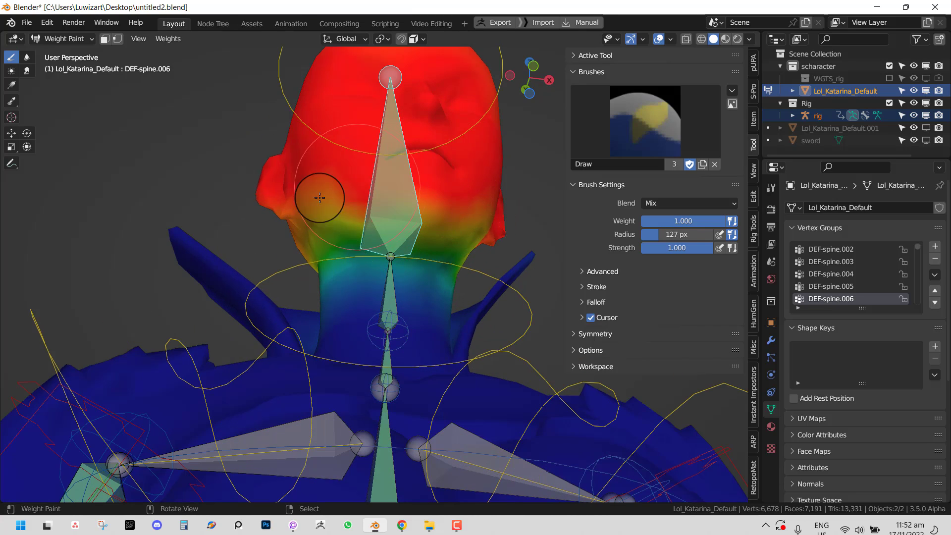
middle_click_drag(451, 223, 363, 250)
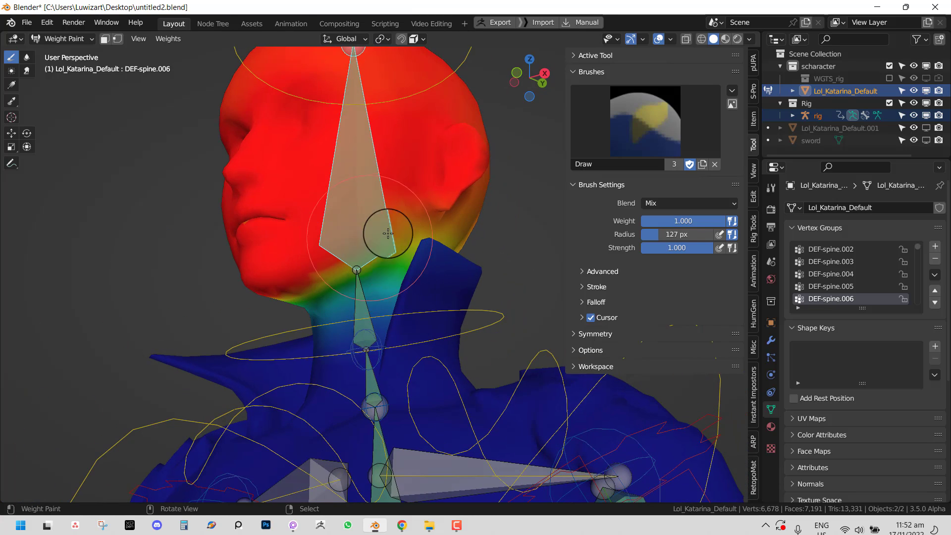
middle_click_drag(444, 220, 303, 247)
key("f")
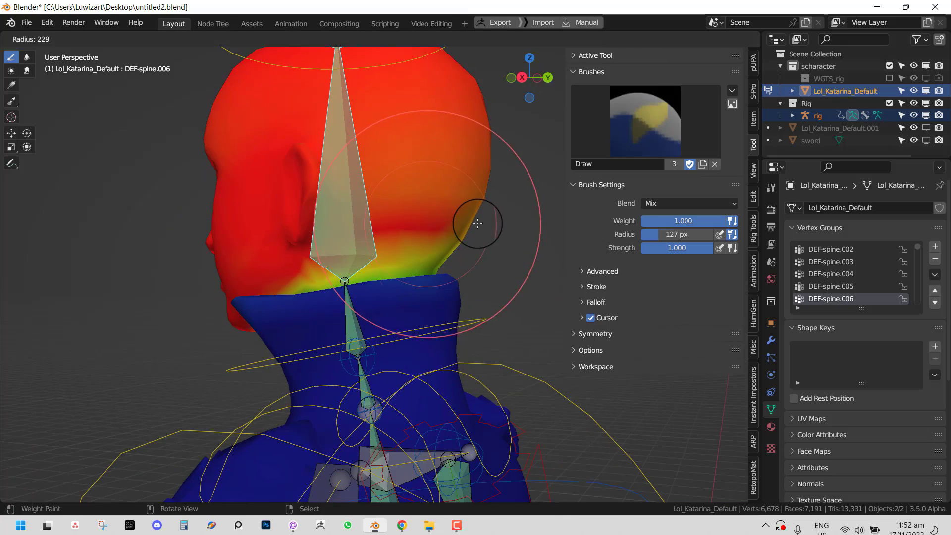
left_click(490, 208)
- Test-rotate the head bone twice from different views, cancelling each rotation
mouse_move(378, 165)
middle_mouse_down()
mouse_move(274, 172)
mouse_move(493, 223)
mouse_move(301, 180)
mouse_move(409, 186)
mouse_move(465, 90)
middle_mouse_up()
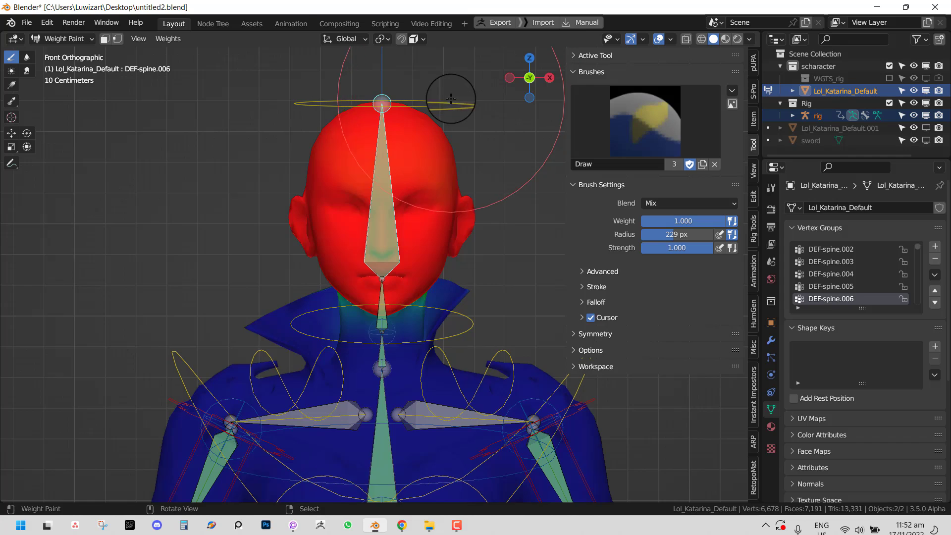
right_click(452, 101)
key("e")
key("r")
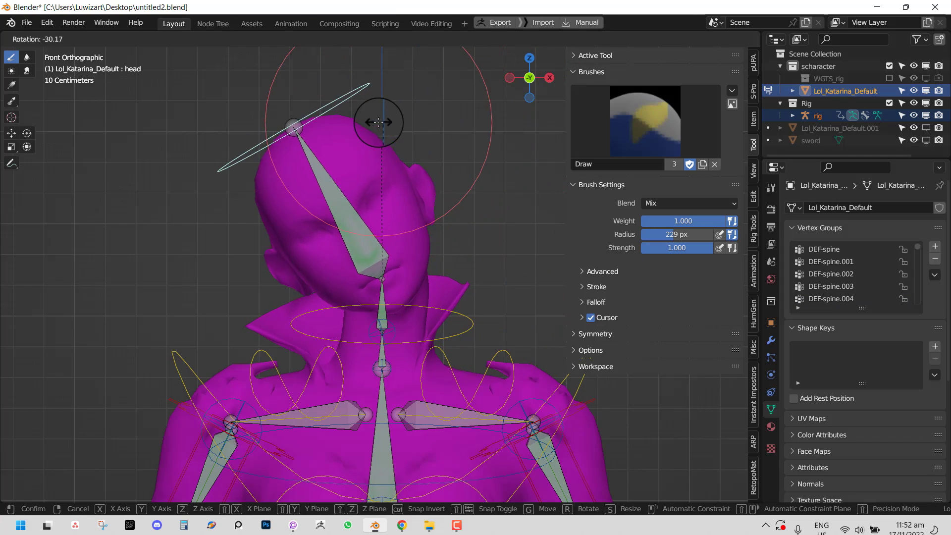
right_click(451, 205)
key("KP_3")
key("r")
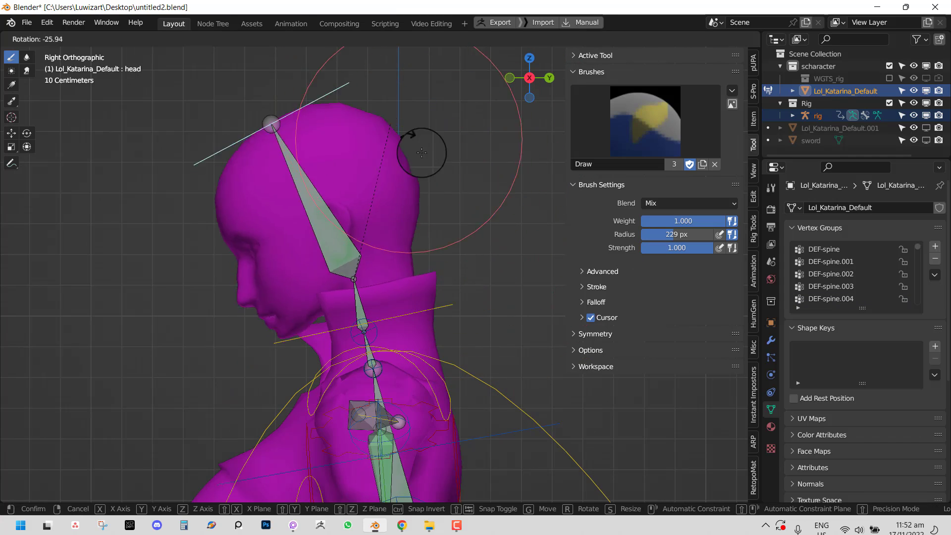
right_click(426, 155)
- Make DEF-spine.005 the current neck weights and switch the mesh into Edit Mode
left_click(360, 291, "ctrl")
middle_click_drag(363, 315, 402, 322)
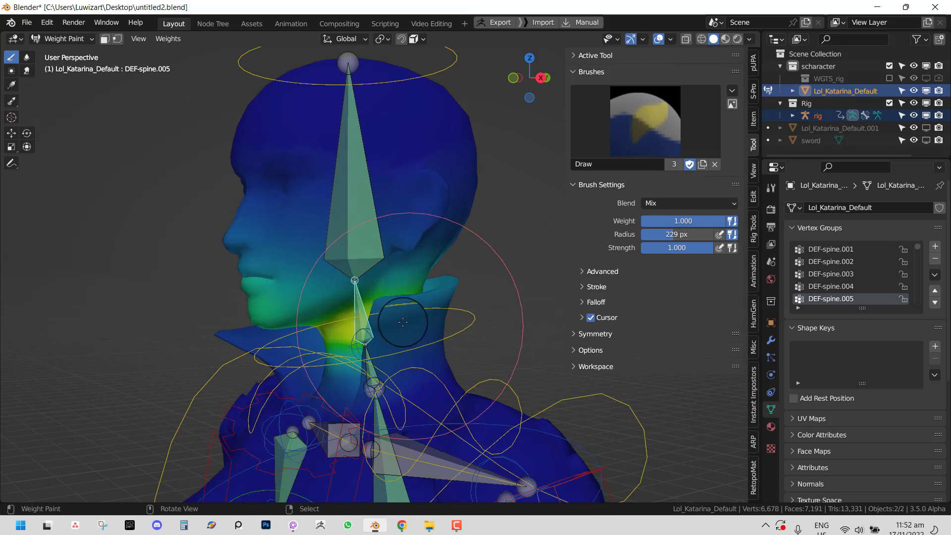
mouse_move(359, 298)
middle_mouse_down()
mouse_move(275, 285)
mouse_move(282, 304)
middle_mouse_up()
key("Tab")
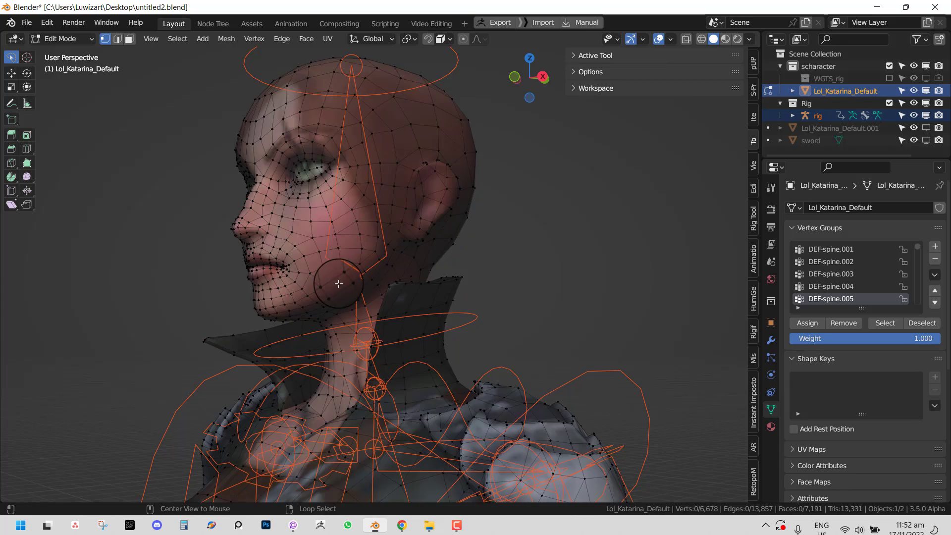
- In a see-through side view, select all head vertices, excluding the collar tips
mouse_move(338, 284)
middle_mouse_down("alt")
mouse_move(350, 280)
mouse_move(365, 293)
mouse_move(269, 304)
mouse_move(272, 321)
mouse_move(290, 304)
mouse_move(286, 327)
middle_mouse_up("alt")
key("shift+z")
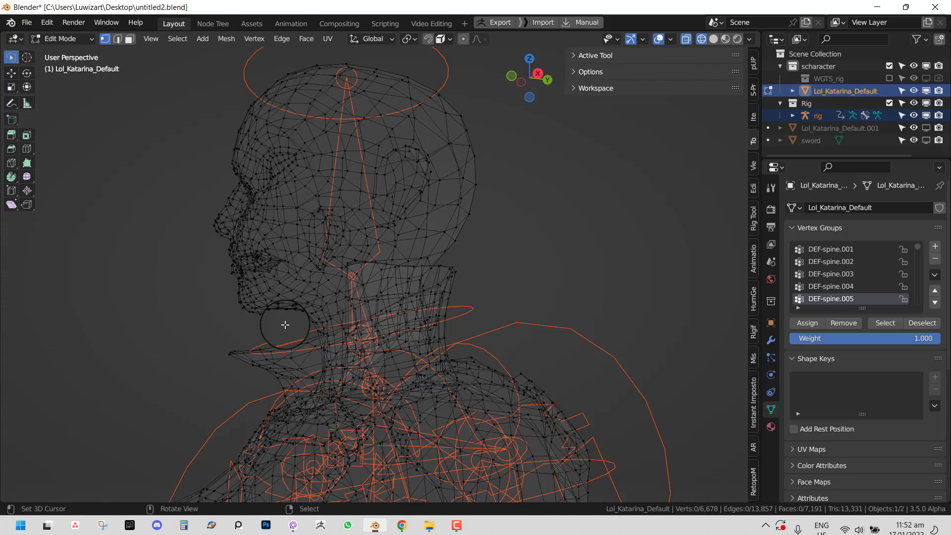
key("g")
mouse_move(356, 264)
right_mouse_down("ctrl")
mouse_move(626, 136)
mouse_move(86, 442)
mouse_move(119, 422)
right_mouse_up("ctrl")
mouse_move(340, 359)
middle_mouse_down()
mouse_move(419, 350)
mouse_move(492, 272)
middle_mouse_up()
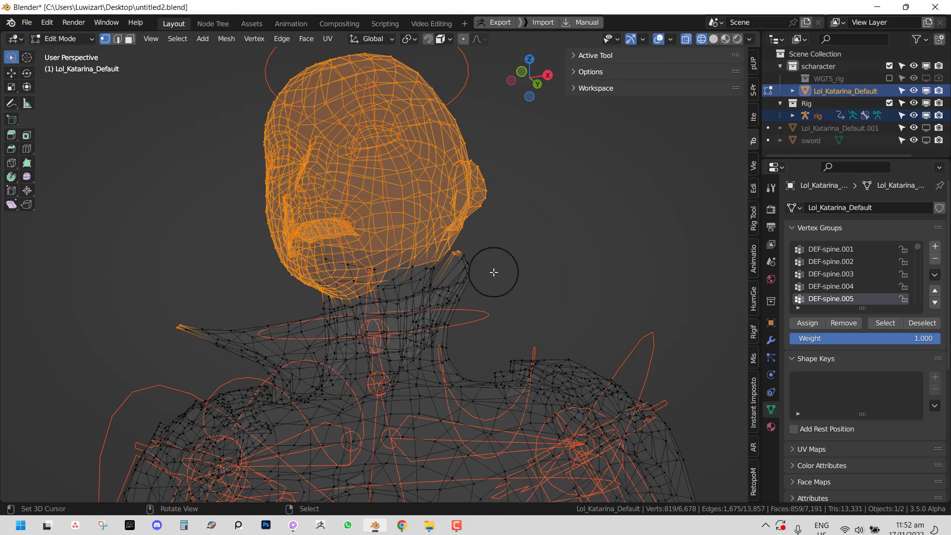
key("c")
middle_click_drag(191, 342, 172, 320)
key("Escape")
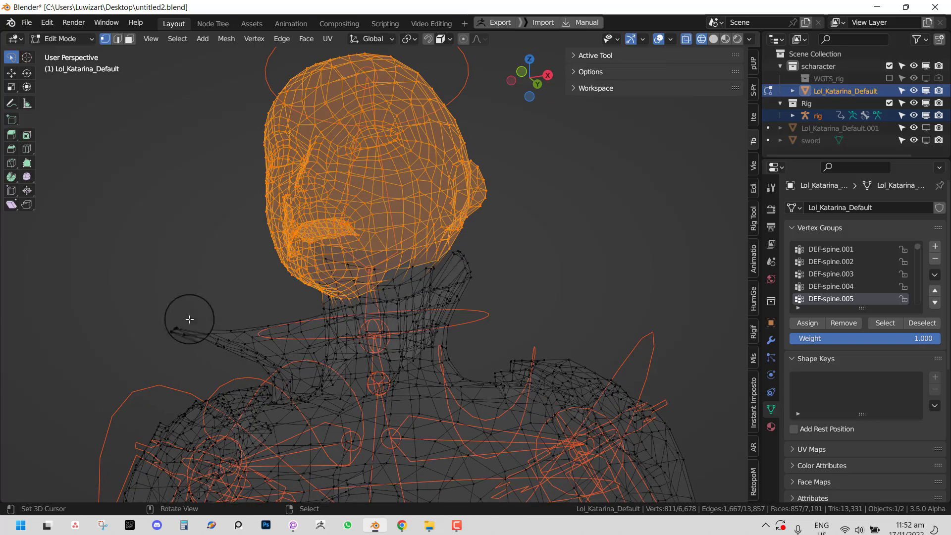
middle_click_drag(404, 291, 433, 253)
key("c")
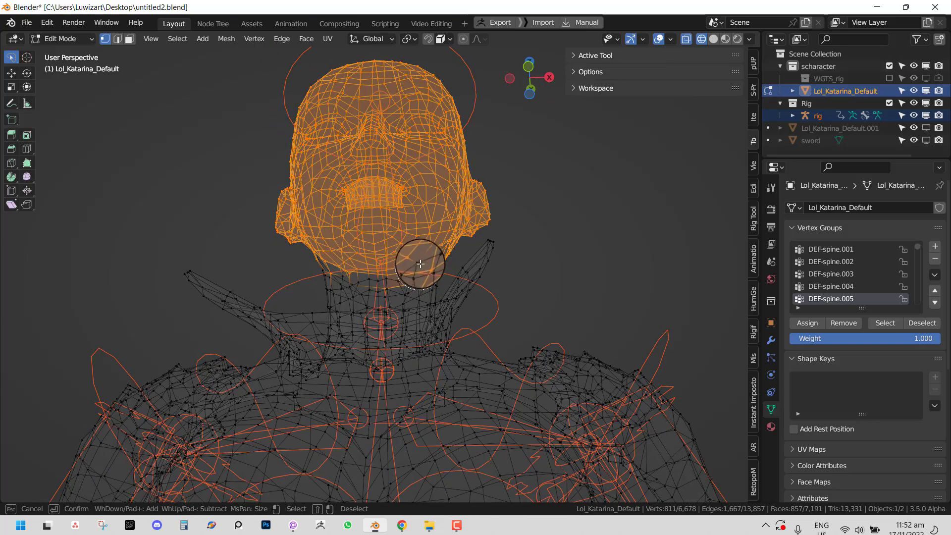
middle_click_drag(331, 257, 303, 276)
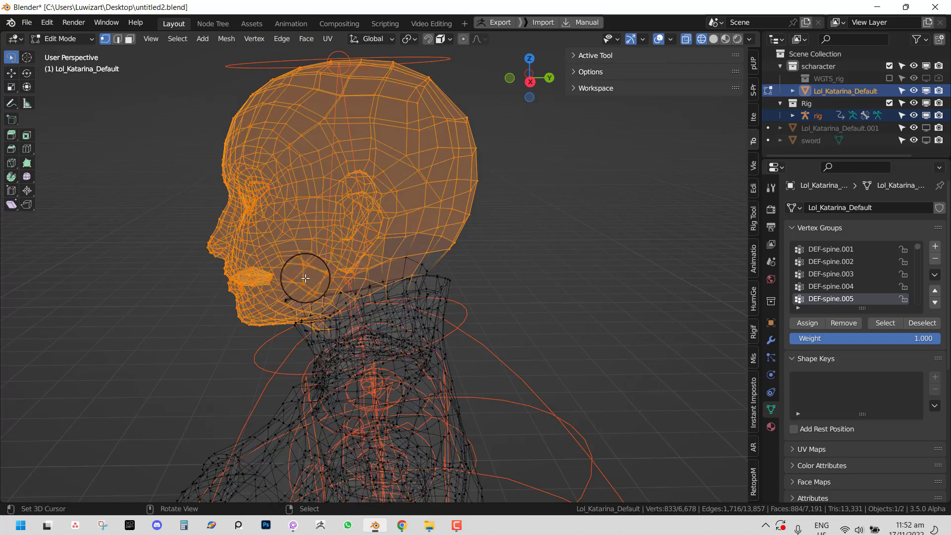
key("Escape")
- Assign the selected head vertices fully to the DEF-spine.006 head bone group
key("Tab")
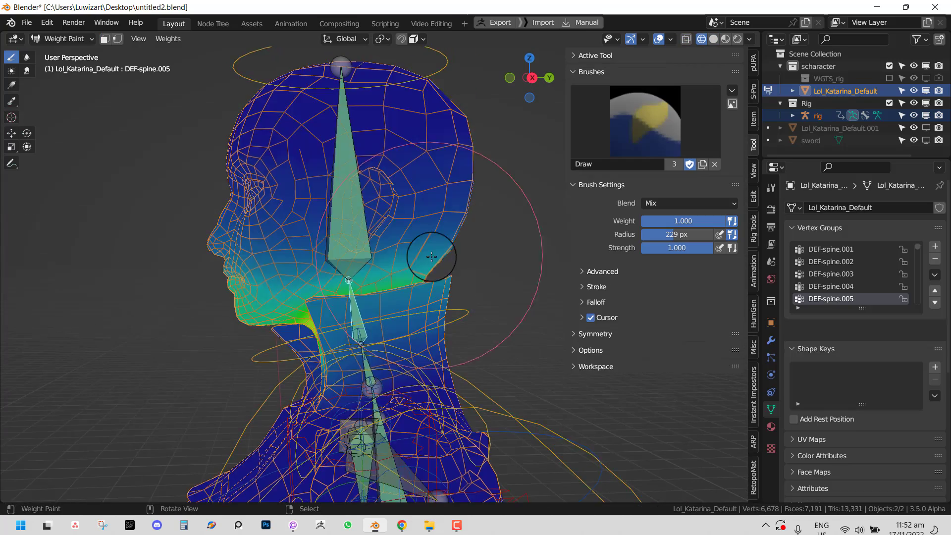
scroll(433, 256, "down", 2)
right_click(357, 214)
key("Tab")
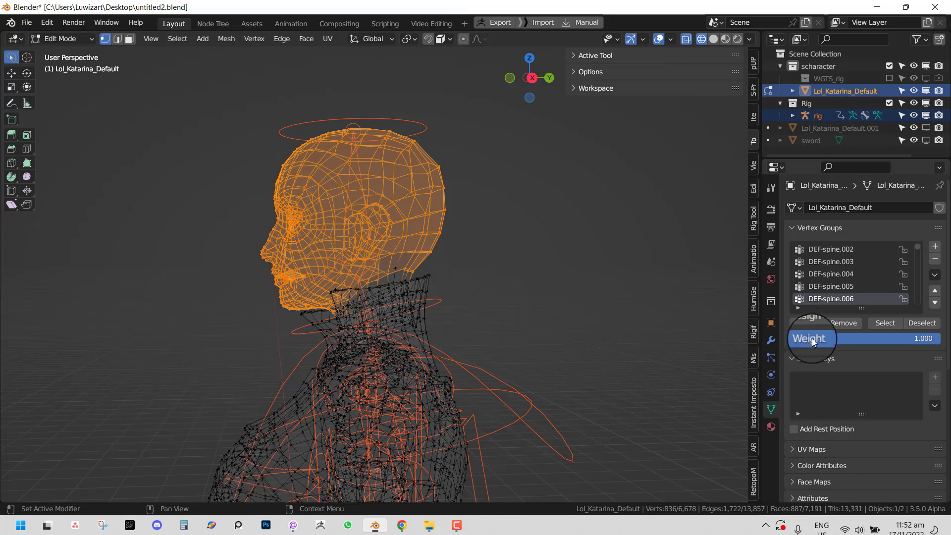
left_click(803, 326)
key("Tab")
- Smooth the head and neck vertex weights twice with Weights > Smooth
middle_click_drag(382, 276, 424, 265)
scroll(434, 272, "up", 2)
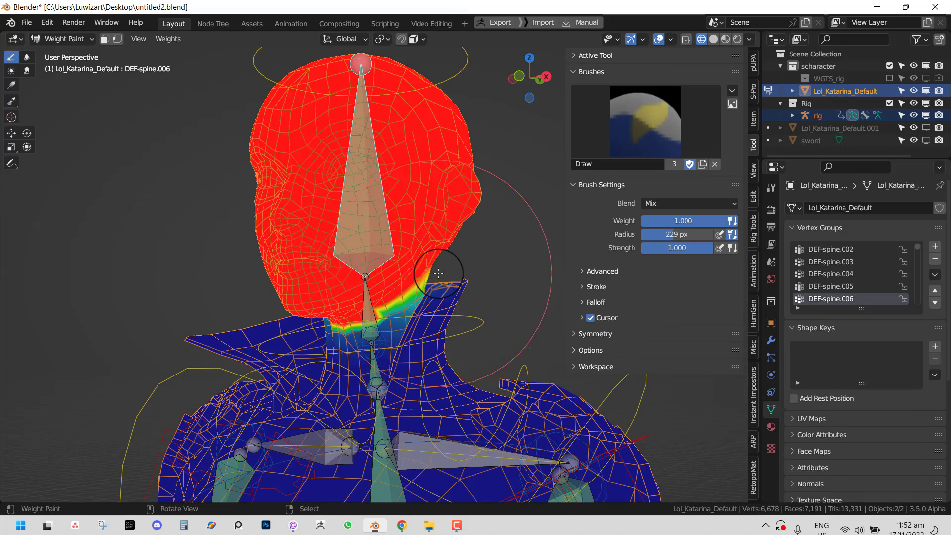
key("q")
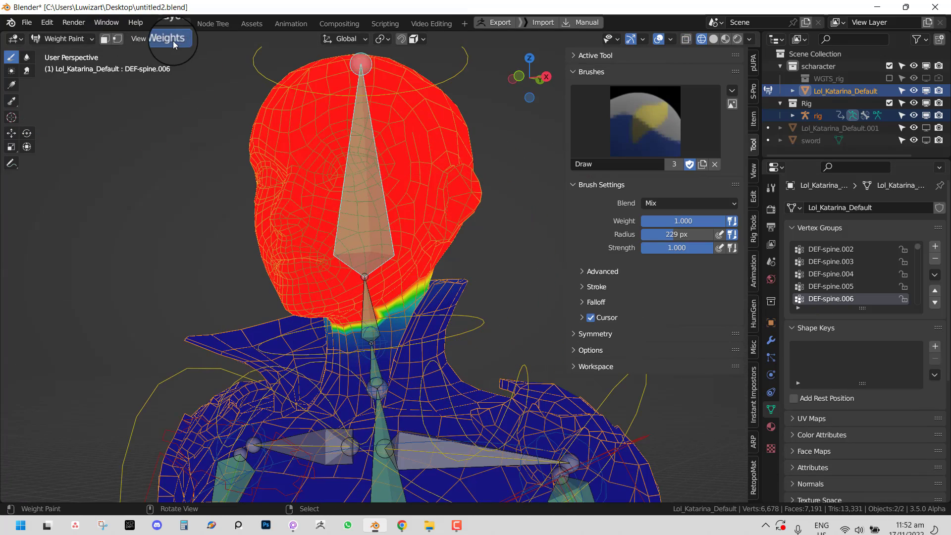
left_click(174, 41)
left_click(198, 179)
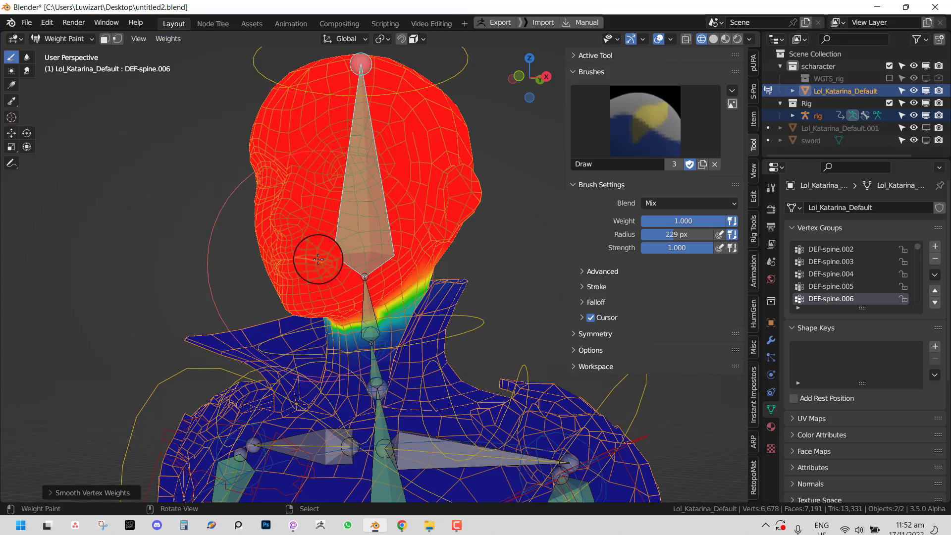
left_click(168, 39)
left_click(190, 180)
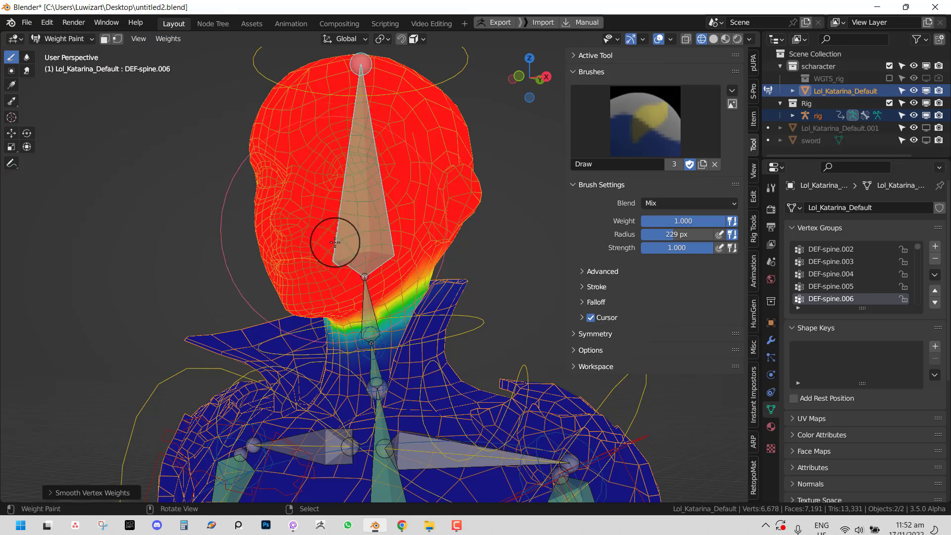
- Remove the head vertices from the DEF-spine.005 neck bone group
middle_click_drag(336, 242, 377, 297)
right_click(370, 293)
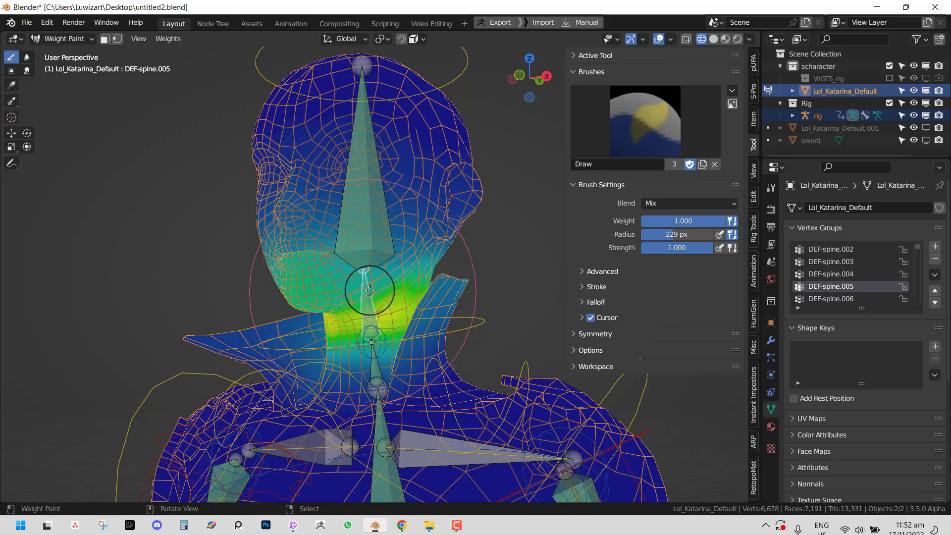
middle_click_drag(369, 289, 348, 298)
key("Tab")
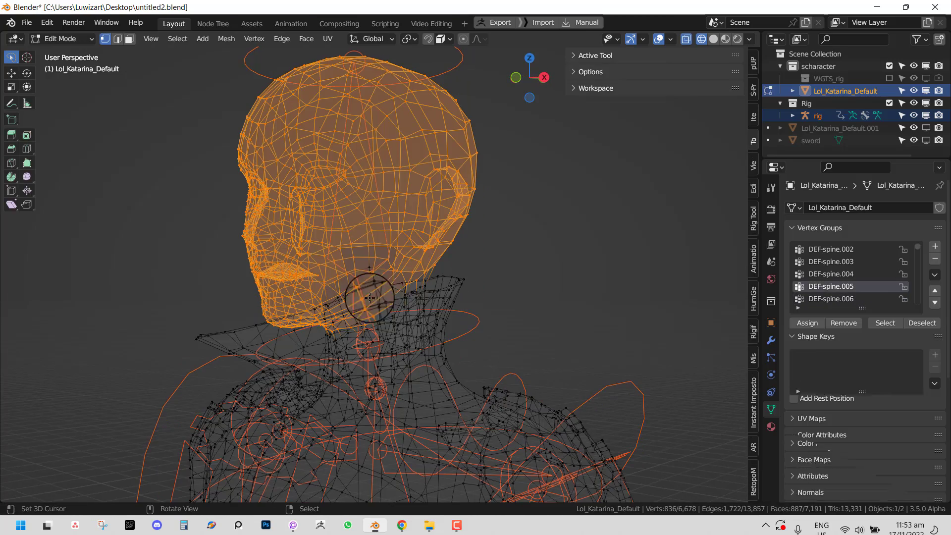
left_click(848, 326)
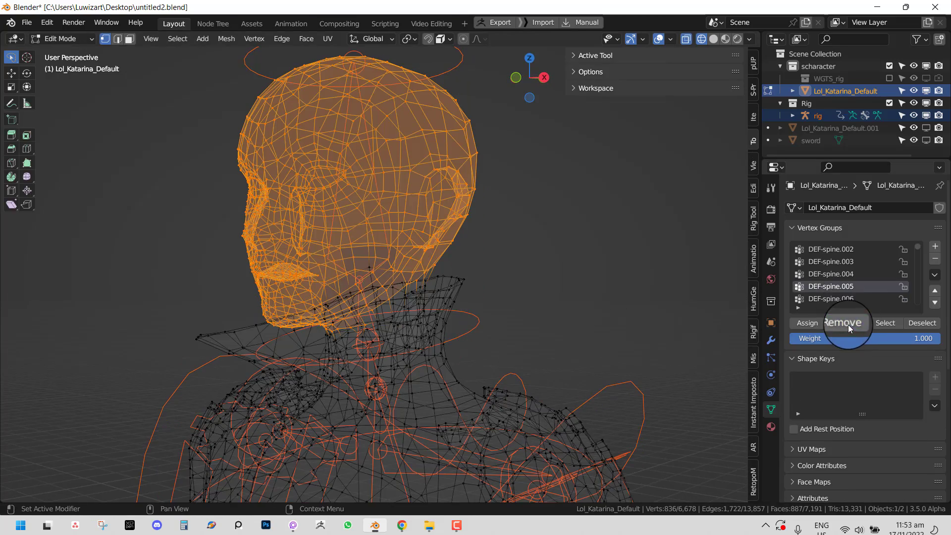
key("Tab")
mouse_move(386, 296)
middle_mouse_down()
mouse_move(439, 280)
mouse_move(436, 303)
mouse_move(371, 314)
mouse_move(352, 312)
mouse_move(351, 284)
mouse_move(430, 319)
middle_mouse_up()
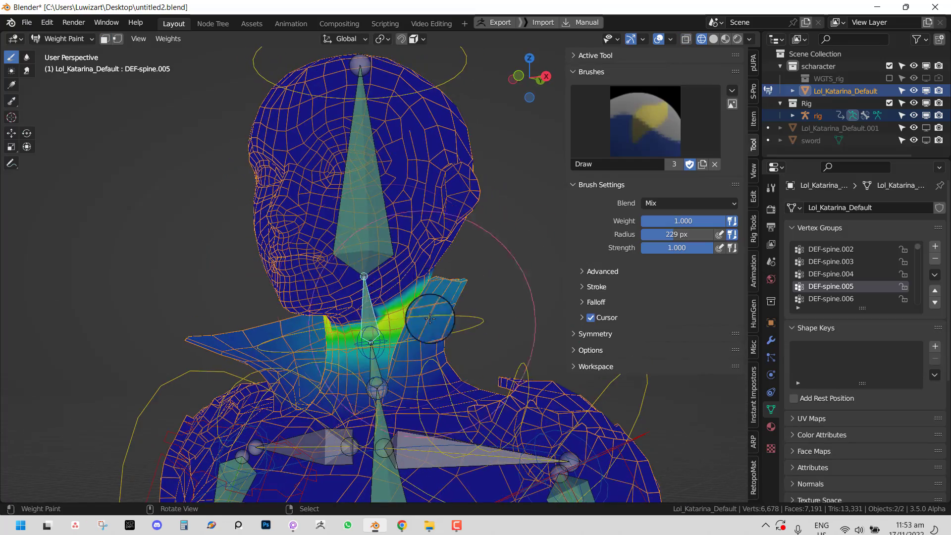
- Smooth the neck weights once more and test-rotate the head bone from the front
left_click(166, 37)
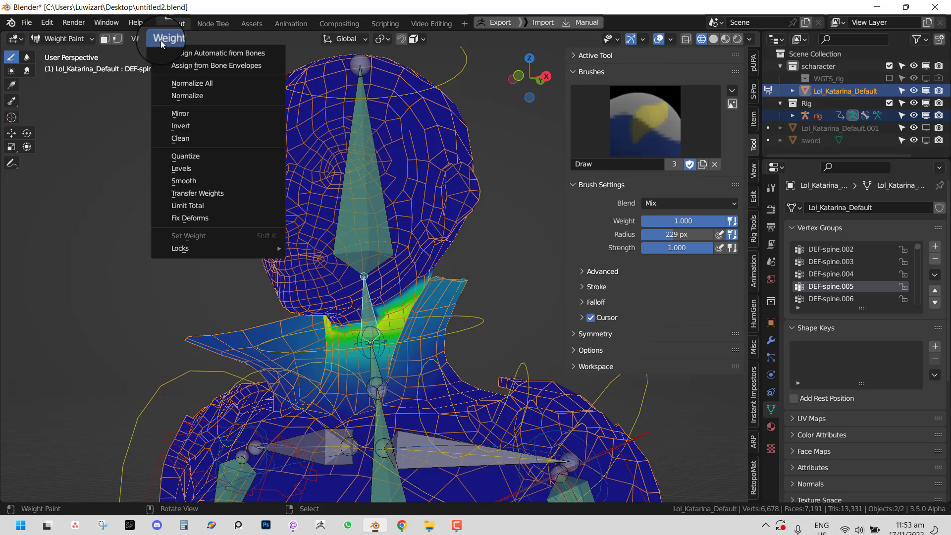
left_click(201, 181)
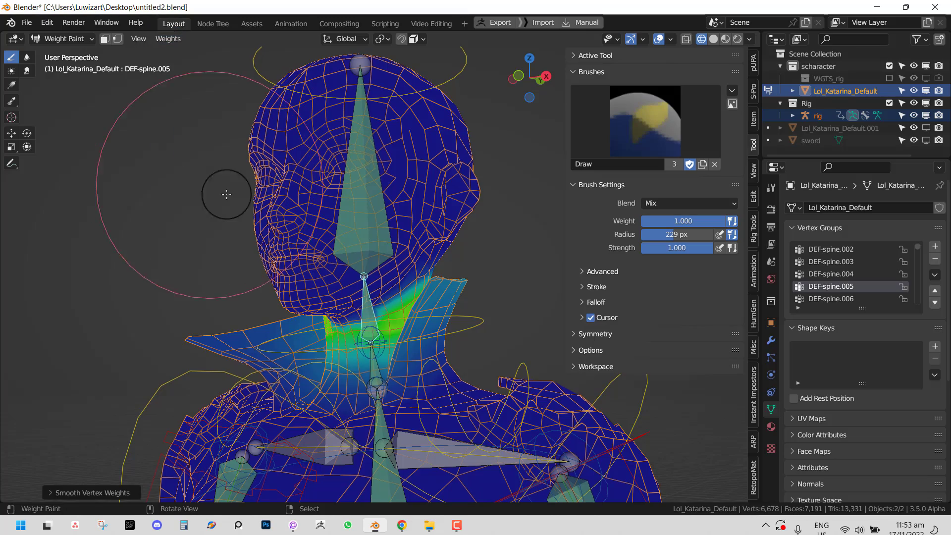
key("KP_1")
right_click(475, 72)
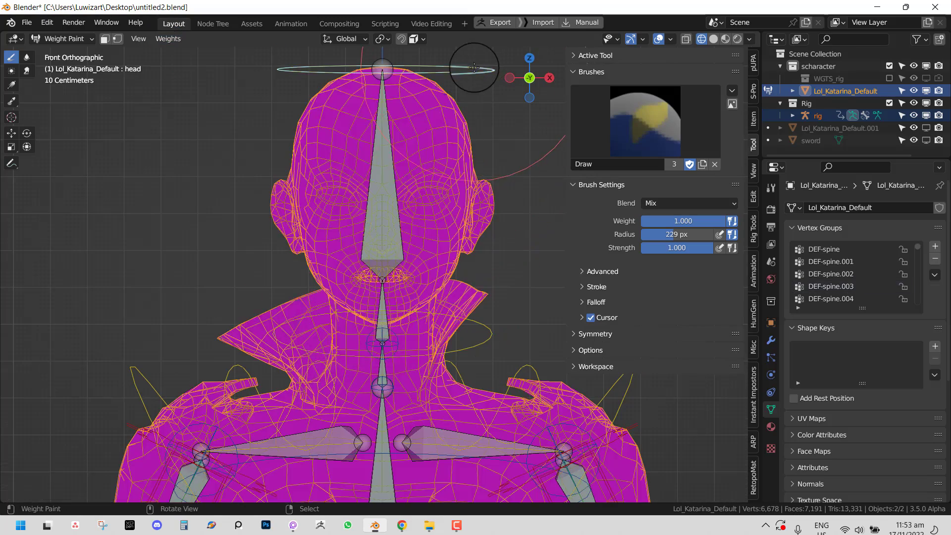
key("r")
right_click(435, 173)
- In solid shading, repeat the head rotation tests, including a side-view tilt, cancelling each
key("shift+z")
scroll(444, 189, "down", 2)
key("r")
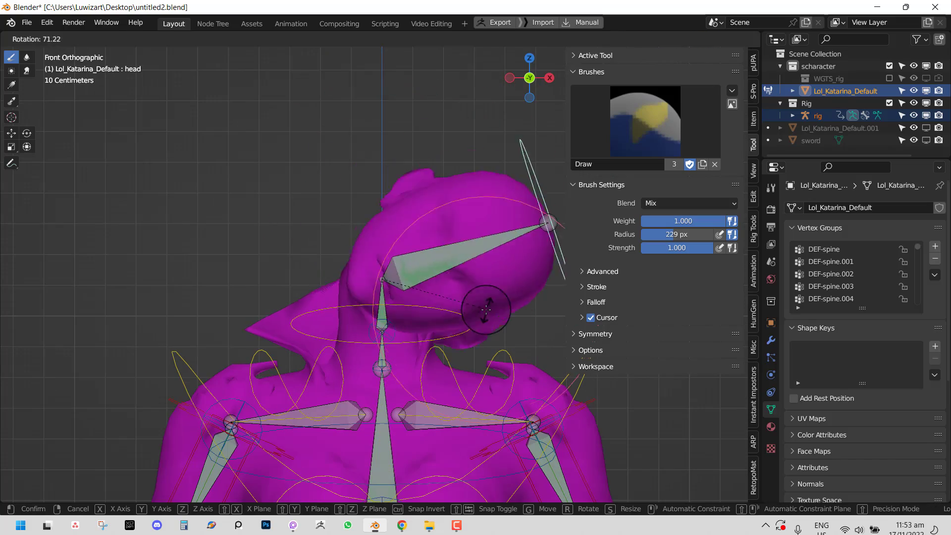
right_click(396, 200)
key("KP_3")
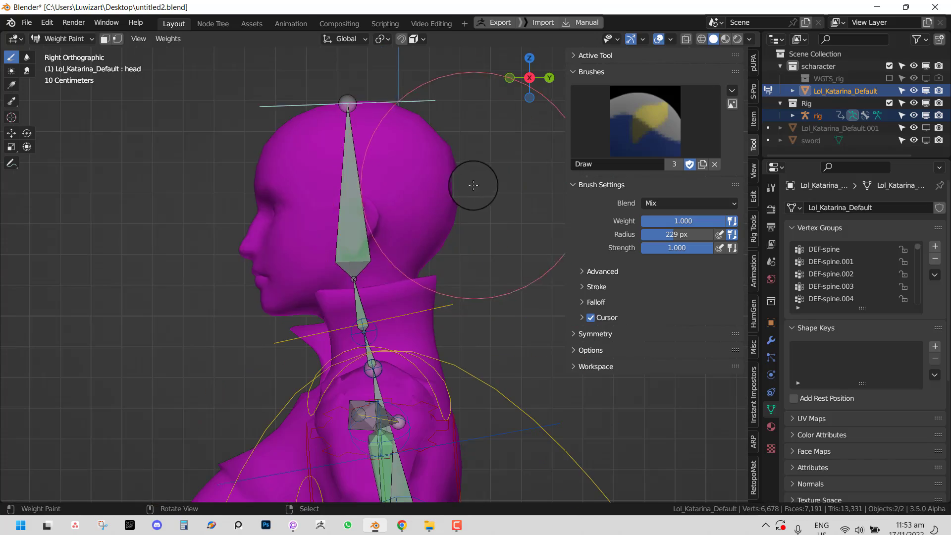
key("r")
right_click(365, 266)
- Check DEF-spine.006 weights covering the whole head, then enter Edit Mode with nothing selected
middle_click_drag(365, 267, 408, 297)
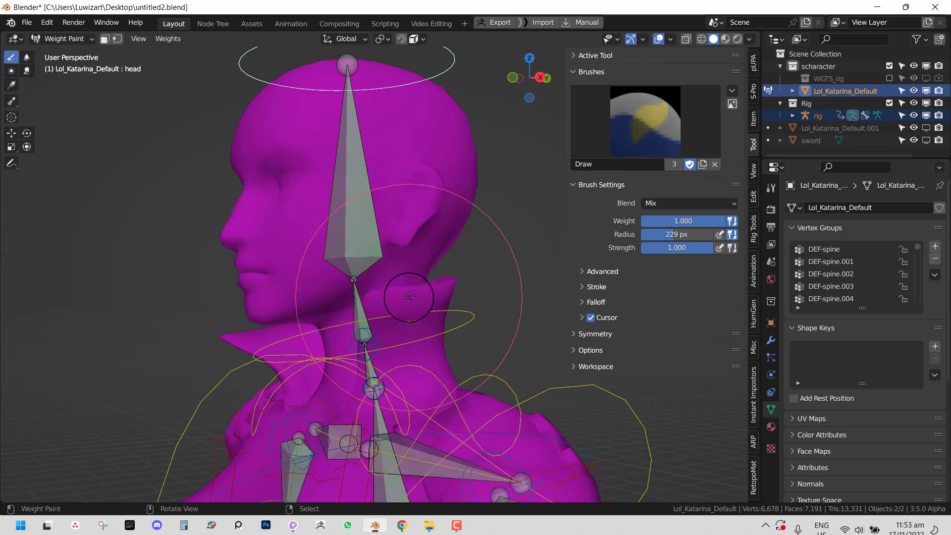
left_click(352, 201, "ctrl")
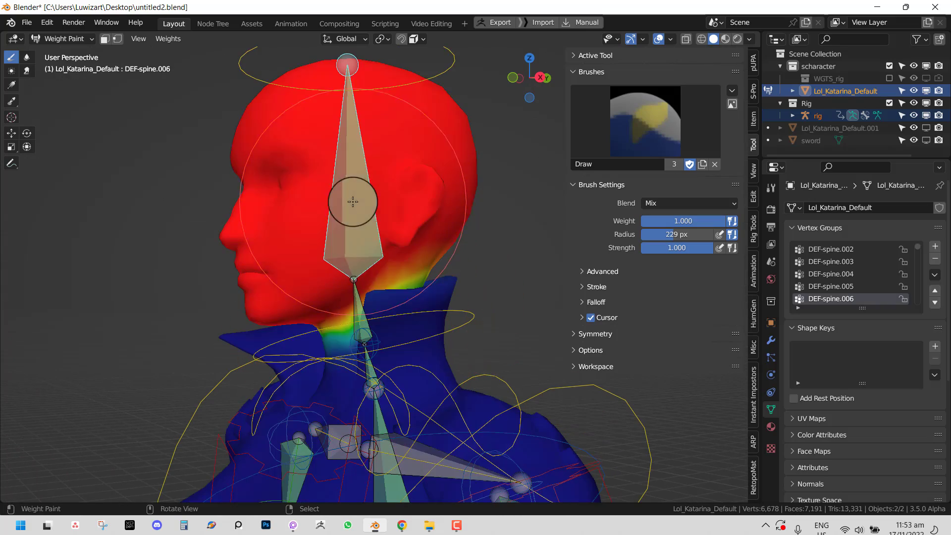
mouse_move(394, 304)
middle_mouse_down()
mouse_move(446, 291)
mouse_move(350, 298)
mouse_move(471, 297)
mouse_move(394, 296)
mouse_move(440, 281)
mouse_move(484, 299)
mouse_move(425, 295)
mouse_move(421, 309)
mouse_move(393, 296)
middle_mouse_up()
key("Tab")
key("alt+a")
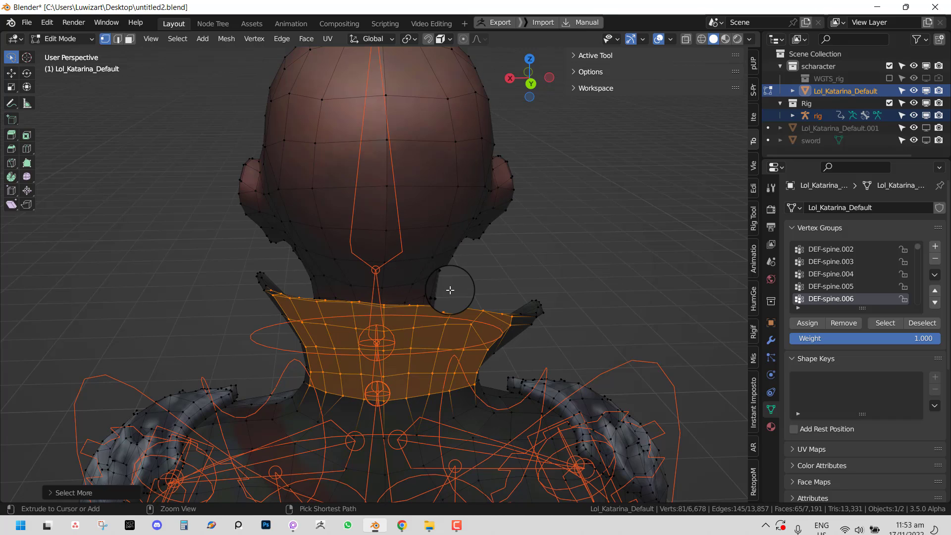
- Grow the neck selection out to the shoulders and check it in Weight Paint
key("ctrl+KP_Add")
key("ctrl+KP_Add")
middle_click_drag(409, 303, 543, 314)
key("Tab")
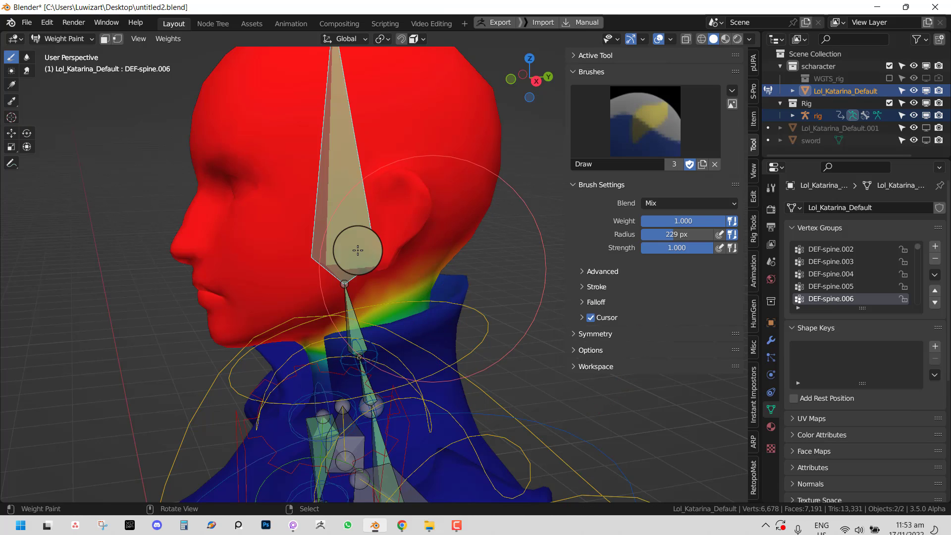
key("Tab")
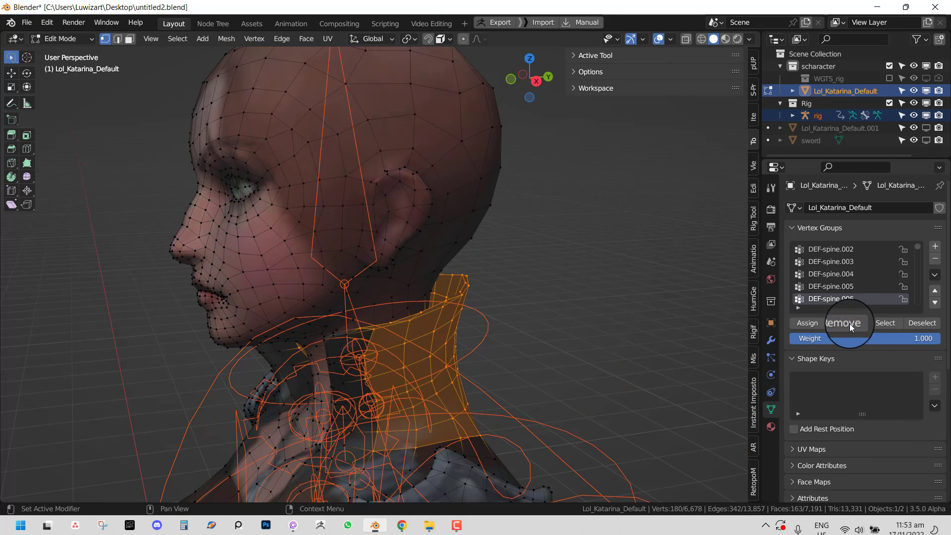
- From the front view, tilt the head control about 34° to test the neck, then cancel
key("Tab")
key("KP_1")
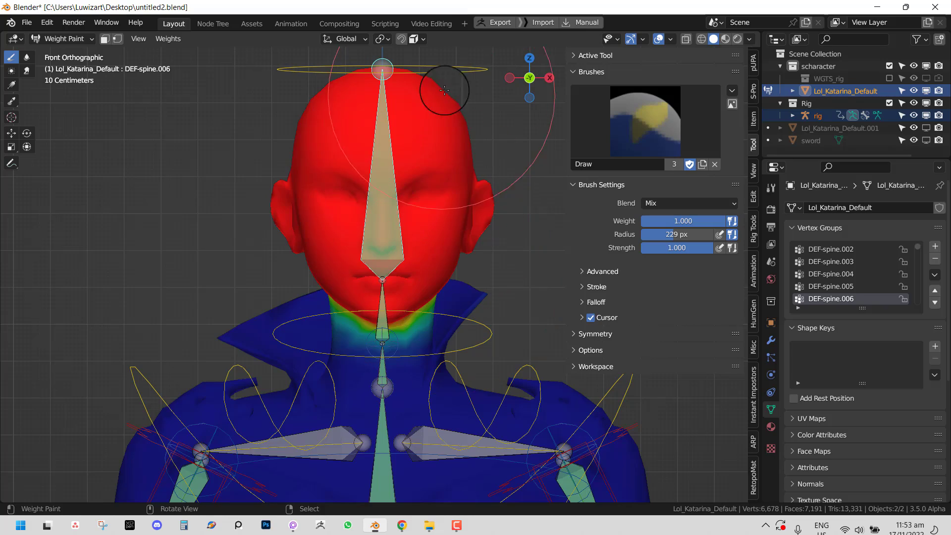
left_click(440, 73, "ctrl")
key("r")
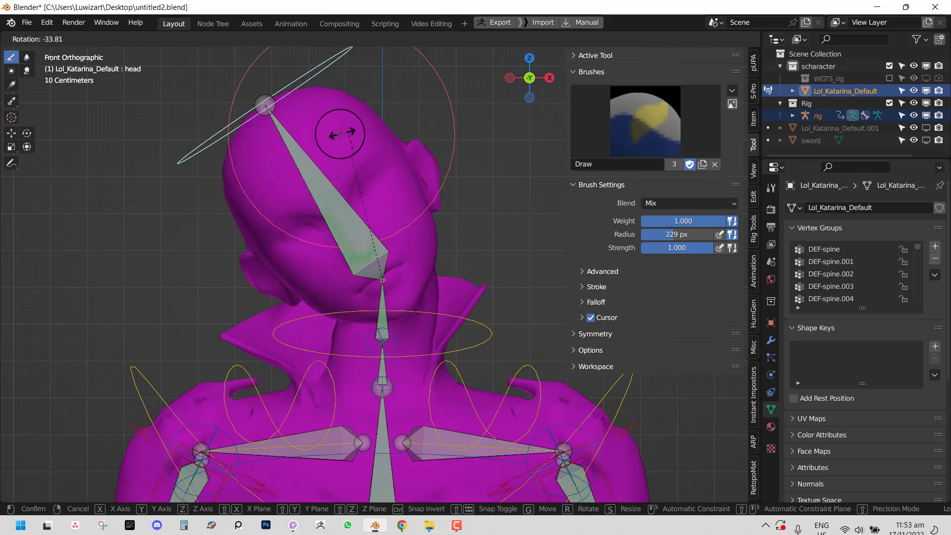
right_click(340, 134)
middle_click_drag(421, 172, 394, 281)
- Inspect the upper neck, lower neck and head bone weights from several angles
left_click(376, 322, "ctrl")
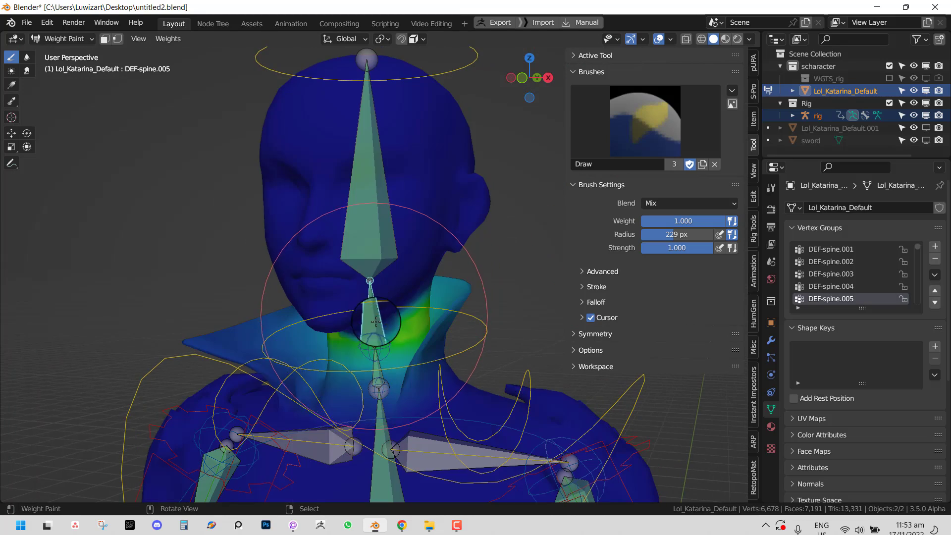
middle_click_drag(376, 321, 352, 337)
left_click(360, 145, "ctrl")
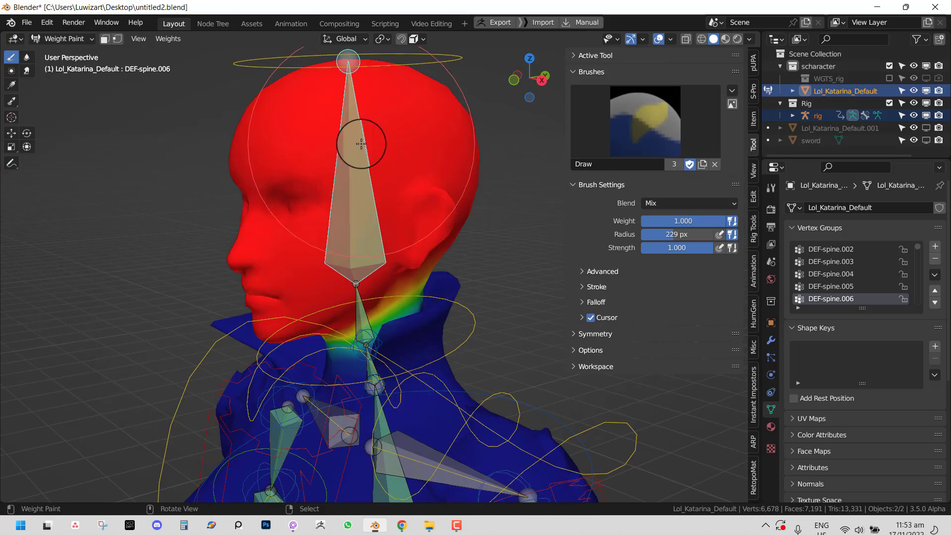
middle_click_drag(360, 144, 346, 220)
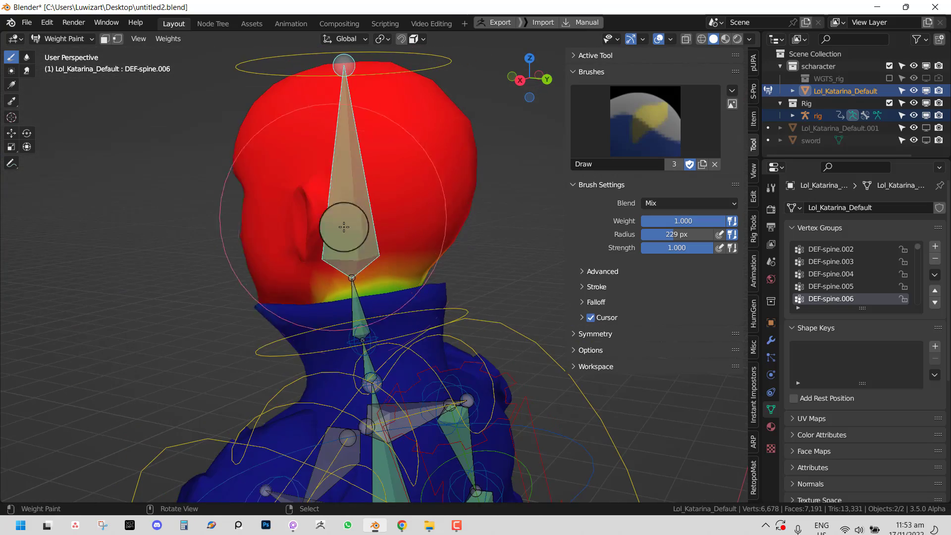
left_click(366, 311, "ctrl")
middle_click_drag(340, 311, 429, 308)
right_click(365, 362)
right_click(365, 361)
right_click(361, 312)
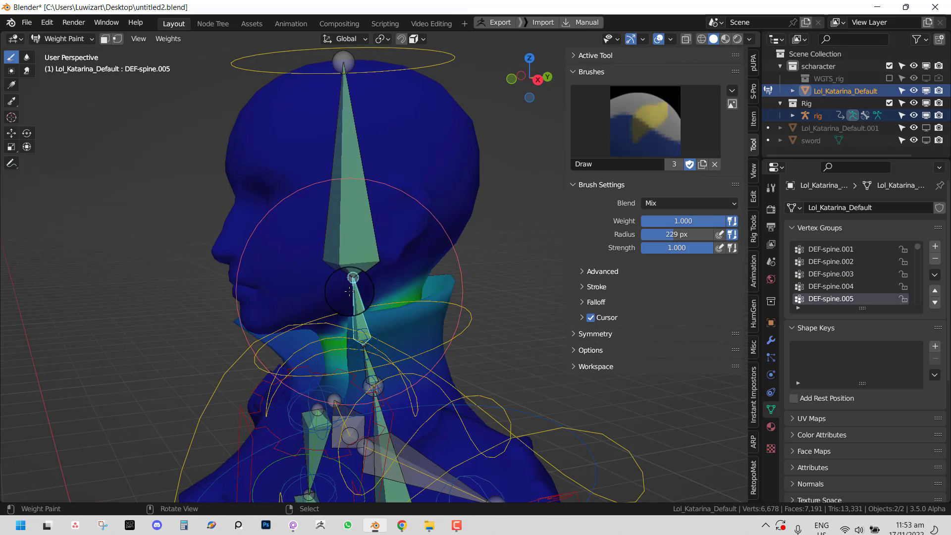
middle_click_drag(371, 295, 397, 262)
- Test-rotate the head control, then review the head bone's weights in side profile
right_click(440, 72)
key("r")
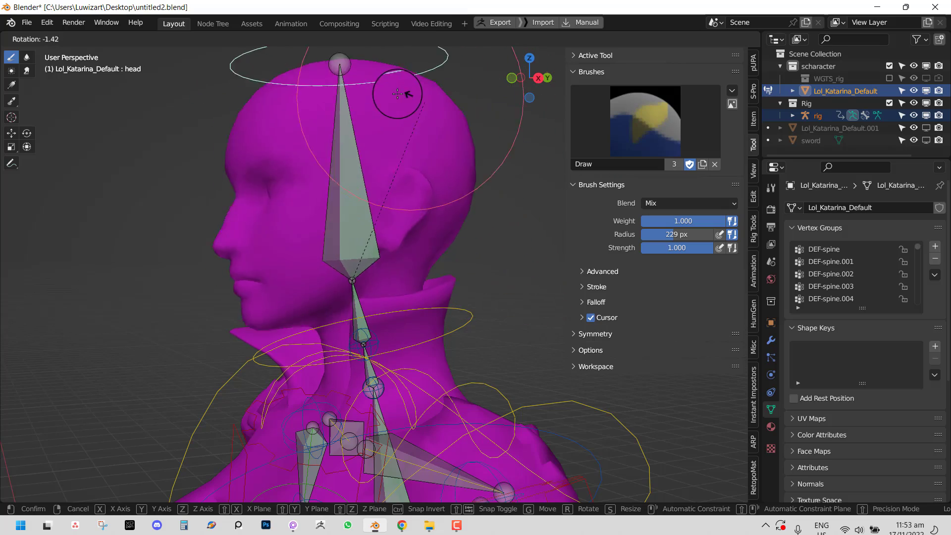
left_click(319, 228)
right_click(321, 228)
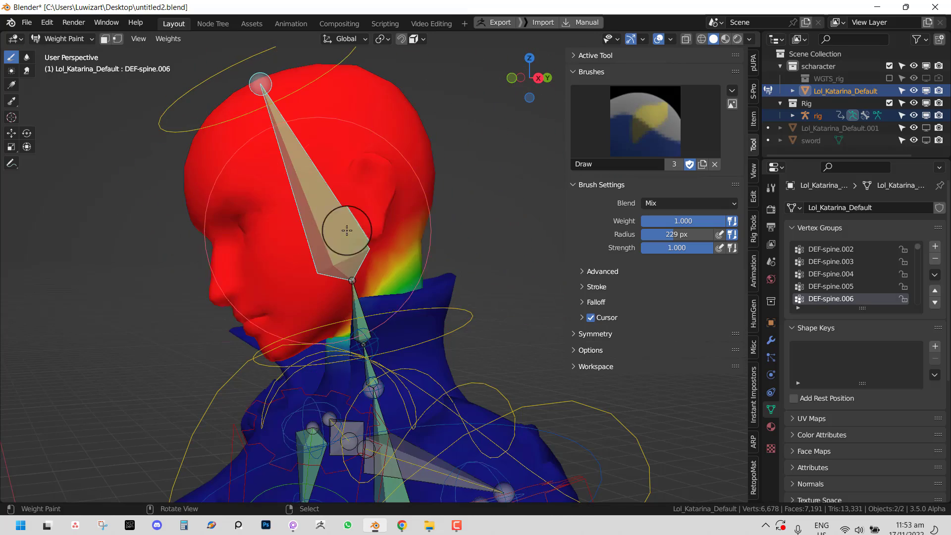
middle_click_drag(347, 229, 375, 270)
key("q")
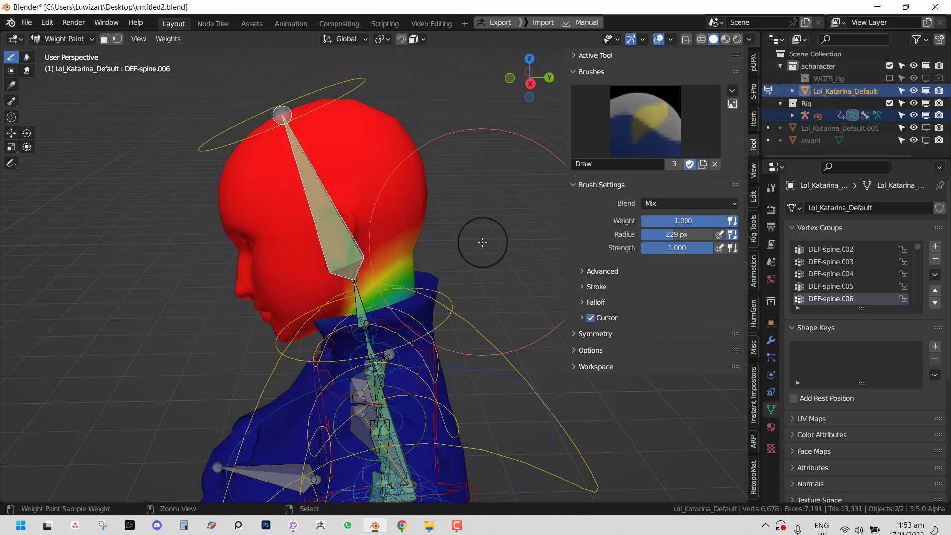
middle_click_drag(483, 243, 419, 251)
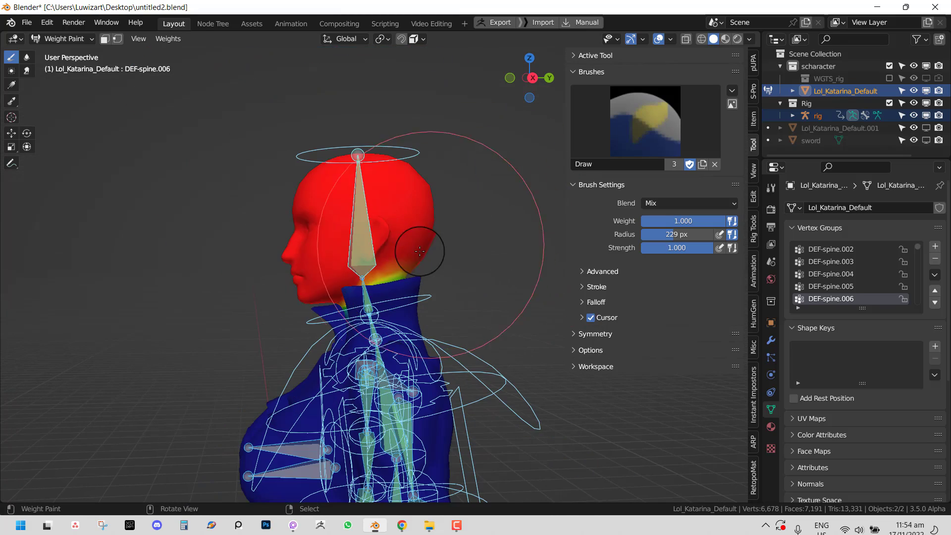
- From the front view, run two more cancelled head rotation tests, then enter mesh Edit Mode
key("KP_1")
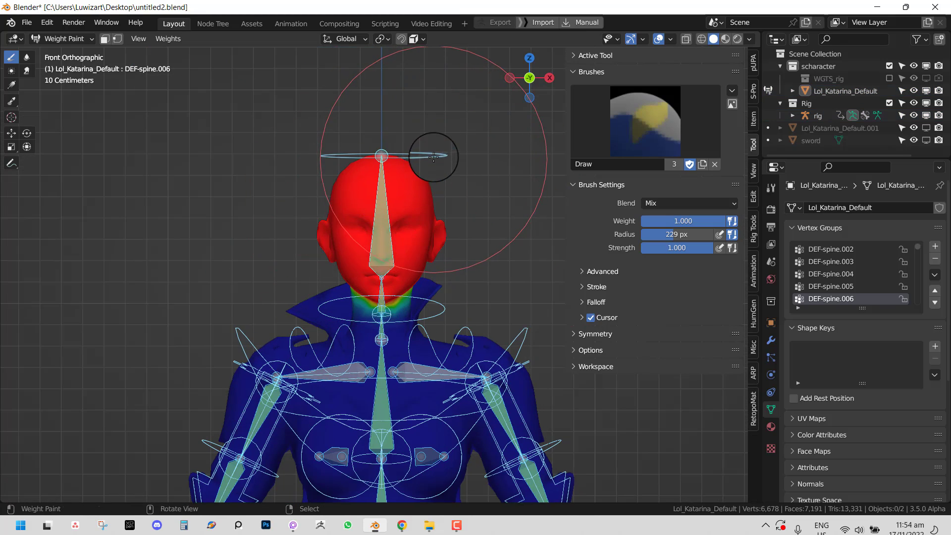
right_click(434, 156)
key("r")
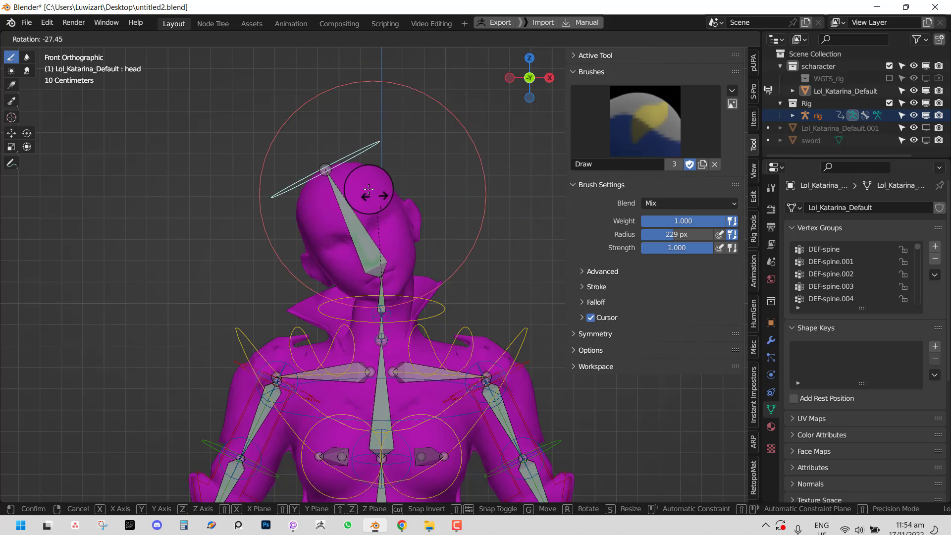
key("Escape")
key("r")
key("Escape")
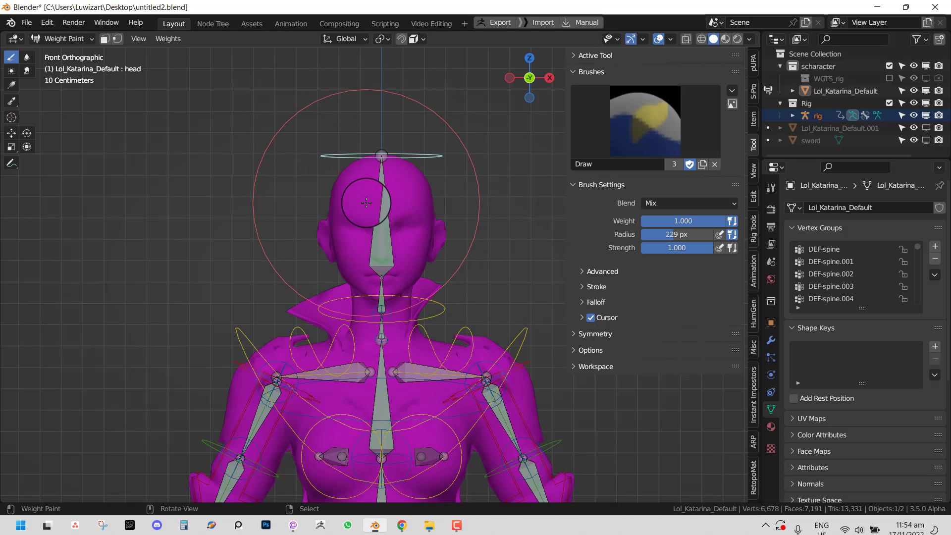
key("Tab")
- Reveal the hidden hair with Alt+H and view the head bone's weights on it
key("alt+h")
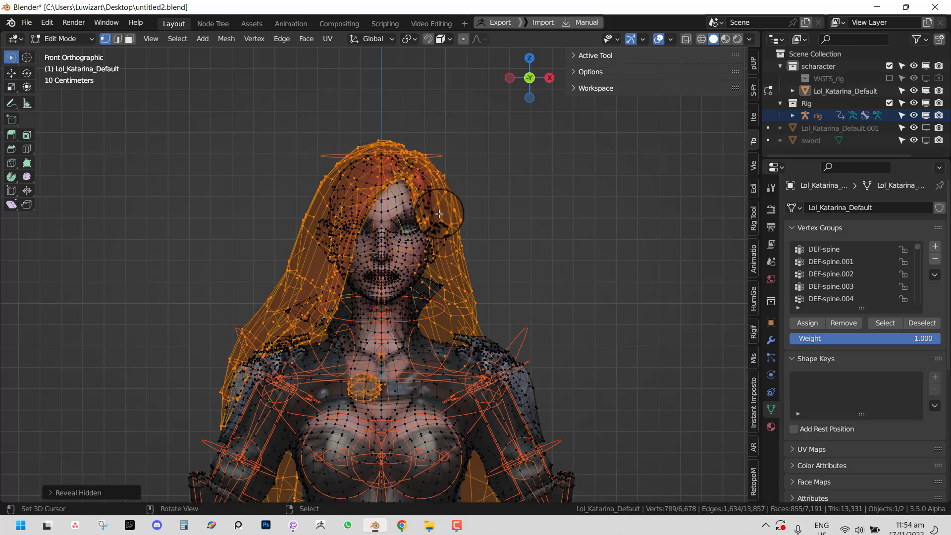
mouse_move(423, 213)
middle_mouse_down()
mouse_move(365, 223)
mouse_move(401, 226)
mouse_move(389, 238)
mouse_move(404, 263)
middle_mouse_up()
key("Tab")
right_click(367, 189)
scroll(386, 245, "down", 2)
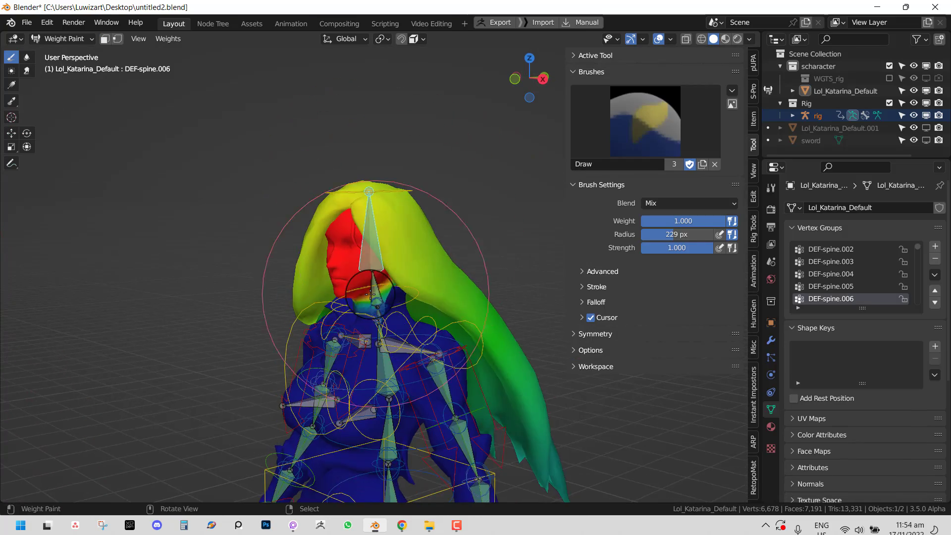
- Inspect the weights of several spine, neck and head bones on the hair
right_click(373, 297)
right_click(375, 302)
right_click(380, 363)
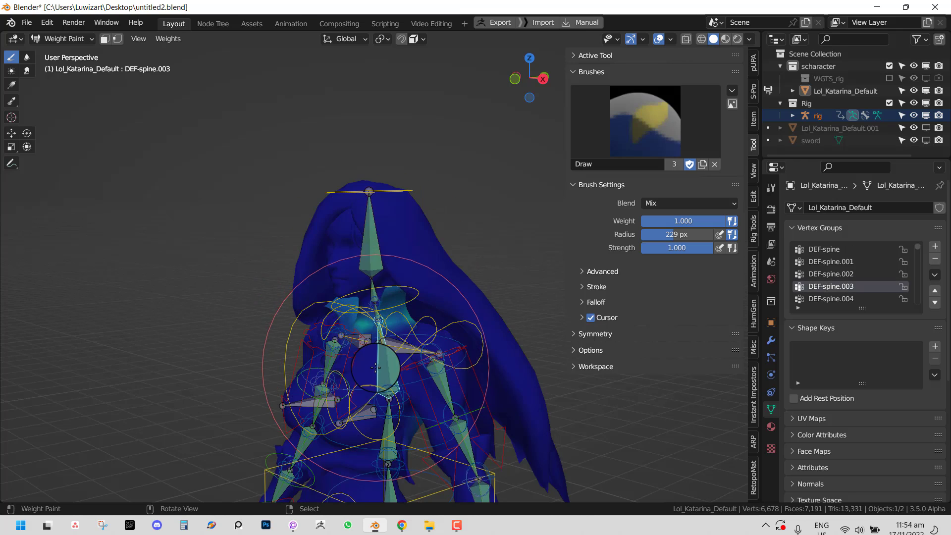
right_click(387, 337)
right_click(376, 302)
right_click(366, 274)
right_click(372, 290)
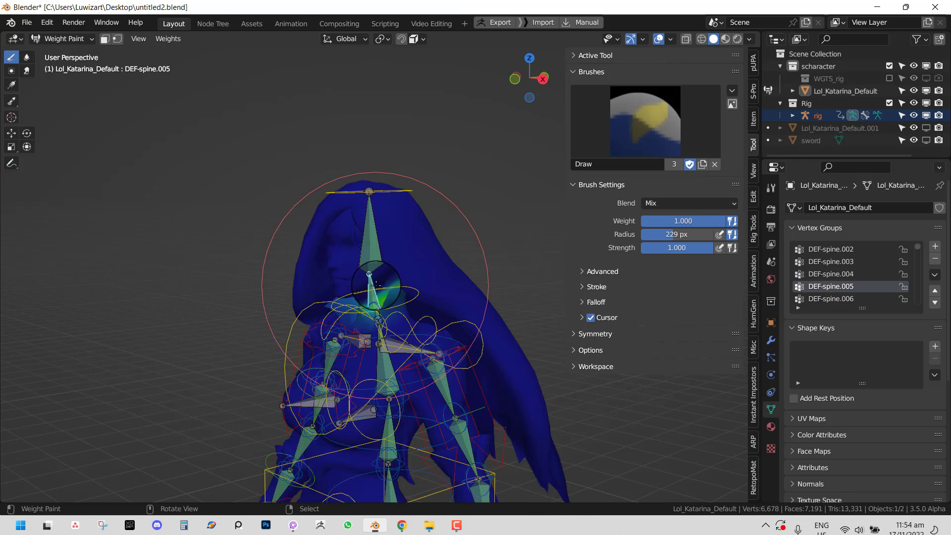
middle_click_drag(373, 290, 406, 269)
- Separate the connected hair geometry into its own object, Lol_Katarina_Default.002
key("Tab")
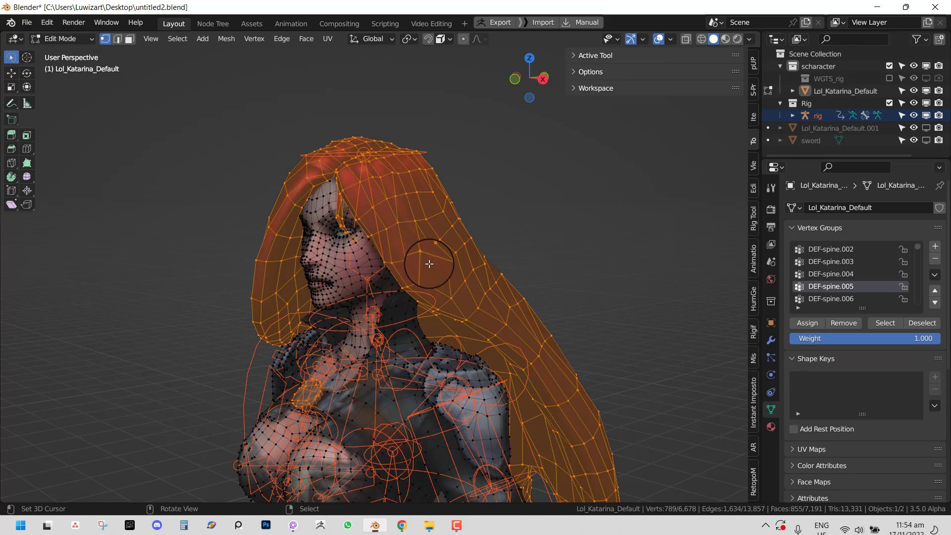
key("alt+a")
key("l")
key("p")
left_click(498, 198)
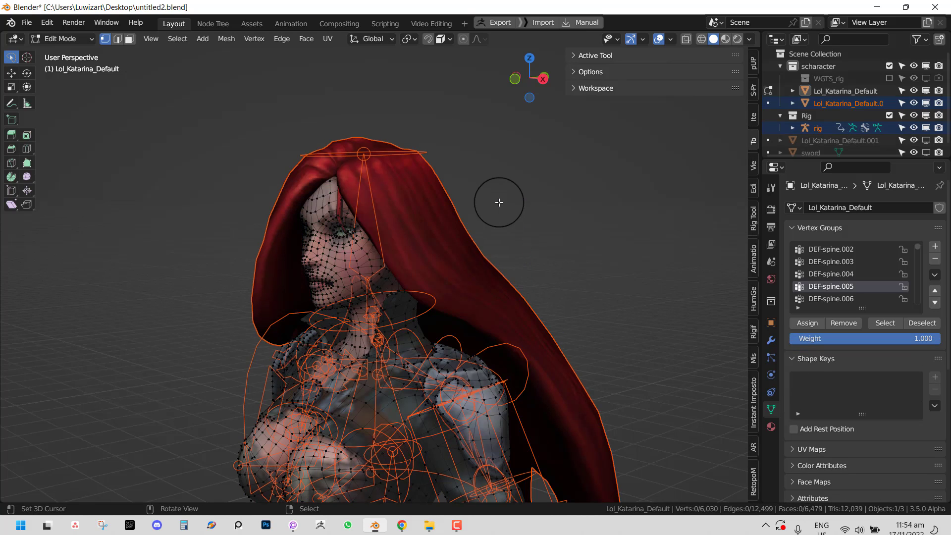
key("Tab")
key("ctrl+Tab")
- Delete all vertex groups and the Armature modifier from the hair object
left_click(423, 240)
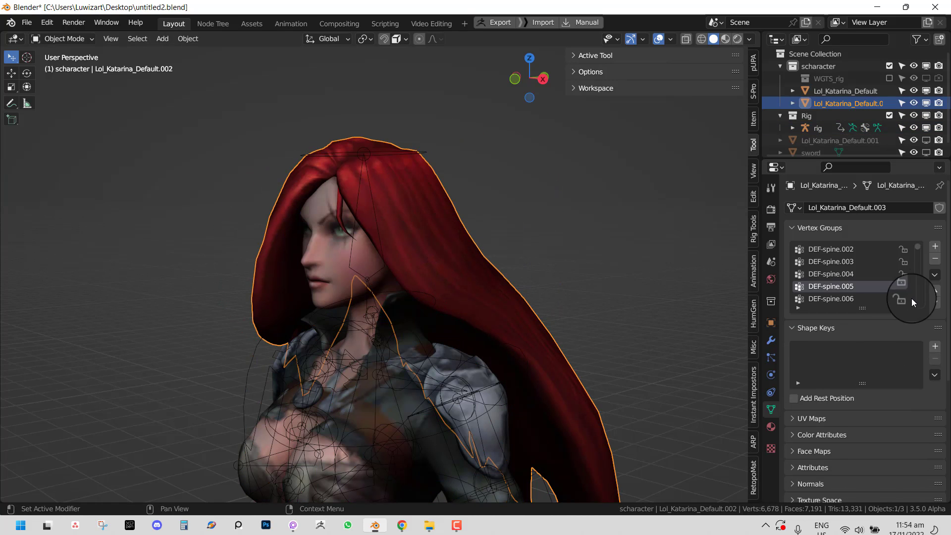
left_click(934, 275)
left_click(870, 416)
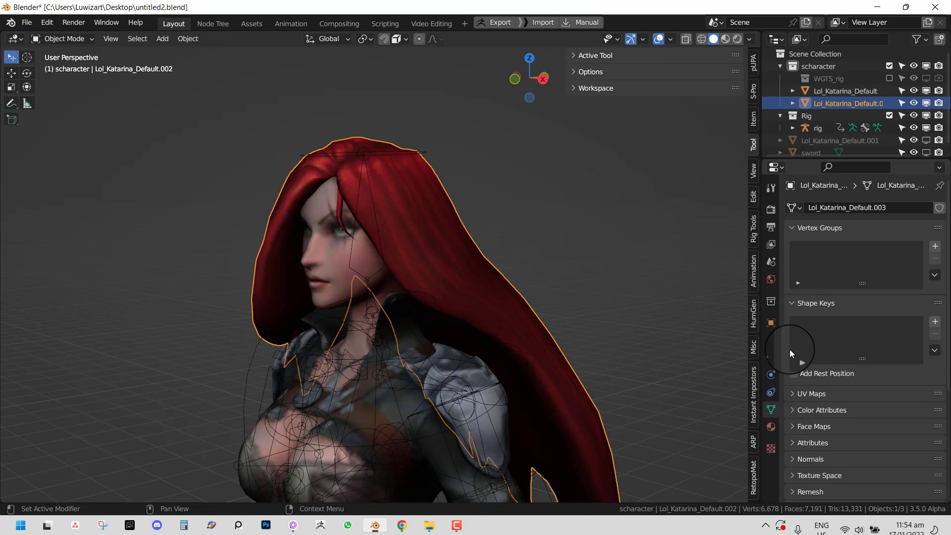
left_click(773, 340)
left_click(921, 256)
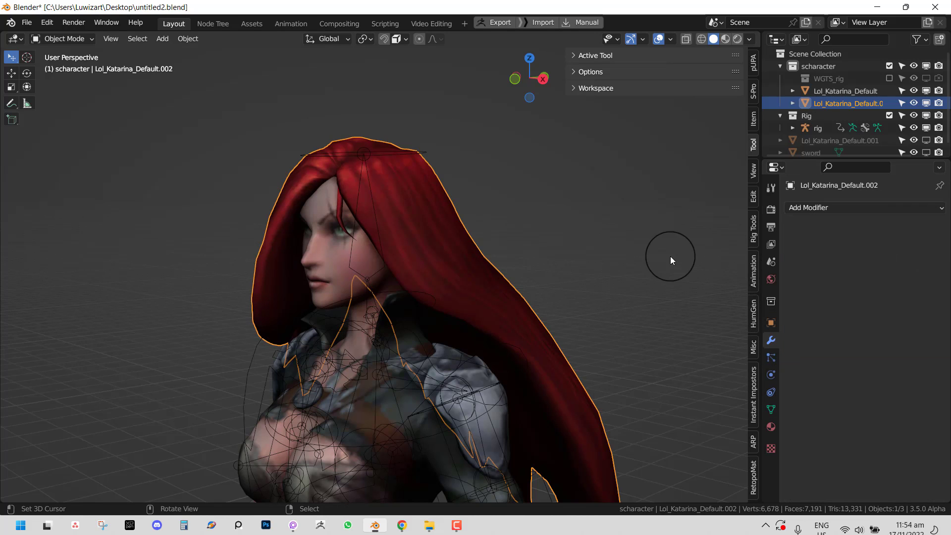
- Clear the hair object's parent with Alt+P > Clear Parent
left_click(412, 150)
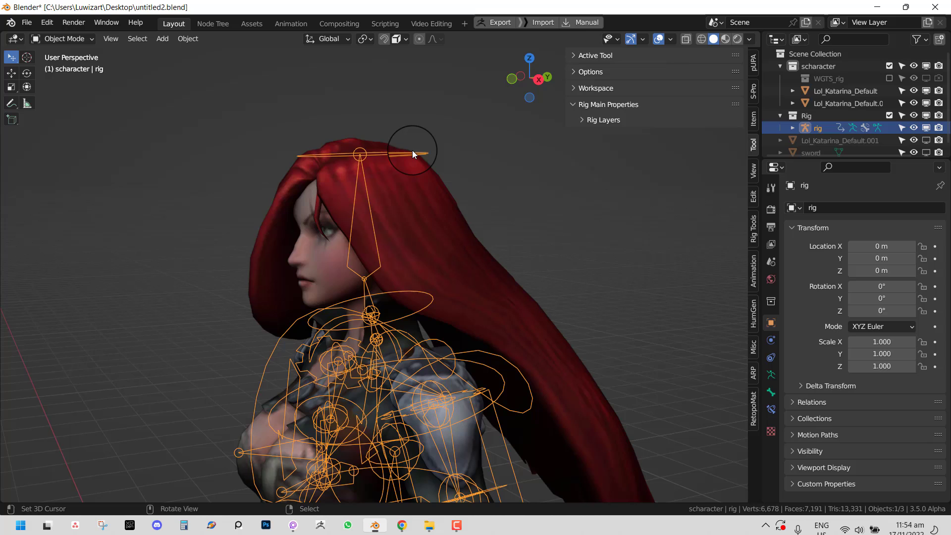
left_click(441, 200)
key("alt+p")
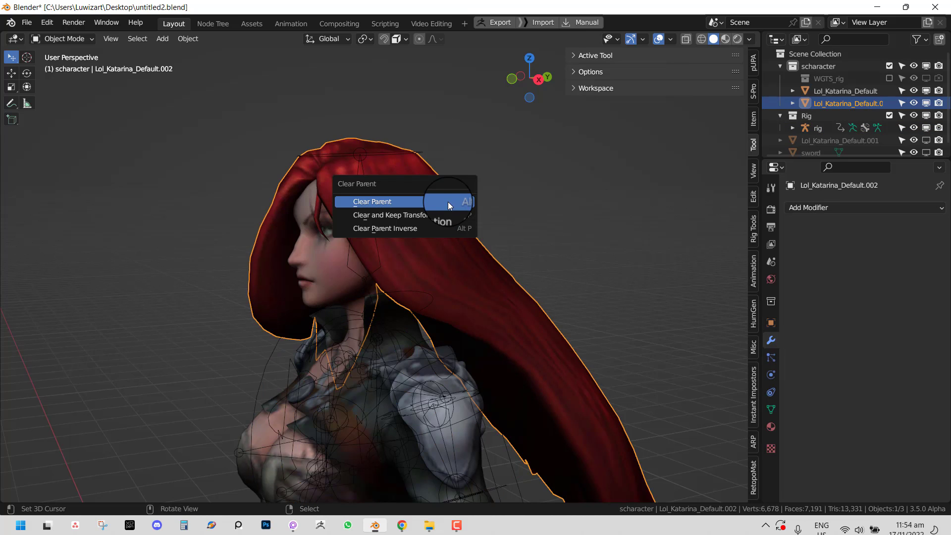
left_click(449, 205)
- Test-rotate the rig's head in Pose Mode, then return to Object Mode and reselect the hair
left_click(427, 150)
key("ctrl+Tab")
left_click(423, 148)
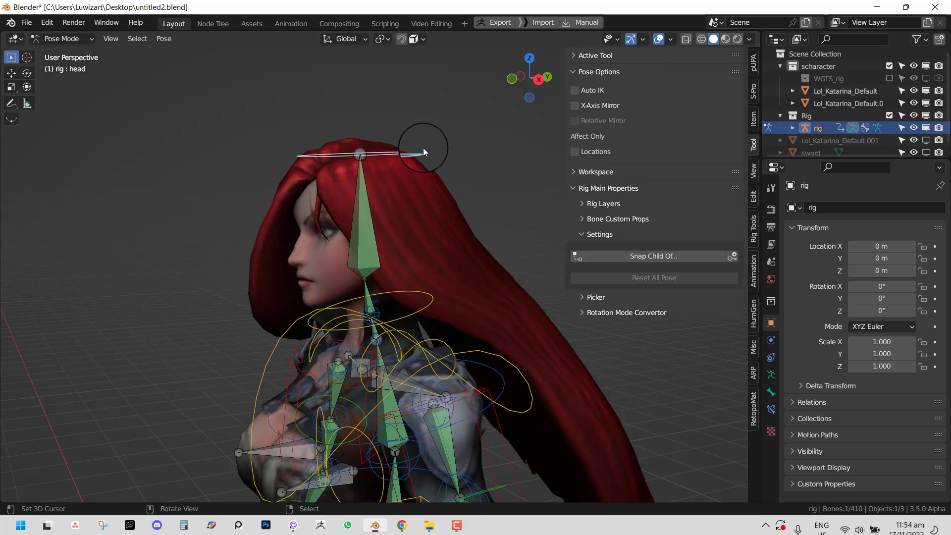
key("r")
right_click(469, 208)
key("KP_1")
key("r")
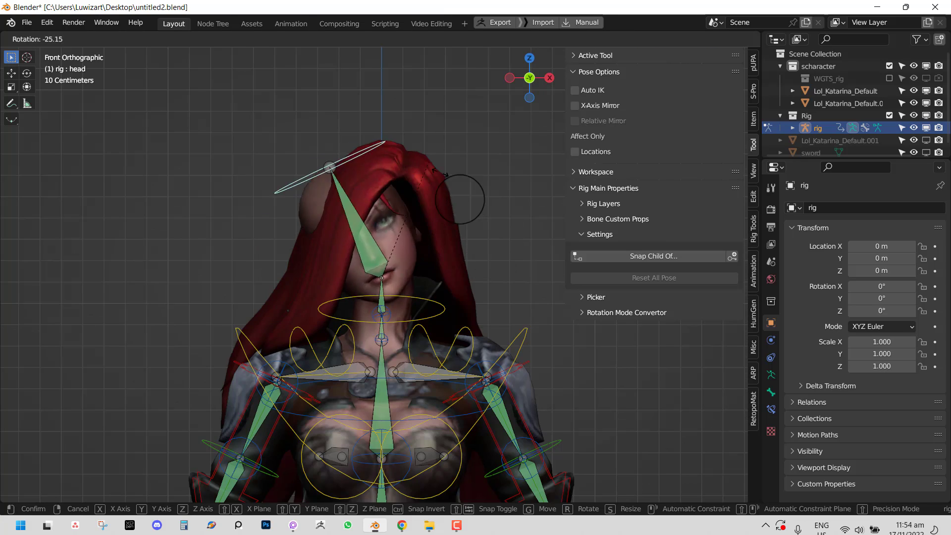
right_click(480, 262)
key("ctrl+Tab")
middle_click_drag(466, 240, 418, 249)
left_click(456, 223)
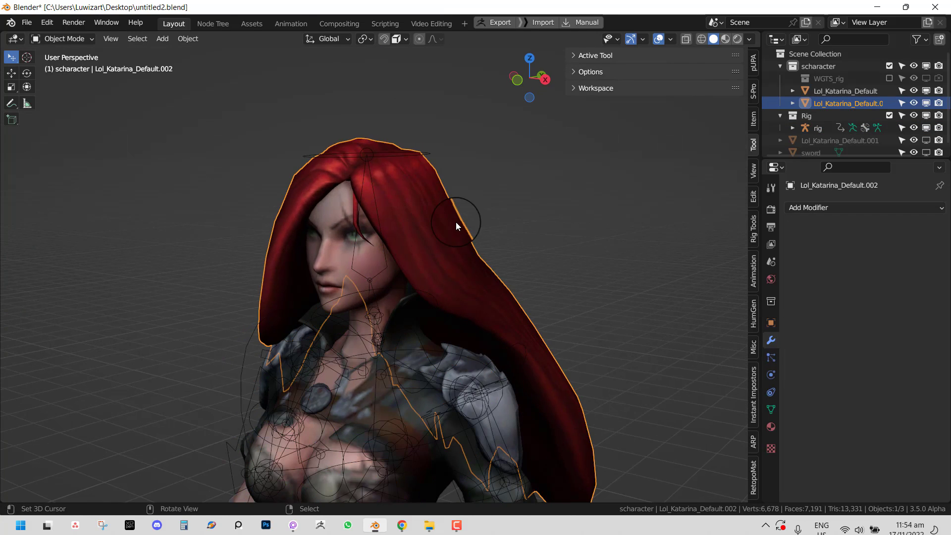
- Transfer weights from the source mesh, through the rig, onto the separate hair mesh
left_click(753, 62)
left_click(654, 205)
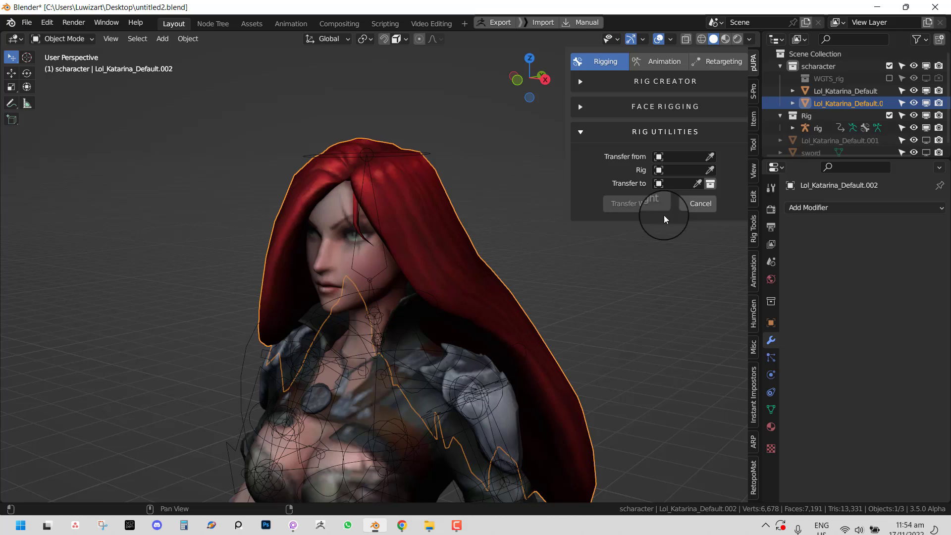
left_click(713, 158)
left_click(337, 215)
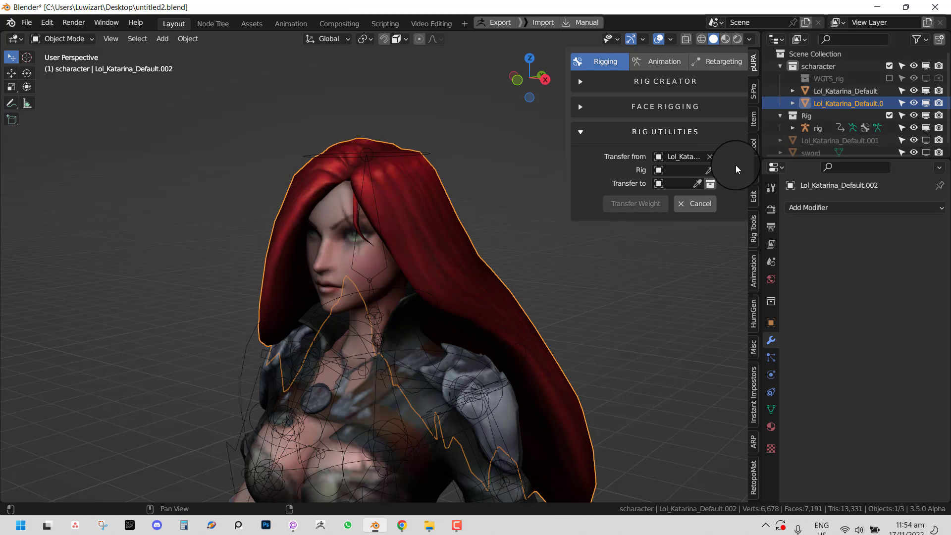
left_click(708, 170)
left_click(446, 141)
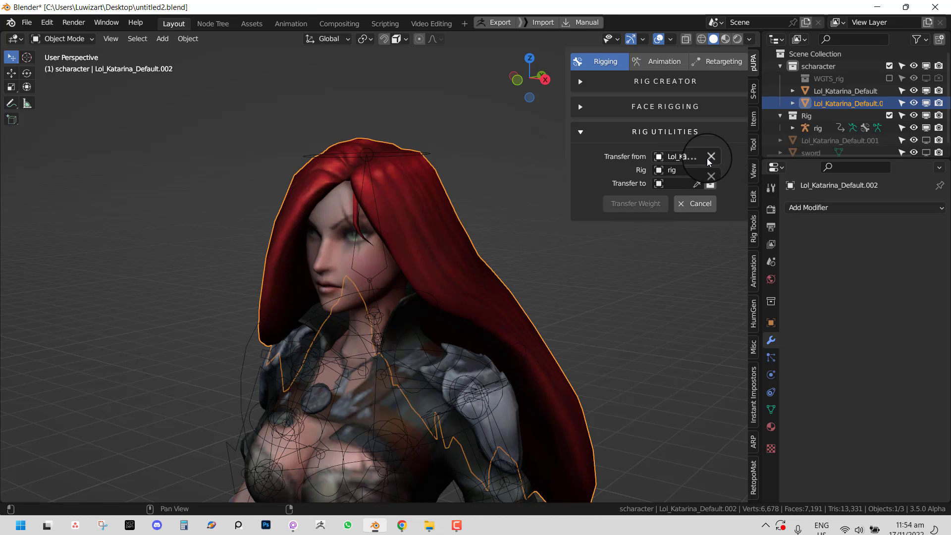
left_click(696, 183)
left_click(435, 227)
left_click(632, 213)
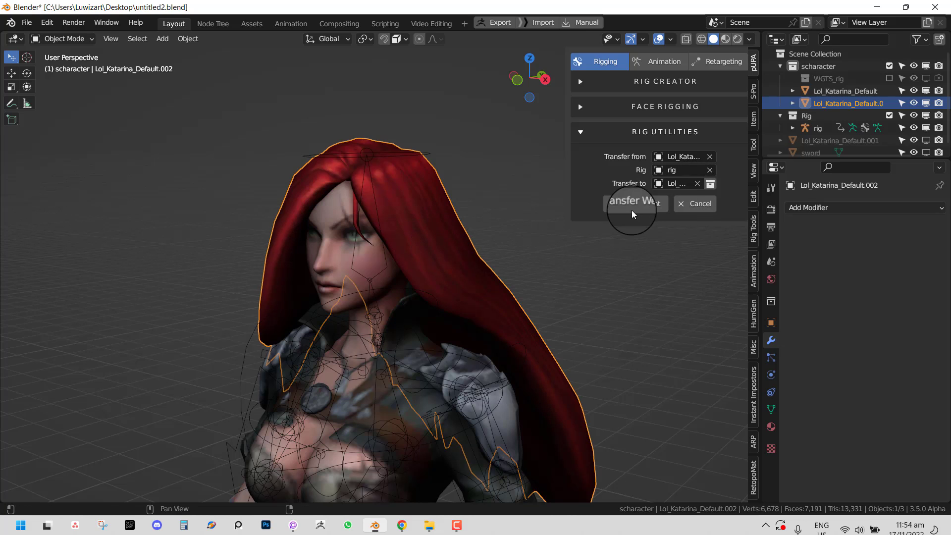
- In Pose Mode, test-tilt the head bone from the front view, then rotate it back upright
left_click(428, 154)
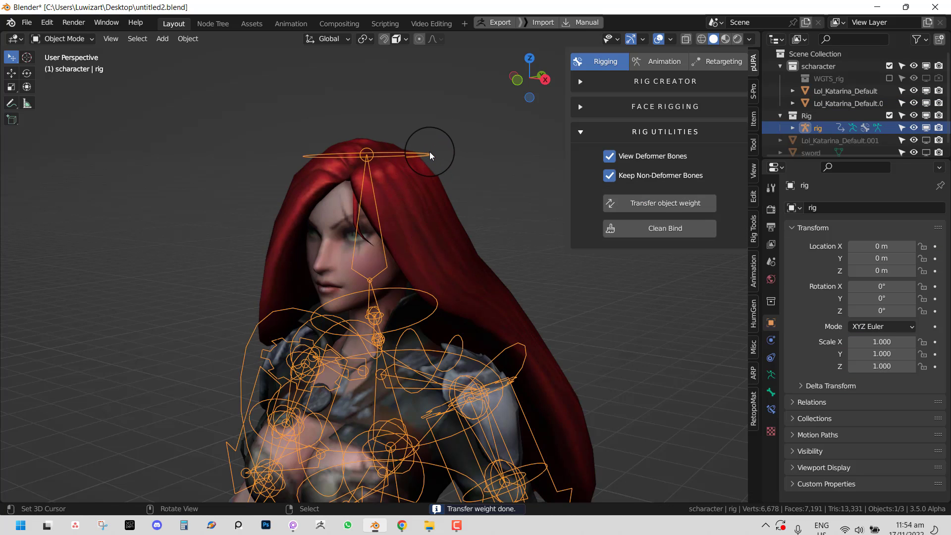
key("ctrl+Tab")
key("r")
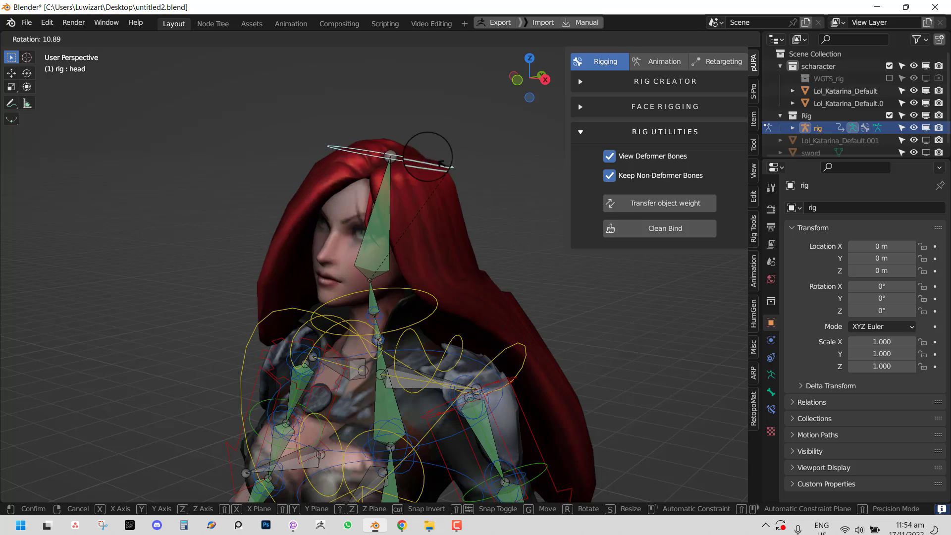
key("KP_1")
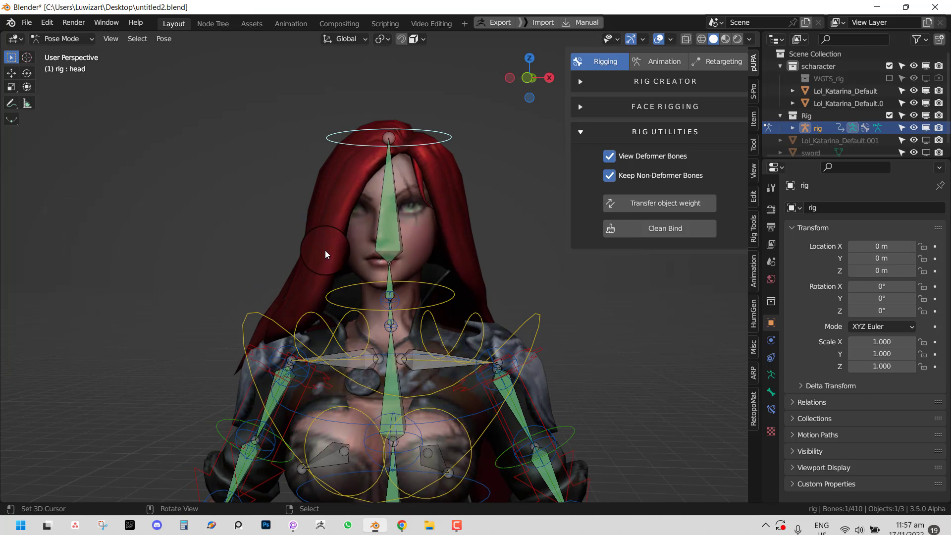
left_click(427, 163)
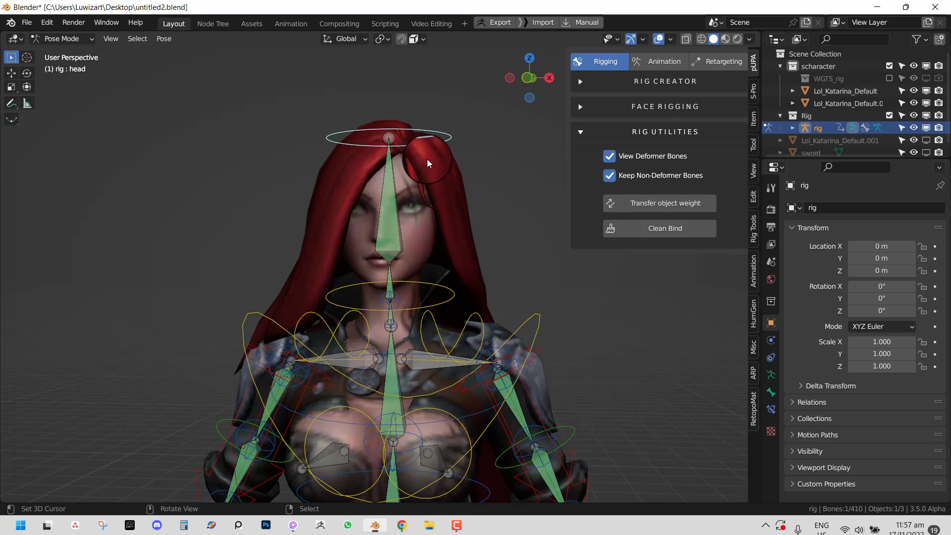
key("r")
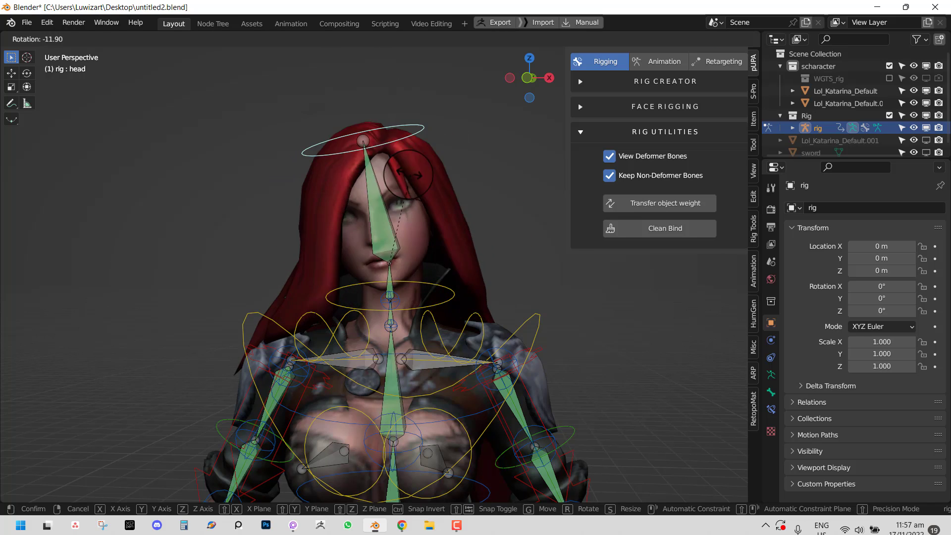
left_click(480, 208)
- Back in Object Mode, select the hair mesh and show its list of addable modifiers
middle_click_drag(480, 207, 396, 212)
key("ctrl+Tab")
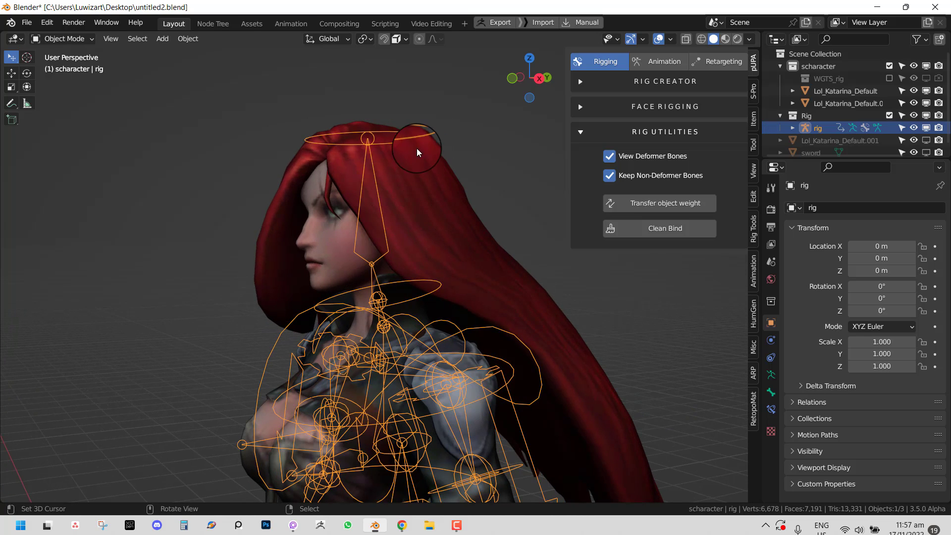
left_click(465, 217)
left_click(843, 236)
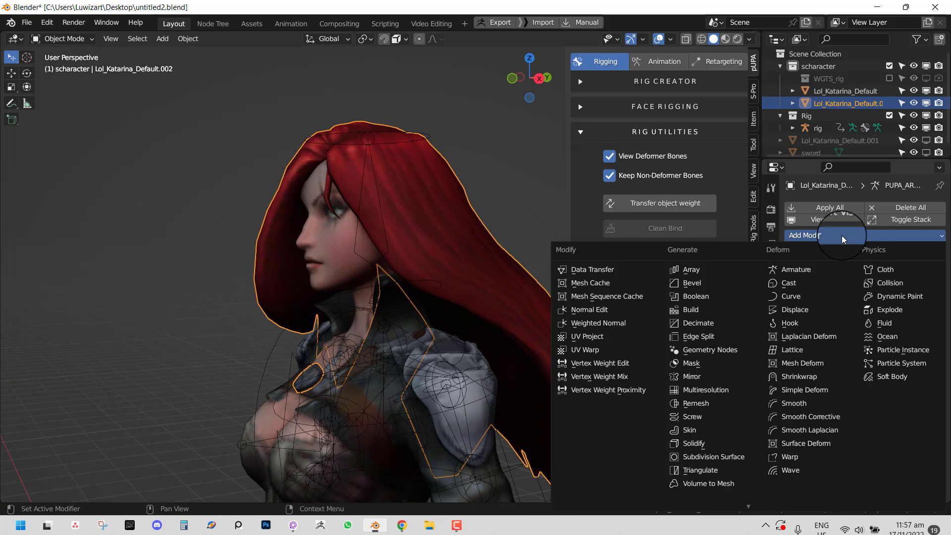
- Add a Corrective Smooth modifier to the hair and test it with a head rotation, then undo
left_click(831, 423)
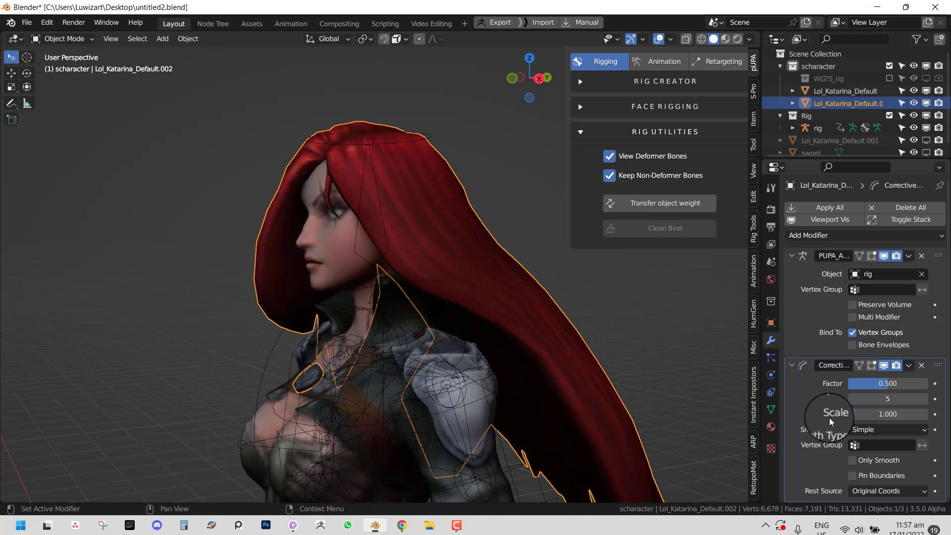
left_click(427, 137)
key("ctrl+Tab")
key("r")
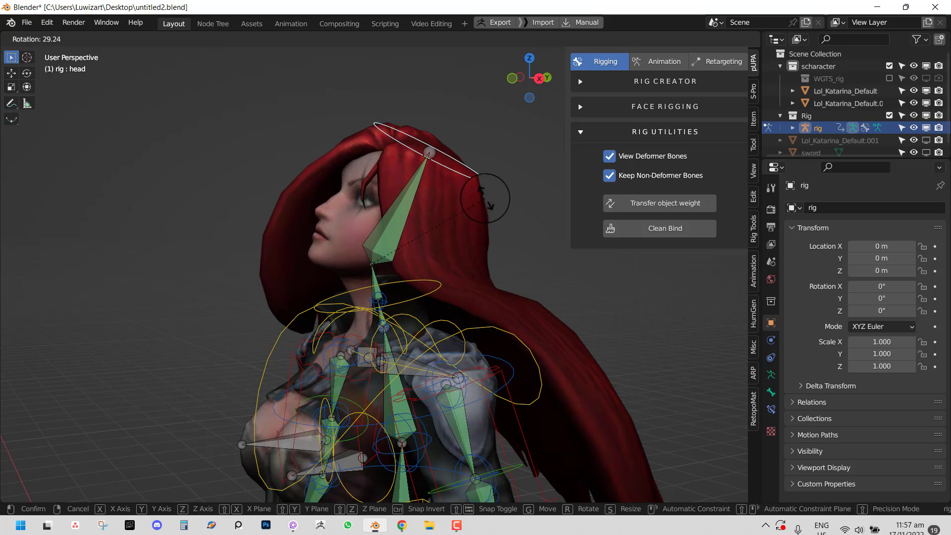
left_click(494, 195)
middle_click_drag(233, 216, 420, 229)
key("r")
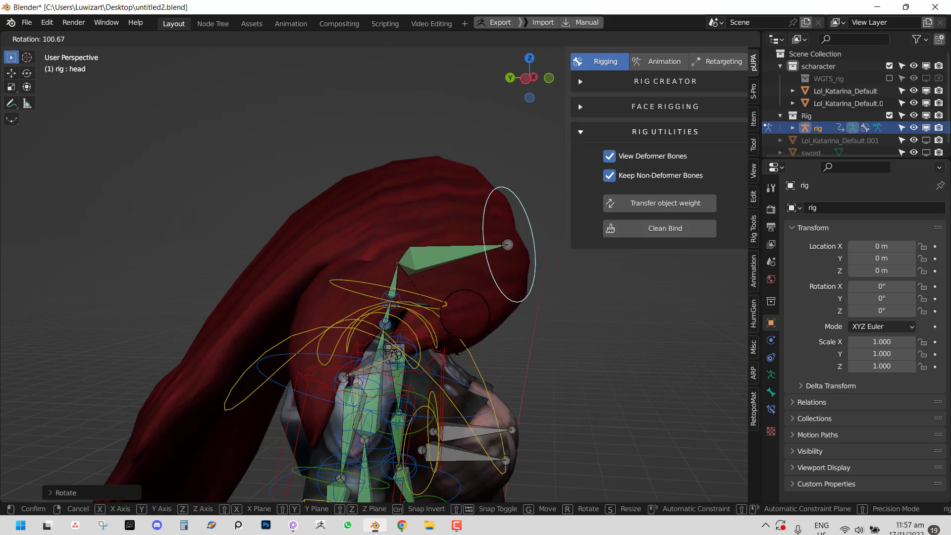
left_click(488, 294)
key("ctrl+z")
key("ctrl+z")
key("ctrl+z")
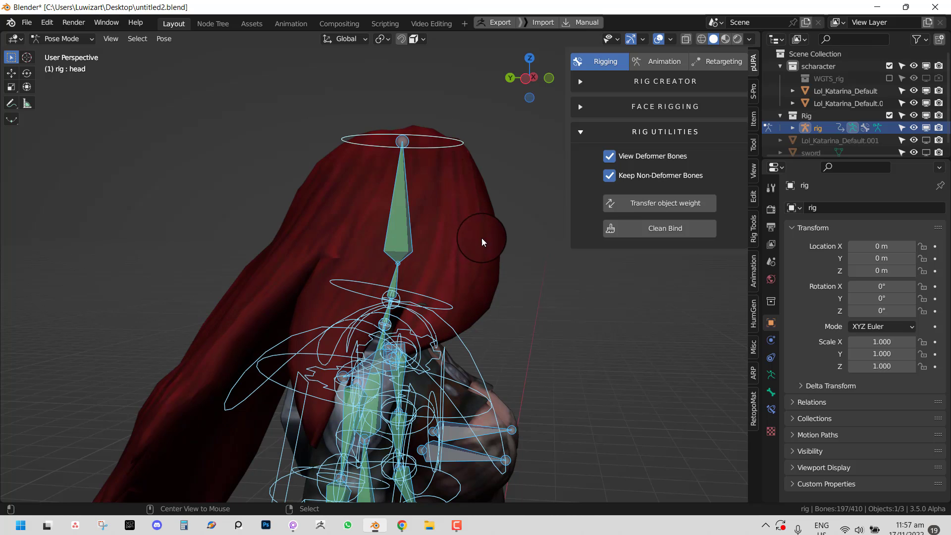
- Delete the Corrective Smooth modifier from the hair, then select the rig and the hair together
left_click(486, 239)
left_click(802, 361)
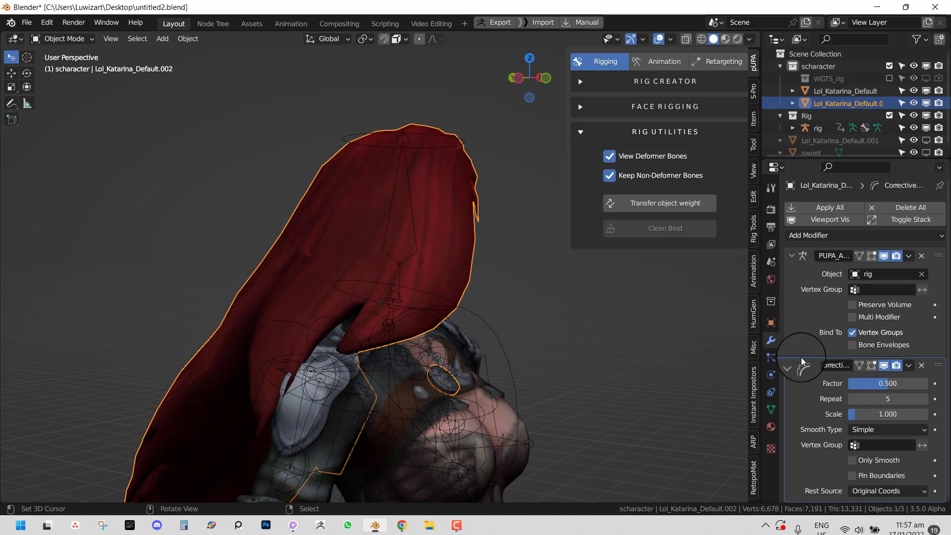
left_click(922, 366)
left_click(460, 142)
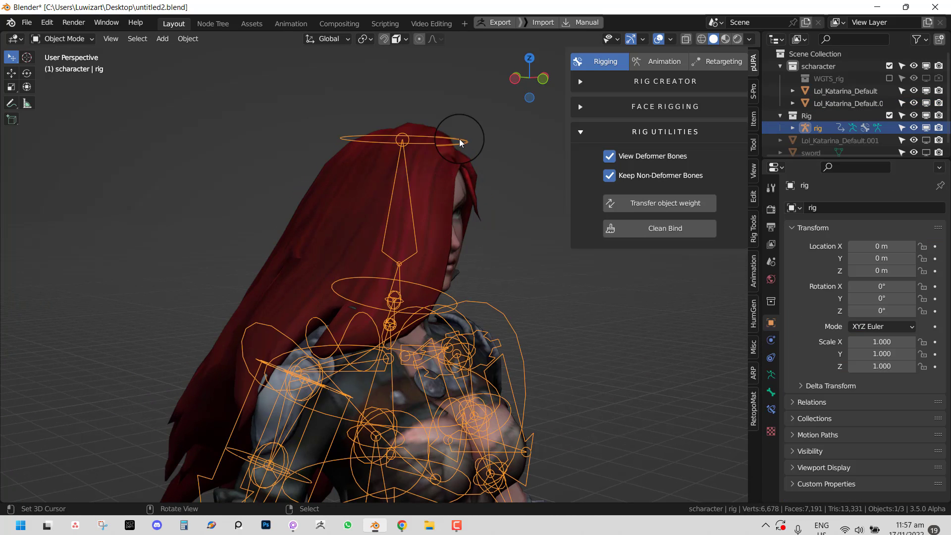
left_click(424, 204, "shift")
key("ctrl+Tab")
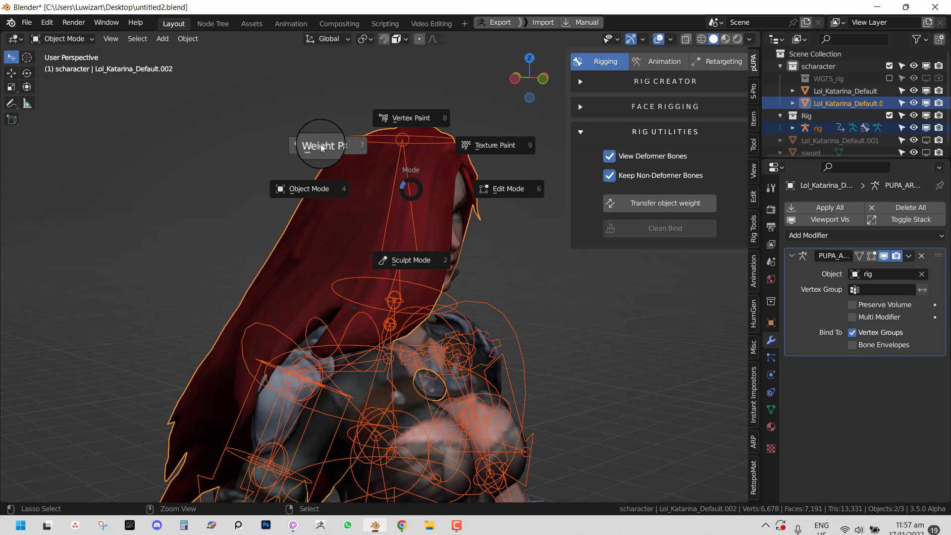
- In Weight Paint, smooth the hair's head-bone weights and raise the smoothing Factor to about 1
left_click(321, 147)
left_click(392, 193, "ctrl")
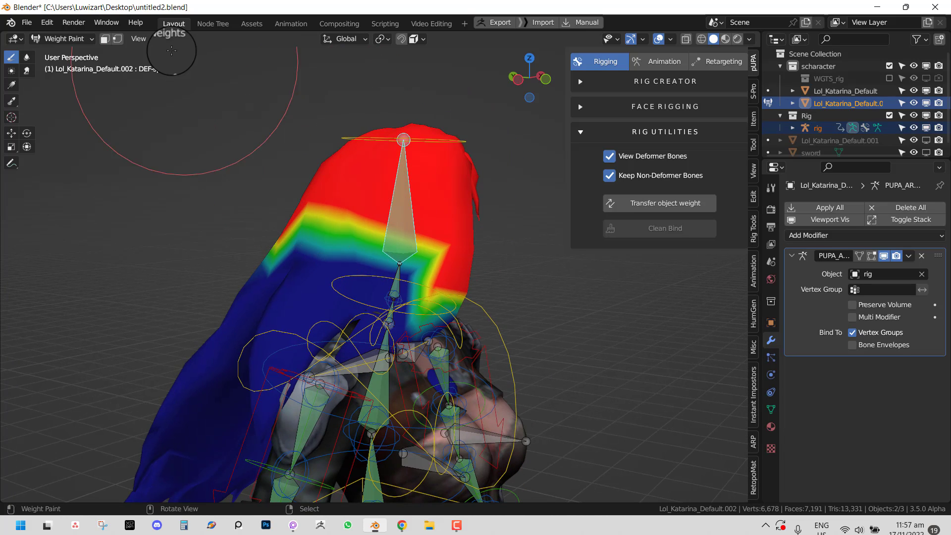
left_click(165, 39)
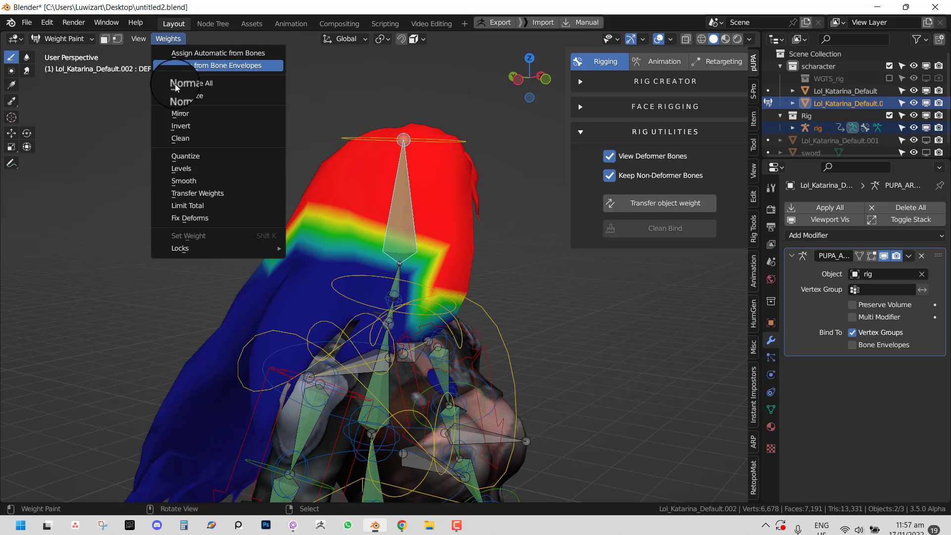
left_click(199, 181)
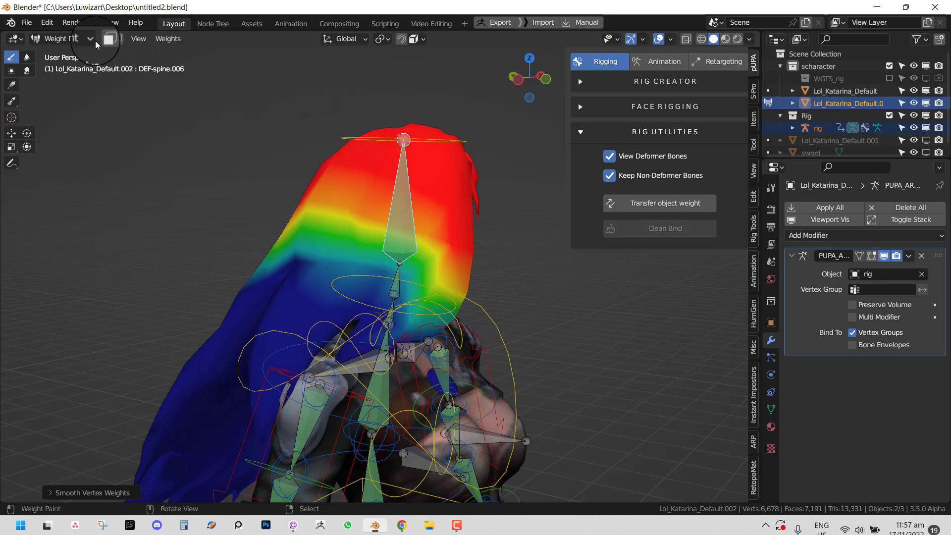
left_click(45, 23)
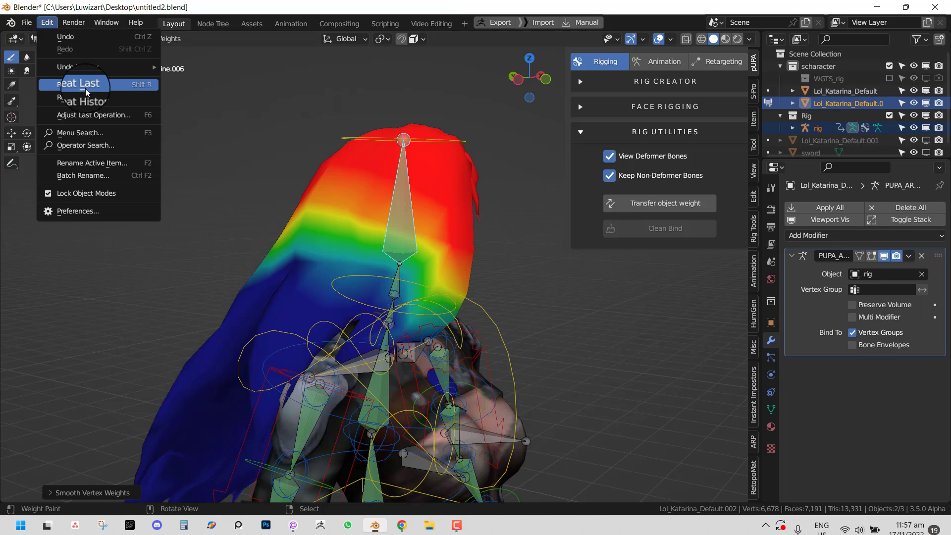
left_click(99, 116)
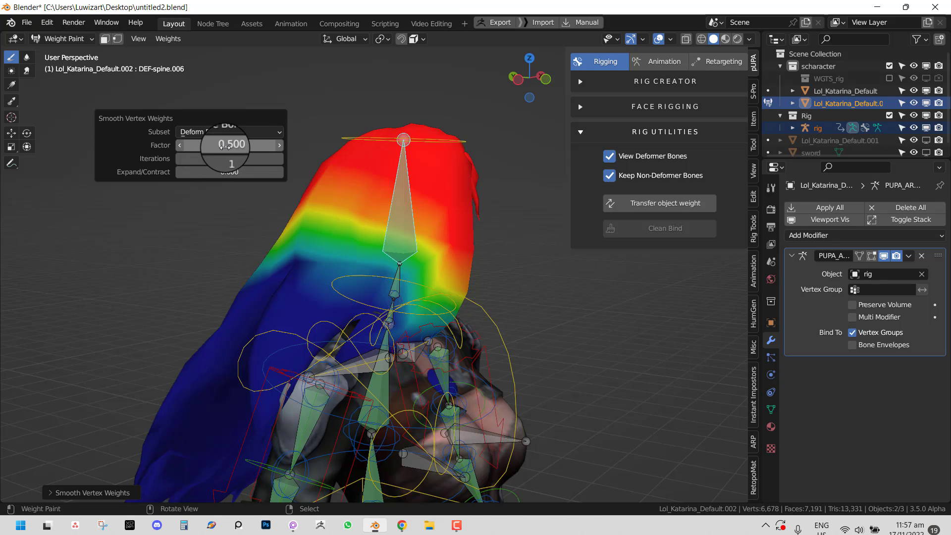
left_click_drag(228, 147, 289, 152)
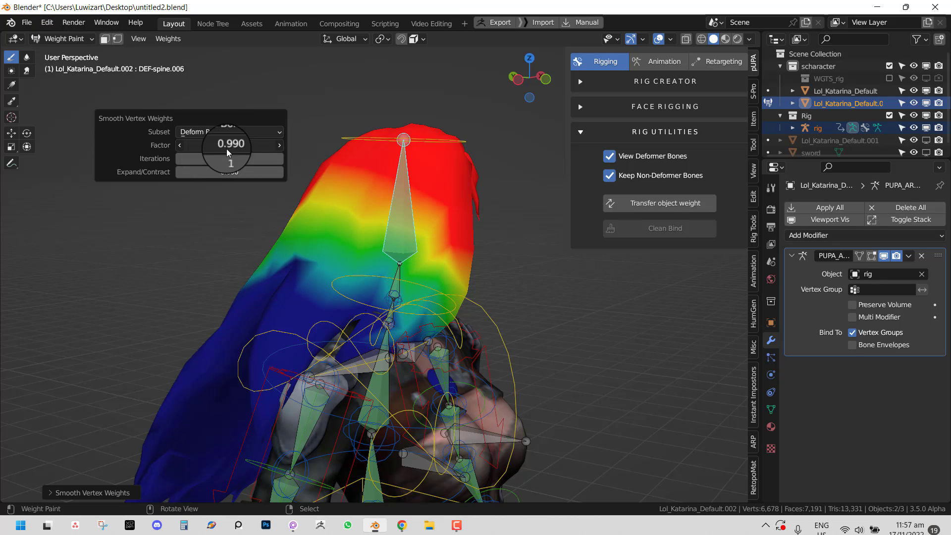
mouse_move(222, 158)
left_mouse_down()
mouse_move(250, 161)
mouse_move(228, 163)
left_mouse_up()
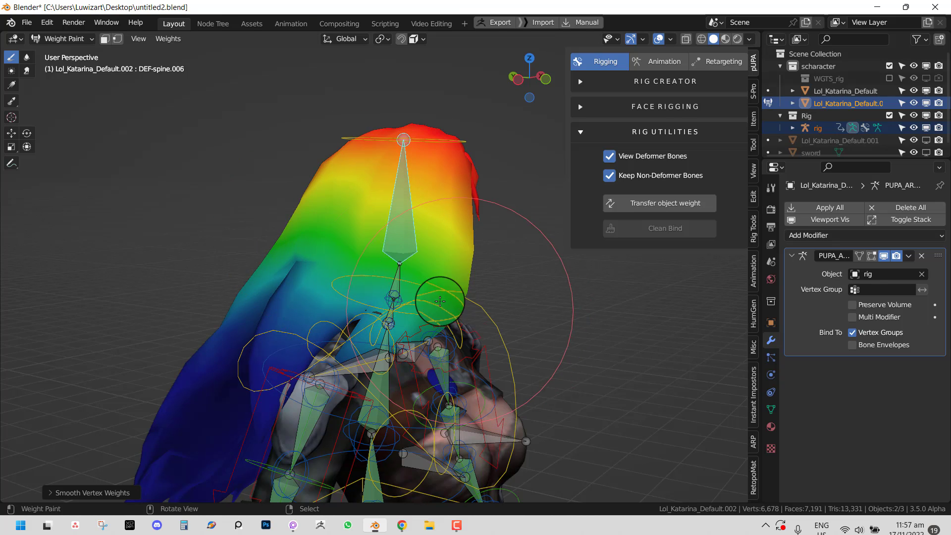
- Check the DEF-spine.005, neck and DEF-spine.004 weights, then smooth the hair weights again
left_click(395, 280, "ctrl")
middle_click_drag(374, 236, 391, 313)
right_click(391, 313)
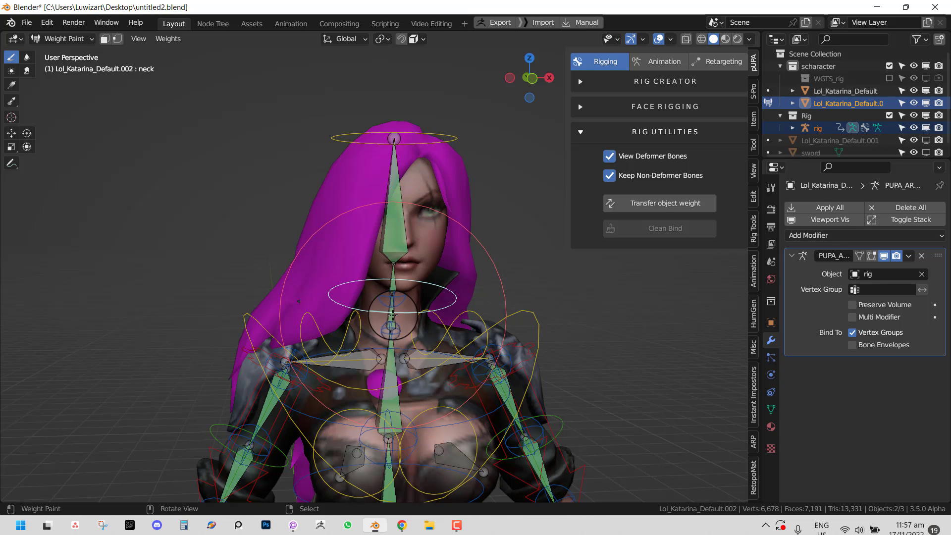
right_click(394, 317)
middle_click_drag(449, 247, 421, 213)
key("q")
left_click(450, 214)
- Test-rotate the head bone in front orthographic view and cancel the rotation
right_click(423, 131)
key("r")
key("KP_1")
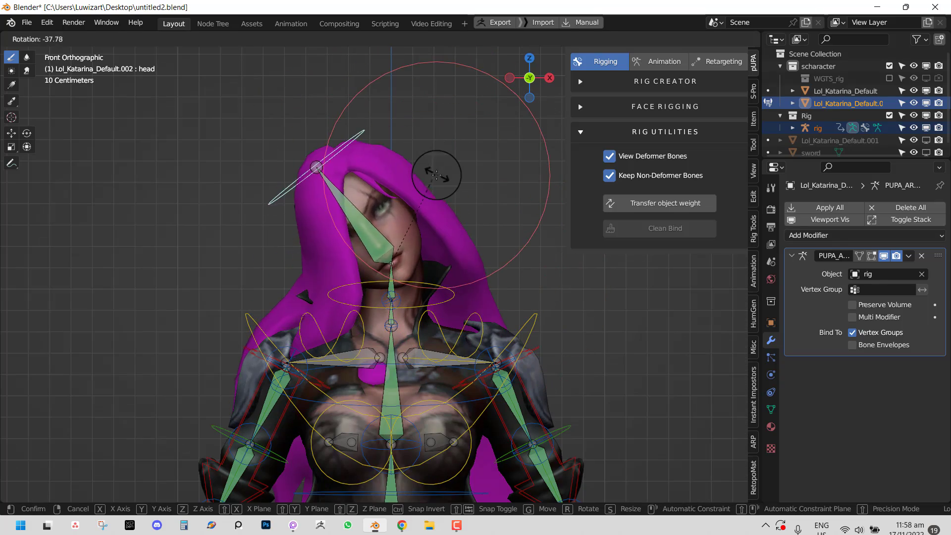
right_click(451, 222)
- In Edit Mode, assign the hair vertices behind the neck to DEF-spine.005
left_click(394, 284, "ctrl")
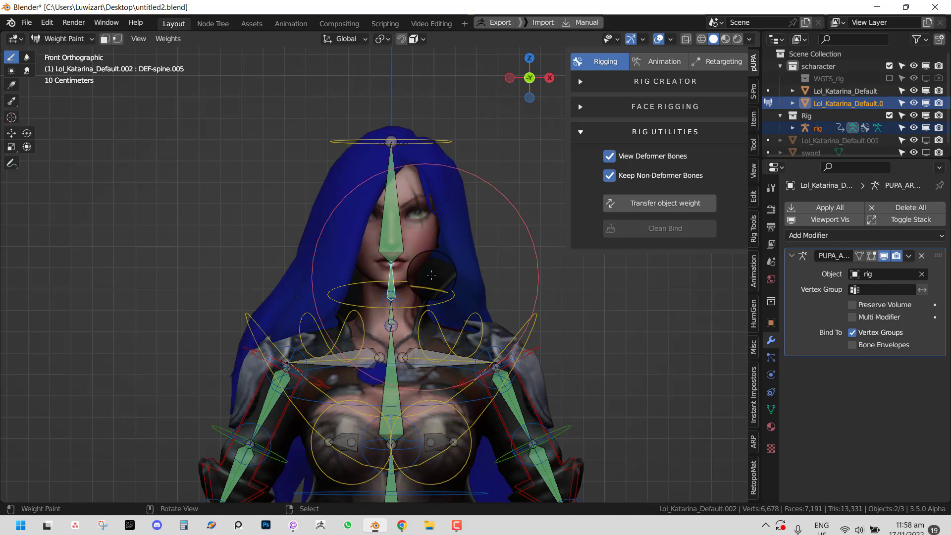
key("KP_3")
key("Tab")
key("shift+z")
key("c")
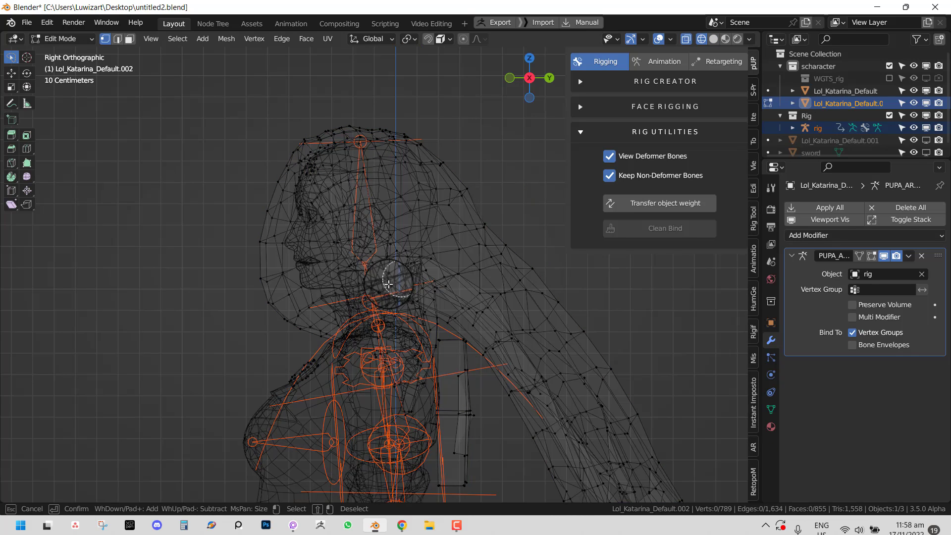
mouse_move(376, 284)
left_mouse_down()
mouse_move(495, 229)
mouse_move(395, 287)
mouse_move(499, 221)
left_mouse_up()
right_click(514, 229)
left_click(763, 410)
left_click(808, 321)
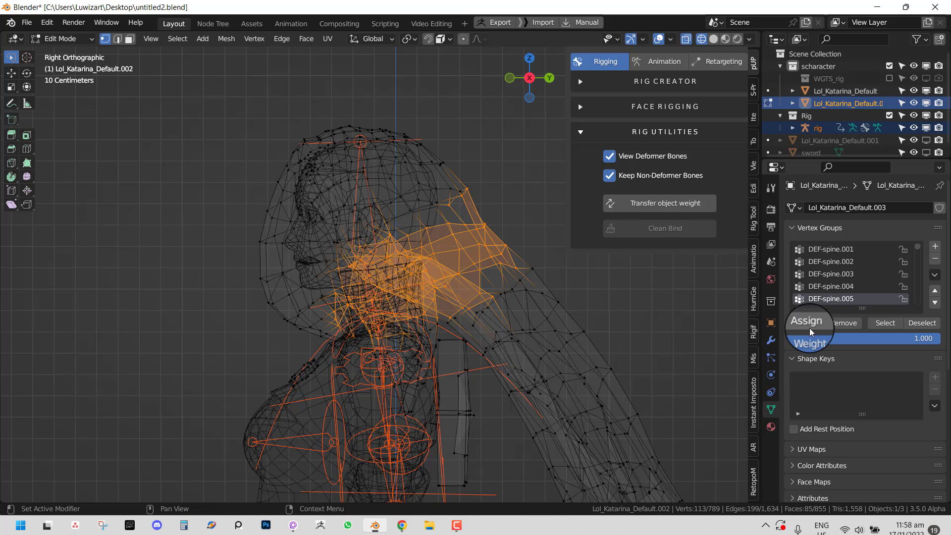
- Smooth the new DEF-spine.005 weights with a lower factor and 1 iteration, then smooth again
key("Tab")
key("q")
left_click(521, 262)
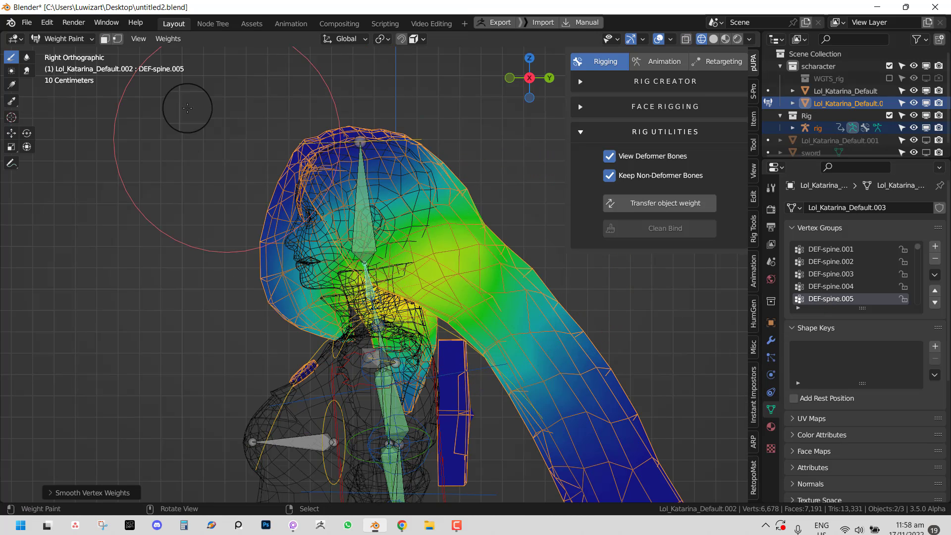
key("F9")
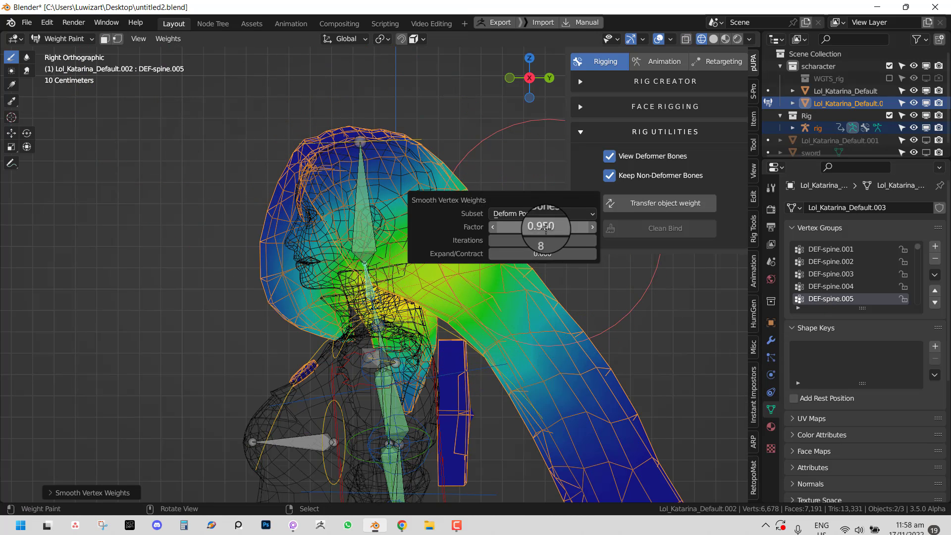
left_click_drag(544, 228, 509, 233)
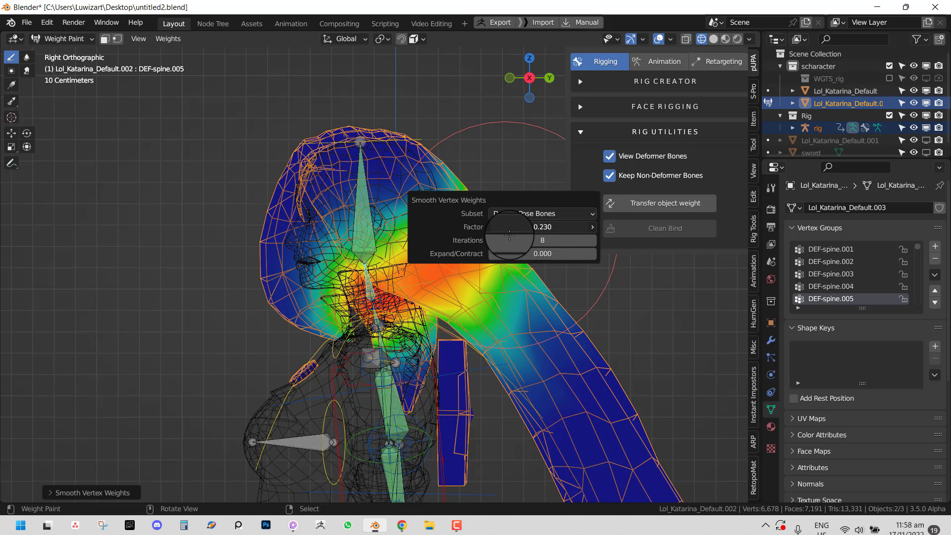
left_click(547, 235)
type("1")
key("Return")
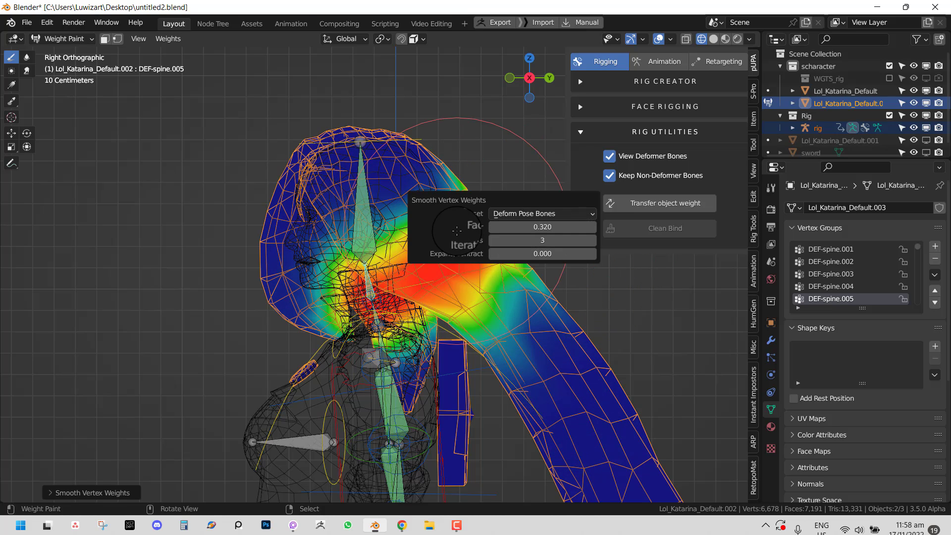
key("q")
left_click(495, 256)
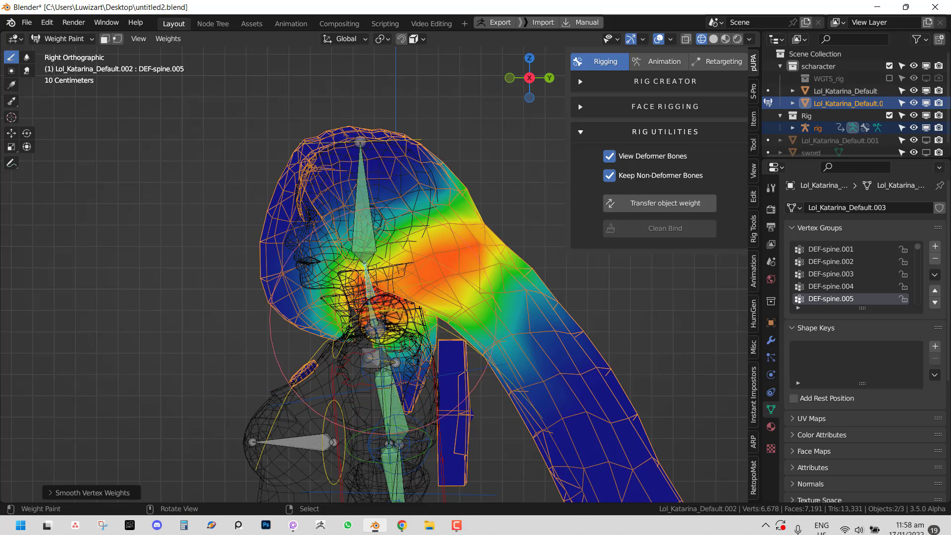
- Assign the shoulder hair vertices to DEF-spine.004 and smooth those weights twice
right_click(382, 322)
right_click(375, 308)
key("Tab")
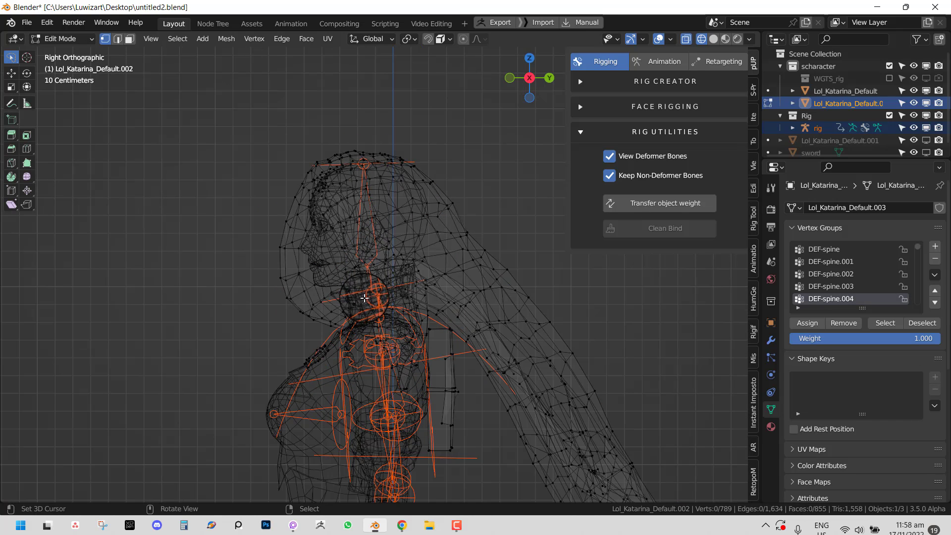
mouse_move(364, 297)
left_mouse_down()
mouse_move(452, 261)
mouse_move(526, 291)
mouse_move(356, 356)
mouse_move(347, 322)
left_mouse_up()
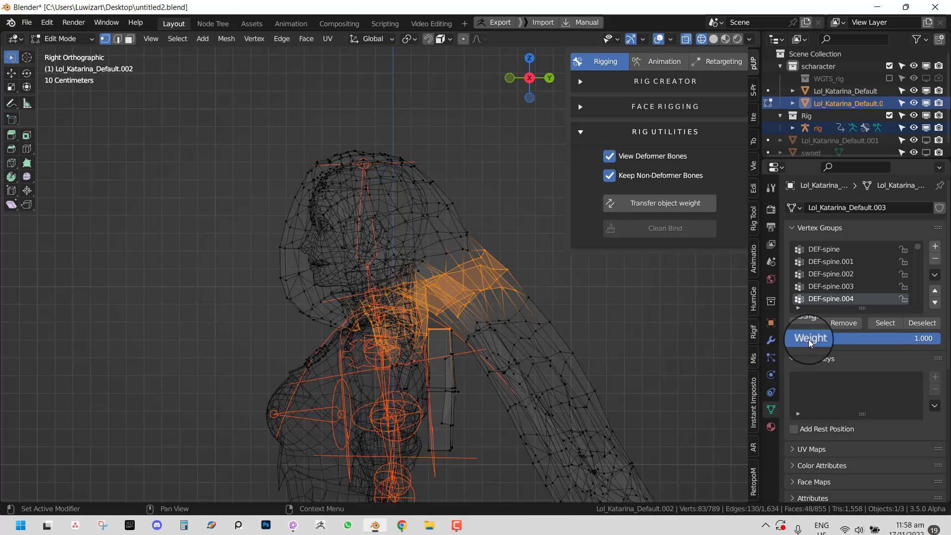
left_click(803, 328)
key("Tab")
key("q")
left_click(514, 311)
key("q")
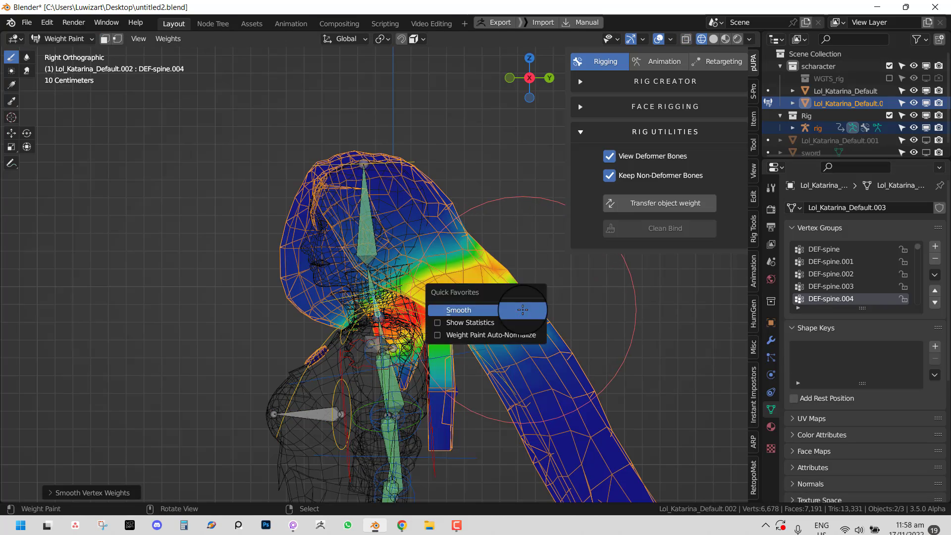
left_click(520, 311)
- Inspect the hair from the side and select its connected box piece in Edit Mode
middle_click_drag(411, 346, 502, 345)
middle_click_drag(457, 350, 395, 349)
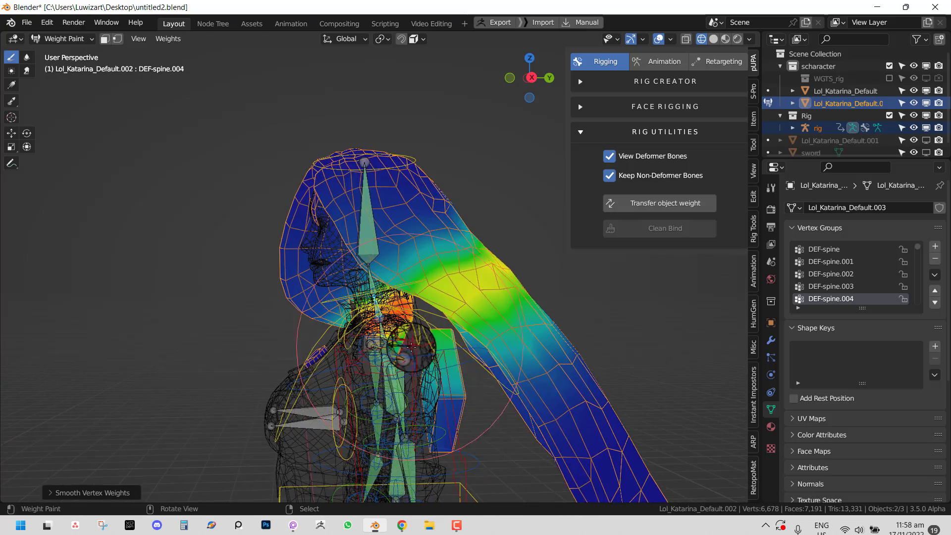
key("Tab")
key("alt+a")
key("l")
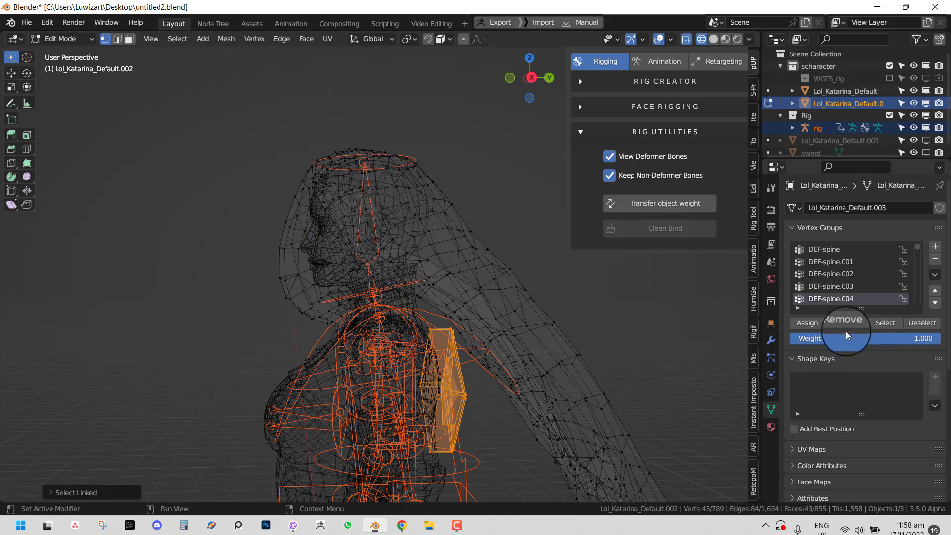
key("Tab")
- Test-tilt the head bone from the front in solid view, then display the DEF-spine.006 weights
key("KP_1")
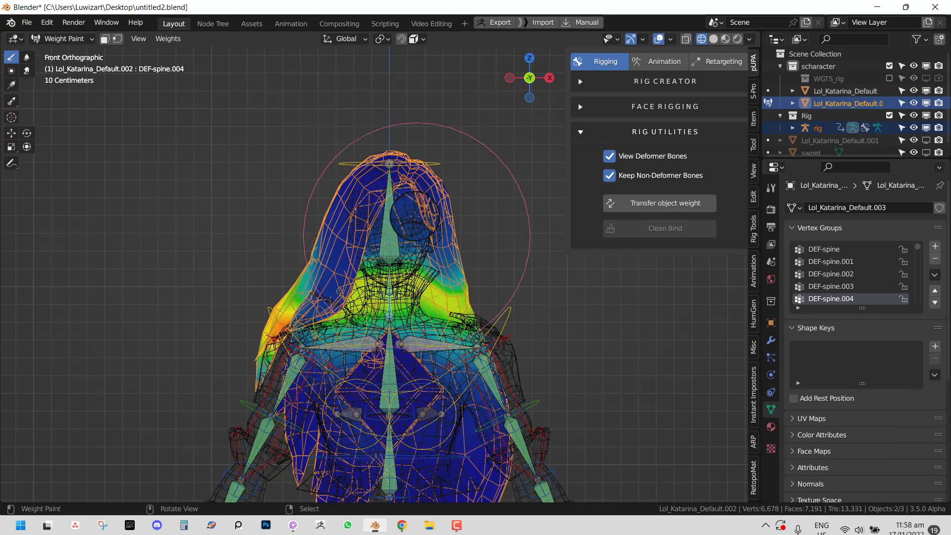
right_click(441, 157)
key("r")
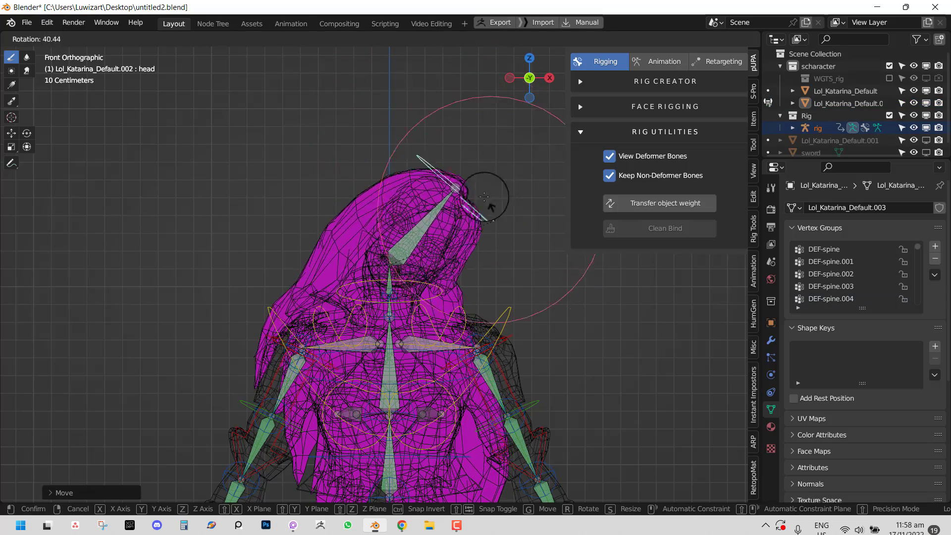
right_click(461, 155)
key("shift+z")
key("r")
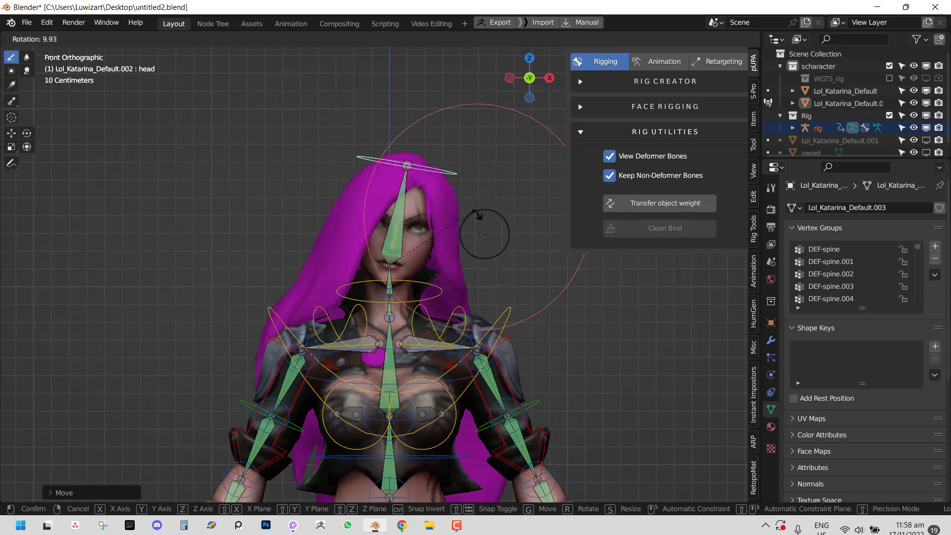
left_click(436, 161)
right_click(363, 219)
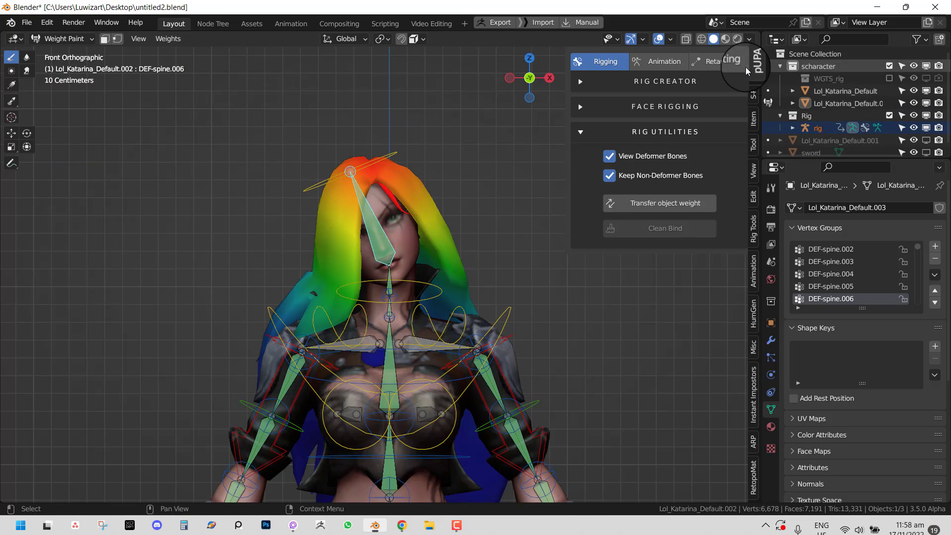
- Set the brush Weight to 0.000 and paint the shoulder hair down to zero DEF-spine.006 weight
left_click(755, 145)
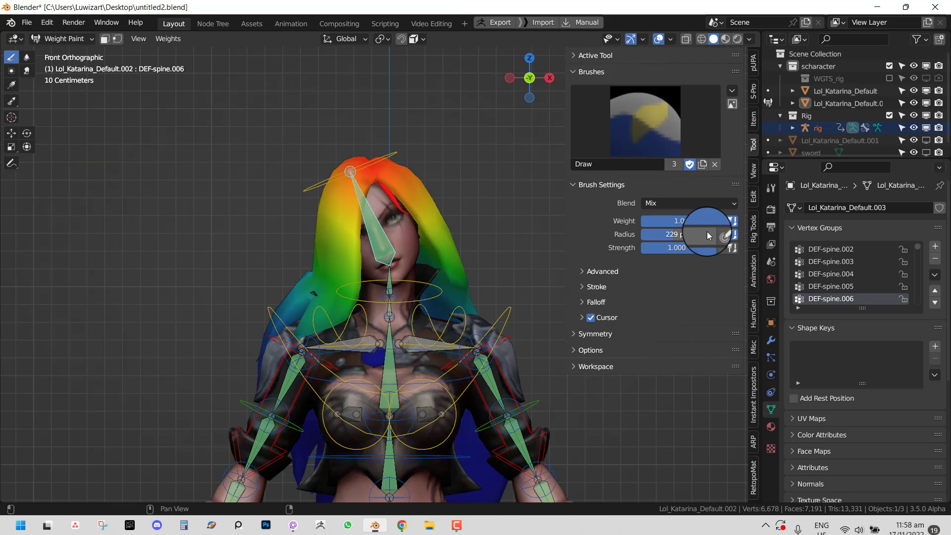
left_click_drag(691, 226, 610, 227)
middle_click_drag(277, 316, 341, 325)
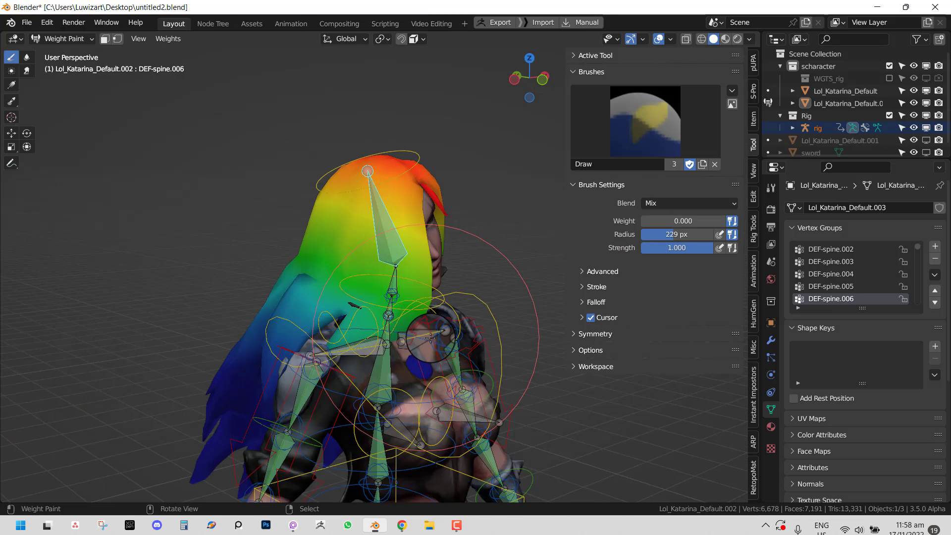
scroll(364, 355, "up", 2)
mouse_move(364, 355)
left_mouse_down()
mouse_move(326, 282)
mouse_move(237, 327)
mouse_move(228, 297)
mouse_move(332, 344)
mouse_move(398, 348)
left_mouse_up()
middle_click_drag(399, 348, 344, 337)
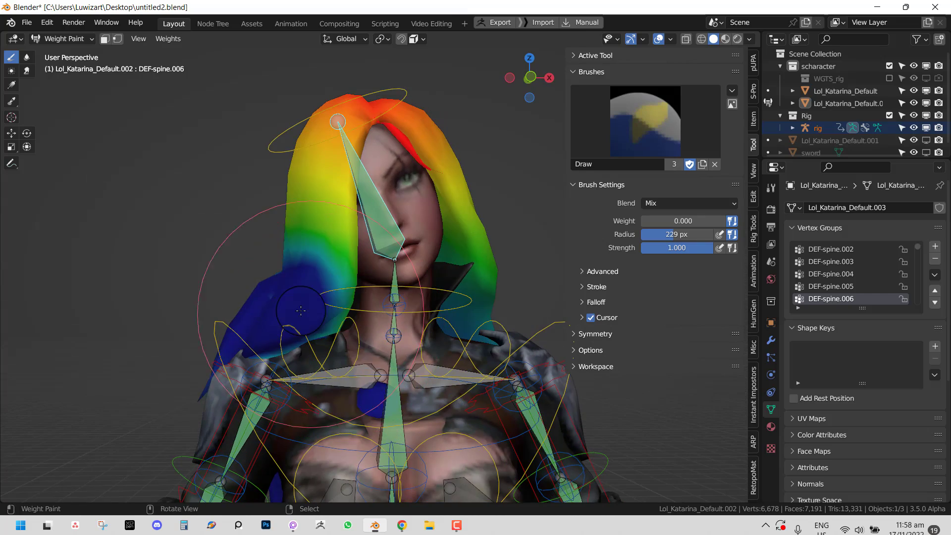
left_click_drag(312, 297, 269, 302)
- Paint the hair on the left to zero weight and return to a front view
middle_click_drag(282, 320, 245, 292)
left_click_drag(277, 298, 292, 312)
middle_click_drag(530, 241, 216, 348)
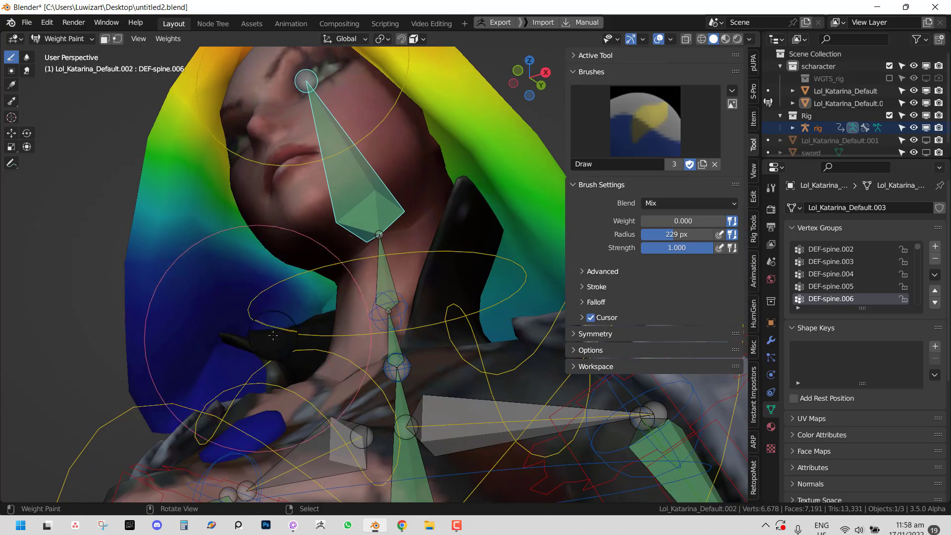
key("KP_1")
scroll(455, 296, "down", 6)
- Switch the rig into Pose Mode and clear the rotation of all bones
key("ctrl+Tab")
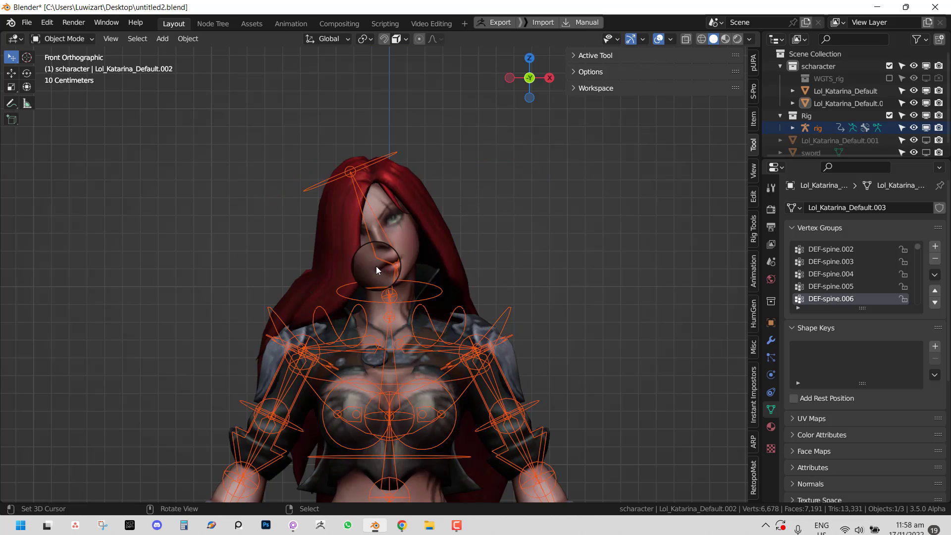
right_click(399, 149)
key("ctrl+Tab")
right_click(401, 148)
key("a")
key("alt+r")
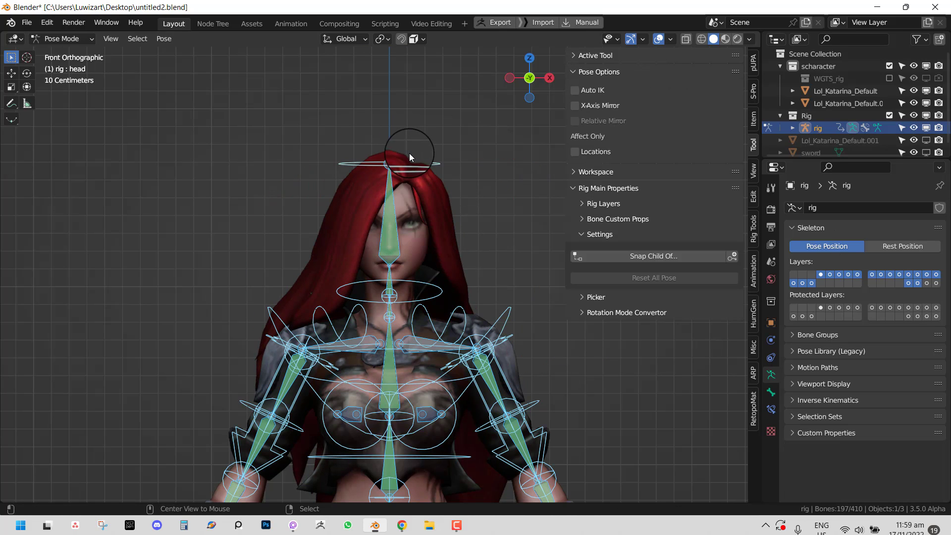
- Test-rotate the head control from side and front views, cancelling each rotation
right_click(447, 159)
key("r")
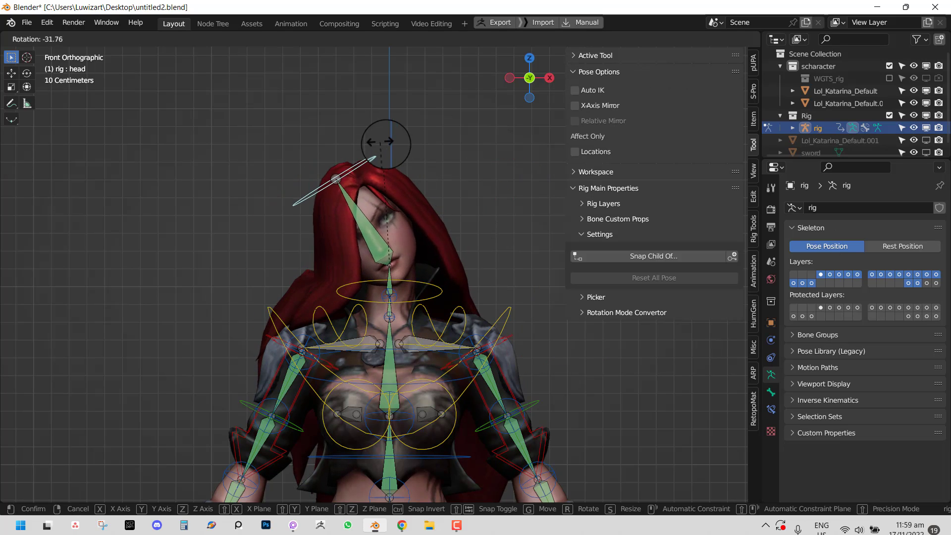
key("r")
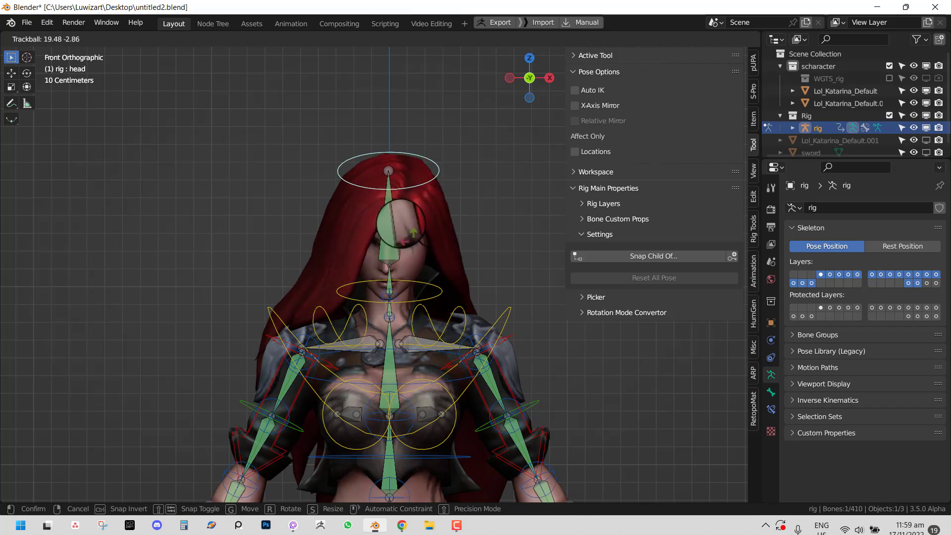
key("Escape")
middle_click_drag(385, 200, 269, 220)
key("r")
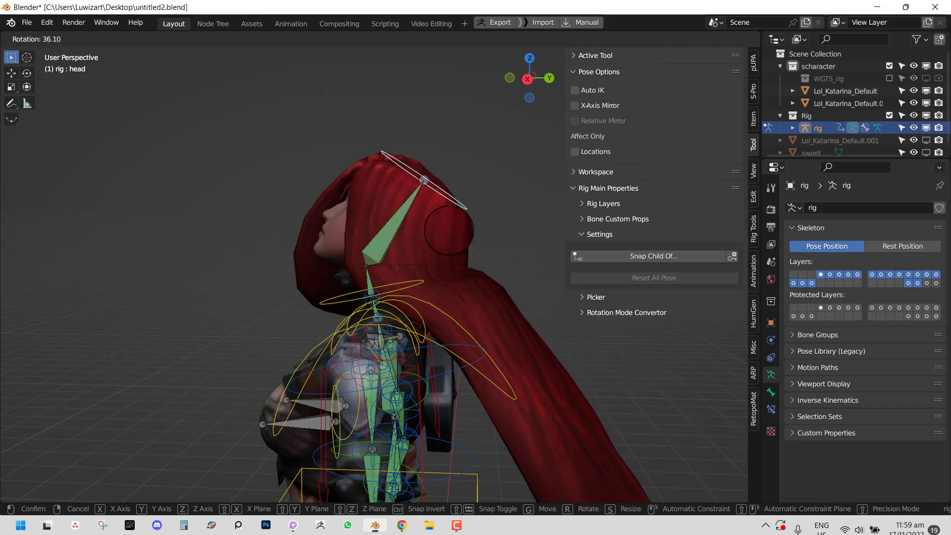
key("Escape")
key("KP_1")
key("r")
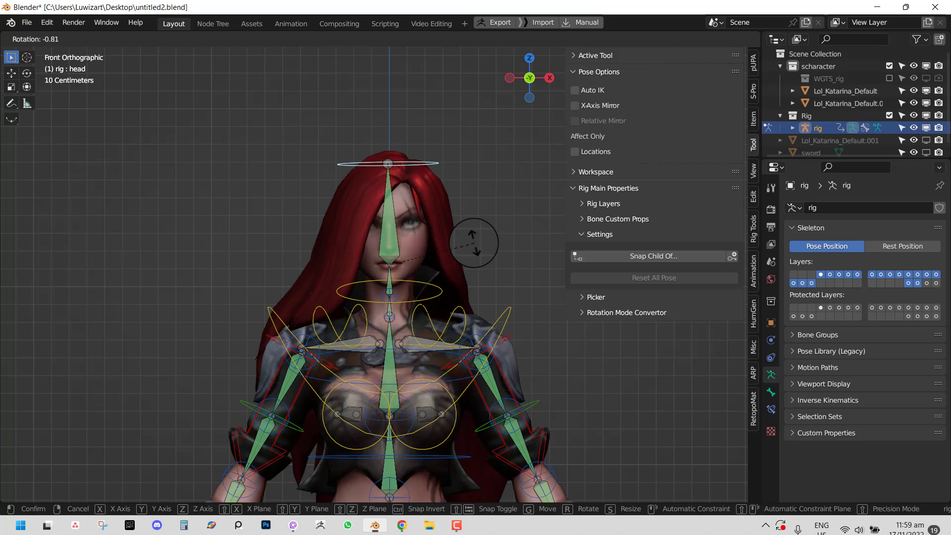
key("Escape")
- Rotate the head once more from the front, then test and cancel a neck rotation
middle_click_drag(459, 241, 408, 232)
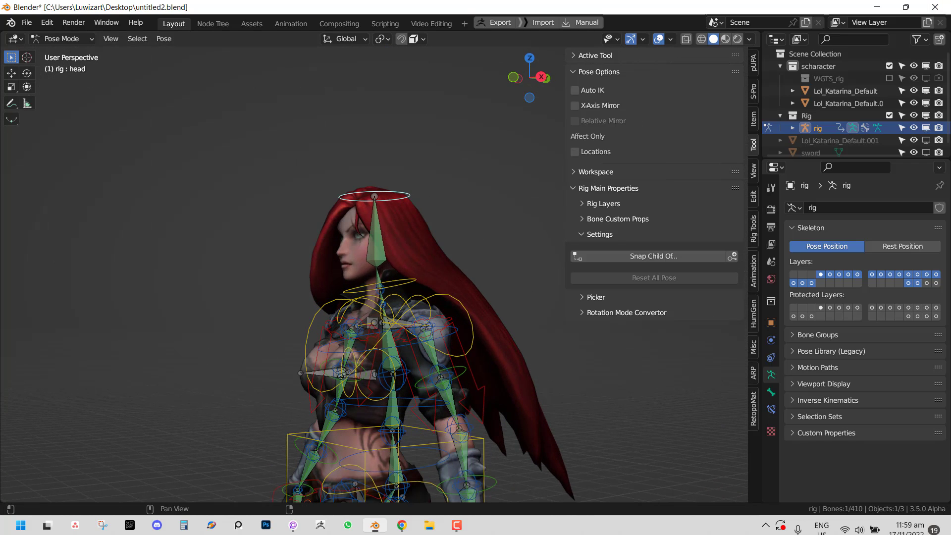
key("KP_1")
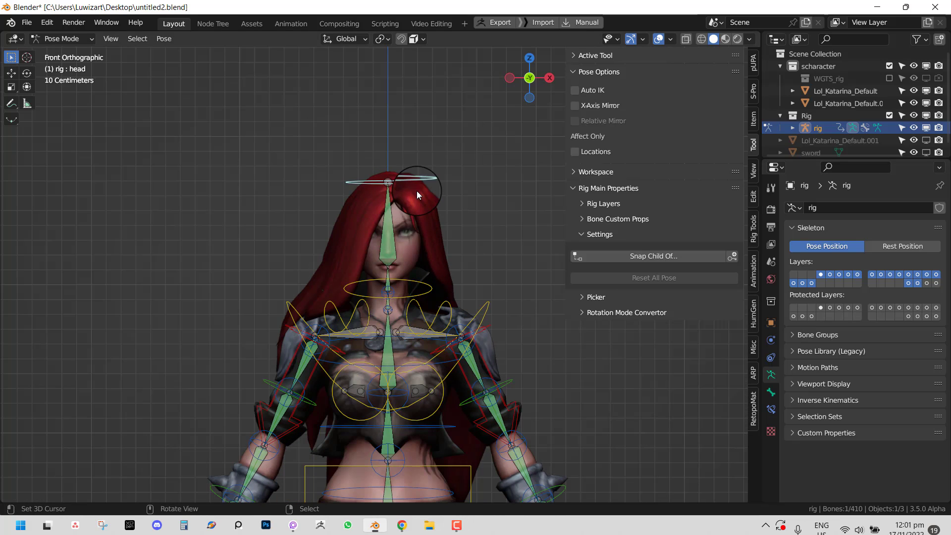
key("r")
right_click(423, 201)
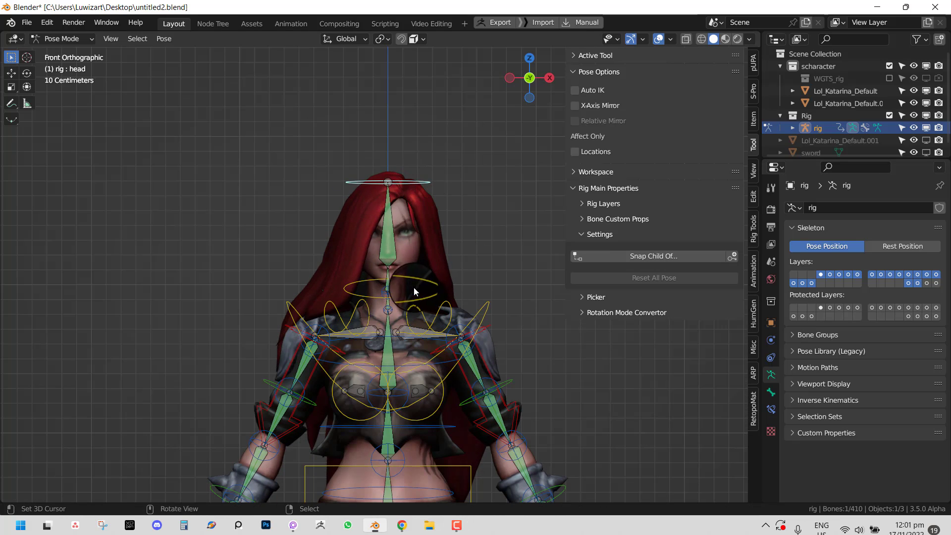
left_click(415, 293)
key("r")
right_click(421, 269)
- Test-move the hand_ik.L control to check the left arm, then cancel the move
middle_click_drag(420, 279, 370, 148, "shift")
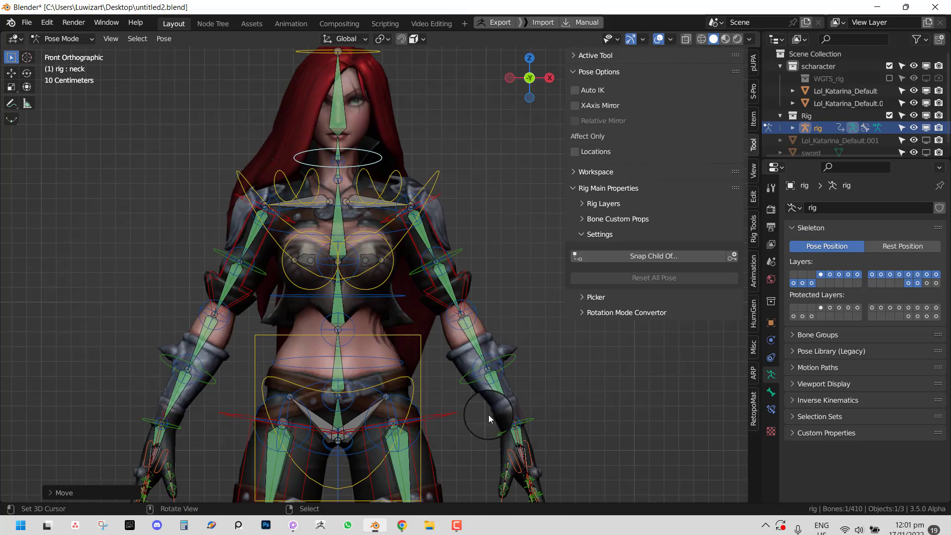
middle_click_drag(530, 442, 471, 445)
left_click(503, 431)
key("g")
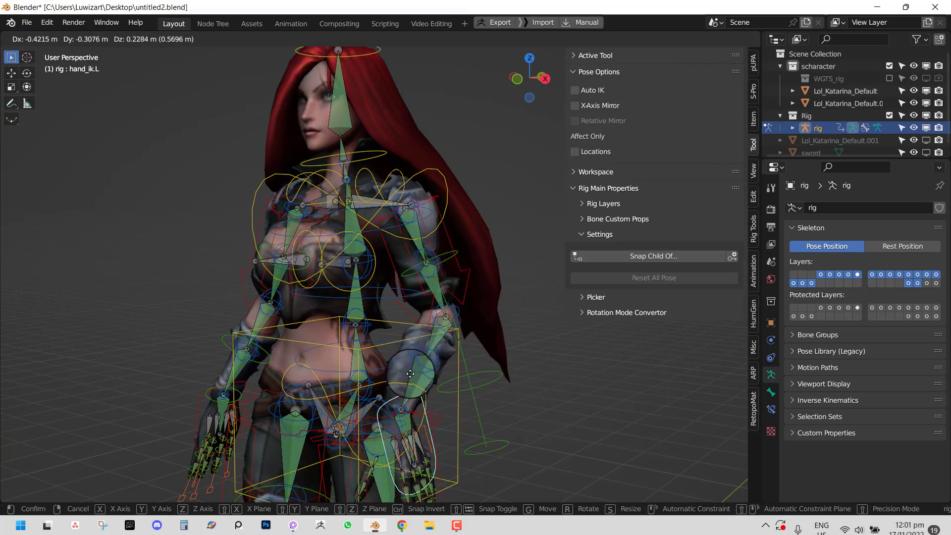
right_click(419, 352)
scroll(465, 311, "down", 1)
- Enable the swords' viewport visibility in the Outliner
left_click(752, 62)
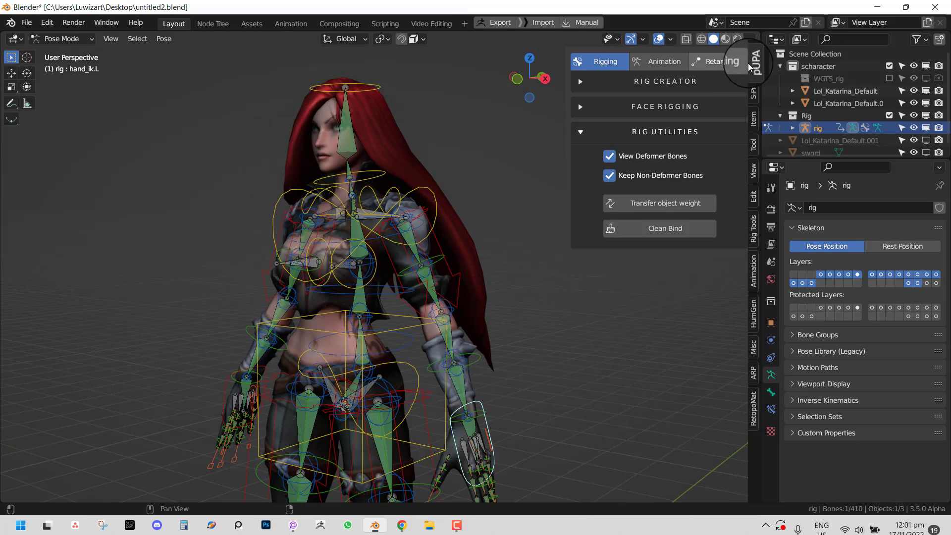
middle_click_drag(405, 237, 445, 227)
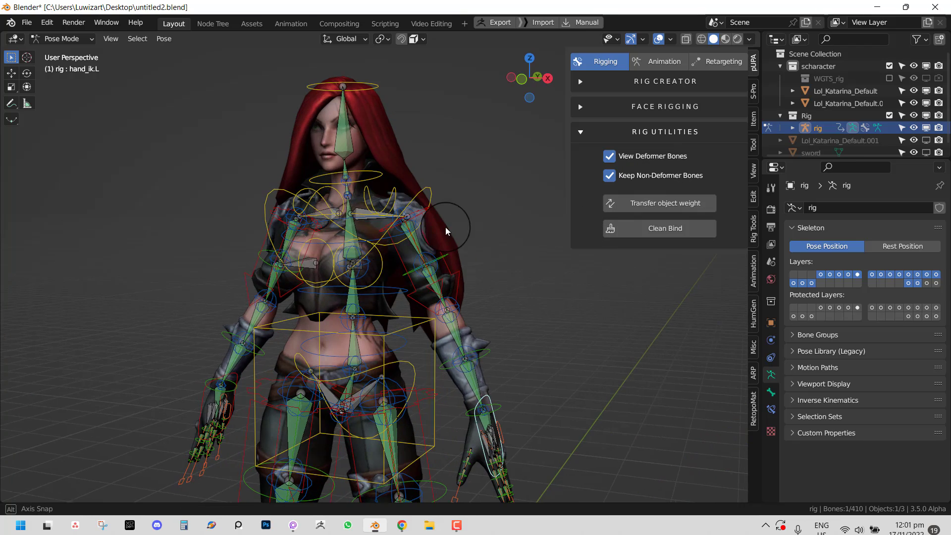
left_click(780, 66)
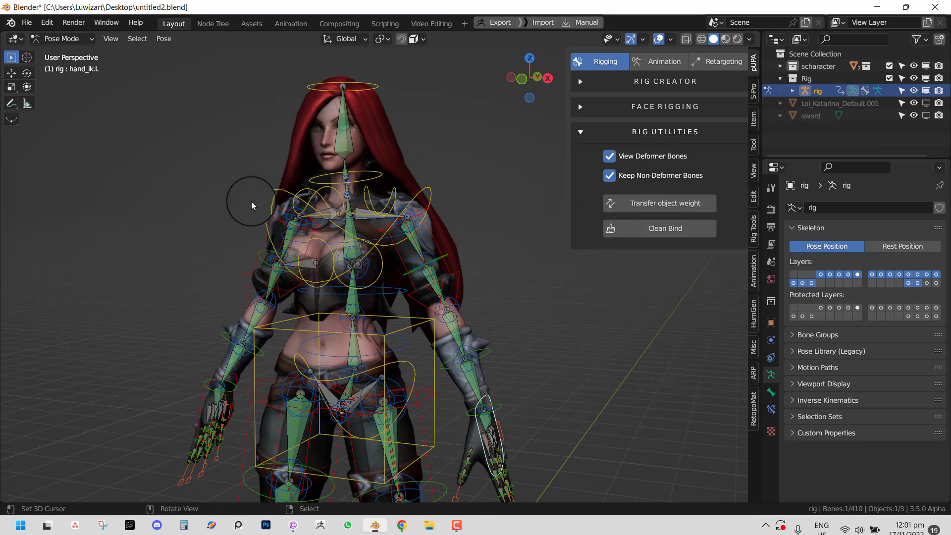
middle_click_drag(251, 201, 491, 190)
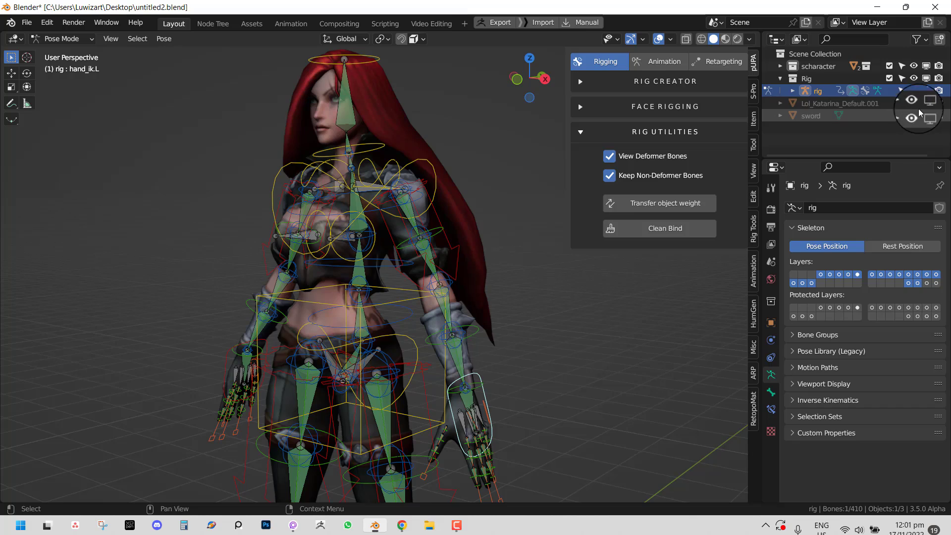
left_click(926, 103)
middle_click_drag(420, 180, 451, 155)
- Test-rotate shoulder.L and cancel, then return to Object Mode on the blades mesh
key("KP_1")
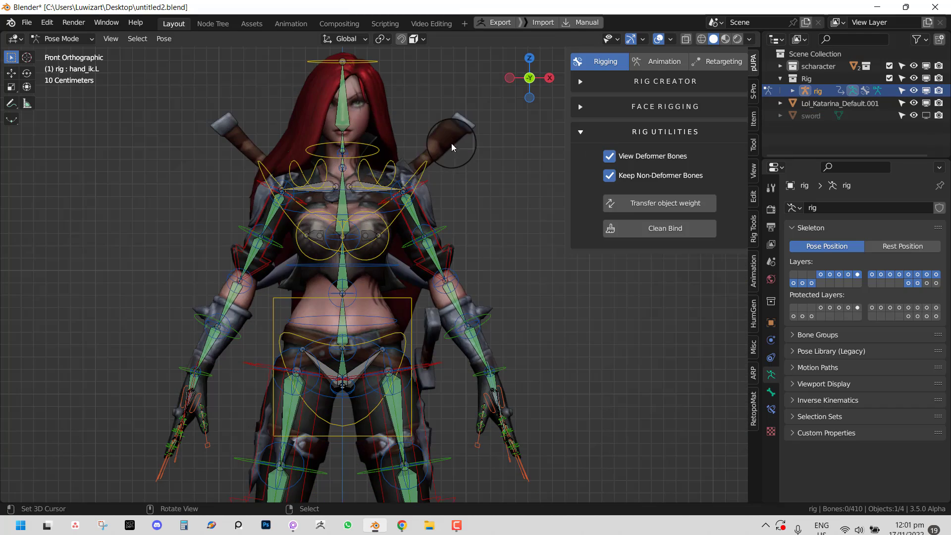
left_click(399, 165)
key("r")
right_click(436, 153)
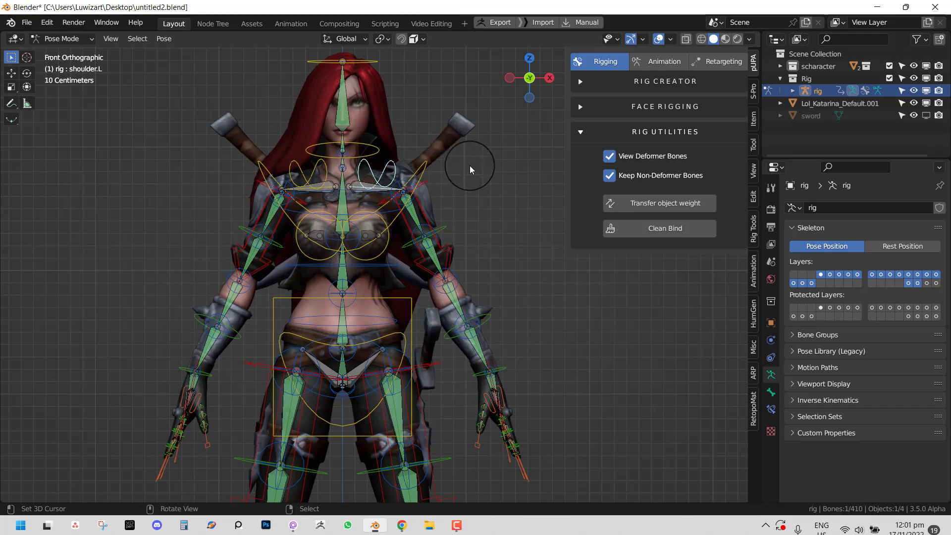
mouse_move(469, 165)
middle_mouse_down()
mouse_move(391, 187)
mouse_move(462, 177)
middle_mouse_up()
key("ctrl+Tab")
left_click(461, 146)
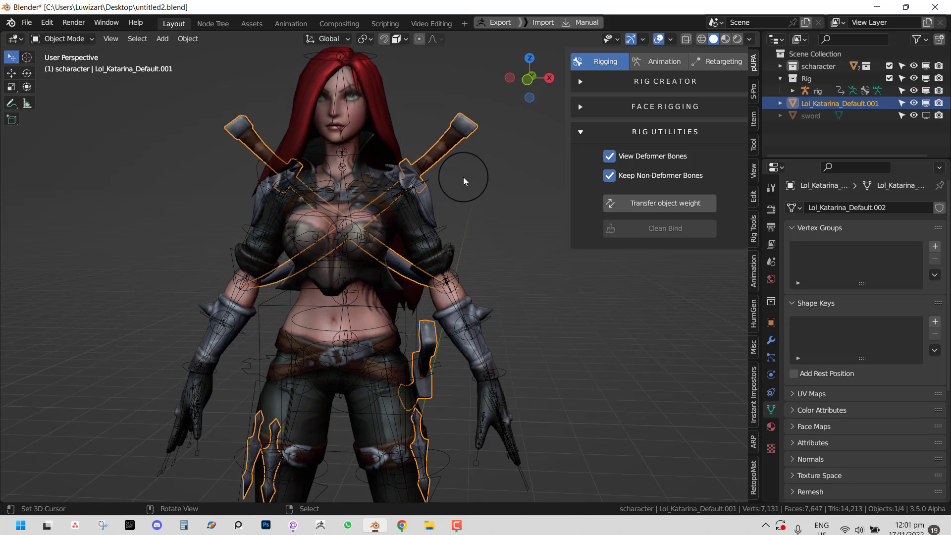
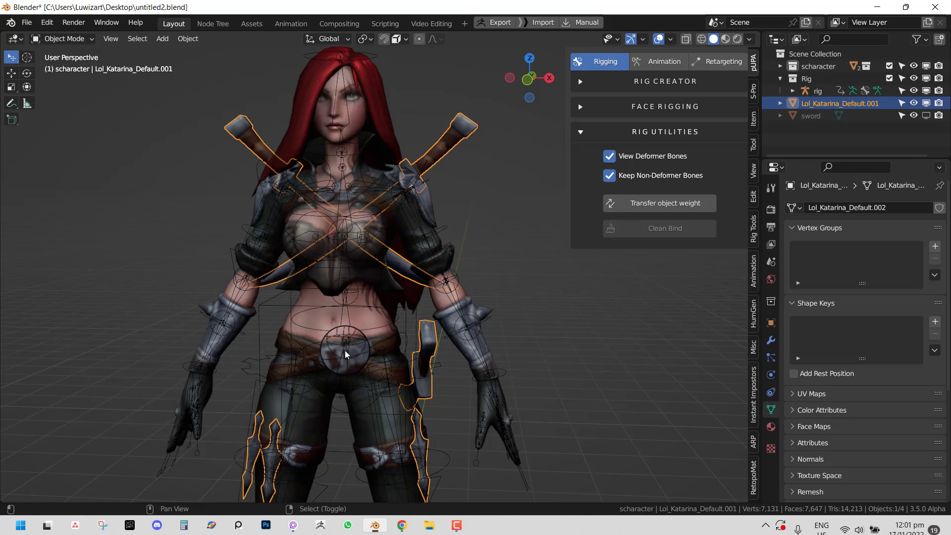
- Frame the character in front view and select the sword mesh Lol_Katarina_Default.001
middle_click_drag(345, 349, 377, 295, "shift")
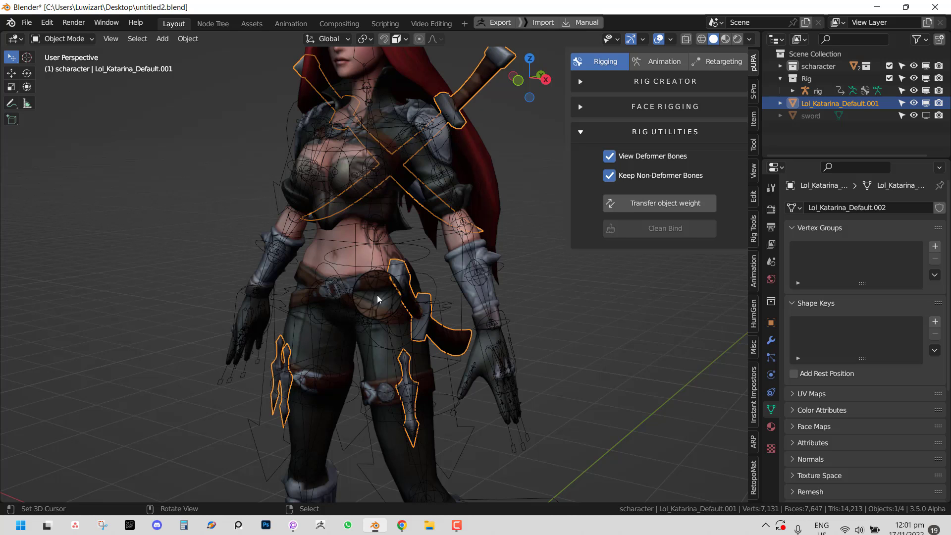
key("KP_1")
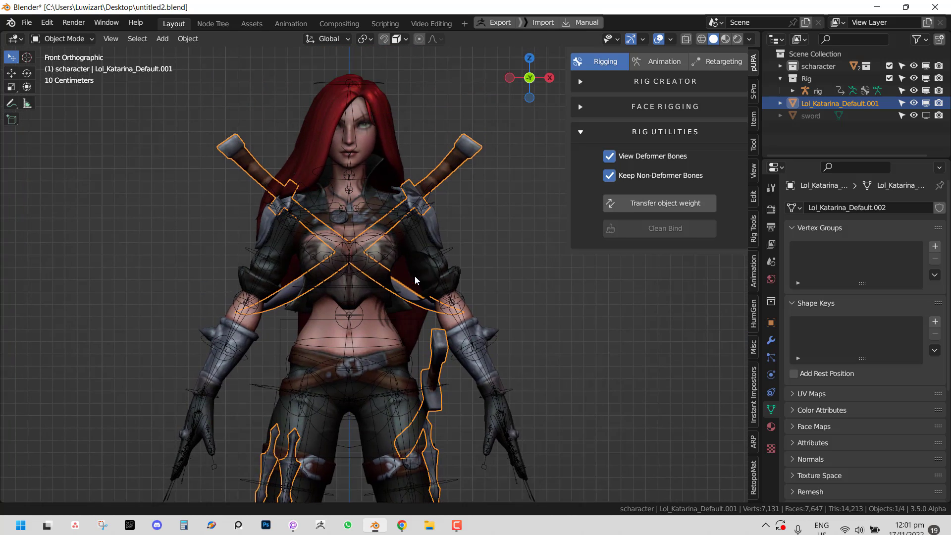
scroll(415, 276, "up", 2)
left_click(456, 179)
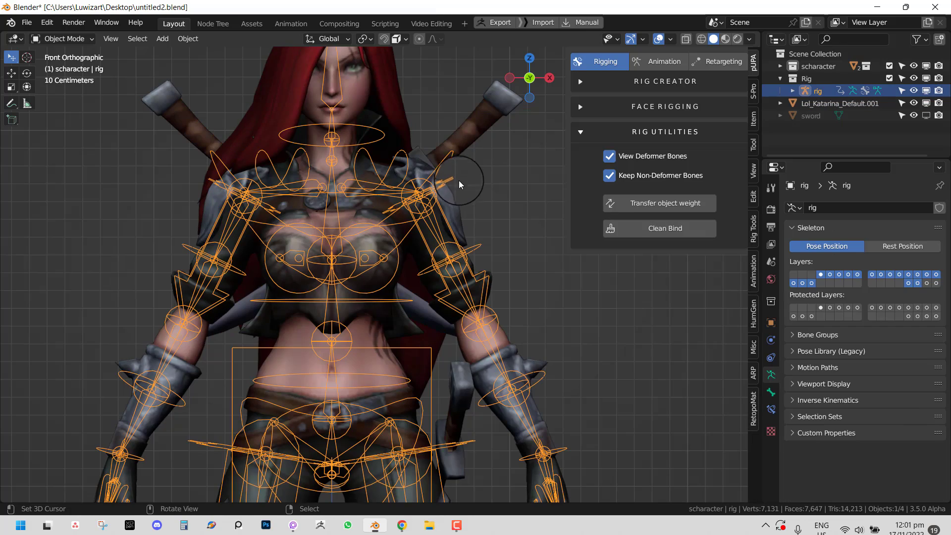
middle_click_drag(442, 148, 484, 183)
key("Tab")
key("Tab")
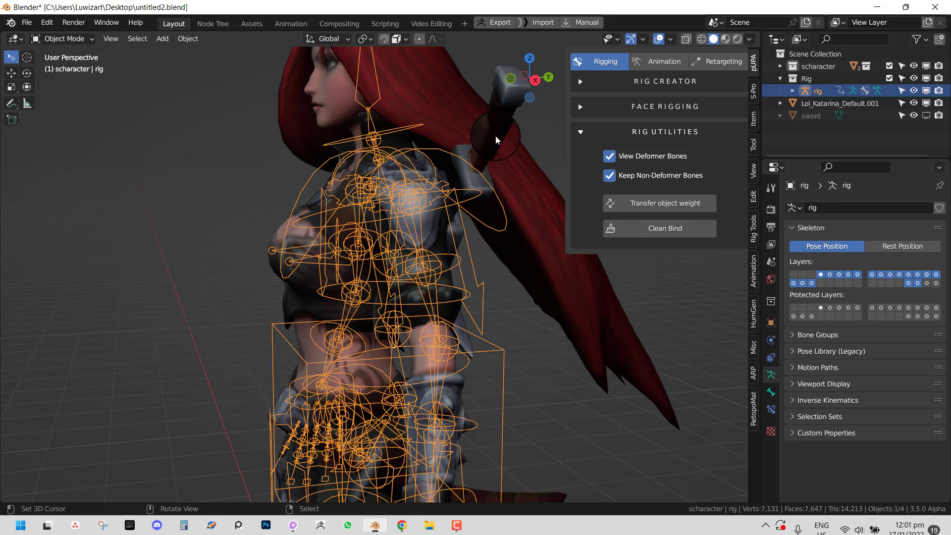
left_click(478, 183)
- Select the linked back-sword geometry and snap the 3D cursor to it
key("Tab")
key("l")
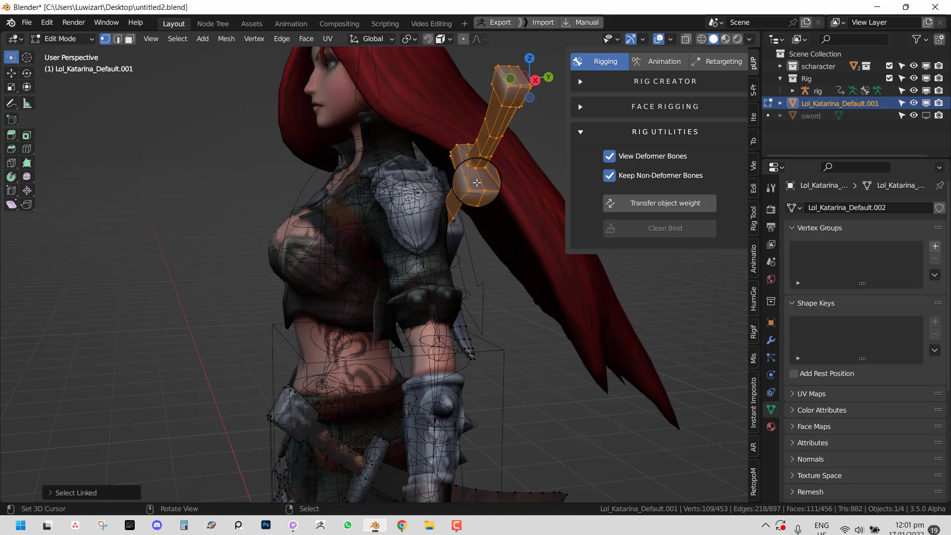
key("shift+s")
left_click(485, 242)
key("Tab")
key("KP_1")
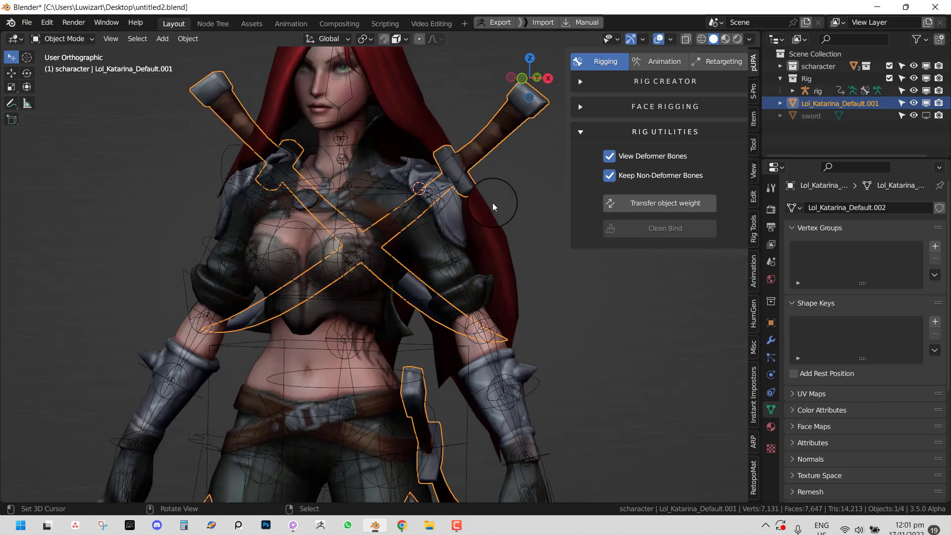
- Reselect the rig armature in Object Mode
key("shift+a")
key("Escape")
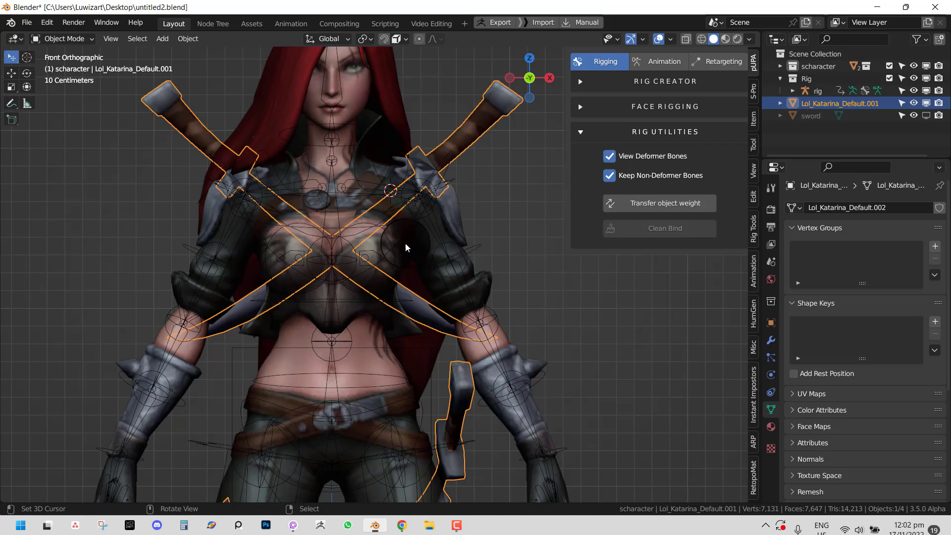
left_click(474, 251)
left_click(74, 41)
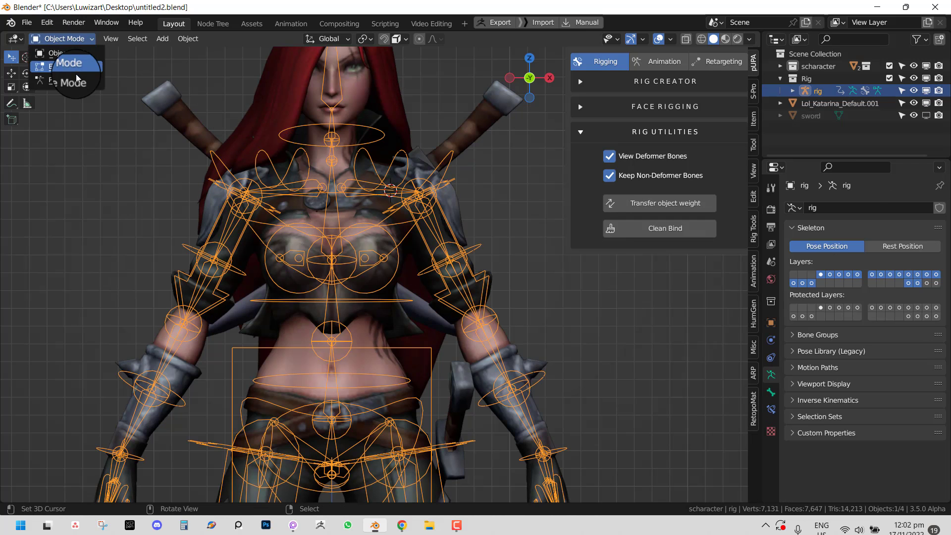
- In the rig's Edit Mode, add a bone at the cursor and stretch it along the right back sword
left_click(77, 70)
key("Tab")
key("Tab")
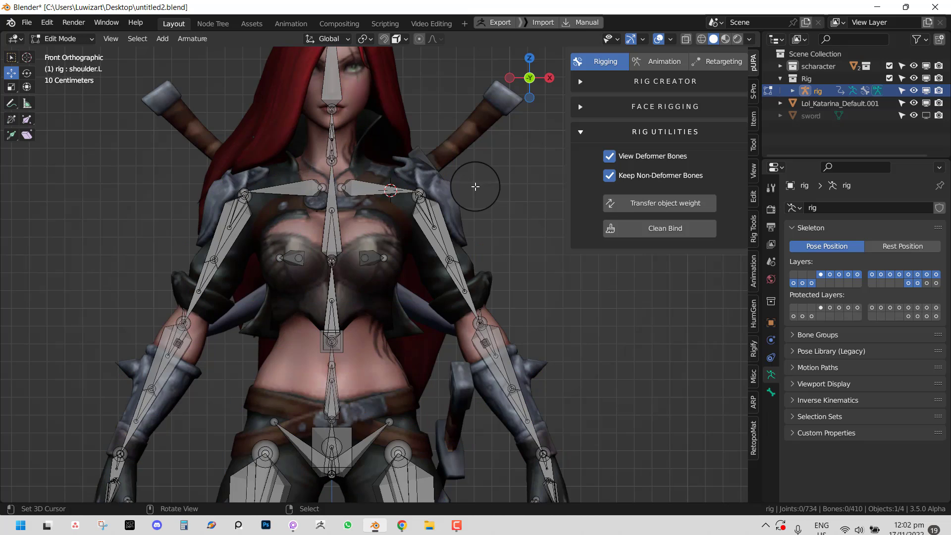
key("shift+a")
scroll(411, 175, "down", 3)
left_click_drag(386, 123, 452, 165)
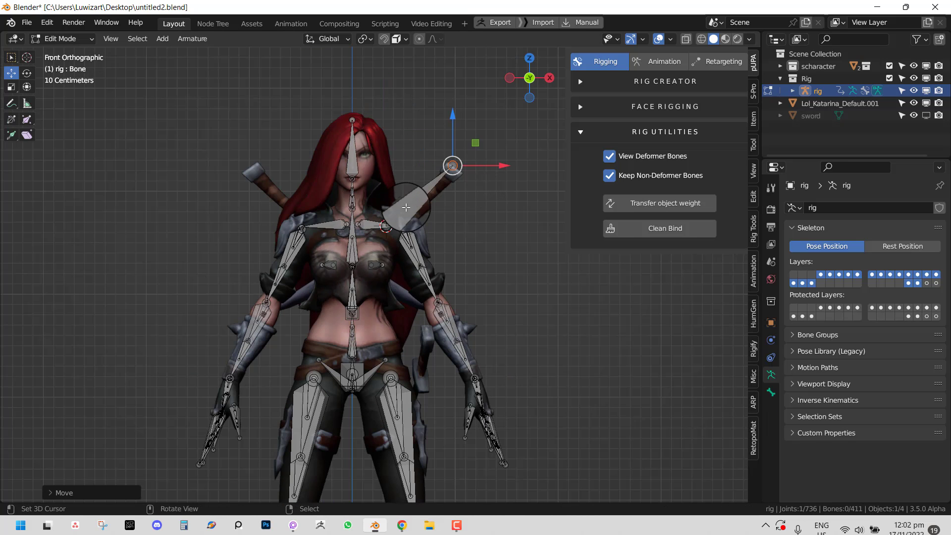
right_click_drag(417, 197, 420, 202)
scroll(462, 194, "up", 2)
- Duplicate the sword bone and fit the copy, Bone.001, along the left back sword
key("shift+d")
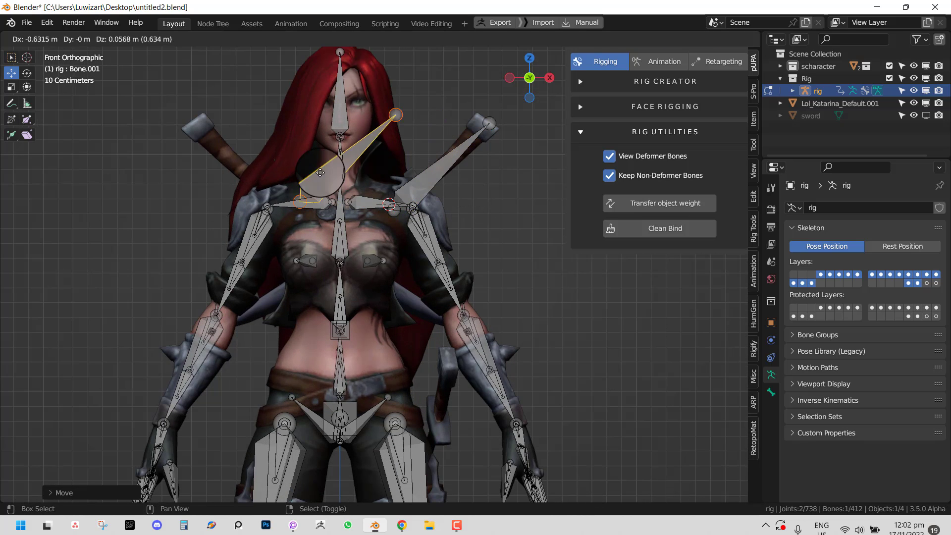
left_click(267, 178)
key("r")
left_click(282, 197)
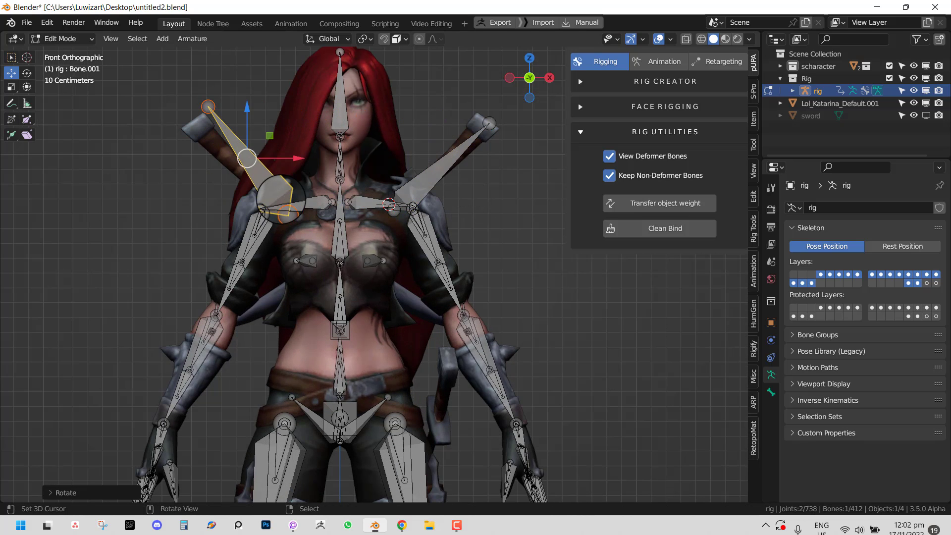
key("g")
left_click(273, 211)
key("r")
left_click(300, 204)
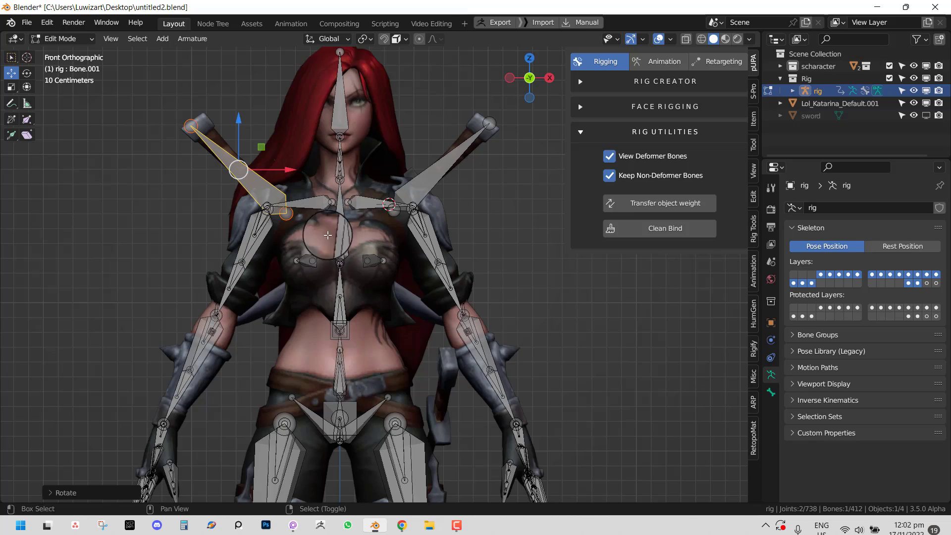
middle_click_drag(302, 204, 315, 197)
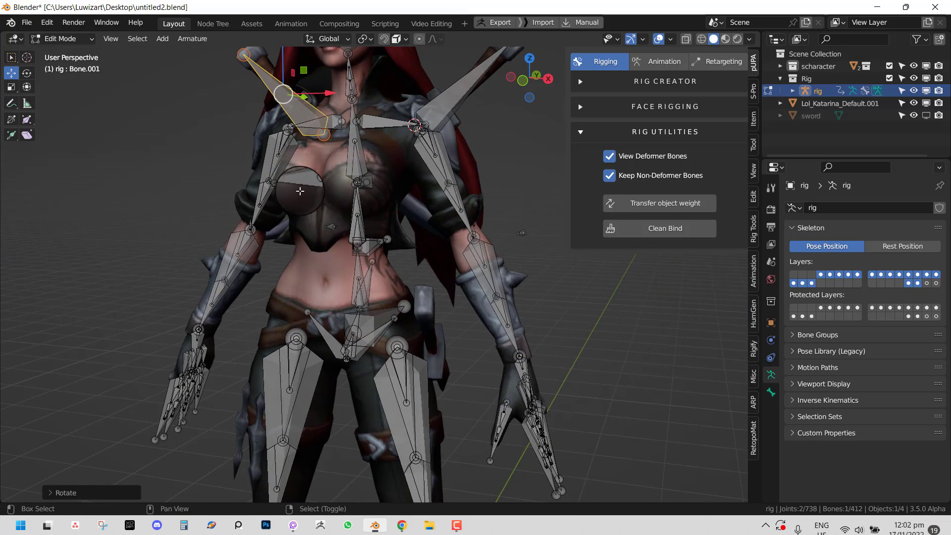
- Duplicate a third bone, Bone.002, and move it onto the hip sheath
key("shift+d")
left_click(464, 292)
key("r")
key("r")
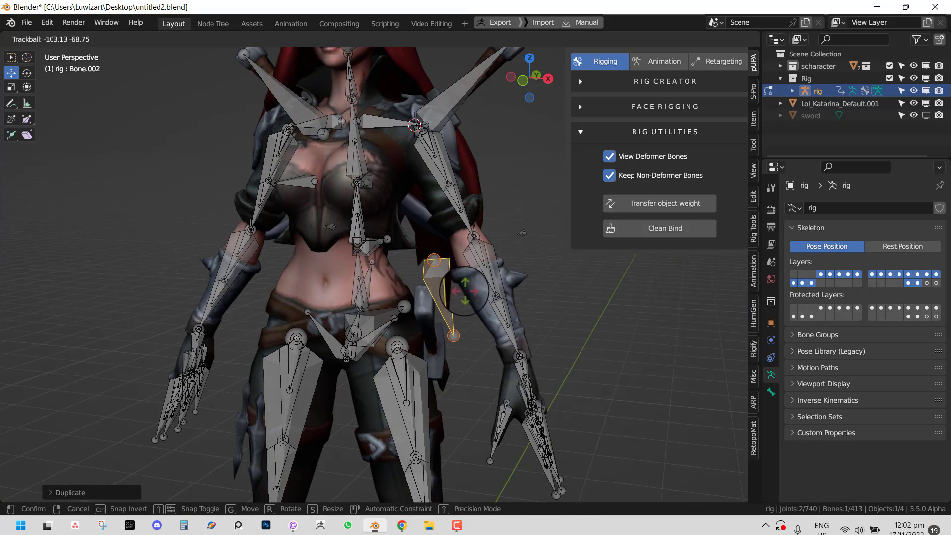
left_click(463, 287)
key("g")
left_click(456, 318)
middle_click_drag(457, 319, 366, 335)
key("g")
left_click(333, 318)
key("r")
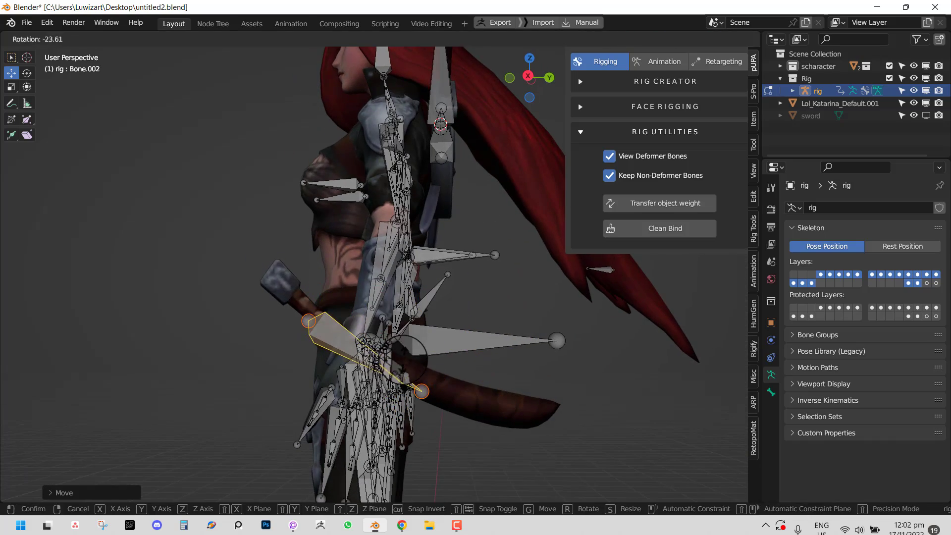
left_click(403, 360)
- Refine Bone.002's rotation and position so it follows the hip sheath
key("KP_1")
key("r")
key("r")
left_click(453, 367)
key("g")
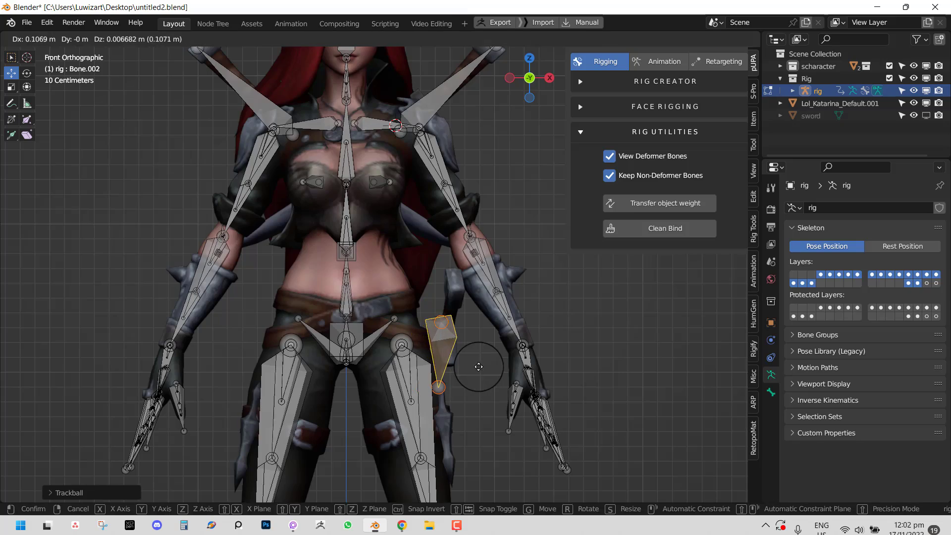
left_click(479, 367)
middle_click_drag(478, 367, 406, 327)
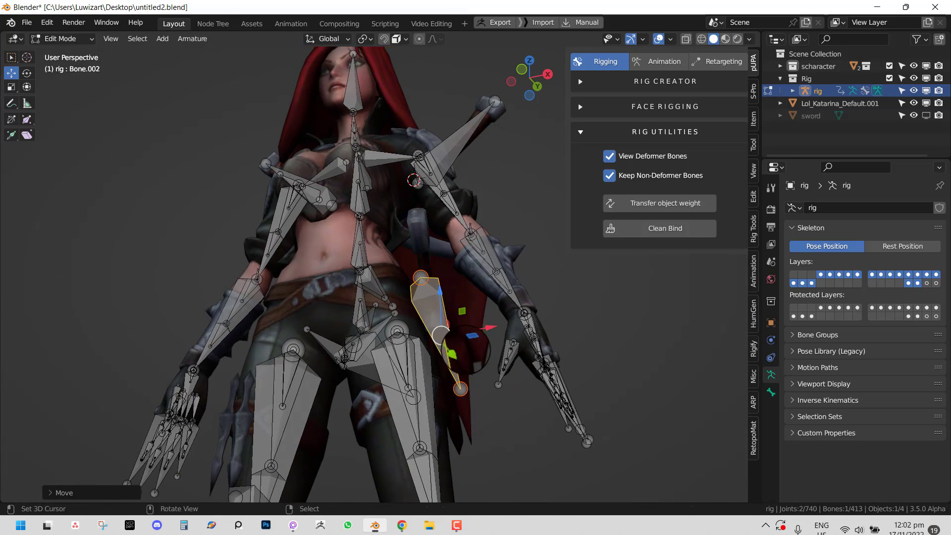
key("r")
left_click(461, 365)
key("KP_1")
middle_click_drag(458, 257, 455, 342, "shift")
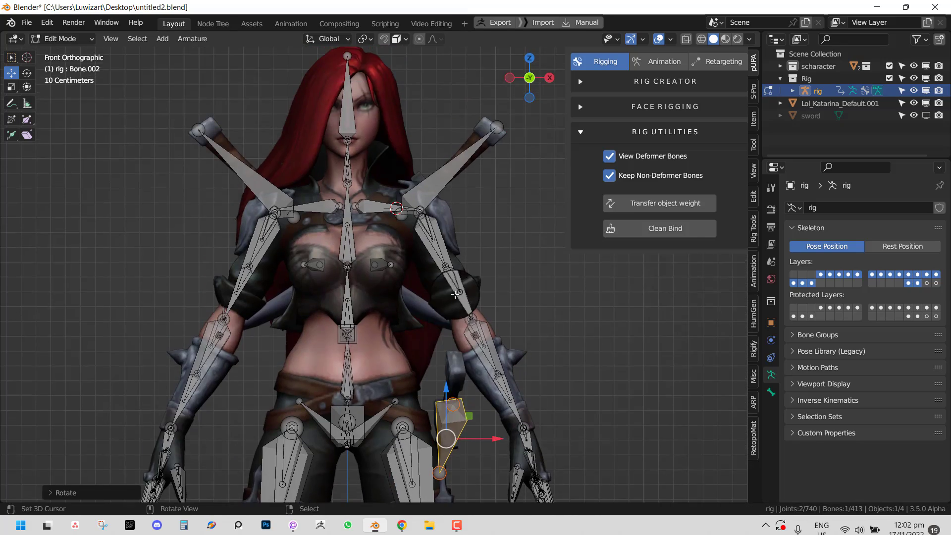
middle_click_drag(455, 295, 455, 258)
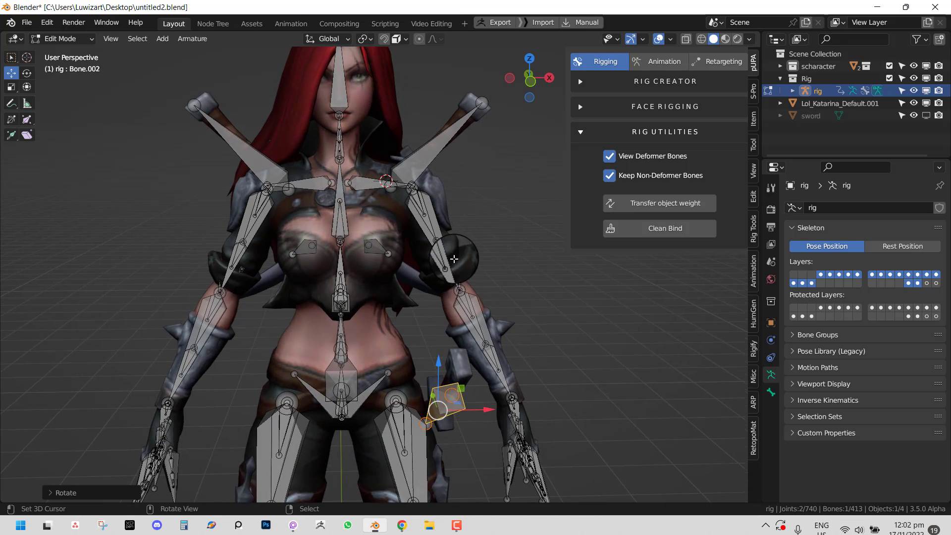
- Recalculate the roll of both back sword bones to Global +Y Axis
scroll(455, 258, "down", 5)
left_click(419, 184, "shift")
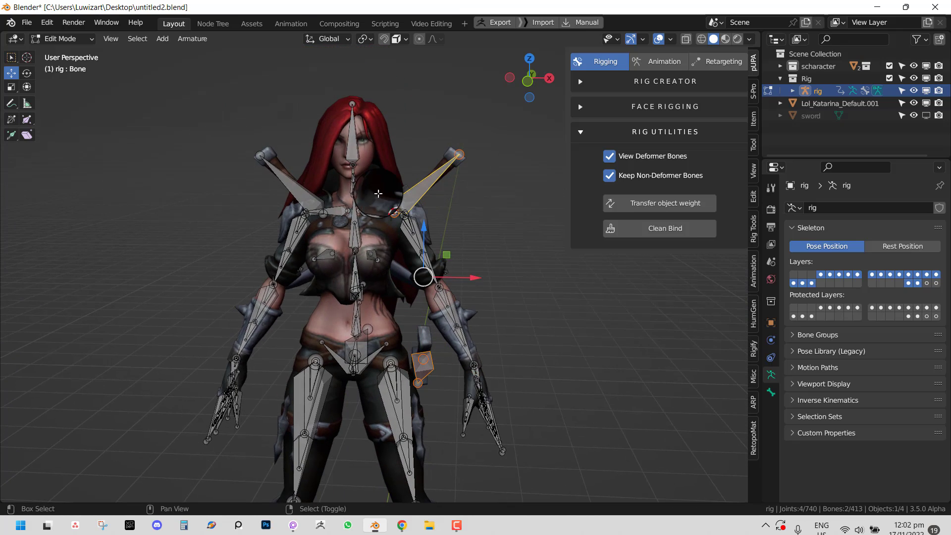
left_click(295, 190, "shift")
key("shift+n")
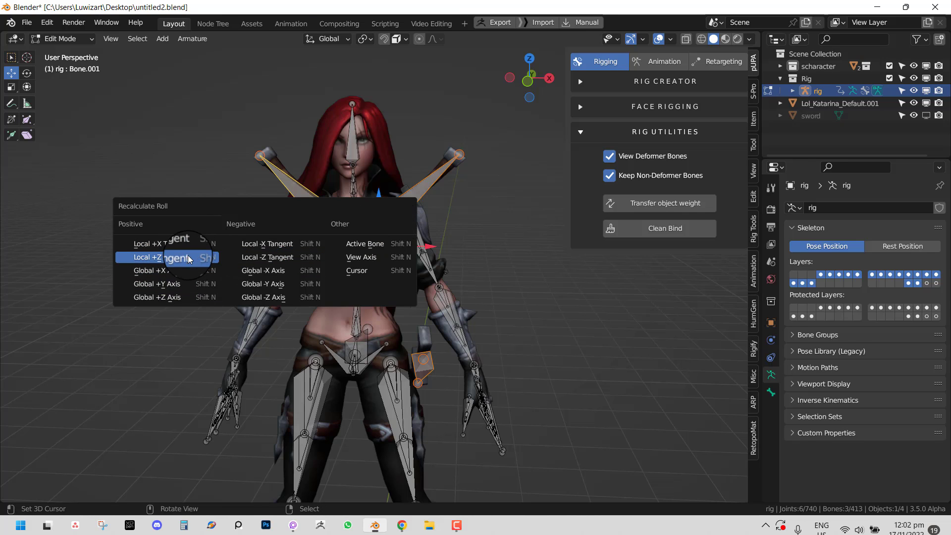
left_click(183, 283)
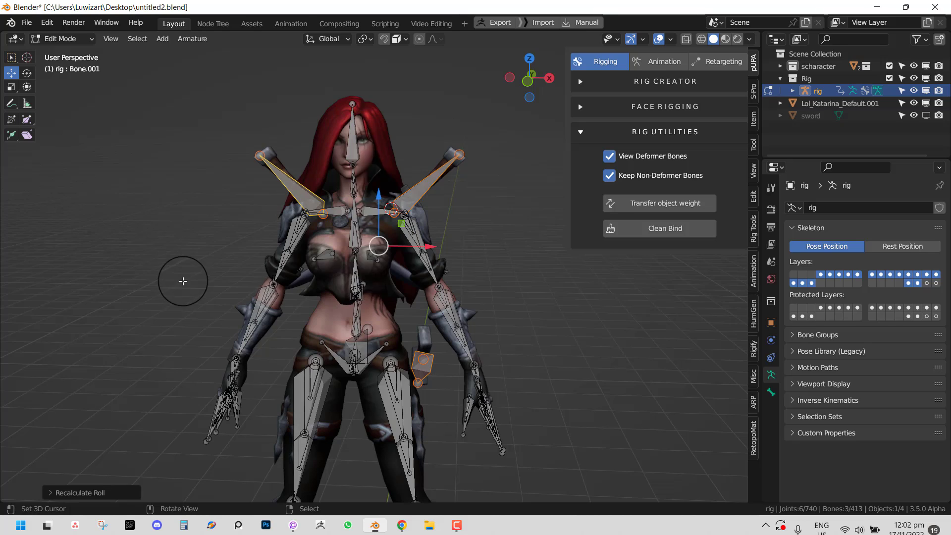
- Inspect the sword bones from a three-quarter view, then return the rig to Object Mode
middle_click_drag(183, 279, 424, 296)
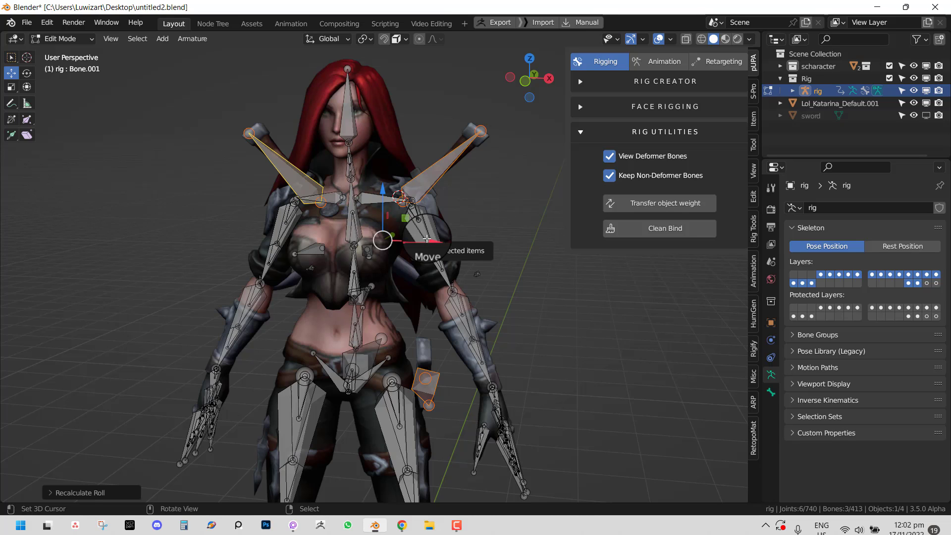
left_click(430, 171)
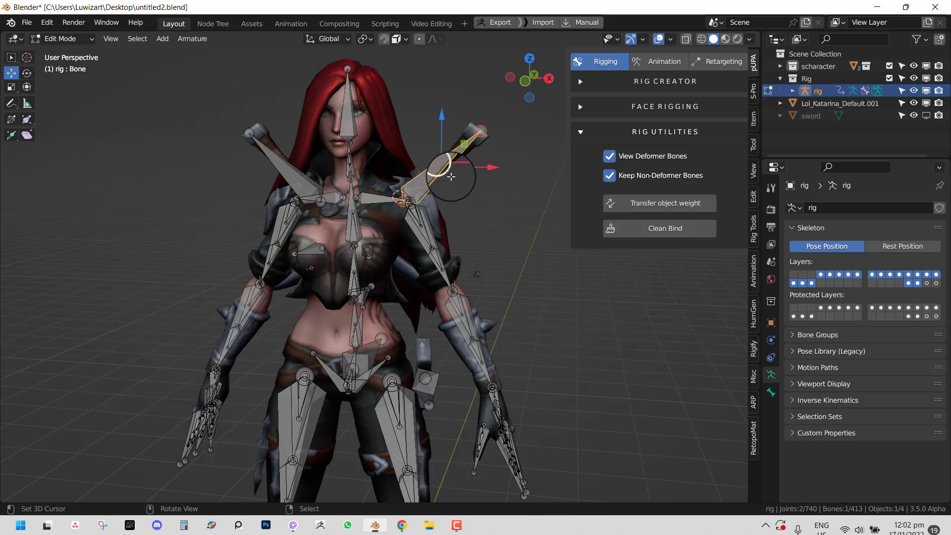
scroll(466, 191, "down", 2)
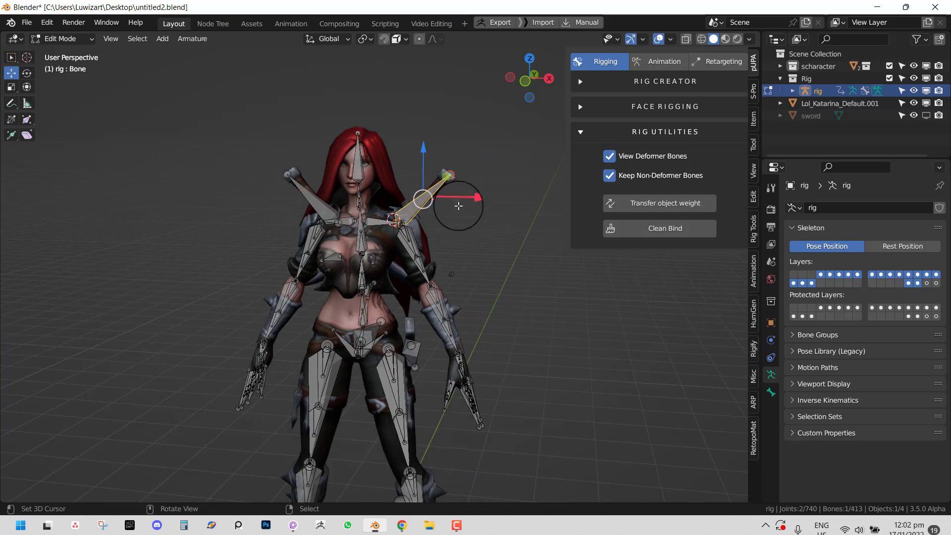
middle_click_drag(434, 265, 465, 255)
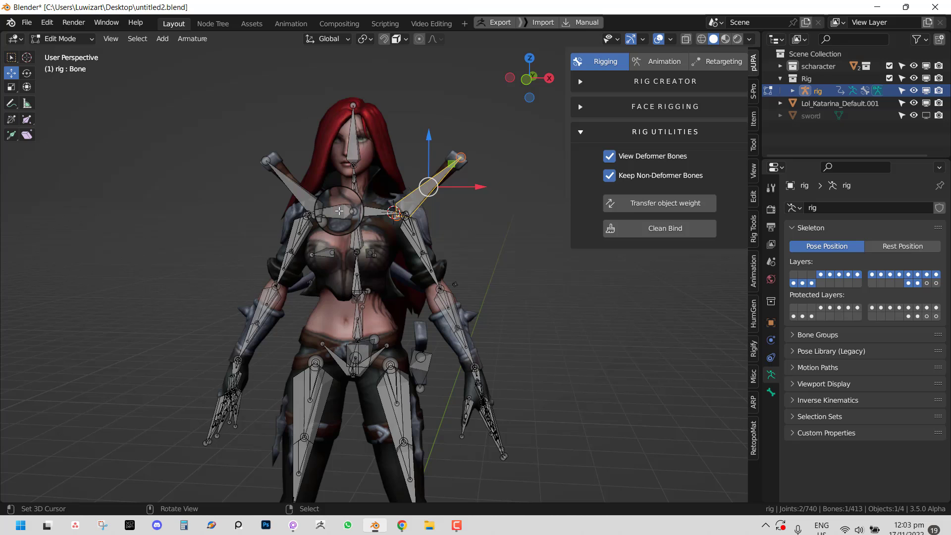
scroll(339, 213, "up", 2)
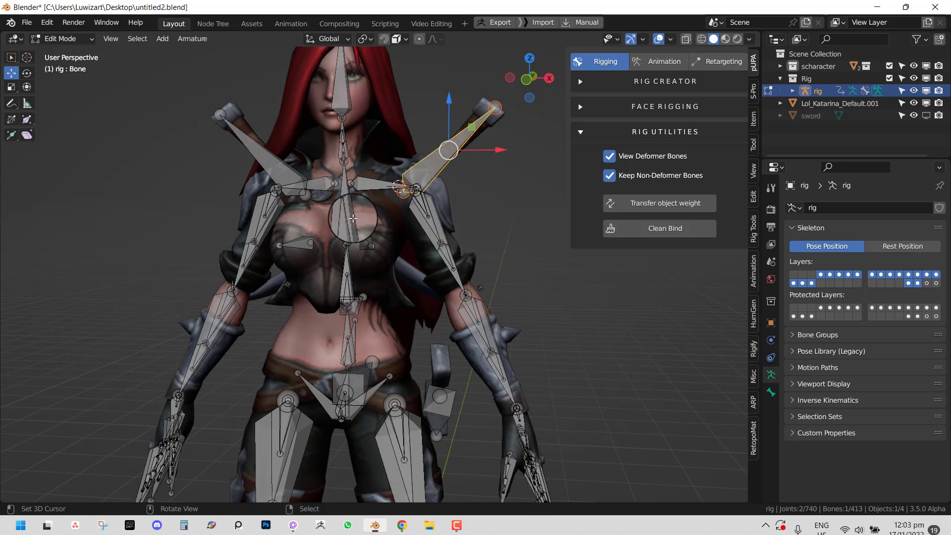
left_click(265, 147, "shift")
middle_click_drag(385, 195, 354, 198)
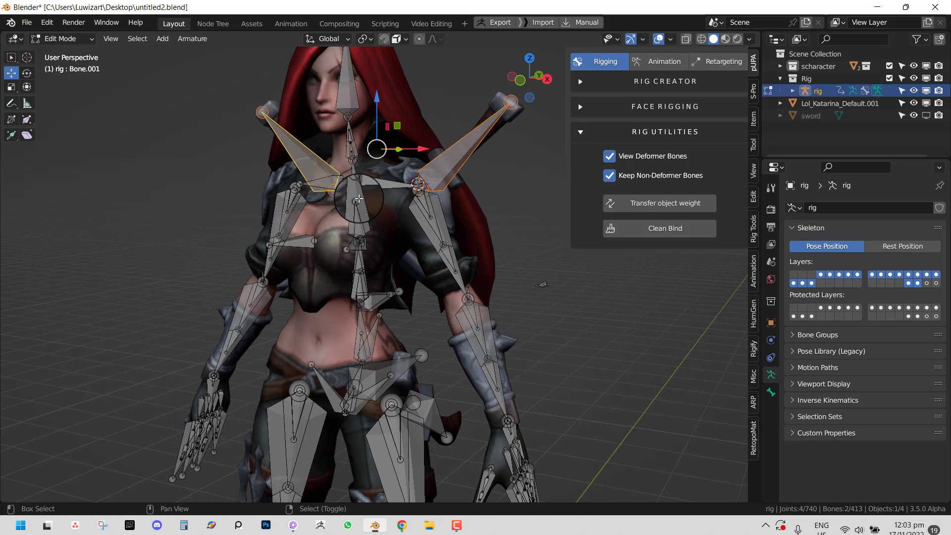
key("Tab")
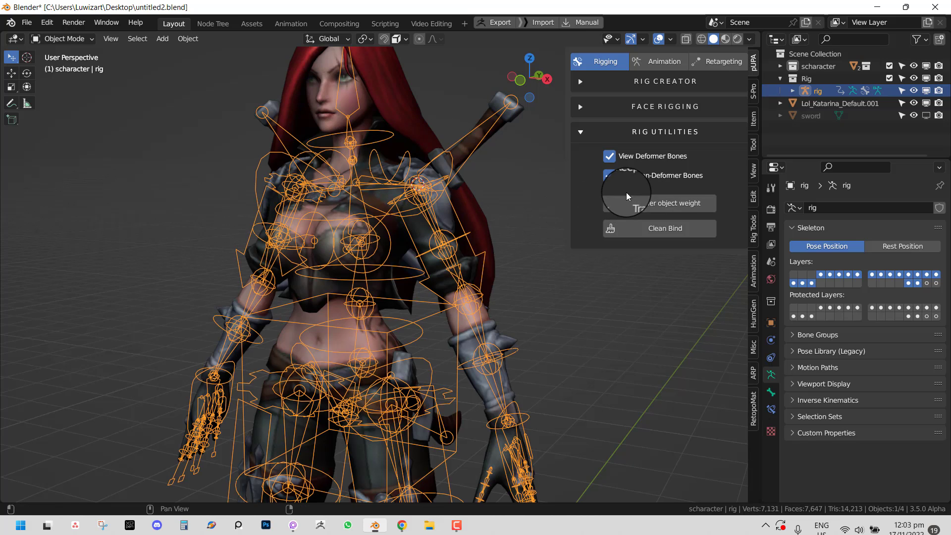
- Hide the non-deformer bones and parent the sword bones to DEF-spine.003 with Keep Offset
left_click(619, 177)
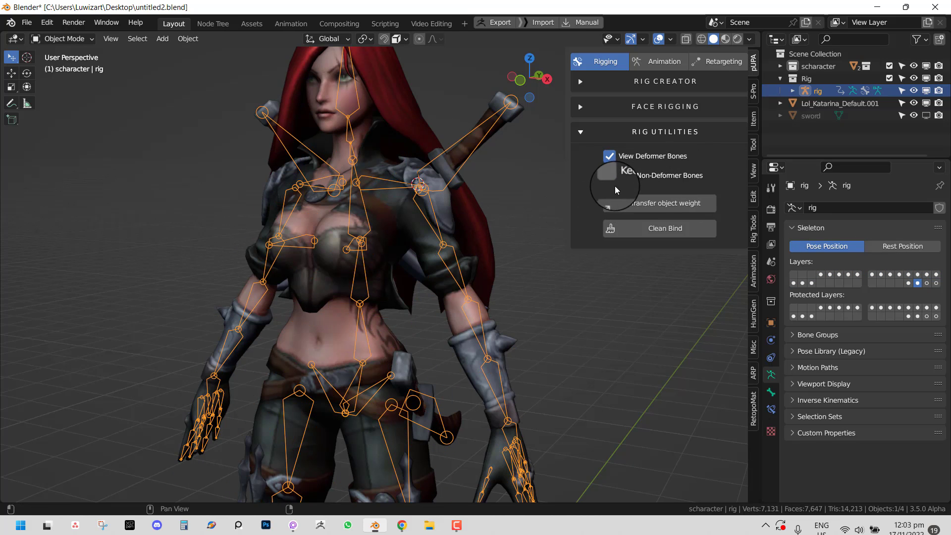
middle_click_drag(272, 194, 341, 203)
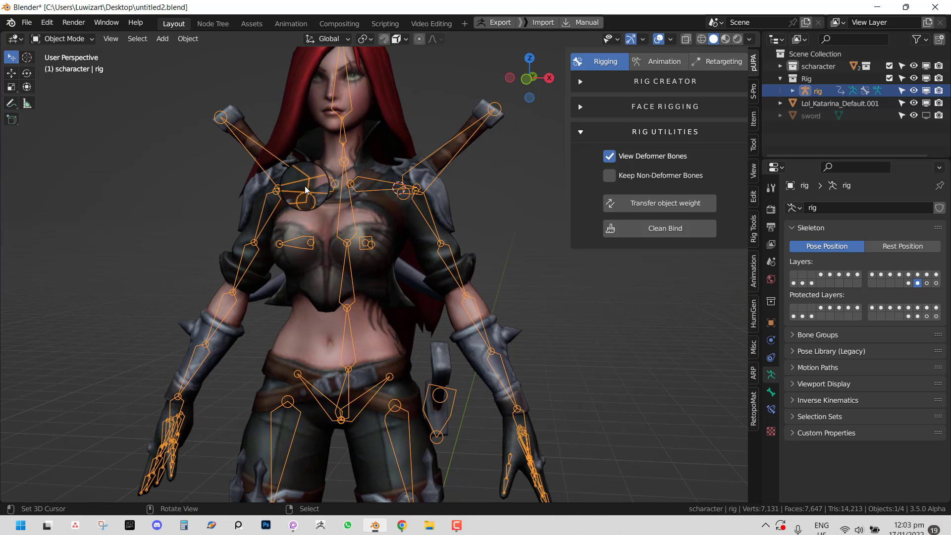
key("Tab")
middle_click_drag(457, 179, 421, 179)
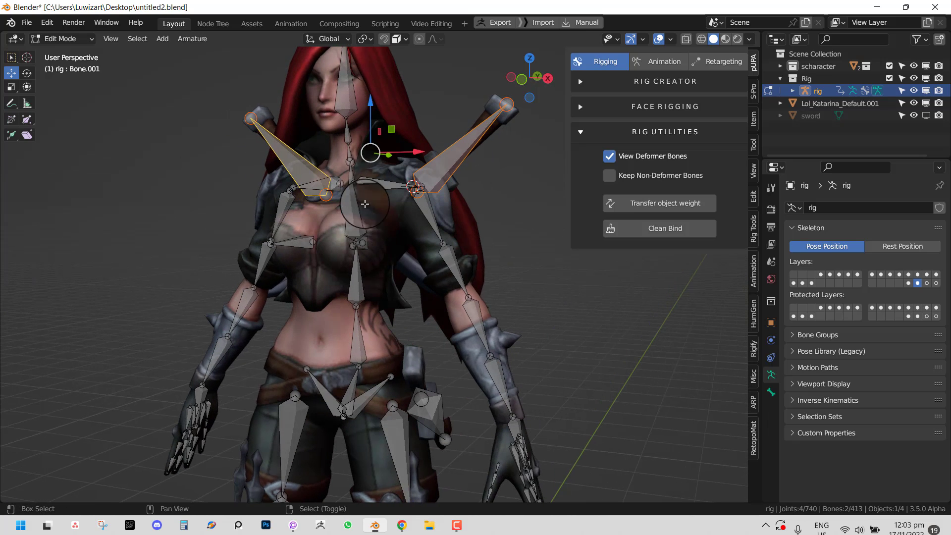
right_click(353, 207, "shift")
key("ctrl+p")
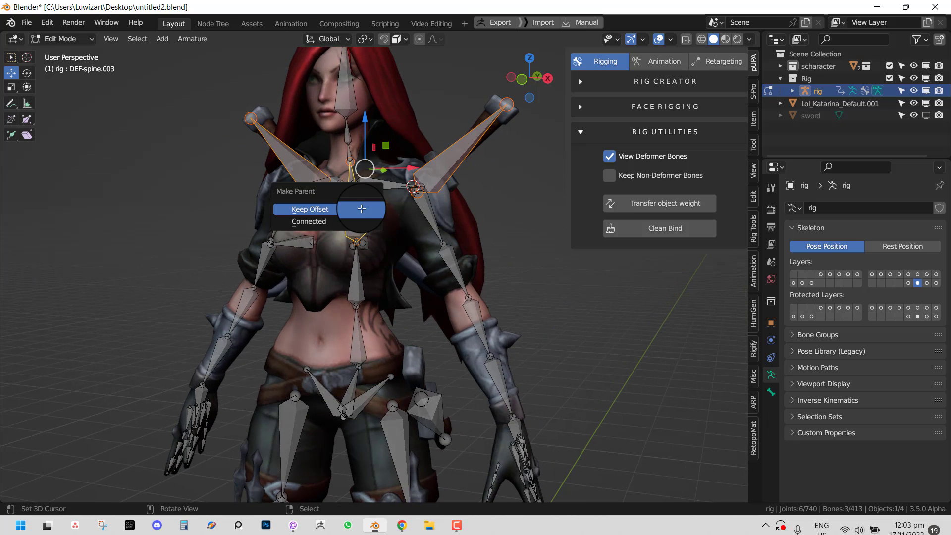
left_click(362, 209)
- In Pose Mode, show the control bones again and test-rotate the chest, then cancel
key("Tab")
key("ctrl+Tab")
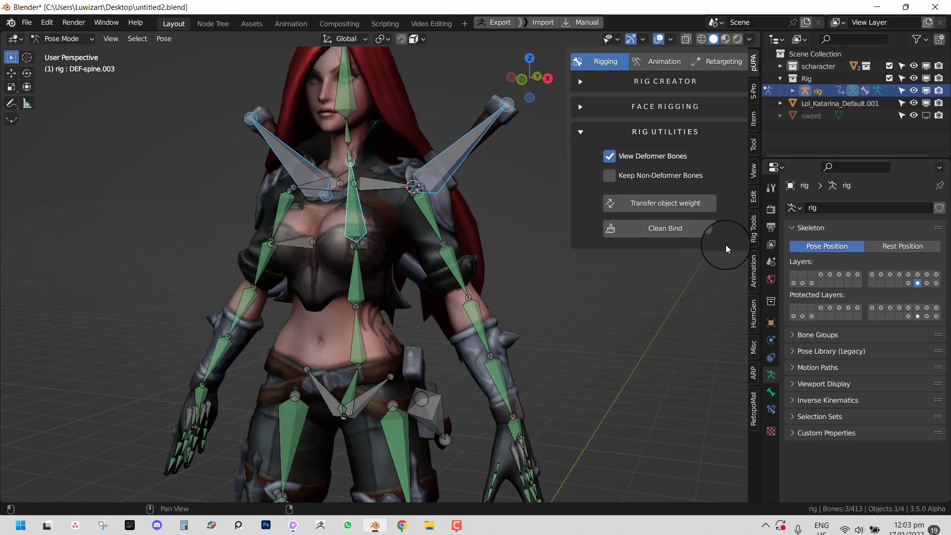
left_click(622, 186)
right_click(403, 193)
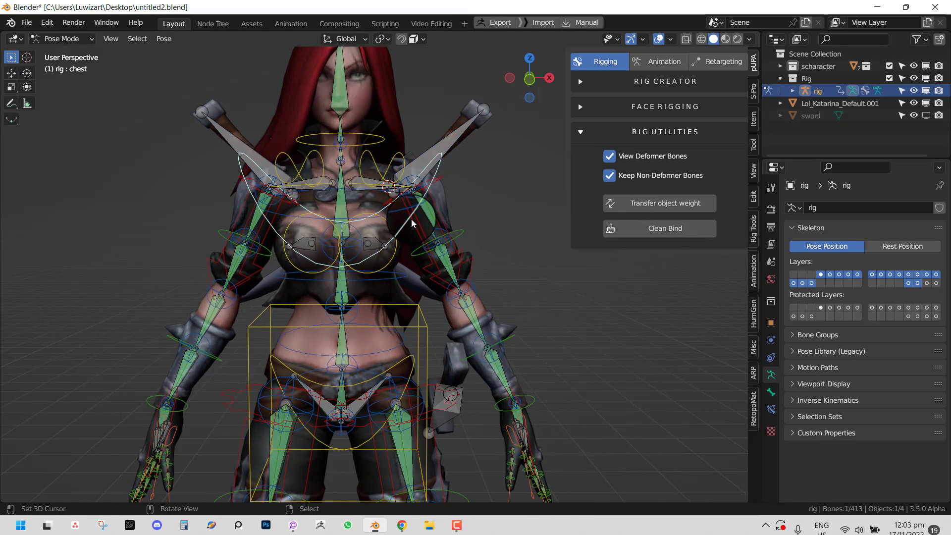
key("r")
right_click(446, 218)
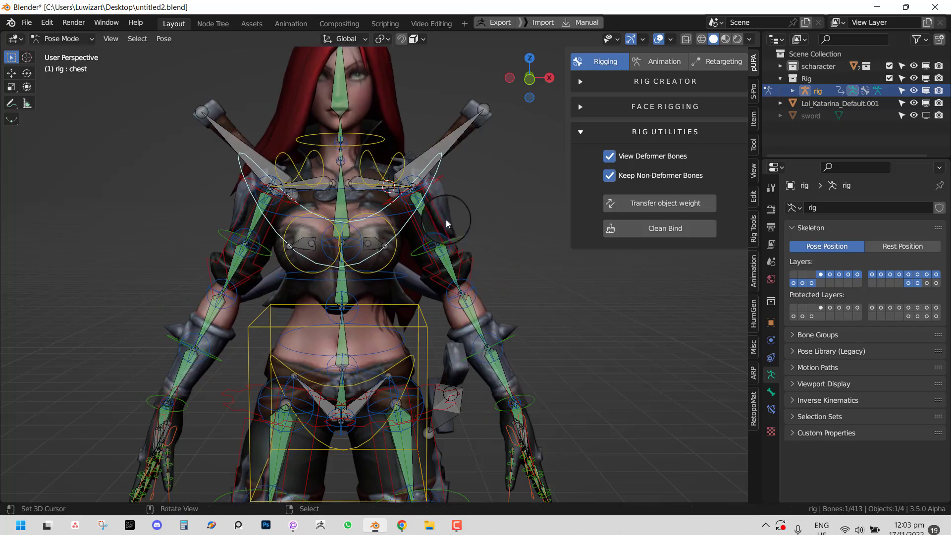
middle_click_drag(454, 138, 394, 161)
key("ctrl+Tab")
- Select the weapons mesh with the rig as active object, back in Object Mode
middle_click_drag(495, 154, 451, 236, "shift")
scroll(466, 218, "up", 1)
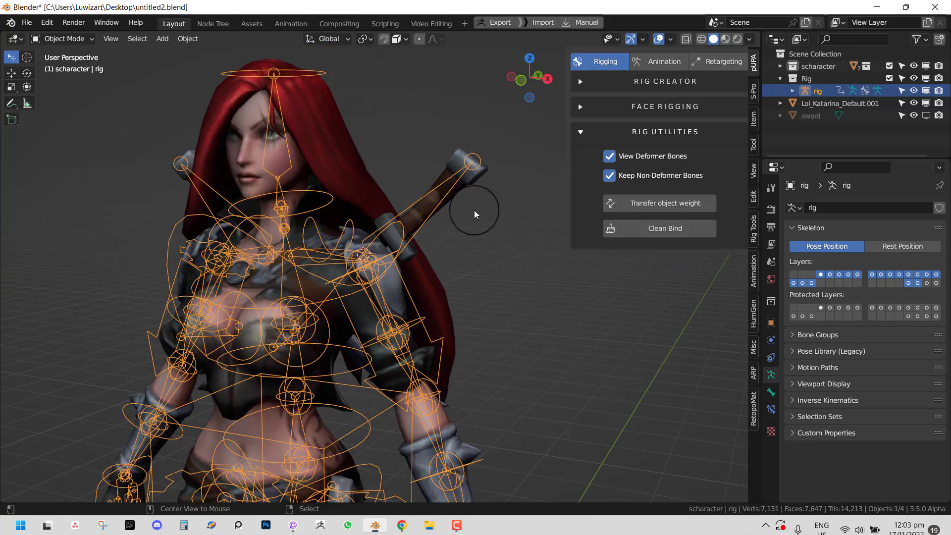
right_click(479, 177)
middle_click_drag(480, 177, 447, 201)
right_click(447, 202, "shift")
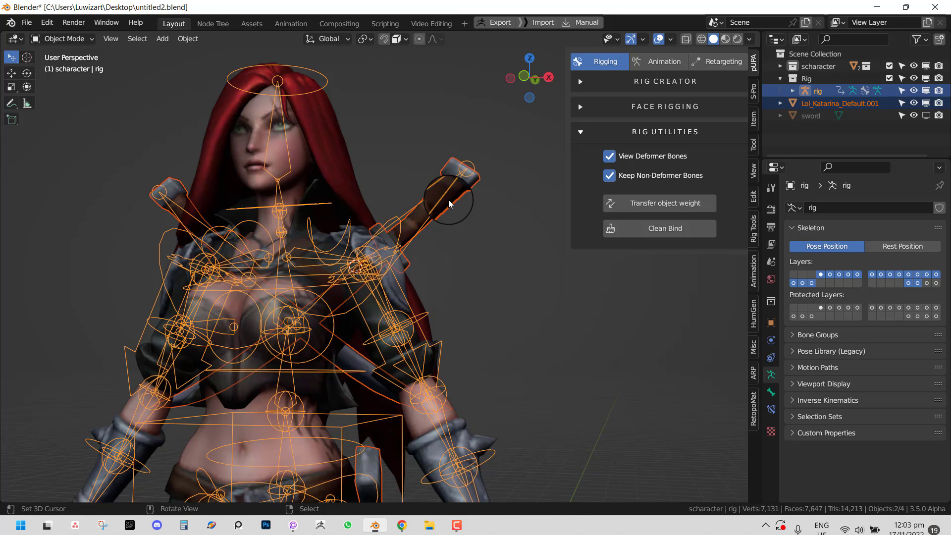
key("Tab")
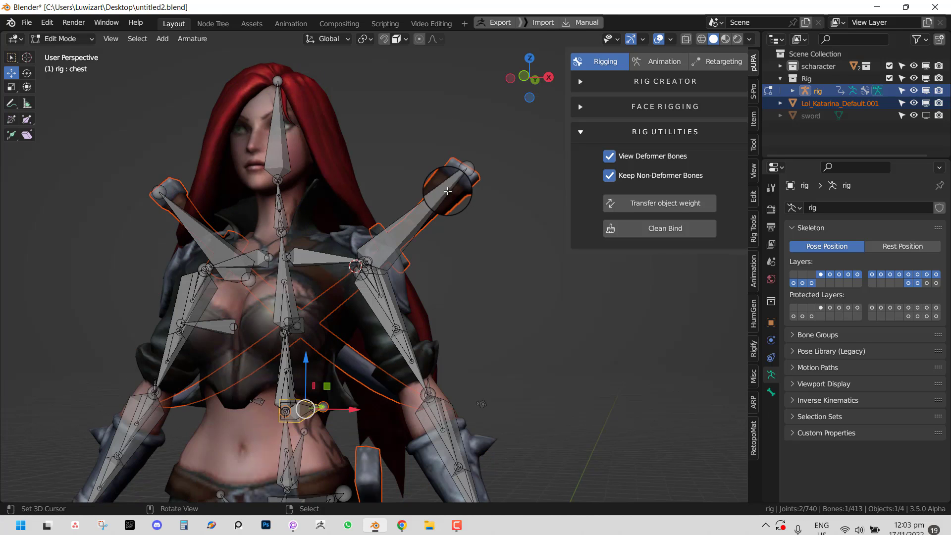
key("Tab")
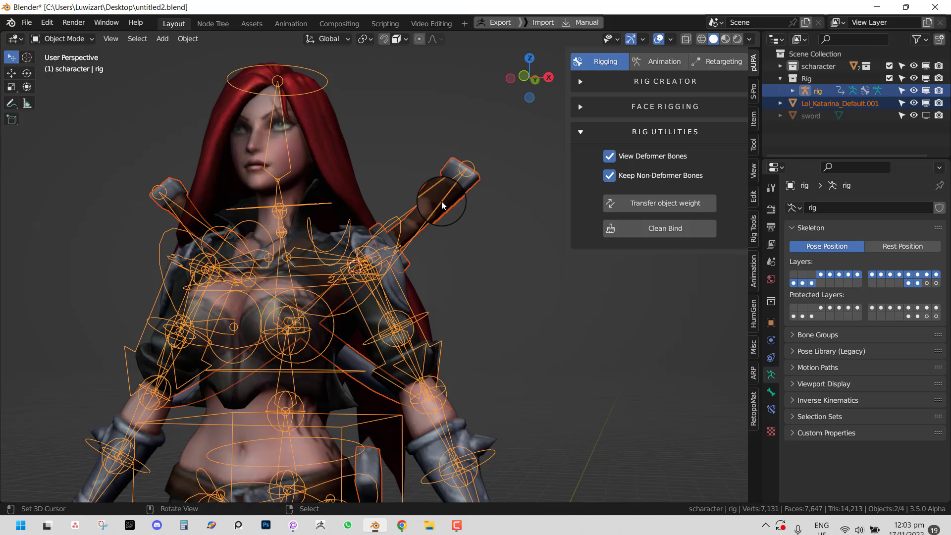
- Parent the weapons mesh to the rig as a plain Object parent
left_click(443, 204)
middle_click_drag(437, 218, 429, 198)
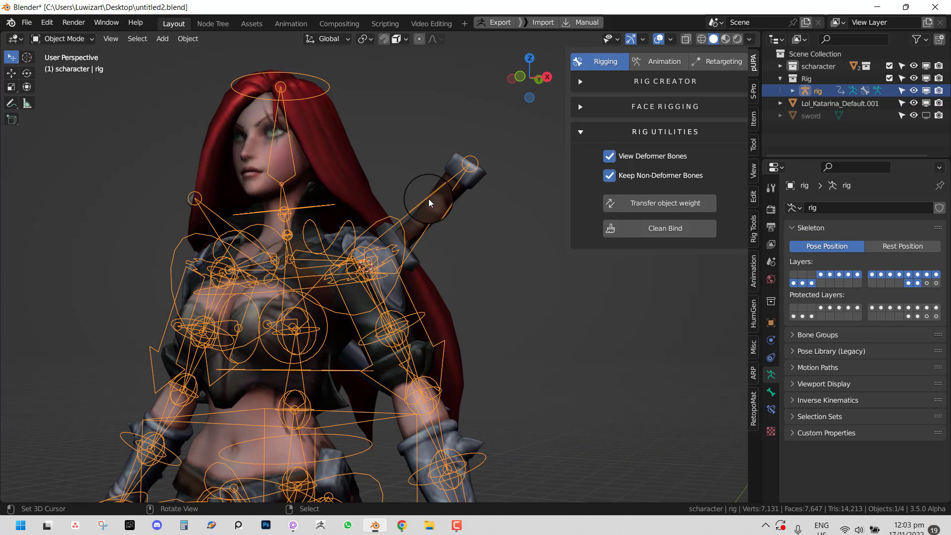
left_click(470, 187, "shift")
key("ctrl+p")
left_click(472, 188)
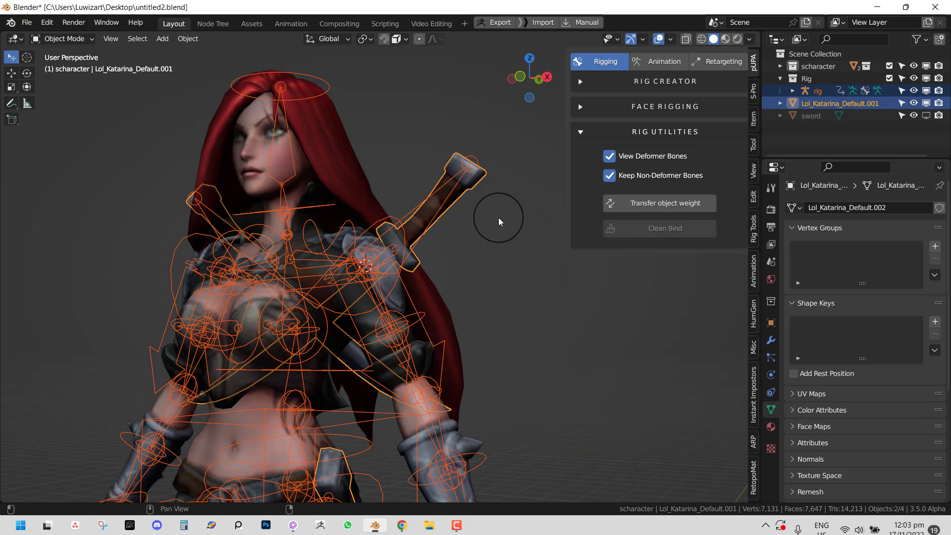
- Bind the weapons mesh to the rig with Armature Deform, With Empty Groups
left_click(485, 168)
left_click(476, 161, "shift")
key("ctrl+p")
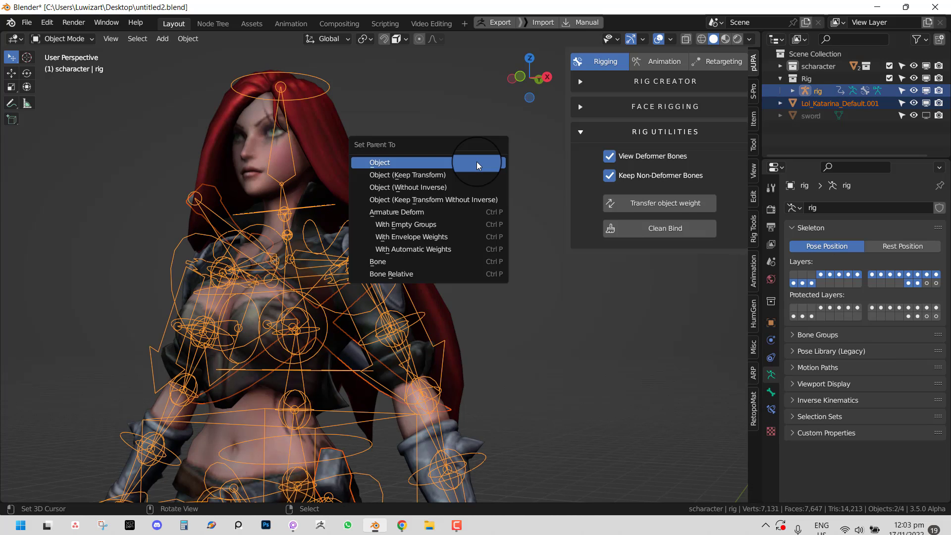
left_click(406, 223)
- In Weight Paint mode on the weapons mesh, select the sword bone Bone, then enter Edit Mode
middle_click_drag(428, 212, 438, 200)
right_click(472, 194, "shift")
key("ctrl+Tab")
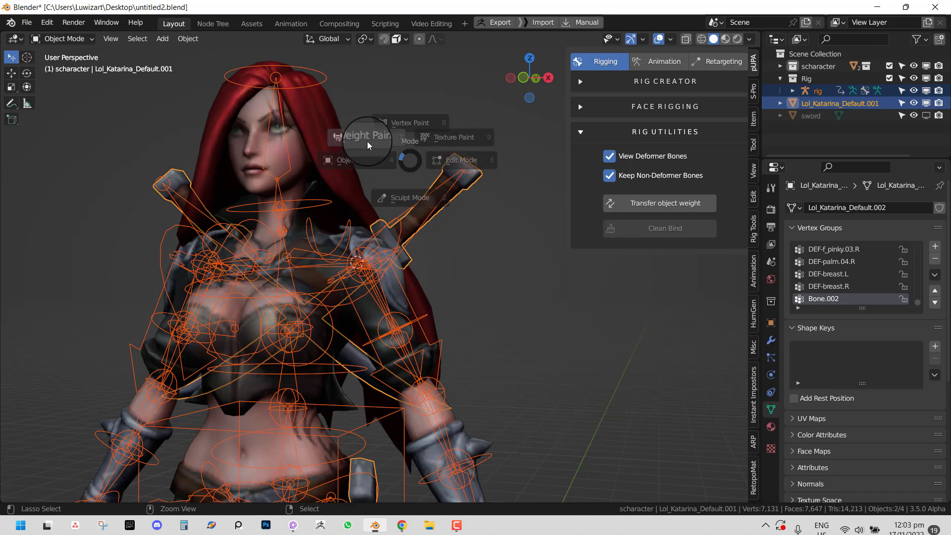
left_click(367, 141)
right_click(424, 205)
key("Tab")
- Select the other shoulder blade's vertices and assign them to the Bone.001 group
key("alt+a")
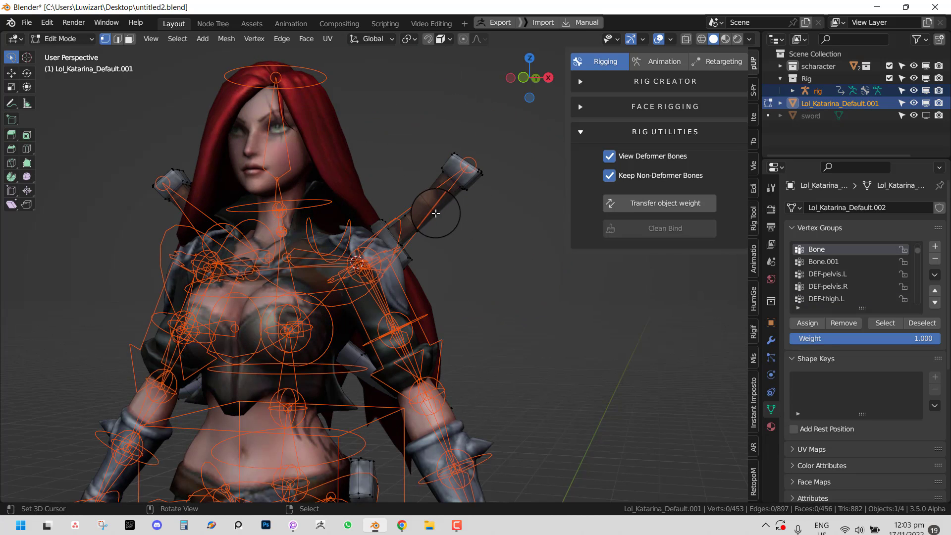
key("l")
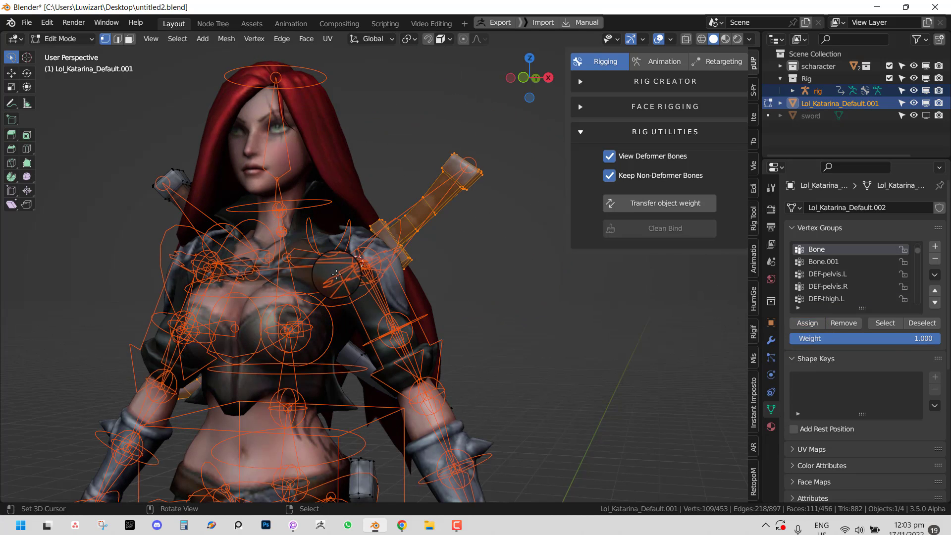
key("ctrl+Tab")
right_click(173, 184)
key("Tab")
key("alt+a")
key("l")
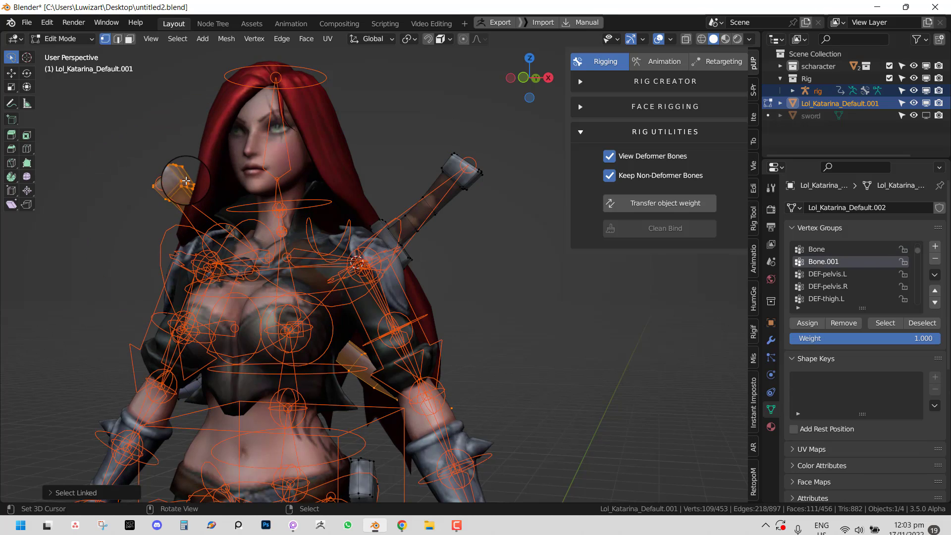
left_click(807, 322)
- Test-move Bone.001 and Bone and test-rotate the chest in Weight Paint, cancelling each
key("ctrl+Tab")
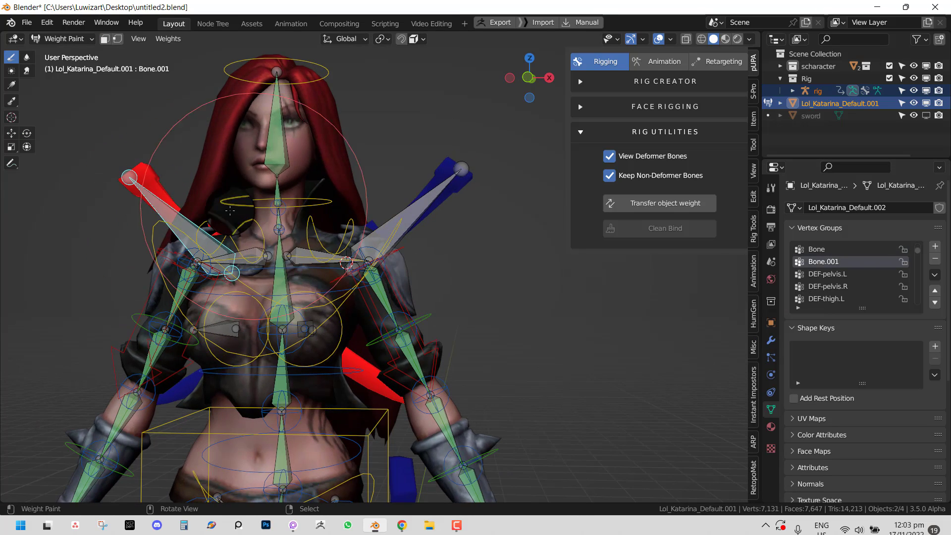
key("g")
right_click(128, 185)
right_click(435, 210)
key("g")
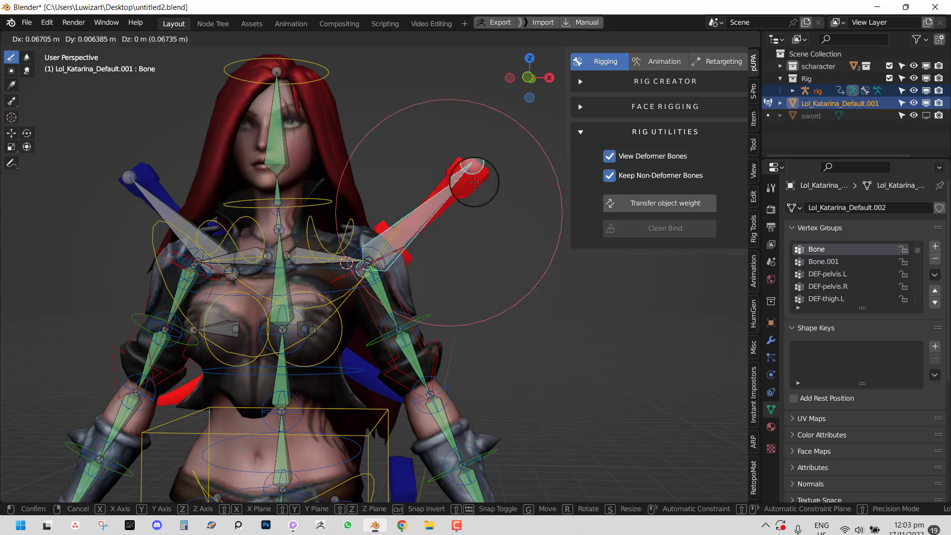
right_click(474, 182)
right_click(332, 305)
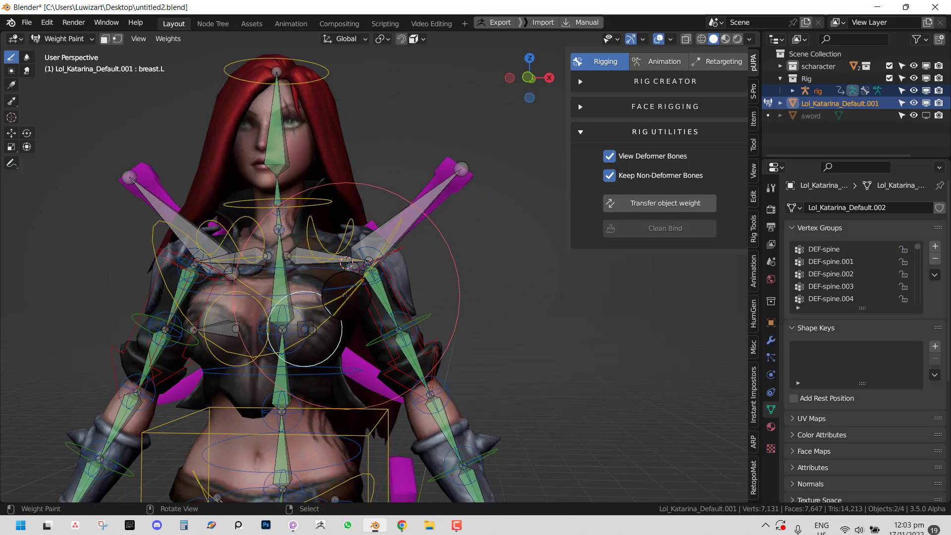
key("r")
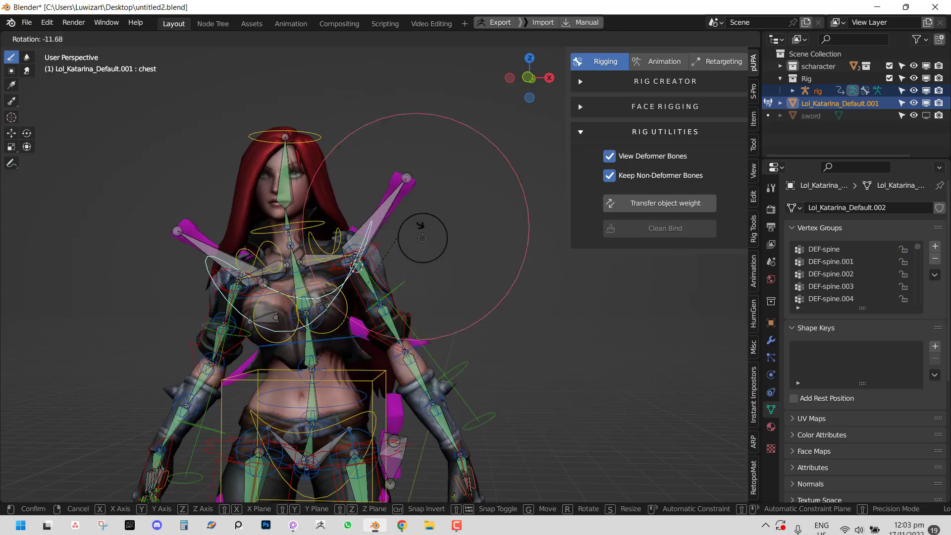
right_click(421, 237)
- Retest the Bone sword from front view, then select the hip dagger bone Bone.002
middle_click_drag(421, 237, 472, 255)
key("KP_1")
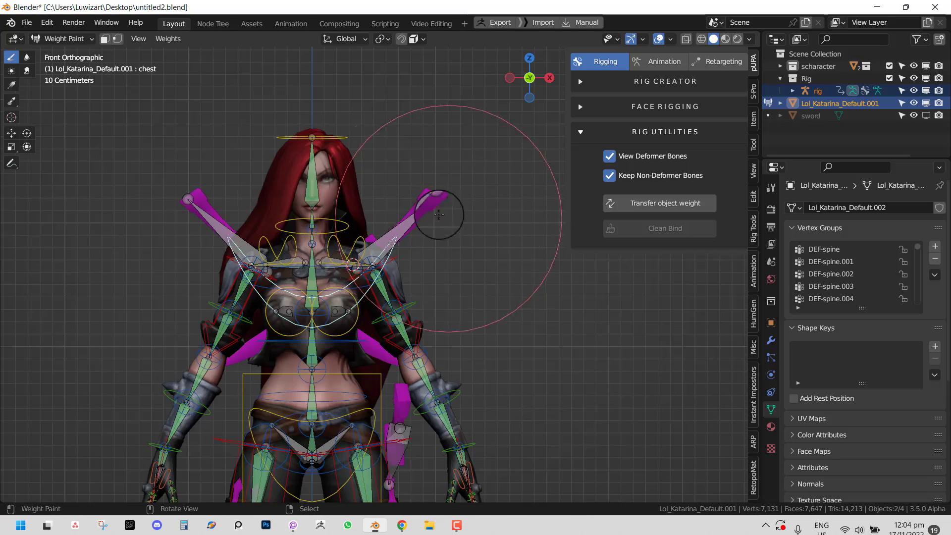
right_click(436, 212)
key("g")
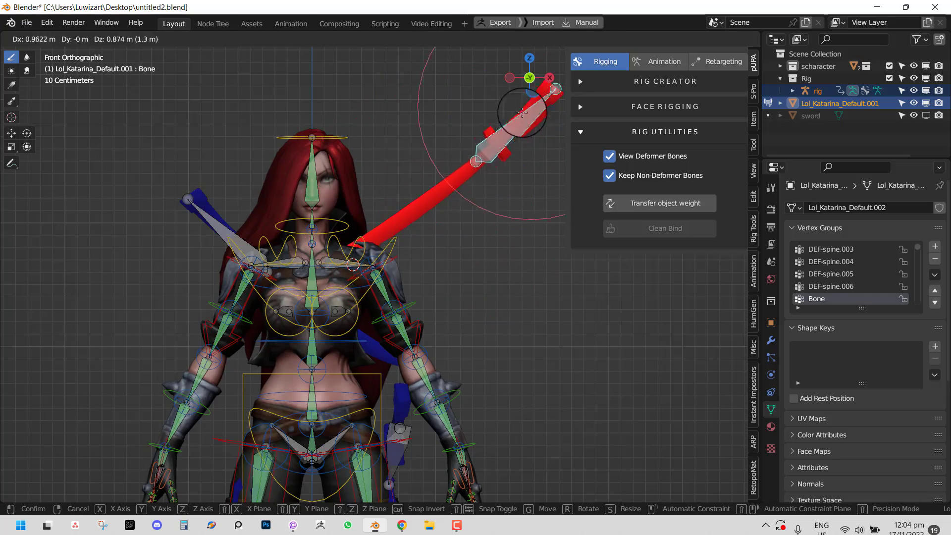
right_click(518, 116)
mouse_move(432, 358)
middle_mouse_down()
mouse_move(406, 381)
mouse_move(456, 263)
mouse_move(482, 306)
middle_mouse_up()
scroll(460, 296, "up", 2)
right_click(435, 298)
scroll(464, 265, "up", 1)
- Separate the hip dagger into its own object, then undo the separation
key("Tab")
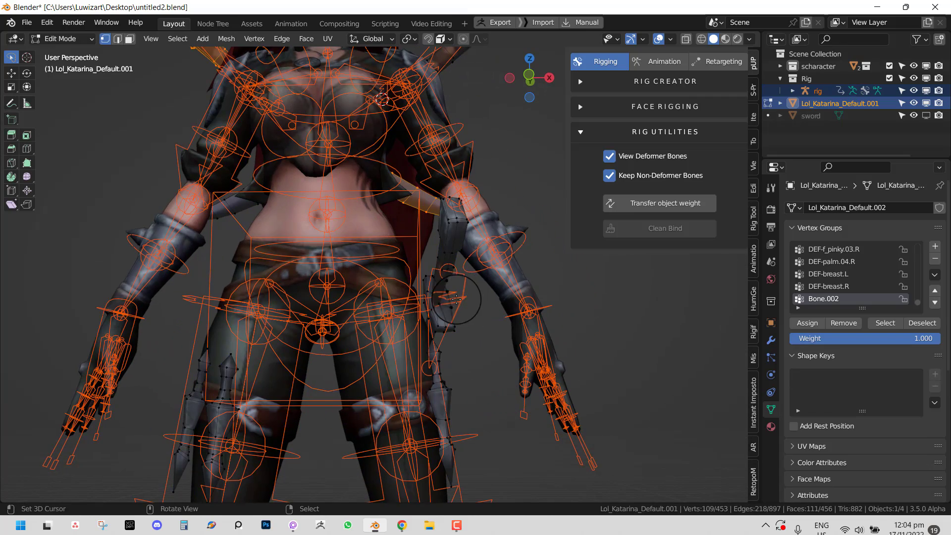
key("l")
key("p")
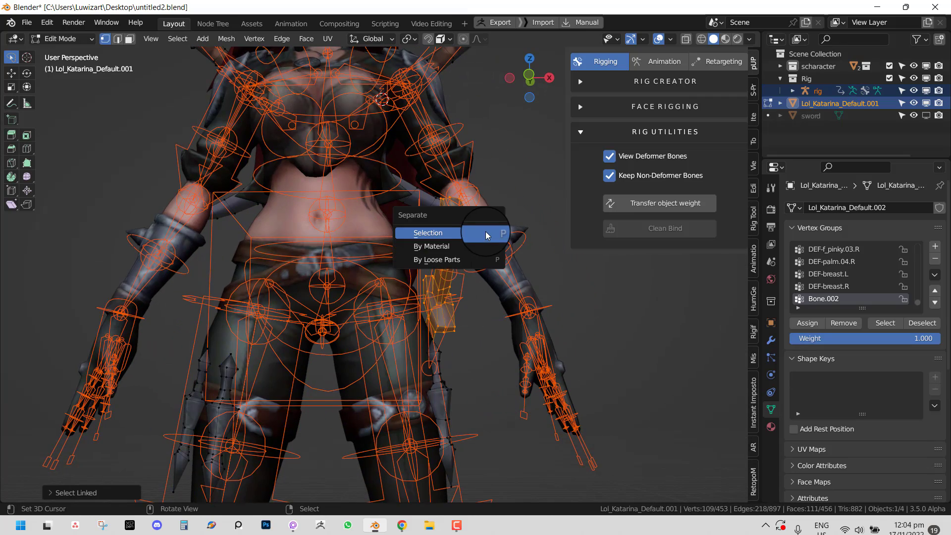
left_click(486, 235)
key("Tab")
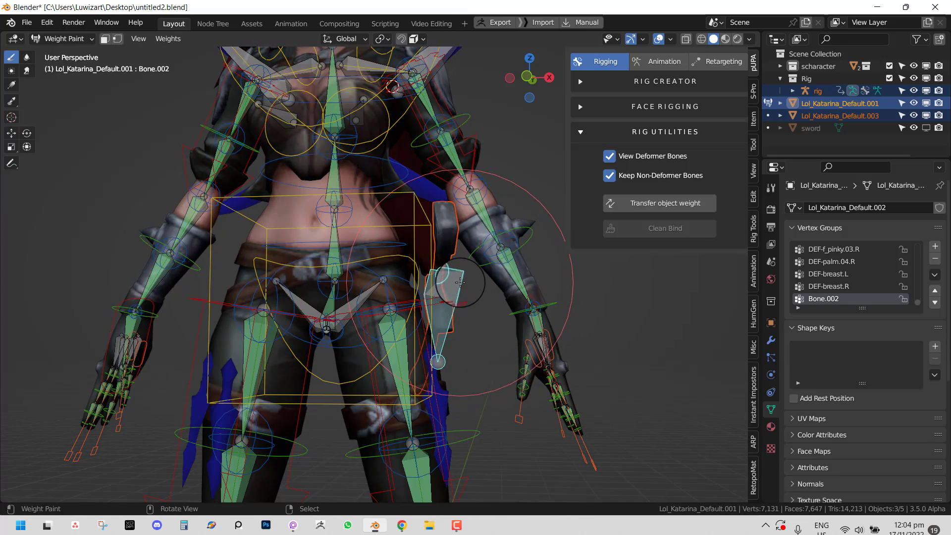
key("ctrl+z")
key("ctrl+z")
key("ctrl+z")
key("ctrl+z")
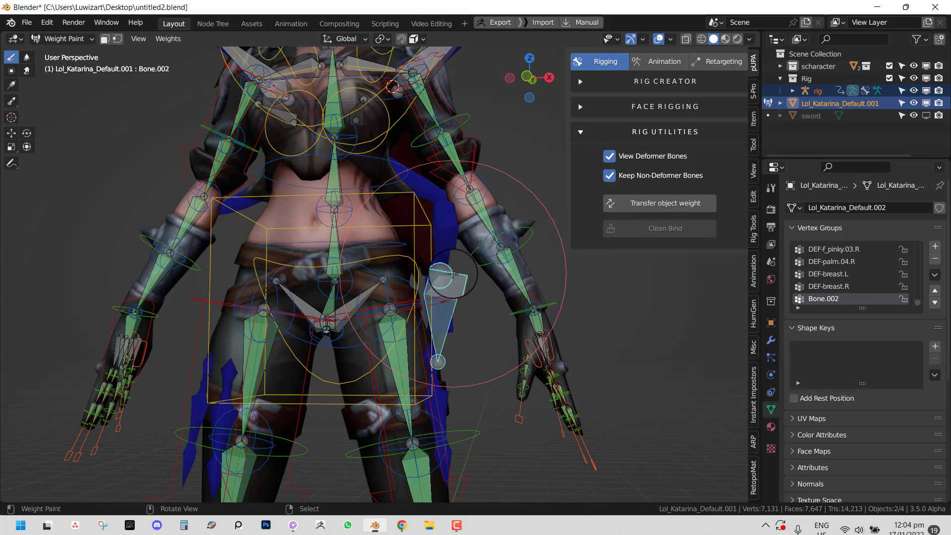
- Assign the hip dagger's vertices to Bone.002 and test-move the bone, cancelling each move
key("ctrl+shift+z")
key("l")
left_click(807, 323)
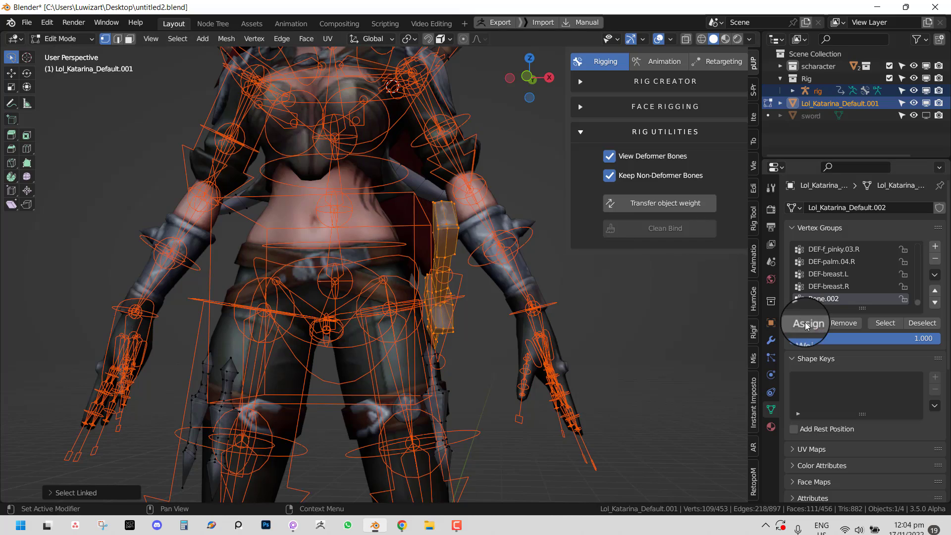
key("Tab")
key("KP_1")
key("g")
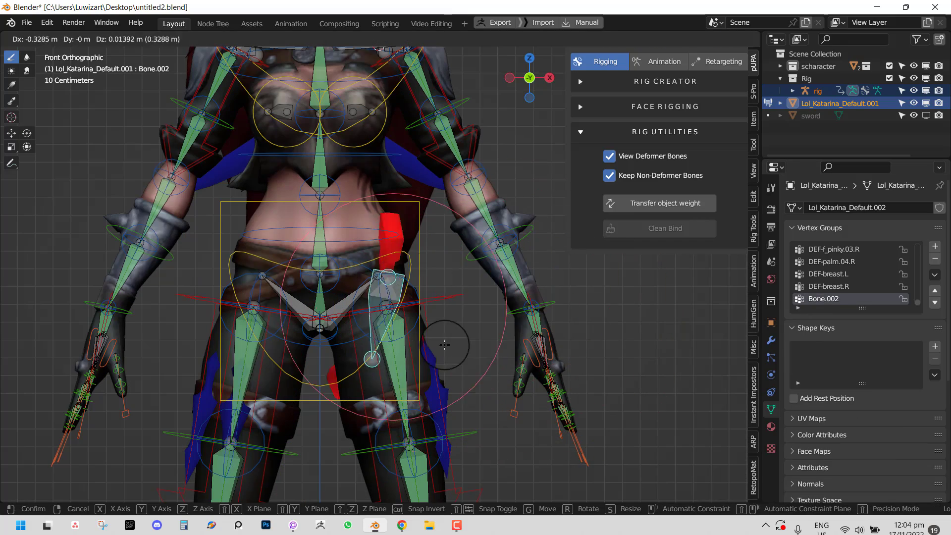
right_click(489, 309)
key("g")
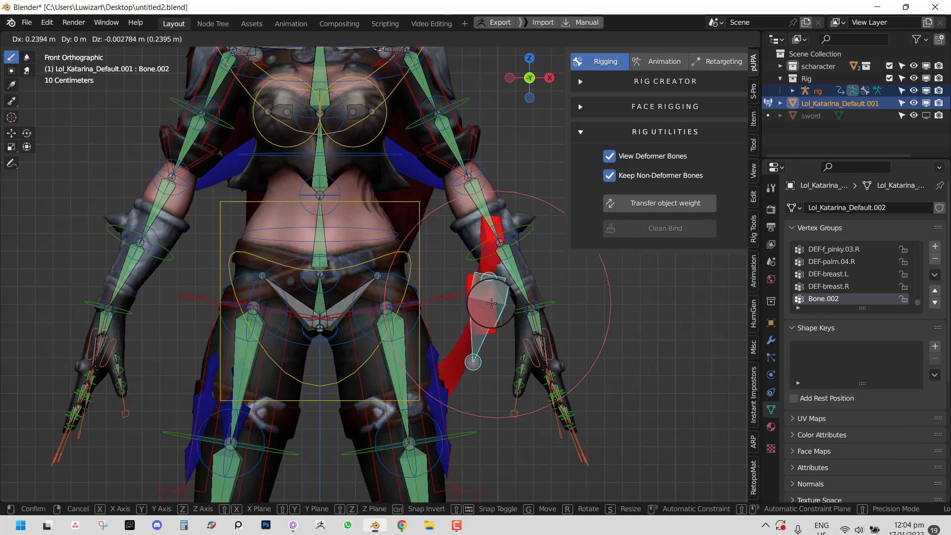
right_click(470, 300)
- Leave weight painting for Object Mode, select the rig armature and enter Pose Mode
middle_click_drag(461, 307, 437, 319)
key("ctrl+Tab")
key("alt+a")
left_click(456, 279)
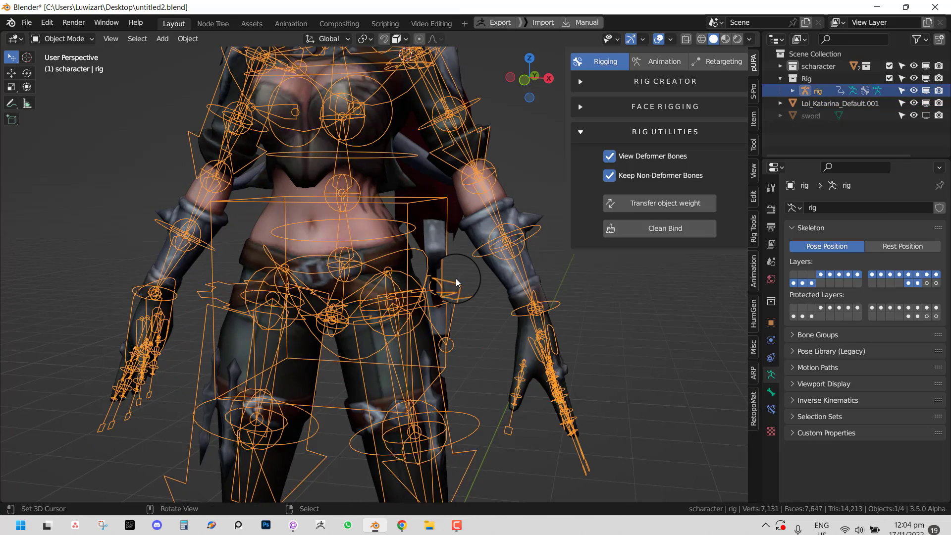
key("ctrl+Tab")
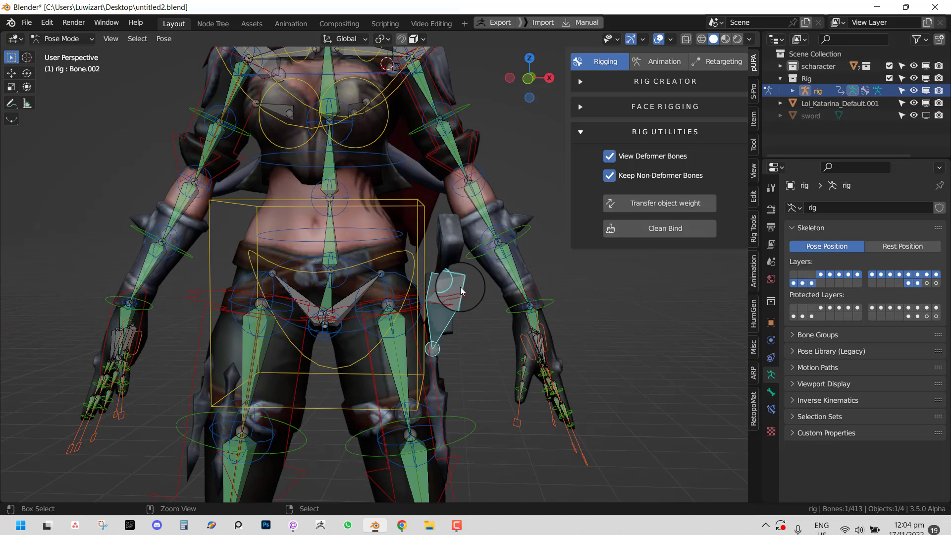
- Add a Copy Transforms constraint to Bone.002 with the rig as target
left_click(772, 412)
left_click(890, 210)
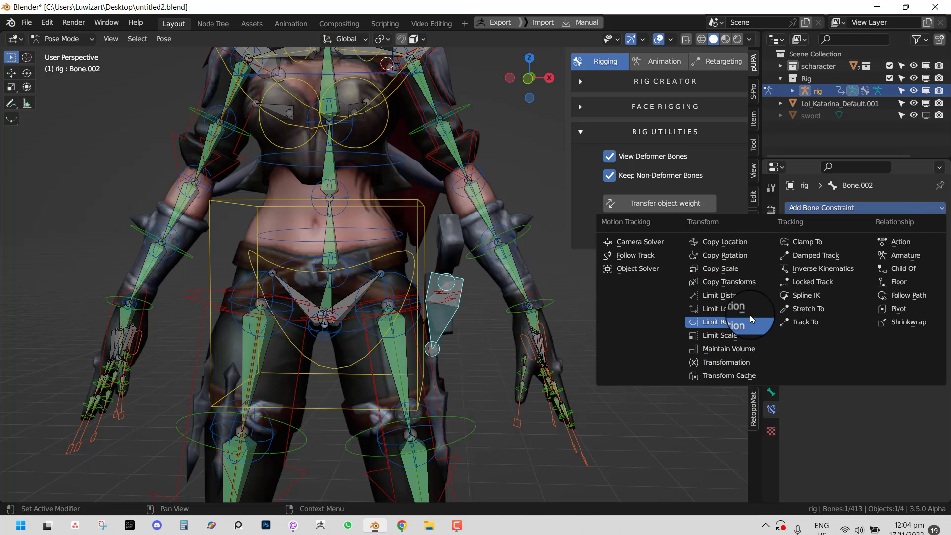
left_click(749, 287)
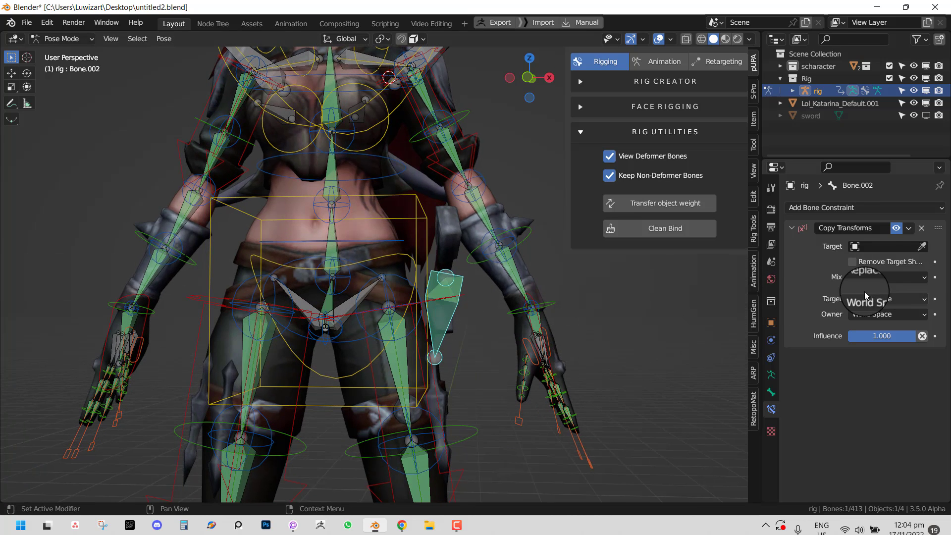
left_click(923, 247)
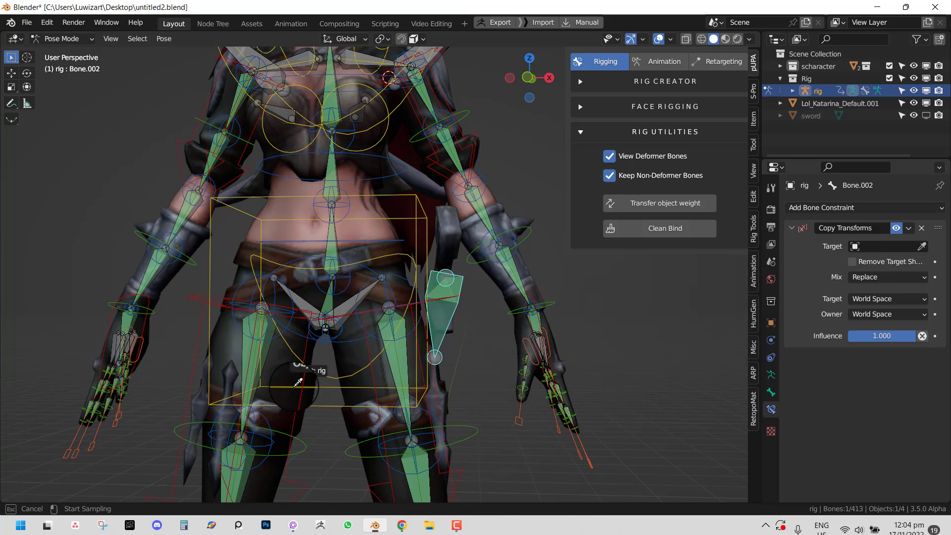
left_click(402, 355)
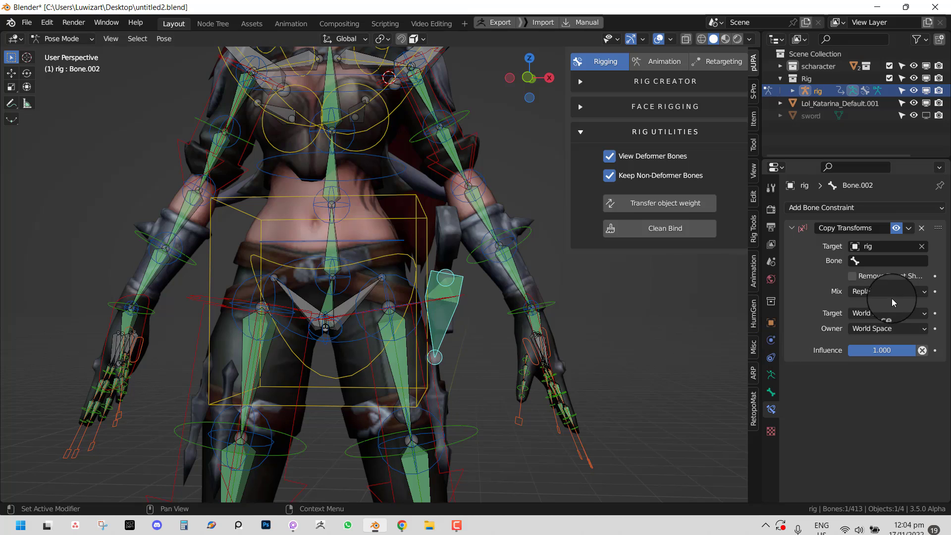
- Copy the DEF-thigh.L name and set it as the constraint's target bone
left_click(395, 373)
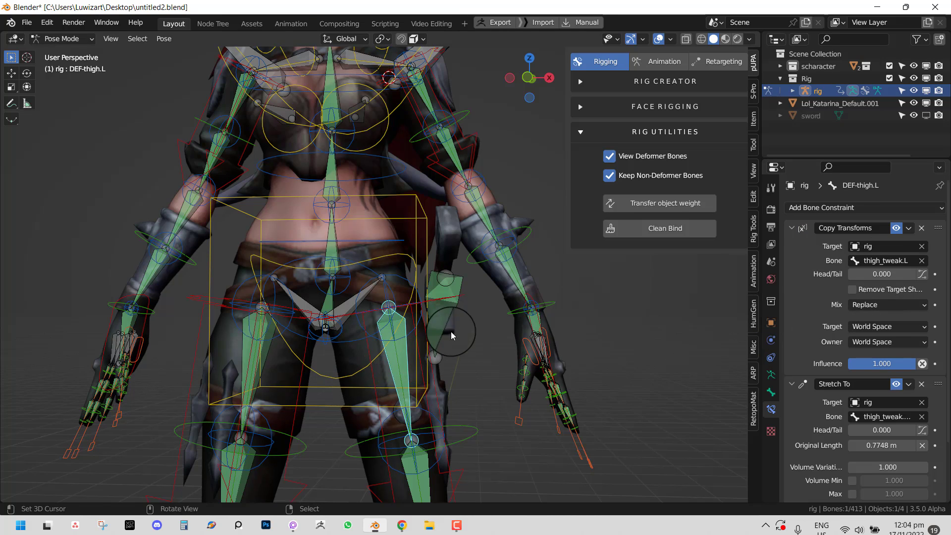
key("F2")
key("ctrl+c")
left_click(451, 299)
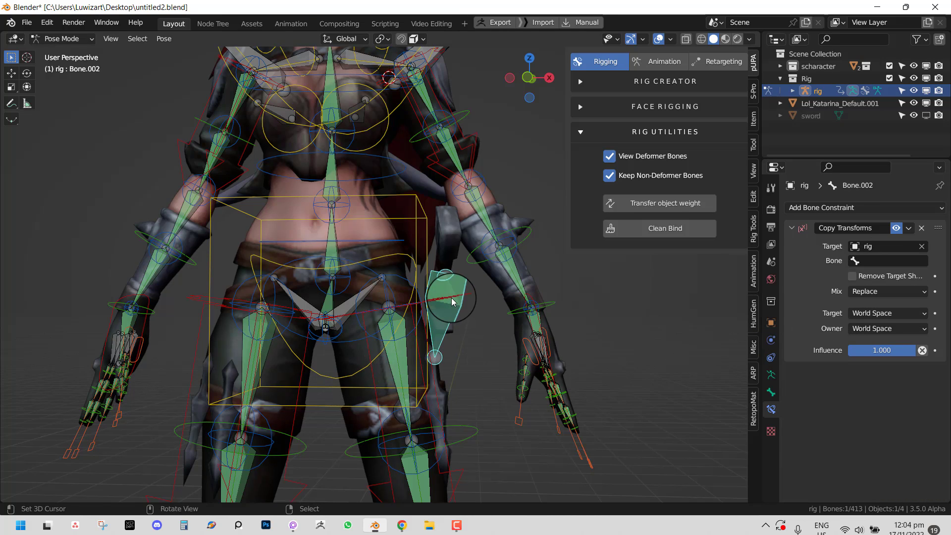
left_click(887, 261)
key("ctrl+v")
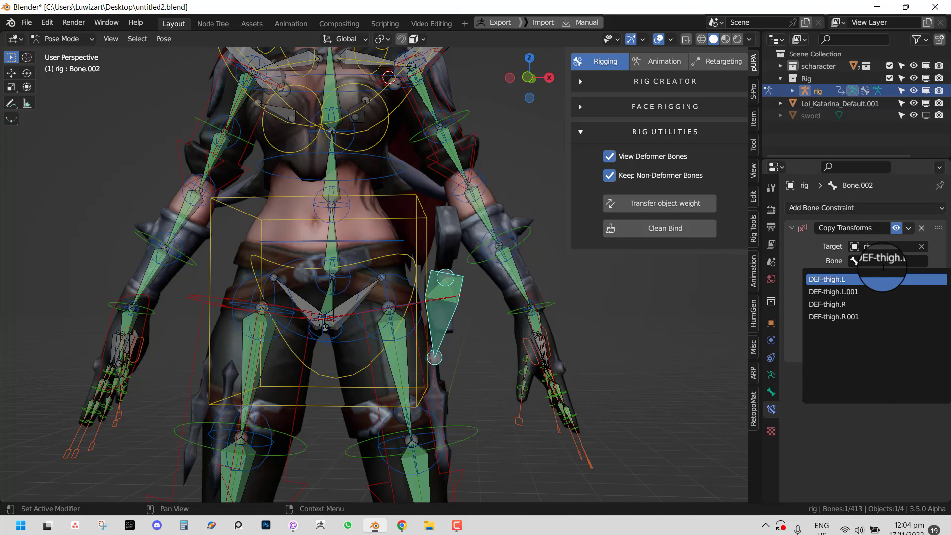
key("Return")
key("Return")
left_click(364, 264)
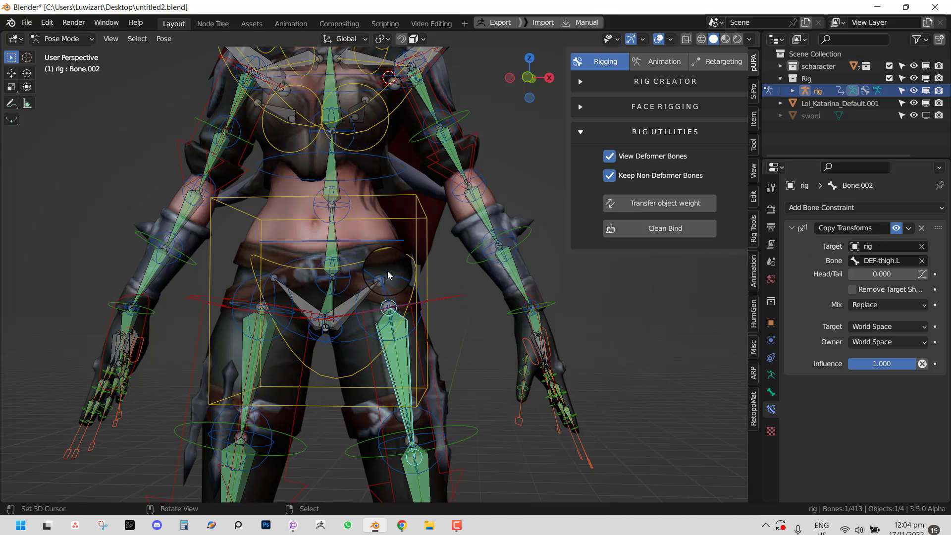
mouse_move(389, 275)
middle_mouse_down()
mouse_move(379, 284)
mouse_move(383, 268)
middle_mouse_up()
key("F2")
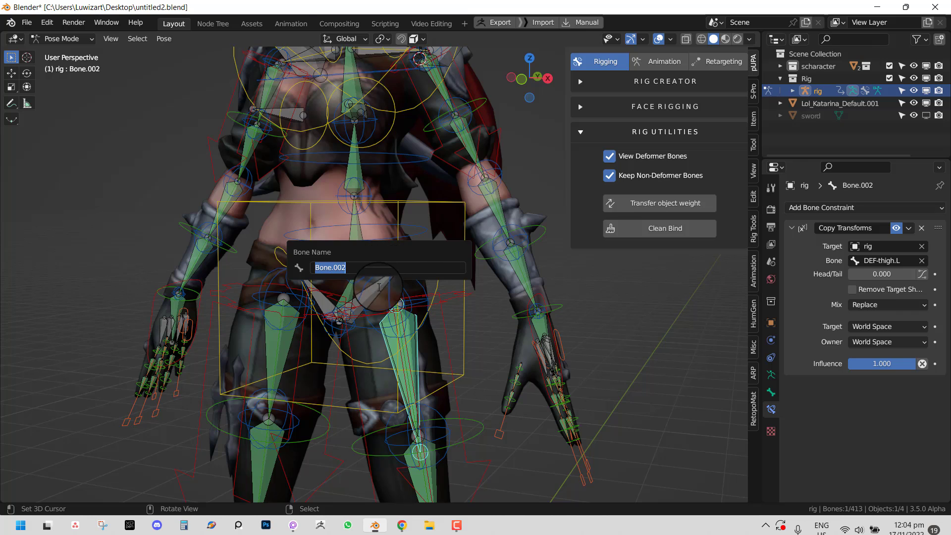
- Set both target space and owner space to Local Space
left_click(881, 327)
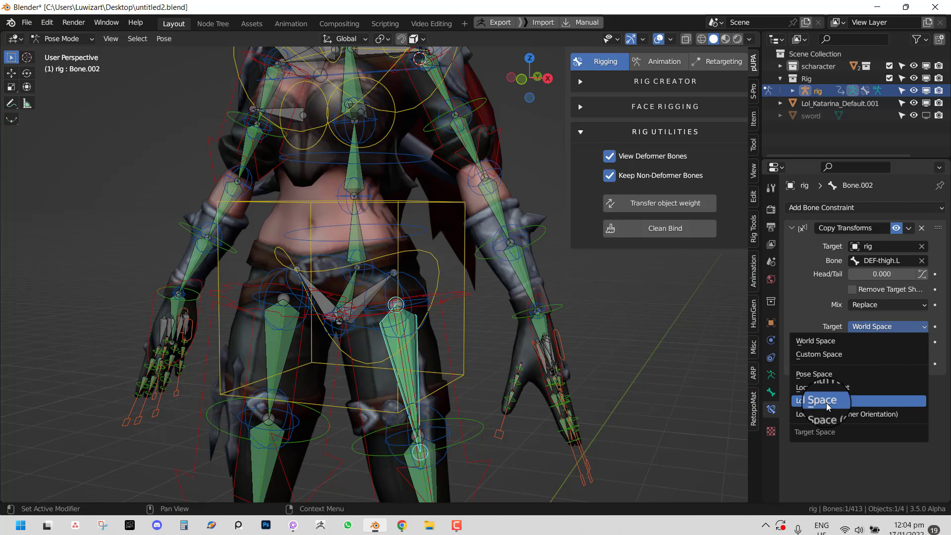
left_click(826, 403)
left_click(908, 342)
left_click(863, 419)
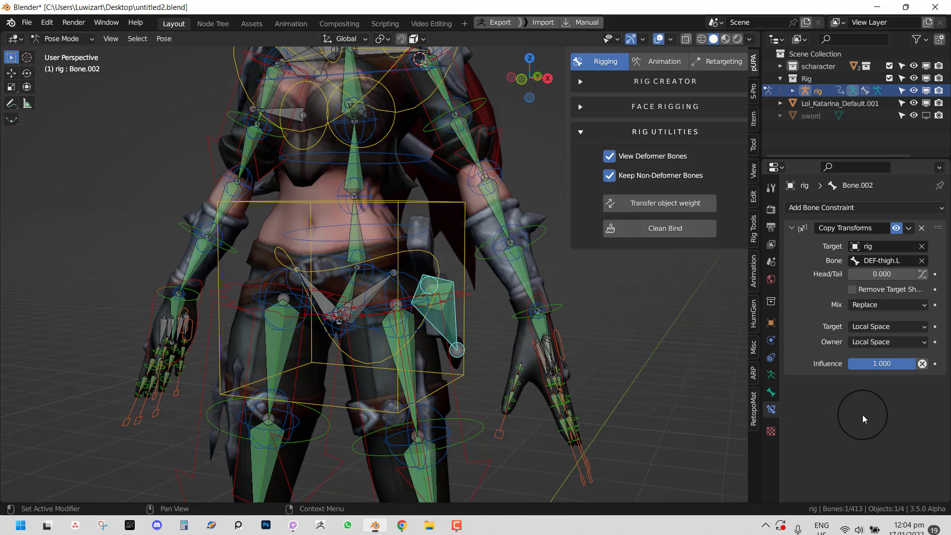
scroll(396, 357, "down", 5)
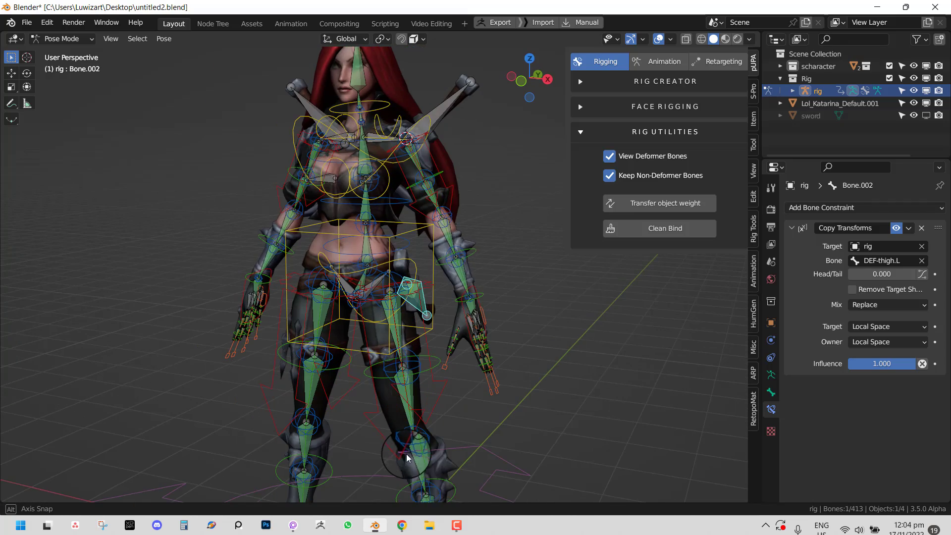
scroll(456, 492, "down", 3)
- Nudge the foot_ik.L control, then set Bone.002's mix mode to After Original (Full)
right_click(434, 445)
key("g")
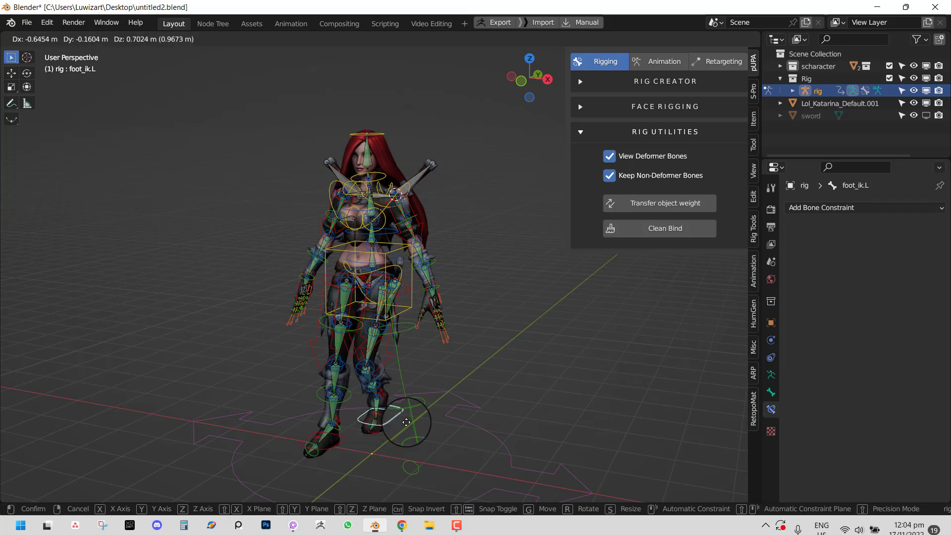
left_click(403, 426)
scroll(392, 293, "up", 4)
right_click(407, 308)
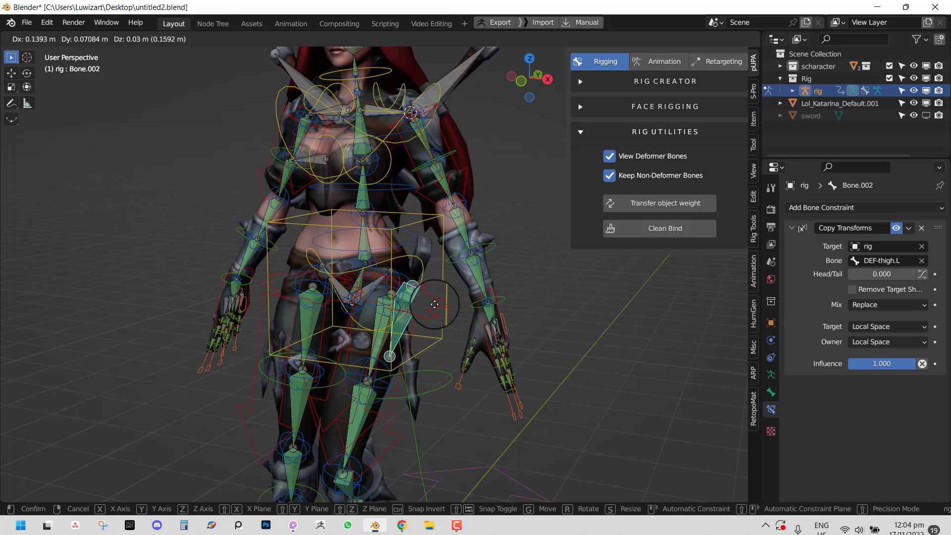
left_click(879, 303)
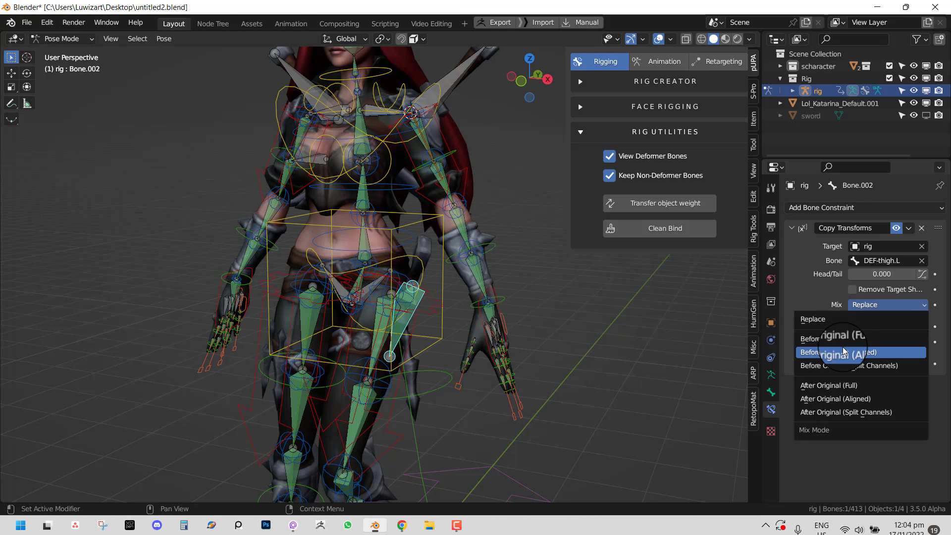
left_click(842, 319)
left_click(882, 305)
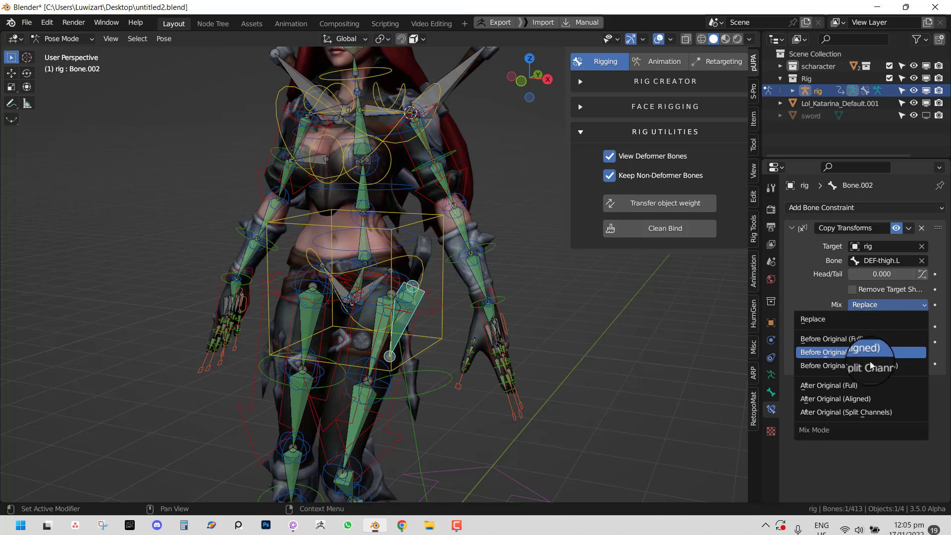
left_click(842, 385)
- Test the constraint by moving Bone.002 and lifting the left foot foot_ik.L
key("g")
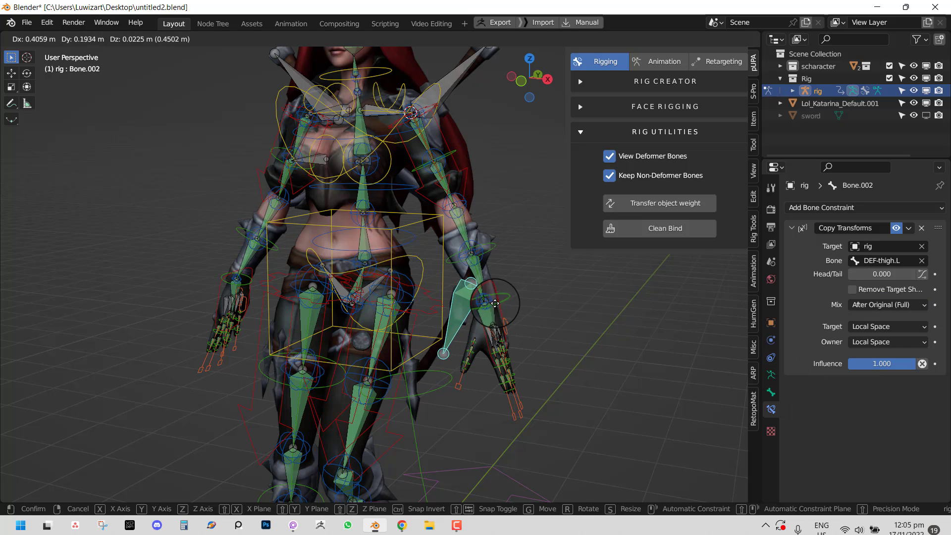
right_click(496, 301)
scroll(435, 344, "down", 2)
key("a")
middle_click_drag(445, 342, 433, 382)
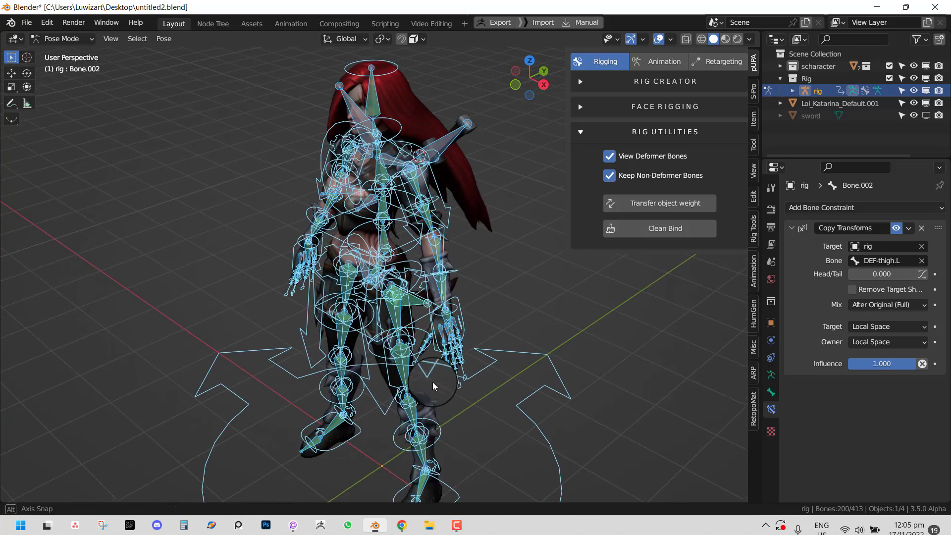
right_click_drag(457, 481, 551, 289)
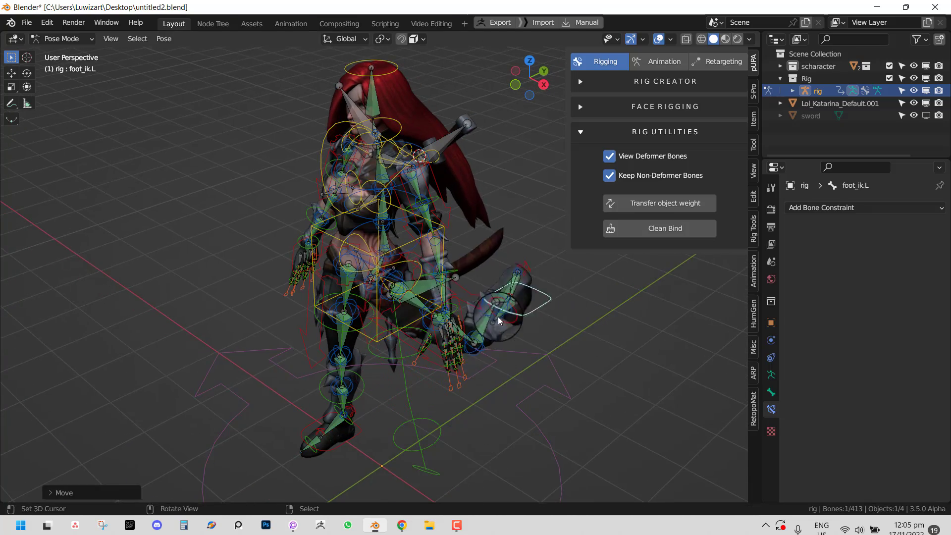
middle_click_drag(421, 366, 505, 336)
scroll(505, 335, "up", 3)
key("g")
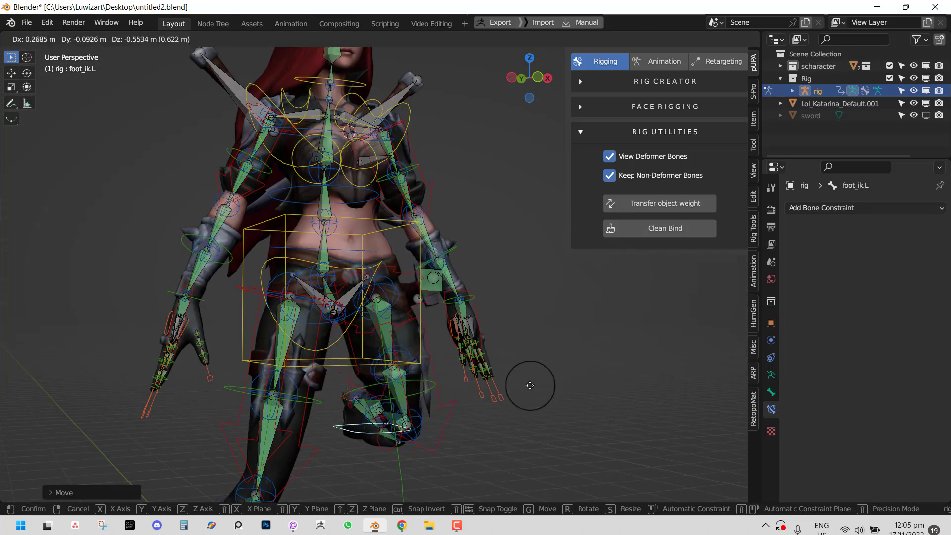
left_click(513, 307)
- Clear all bones' location and rotation to rest pose, then select only Bone.002
key("a")
key("alt+g")
key("alt+r")
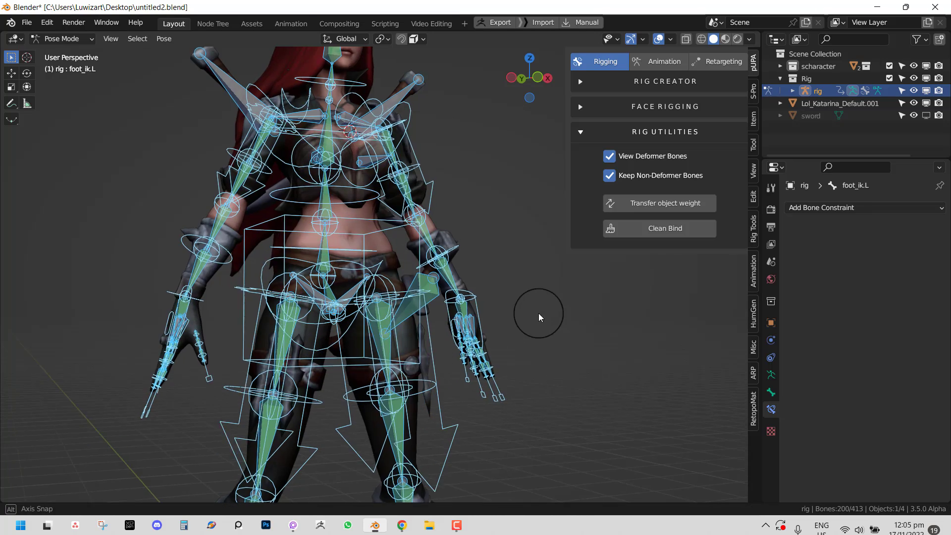
middle_click_drag(539, 313, 512, 310)
left_click(423, 285)
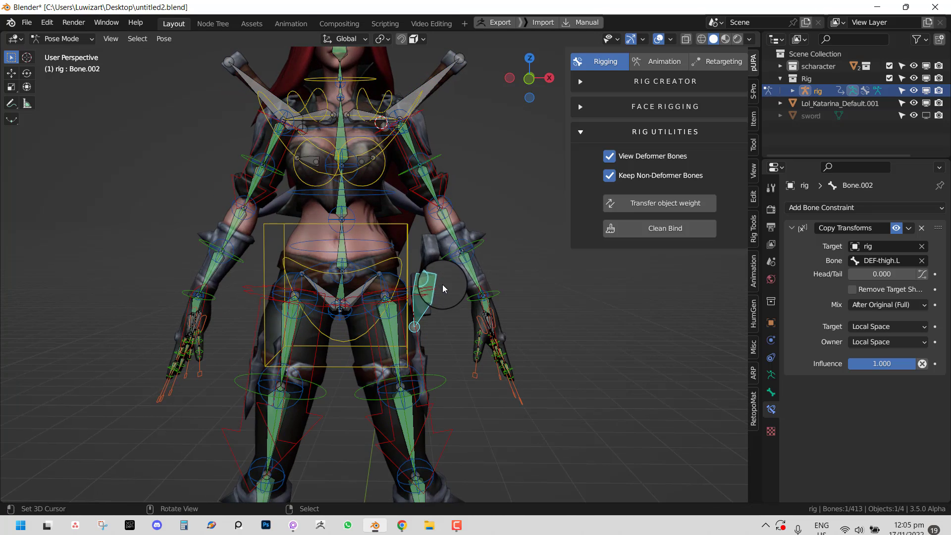
- Delete Bone.002's Copy Transforms constraint and add a Child Of between DEF-thigh.L and Bone.002
left_click(921, 228)
scroll(424, 315, "up", 1)
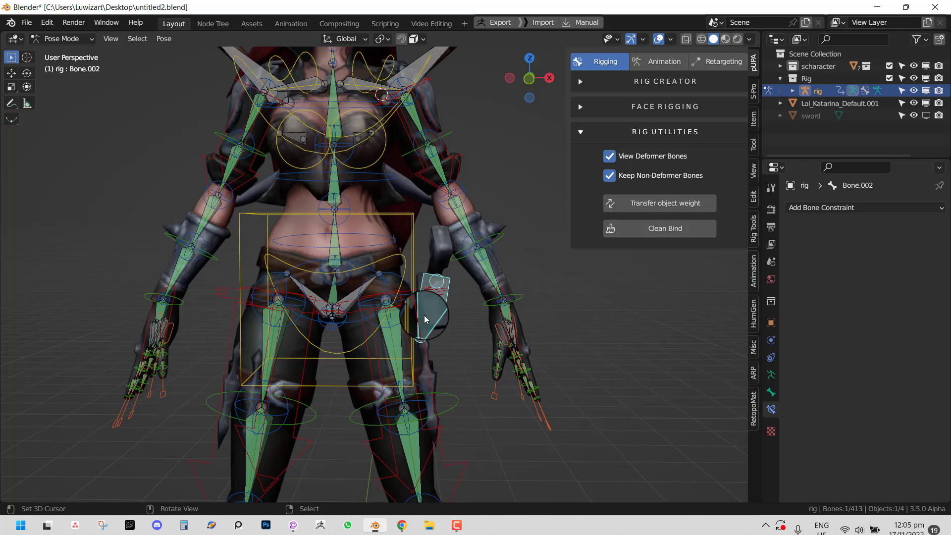
left_click(400, 346, "shift")
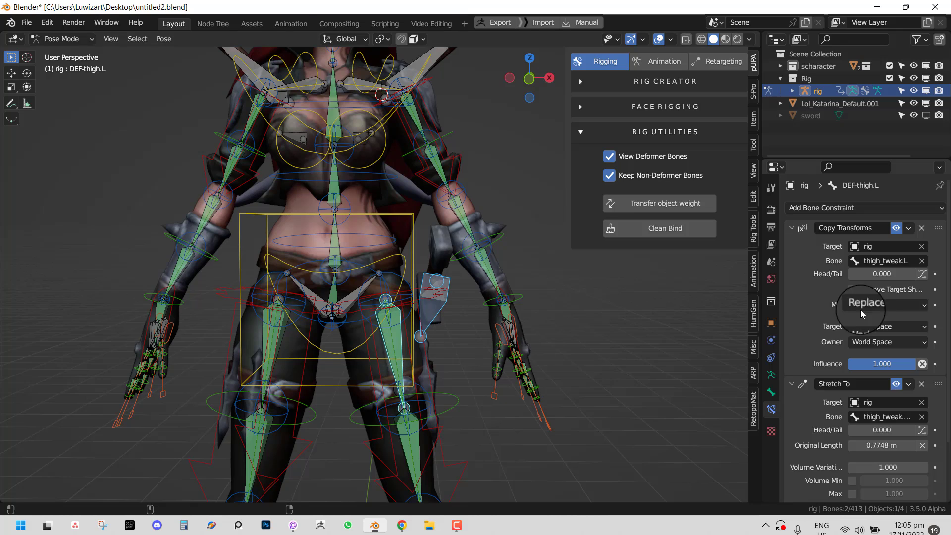
left_click(790, 227)
left_click(794, 244)
left_click(445, 300)
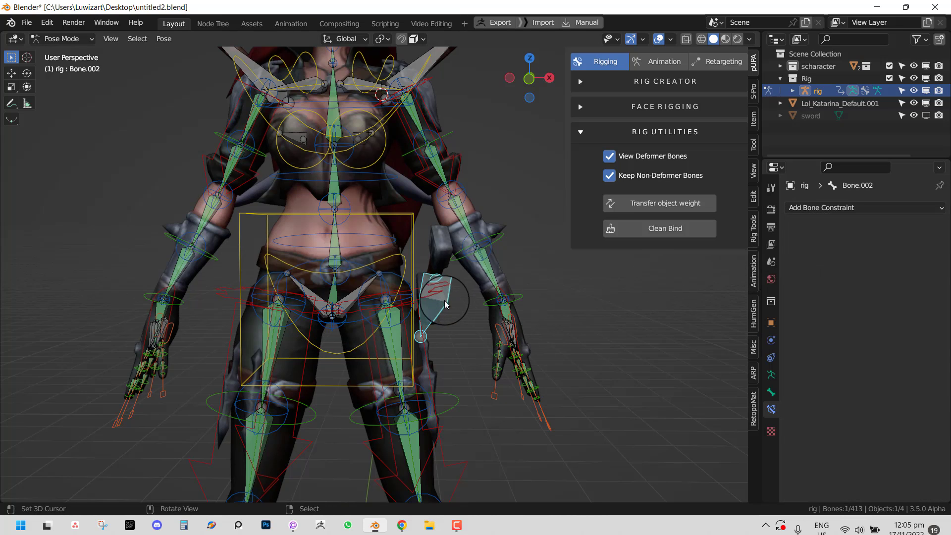
left_click(404, 348, "shift")
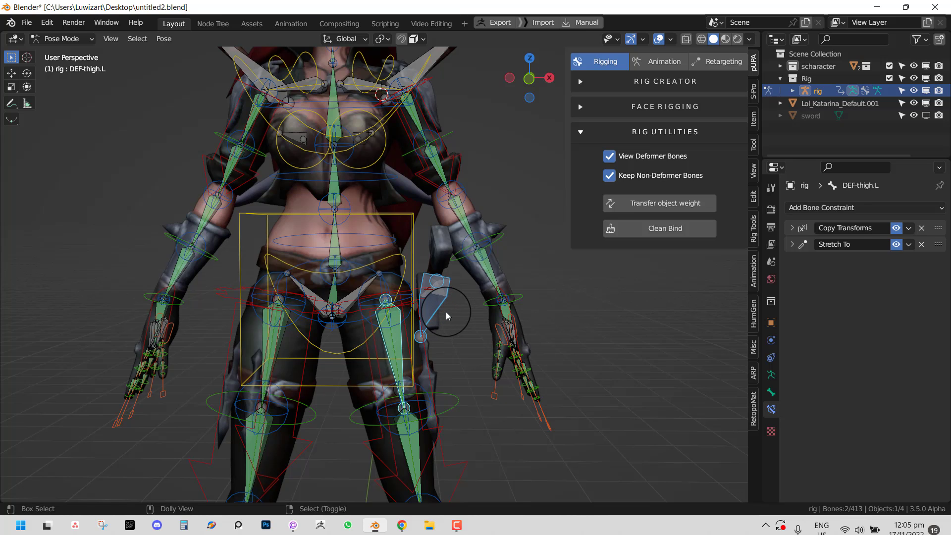
key("ctrl+shift+c")
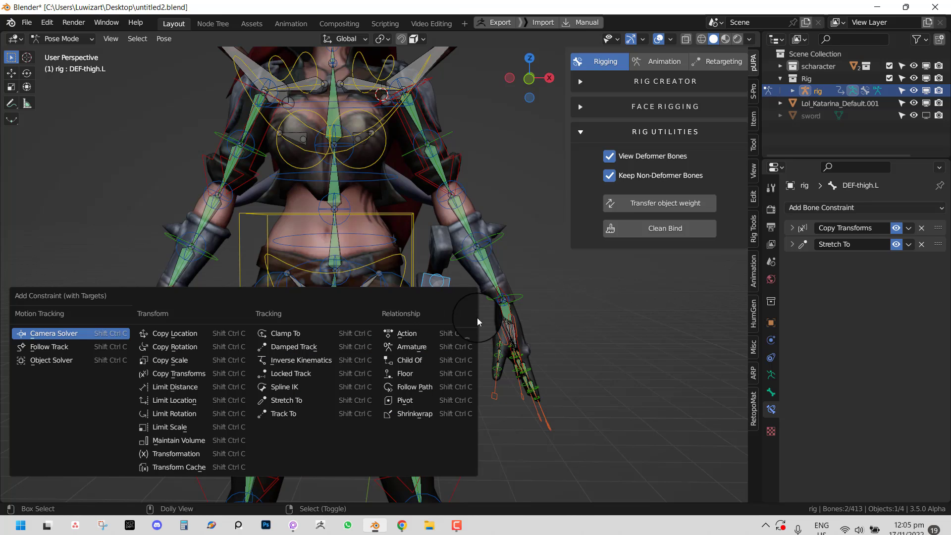
left_click(423, 345)
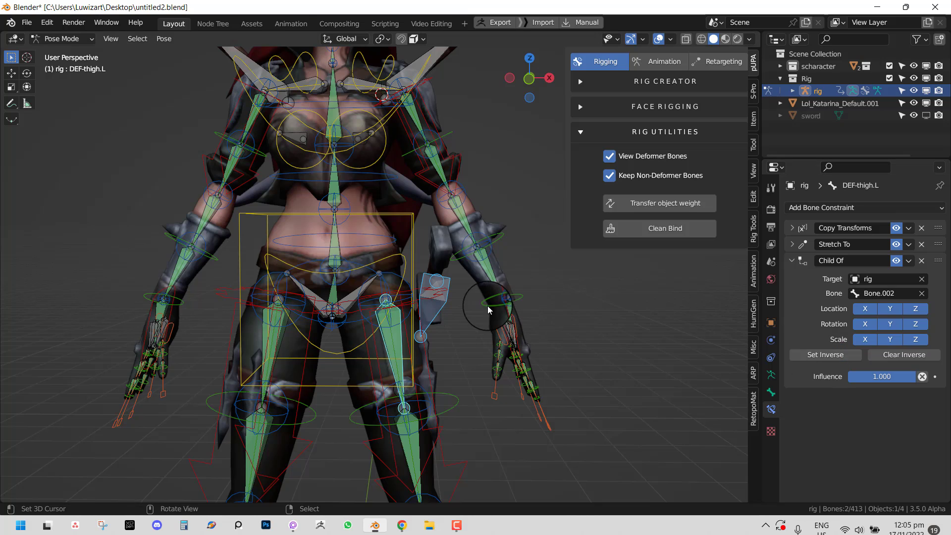
- Remove that Child Of and re-add it on Bone.002 targeting DEF-thigh.L
left_click(918, 260)
left_click(391, 334)
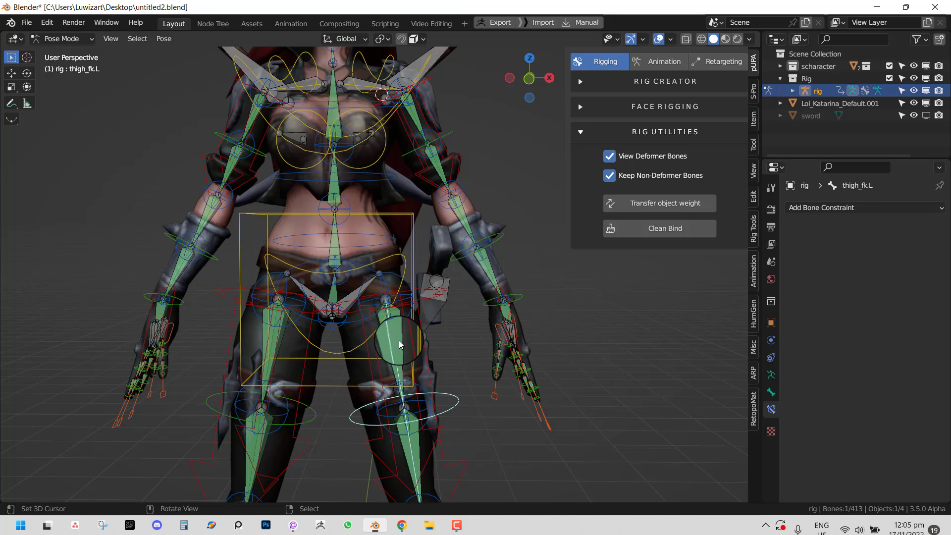
left_click(400, 341)
left_click(444, 301, "shift")
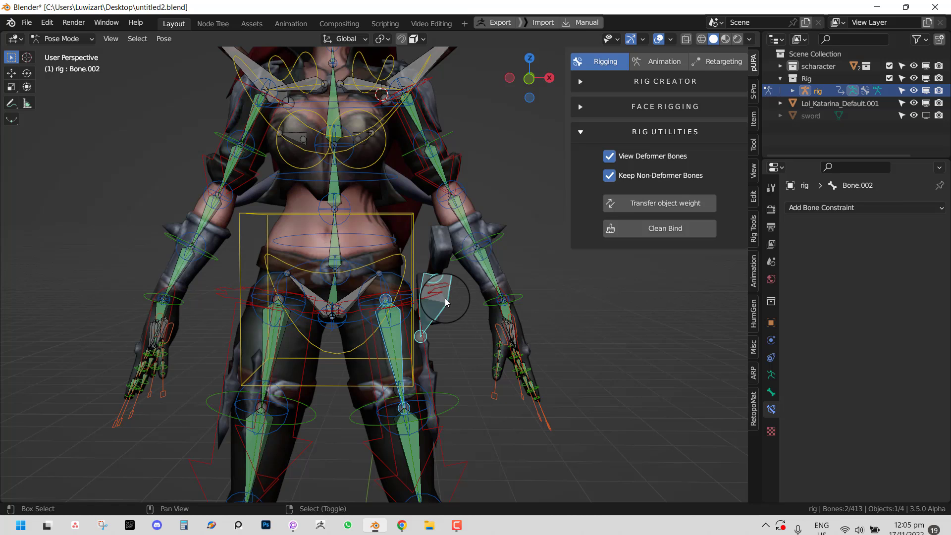
key("ctrl+shift+c")
left_click(569, 286)
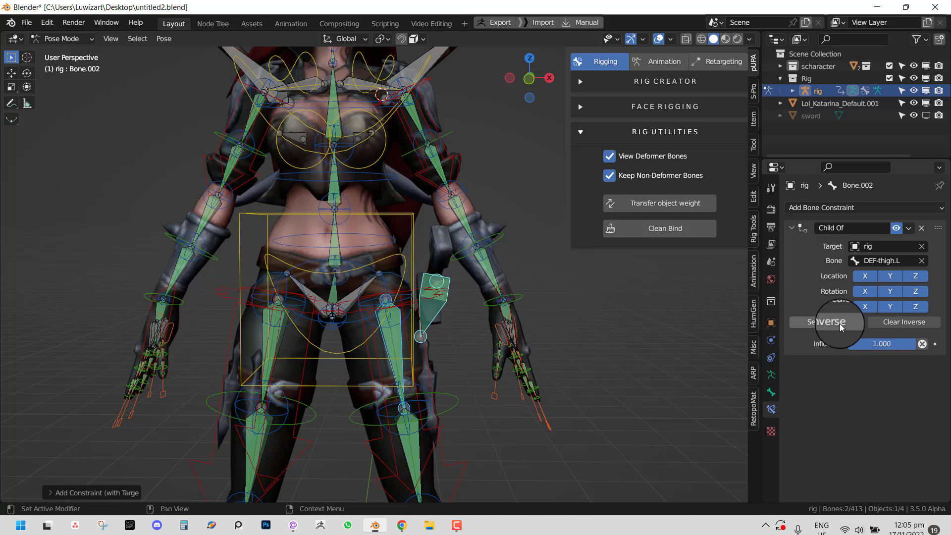
scroll(421, 401, "down", 5)
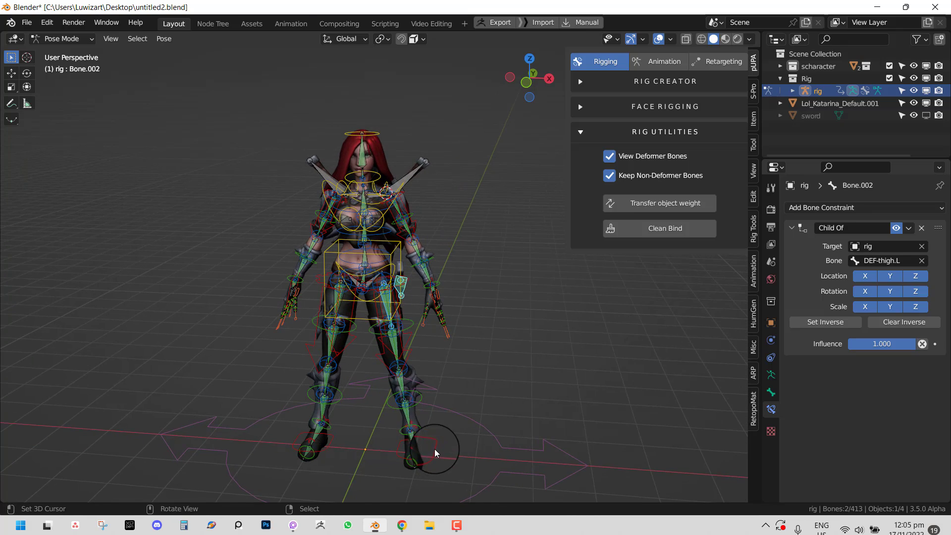
left_click(435, 449)
- Test-move foot_ik.L and Bone.002, dropping the Child Of influence to 0
key("g")
key("Escape")
scroll(422, 305, "up", 4)
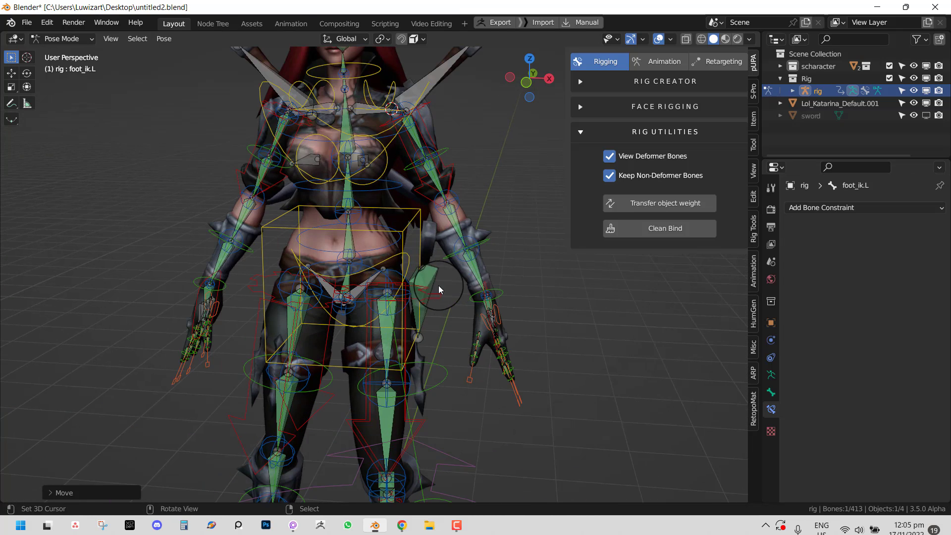
left_click(443, 307)
key("g")
right_click(455, 303)
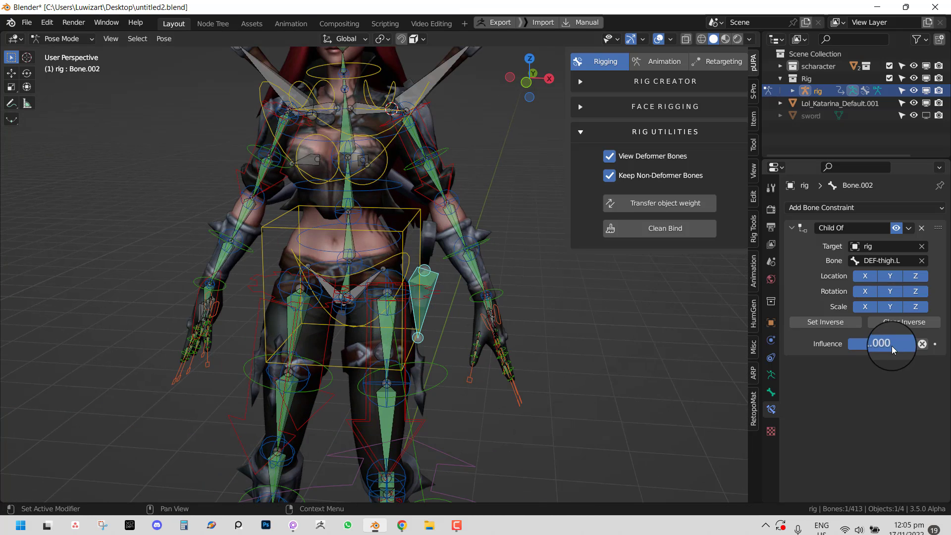
left_click(923, 345)
key("g")
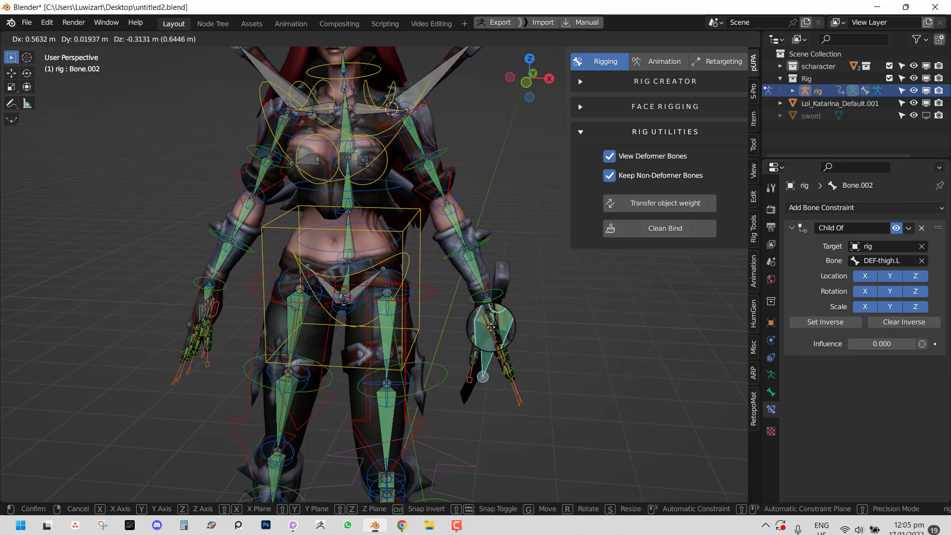
right_click(436, 324)
- Clear the pose, raise Child Of influence back to 1.000, and test-move the left foot
key("a")
key("alt+r")
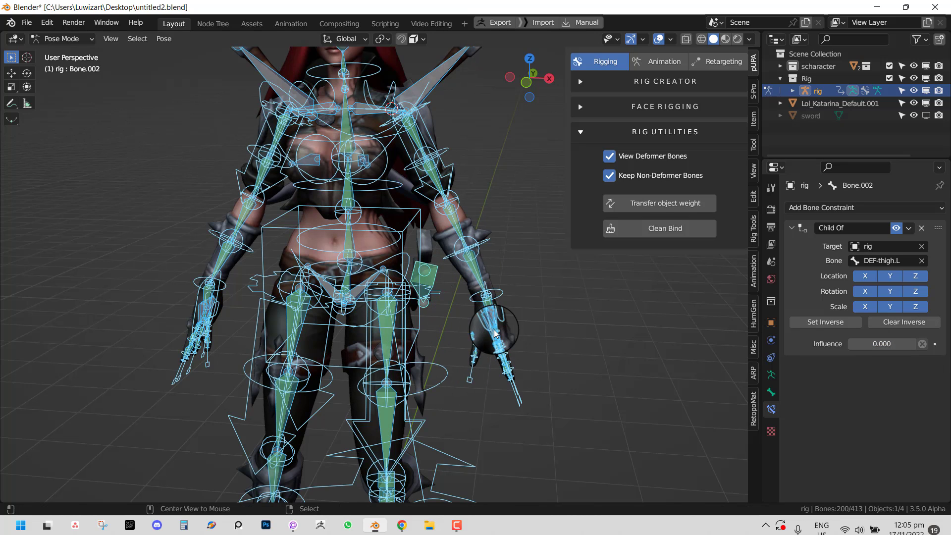
key("alt+g")
left_click_drag(865, 352, 117, 344)
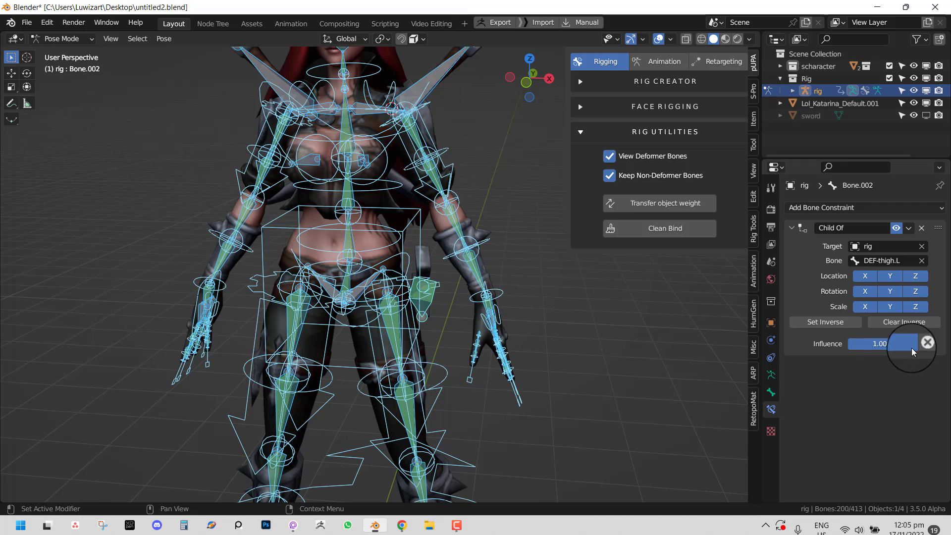
scroll(416, 397, "down", 3)
left_click(419, 483)
key("g")
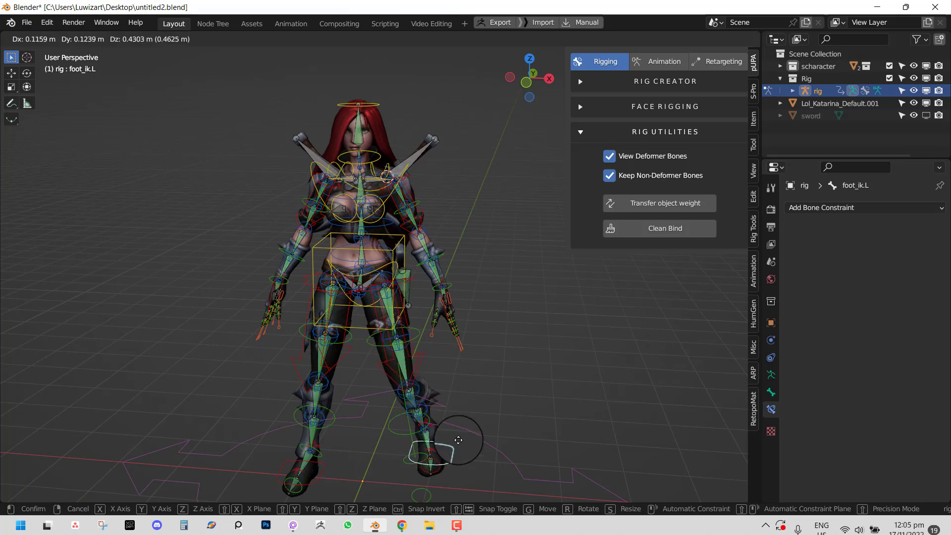
left_click(462, 428)
- Select all bones and clear their location back to rest pose
key("a")
scroll(446, 381, "up", 3)
key("alt+g")
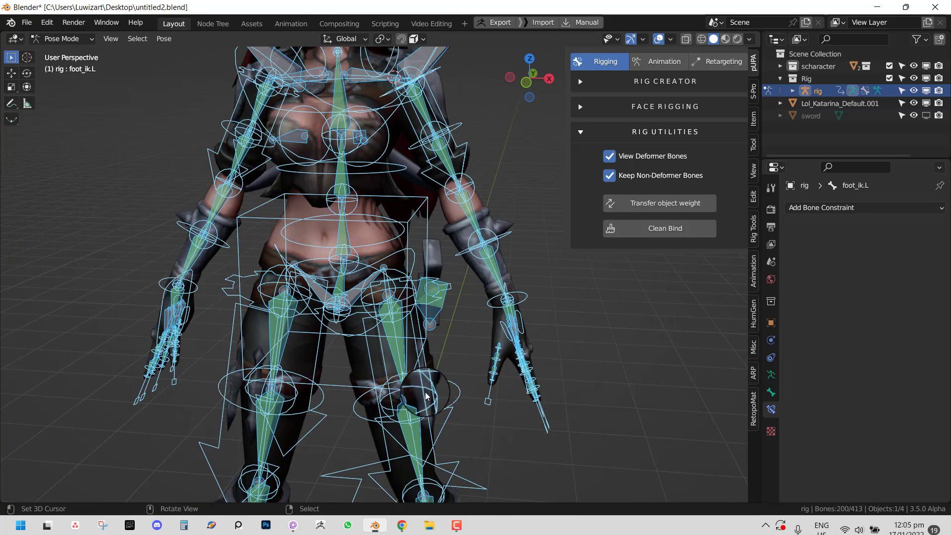
scroll(435, 400, "down", 2)
key("g")
right_click(431, 408)
- Return to Object Mode and enter Edit Mode on the character mesh with nothing selected
key("ctrl+Tab")
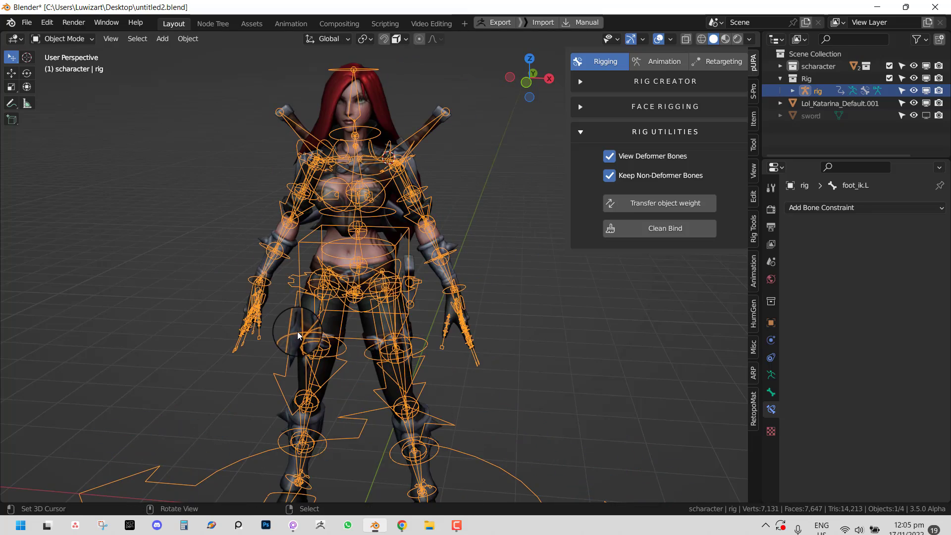
right_click(296, 327)
key("Tab")
key("KP_1")
scroll(351, 331, "up", 3)
key("alt+a")
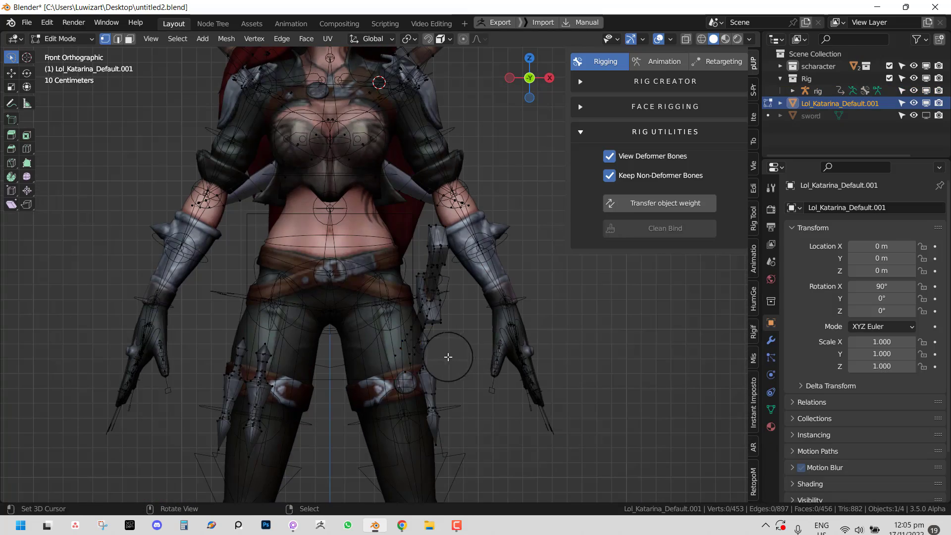
middle_click_drag(428, 362, 446, 372)
- Select the connected dagger geometry, separate it by selection, and select the new Lol_Katarina_Default.003 object
key("l")
key("l")
key("l")
key("p")
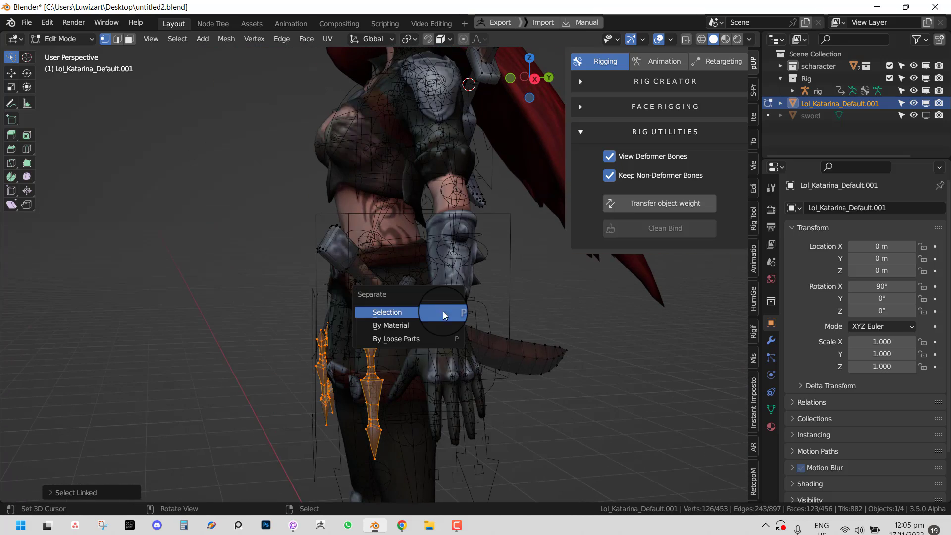
left_click(446, 372)
key("Tab")
right_click(371, 421)
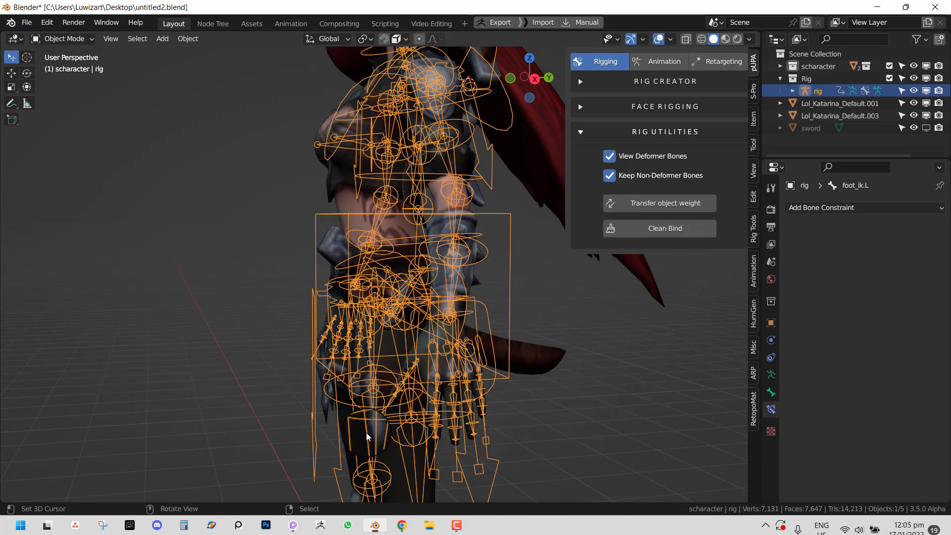
right_click(329, 405)
key("KP_1")
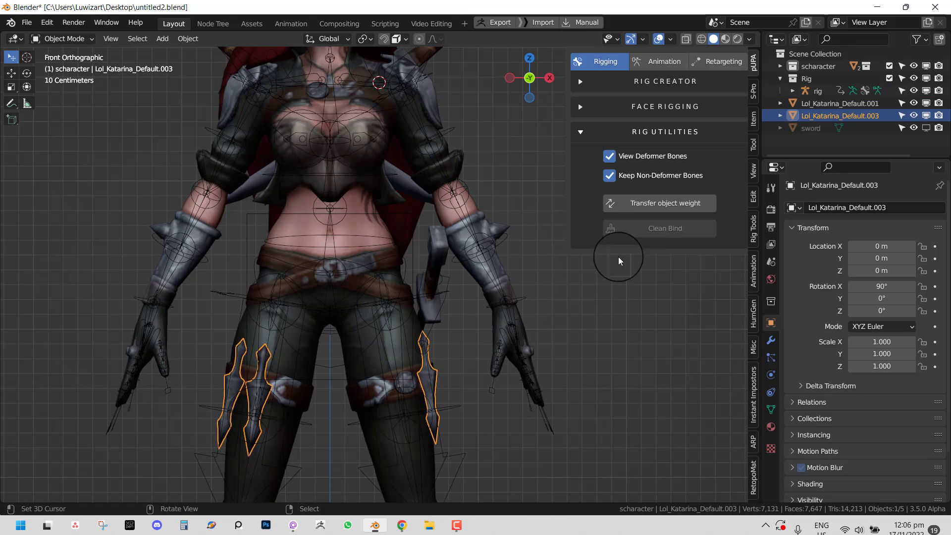
- Transfer weights from the character mesh via the rig onto the dagger object
left_click(665, 207)
left_click(710, 156)
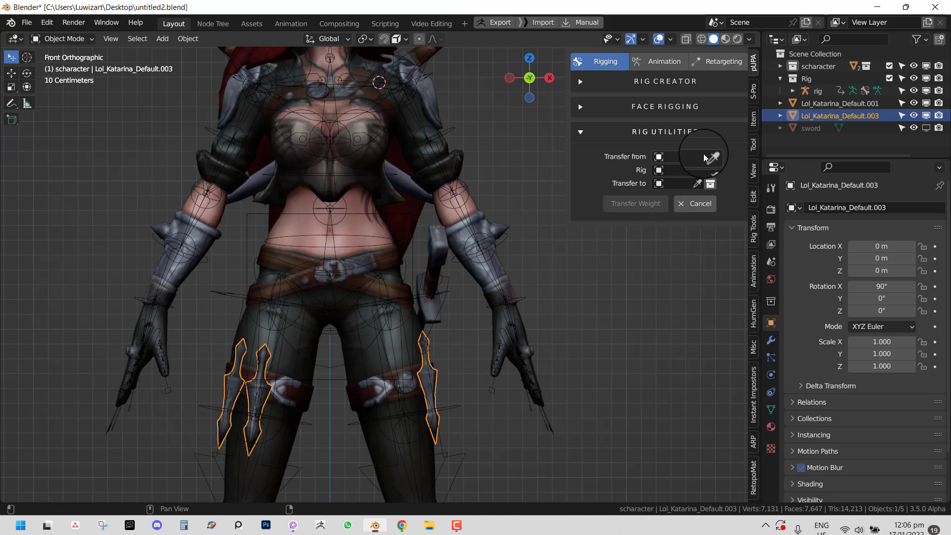
left_click(360, 369)
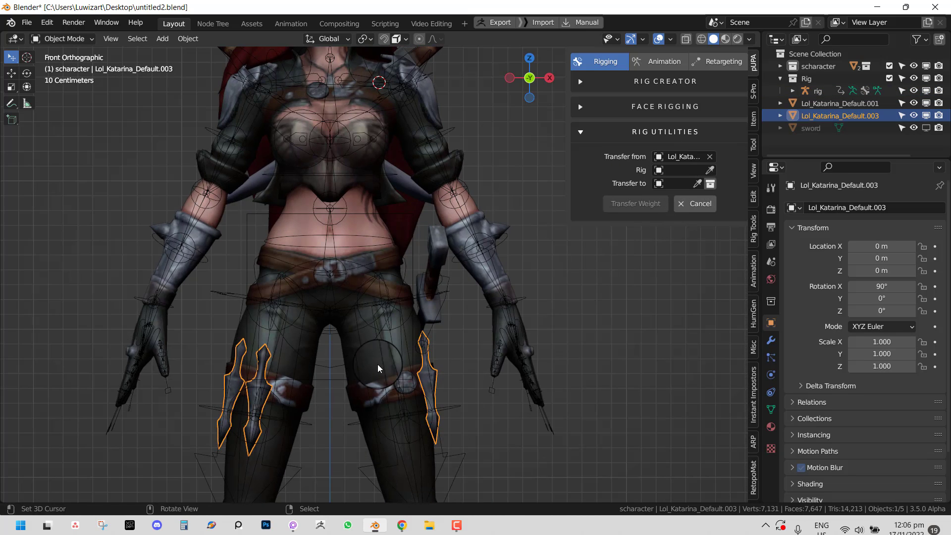
left_click(710, 170)
left_click(431, 332)
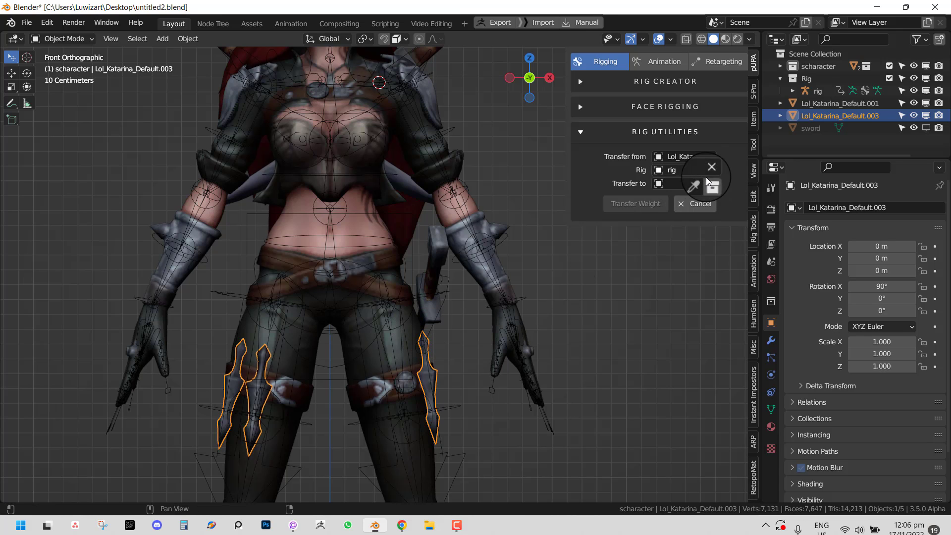
left_click(690, 183)
left_click(696, 184)
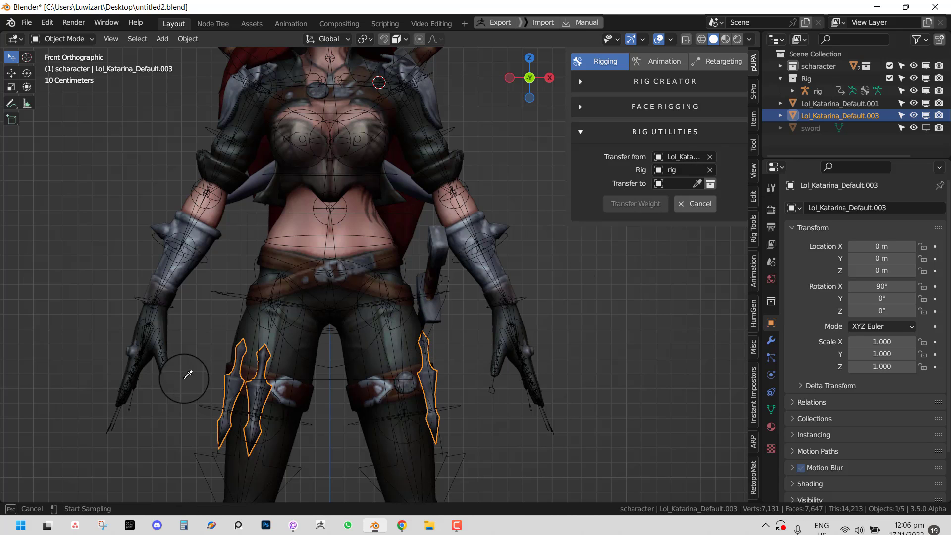
left_click(244, 386)
left_click(638, 213)
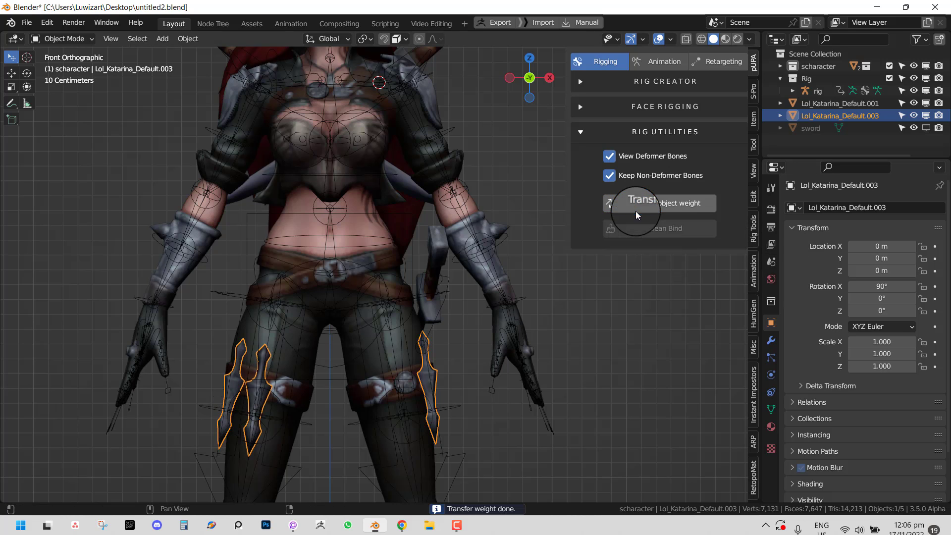
middle_click_drag(520, 298, 266, 394)
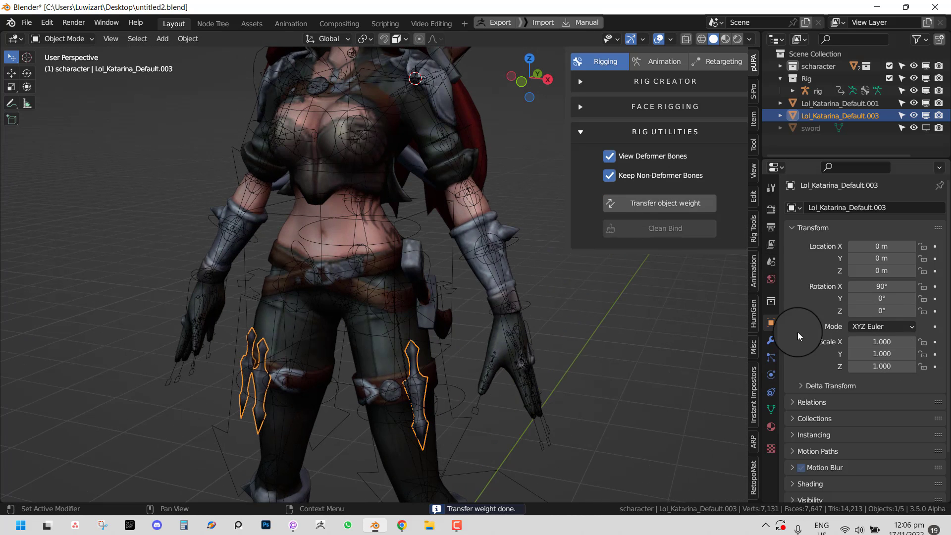
- Delete the dagger object's extra Armature modifier
left_click(771, 340)
left_click(922, 256)
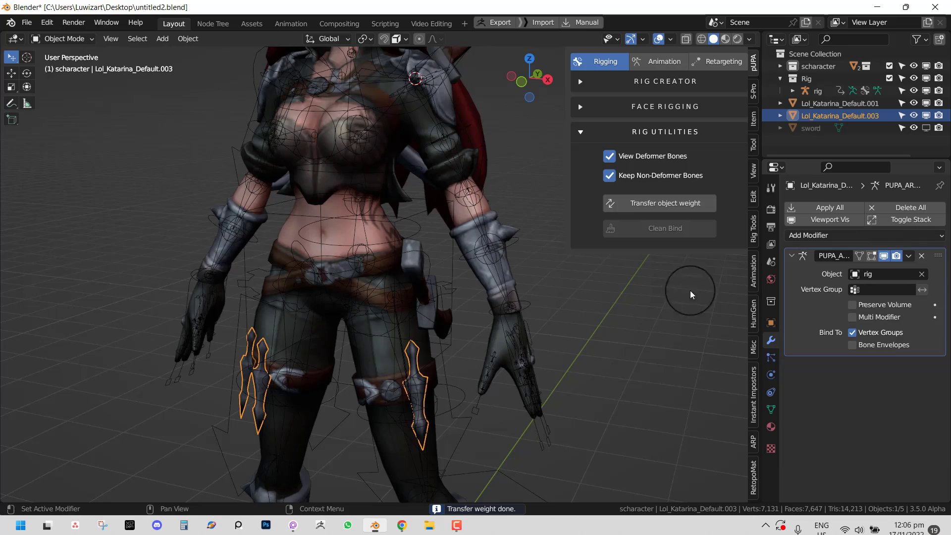
key("KP_1")
scroll(421, 350, "down", 3)
middle_click_drag(435, 352, 408, 388)
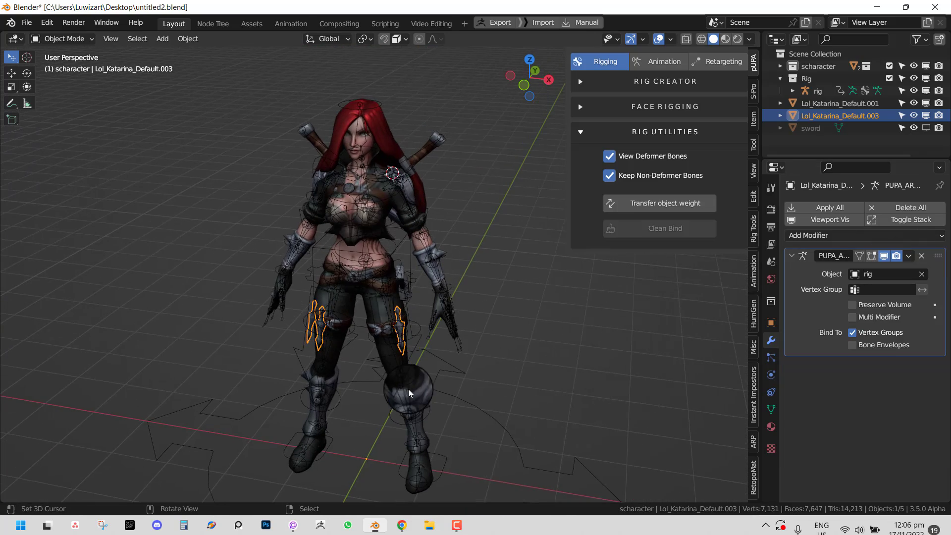
- Put the rig into Pose Mode and test-move the left foot IK control
left_click(450, 471)
key("ctrl+Tab")
key("g")
left_click(478, 405)
- Move and rotate foot_ik.L again, then clear its rotation and location back to rest
scroll(496, 399, "up", 4)
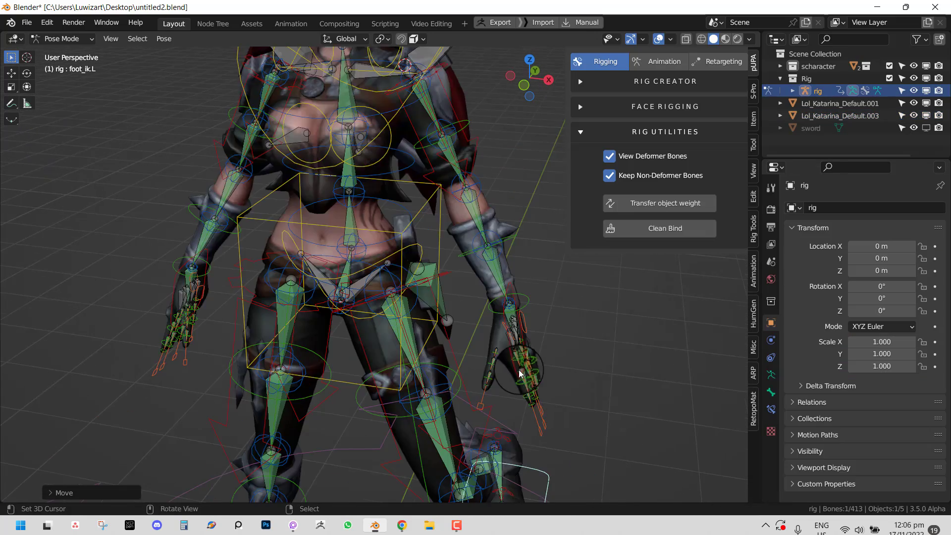
middle_click_drag(525, 371, 409, 369)
key("g")
left_click(490, 336)
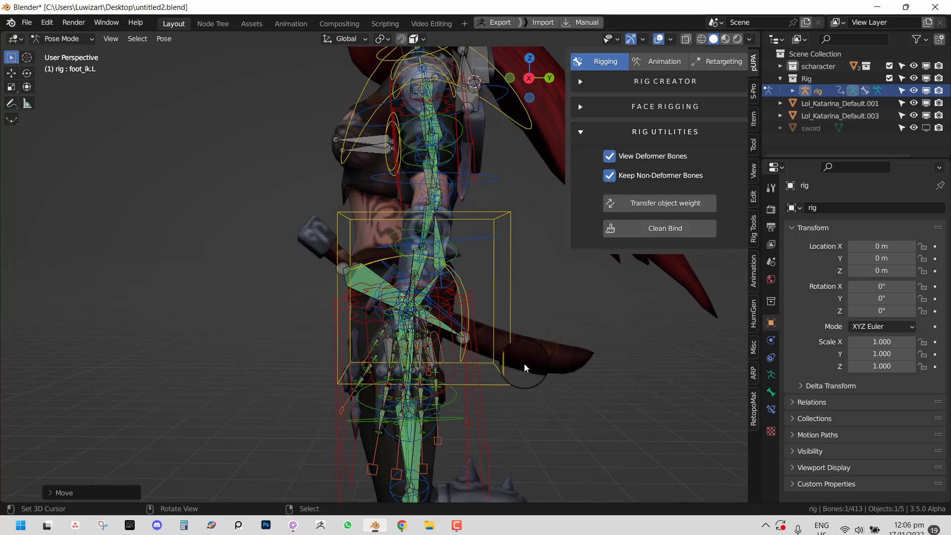
scroll(525, 364, "down", 3)
key("r")
left_click(494, 334)
key("g")
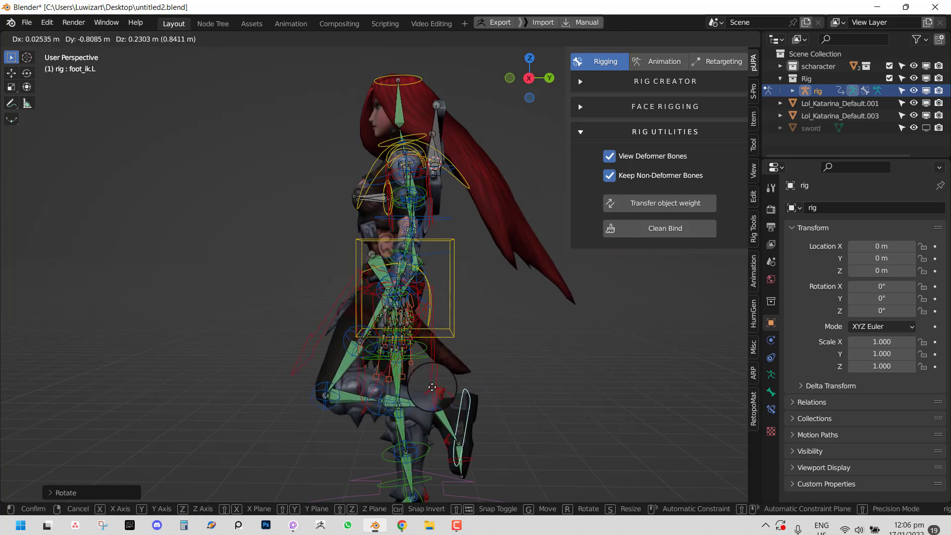
left_click(385, 388)
key("KP_1")
key("alt+r")
key("alt+g")
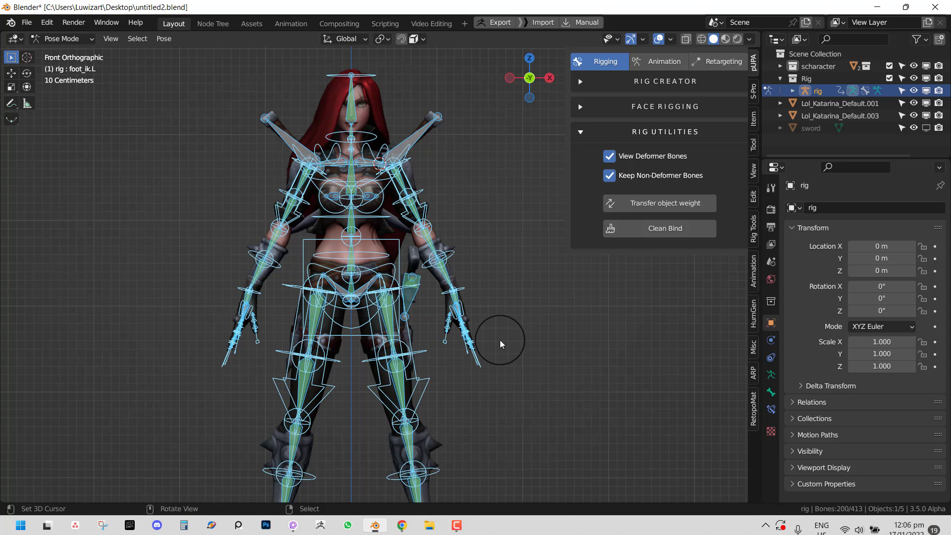
- Test-rotate spine_fk.002 and the hips, cancel both, then make dagger bone Bone.002 active
left_click(397, 210)
key("r")
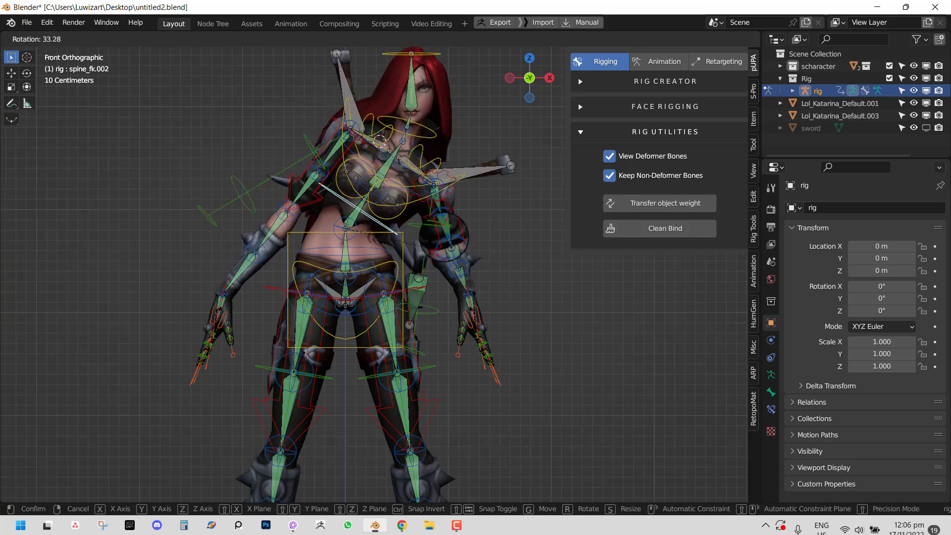
key("Escape")
right_click(395, 266)
key("r")
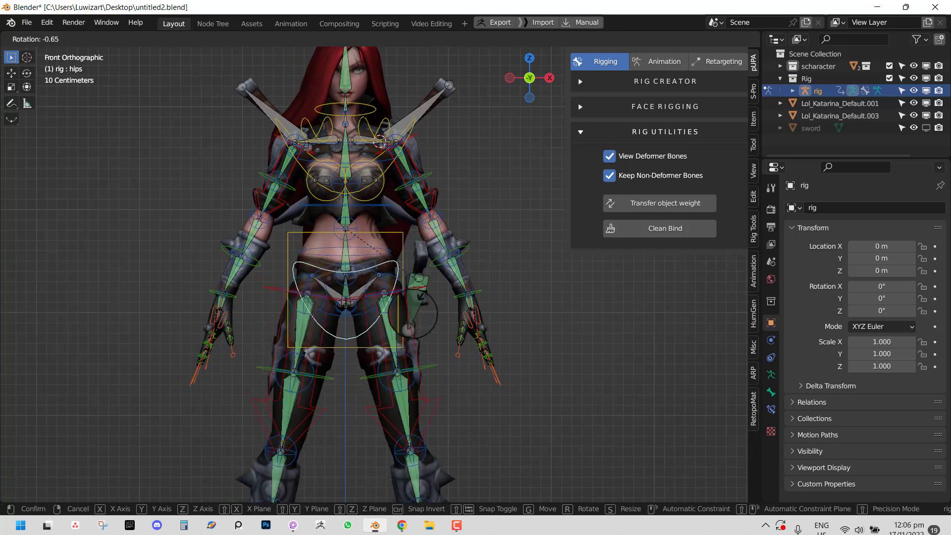
key("Escape")
middle_click_drag(441, 209, 420, 285)
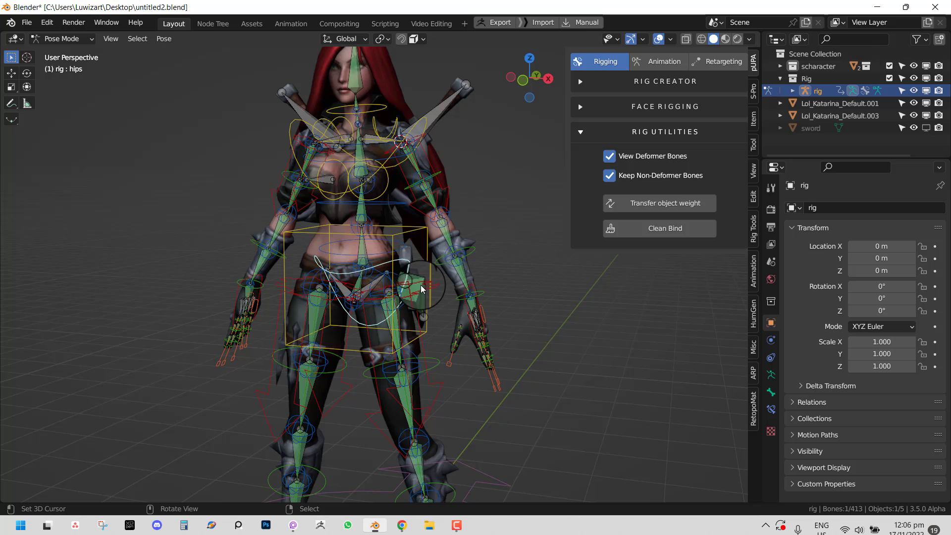
left_click(420, 285)
scroll(441, 125, "up", 1)
middle_click_drag(427, 138, 446, 177)
- Add the sword bone to the selection and move the sword bones to their own bone layer
right_click(454, 142, "shift")
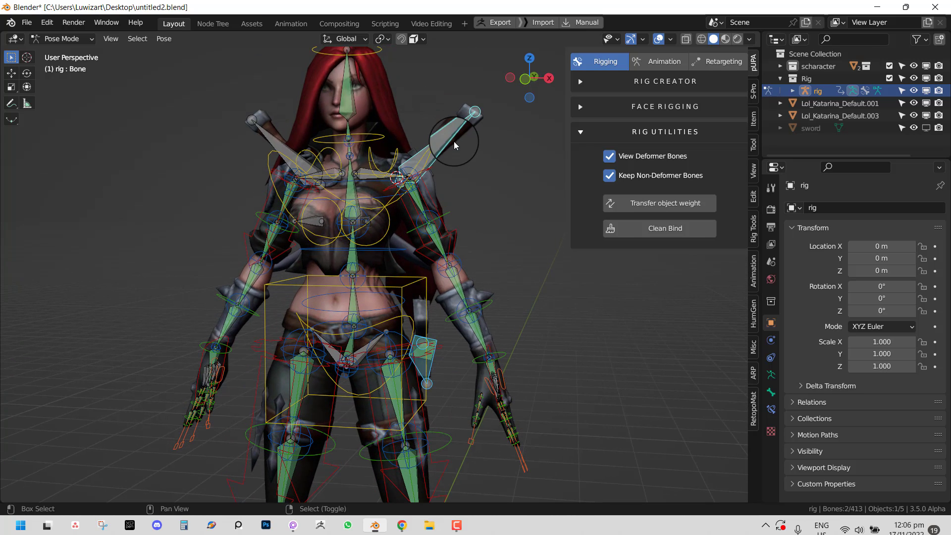
key("m")
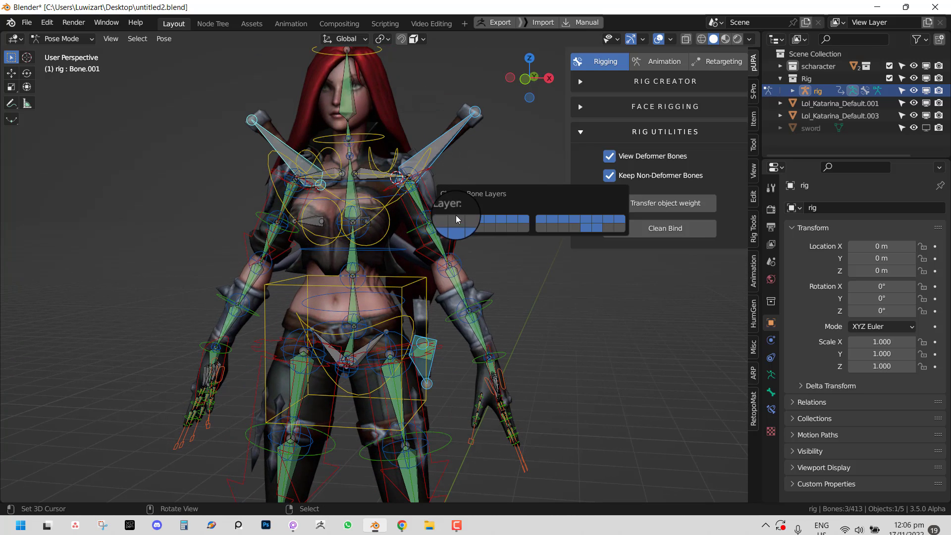
left_click(771, 375)
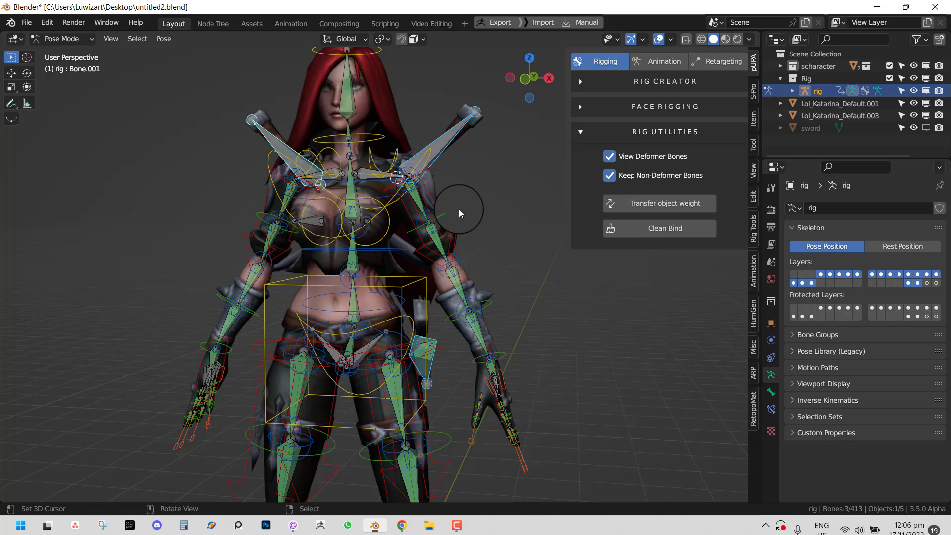
key("m")
left_click(497, 240)
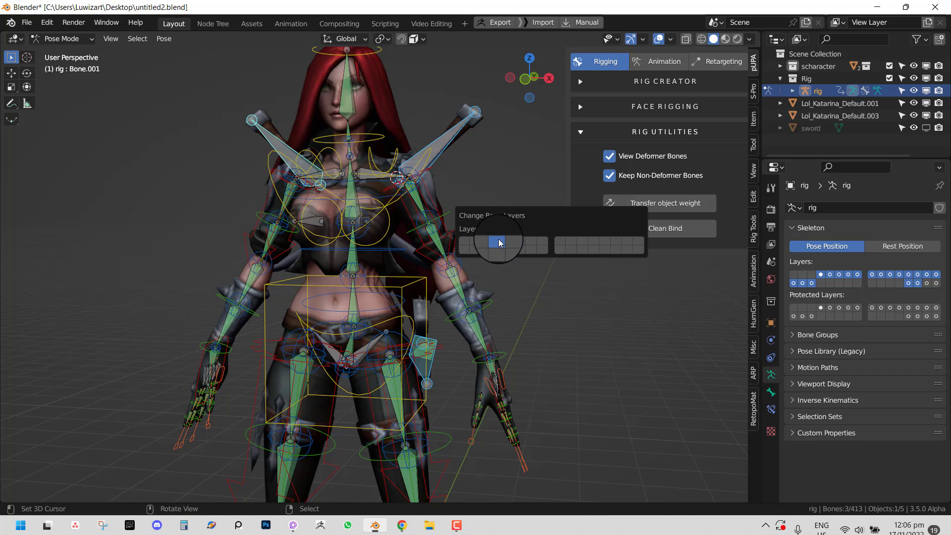
- Uncheck View Deformer Bones, then test-move the right sword bone and cancel
scroll(500, 300, "down", 2)
scroll(499, 300, "down", 2)
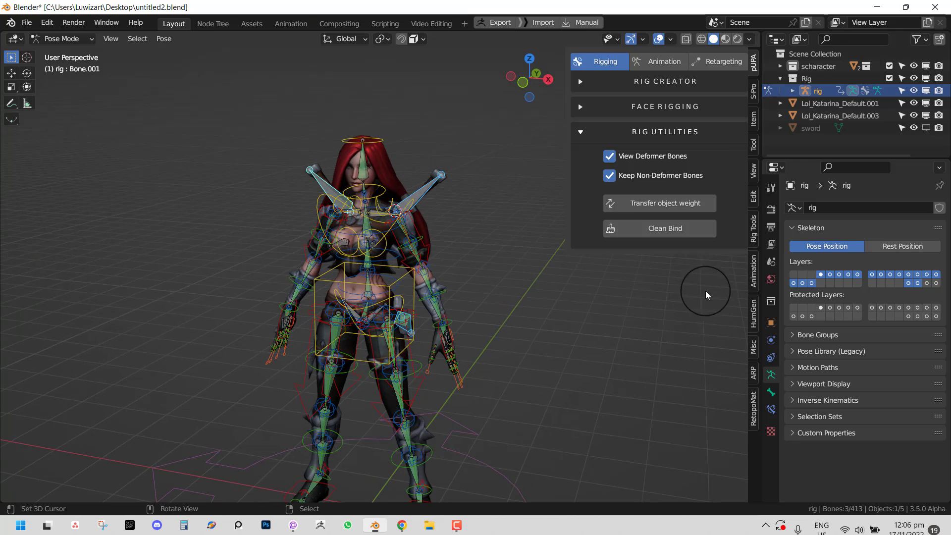
left_click(634, 158)
middle_click_drag(374, 254, 410, 237)
scroll(411, 237, "up", 2)
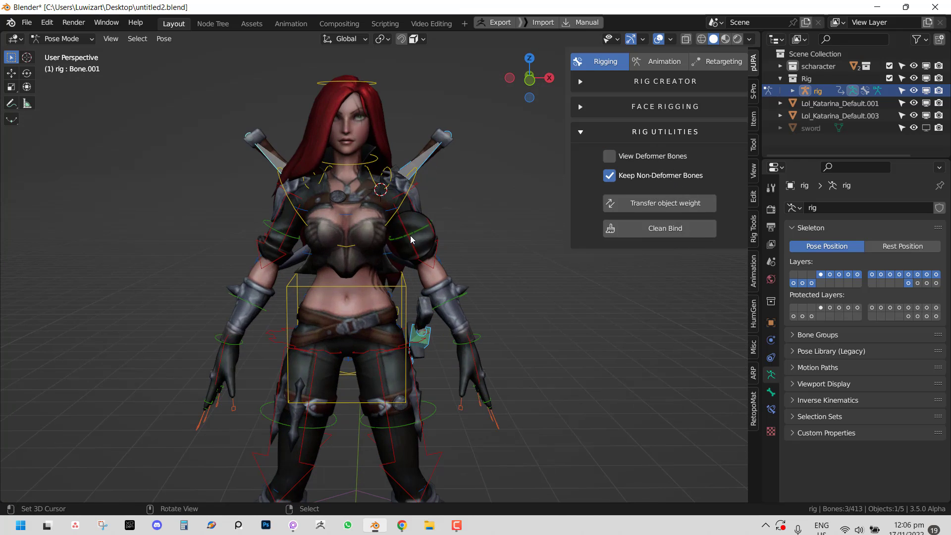
middle_click_drag(409, 203, 450, 166)
right_click(436, 165)
key("g")
right_click(450, 174)
scroll(477, 213, "up", 2)
- Give the first sword bone an Arrow Double (curved) widget, scaled down and moved up-right
left_click(754, 233)
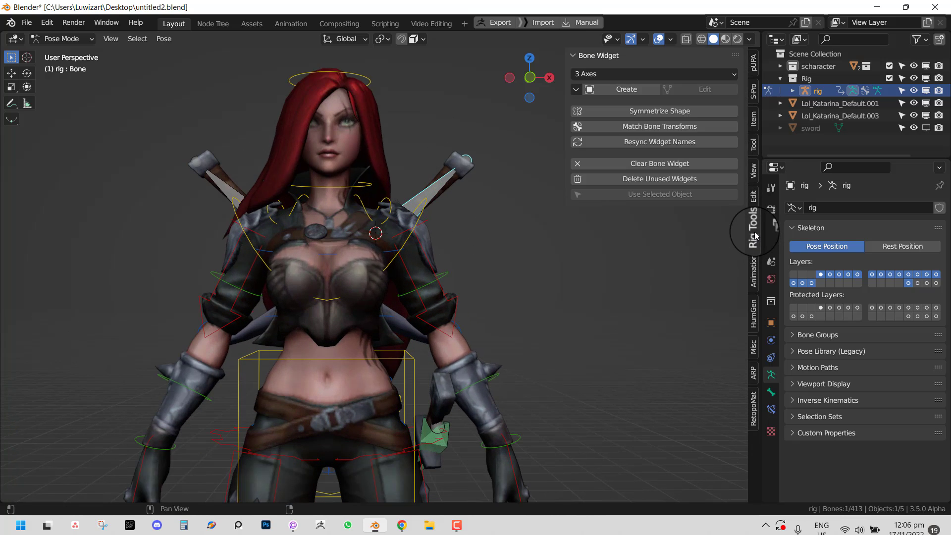
left_click(641, 75)
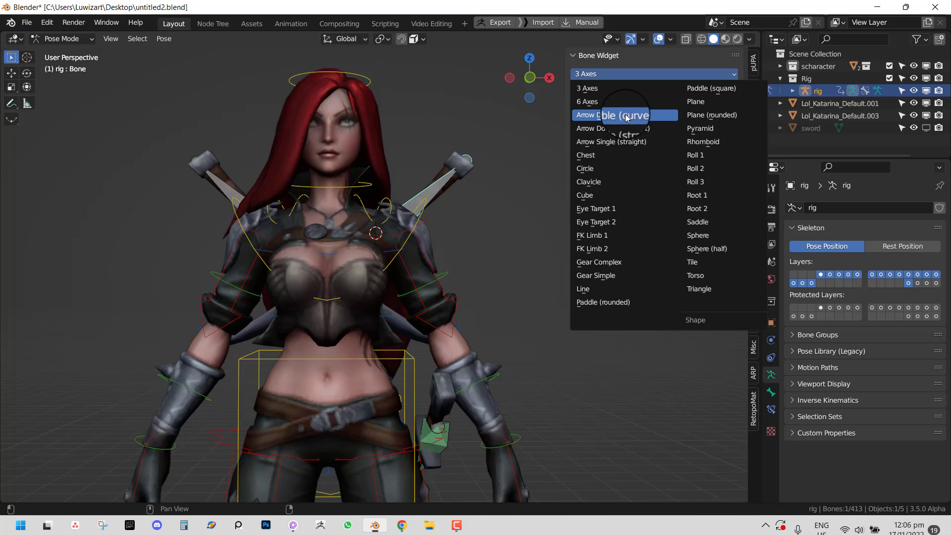
left_click(608, 115)
left_click(632, 91)
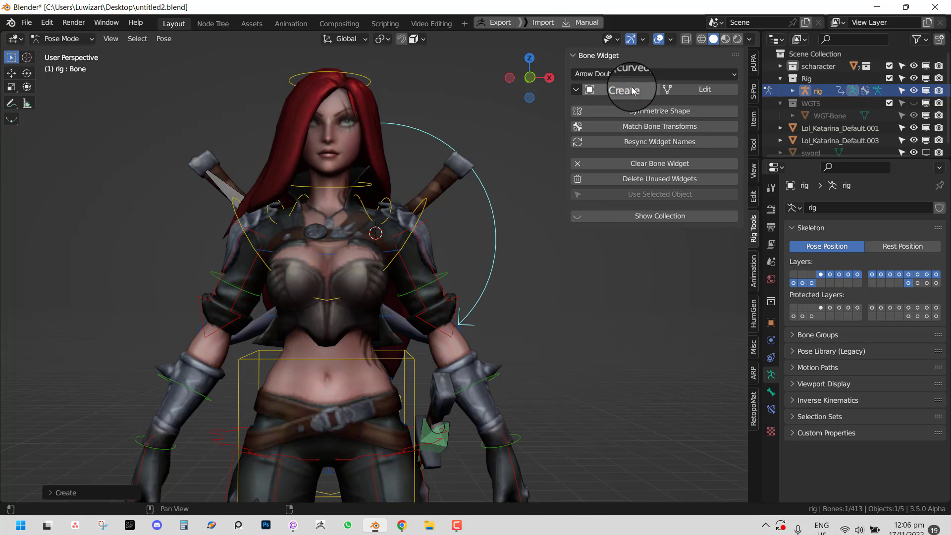
key("KP_1")
left_click(705, 89)
key("s")
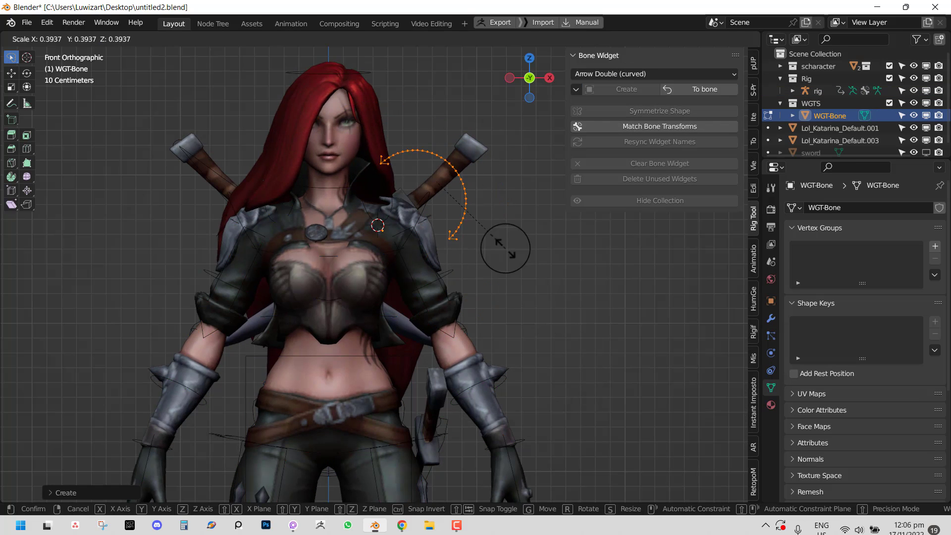
left_click(480, 211)
key("g")
left_click(529, 164)
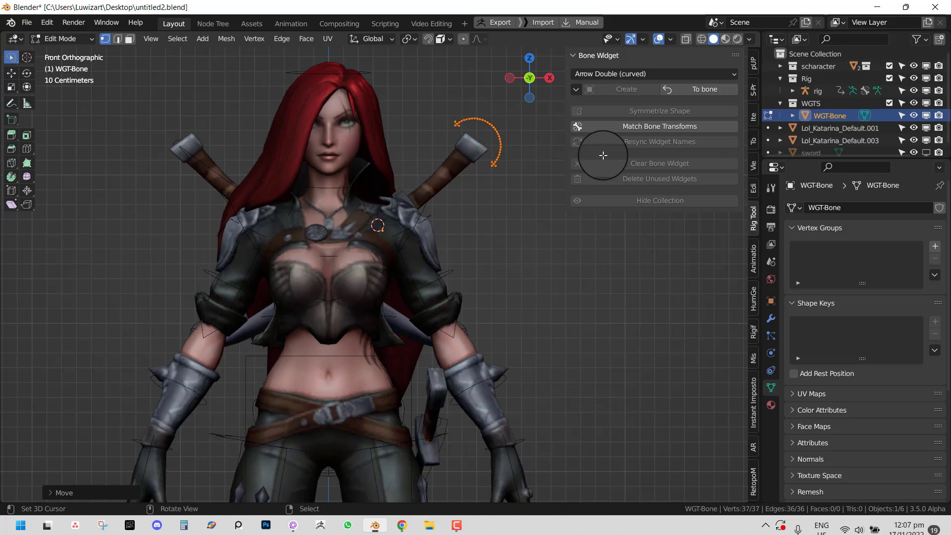
left_click(696, 91)
- Give Bone.001 a curved double-arrow widget placed around the sword handle
left_click(204, 166)
left_click(626, 91)
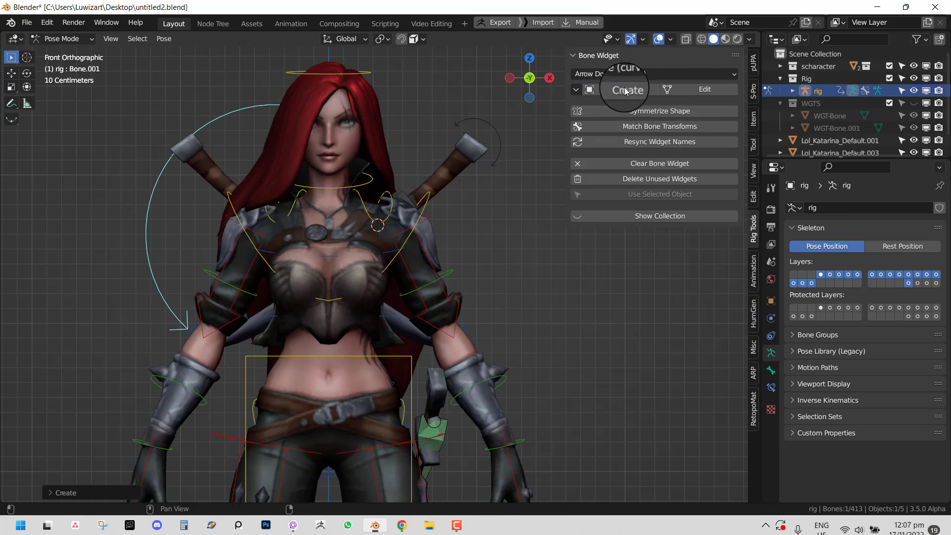
left_click(703, 92)
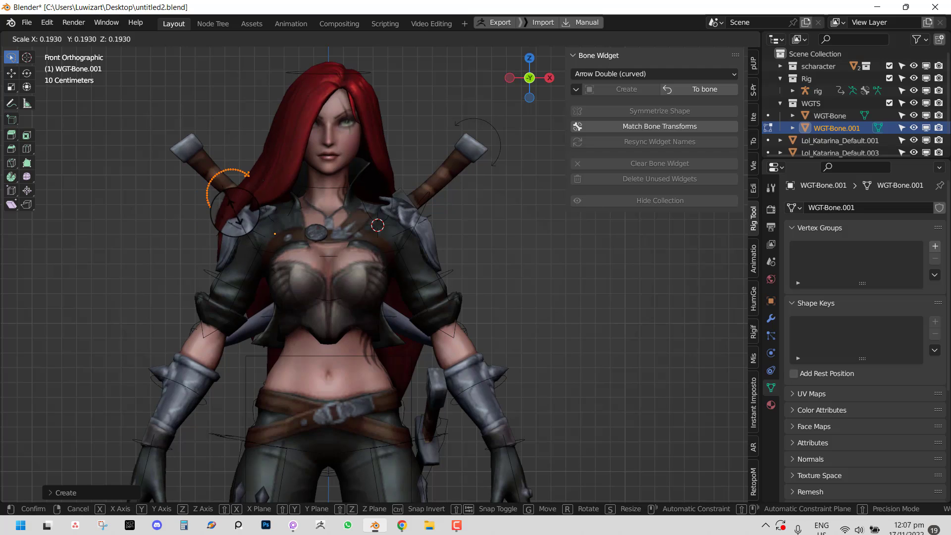
left_click(235, 212)
key("g")
left_click(192, 163)
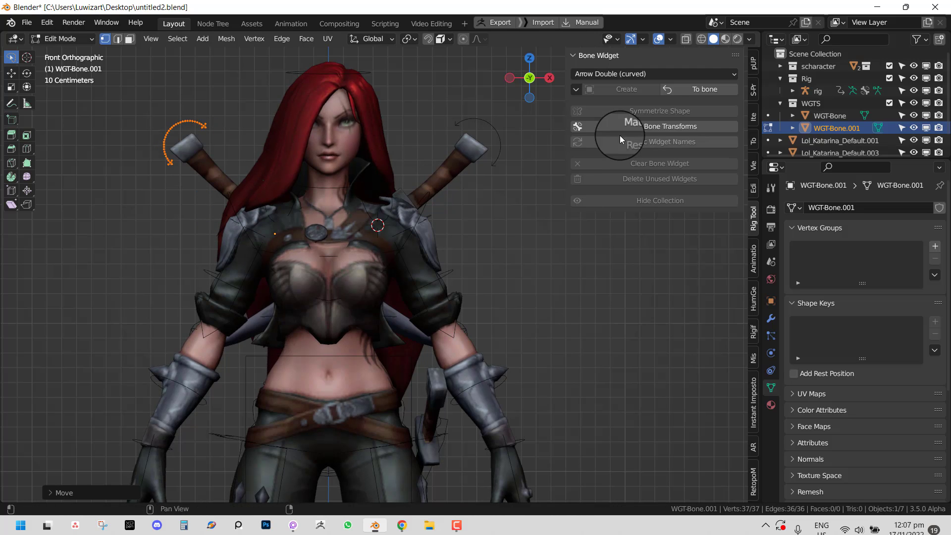
left_click(720, 88)
- Create a curved double-arrow widget for dagger bone Bone.002, then rotate and scale it down
middle_click_drag(401, 403, 397, 305, "shift")
right_click(437, 340)
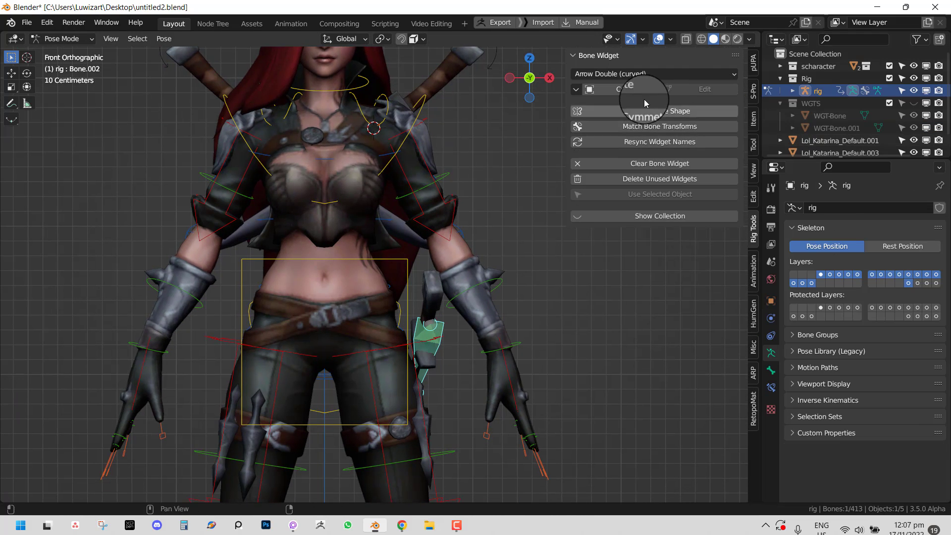
left_click(627, 90)
middle_click_drag(515, 277, 446, 283)
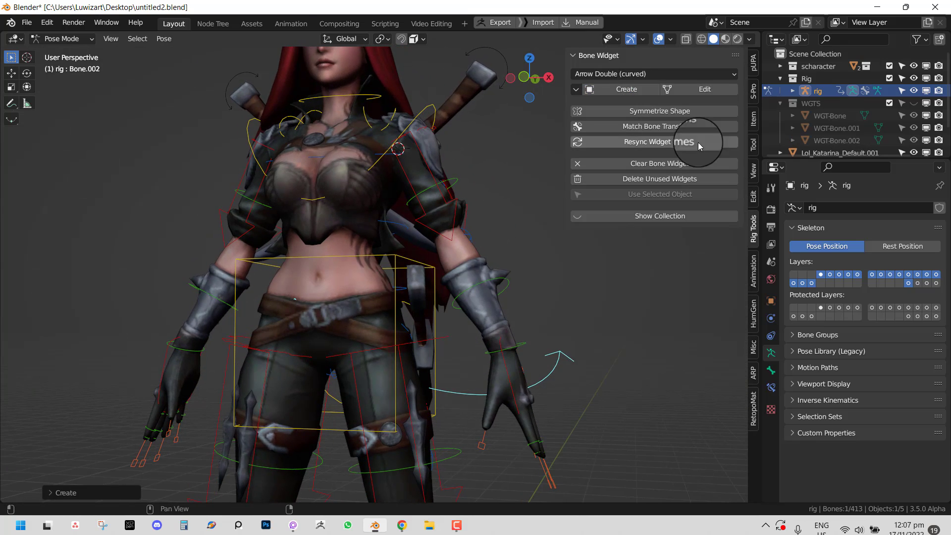
left_click(703, 89)
key("r")
key("r")
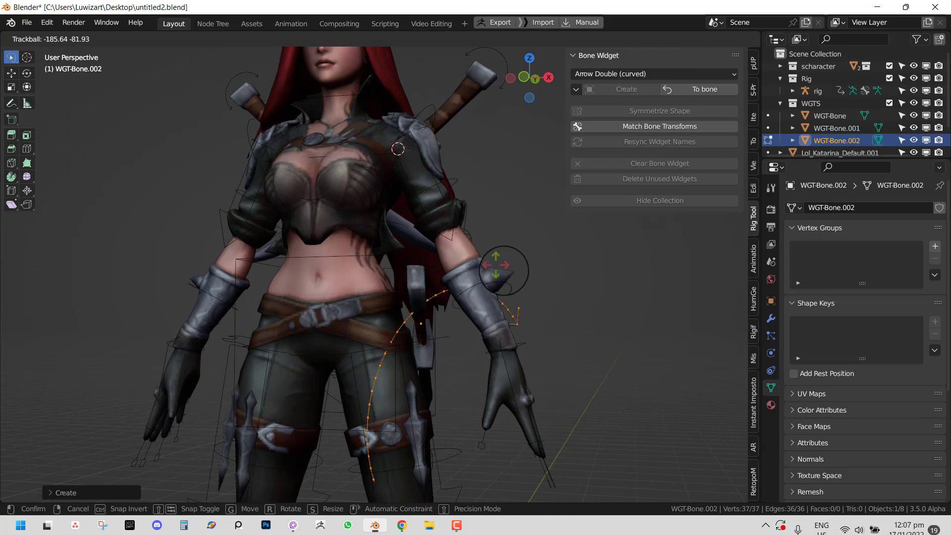
left_click(518, 313)
key("s")
left_click(492, 357)
- Position the dagger widget beside the waist, rotate it upright, and apply it to Bone.002
middle_click_drag(492, 356, 390, 354)
key("g")
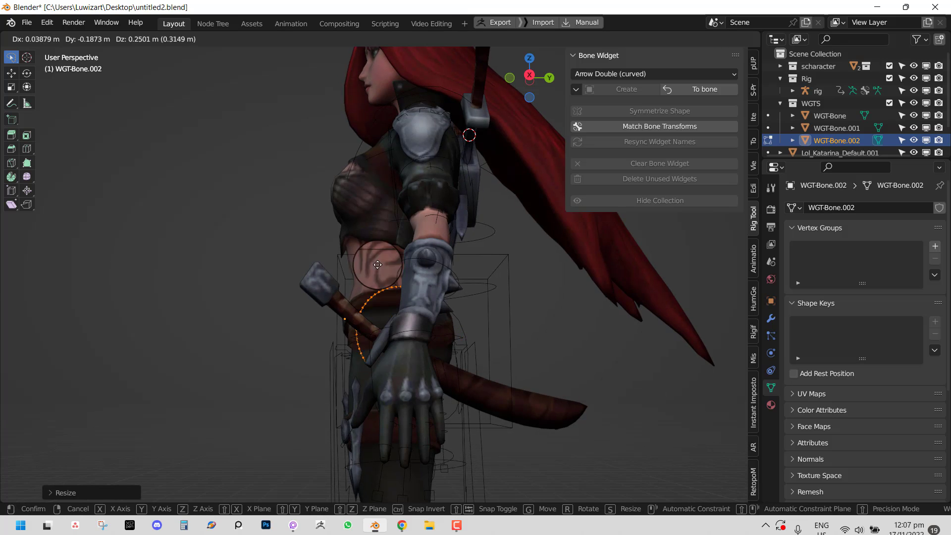
left_click(315, 224)
key("r")
key("r")
left_click(308, 294)
middle_click_drag(343, 308, 471, 308)
key("r")
key("r")
left_click(420, 294)
key("r")
left_click(499, 342)
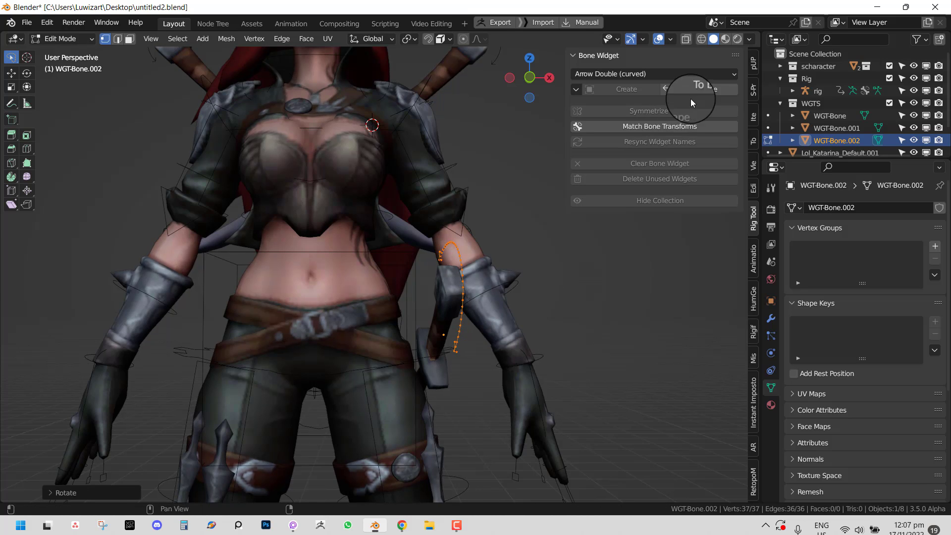
left_click(698, 90)
middle_click_drag(525, 246, 470, 360)
key("g")
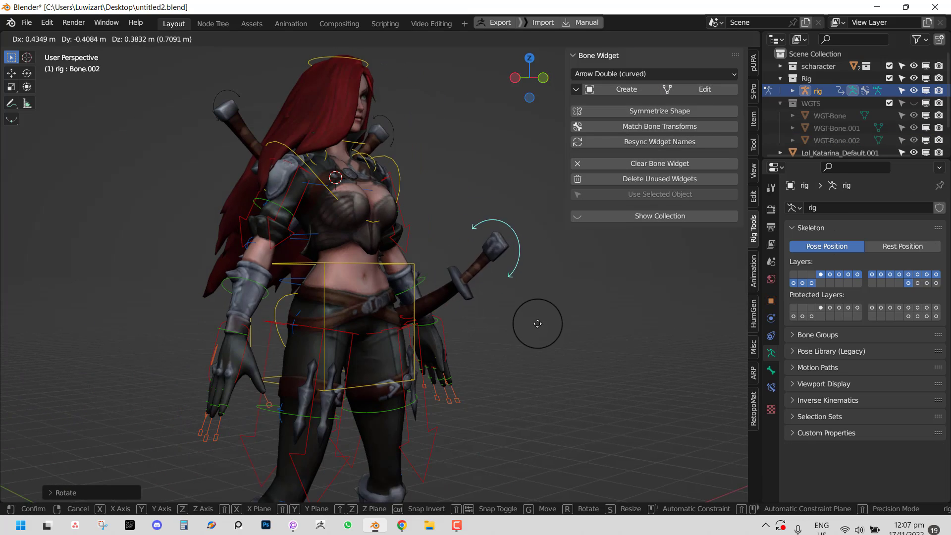
right_click(537, 322)
middle_click_drag(485, 303, 526, 298)
scroll(520, 293, "up", 1)
middle_click_drag(432, 228, 436, 317, "shift")
middle_click_drag(422, 287, 332, 238)
right_click(241, 180)
key("g")
right_click(270, 201)
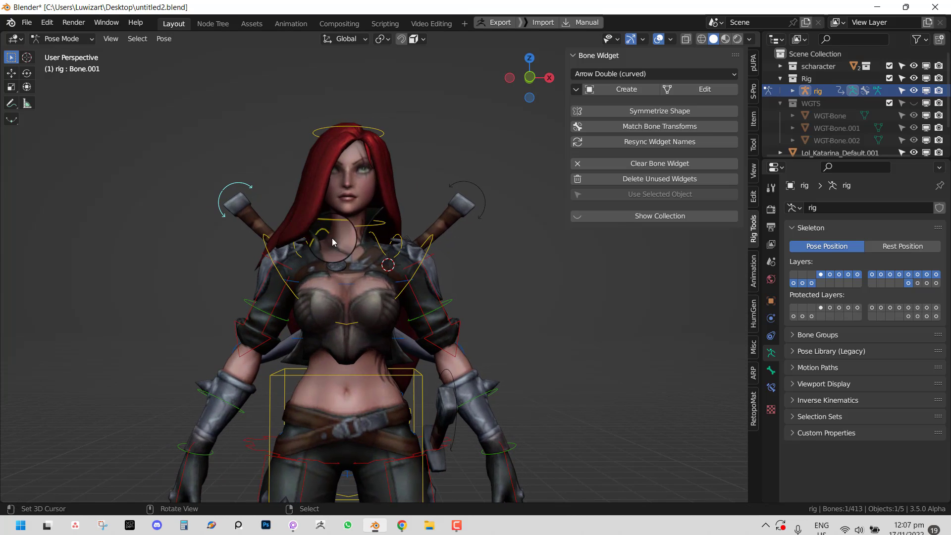
right_click(419, 272)
key("r")
right_click(448, 254)
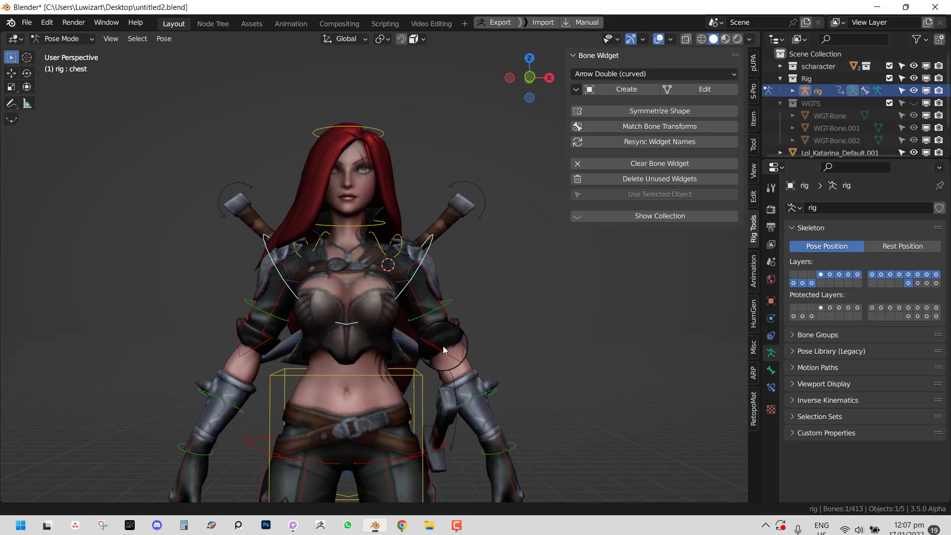
middle_click_drag(443, 364, 440, 282, "shift")
right_click(418, 291)
key("g")
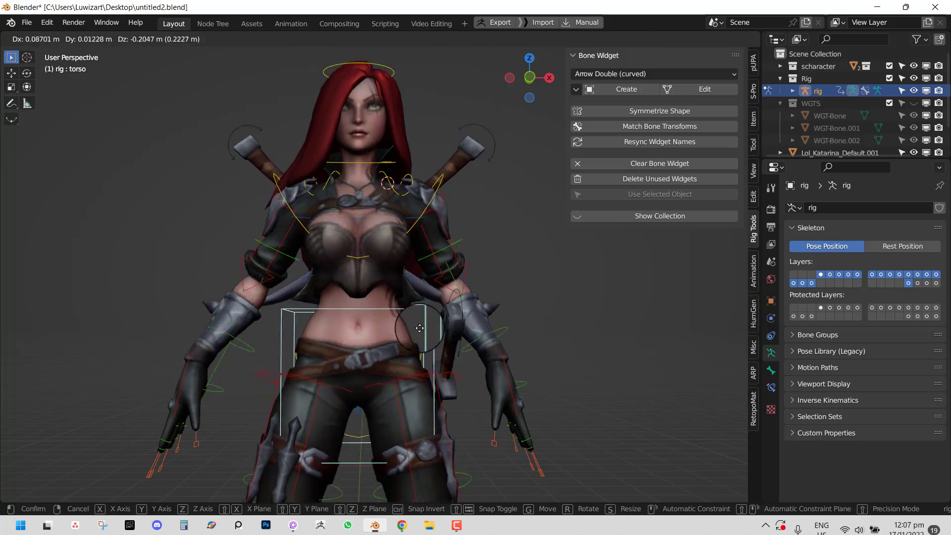
right_click(403, 295)
scroll(421, 336, "down", 3)
middle_click_drag(459, 374, 388, 189)
key("g")
right_click(395, 342)
right_click(389, 397)
key("g")
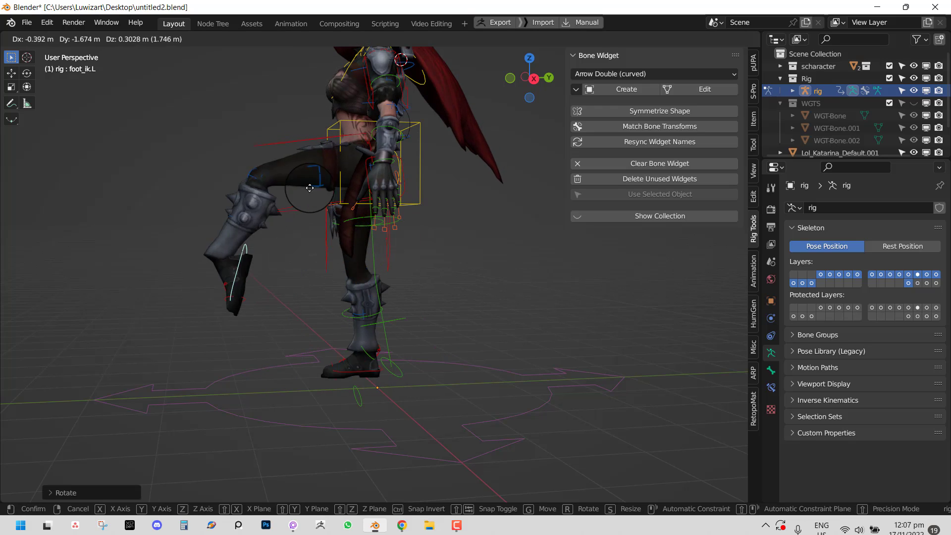
left_click(317, 165)
key("r")
left_click(276, 281)
key("g")
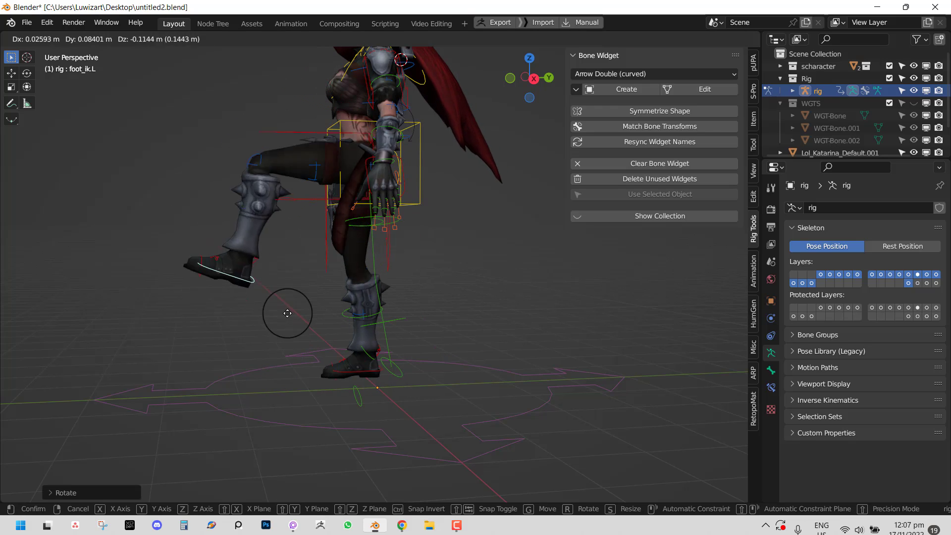
left_click(506, 322)
key("r")
left_click(459, 215)
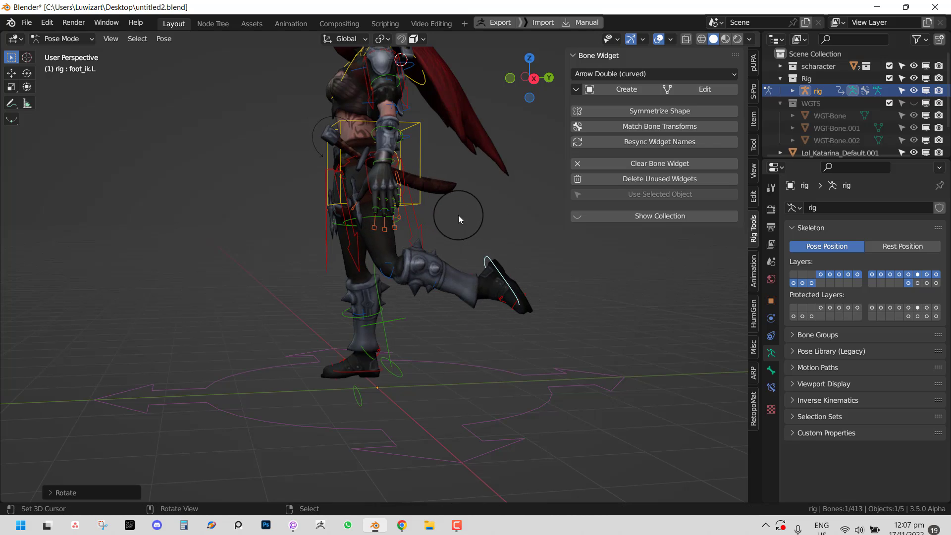
right_click(314, 148)
key("g")
left_click(211, 171)
middle_click_drag(212, 171, 400, 209)
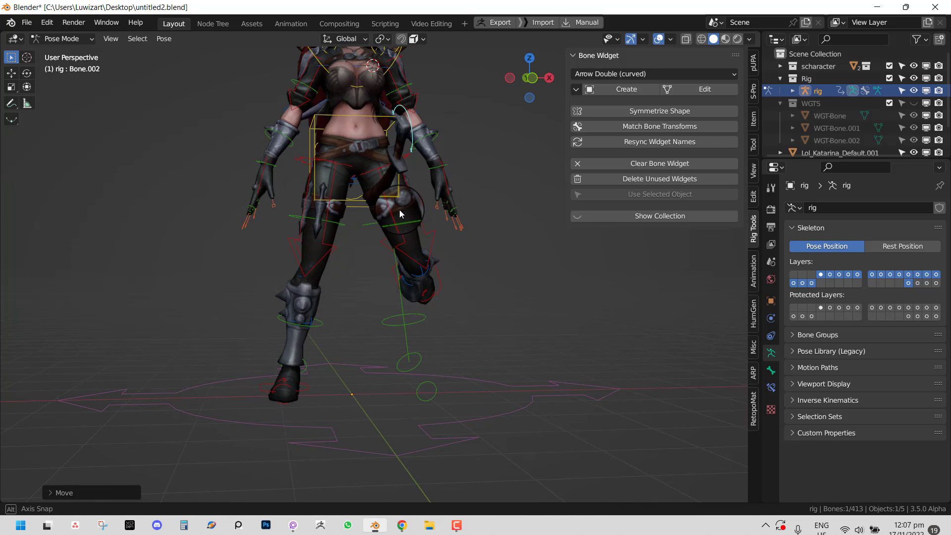
key("g")
left_click(468, 210)
key("a")
key("alt+r")
key("alt+g")
middle_click_drag(473, 212, 504, 249)
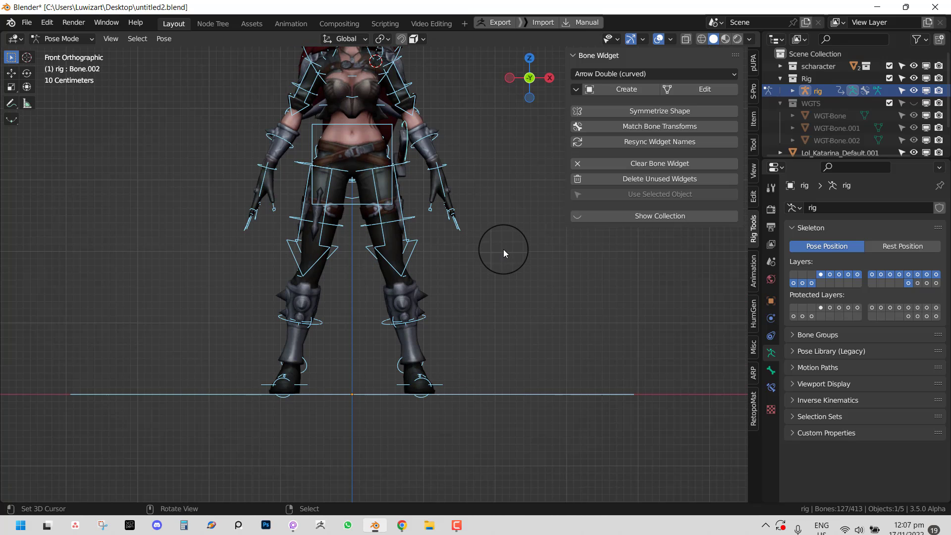
- Show the rigging add-on panels with face options expanded, then test-rotate the neck and cancel
left_click(747, 64)
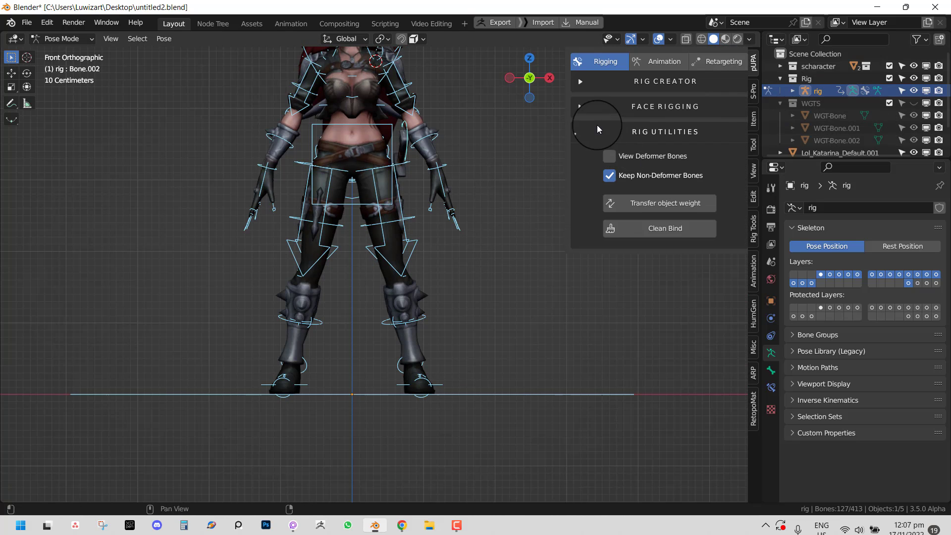
left_click(582, 113)
middle_click_drag(391, 156, 403, 268, "shift")
scroll(404, 268, "up", 1)
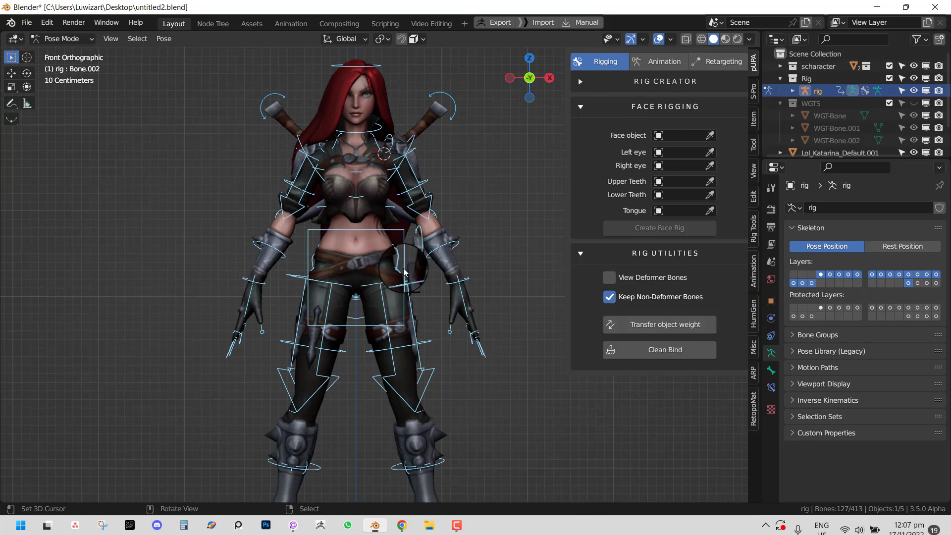
left_click(381, 127)
key("r")
right_click(400, 123)
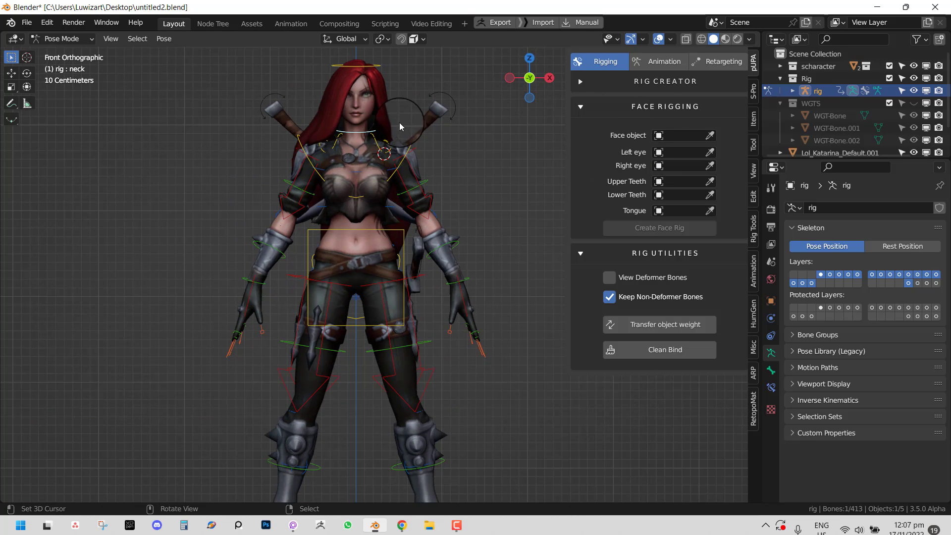
- Test-tilt the head and cancel, select the neck bone, and open the Animation library
middle_click_drag(407, 153, 425, 218, "shift")
scroll(429, 147, "up", 1)
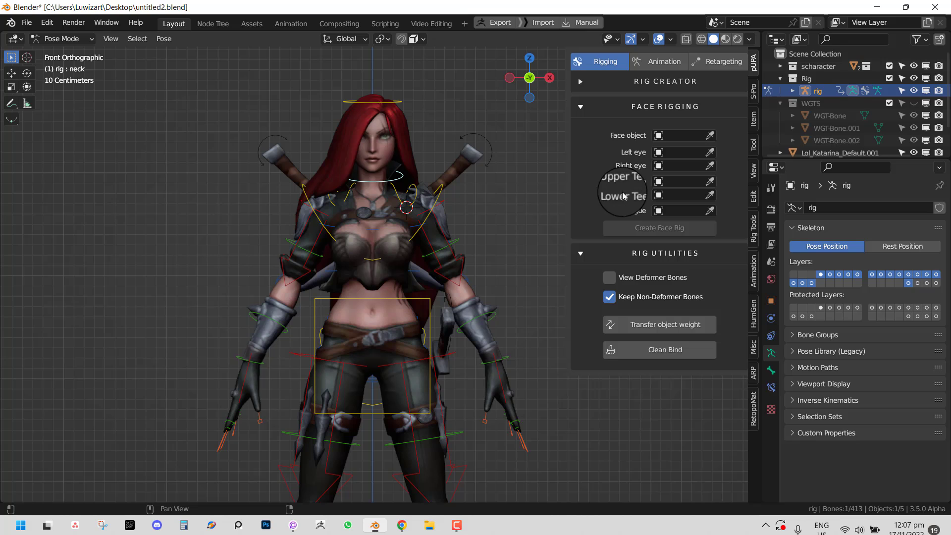
left_click(385, 103)
key("r")
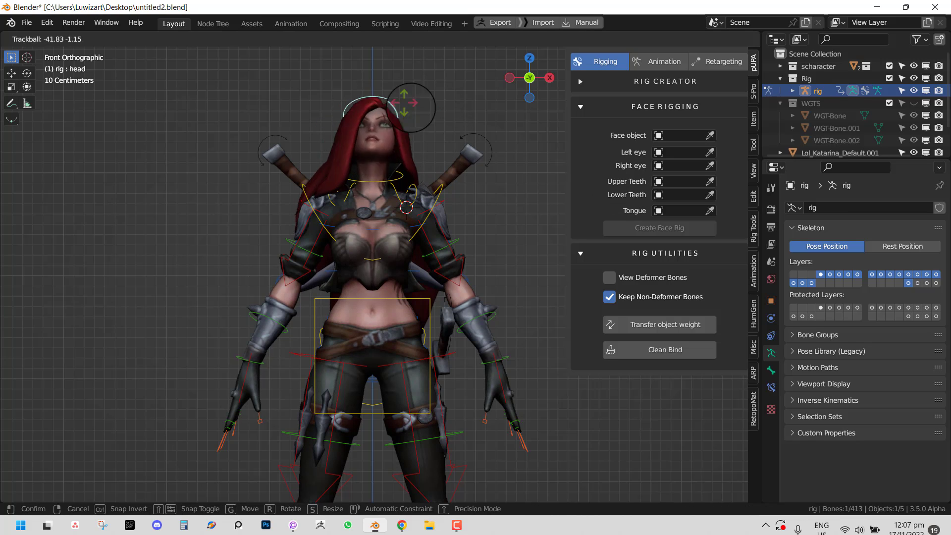
right_click(402, 168)
left_click(401, 182)
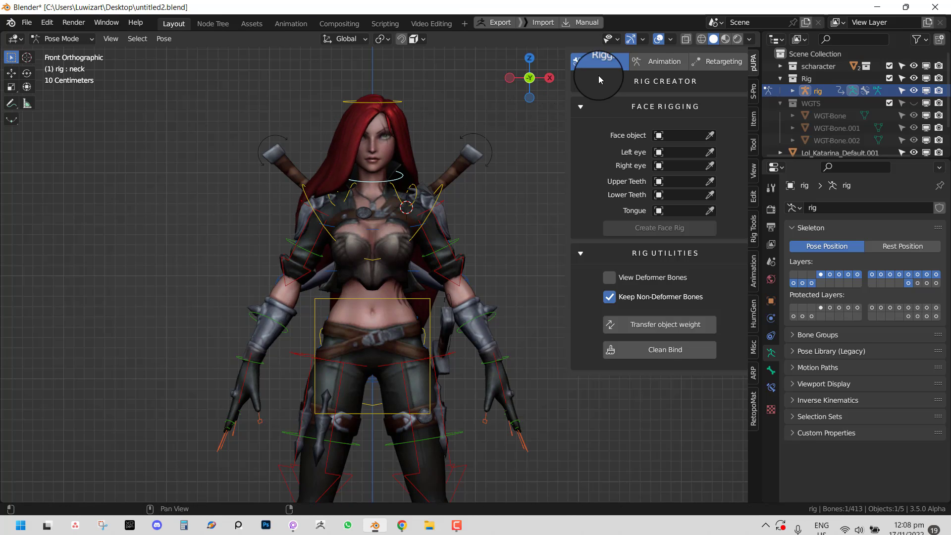
left_click(660, 61)
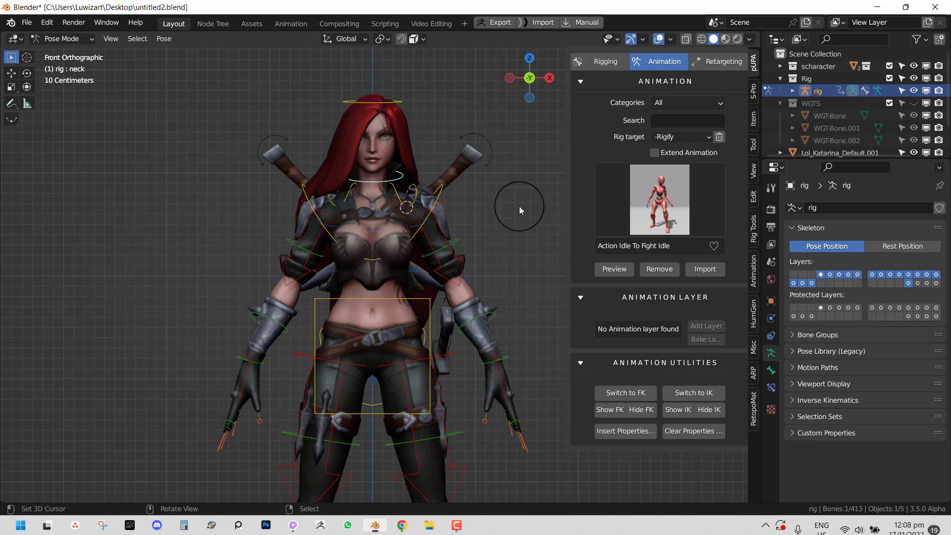
- Orbit around the character and select the sword handle control bone
middle_click_drag(442, 244, 380, 248)
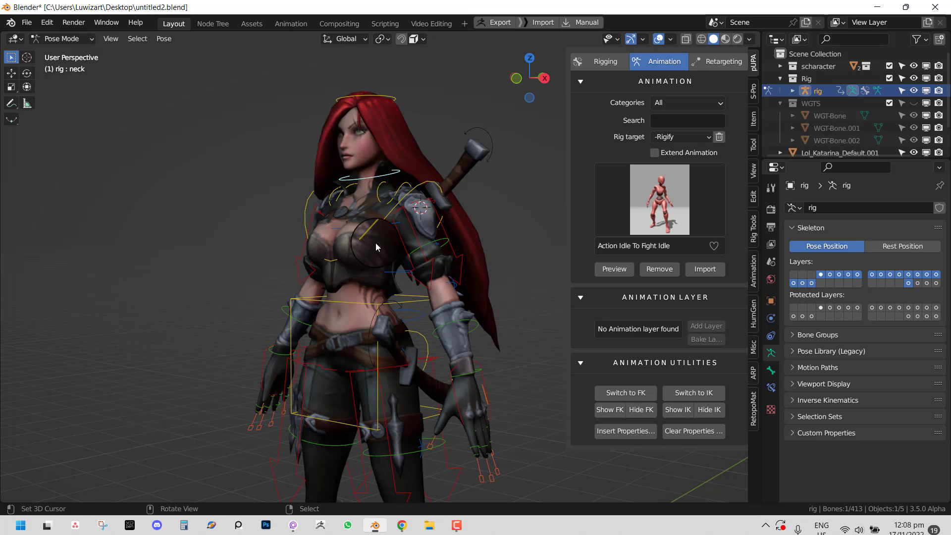
middle_click_drag(375, 243, 471, 191)
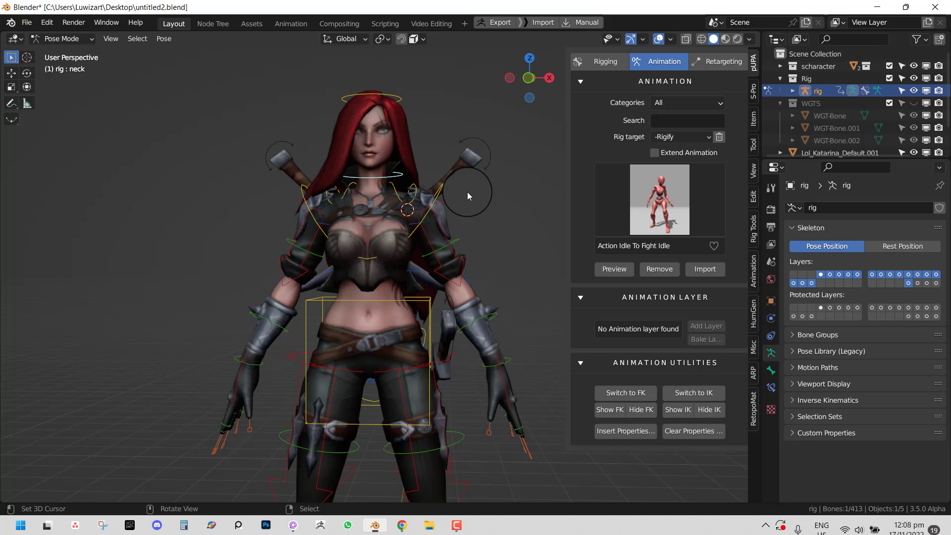
middle_click_drag(456, 197, 415, 198)
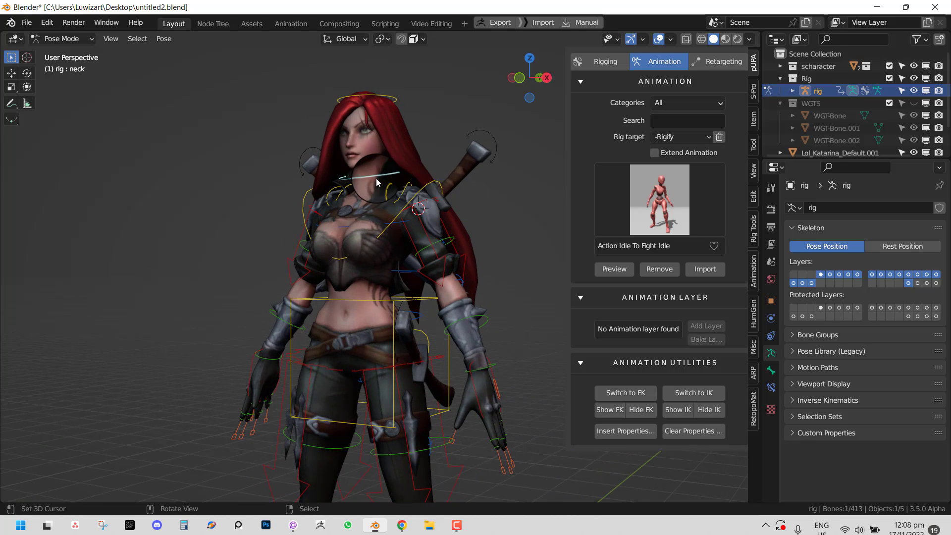
middle_click_drag(432, 212, 476, 153)
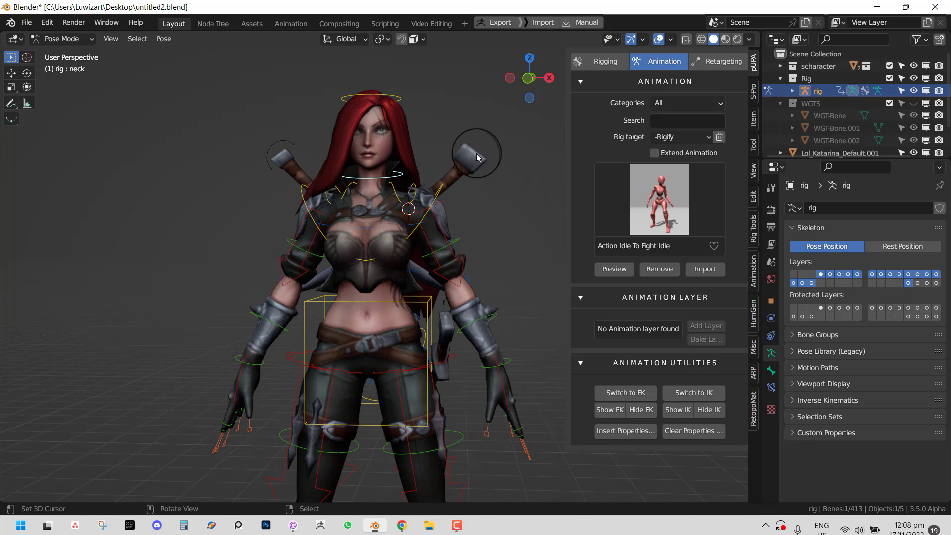
left_click(476, 153)
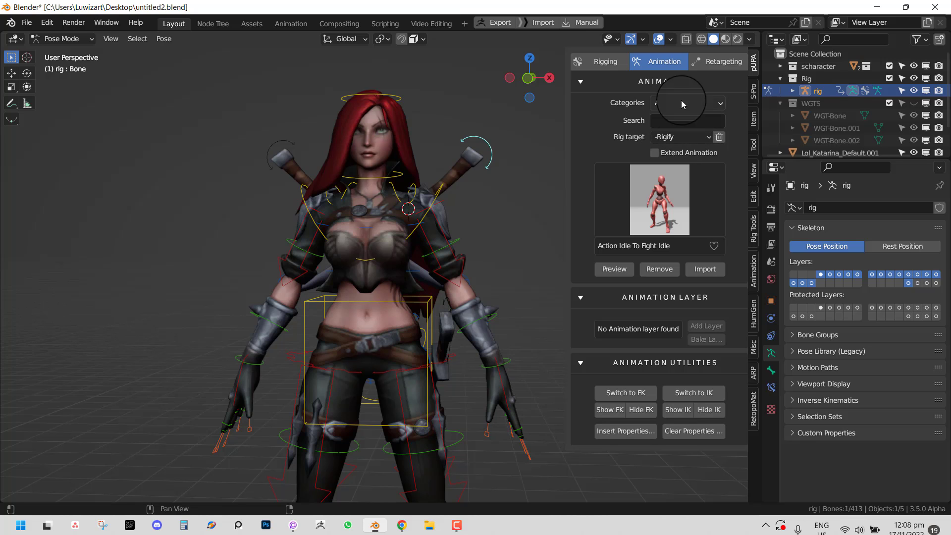
- Filter the animations by 'idle' and choose Action Idle To Fight Idle
left_click(679, 189)
left_click(668, 120)
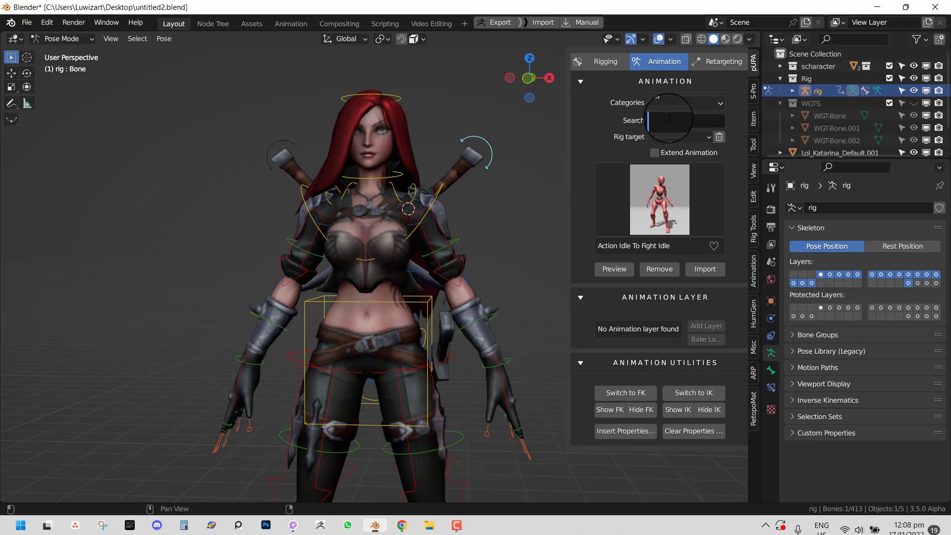
type("idle")
key("Return")
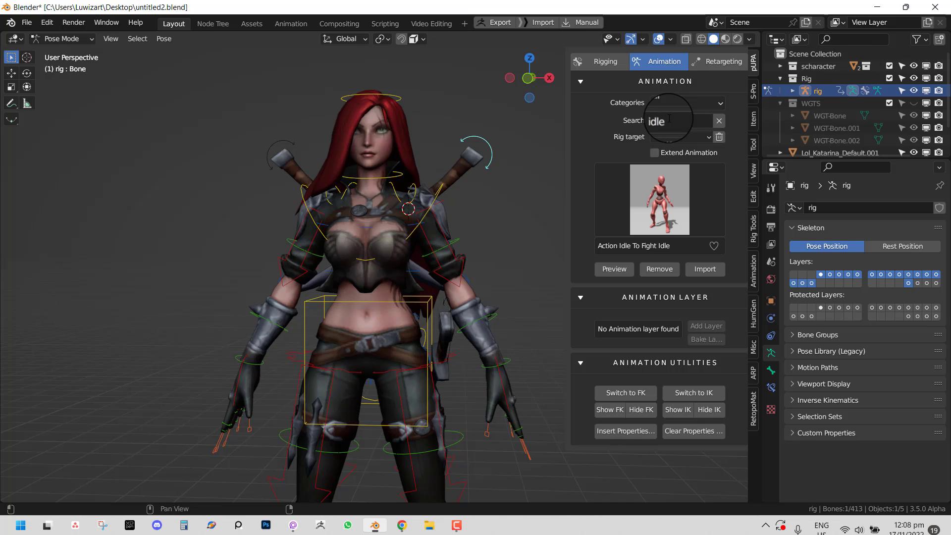
left_click(677, 220)
left_click(378, 278)
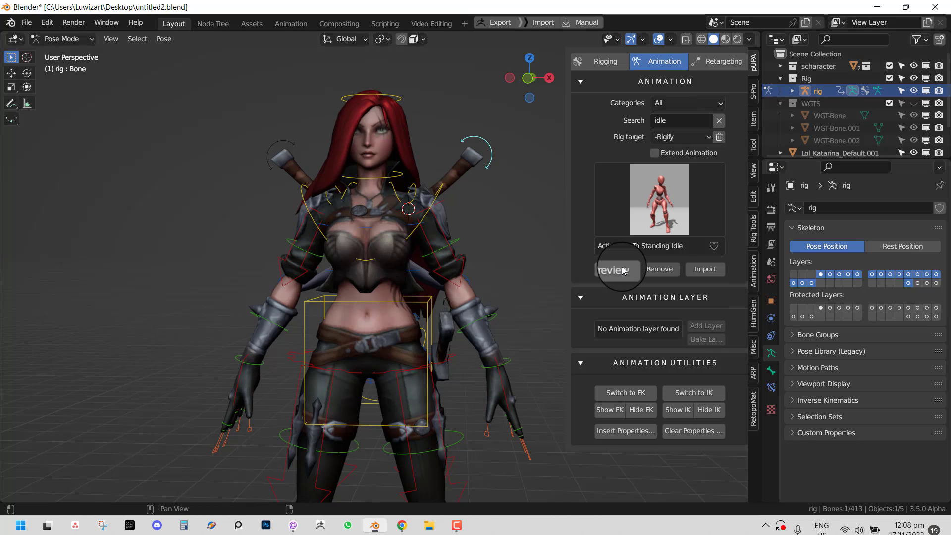
left_click(642, 203)
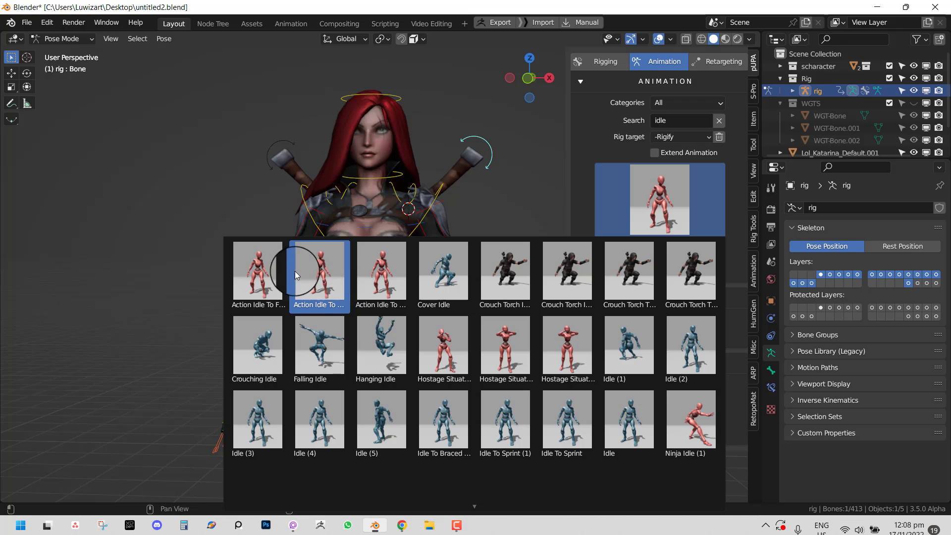
left_click(277, 272)
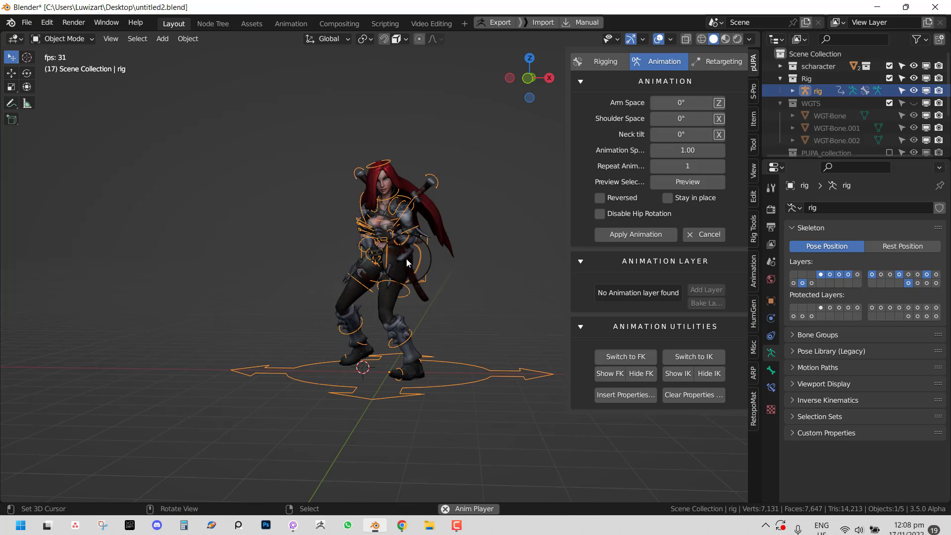
- Toggle the viewport overlays off and on while orbiting to watch the fight-idle preview
key("KP_1")
scroll(409, 261, "up", 3)
key("shift+alt+z")
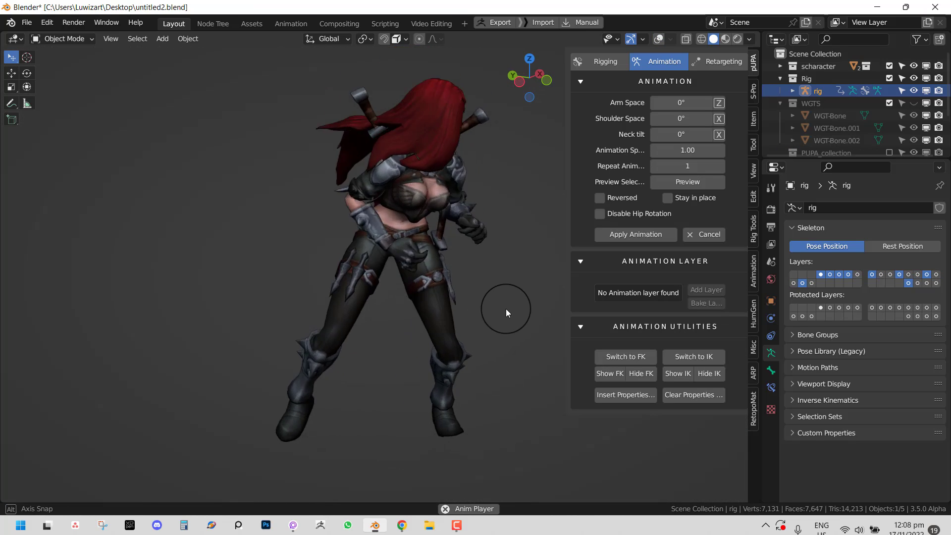
middle_click_drag(499, 307, 320, 254)
key("shift+alt+z")
key("shift+alt+z")
middle_click_drag(342, 256, 284, 267)
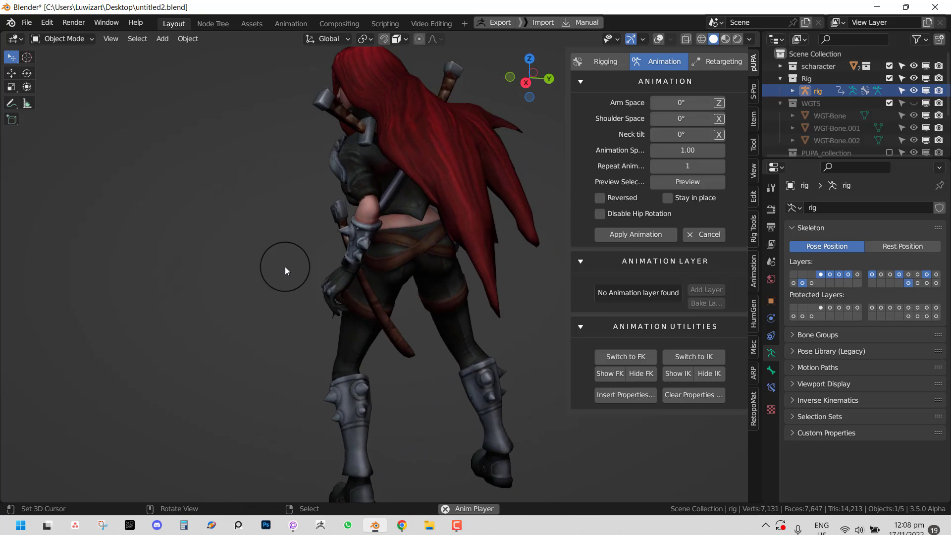
- Set Animation Speed to 0.40, stop playback, and cancel the preview
left_click(691, 151)
key("BackSpace")
type(".4")
key("Return")
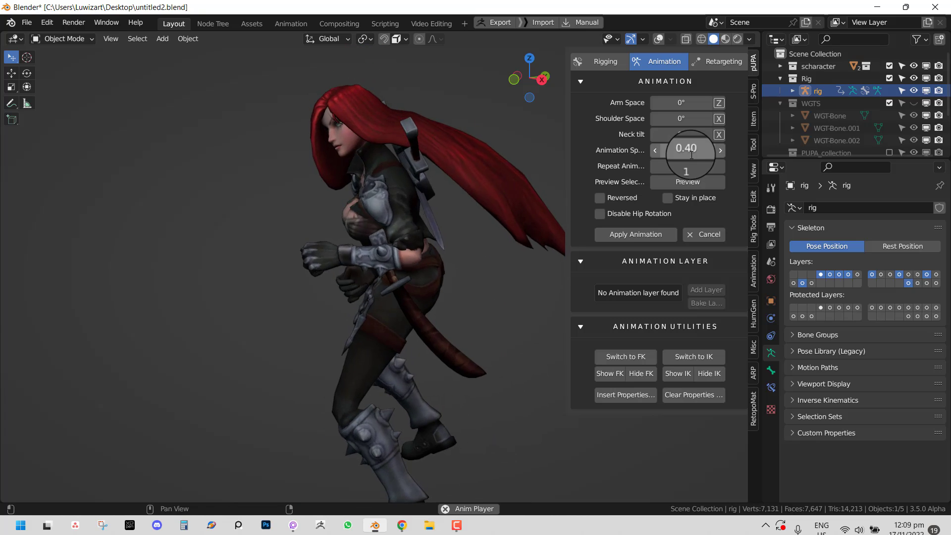
middle_click_drag(403, 263, 519, 268)
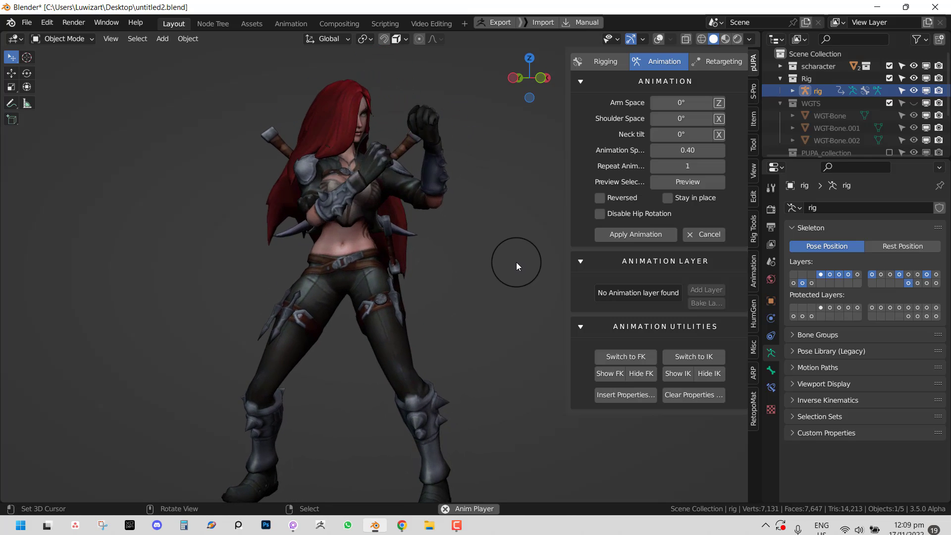
key("shift+space")
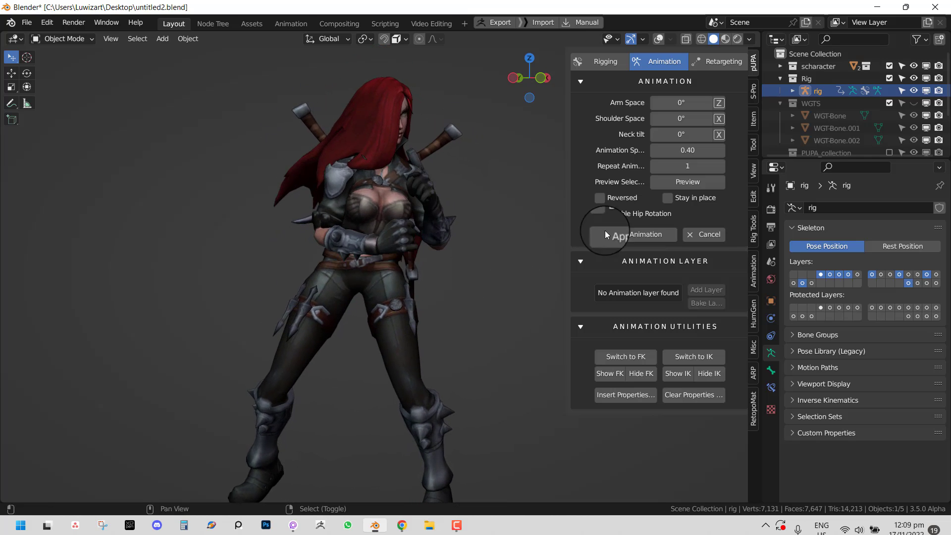
left_click(720, 235)
middle_click_drag(490, 246, 433, 256)
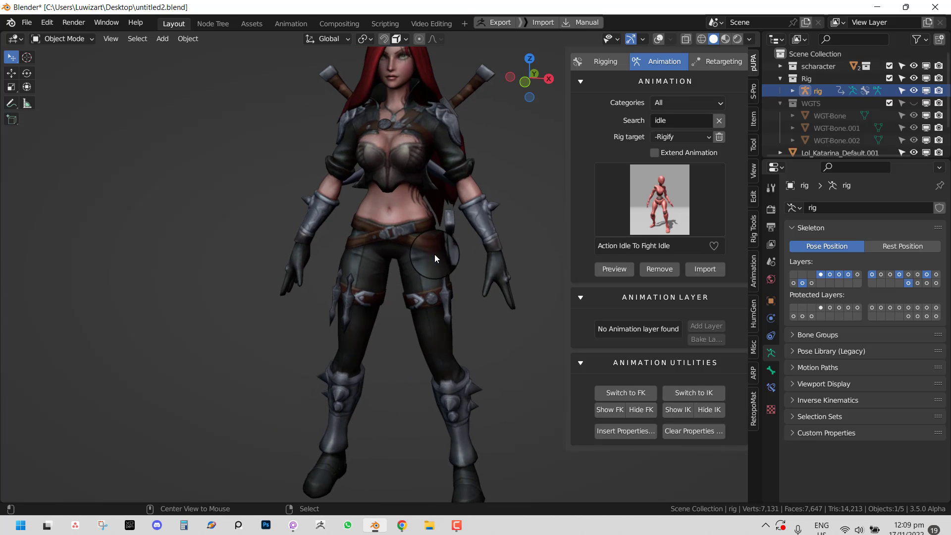
- Turn the viewport overlays back on and switch to front orthographic view
key("alt+shift+z")
middle_click_drag(471, 212, 477, 243)
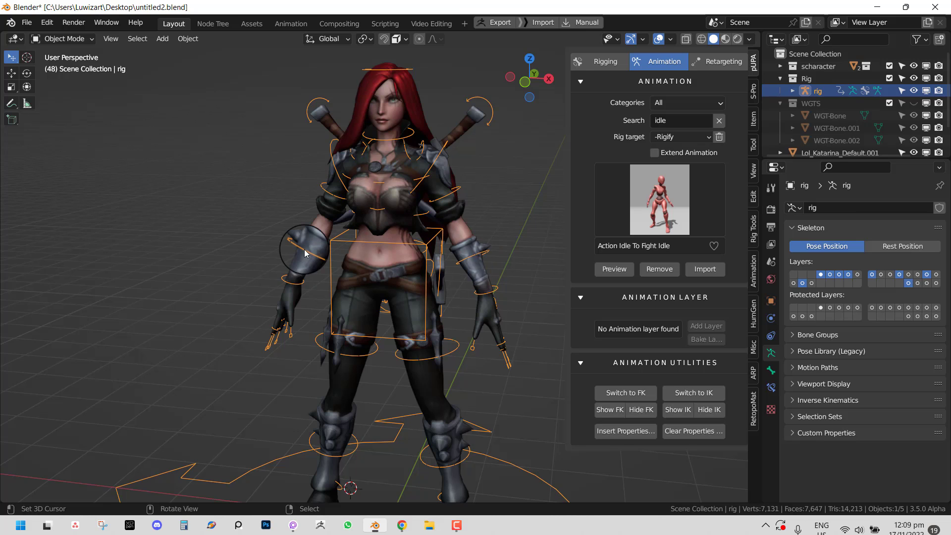
key("KP_1")
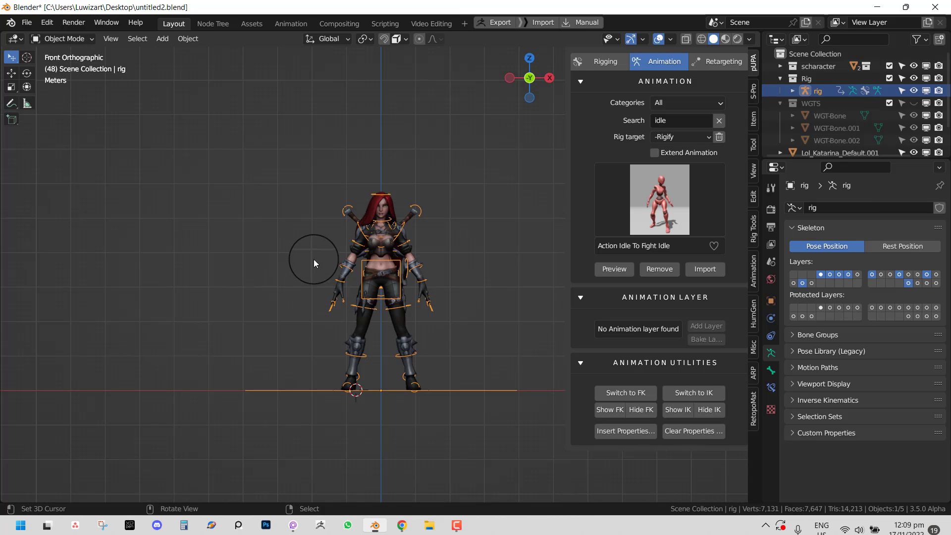
- Annotate a stick figure beside the character with an arrow pointing at a lined sheet
left_click(80, 174)
left_click_drag(80, 175, 89, 316)
mouse_move(68, 171)
left_mouse_down()
mouse_move(98, 192)
mouse_move(65, 176)
left_mouse_up()
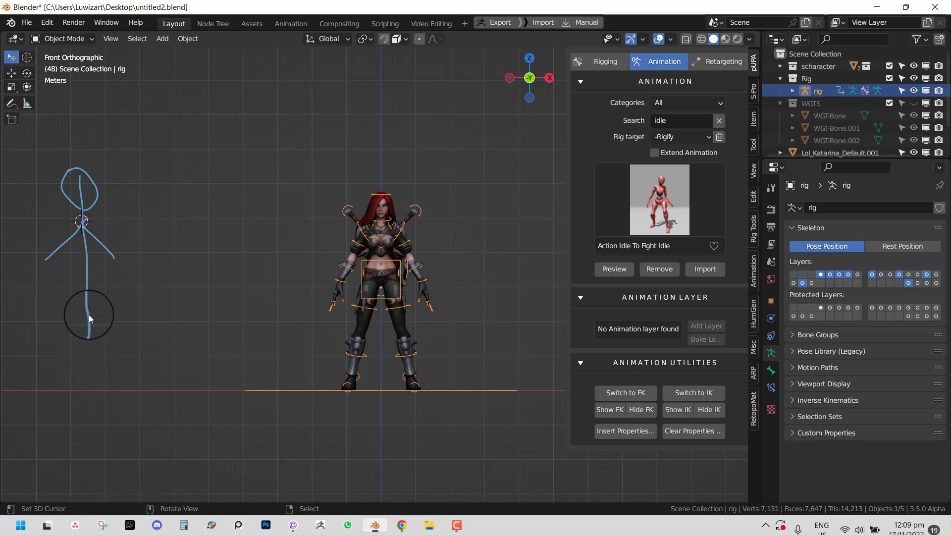
middle_click_drag(175, 298, 214, 322, "shift")
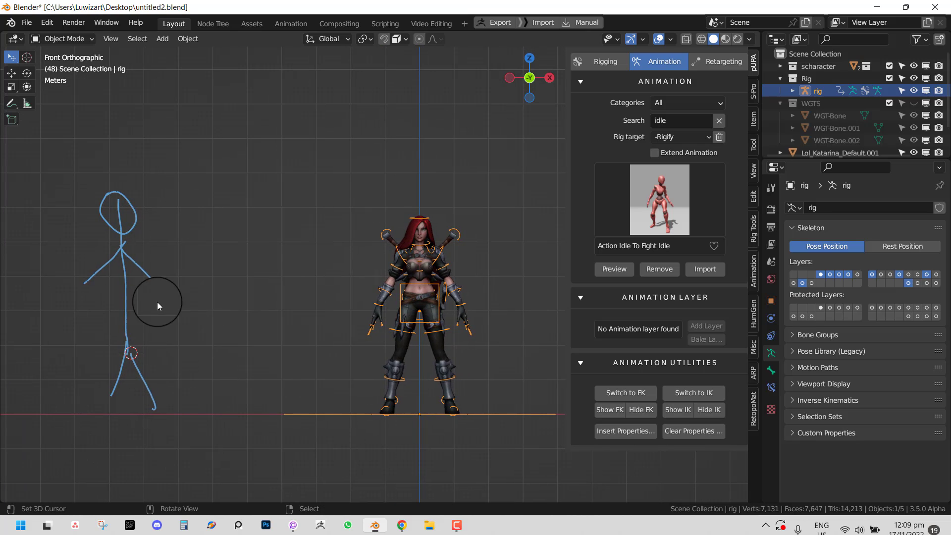
left_click_drag(125, 289, 221, 305)
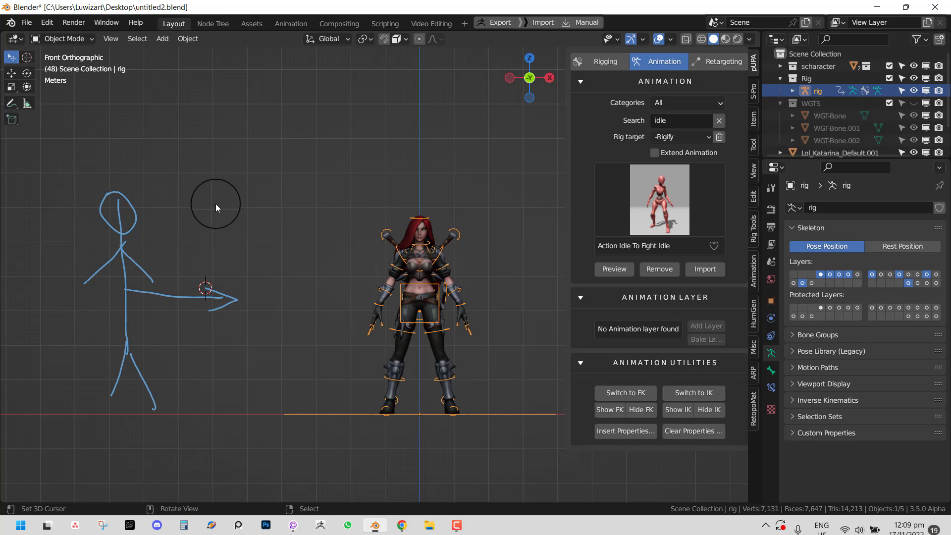
mouse_move(215, 203)
left_mouse_down()
mouse_move(272, 212)
mouse_move(276, 350)
mouse_move(238, 357)
mouse_move(217, 203)
mouse_move(242, 220)
left_mouse_up()
mouse_move(238, 225)
left_mouse_down()
mouse_move(272, 224)
mouse_move(256, 236)
mouse_move(269, 252)
left_mouse_up()
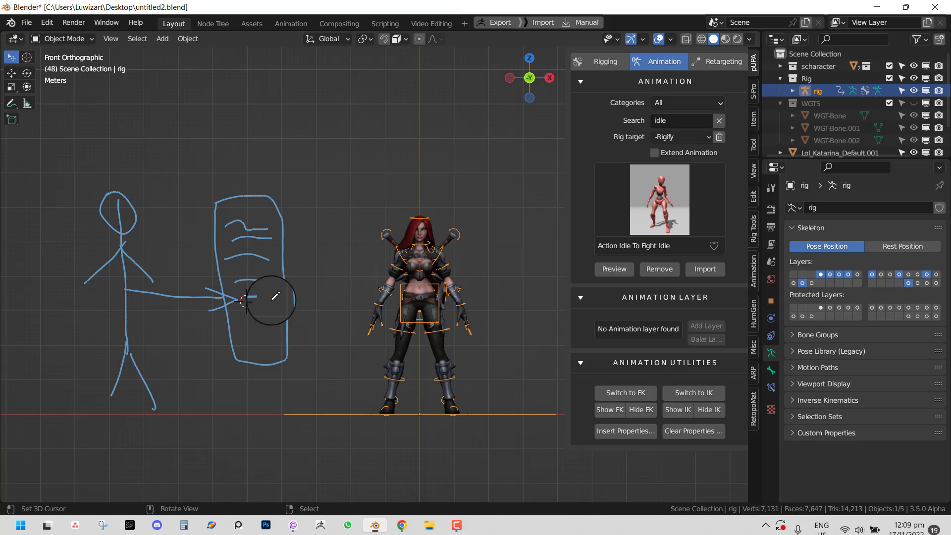
left_click_drag(254, 338, 278, 336)
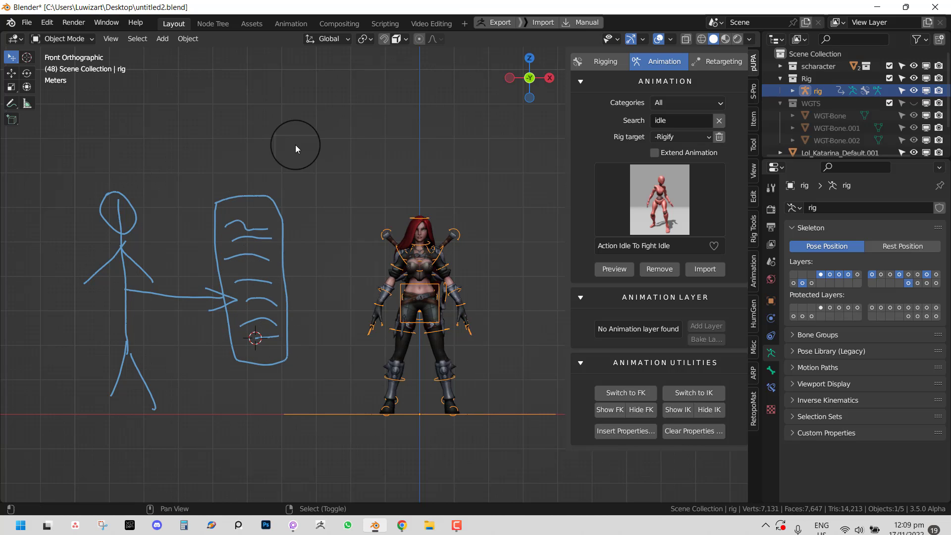
- Sketch a second figure above with a long arrow down to the sheet, ending in front view
middle_click_drag(295, 145, 290, 229, "shift")
left_click_drag(249, 265, 324, 124)
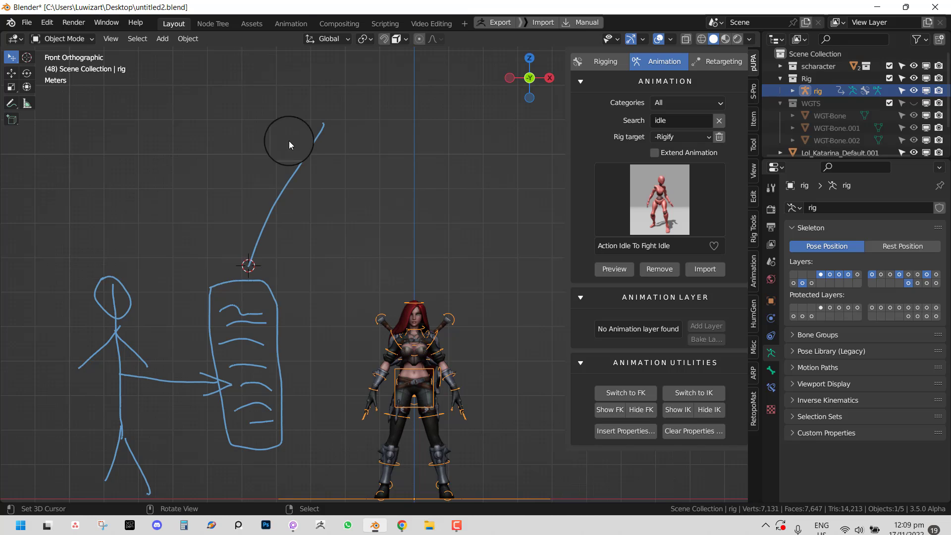
left_click_drag(251, 258, 301, 239)
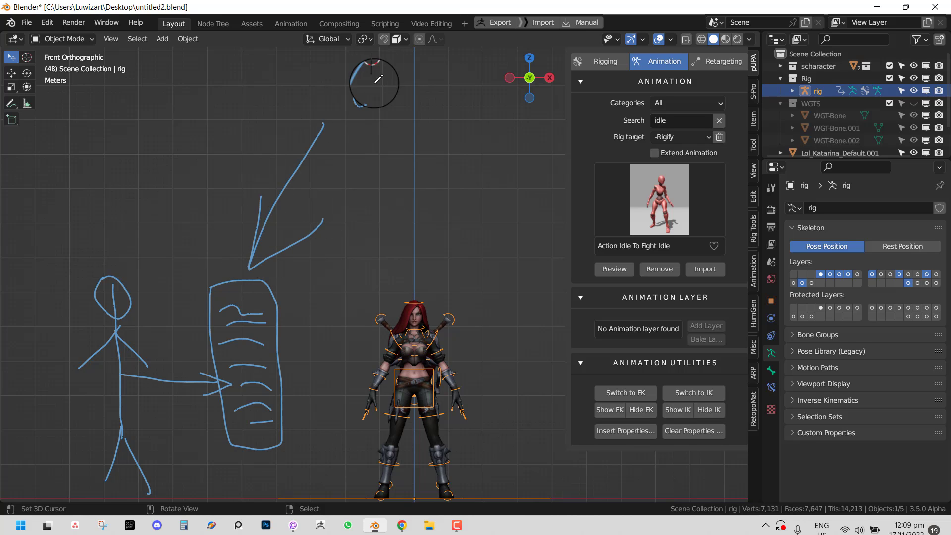
left_click_drag(378, 79, 374, 74)
left_click_drag(353, 123, 346, 150)
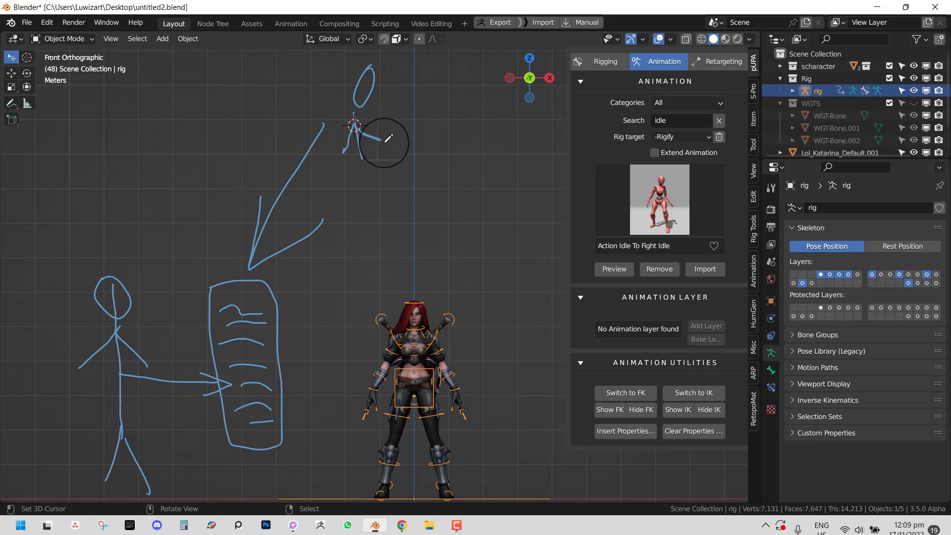
mouse_move(357, 84)
left_mouse_down()
mouse_move(391, 87)
mouse_move(363, 81)
left_mouse_up()
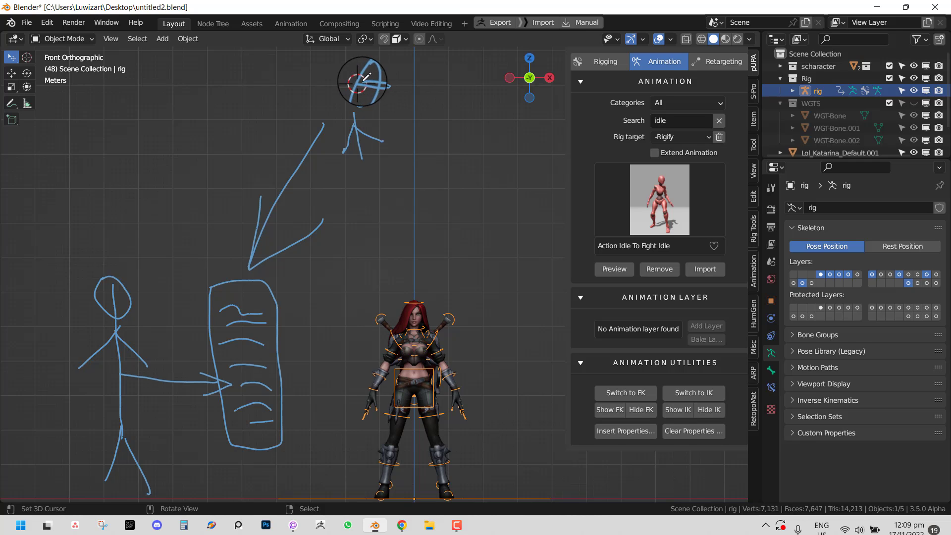
scroll(375, 154, "down", 1)
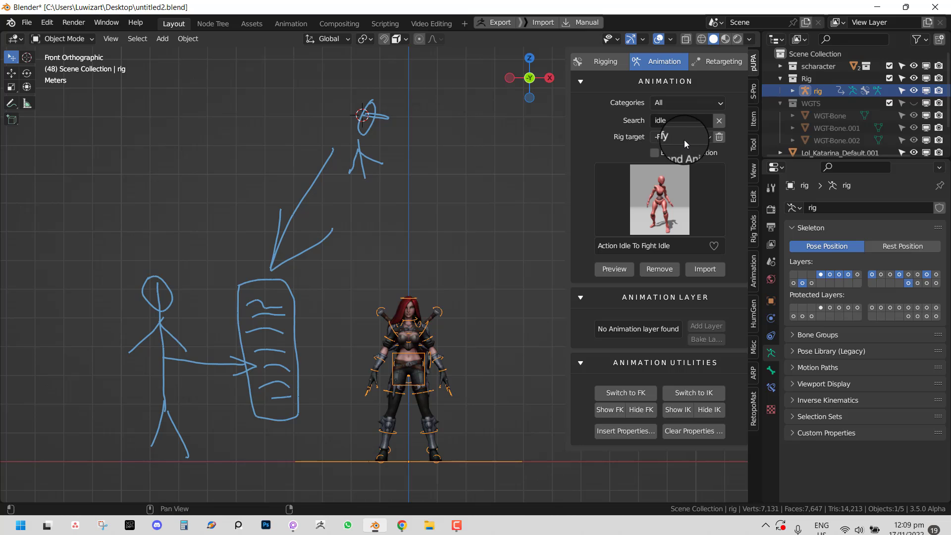
middle_click_drag(339, 173, 353, 201)
scroll(354, 201, "up", 1)
key("KP_1")
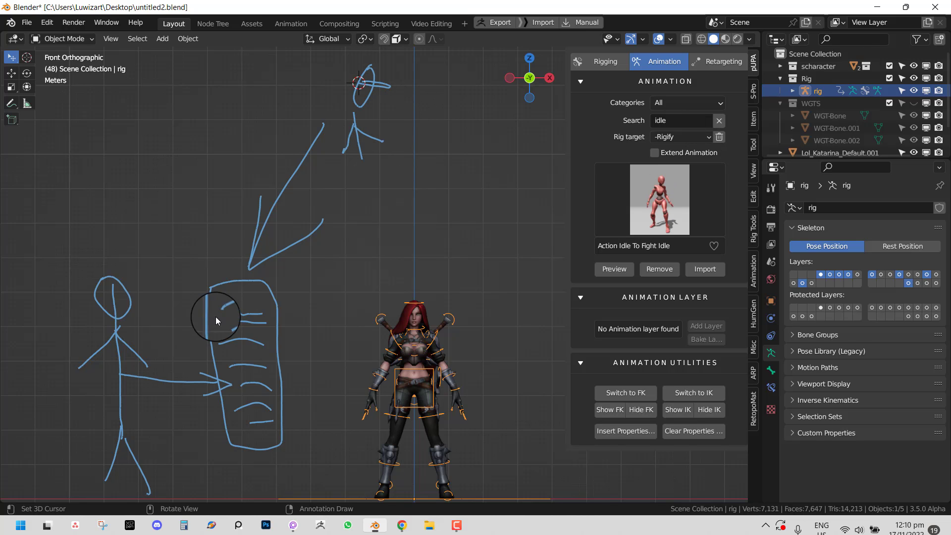
- Annotate an arrow from the sketch to the character and write an R above the stick figure
scroll(216, 318, "down", 1)
middle_click_drag(236, 305, 309, 276, "shift")
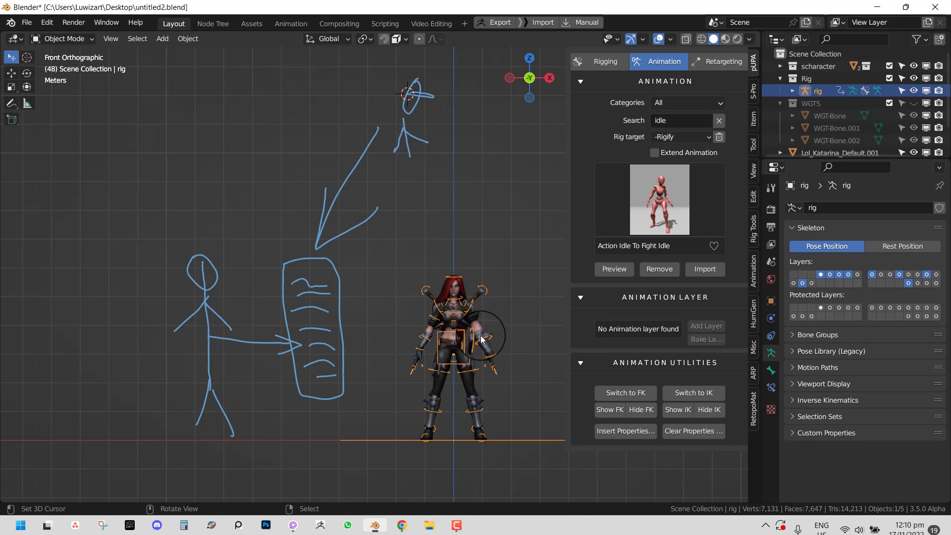
scroll(477, 312, "up", 2)
scroll(481, 329, "down", 2)
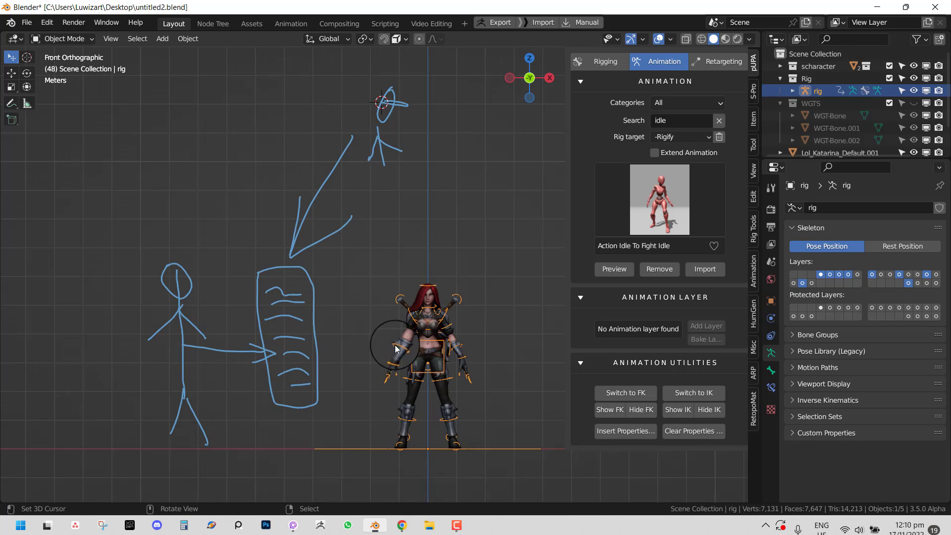
mouse_move(279, 336)
left_mouse_down()
mouse_move(365, 331)
mouse_move(355, 349)
left_mouse_up()
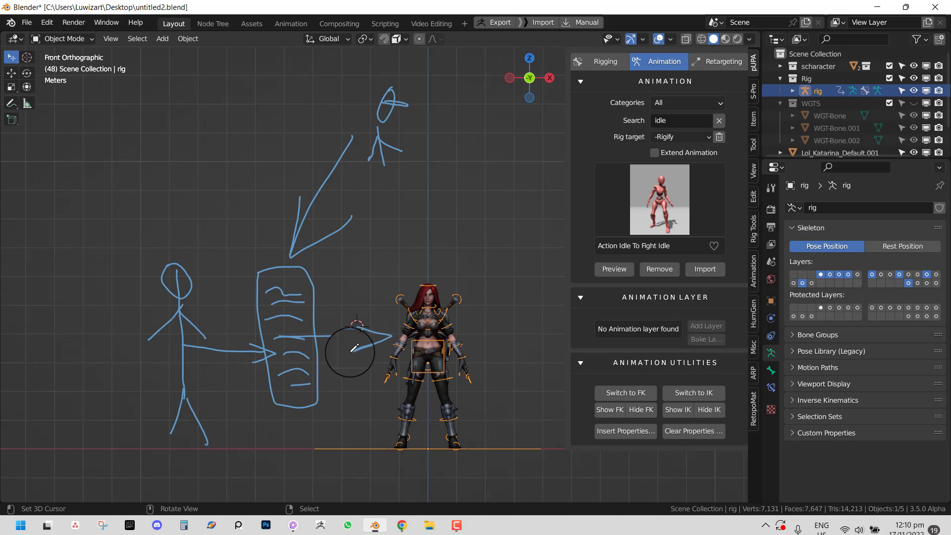
middle_click_drag(288, 361, 352, 334, "shift")
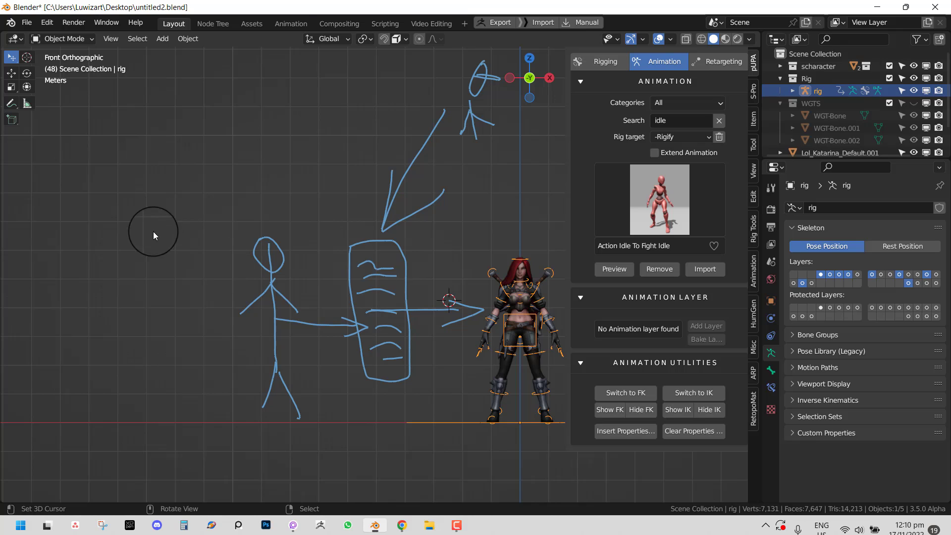
left_click_drag(128, 213, 161, 260)
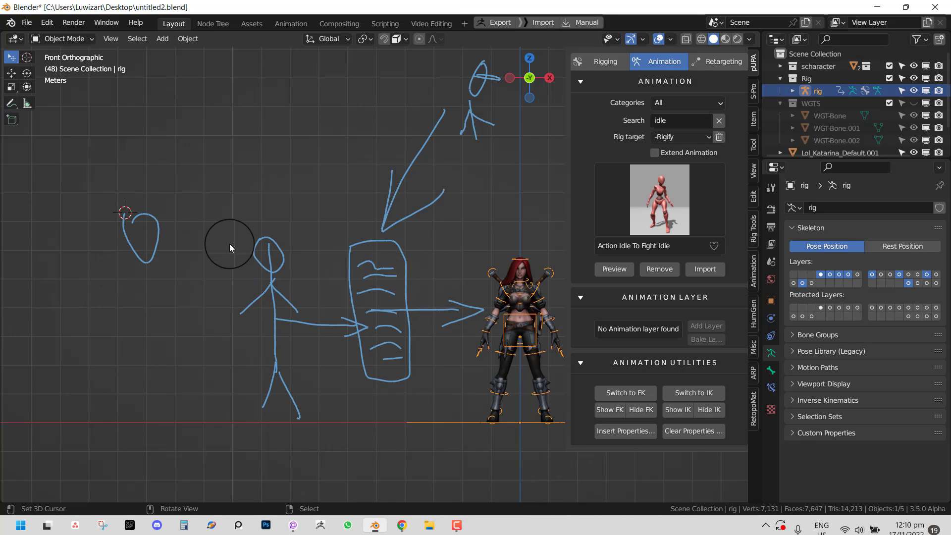
key("ctrl+z")
mouse_move(256, 186)
left_mouse_down()
mouse_move(255, 216)
mouse_move(267, 200)
mouse_move(285, 215)
left_mouse_up()
- Inspect the sketches in perspective, return to front view, and erase the small figure and big arrow
middle_click_drag(381, 304, 414, 299)
middle_click_drag(405, 232, 435, 157)
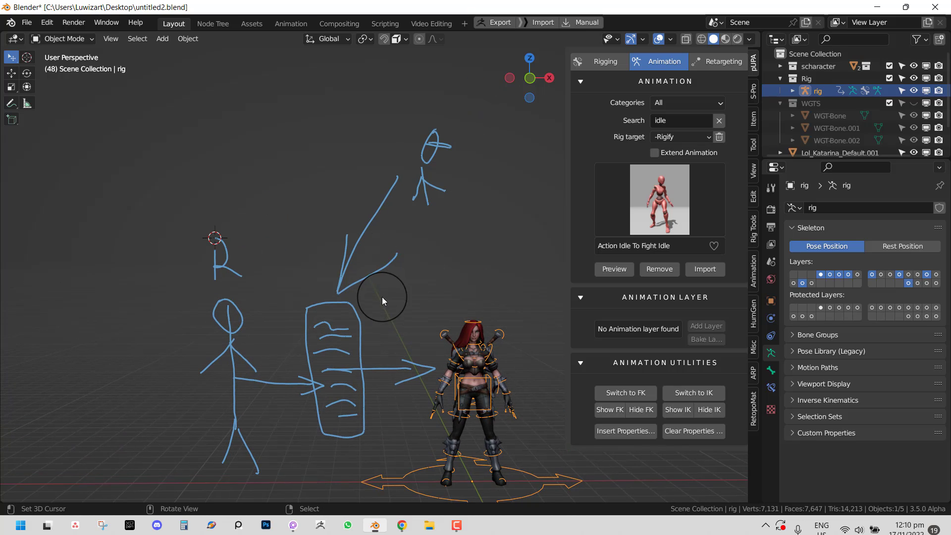
middle_click_drag(412, 360, 427, 320)
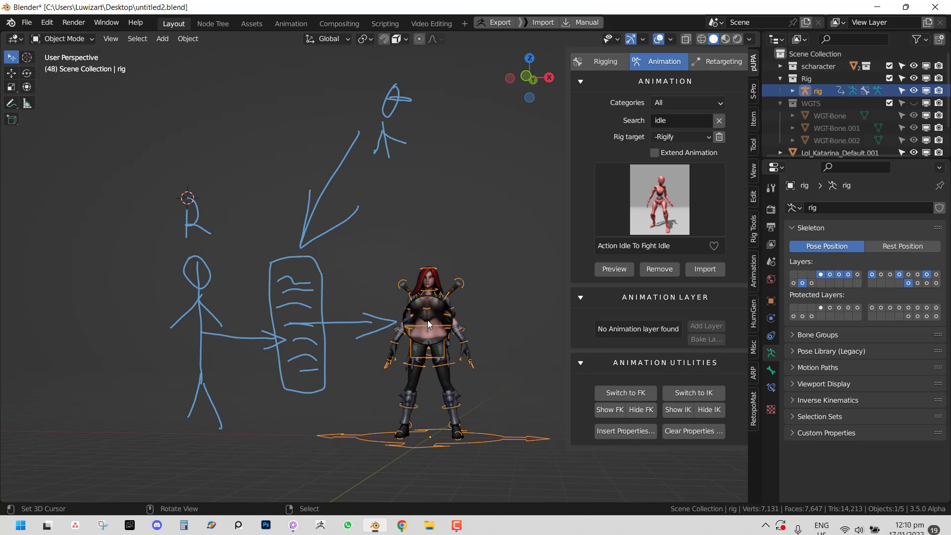
key("KP_1")
scroll(358, 130, "down", 2)
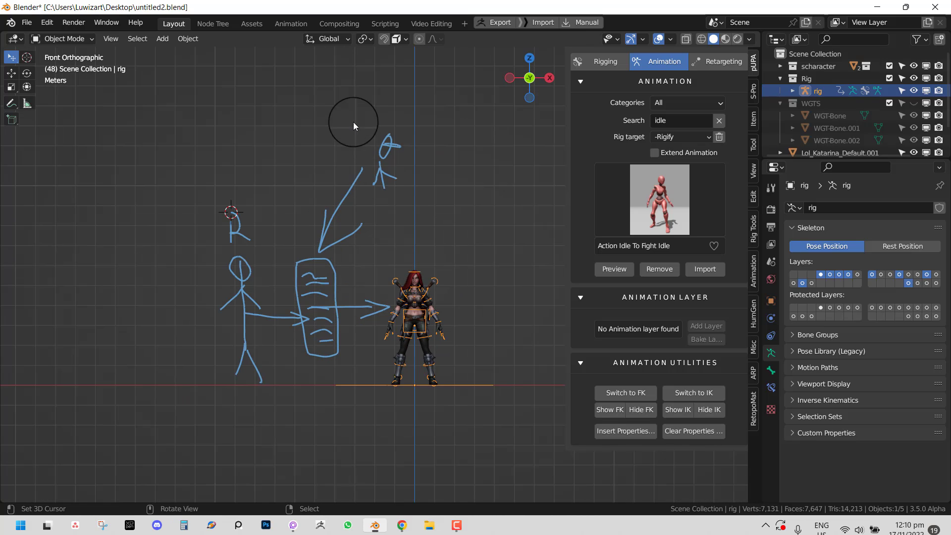
mouse_move(353, 122)
right_mouse_down()
mouse_move(382, 149)
mouse_move(330, 223)
right_mouse_up()
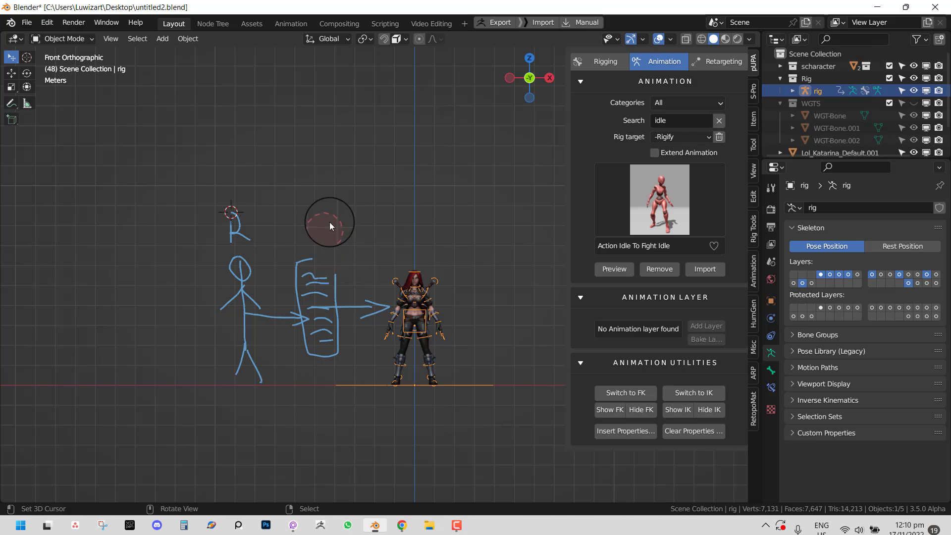
- Delete all annotation drawings at once and recenter the character
key("q")
left_click(412, 173)
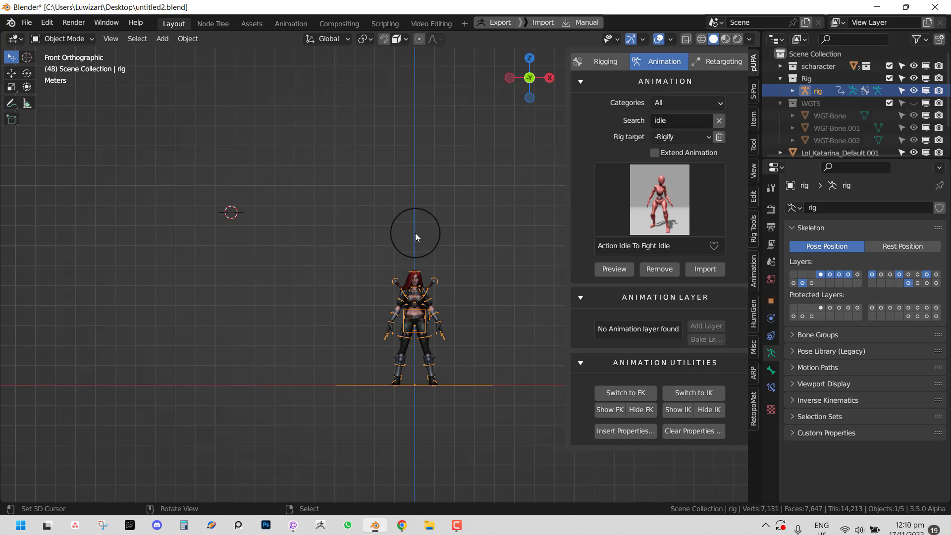
middle_click_drag(415, 233, 364, 216, "shift")
scroll(364, 216, "up", 3)
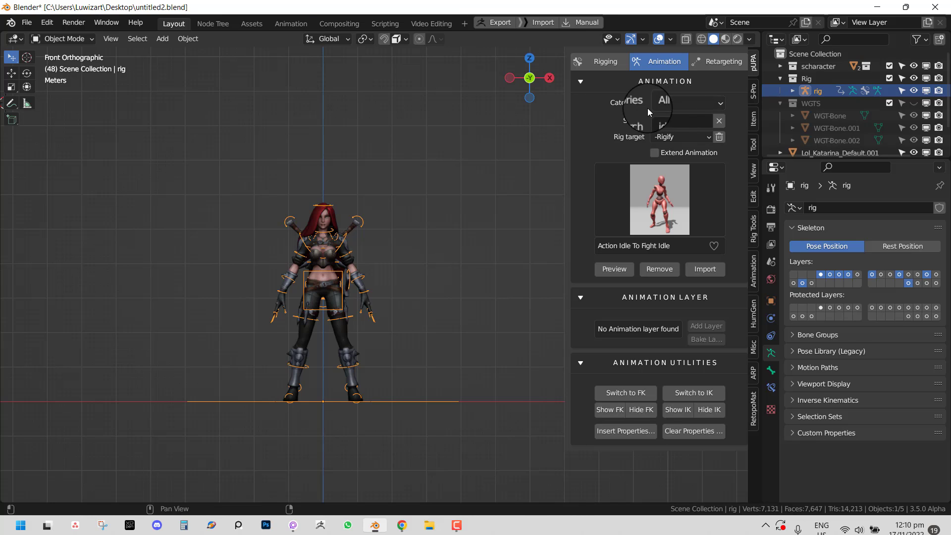
- Clear the animation library's idle search, keep Rig target at -Rigify, and widen the panel
left_click(691, 104)
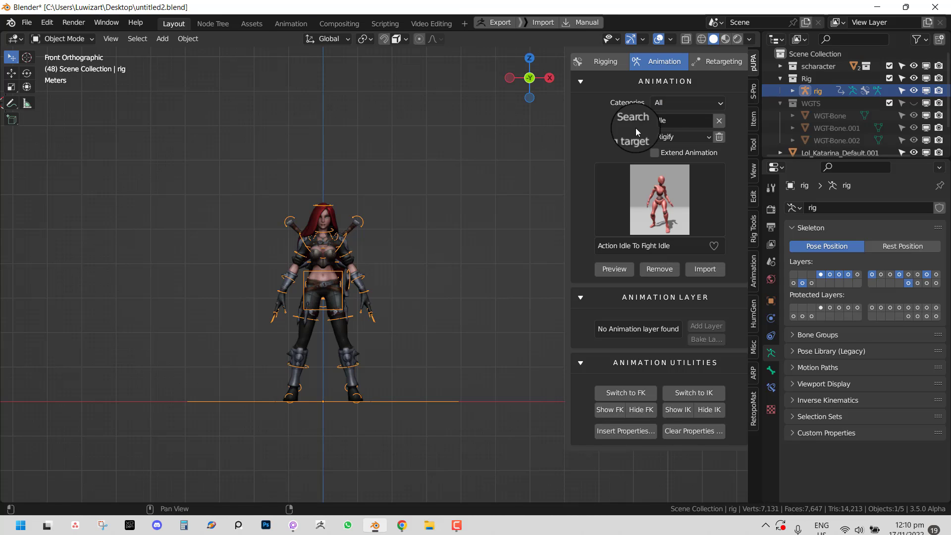
left_click(718, 120)
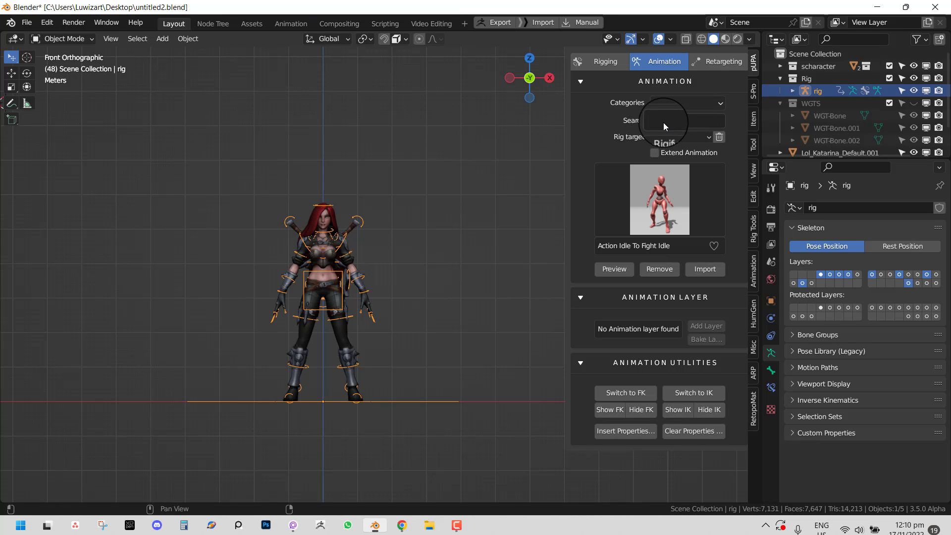
left_click(673, 138)
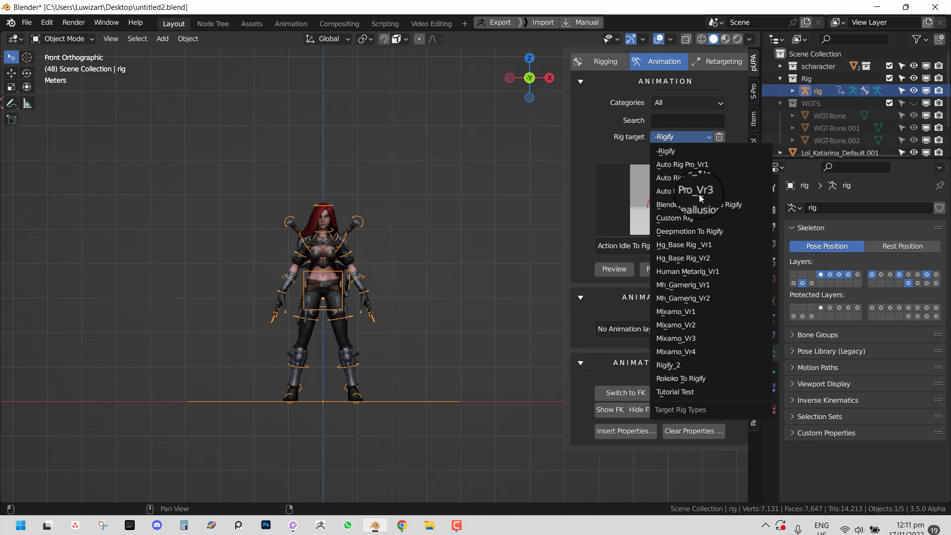
left_click(673, 141)
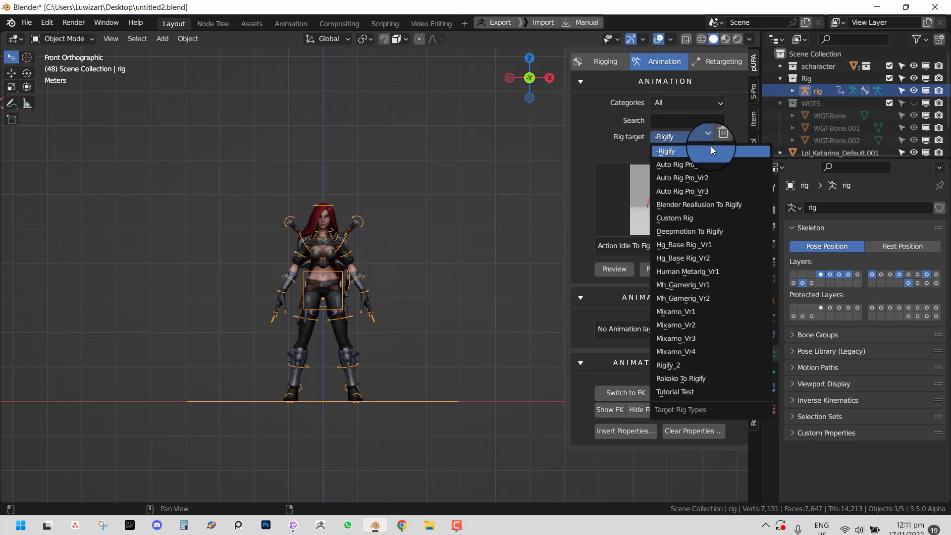
left_click_drag(560, 167, 530, 168)
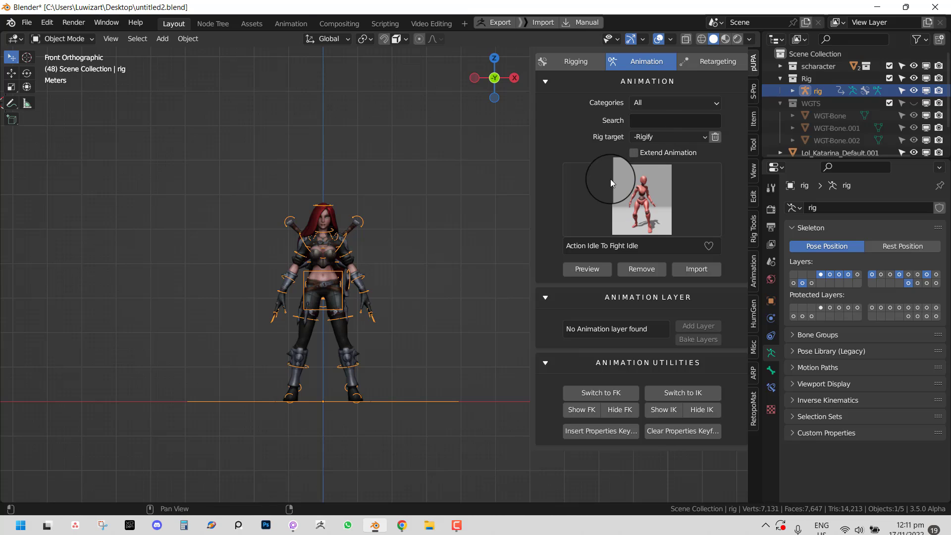
left_click(637, 193)
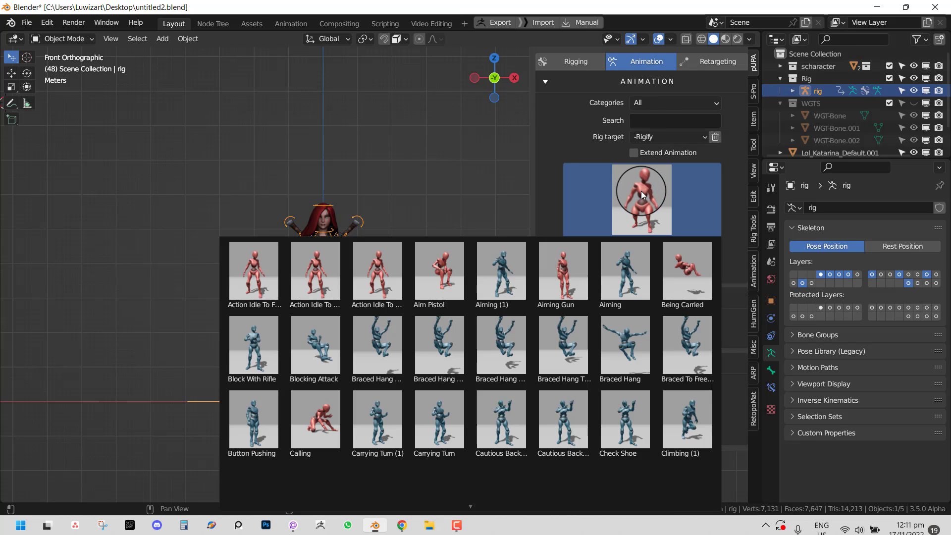
left_click(554, 140)
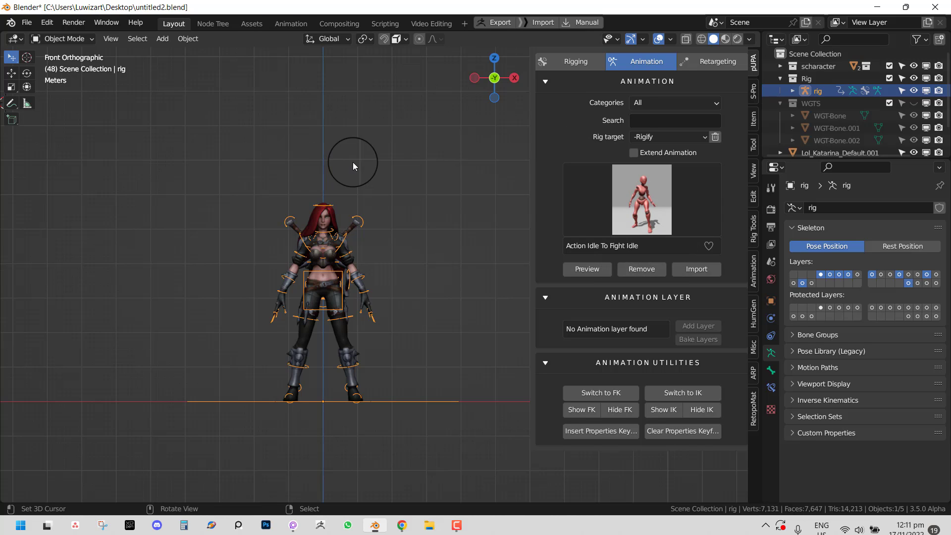
mouse_move(353, 162)
middle_mouse_down()
mouse_move(320, 170)
mouse_move(344, 152)
middle_mouse_up()
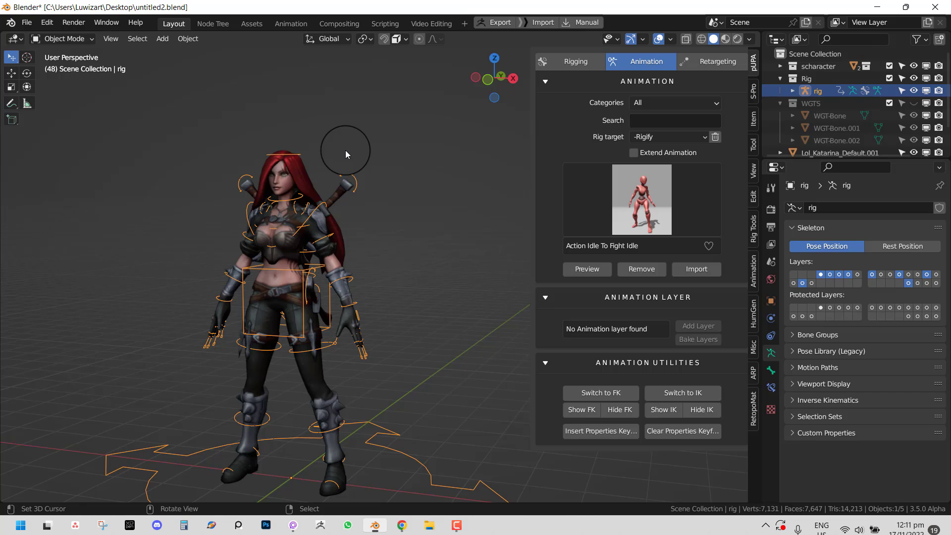
- In front orthographic view, place the 3D cursor beside Katarina and bring up the Add menu
mouse_move(346, 150)
middle_mouse_down()
mouse_move(296, 142)
mouse_move(300, 151)
mouse_move(334, 137)
middle_mouse_up()
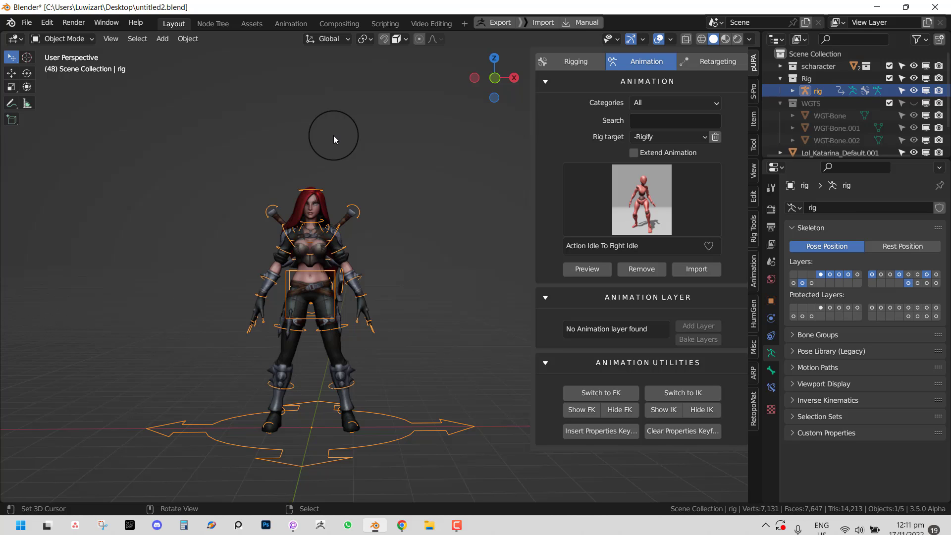
key("KP_1")
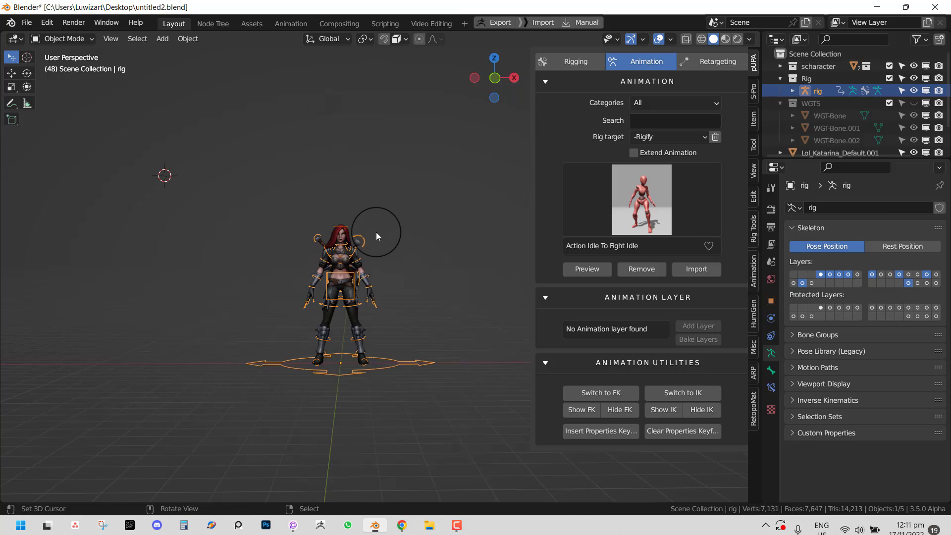
scroll(376, 232, "down", 3)
middle_click_drag(413, 243, 322, 228, "shift")
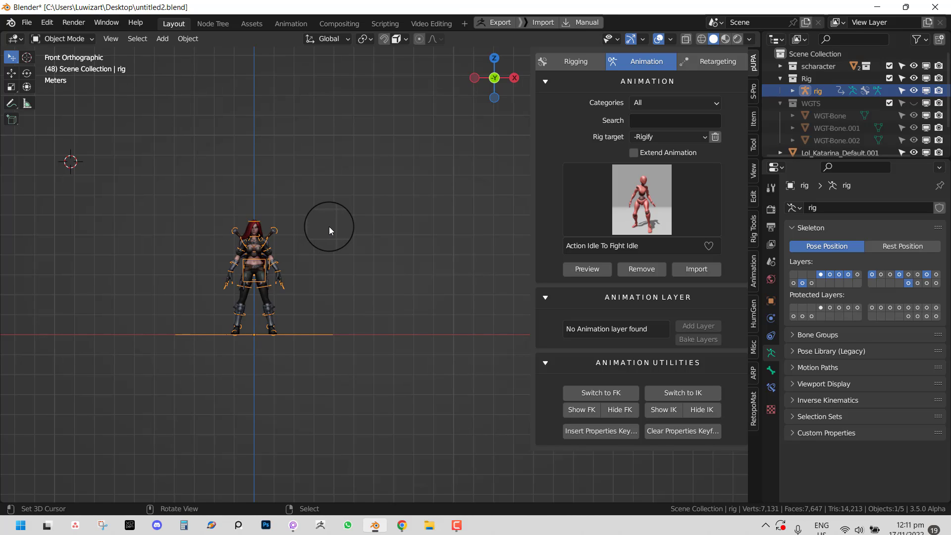
scroll(336, 233, "up", 2)
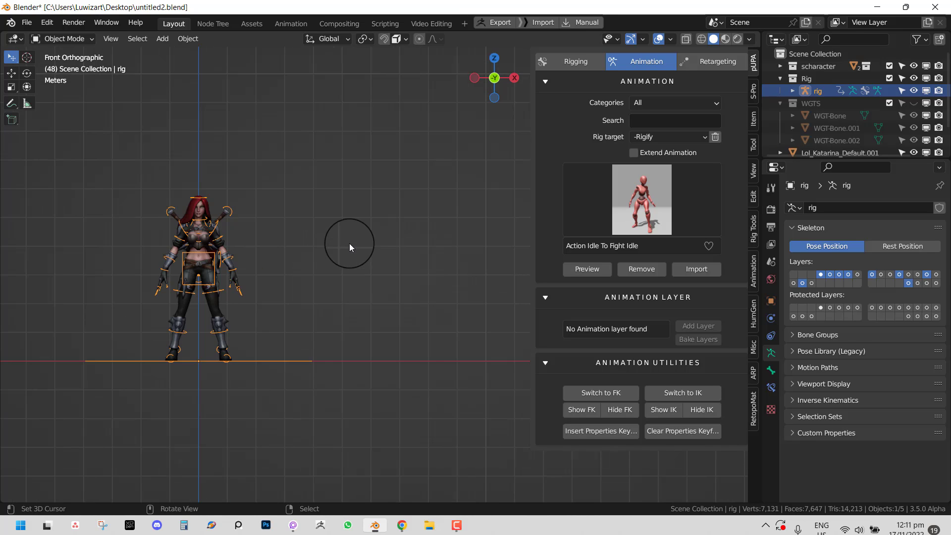
left_click(336, 215)
key("shift+a")
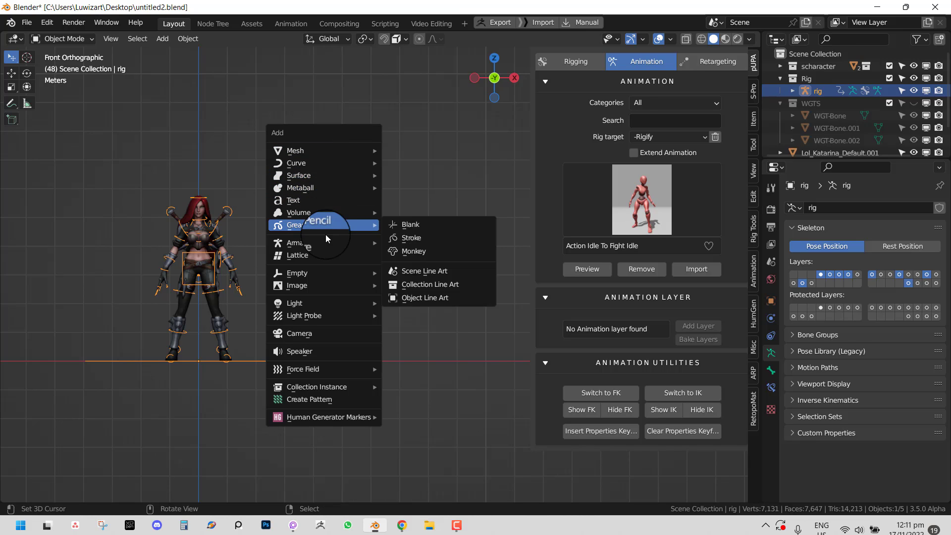
- Add a human metarig and scale and position it to stand beside Katarina
mouse_move(326, 242)
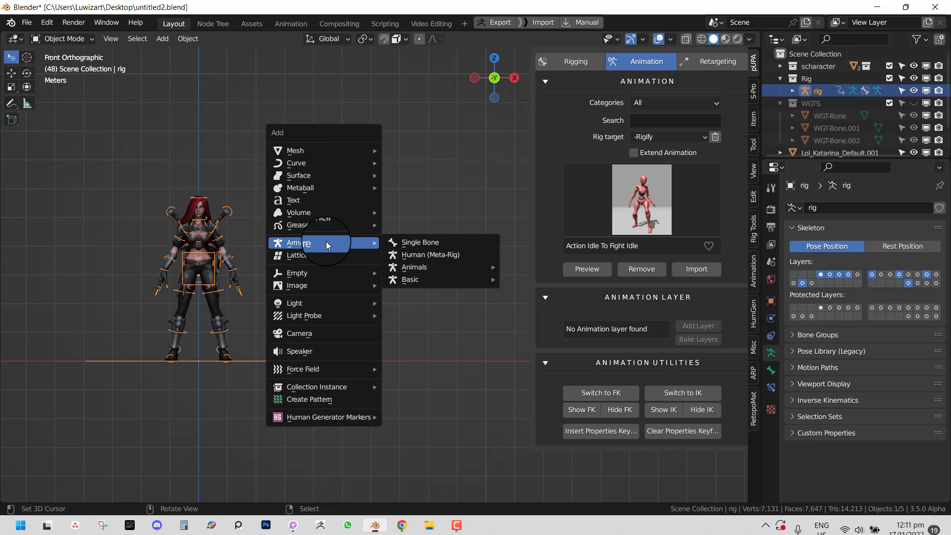
left_click(426, 254)
scroll(332, 191, "up", 2)
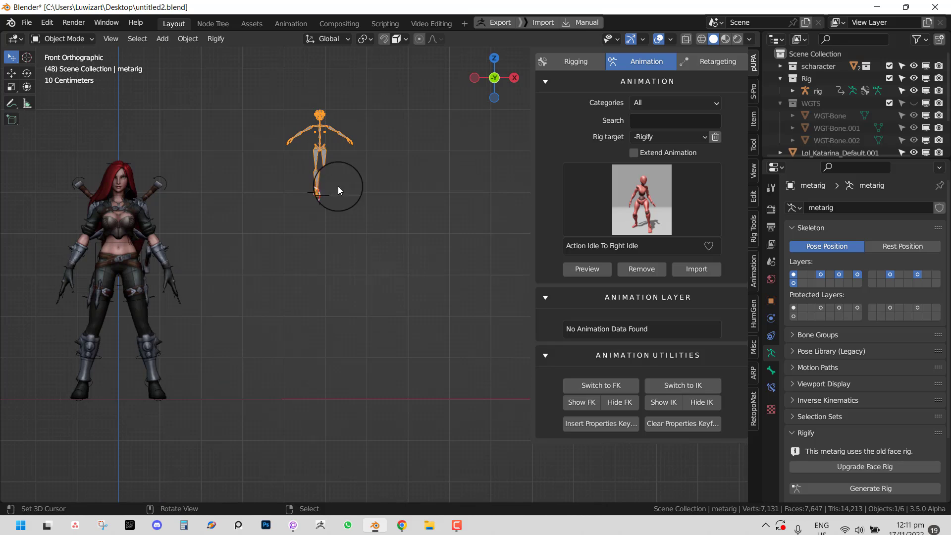
key("s")
left_click(396, 257)
key("g")
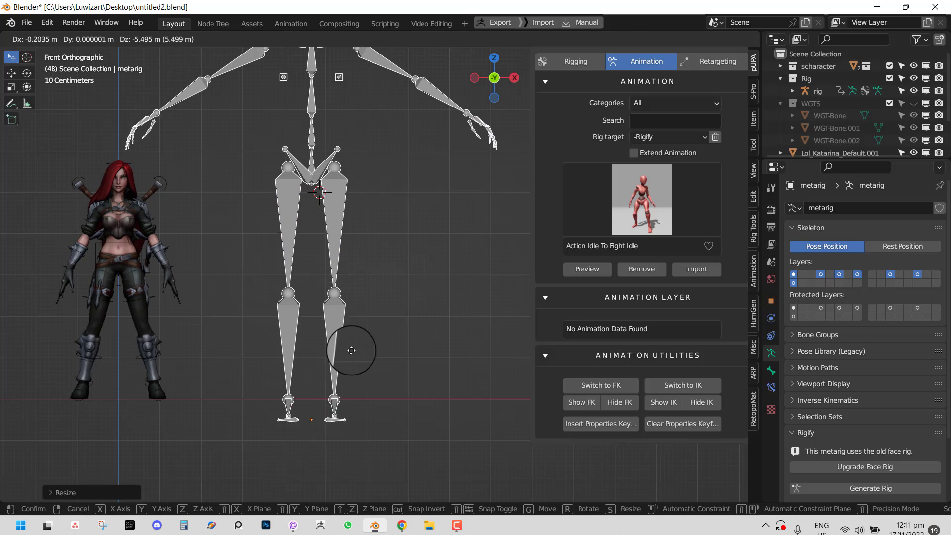
left_click(427, 471)
key("s")
left_click(343, 353)
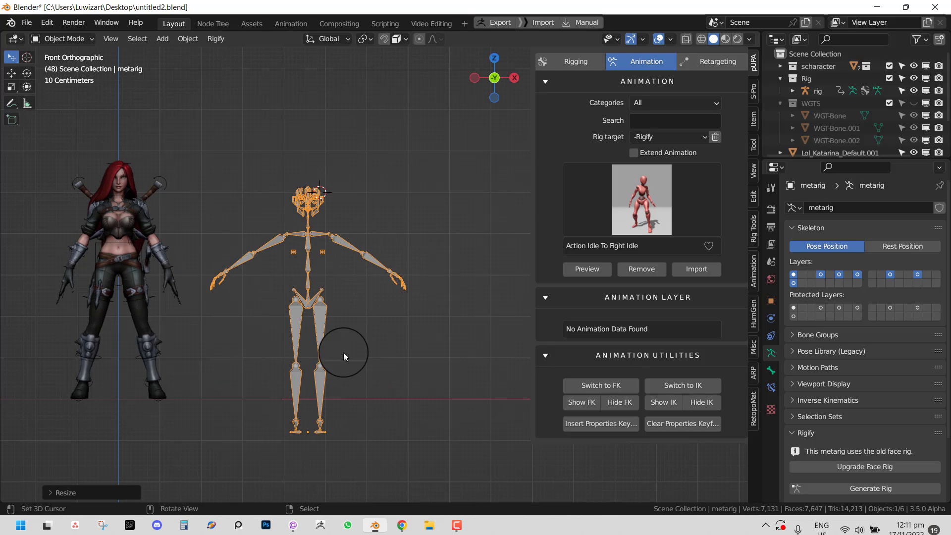
scroll(347, 290, "up", 2)
key("g")
left_click(337, 169)
scroll(334, 168, "down", 3)
- In Pose Mode, rotate the metarig's upper arms and forearms into a demo pose
key("ctrl+Tab")
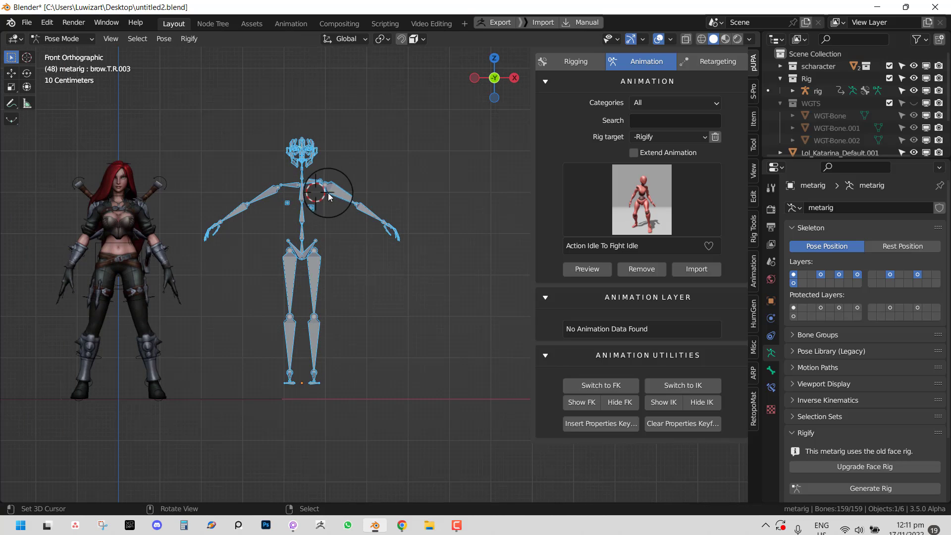
right_click(339, 197)
key("r")
left_click(354, 145)
right_click(348, 143)
middle_click_drag(354, 148, 421, 248)
key("r")
left_click(345, 286)
right_click(249, 248)
key("r")
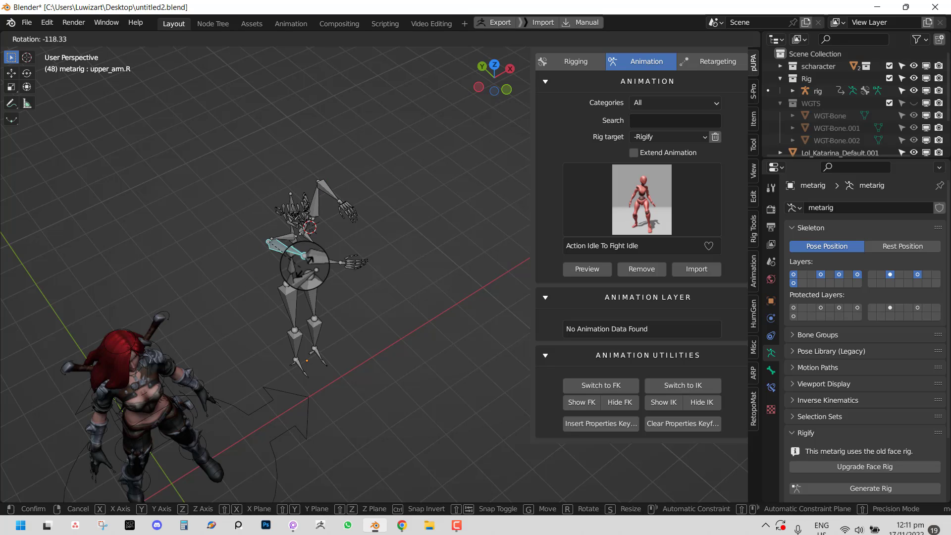
left_click(302, 263)
right_click(335, 259)
key("r")
left_click(281, 291)
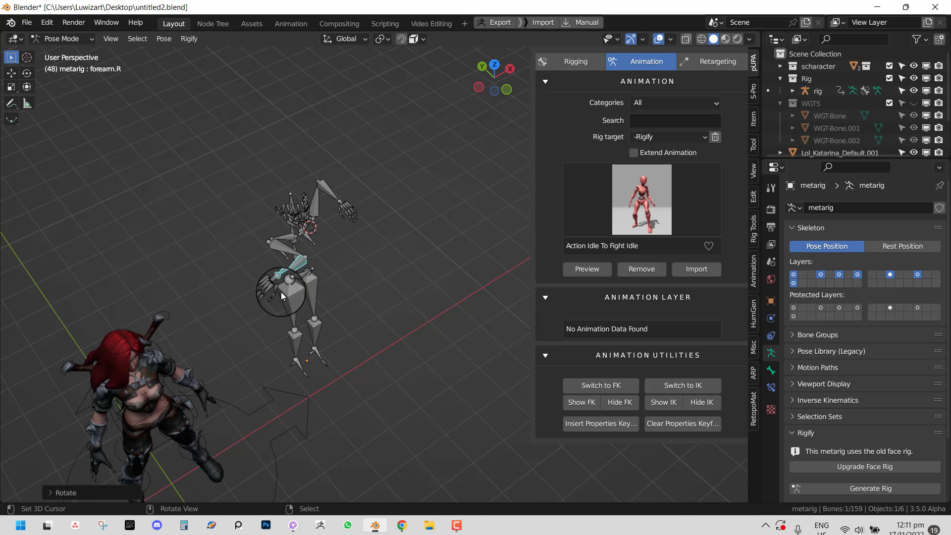
middle_click_drag(281, 292, 292, 213)
- Clear all bone rotations back to T-pose, then move the left upper arm downward
key("a")
key("alt+r")
key("KP_1")
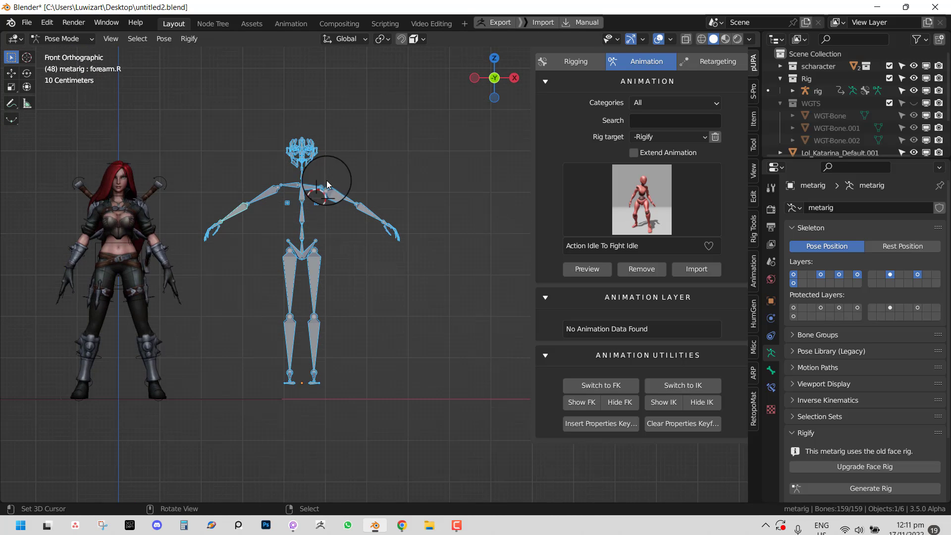
left_click(335, 194)
key("r")
right_click(360, 240)
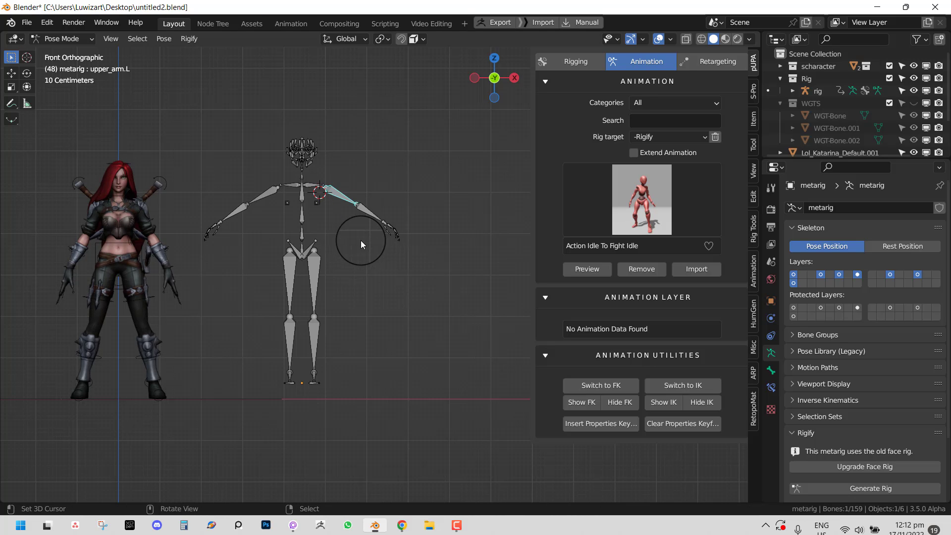
mouse_move(397, 207)
middle_mouse_down()
mouse_move(384, 224)
mouse_move(399, 225)
mouse_move(414, 206)
mouse_move(367, 236)
mouse_move(414, 212)
middle_mouse_up()
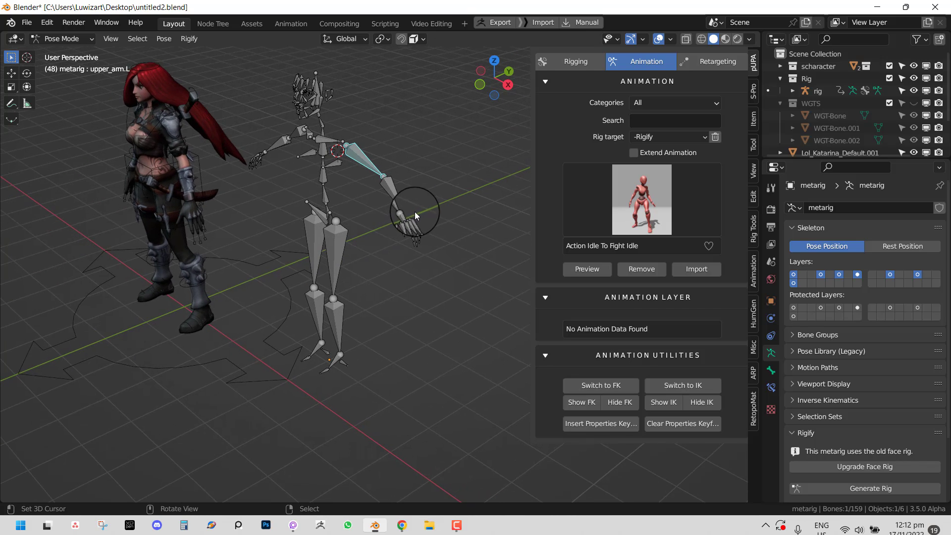
key("g")
left_click(425, 244)
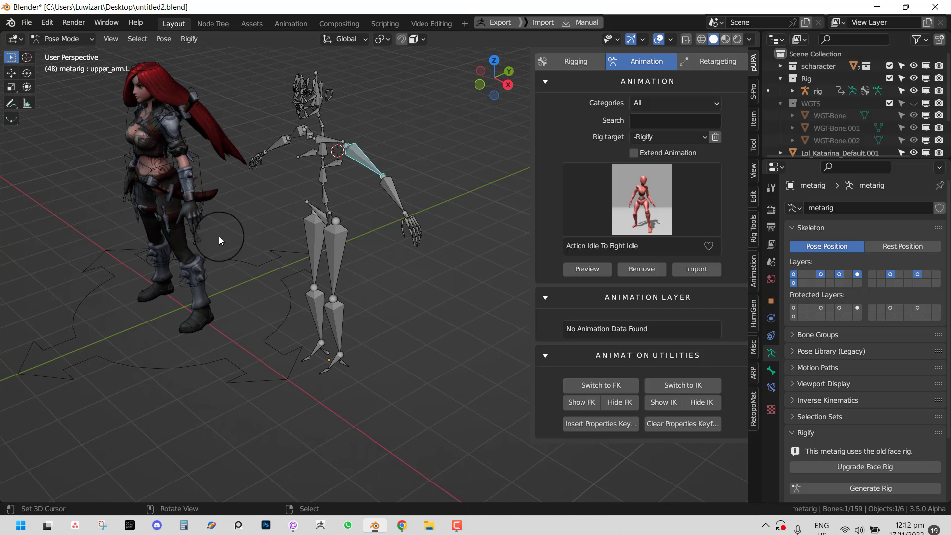
- Pose Katarina's rig, switching the arm to IK and showing the IK controls
key("ctrl+Tab")
left_click(197, 160)
key("ctrl+Tab")
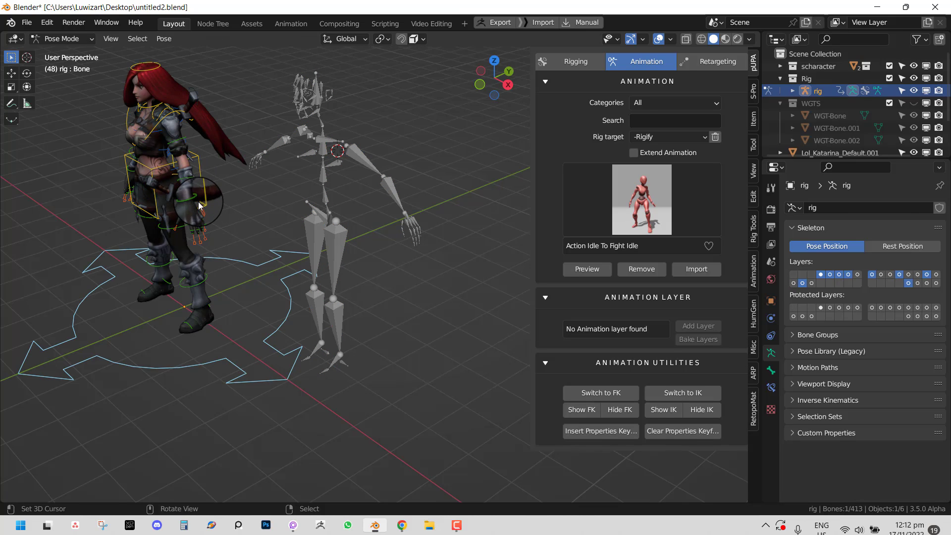
left_click(683, 393)
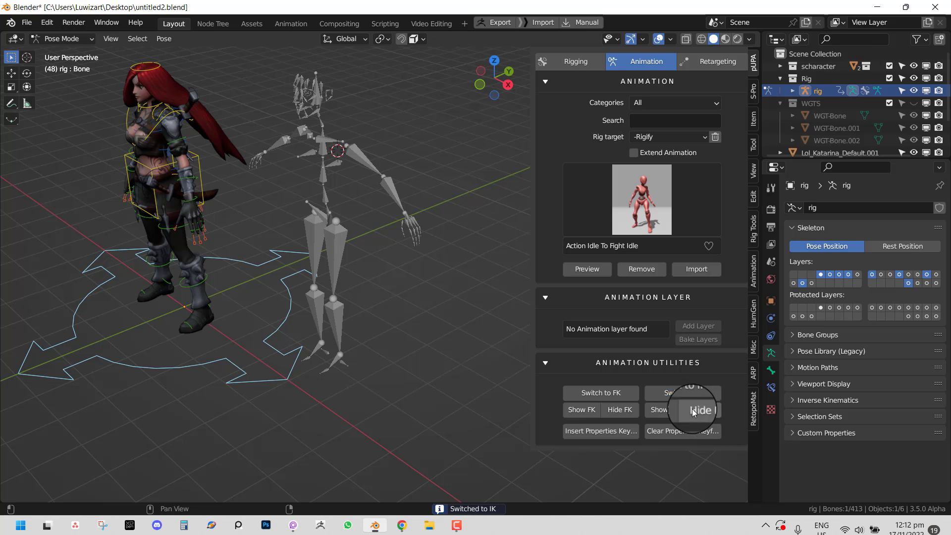
left_click(666, 411)
- Test the left hand IK control by moving it several times, then reset all bones to rest
left_click(185, 213)
key("g")
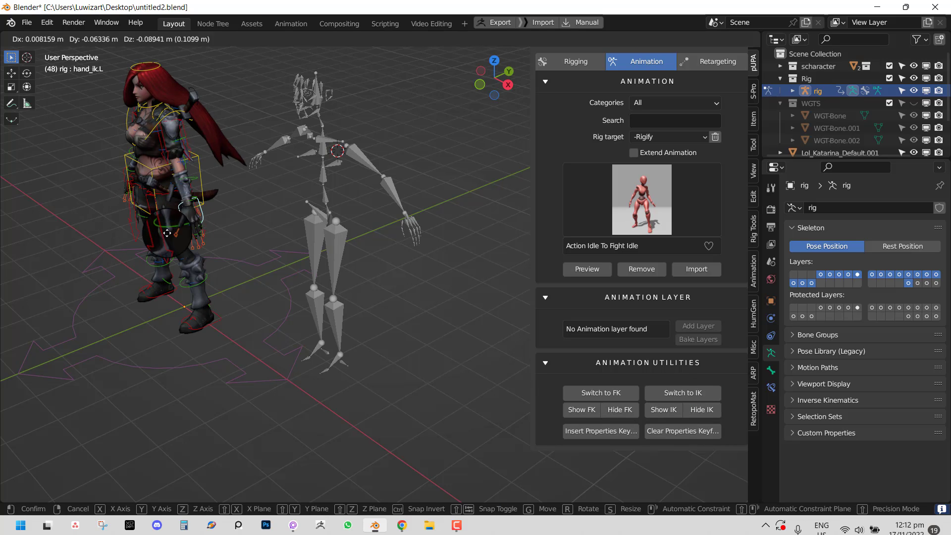
left_click(154, 194)
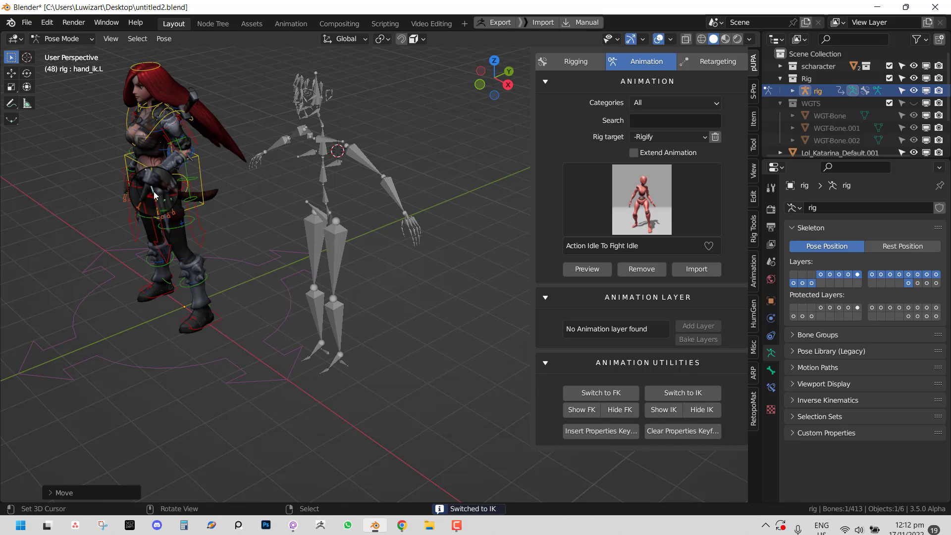
middle_click_drag(187, 199, 242, 183)
key("g")
left_click(157, 260)
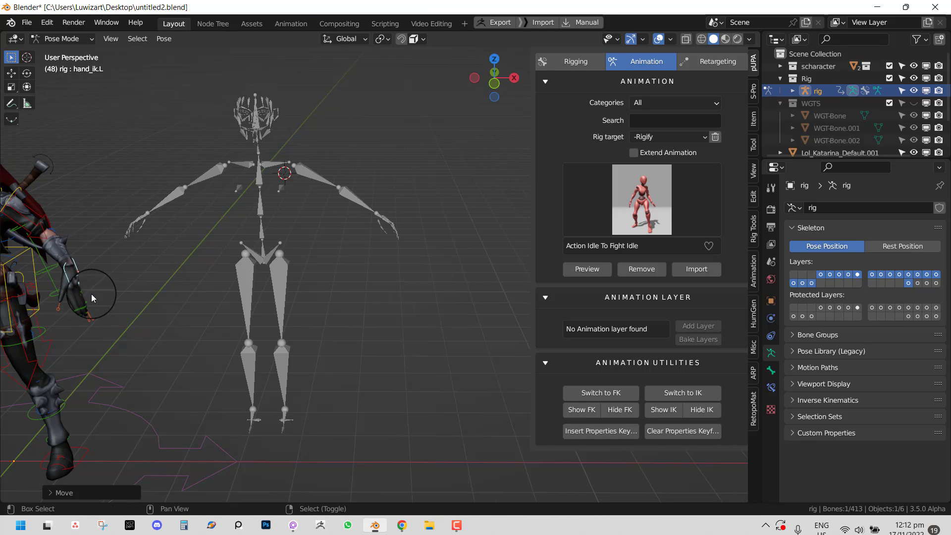
middle_click_drag(92, 297, 314, 248)
key("g")
left_click(254, 256)
key("a")
key("alt+g")
- Put the human metarig into Pose Mode and frame it in straight front view
key("ctrl+Tab")
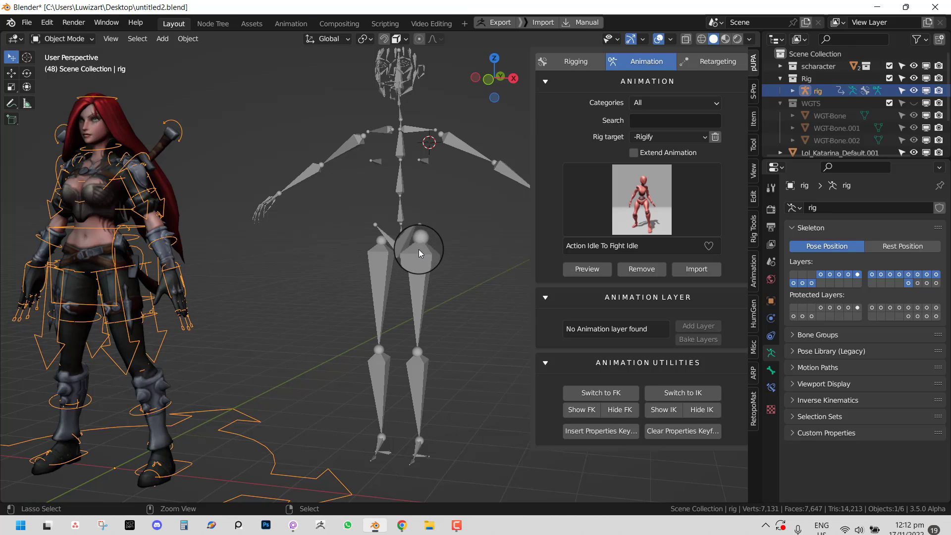
left_click(418, 249)
key("ctrl+Tab")
key("KP_1")
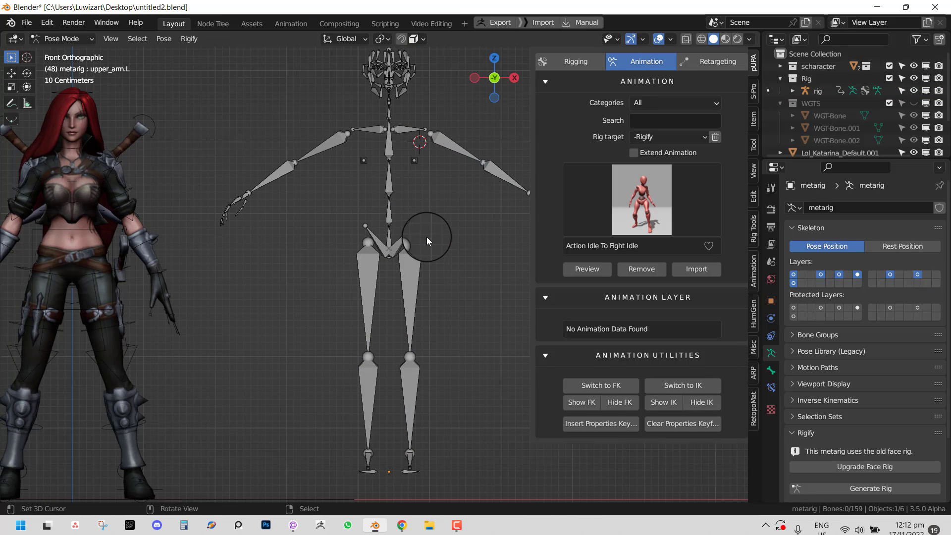
scroll(435, 182, "down", 2)
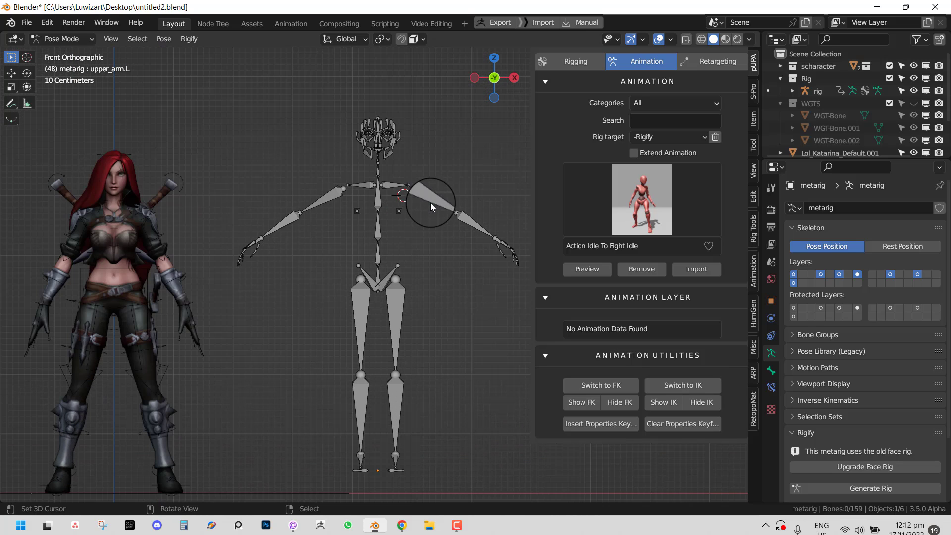
middle_click_drag(217, 312, 194, 310)
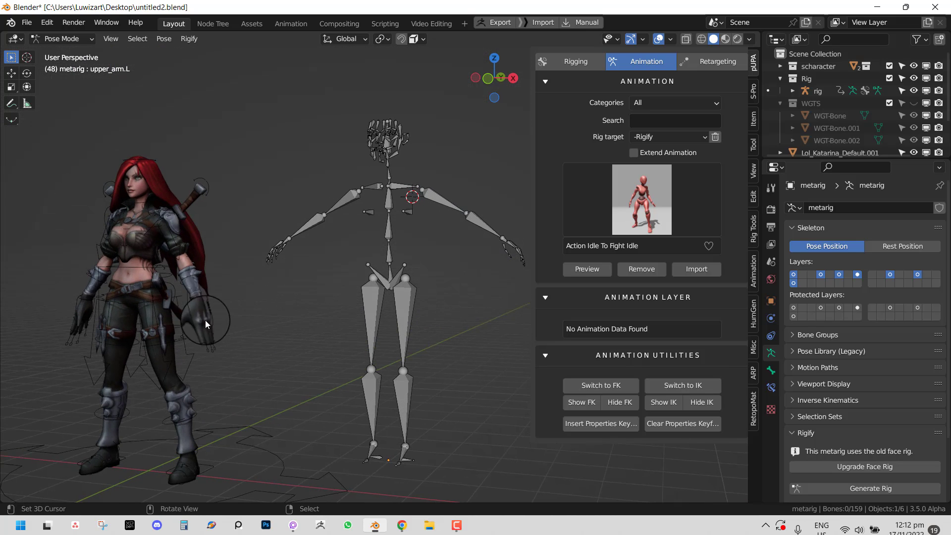
middle_click_drag(393, 207, 339, 255, "shift")
scroll(340, 255, "up", 2)
key("KP_1")
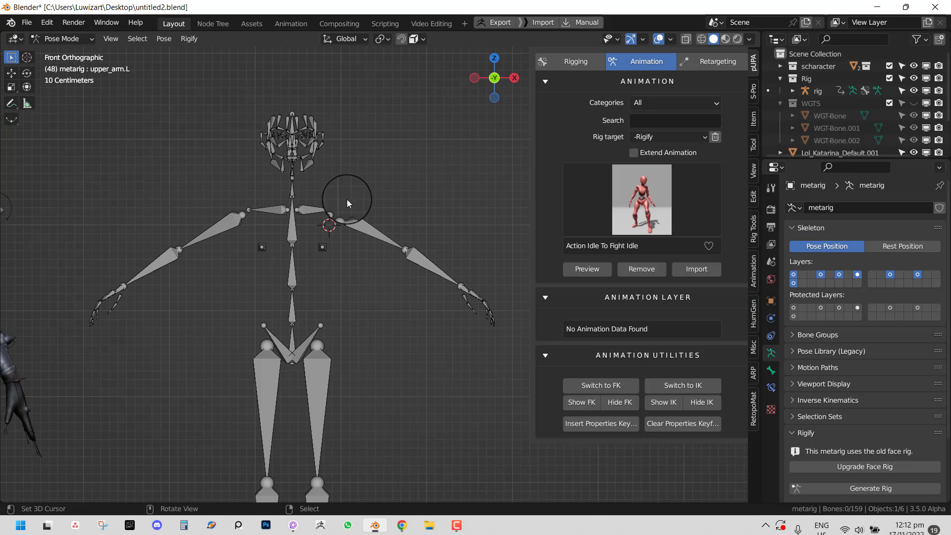
- Draw annotation circles around the metarig's left shoulder, elbow and wrist
key("d")
mouse_move(330, 200)
left_mouse_down()
mouse_move(347, 222)
mouse_move(320, 200)
left_mouse_up()
mouse_move(401, 232)
left_mouse_down()
mouse_move(395, 254)
mouse_move(402, 241)
left_mouse_up()
mouse_move(452, 274)
left_mouse_down()
mouse_move(463, 285)
mouse_move(454, 275)
left_mouse_up()
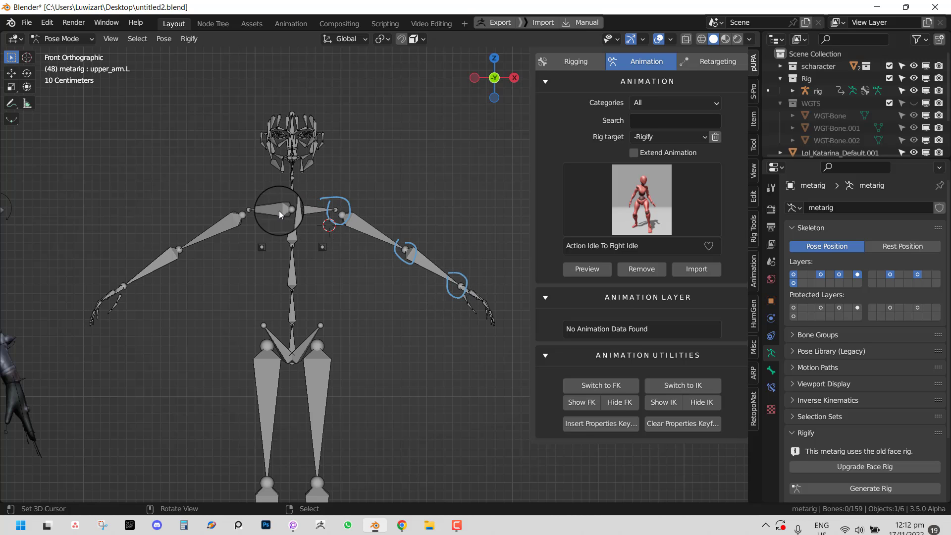
scroll(279, 212, "down", 3)
right_click(320, 280)
middle_click_drag(335, 278, 362, 310, "shift")
- Duplicate the metarig in Object Mode, scale the copy to 0.658, then delete it
key("ctrl+Tab")
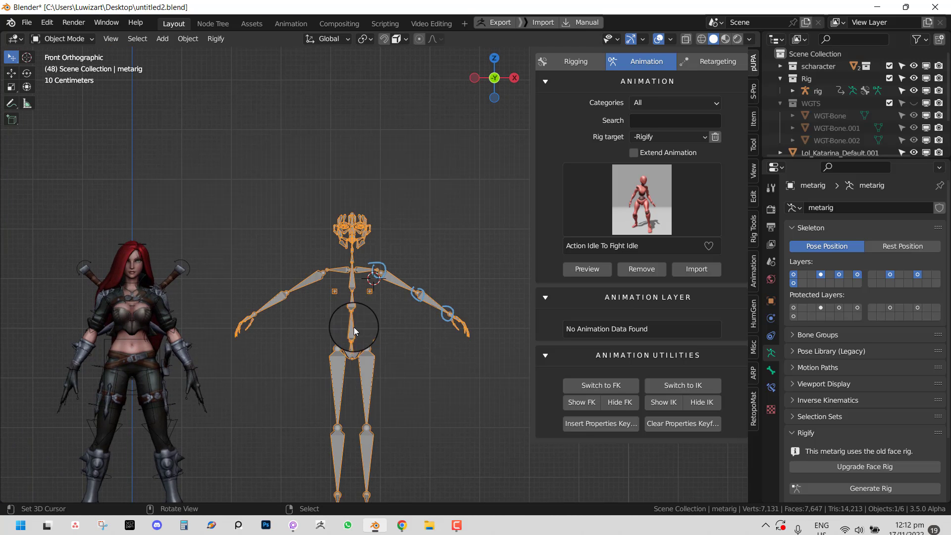
key("shift+d")
left_click(229, 259)
key("s")
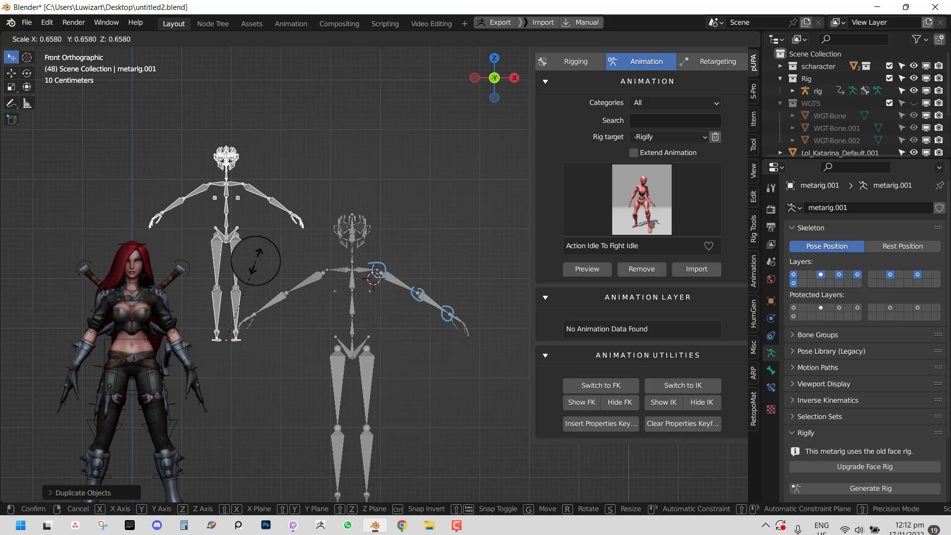
left_click(256, 260)
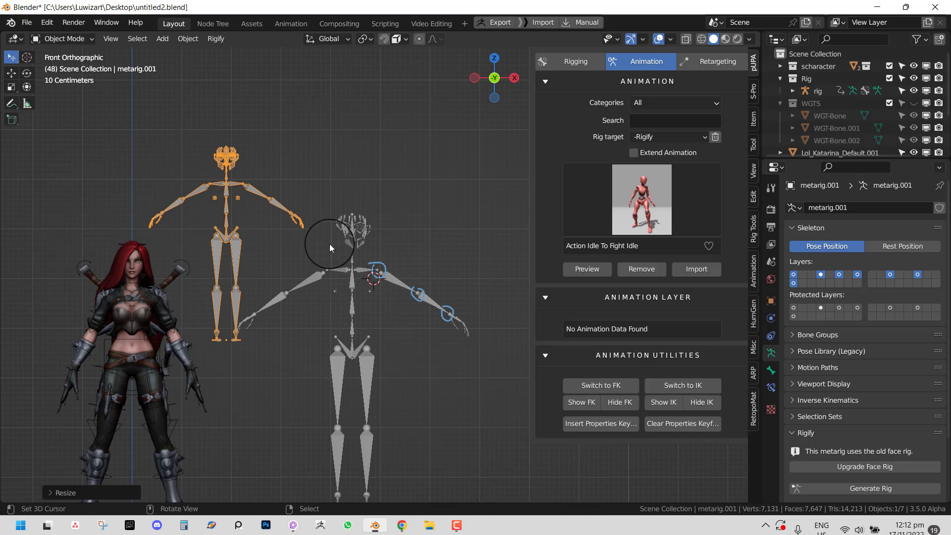
left_click(290, 211)
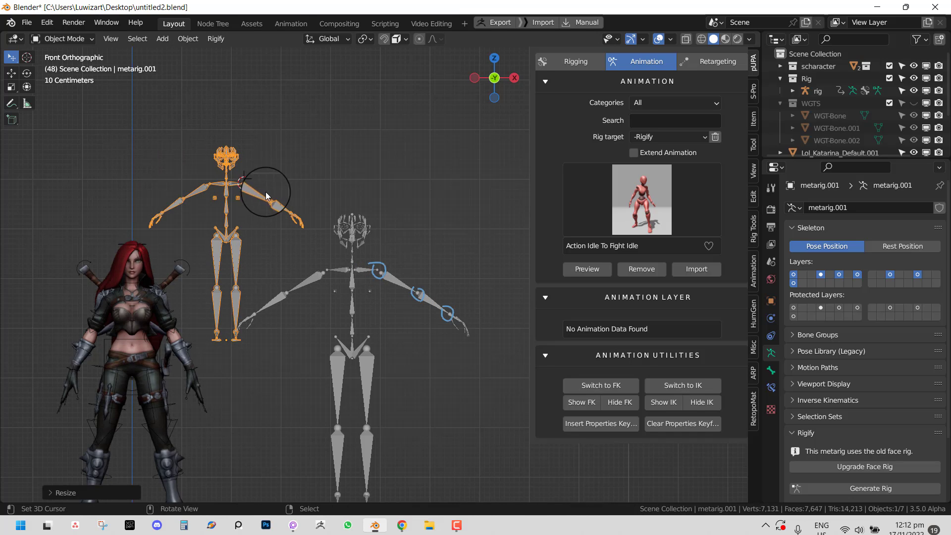
key("x")
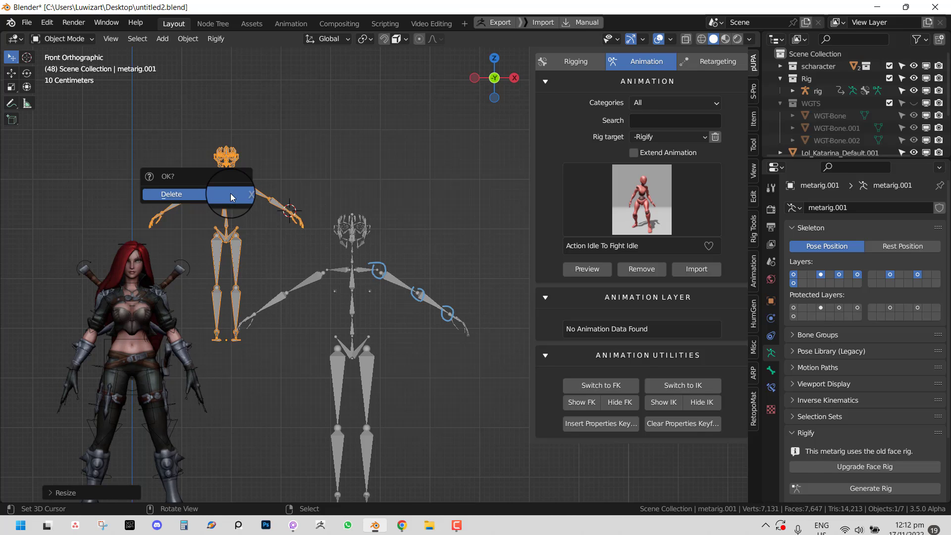
left_click(231, 193)
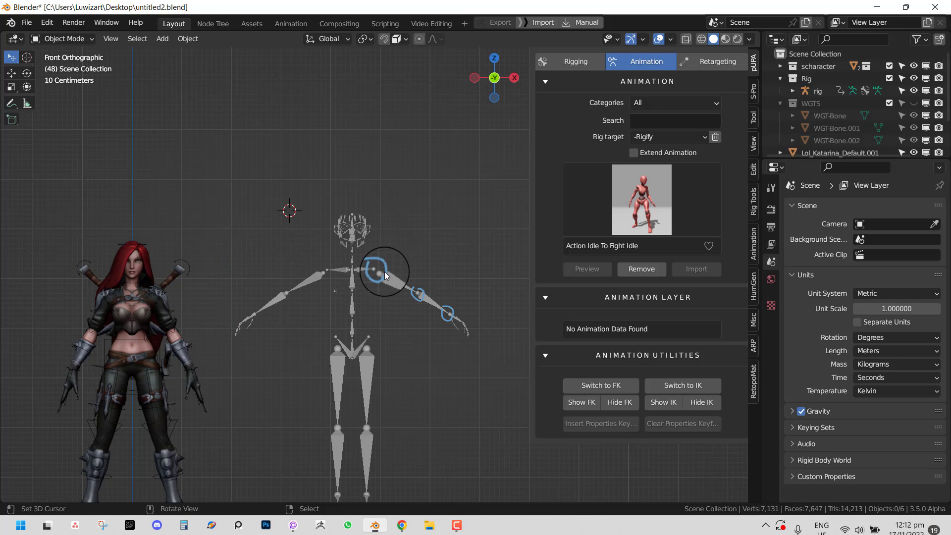
key("ctrl+z")
- Delete the human metarig and remove the blue annotation layer from the scene
key("x")
left_click(398, 264)
middle_click_drag(278, 305, 345, 280, "shift")
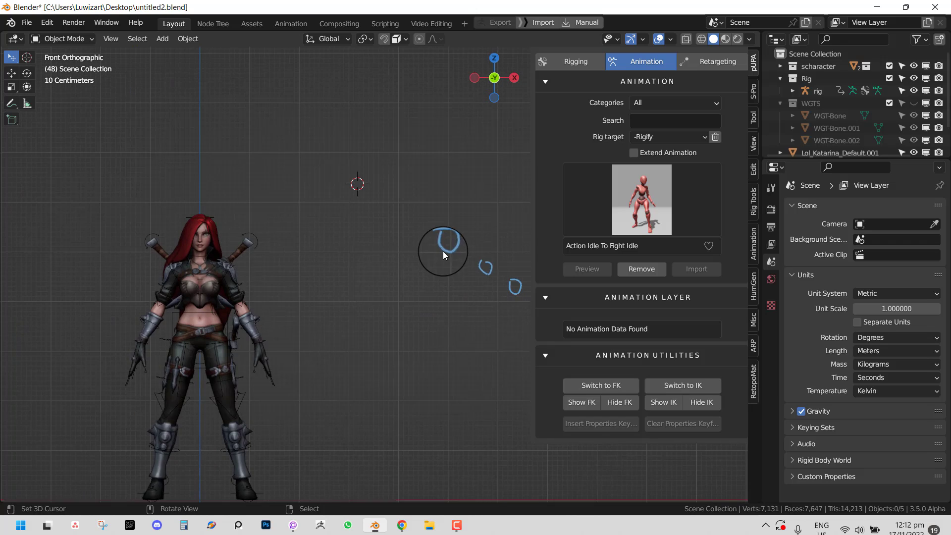
middle_click_drag(461, 229, 405, 243, "shift")
key("q")
left_click(400, 239)
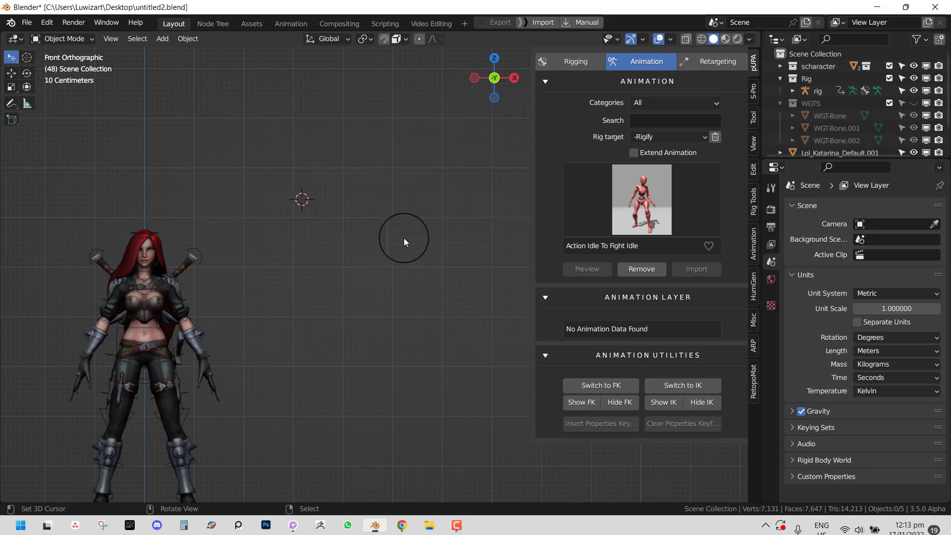
- Select Katarina's rig and orbit to a perspective view to inspect the character
middle_click_drag(209, 332, 366, 265, "shift")
left_click(346, 331)
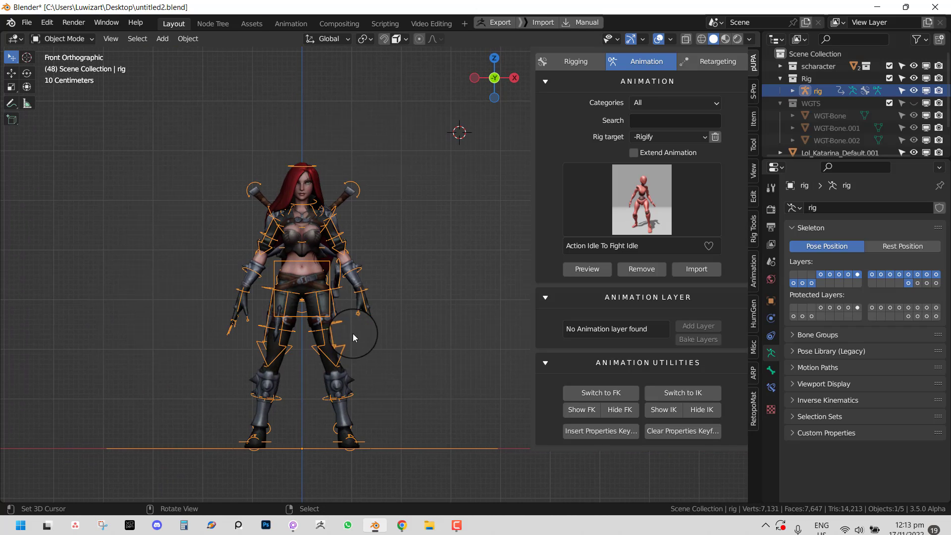
middle_click_drag(352, 334, 425, 304)
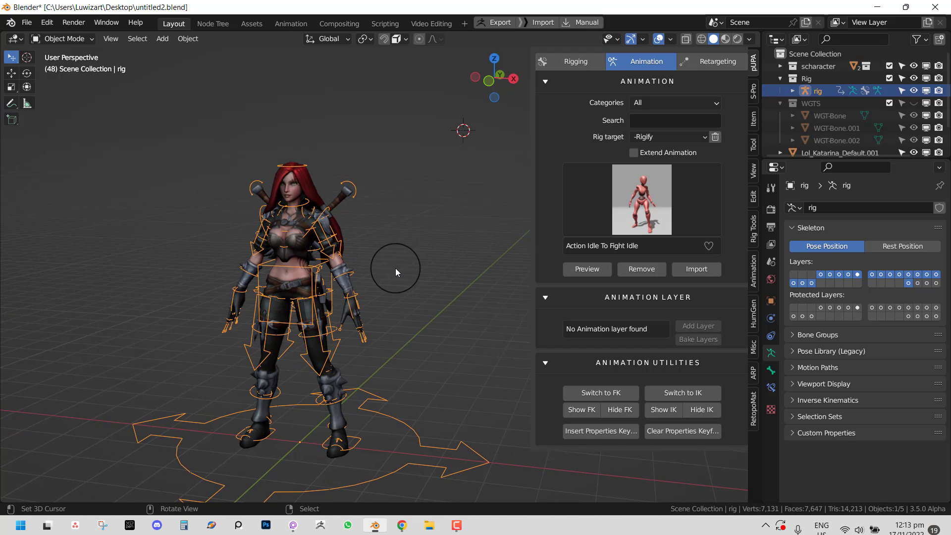
scroll(395, 268, "up", 1)
middle_click_drag(302, 341, 428, 296, "shift")
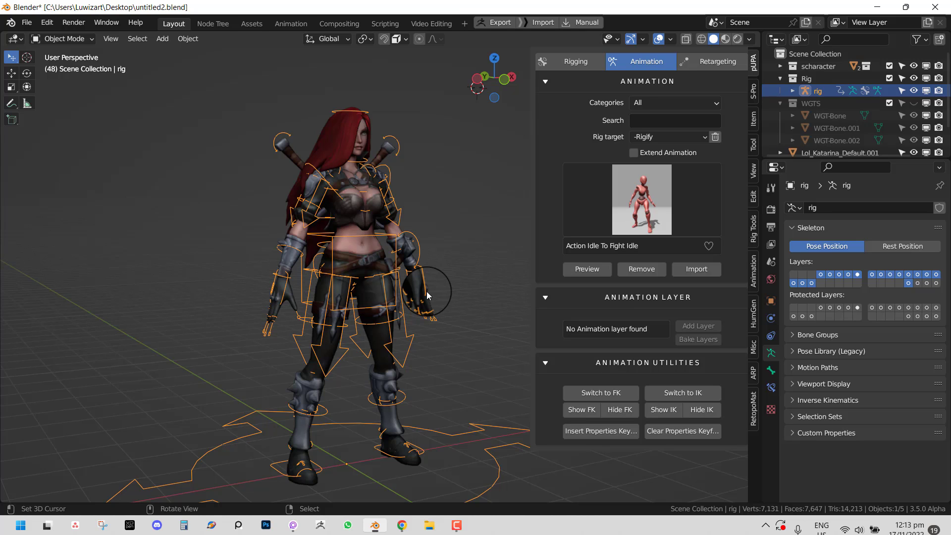
- Orbit and zoom around the rigged character to view it from the front and side
middle_click_drag(447, 266, 369, 255)
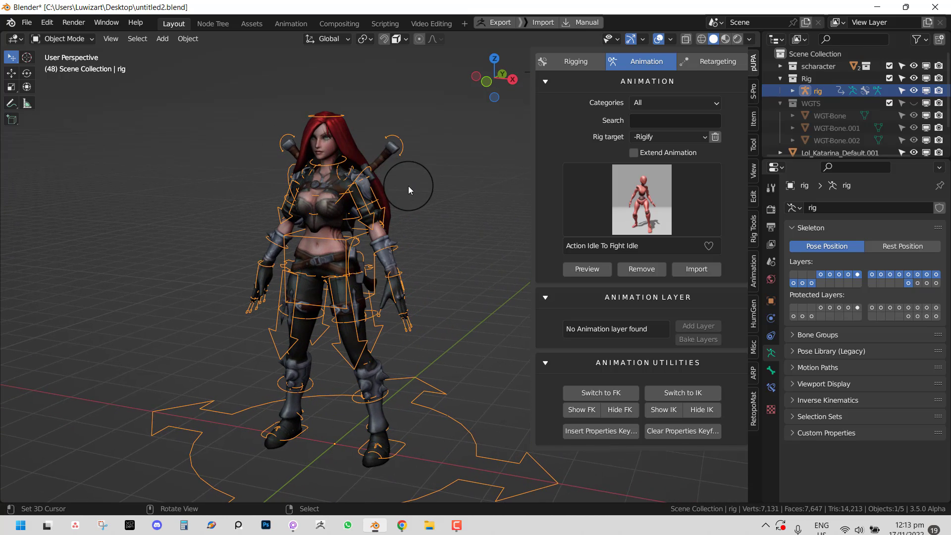
middle_click_drag(408, 186, 422, 182)
middle_click_drag(417, 185, 413, 185)
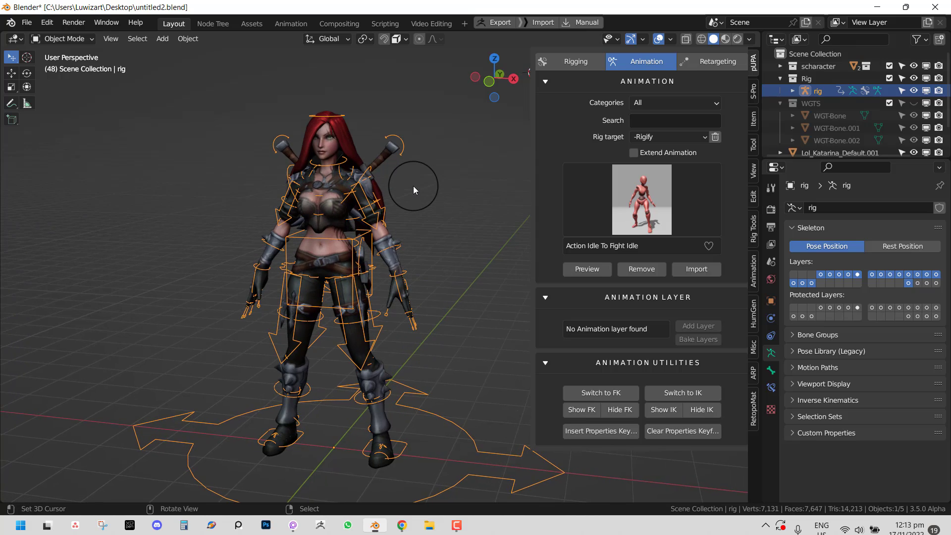
scroll(421, 186, "up", 1)
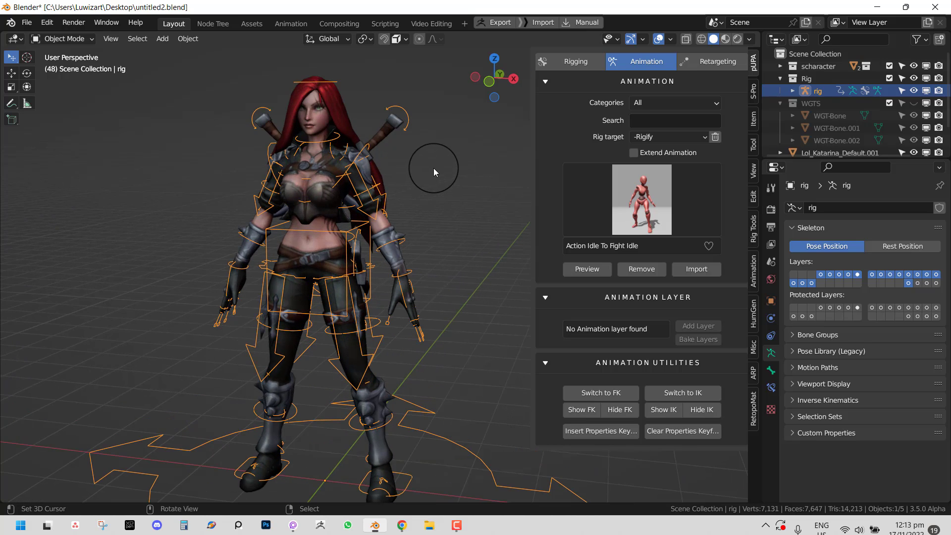
middle_click_drag(428, 242, 415, 239)
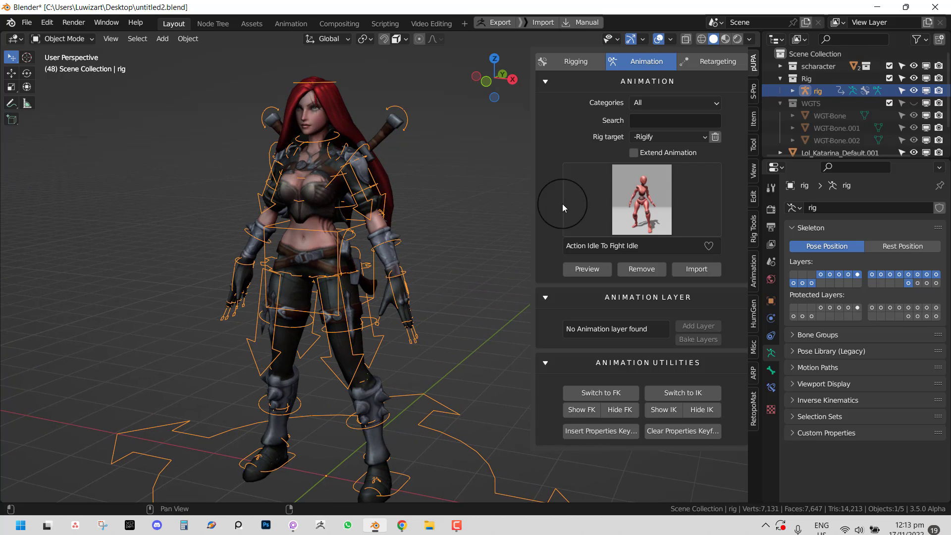
scroll(368, 235, "down", 2)
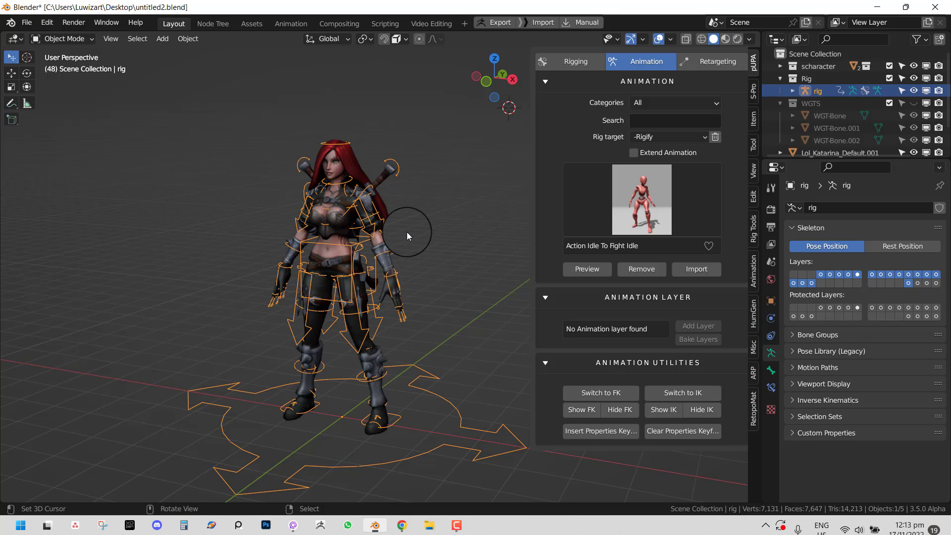
middle_click_drag(406, 240, 415, 240)
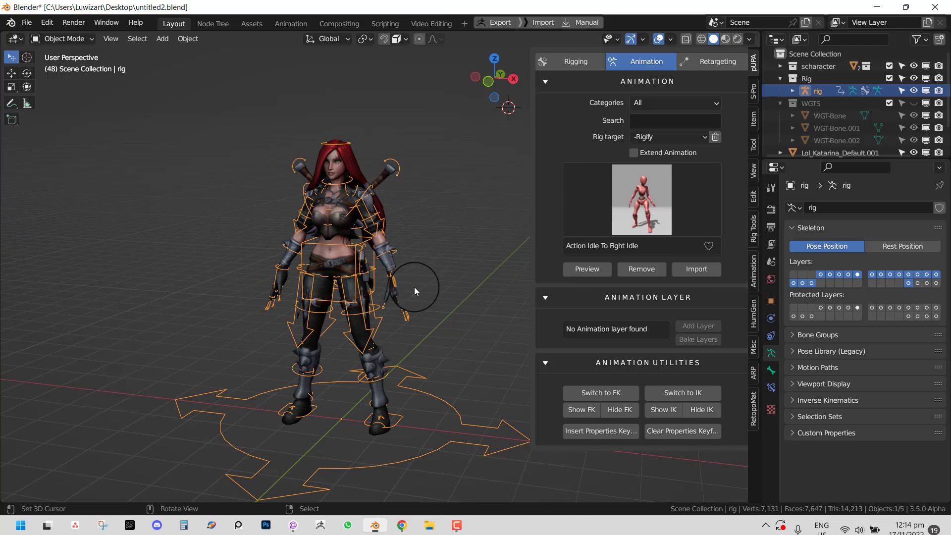
middle_click_drag(414, 287, 388, 268)
scroll(402, 280, "up", 2)
scroll(388, 268, "down", 2)
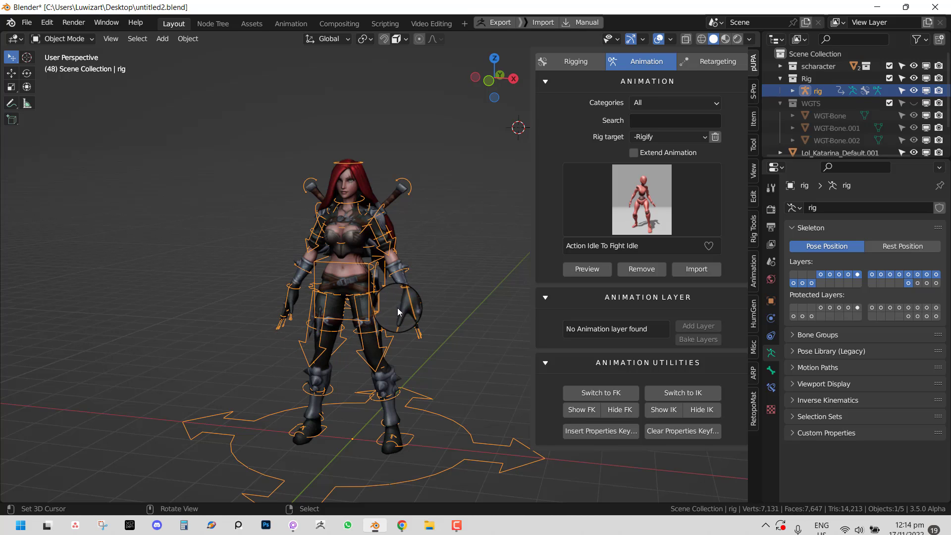
- Split off a bottom area as a Dope Sheet and move the current frame back to 3
left_click_drag(3, 499, 20, 394)
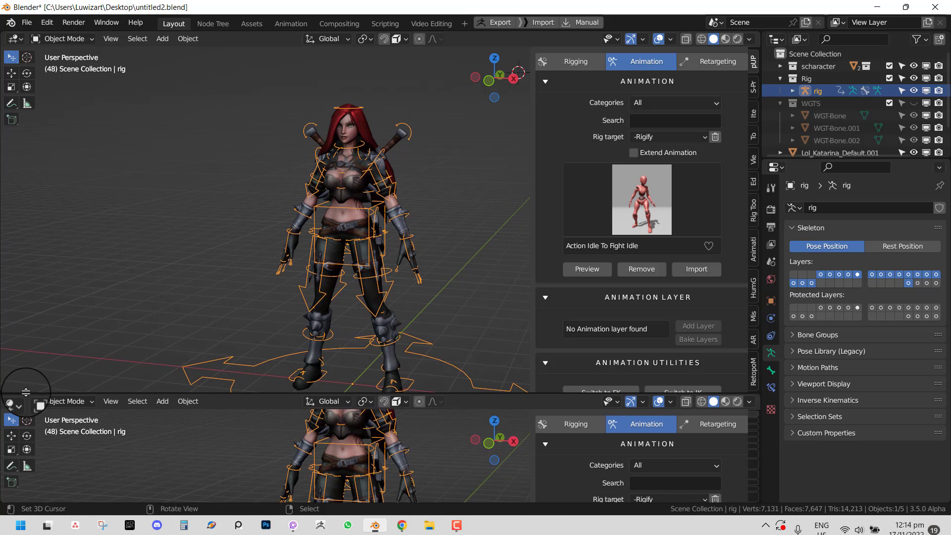
key("shift+F12")
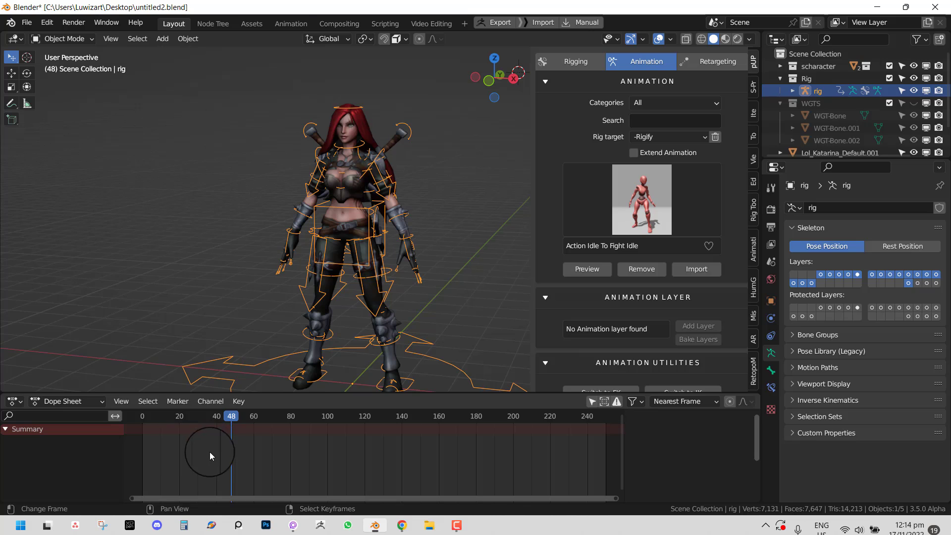
left_click_drag(178, 448, 149, 444)
scroll(654, 255, "down", 3)
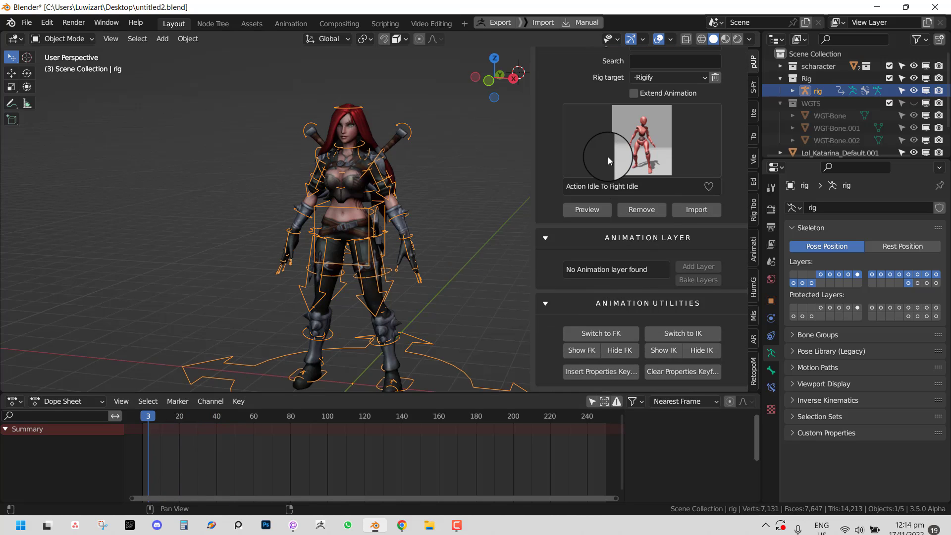
- Choose 'Action Idle To Standing Idle (1)' from the animation library and apply it to the rig
left_click(622, 156)
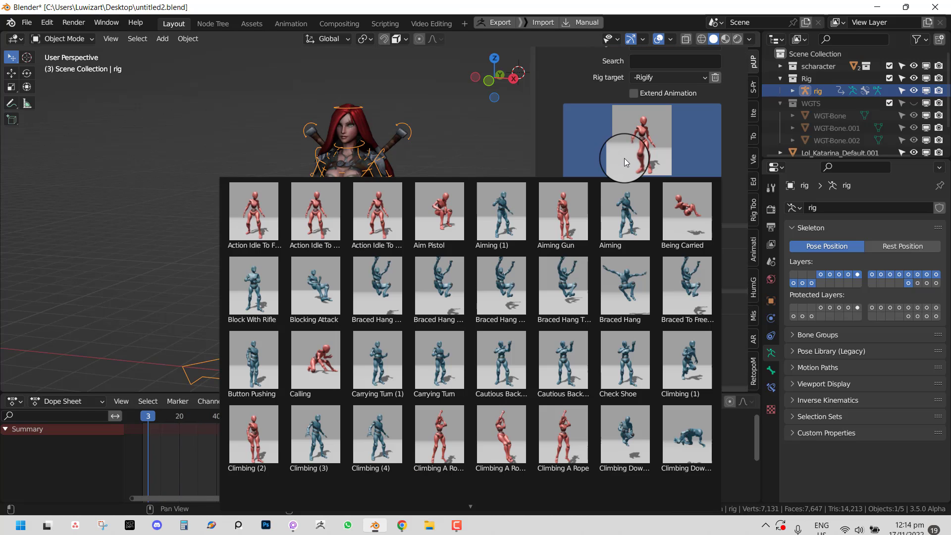
left_click(317, 230)
left_click(603, 205)
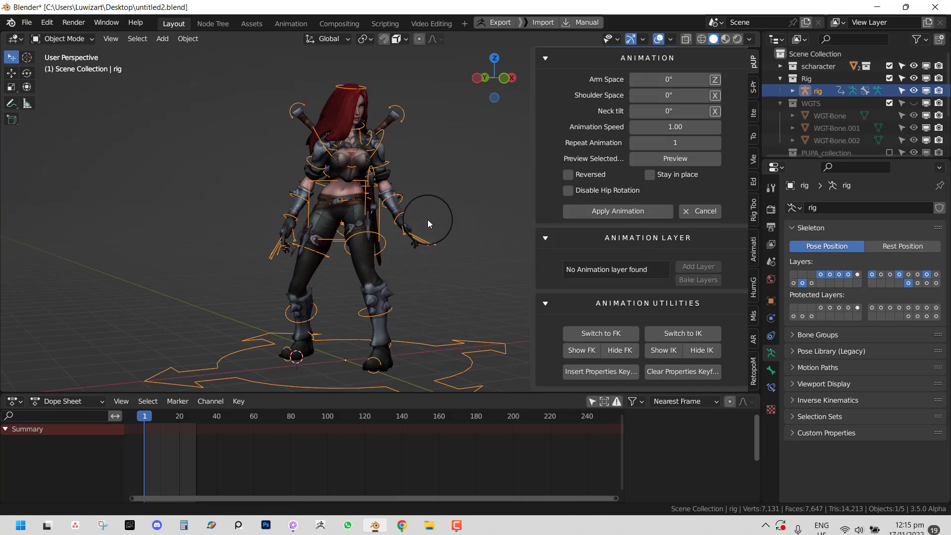
left_click(634, 212)
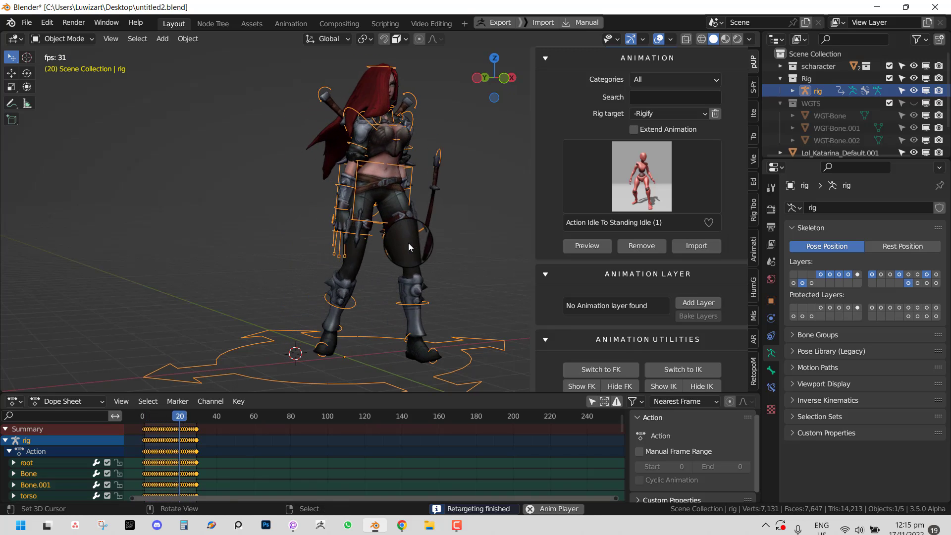
key("space")
- In Pose Mode, delete Bone.002's keyframes and reset its Child Of inverse, then undo
key("ctrl+Tab")
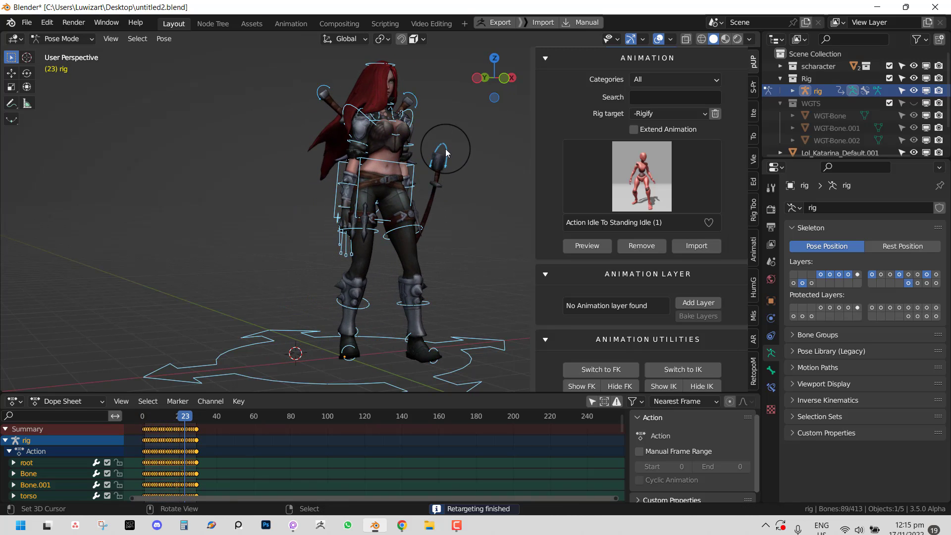
left_click(445, 148)
key("x")
left_click(239, 427)
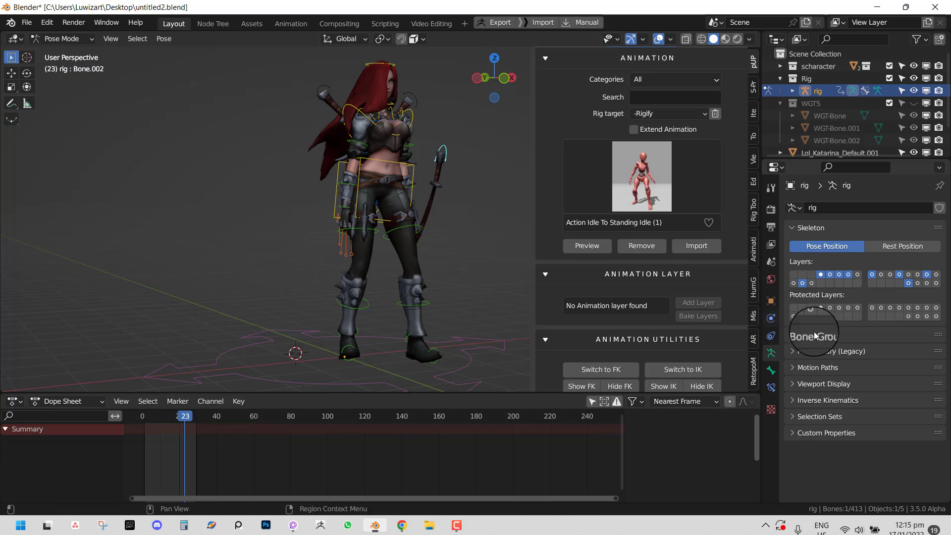
left_click(770, 387)
left_click(879, 324)
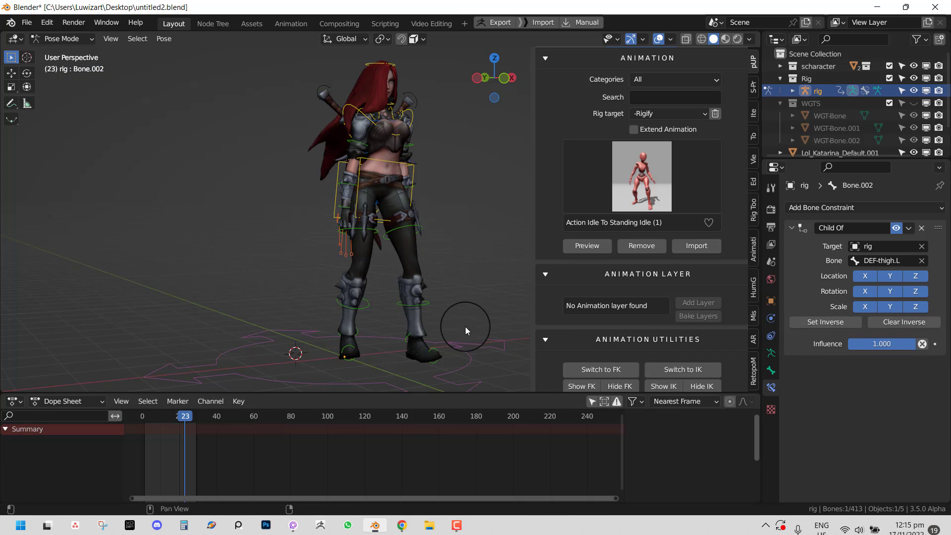
left_click(824, 323)
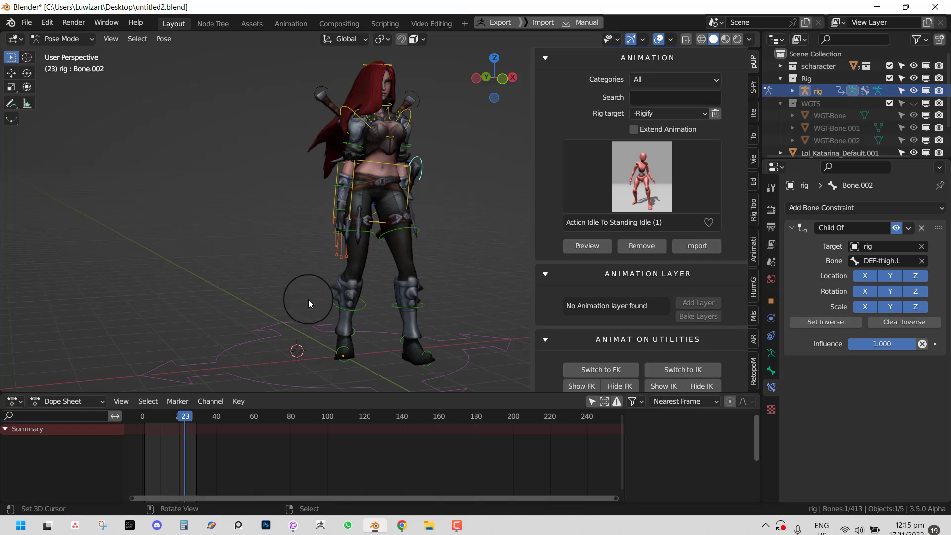
key("space")
key("space")
key("ctrl+z")
key("ctrl+z")
key("ctrl+z")
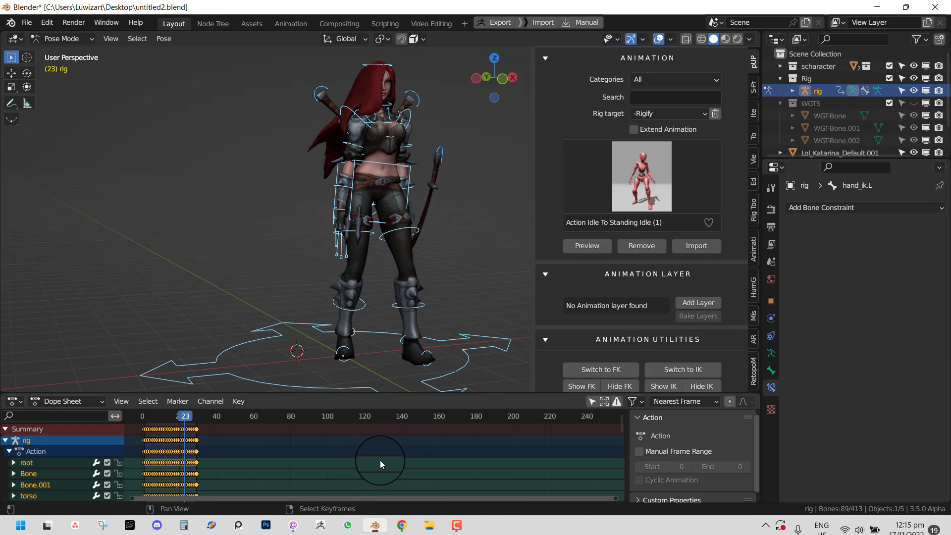
- With the timeline showing, delete Bone.002's keyframes again and set its Child Of inverse
key("shift+F12")
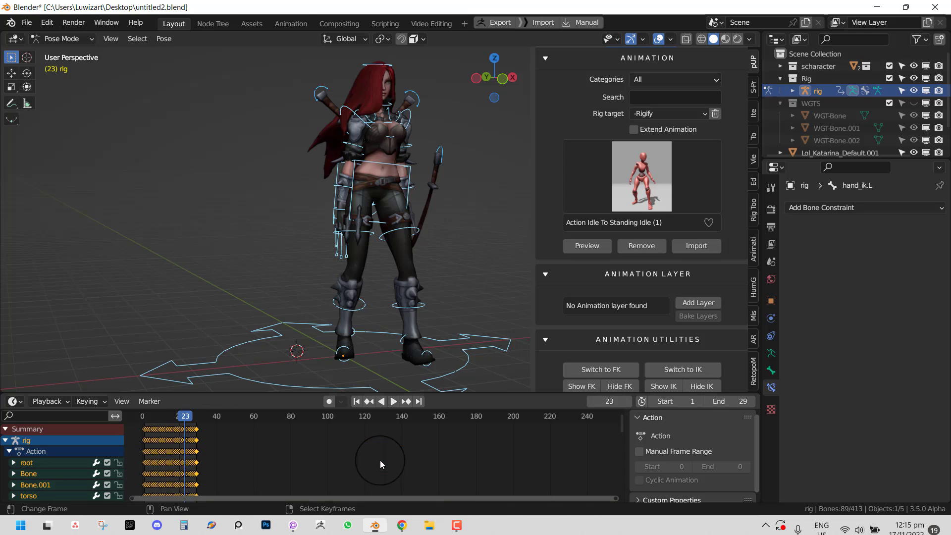
left_click(434, 148)
key("x")
left_click(300, 435)
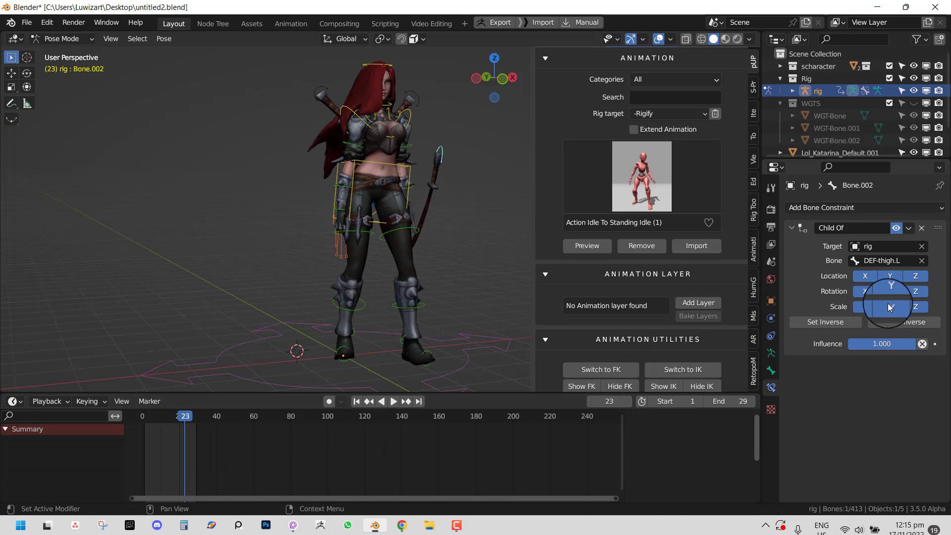
left_click(825, 322)
key("space")
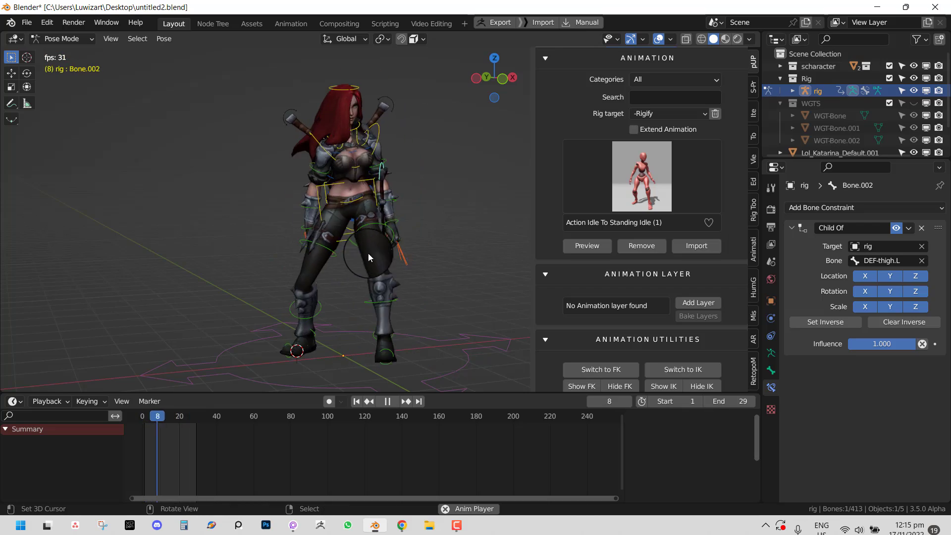
- Inspect the playing animation up close, stop it and select the torso bone
middle_click_drag(390, 247, 394, 225)
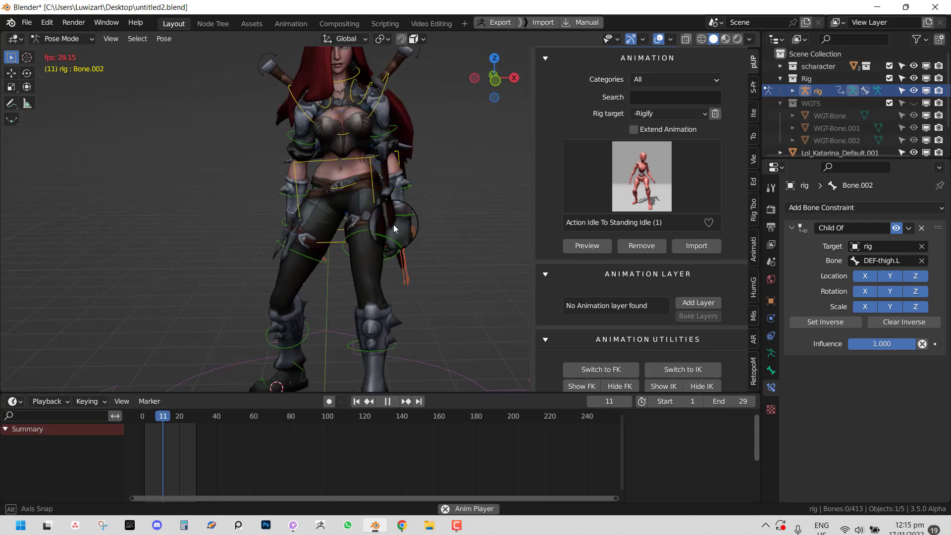
scroll(393, 224, "up", 2)
middle_click_drag(418, 195, 408, 336, "shift")
key("space")
right_click(366, 224)
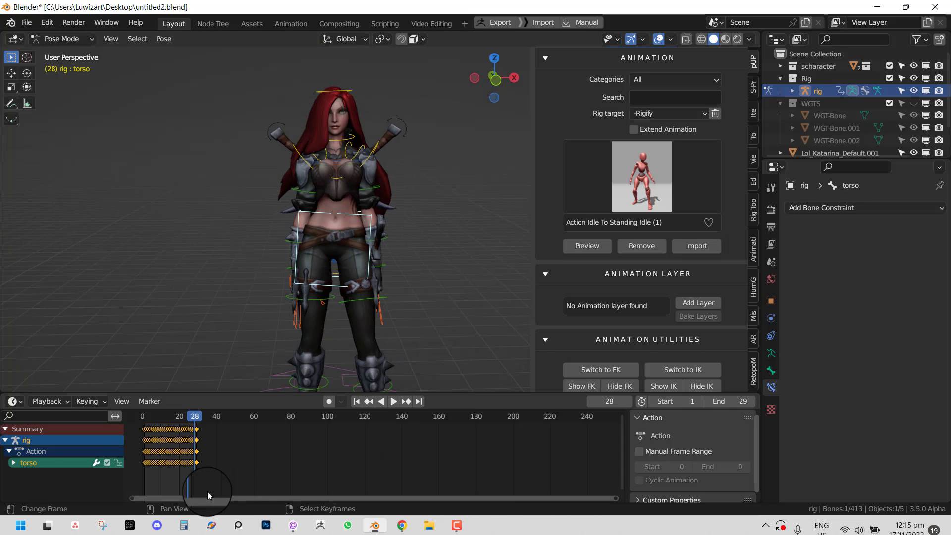
- Make frame 75 the animation's end frame and move back to around frame 34
left_click_drag(241, 451, 282, 452)
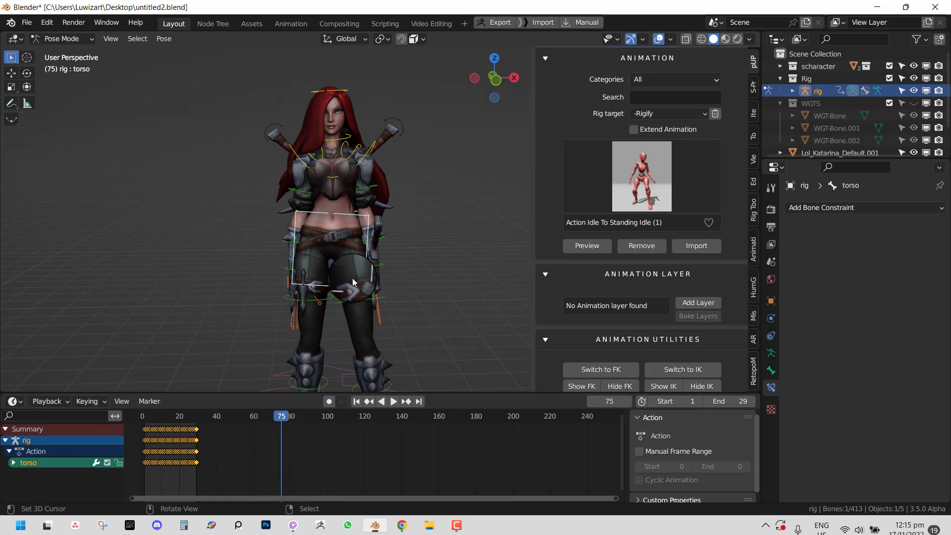
key("ctrl+End")
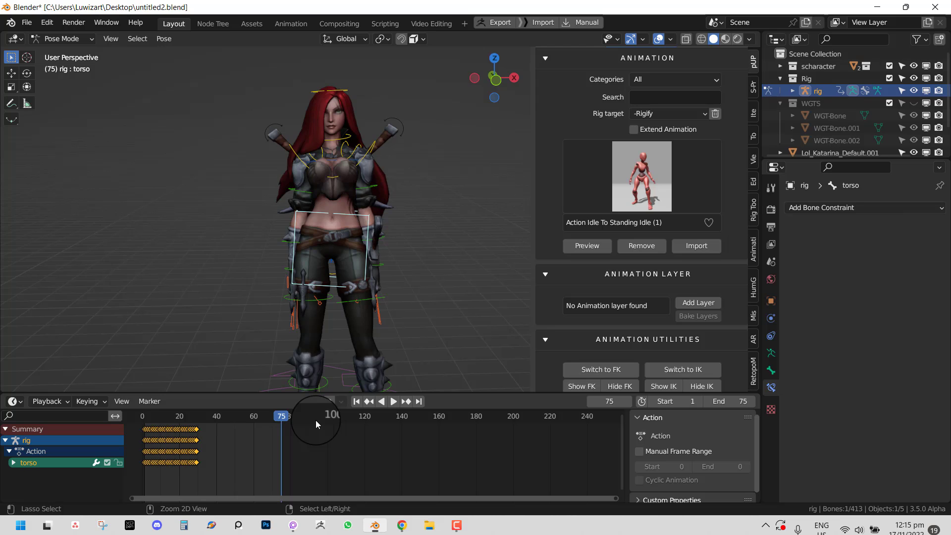
left_click_drag(132, 449, 207, 453)
key("space")
- Go to frame 29 and adjust the viewport and timeline views
middle_click_drag(326, 261, 283, 260)
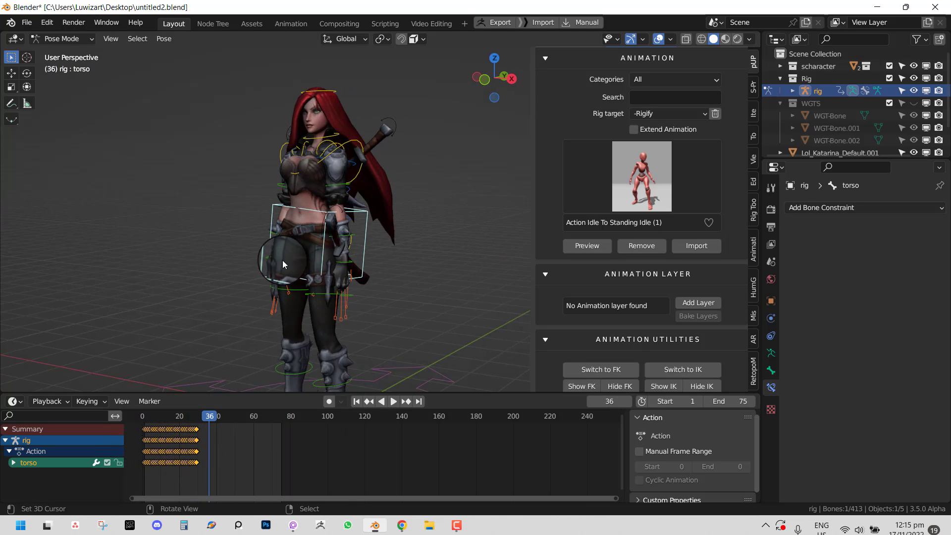
scroll(307, 260, "up", 2)
left_click(198, 431)
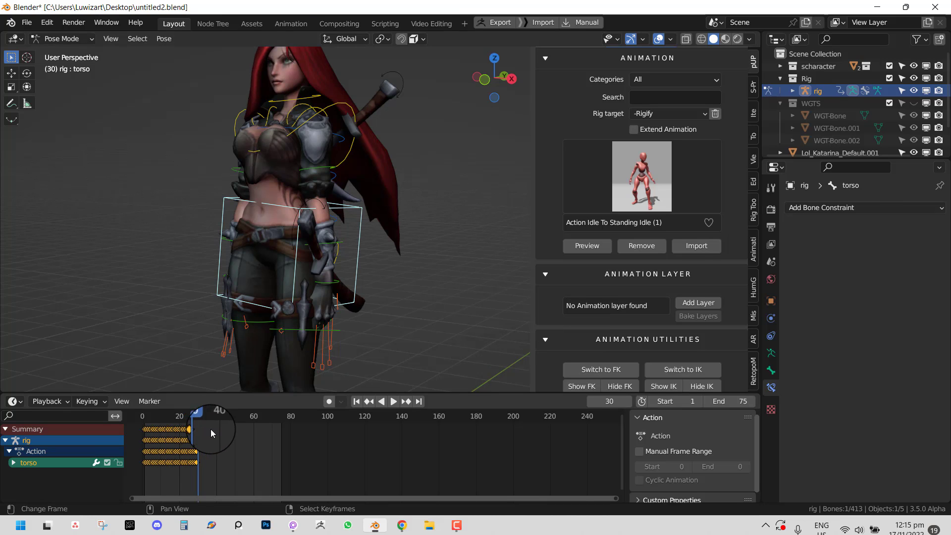
key("Left")
scroll(157, 457, "up", 6)
middle_click_drag(165, 453, 479, 419)
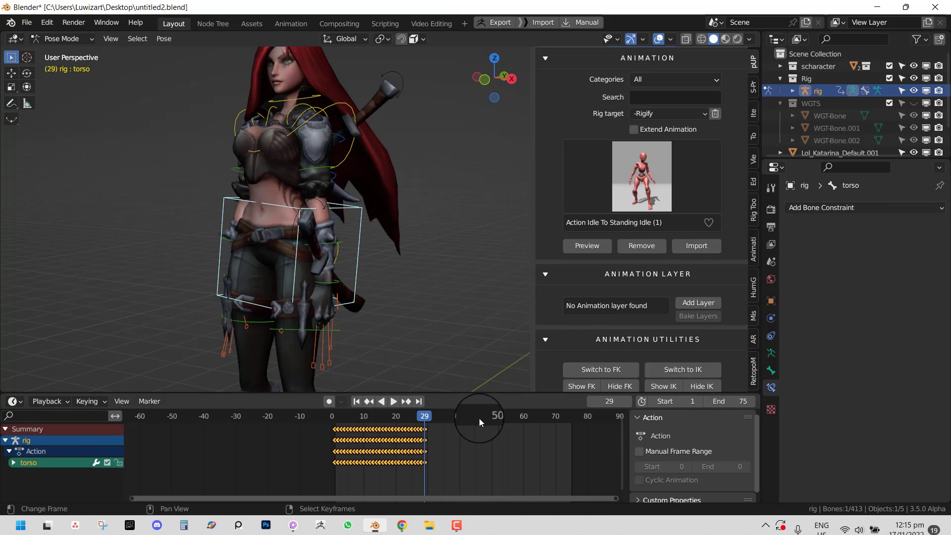
scroll(462, 449, "up", 2)
scroll(743, 296, "down", 2)
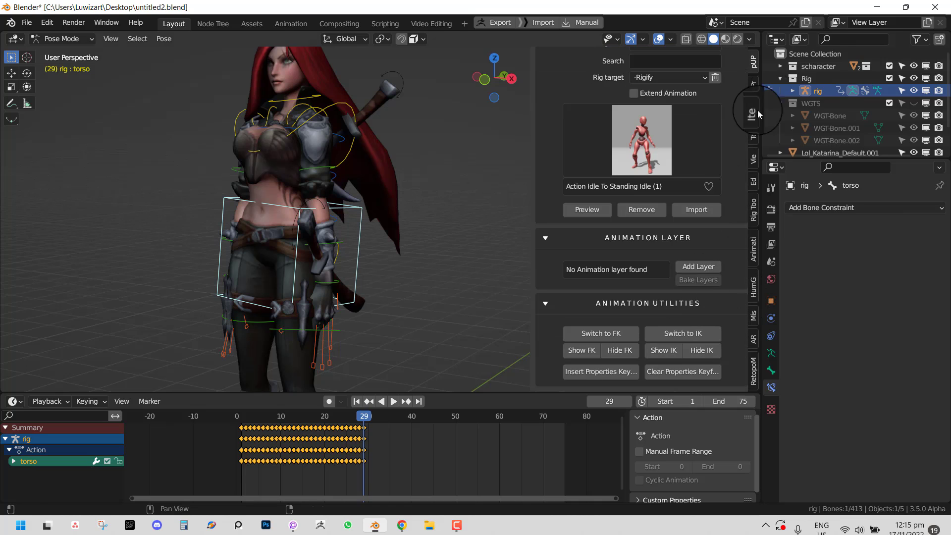
- Enable the Arm.L (IK) rig layer in the sidebar Item tab
middle_click_drag(336, 297, 411, 298)
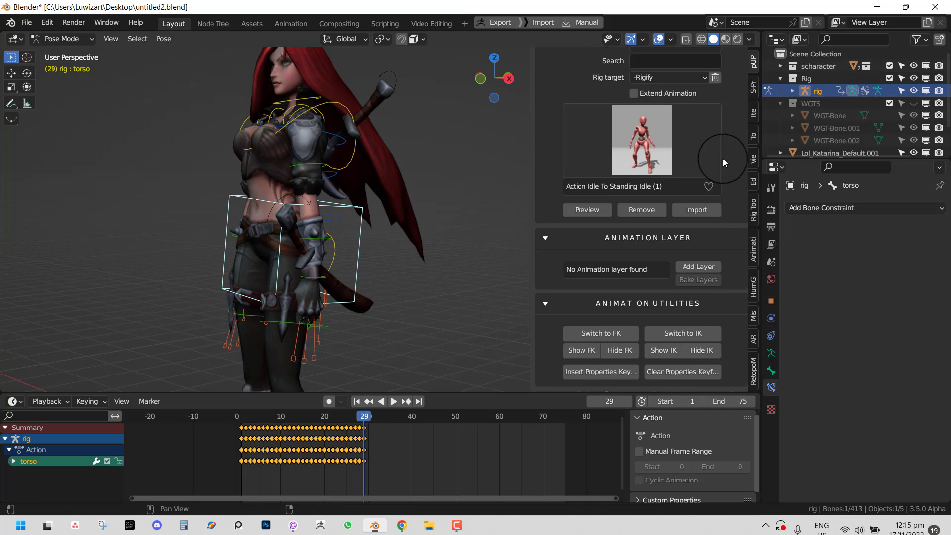
left_click(754, 115)
scroll(635, 326, "down", 8)
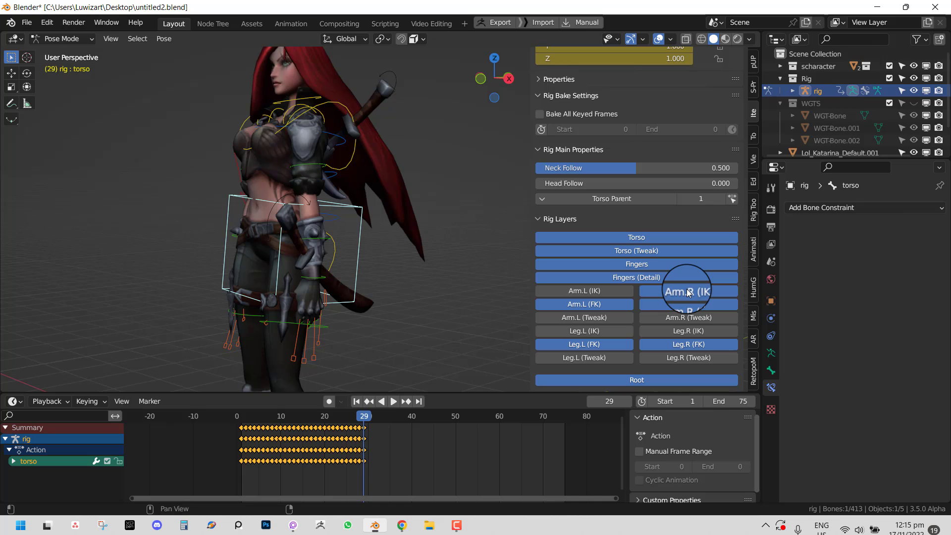
left_click(599, 291)
- Select hand_ik.L and move it up and to the right
middle_click_drag(314, 284, 370, 282)
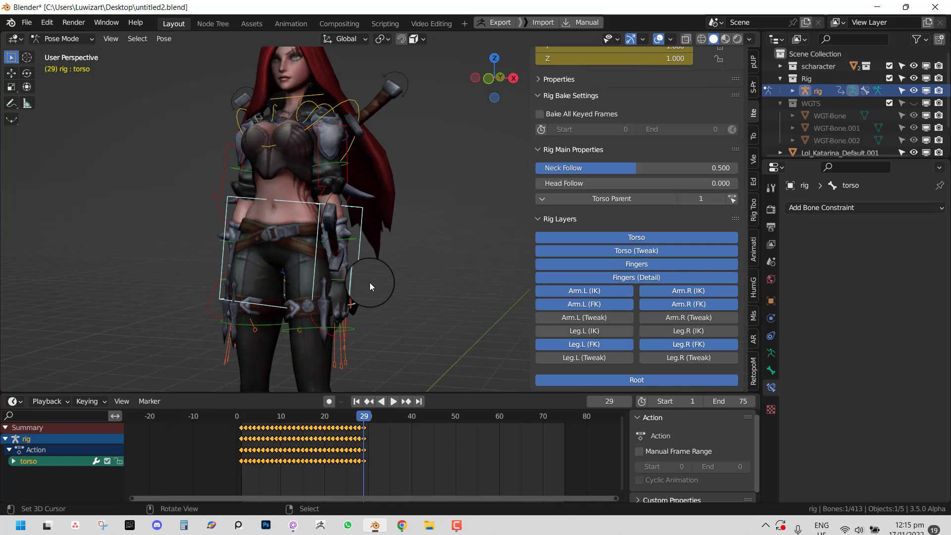
scroll(370, 282, "up", 1)
right_click(332, 360)
key("g")
left_click(392, 332)
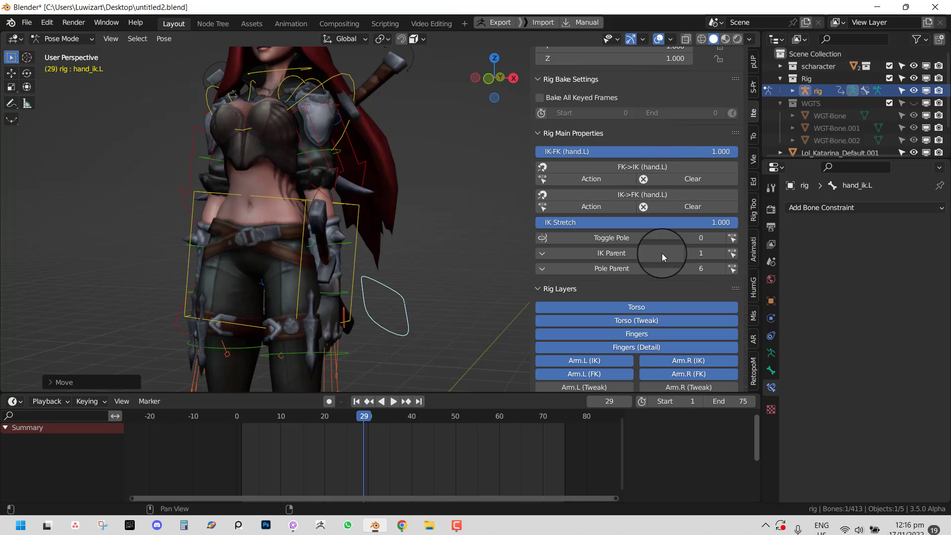
- Set IK-FK (hand.L) to 0 and reposition the hand_ik.L control
left_click_drag(646, 154, 396, 199)
key("g")
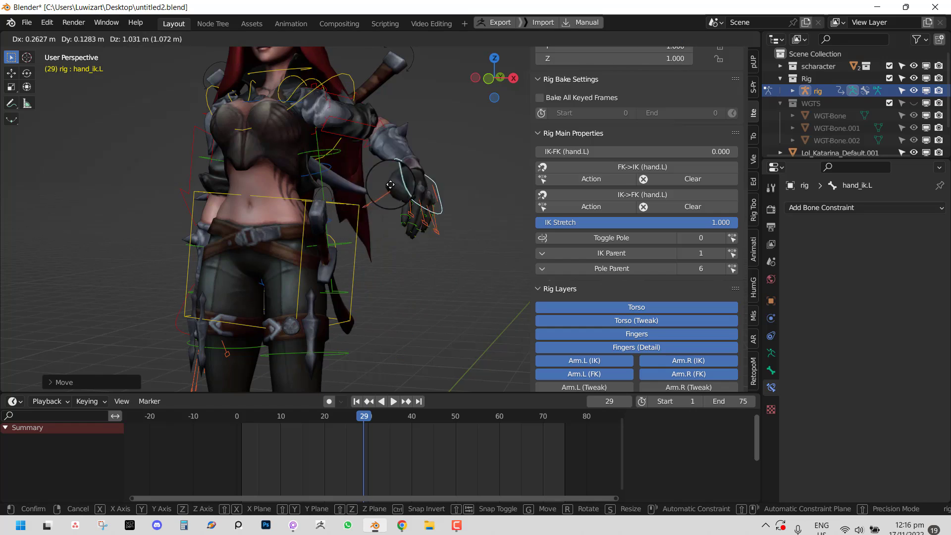
left_click(377, 248)
middle_click_drag(378, 248, 293, 252)
key("g")
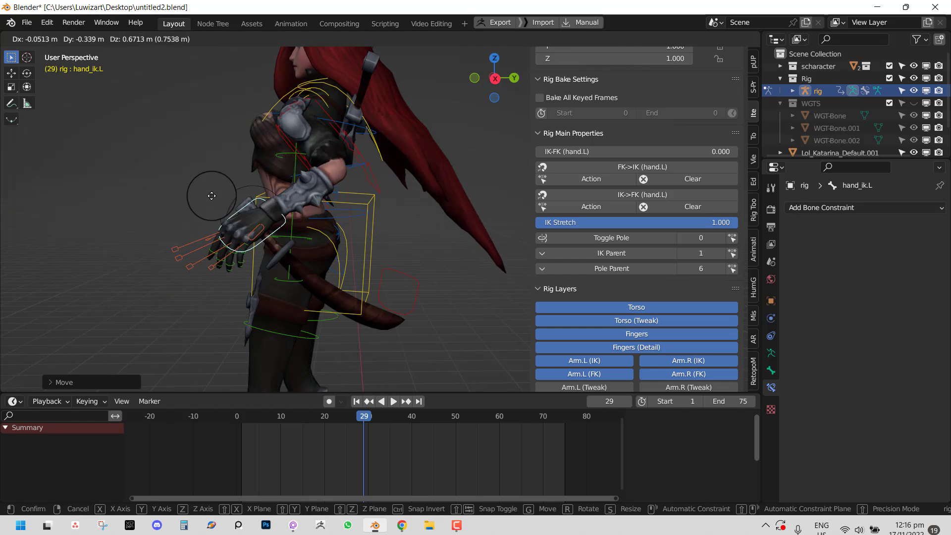
left_click(211, 196)
middle_click_drag(250, 276, 313, 271)
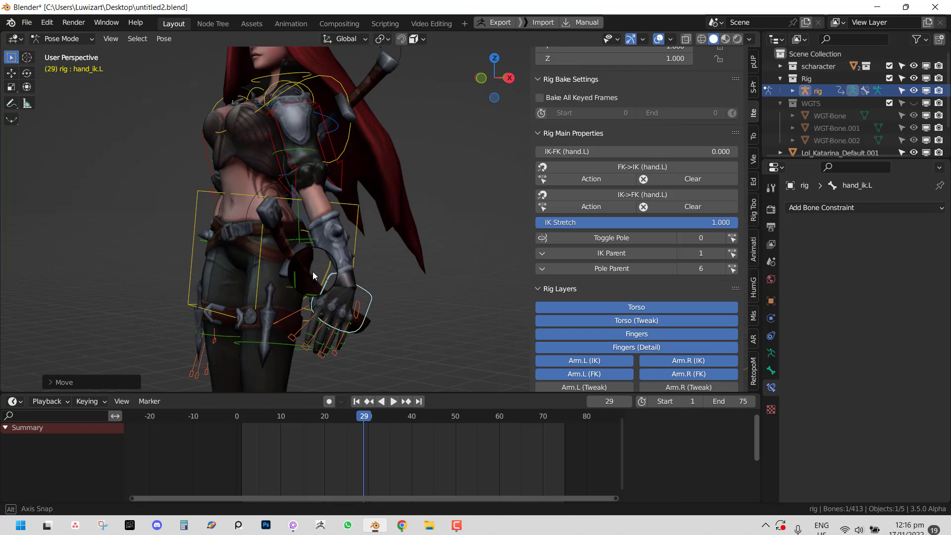
- Switch the left arm to FK from the add-on's animation utilities page
left_click(753, 87)
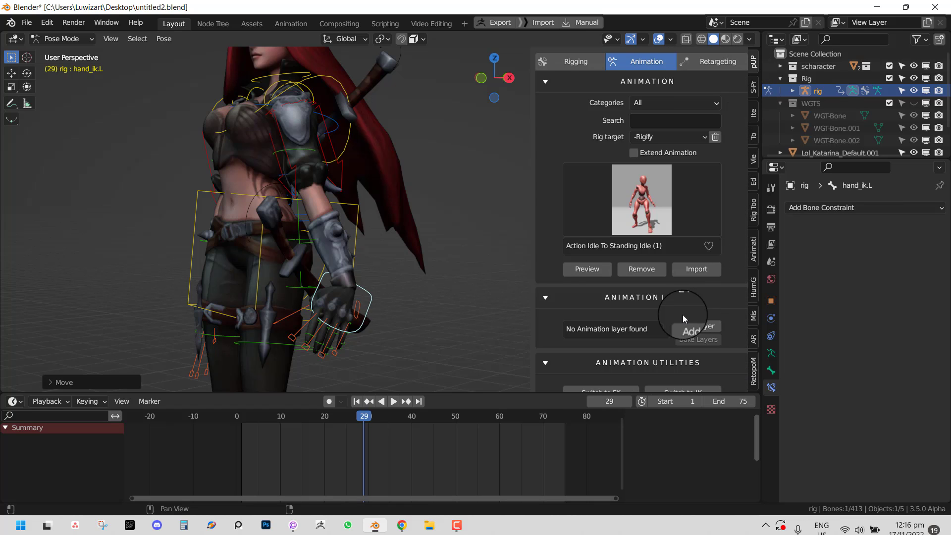
left_click_drag(325, 430, 285, 448)
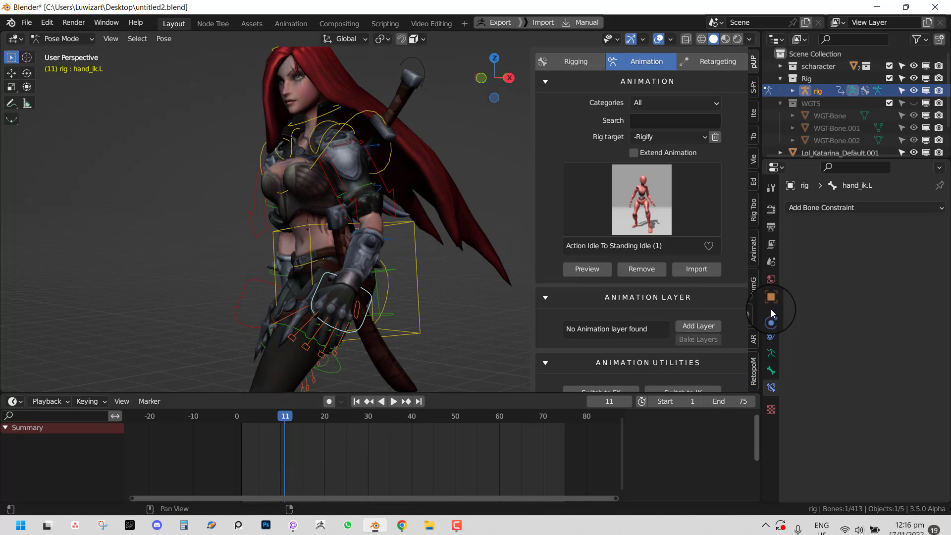
scroll(653, 367, "down", 3)
left_click(580, 337)
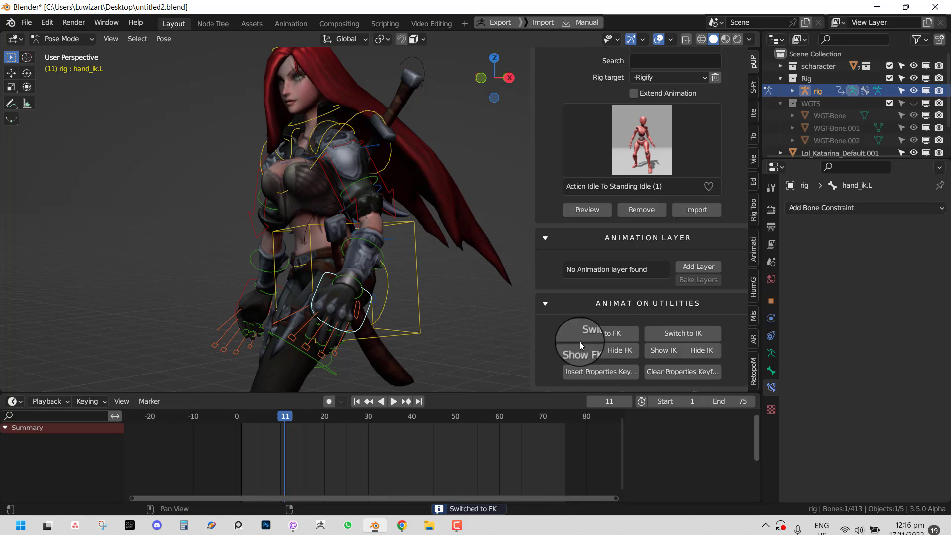
left_click_drag(333, 414, 272, 448)
- Select all bones and insert a properties keyframe at frame 29
key("a")
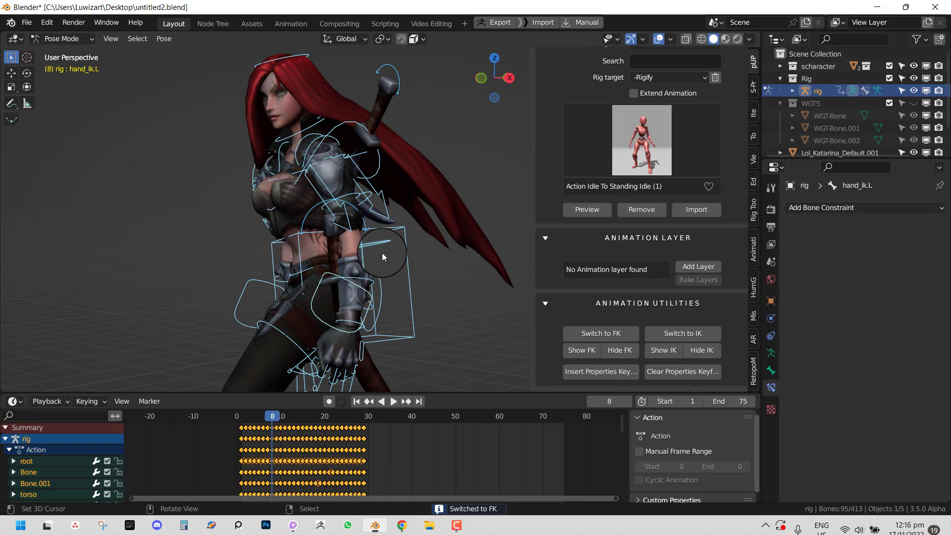
left_click(369, 433)
middle_click_drag(336, 317, 382, 266)
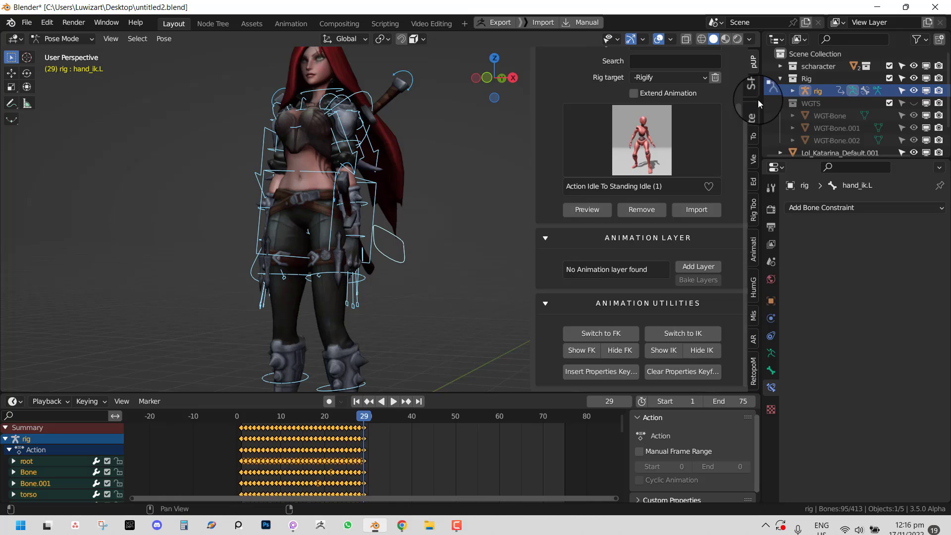
left_click(749, 115)
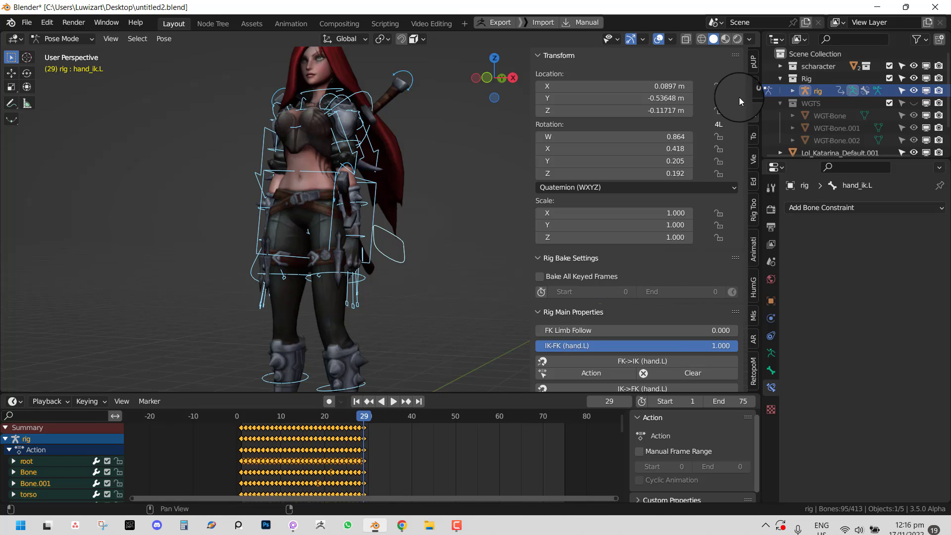
left_click(752, 67)
scroll(700, 360, "down", 3)
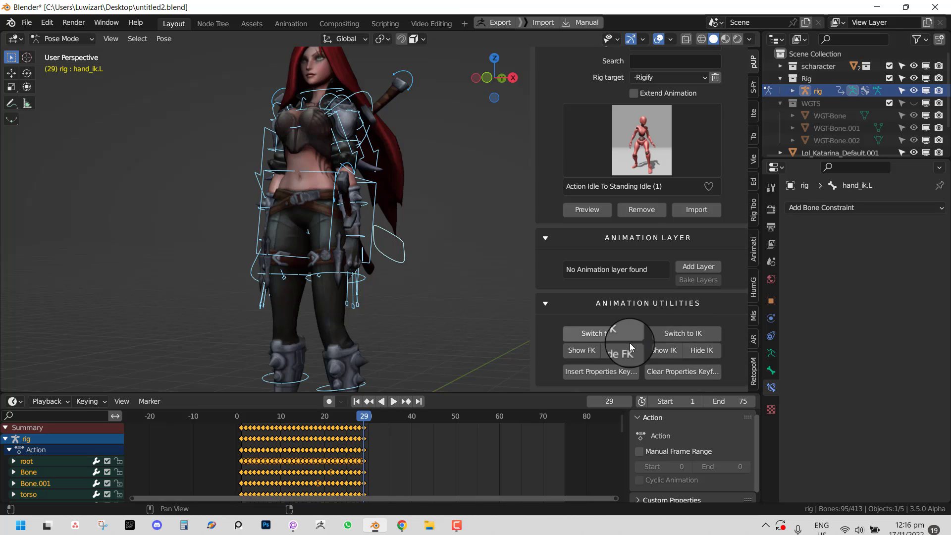
left_click(601, 373)
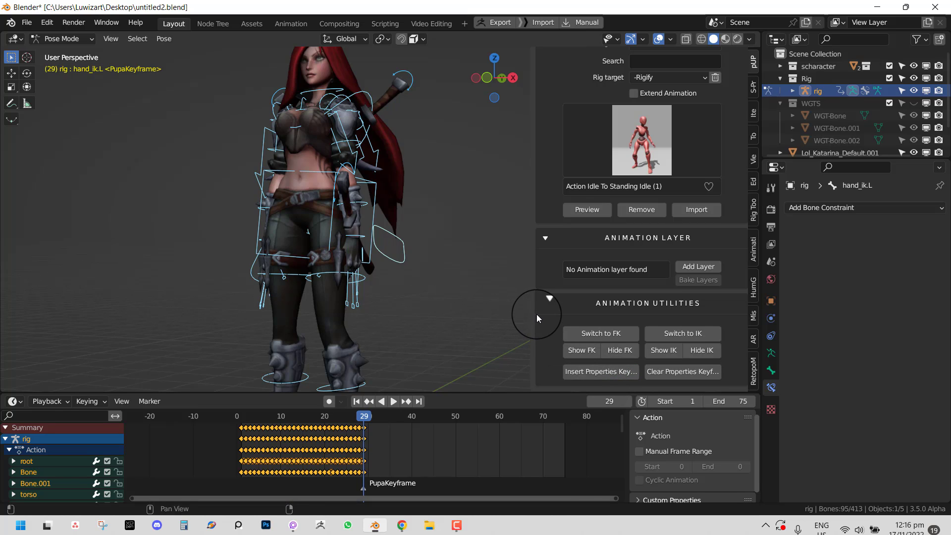
- Widen the side panel and check the rig properties and animation pages
left_click_drag(535, 316, 502, 314)
left_click(746, 82)
scroll(661, 295, "down", 15)
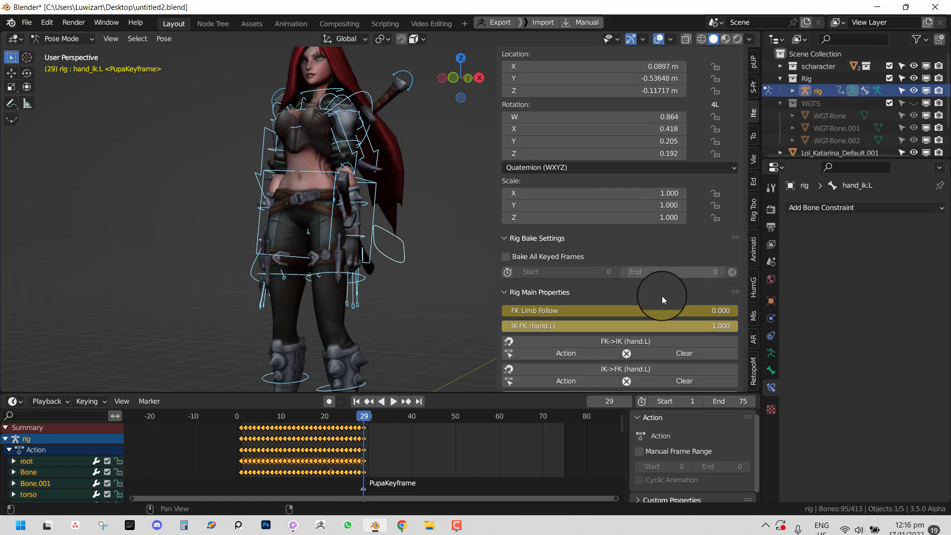
scroll(635, 236, "down", 3)
left_click(749, 63)
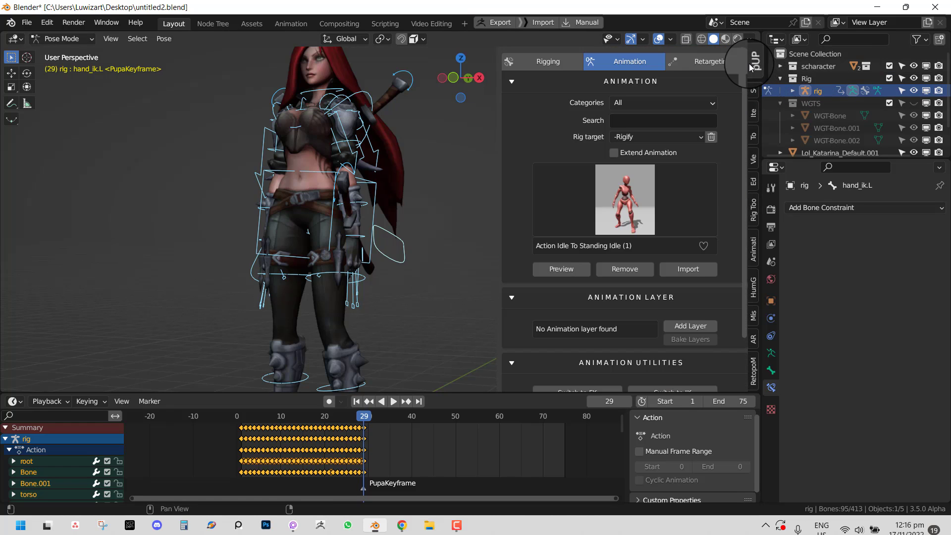
scroll(655, 347, "down", 3)
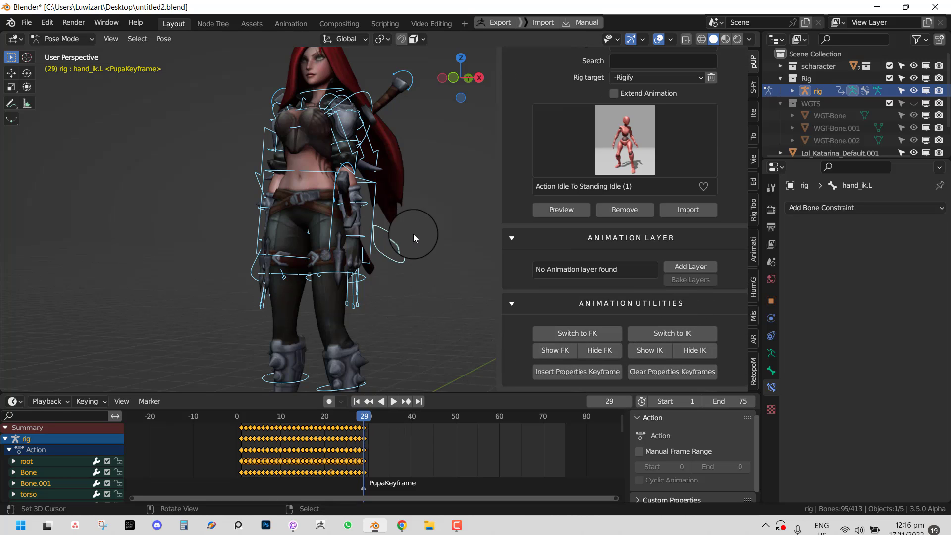
middle_click_drag(413, 233, 334, 213)
- Switch the left arm back to IK at frame 30
key("space")
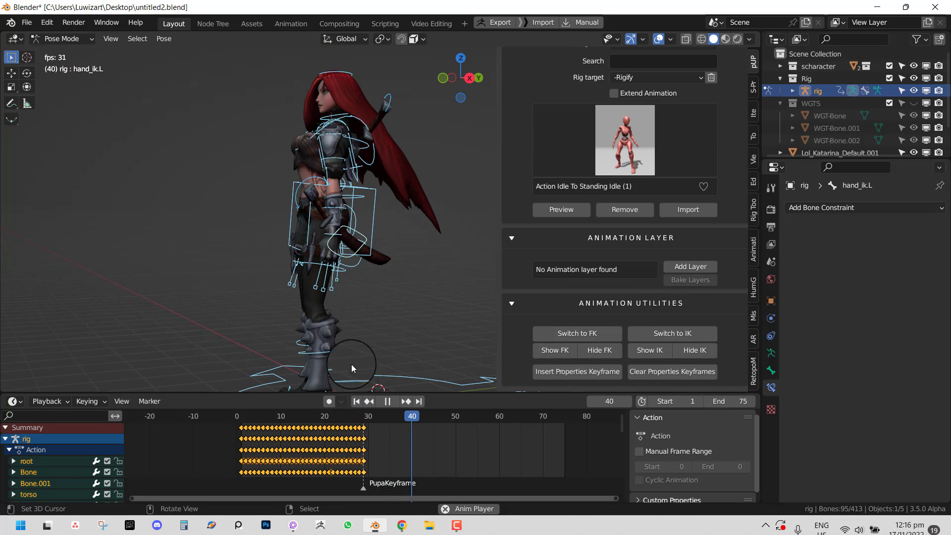
key("space")
left_click_drag(346, 447, 367, 434)
left_click(676, 336)
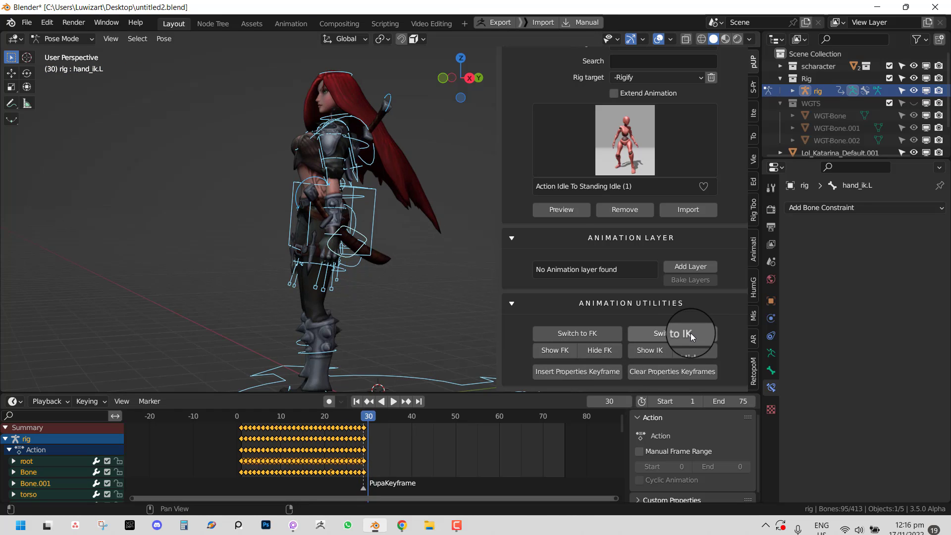
- Orbit to the character's left side and select only hand_ik.L
middle_click_drag(225, 301, 302, 275)
scroll(406, 262, "up", 2)
middle_click_drag(393, 262, 266, 263)
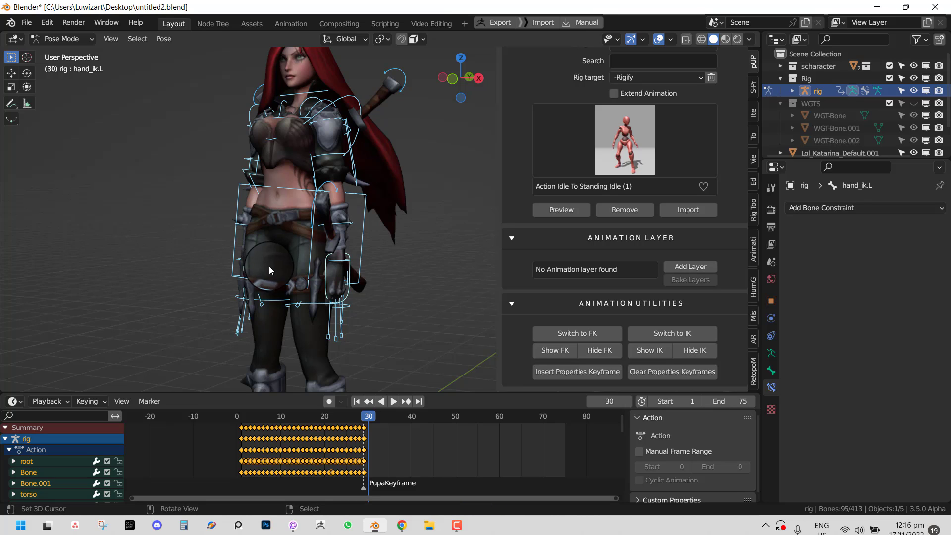
mouse_move(406, 281)
middle_mouse_down()
mouse_move(354, 266)
mouse_move(326, 272)
mouse_move(432, 298)
middle_mouse_up()
scroll(364, 268, "up", 2)
left_click(369, 287)
- Keyframe the rig properties and location, rotation and scale at frame 30
key("g")
right_click(327, 246)
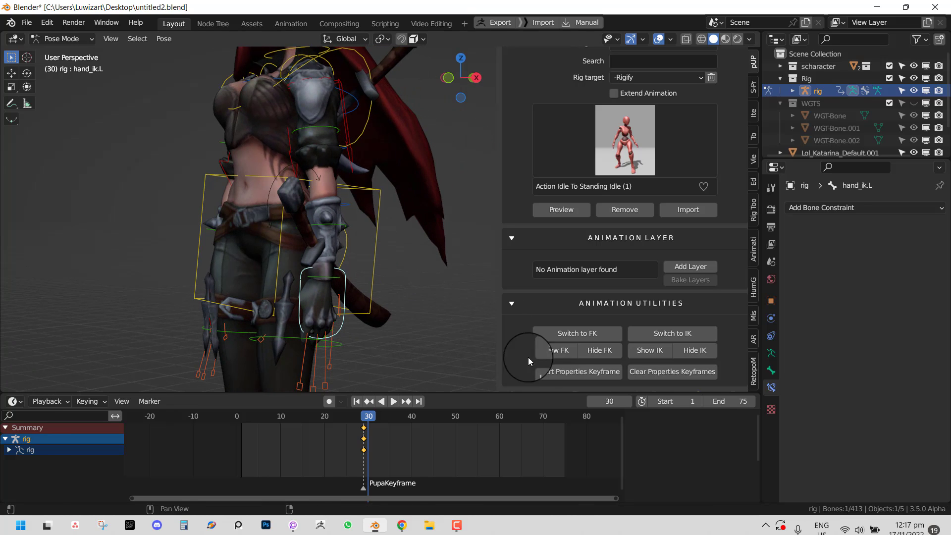
left_click(569, 374)
middle_click_drag(321, 299, 373, 256)
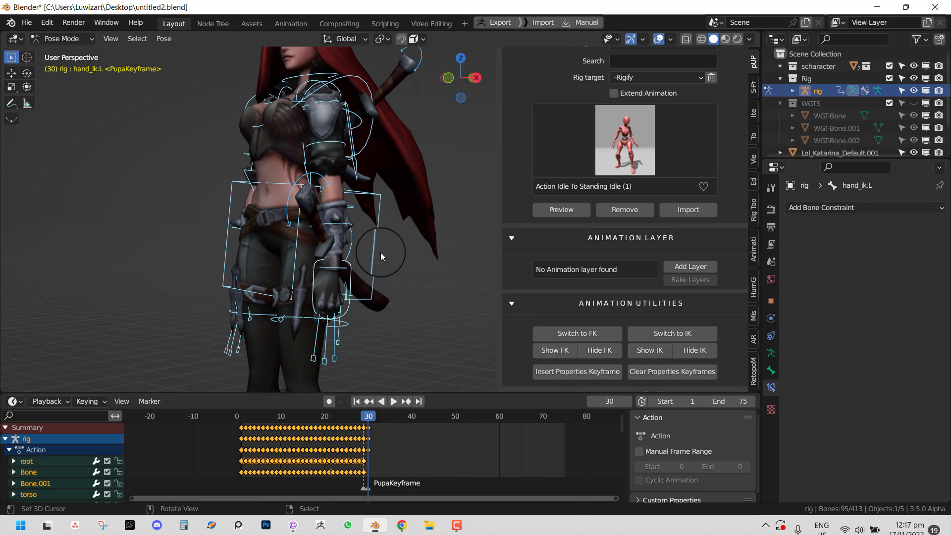
key("i")
- In right orthographic view, move and rotate the torso control
left_click_drag(364, 440, 430, 436)
scroll(377, 253, "down", 2)
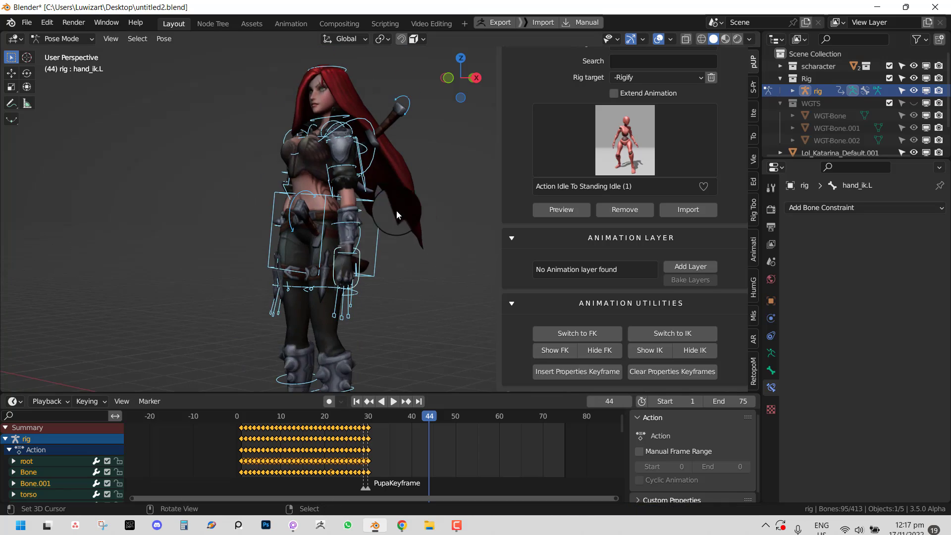
key("KP_3")
left_click(434, 208)
key("g")
left_click(421, 226)
key("r")
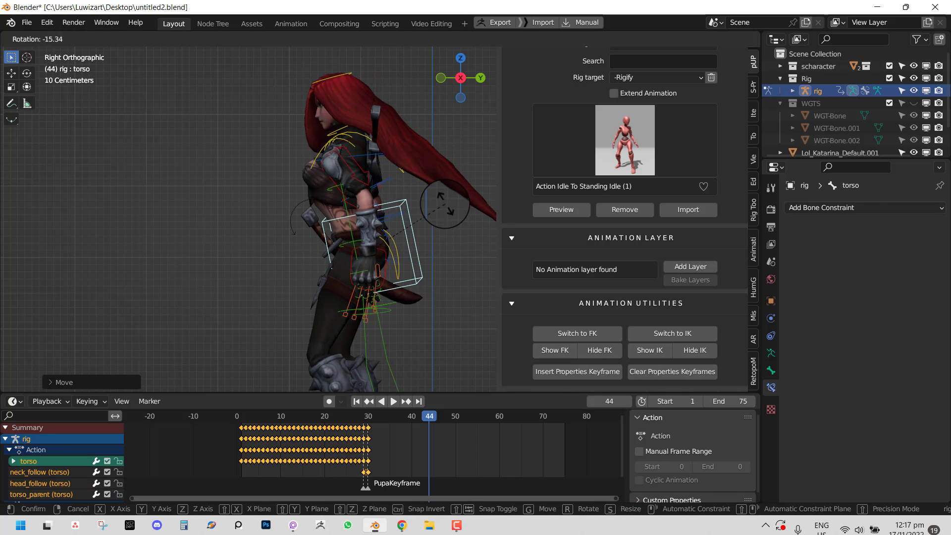
left_click(391, 248)
- Move the left hand IK control down into a new position
left_click(384, 254)
key("g")
left_click(376, 260)
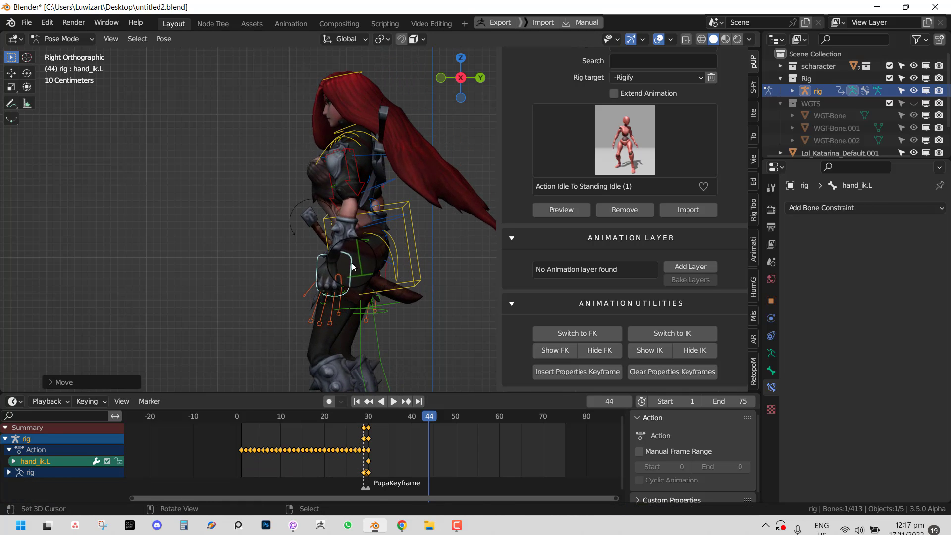
key("KP_1")
key("g")
left_click(381, 288)
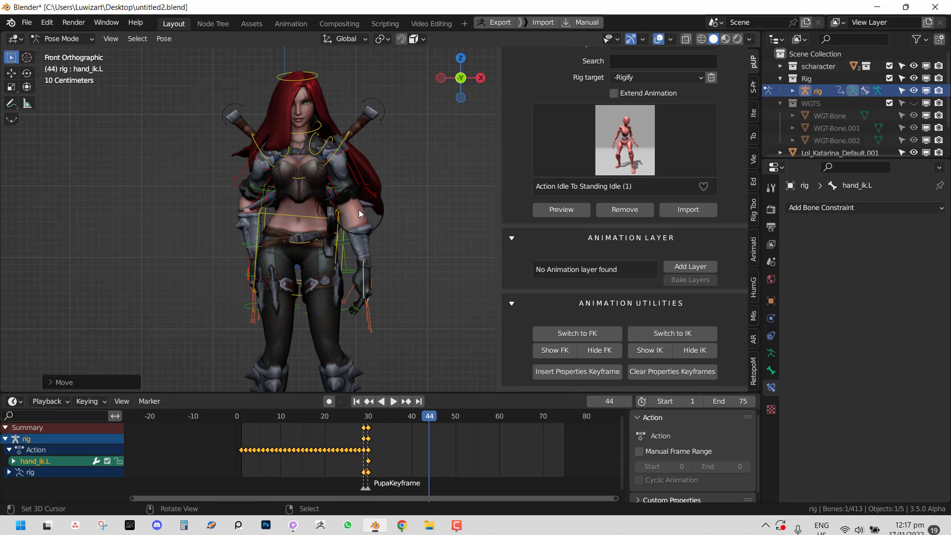
- Select hand_ik.R and move it outward from the character
right_click(252, 267)
right_click(248, 258)
key("g")
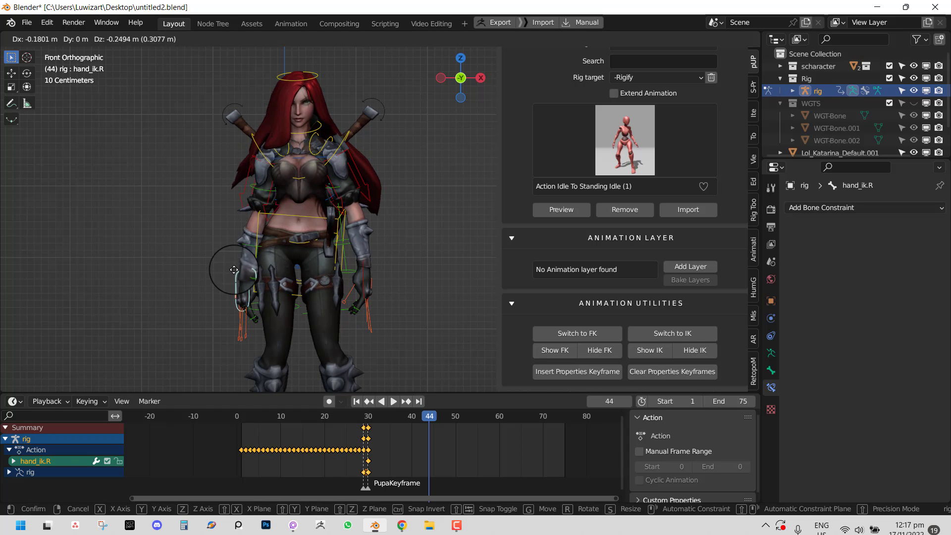
left_click(236, 264)
middle_click_drag(236, 264, 389, 307)
key("g")
left_click(438, 336)
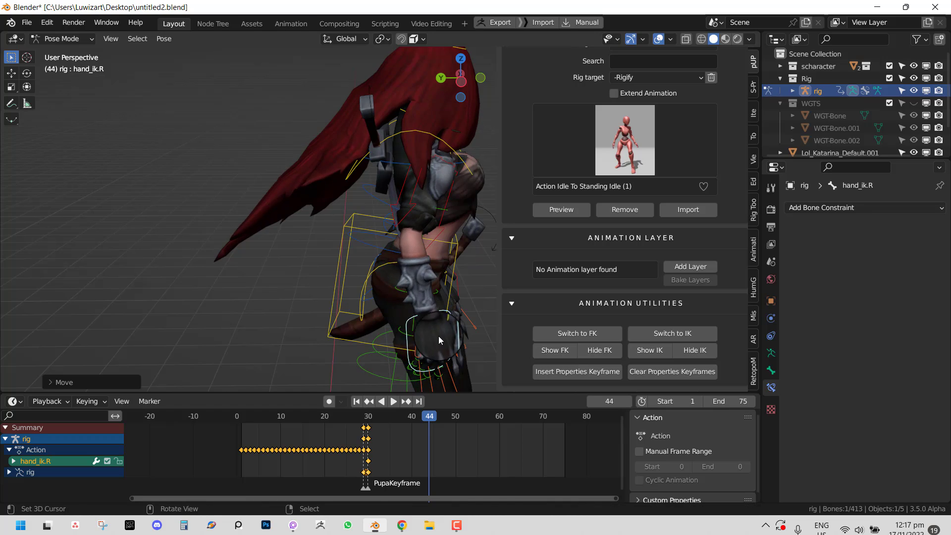
- Refine hand_ik.R's position and trackball-rotate it in front view
middle_click_drag(438, 336, 331, 251, "shift")
key("g")
left_click(332, 260)
key("KP_1")
key("r")
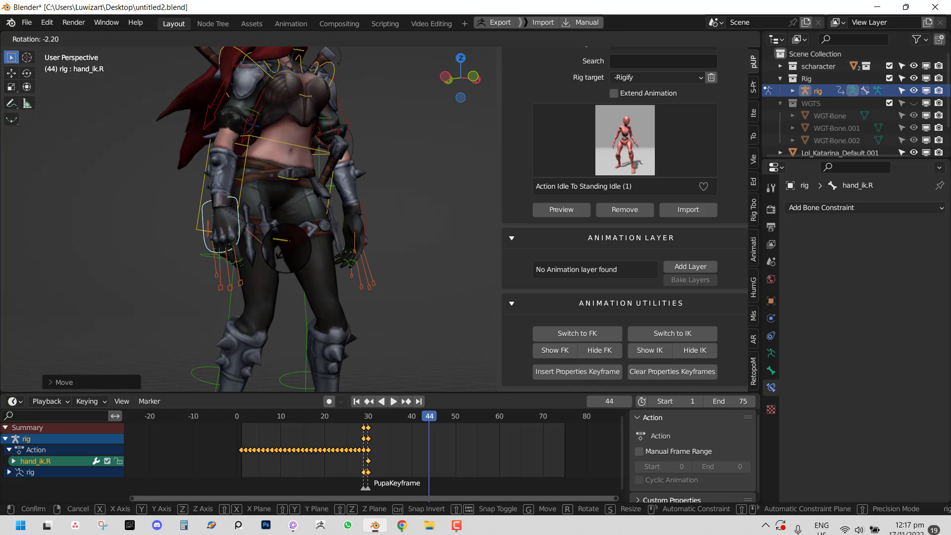
key("r")
left_click(342, 210)
- Key all bones at frame 44, then return to frame 21
key("a")
scroll(343, 218, "down", 2)
key("i")
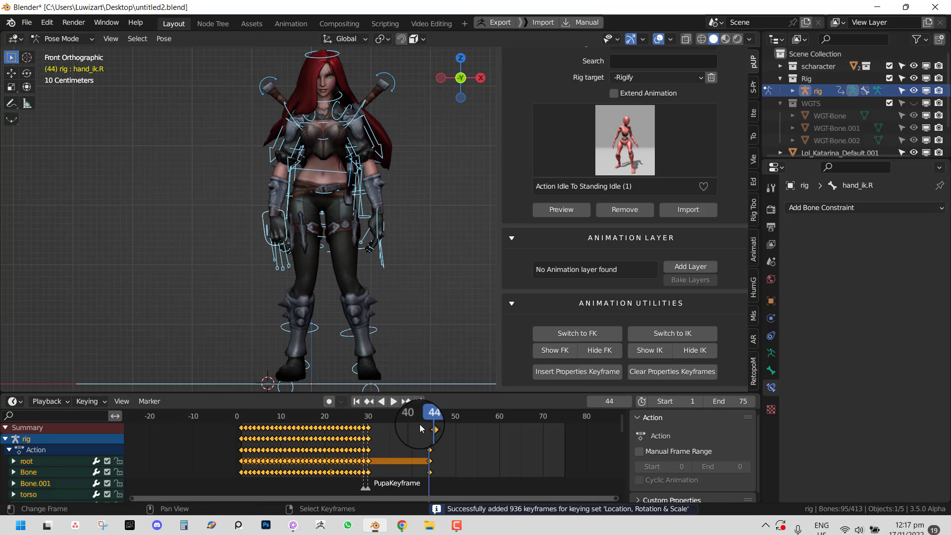
left_click_drag(420, 420, 336, 412)
- Play the idle animation, stop it at frame 44, and orbit to view the legs
key("space")
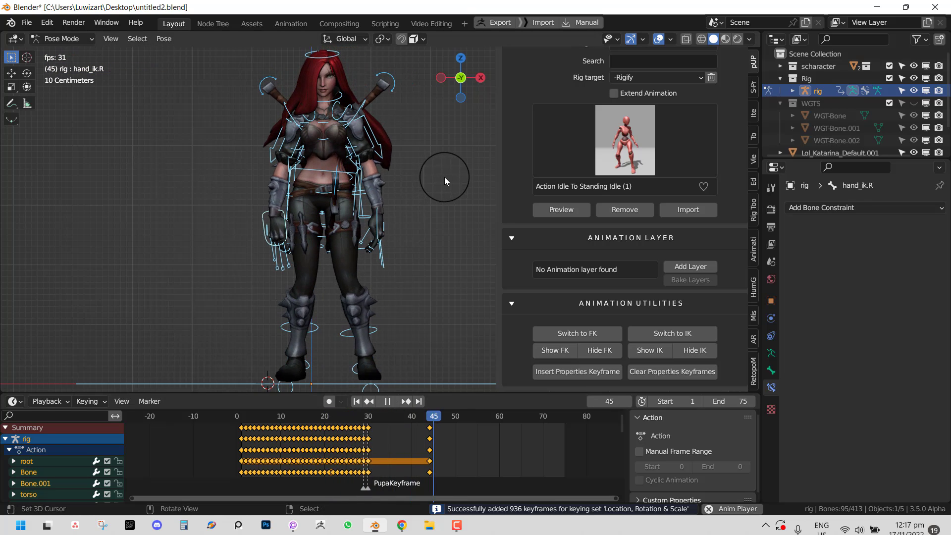
key("Escape")
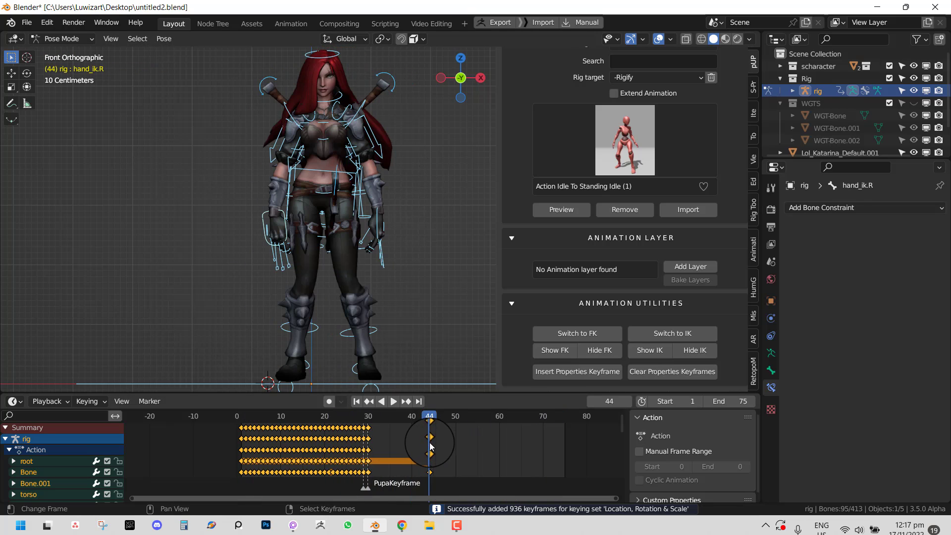
scroll(373, 249, "up", 1)
scroll(353, 318, "down", 3)
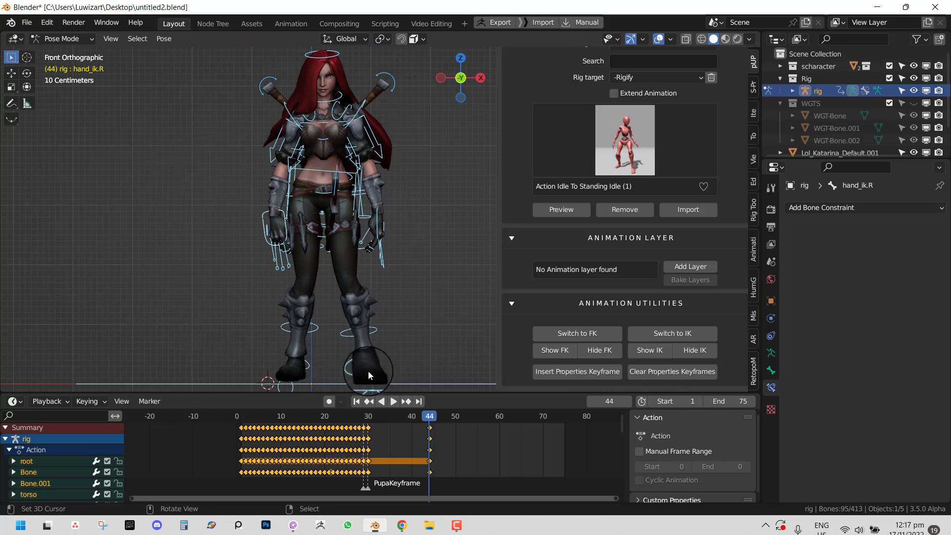
middle_click_drag(367, 371, 408, 317)
scroll(390, 310, "up", 4)
middle_click_drag(344, 223, 344, 220)
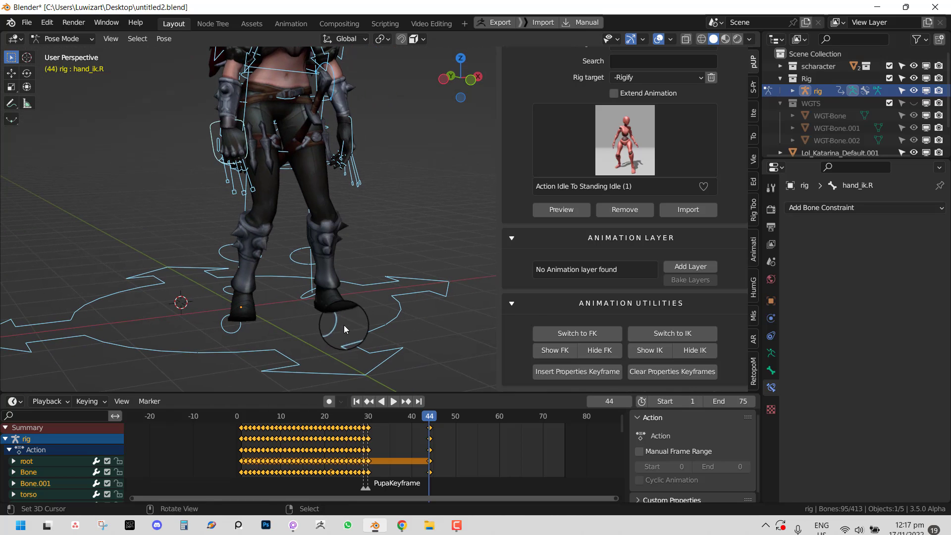
- Show the IK controls and key all bones, including foot and thigh IK, at frame 44
left_click(647, 351)
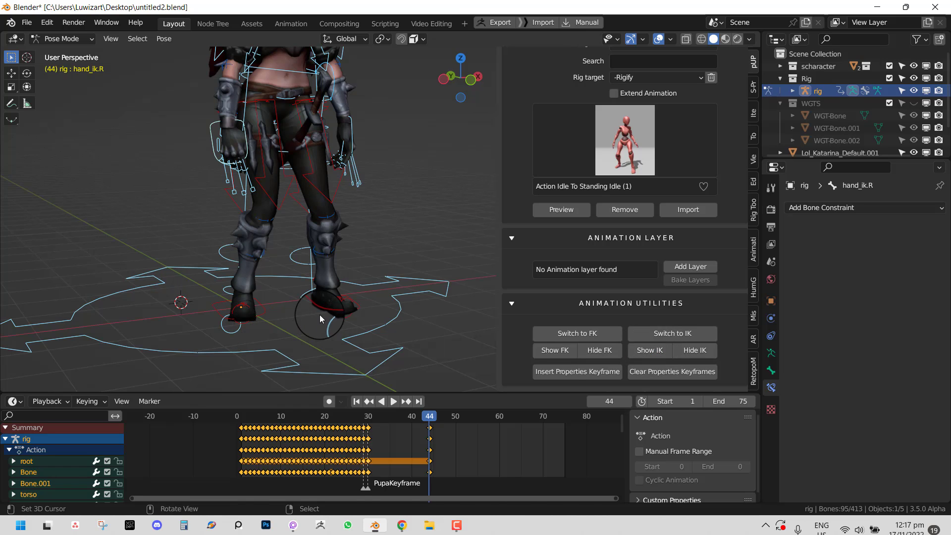
left_click(323, 305)
left_click(312, 224)
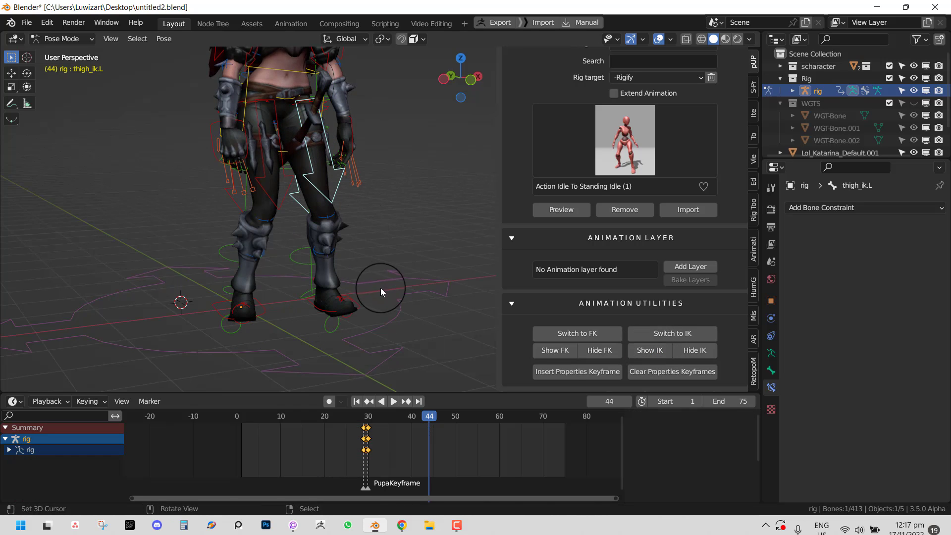
key("a")
key("i")
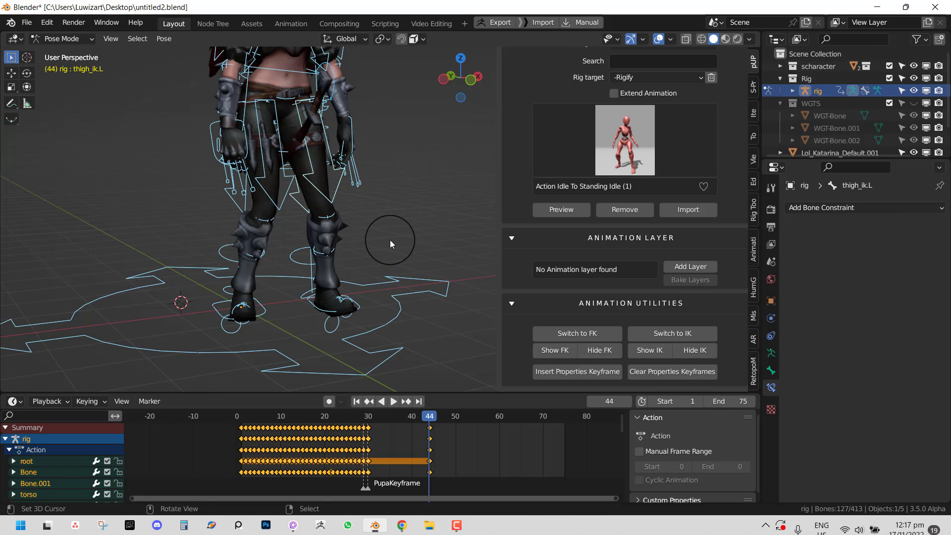
- Select the foot and thigh IK bones, frame the whole rig, and play the animation in front view
left_click(342, 304)
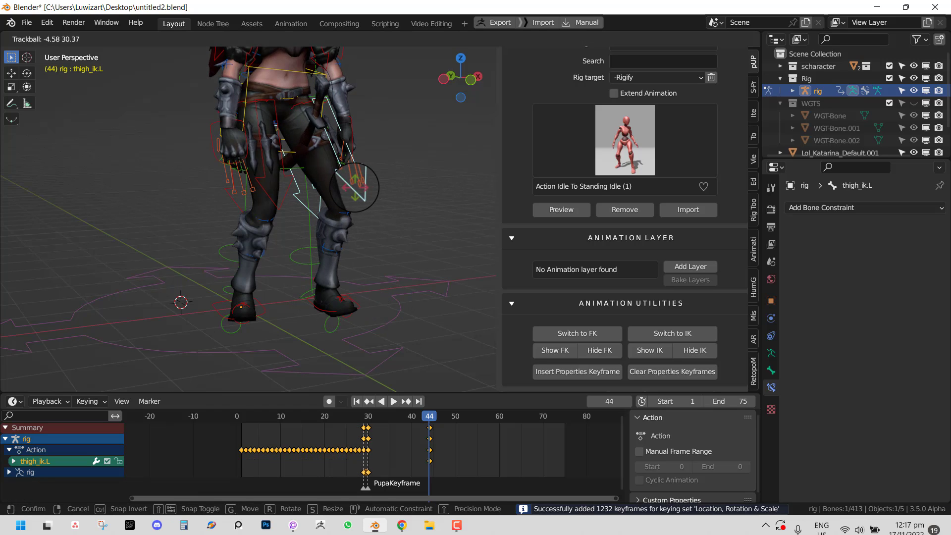
left_click(284, 204)
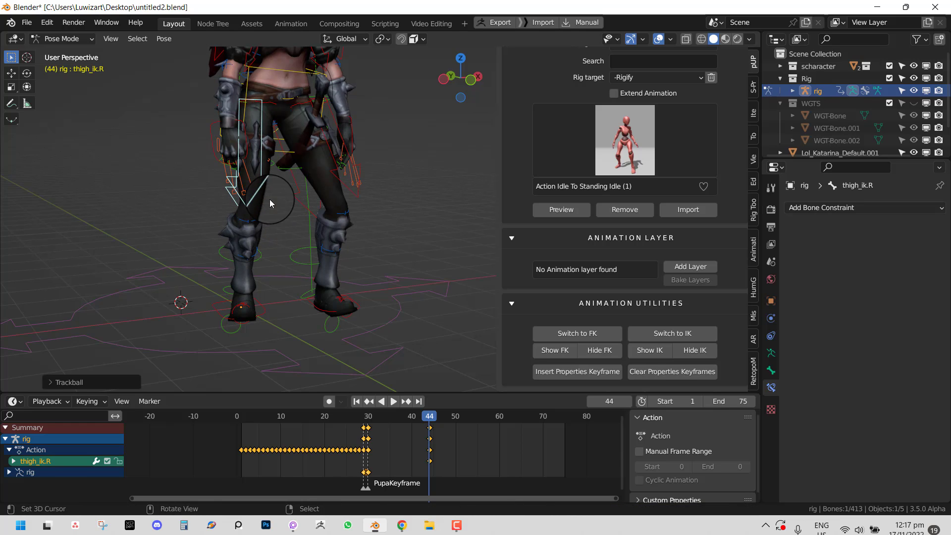
key("a")
key("KP_Decimal")
key("space")
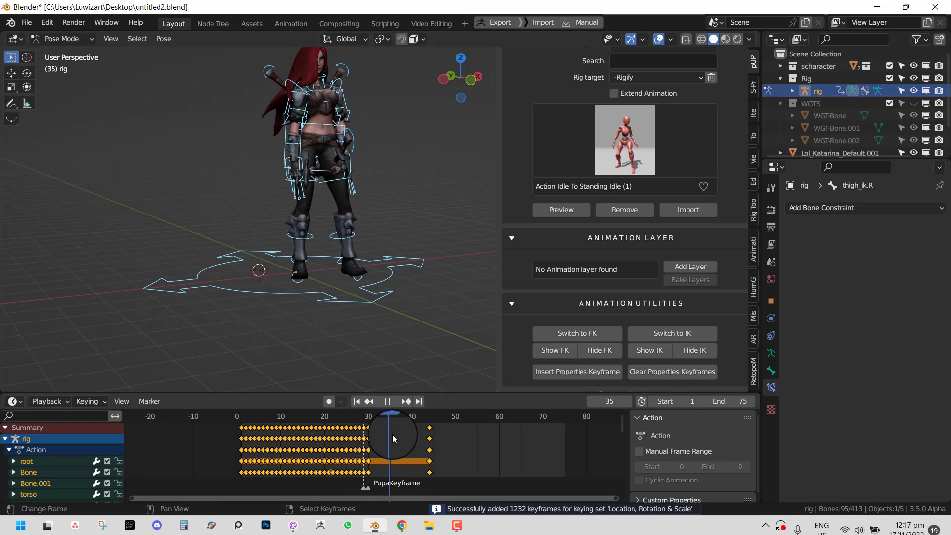
key("KP_1")
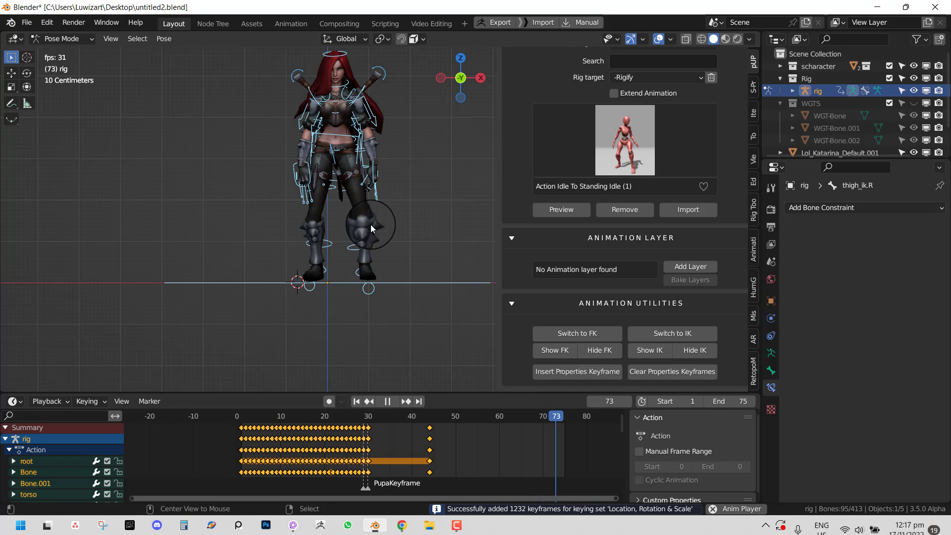
left_click(371, 225)
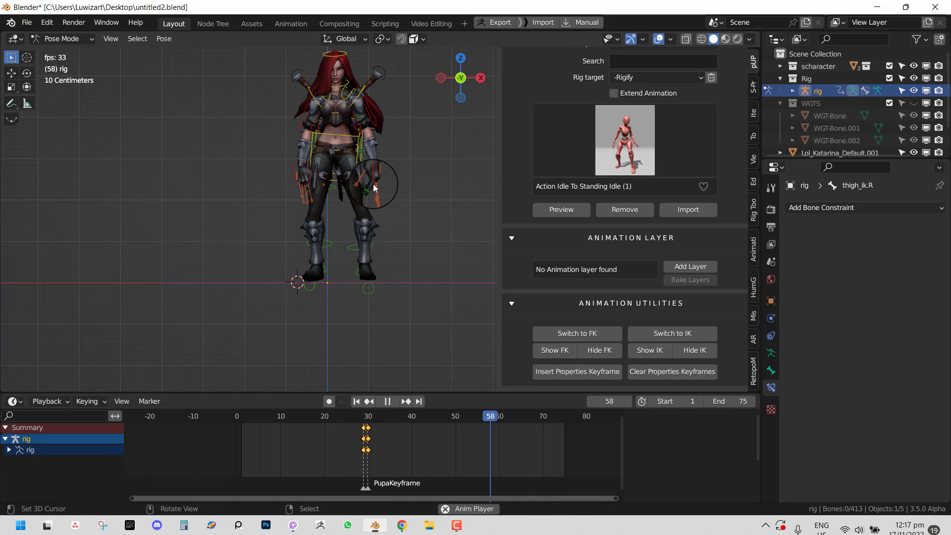
- Orbit around the animating character, stop playback, and select all bones to show their keyframes
middle_click_drag(373, 184, 416, 172)
scroll(417, 172, "up", 3)
scroll(392, 225, "down", 3)
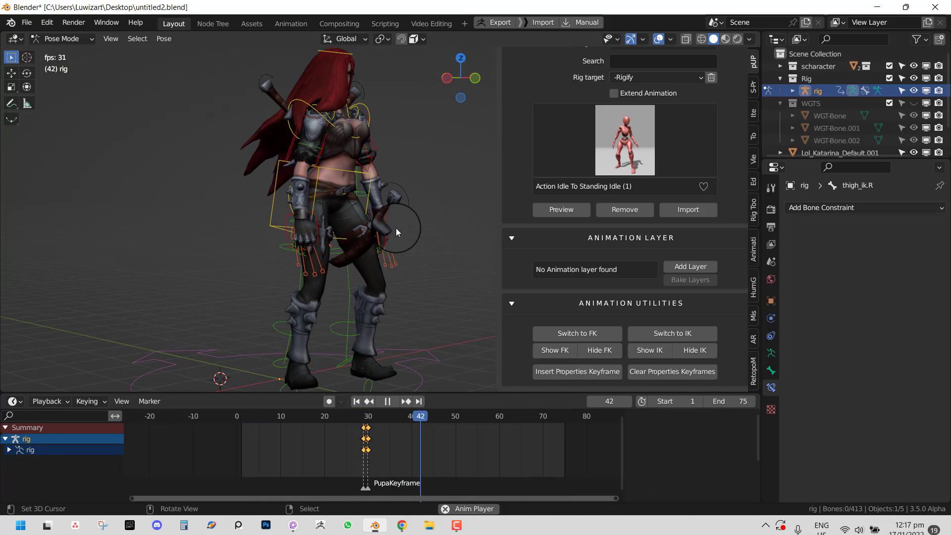
scroll(396, 228, "down", 3)
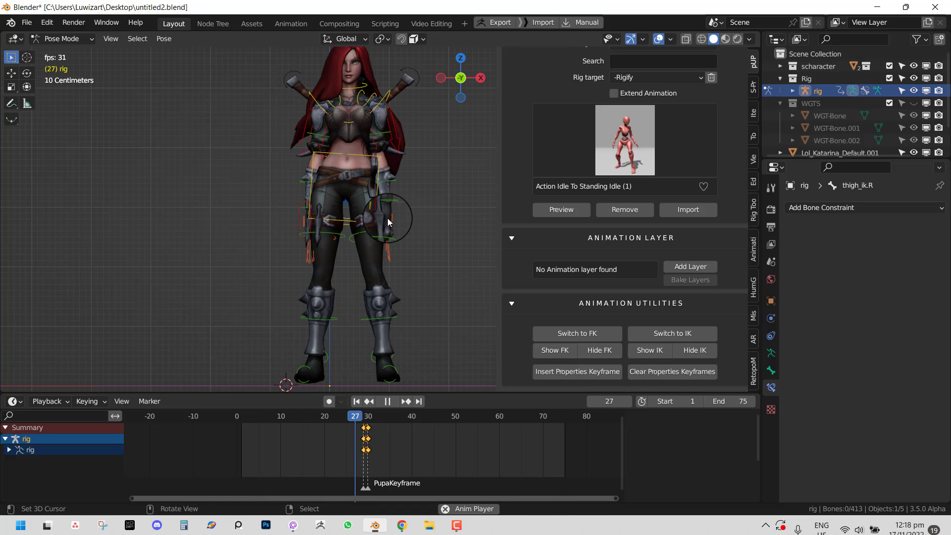
scroll(385, 210, "down", 3)
middle_click_drag(386, 210, 436, 231)
scroll(357, 222, "up", 2)
key("space")
scroll(436, 230, "up", 1)
key("a")
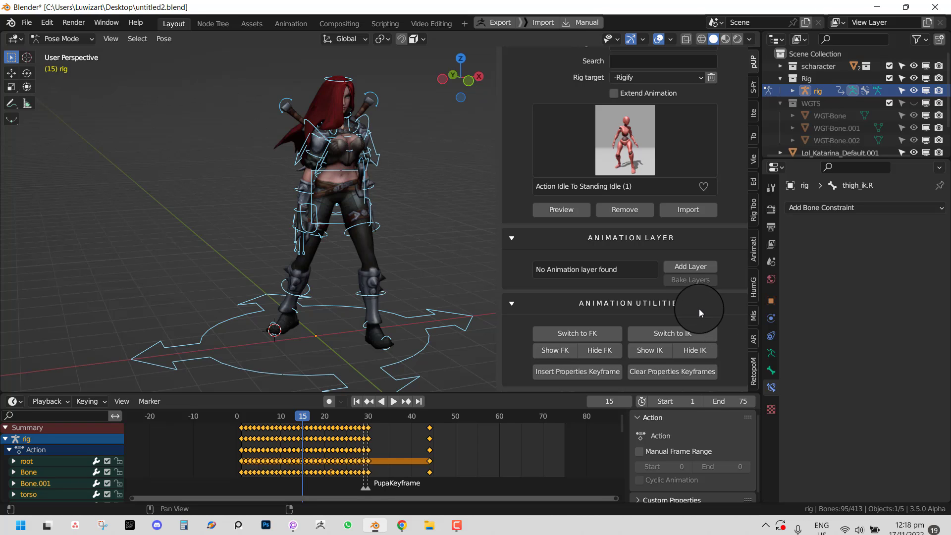
- Remove the imported idle action from the rig, then bring up the Windows Start menu
left_click(605, 210)
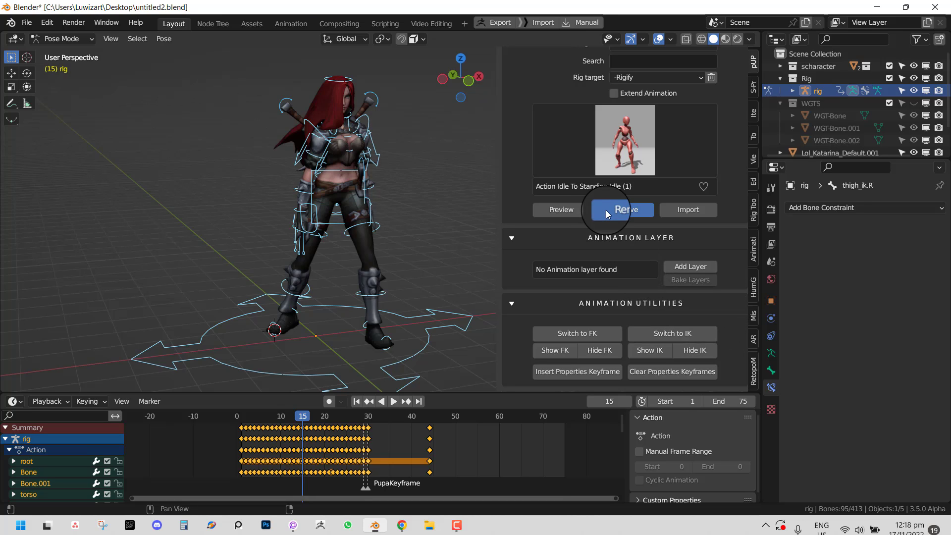
scroll(644, 221, "up", 3)
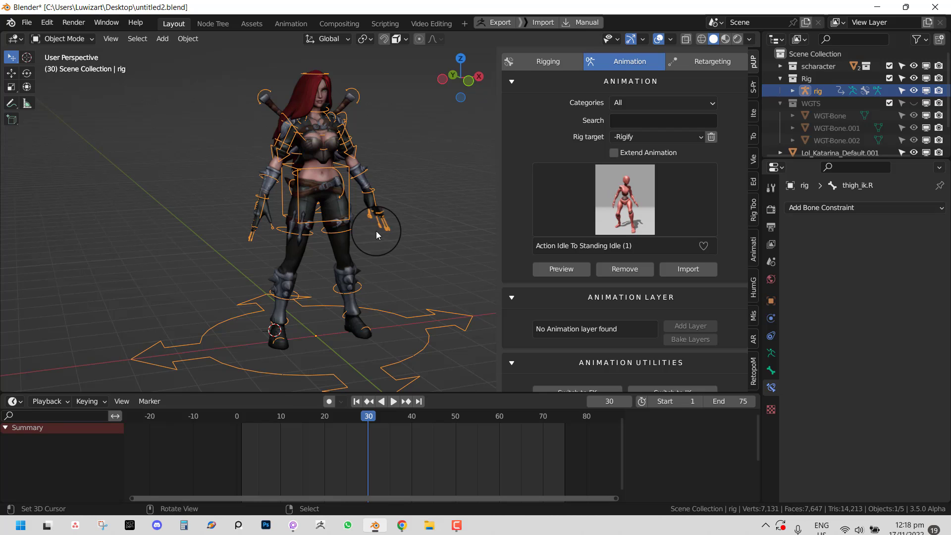
middle_click_drag(376, 231, 353, 222)
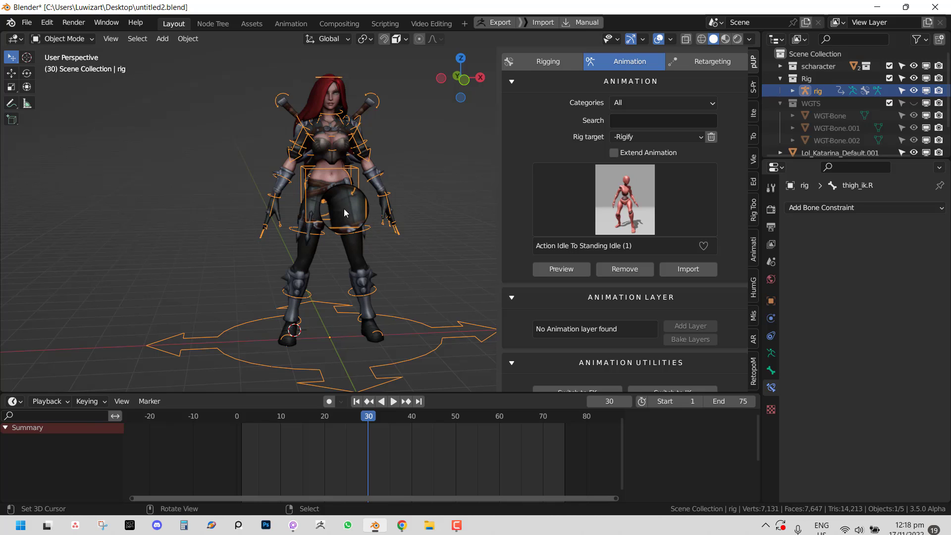
left_click(19, 526)
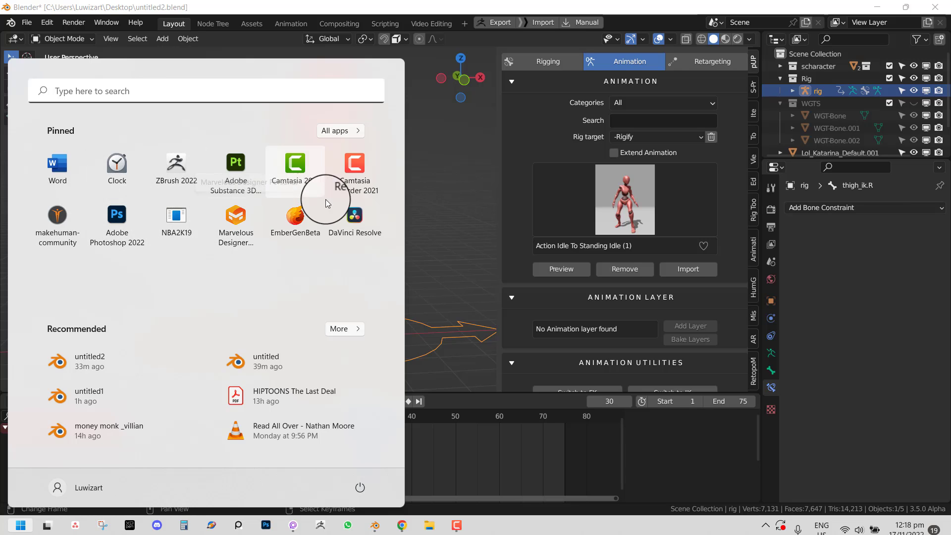
- Launch MakeHuman, make the human fully male, and give it the Game engine skeleton
left_click(435, 223)
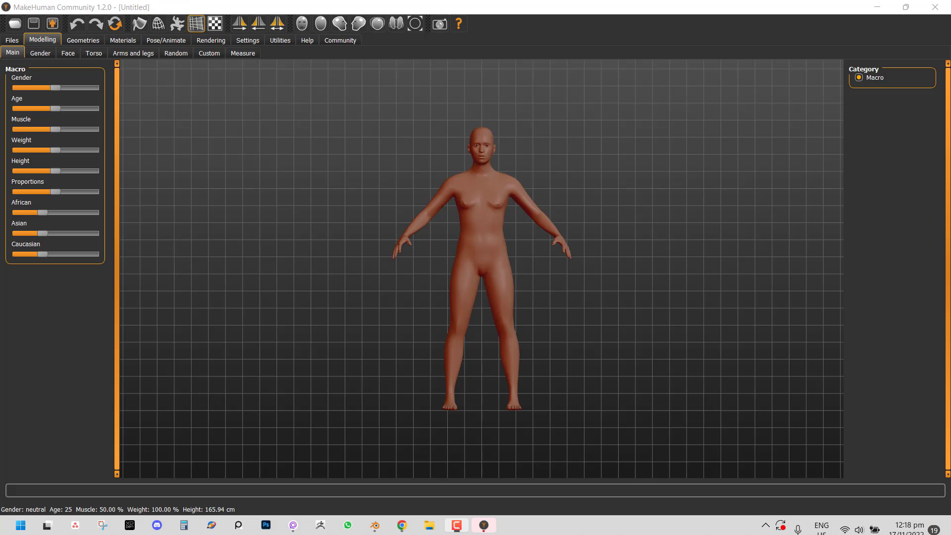
left_click_drag(61, 87, 124, 88)
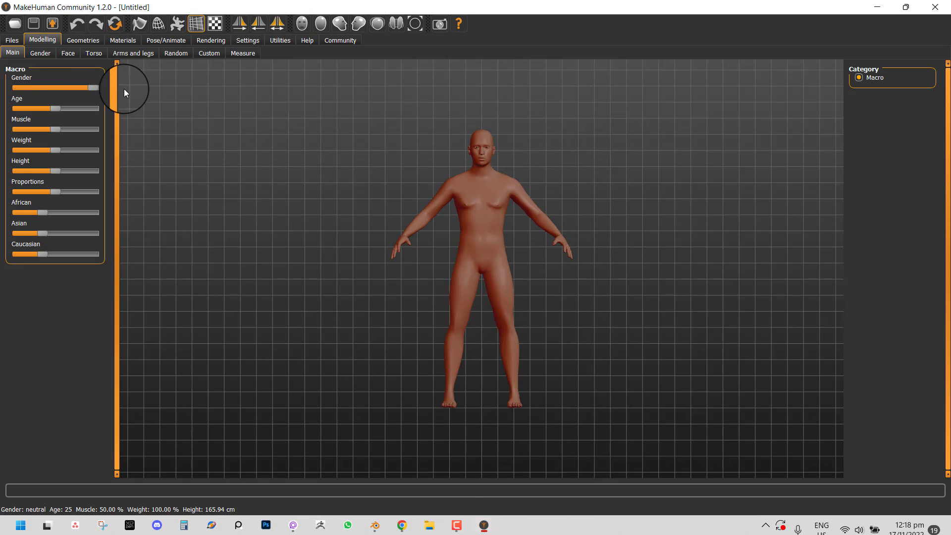
left_click(159, 41)
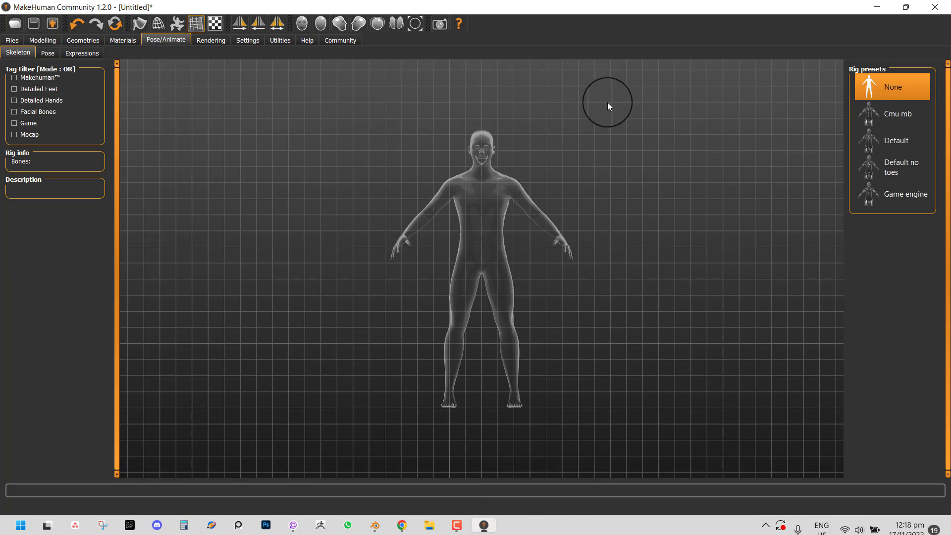
left_click(919, 198)
scroll(627, 190, "down", 5)
scroll(660, 156, "up", 6)
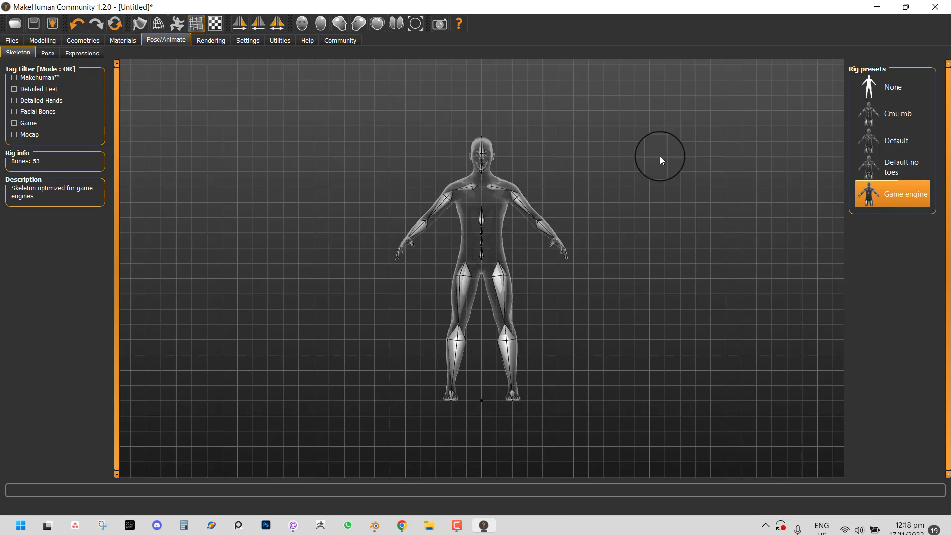
mouse_move(631, 155)
left_mouse_down()
mouse_move(551, 172)
mouse_move(590, 149)
mouse_move(625, 145)
left_mouse_up()
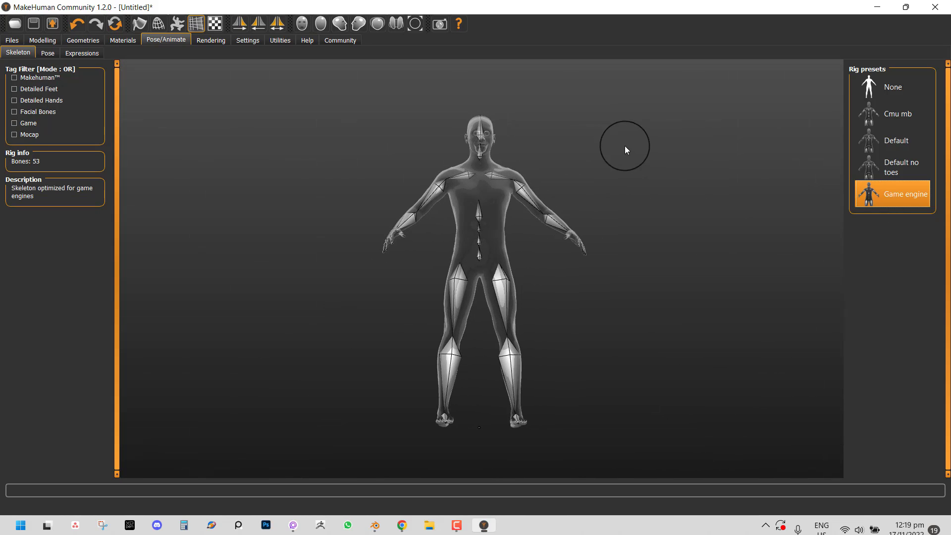
- Export the human as Collada file dfd.dae to the Desktop and return to Blender
left_click(19, 41)
left_click(71, 54)
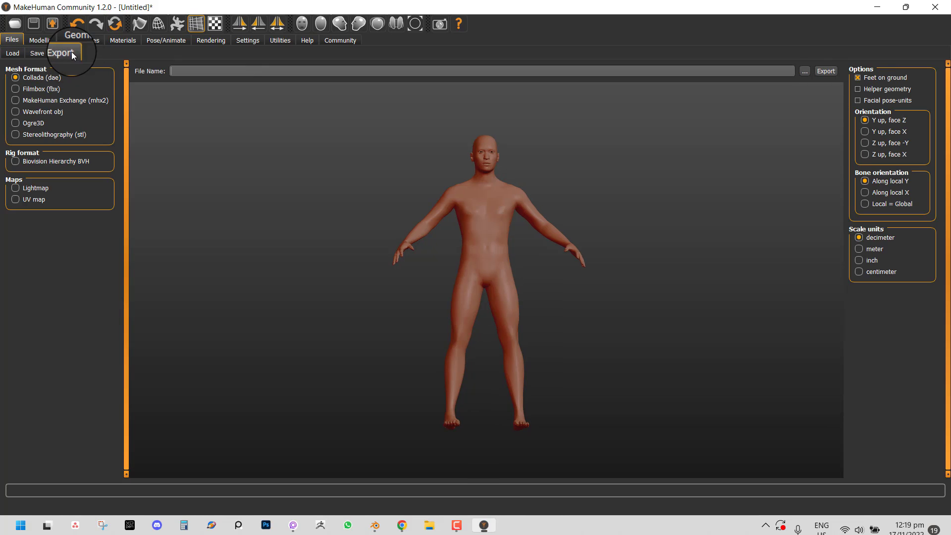
left_click(805, 72)
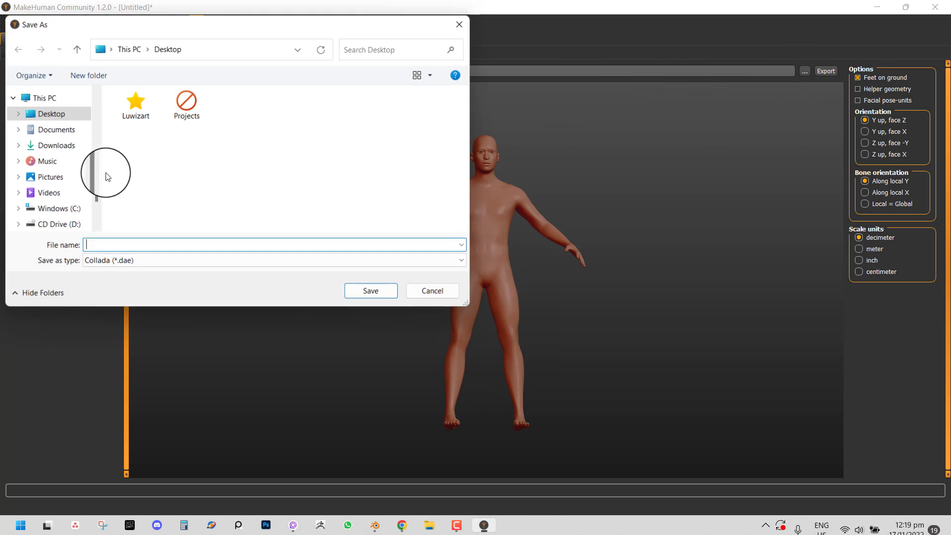
type("dfd")
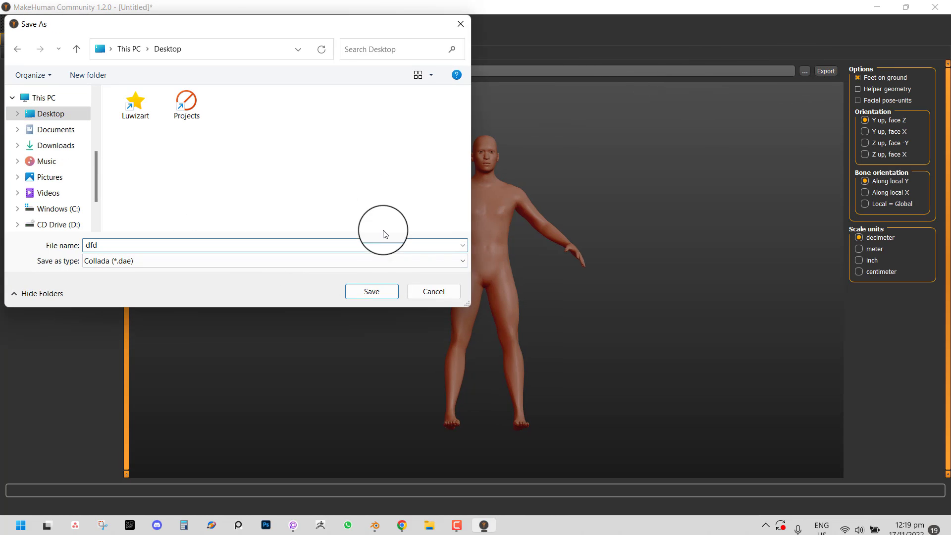
left_click(384, 291)
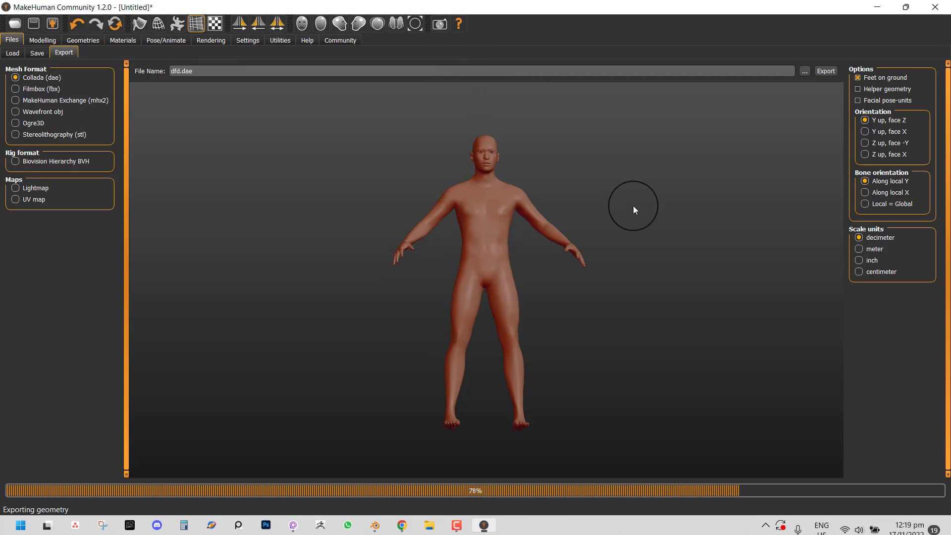
scroll(635, 196, "up", 3)
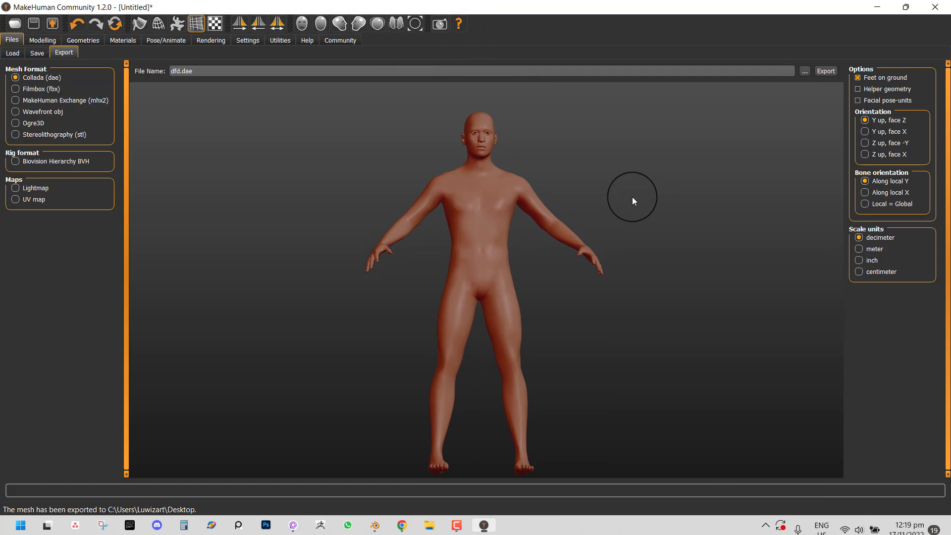
left_click(375, 526)
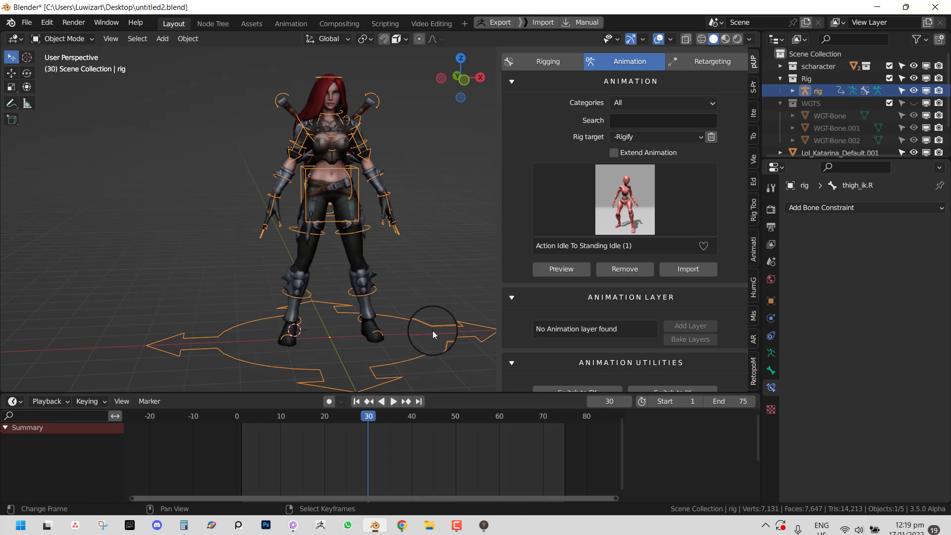
- Collapse the Rig and WGTS collections and delete the WGTS collection
left_click(780, 79)
left_click(781, 92)
right_click(809, 93)
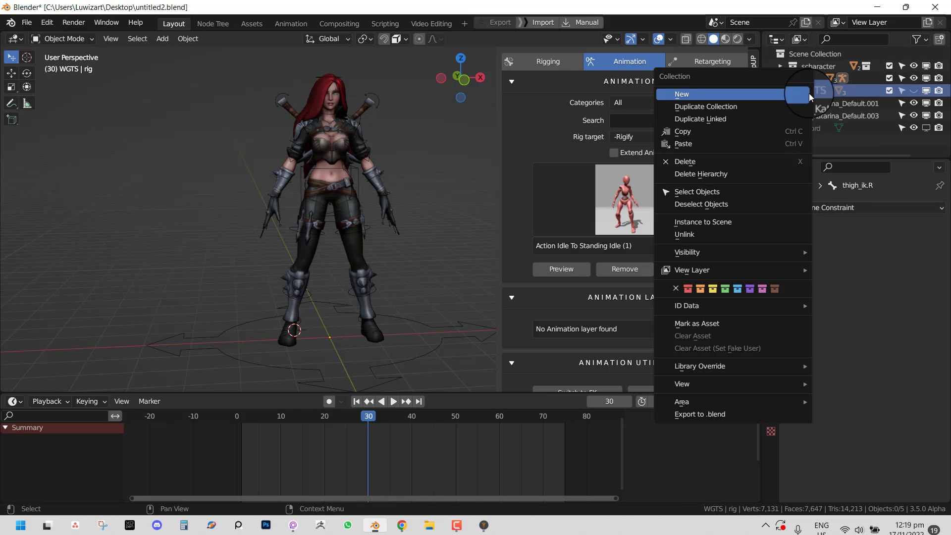
left_click(739, 174)
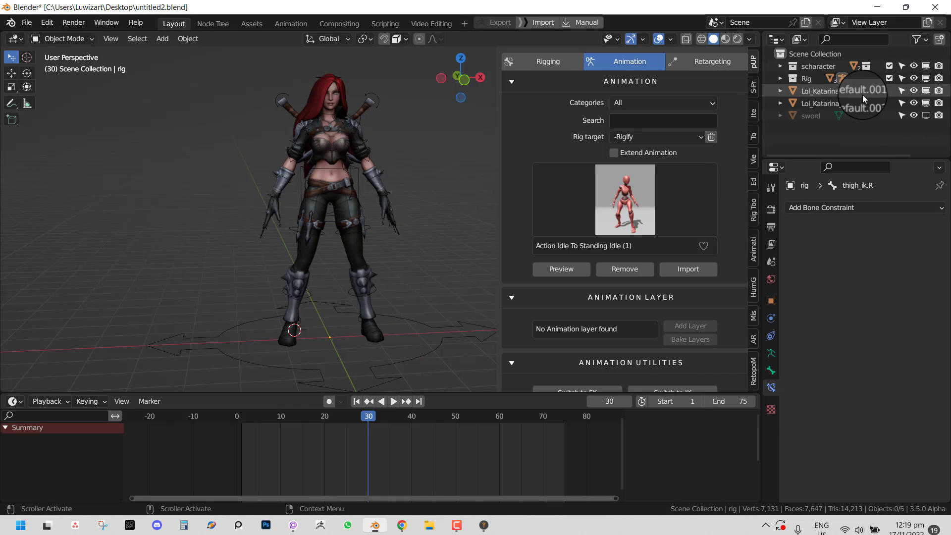
- Toggle the scharacter collection's viewport visibility off and back on
left_click(821, 67)
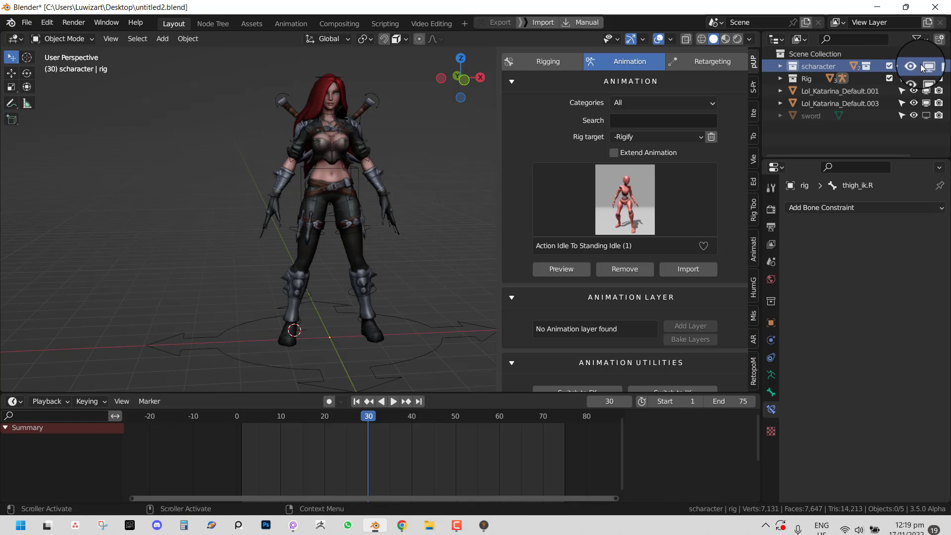
left_click(924, 66)
left_click(924, 66)
- Move the rig, both Lol_Katarina_Default meshes and the sword into the scharacter collection
left_click(811, 79)
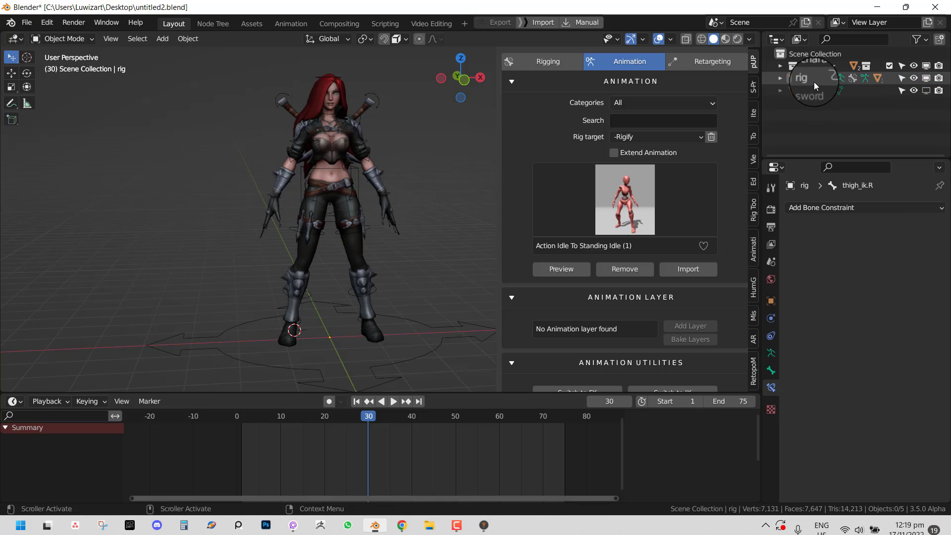
left_click_drag(809, 79, 820, 67)
left_click(858, 90)
left_click(853, 80, "shift")
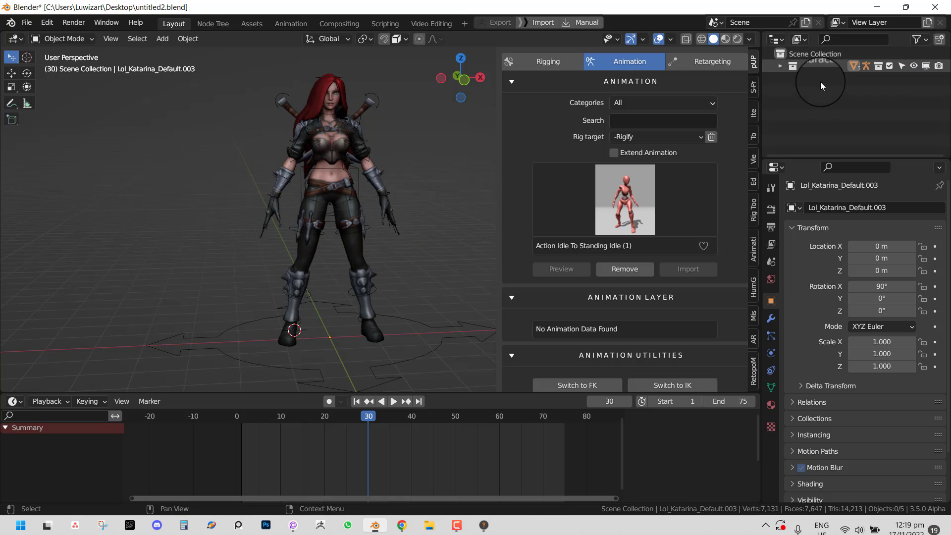
left_click(840, 56)
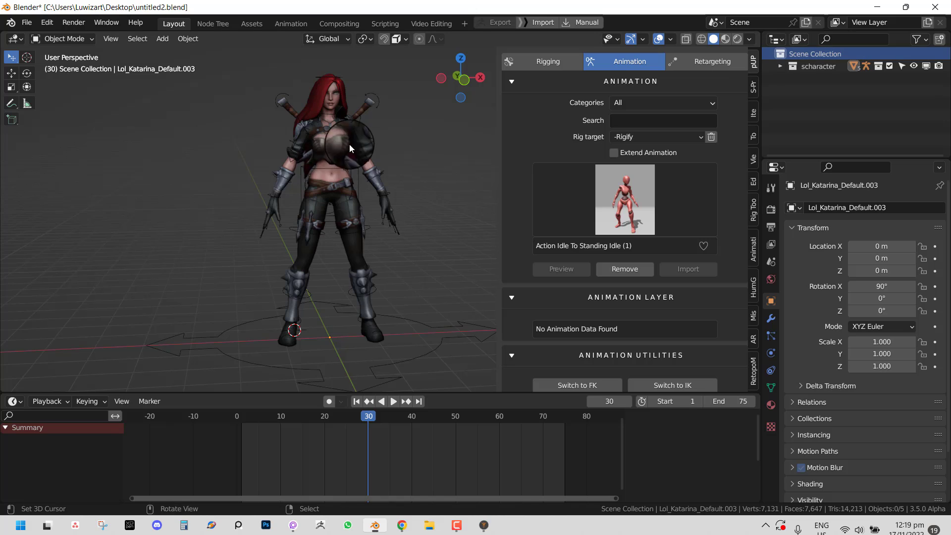
- Import dfd.dae from the Desktop with Better FBX Importer, then delete the imported Armature
key("F4")
mouse_move(314, 202)
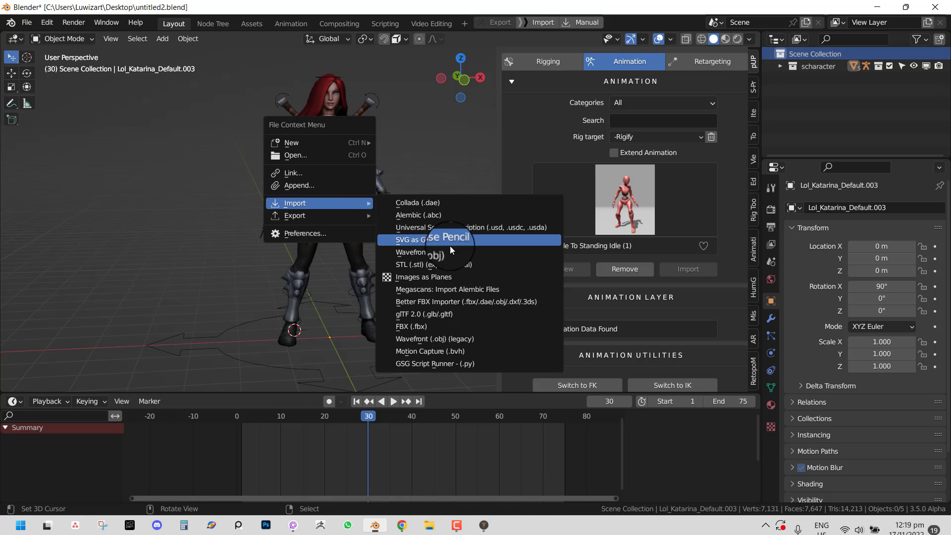
left_click(451, 303)
left_click(117, 270)
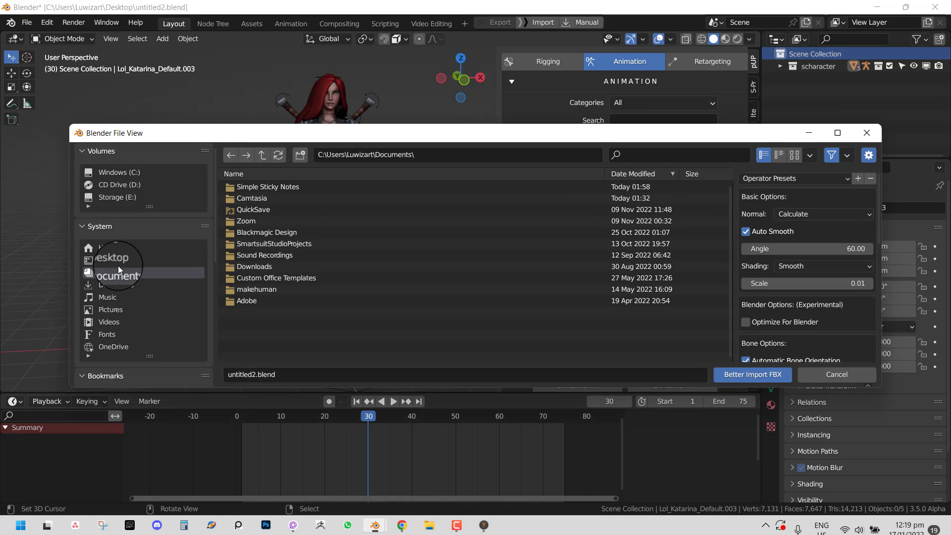
left_click(119, 261)
double_click(316, 224)
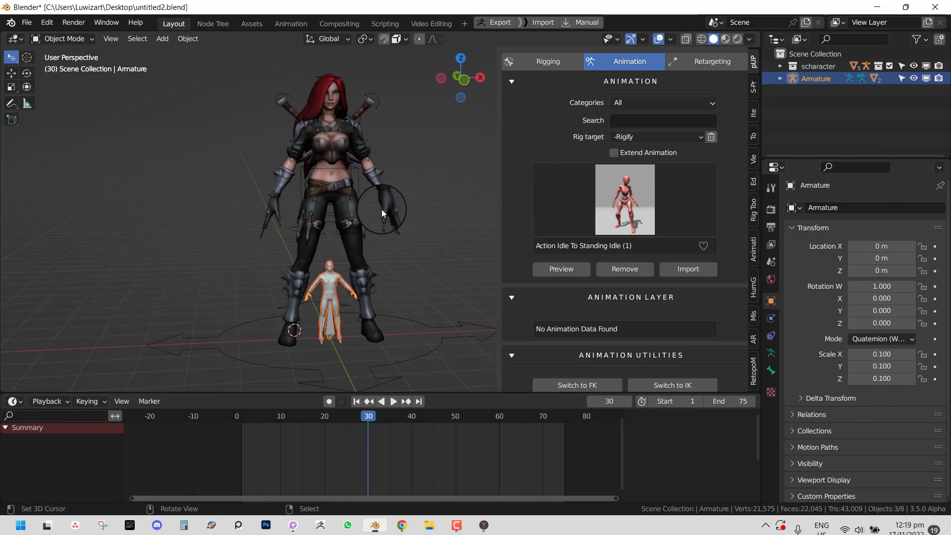
key("x")
left_click(322, 209)
- In MakeHuman, re-export the human in FBX format as dfd.fbx
left_click(484, 525)
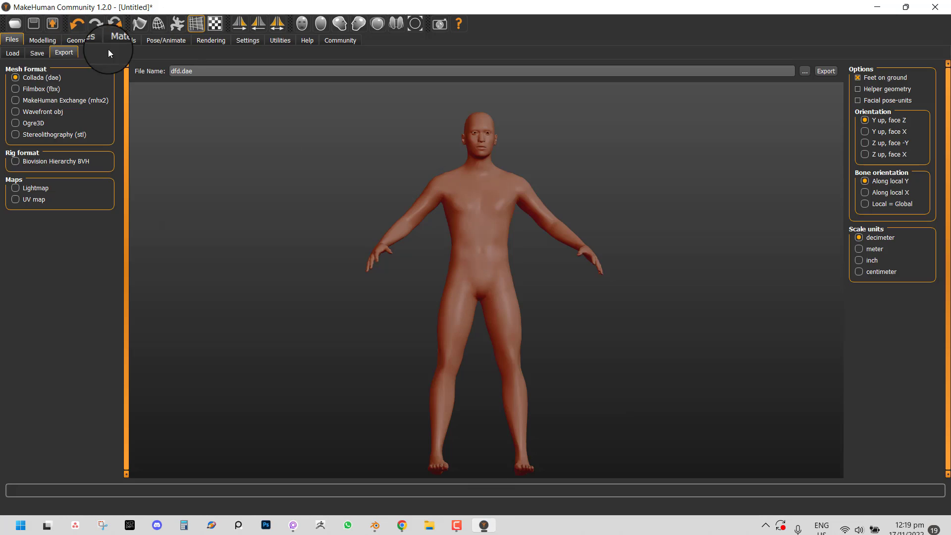
left_click(37, 90)
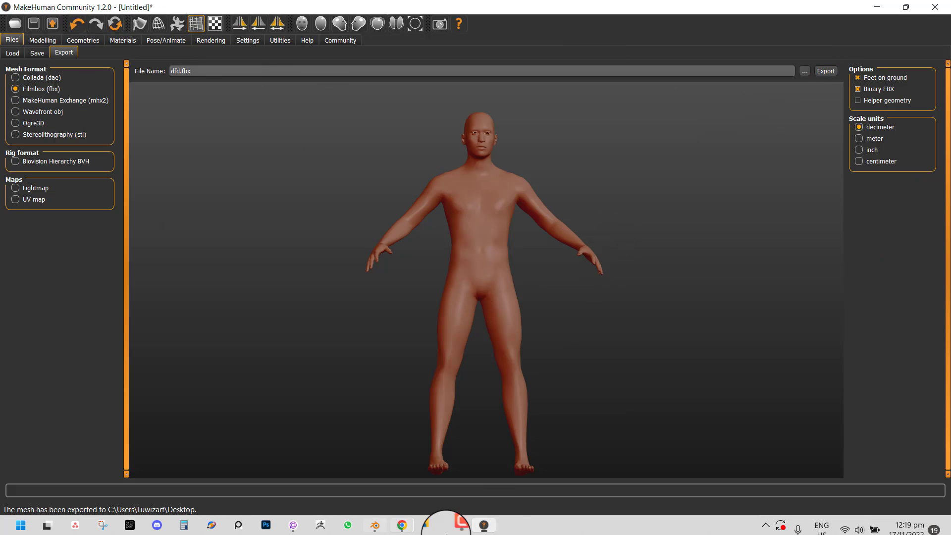
left_click(376, 525)
middle_click_drag(331, 134, 298, 150)
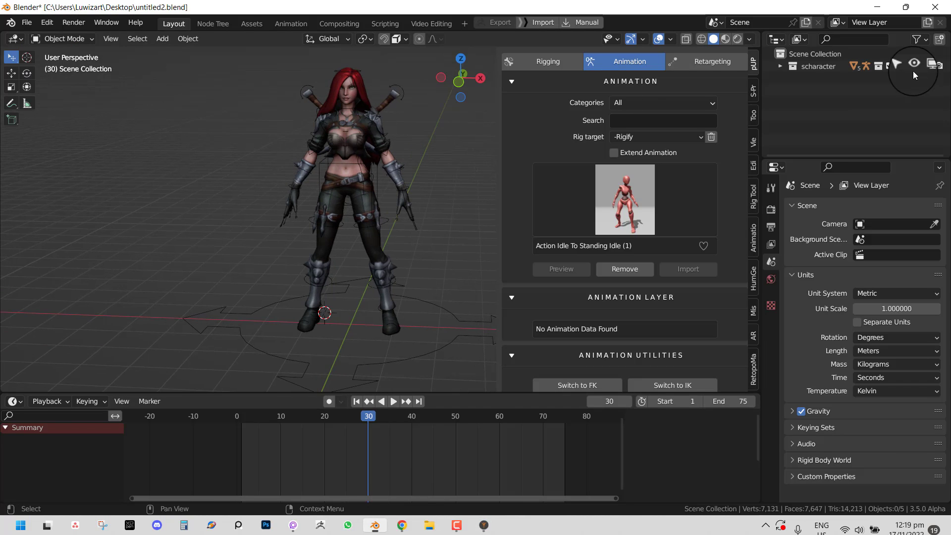
- Exclude the scharacter collection and import dfd.fbx with Better FBX Importer
left_click(889, 66)
key("F4")
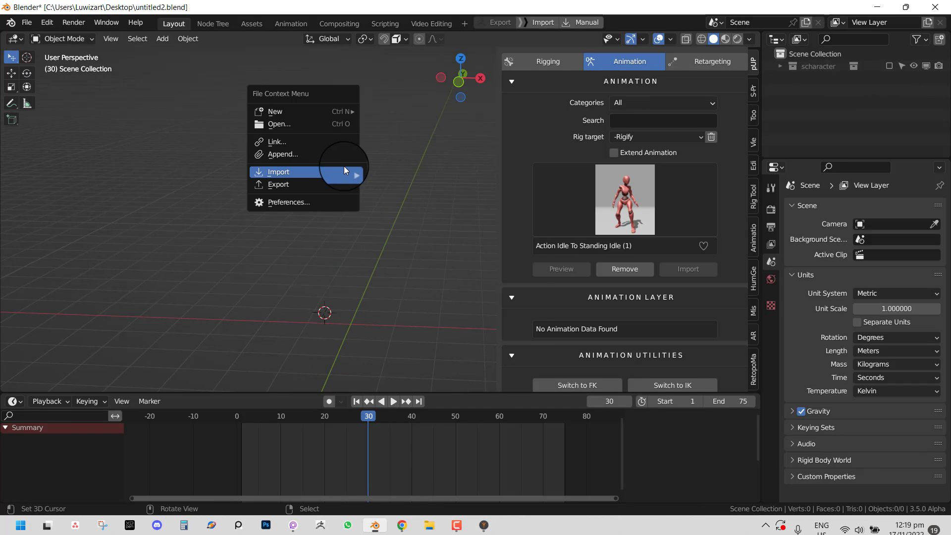
key("shift+c")
key("F4")
mouse_move(439, 106)
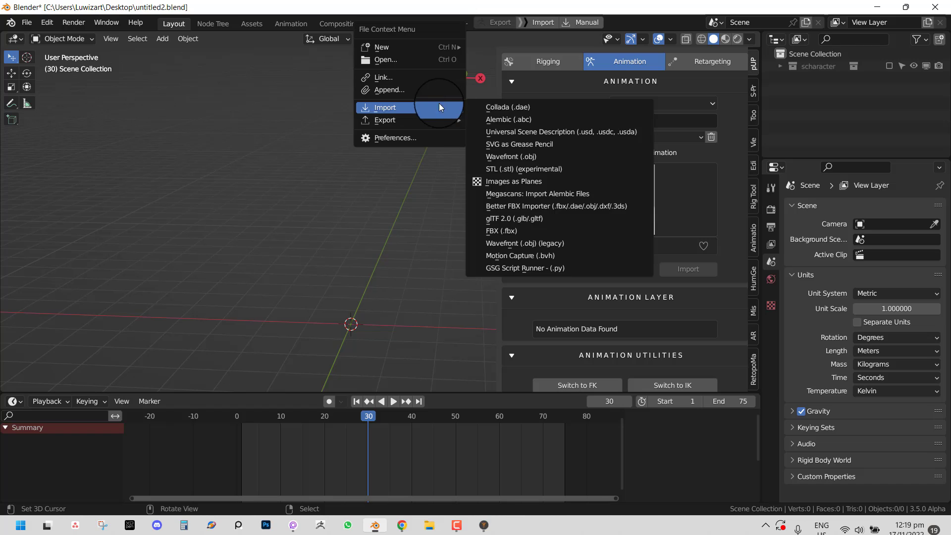
left_click(525, 207)
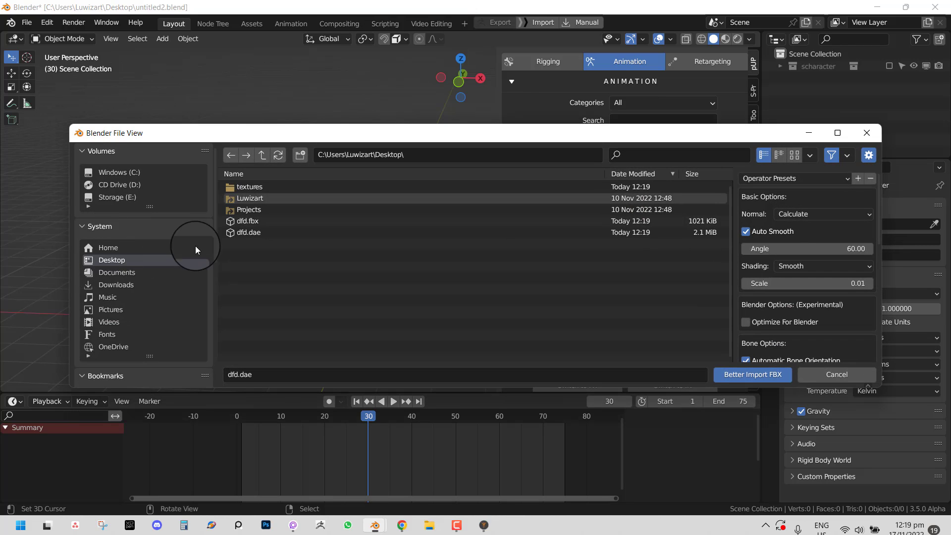
double_click(262, 222)
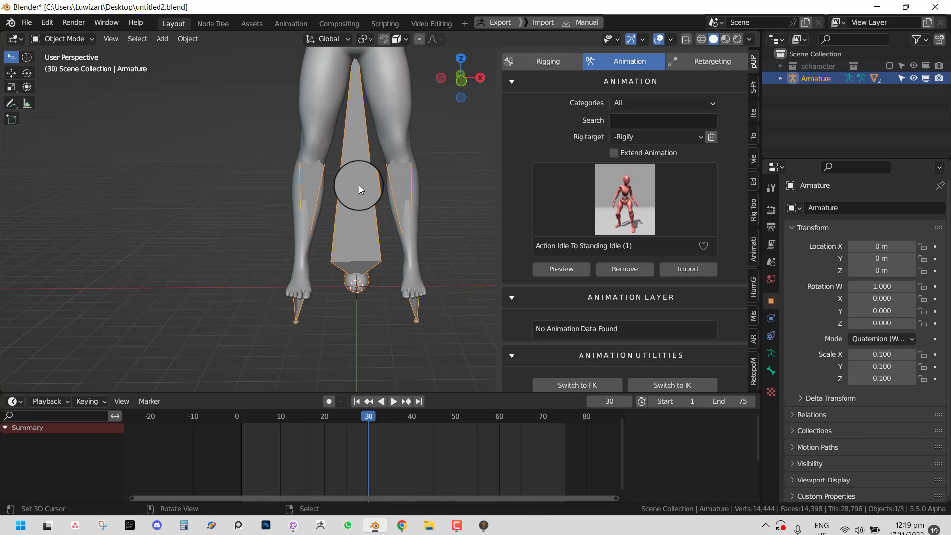
- Enter Pose Mode, show bones In Front, and test-rotate the left upper arm and clavicle, cancelling
scroll(358, 185, "down", 3)
key("ctrl+Tab")
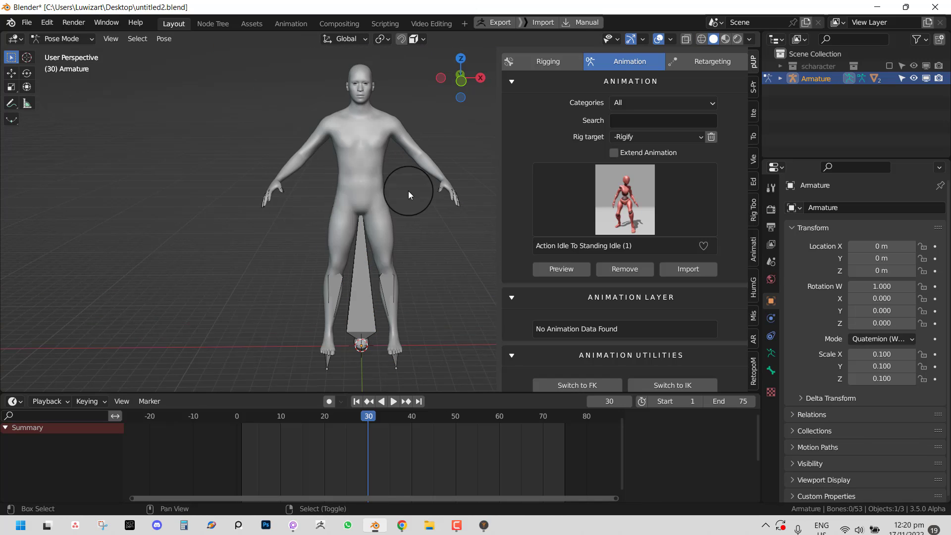
key("q")
left_click(389, 272)
left_click(408, 135)
key("r")
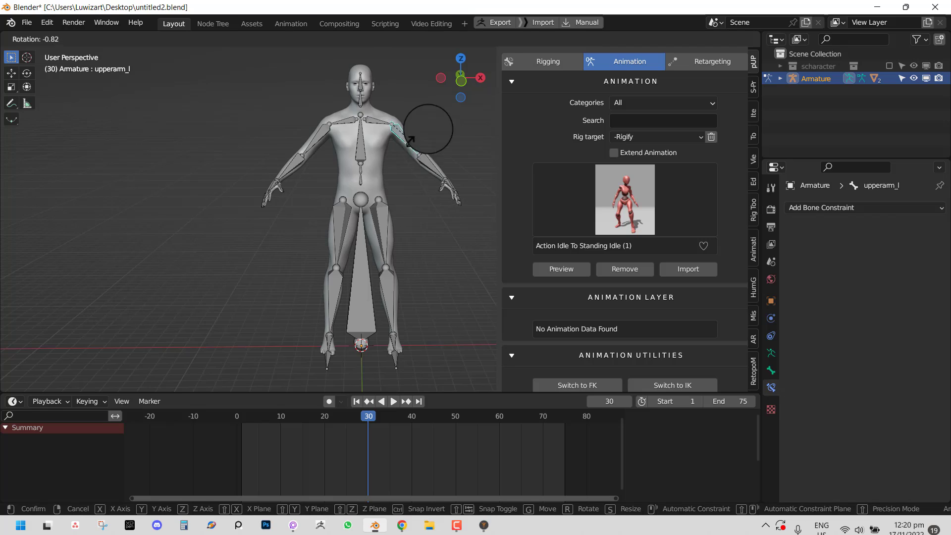
right_click(399, 187)
right_click(385, 123)
key("r")
right_click(471, 126)
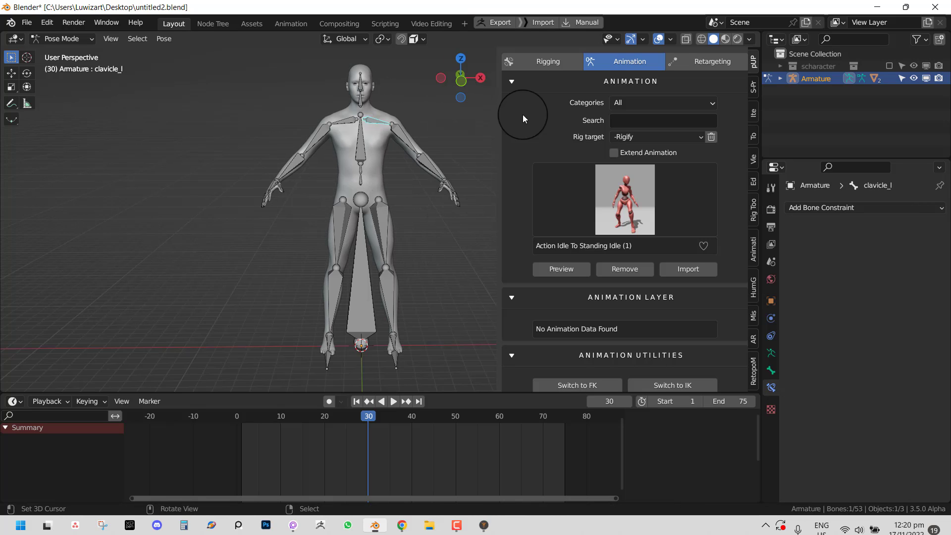
- Browse the rig target types, then test-rotate the right upper arm and cancel
left_click(664, 132)
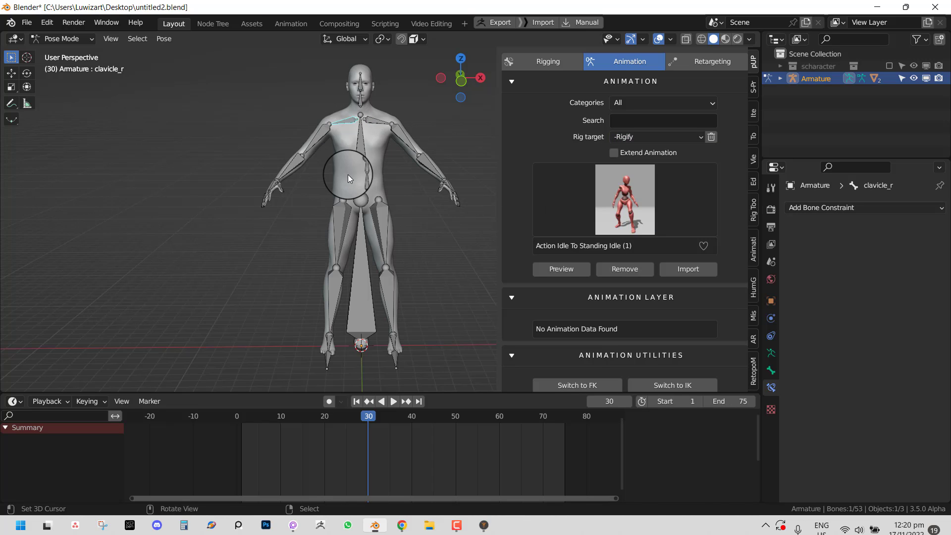
right_click(325, 142)
key("r")
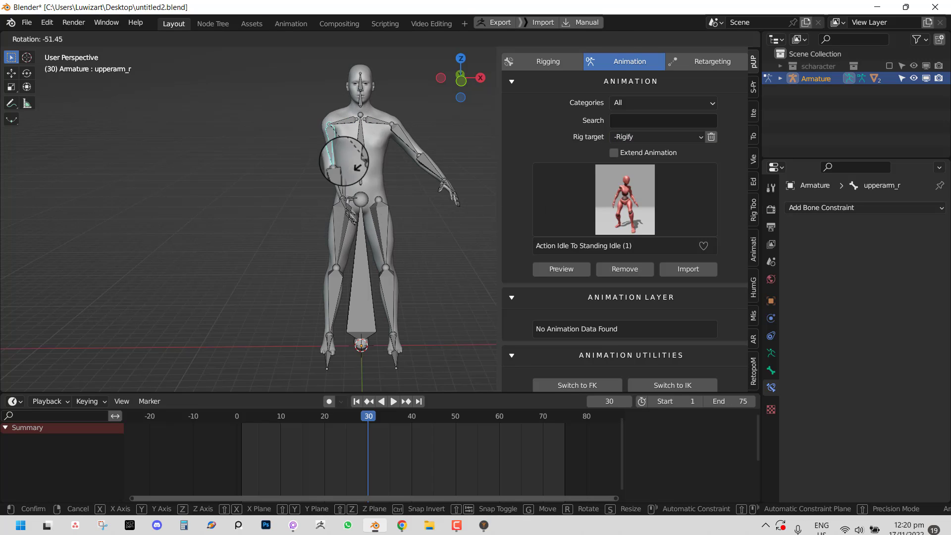
right_click(368, 156)
scroll(409, 143, "up", 1)
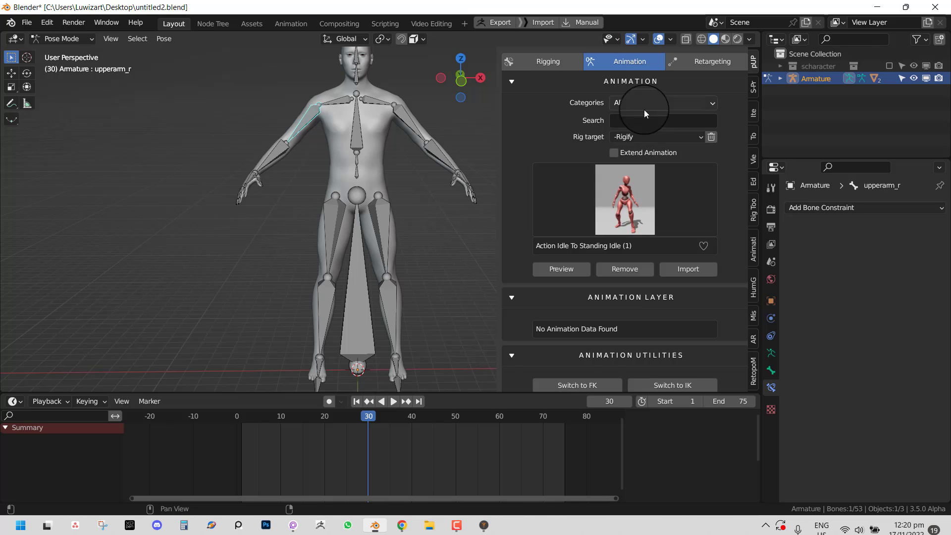
- Target rig Mh_Gamerig_Vr1, preview the walk animation while orbiting, then stop the preview
left_click(644, 137)
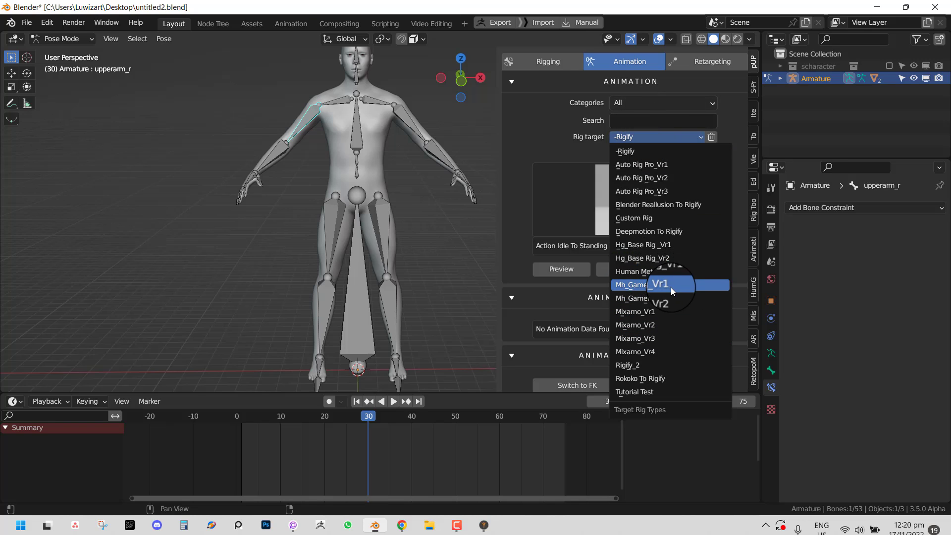
left_click(658, 286)
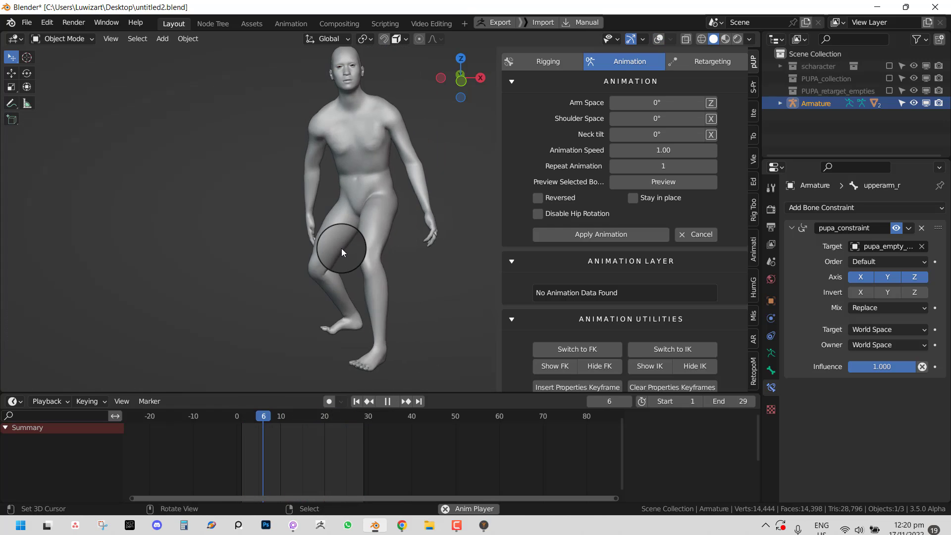
scroll(364, 251, "down", 3)
key("alt+shift+z")
middle_click_drag(365, 253, 373, 262)
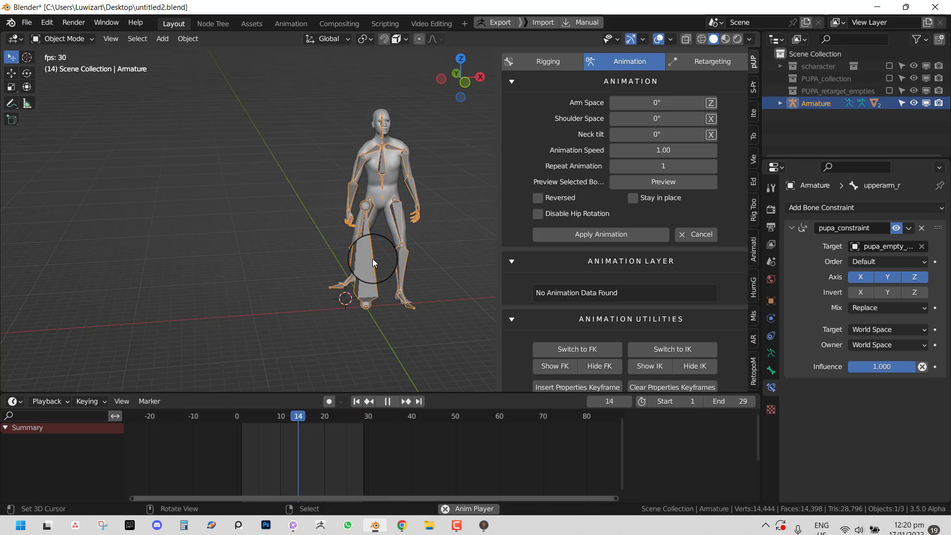
middle_click_drag(373, 258, 477, 190)
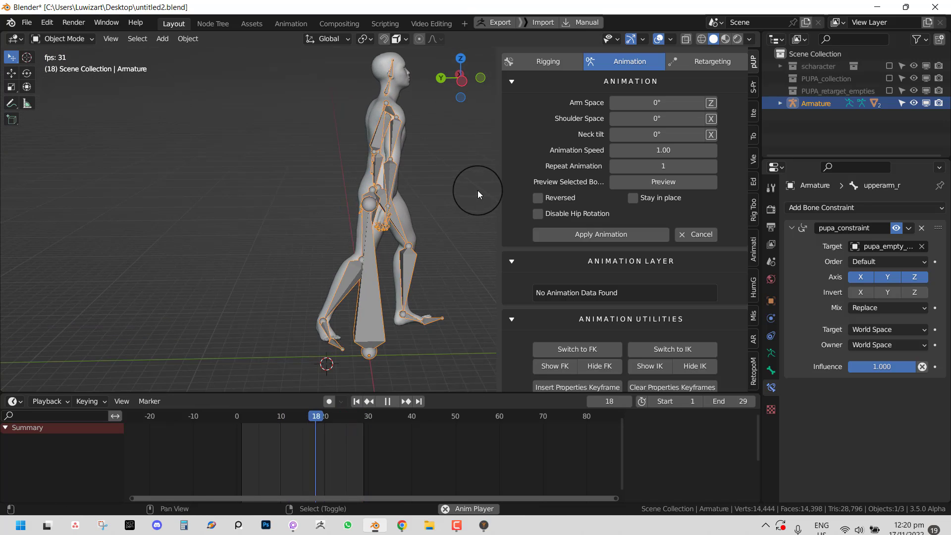
left_click(706, 240)
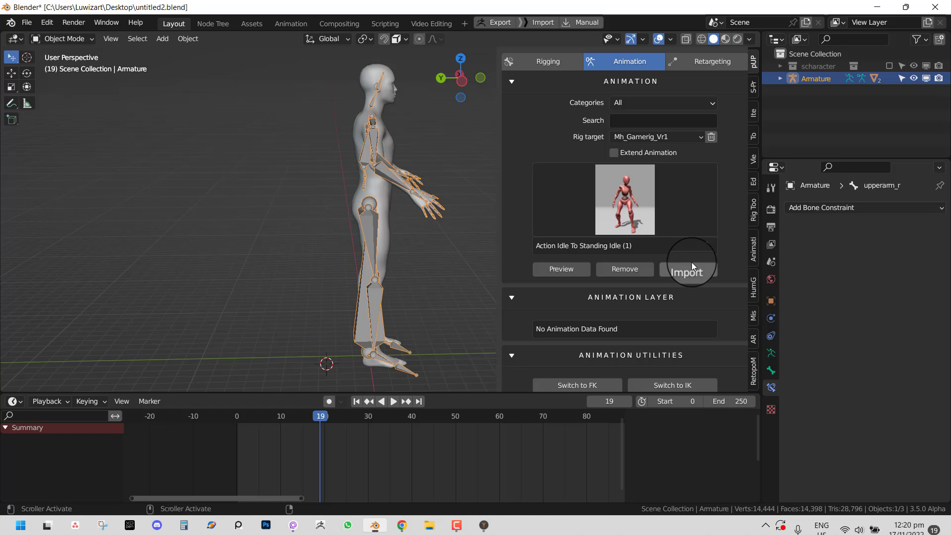
- Delete the imported MakeHuman armature together with its body mesh via Delete Hierarchy
middle_click_drag(339, 174, 257, 176)
scroll(673, 272, "down", 3)
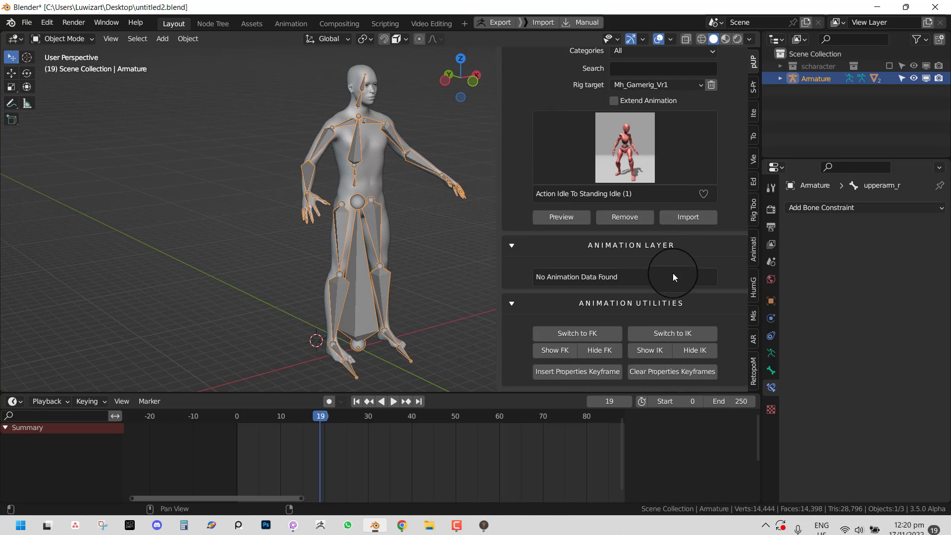
middle_click_drag(344, 207, 292, 212)
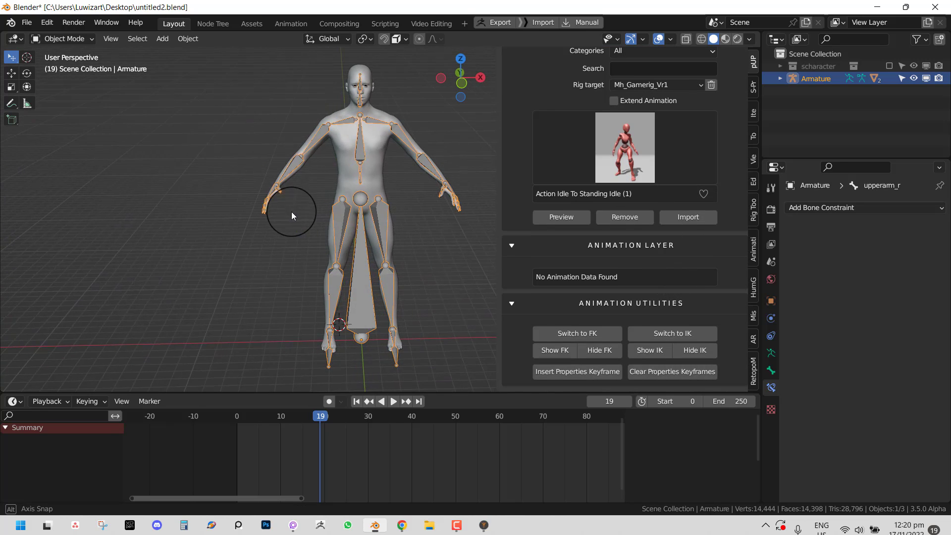
left_click(927, 78)
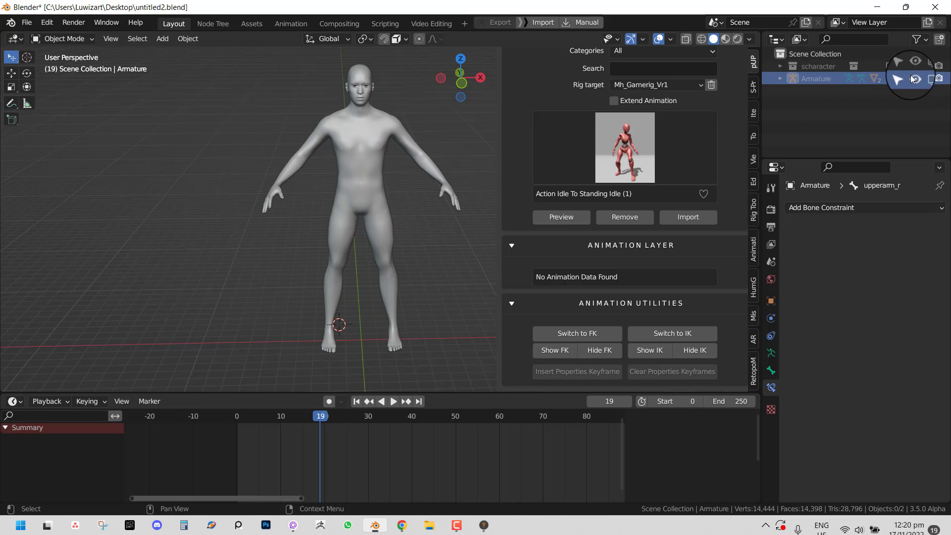
left_click(926, 78)
right_click(829, 80)
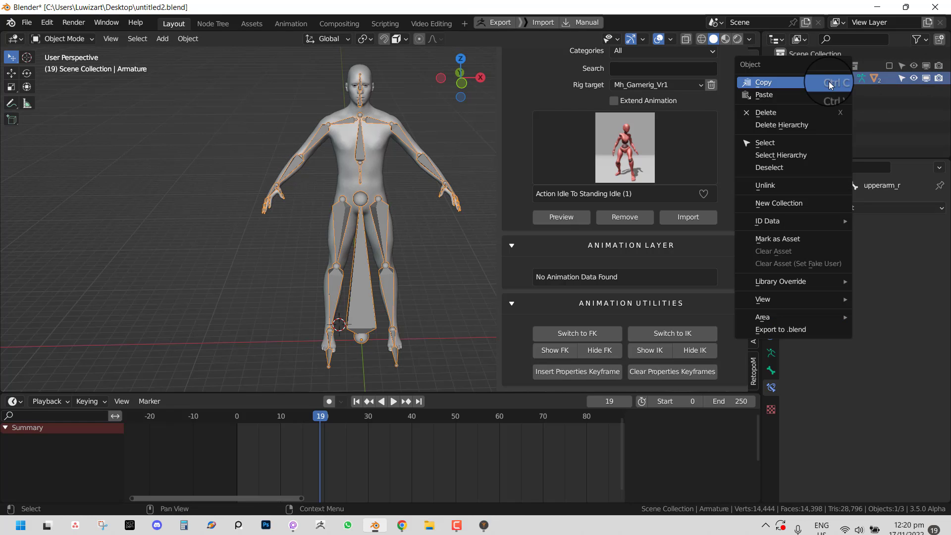
left_click(806, 125)
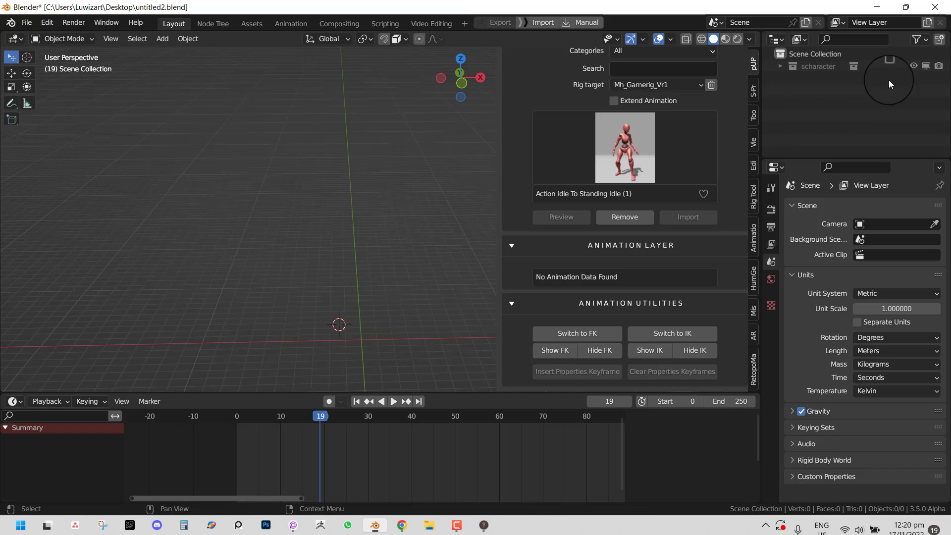
- Re-enable scharacter to show the Katarina character and frame its selected rig
left_click(889, 66)
right_click(408, 331)
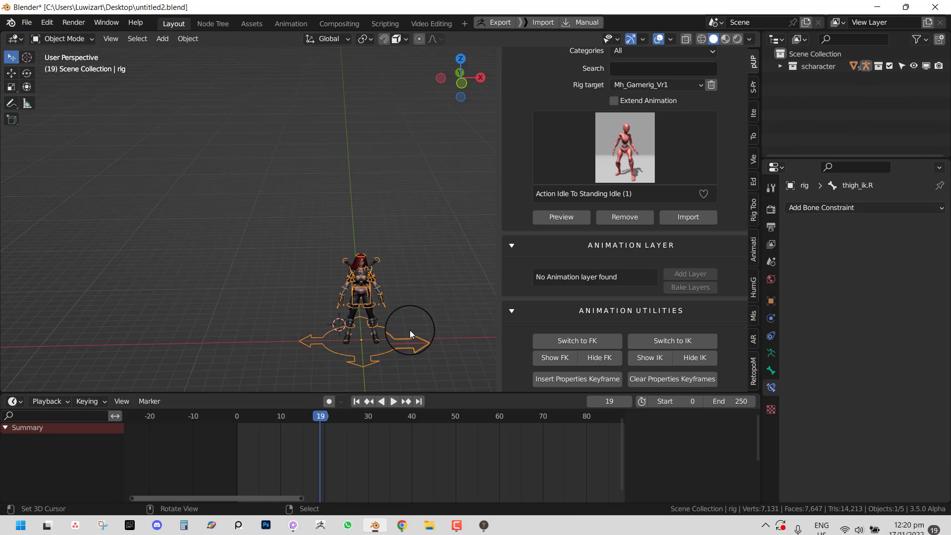
key("KP_Decimal")
middle_click_drag(423, 294, 374, 266)
scroll(420, 281, "up", 2)
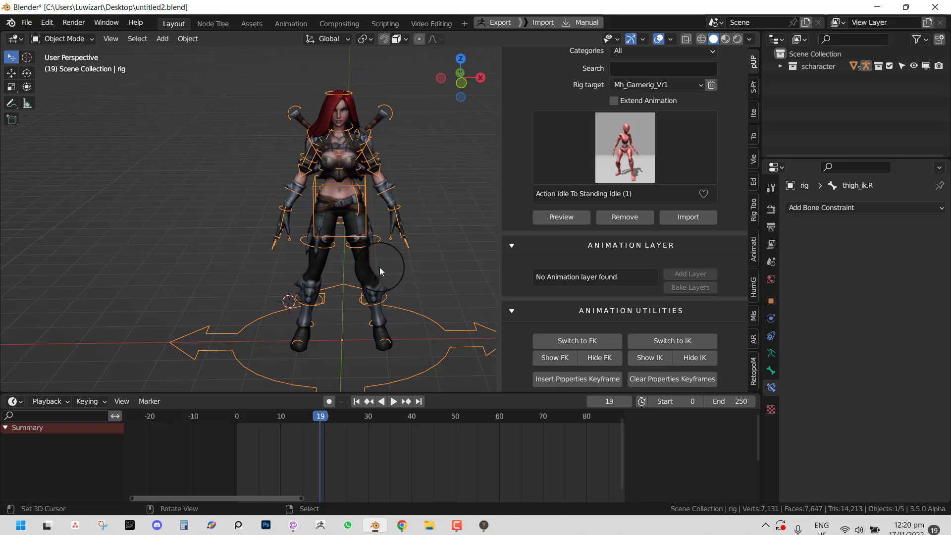
left_click(634, 86)
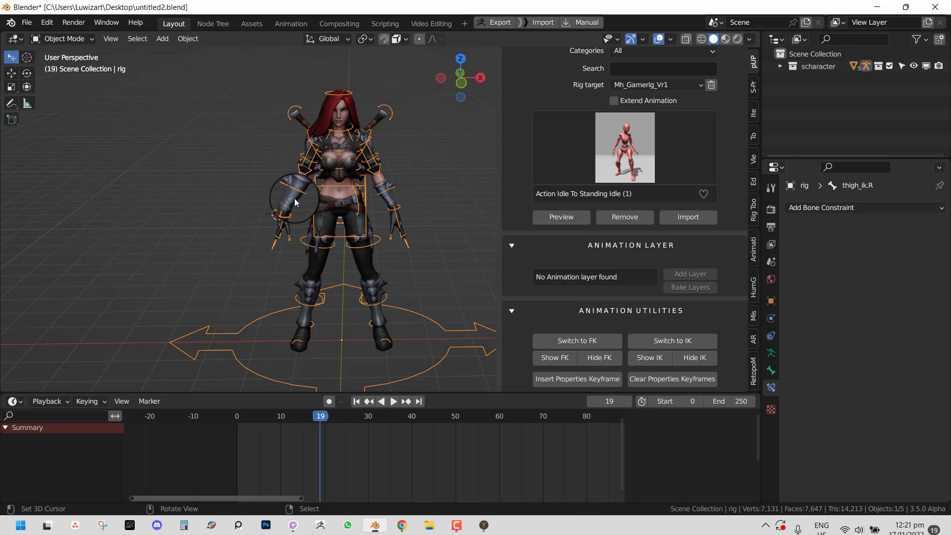
- Save untitled2.blend and open mike_fbx.blend
key("ctrl+s")
key("ctrl+o")
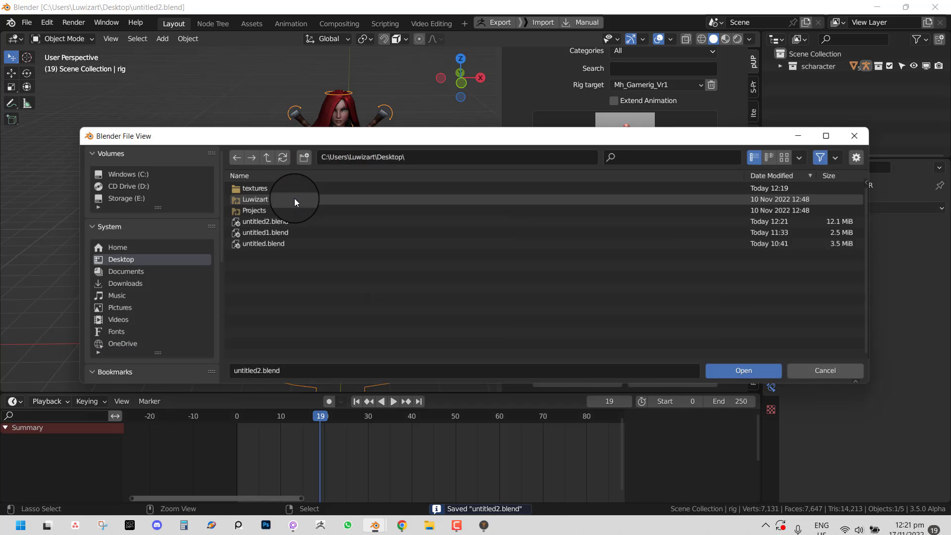
scroll(171, 357, "down", 2)
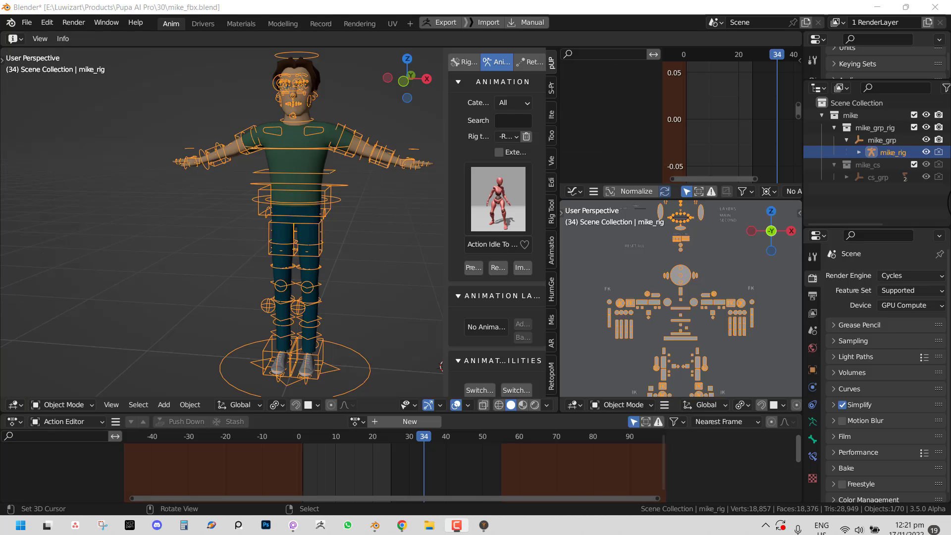
middle_click_drag(346, 303, 379, 238)
- In Pose Mode, test-move the c_pos root and left foot IK bones, cancelling each
key("ctrl+Tab")
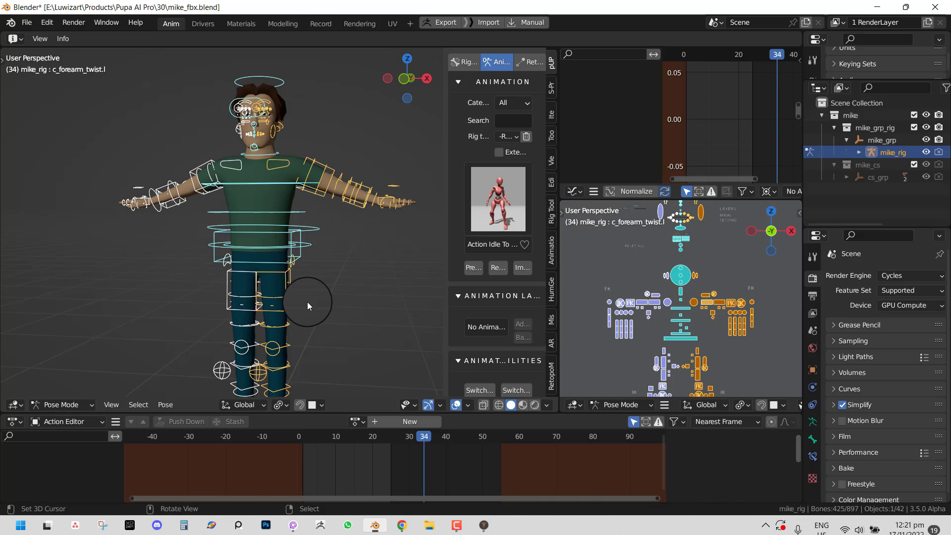
middle_click_drag(298, 375, 292, 302, "shift")
right_click(292, 352)
key("g")
key("Escape")
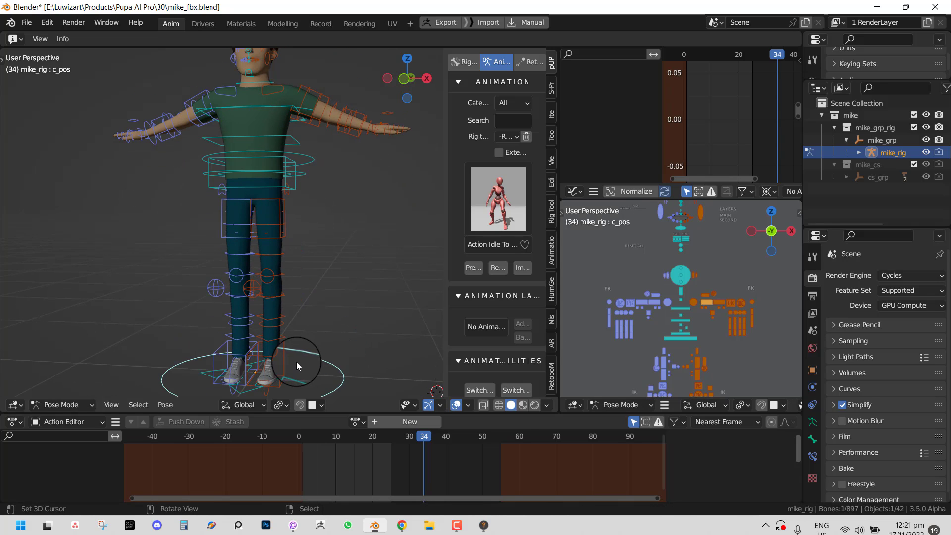
right_click(288, 361)
key("g")
right_click(298, 296)
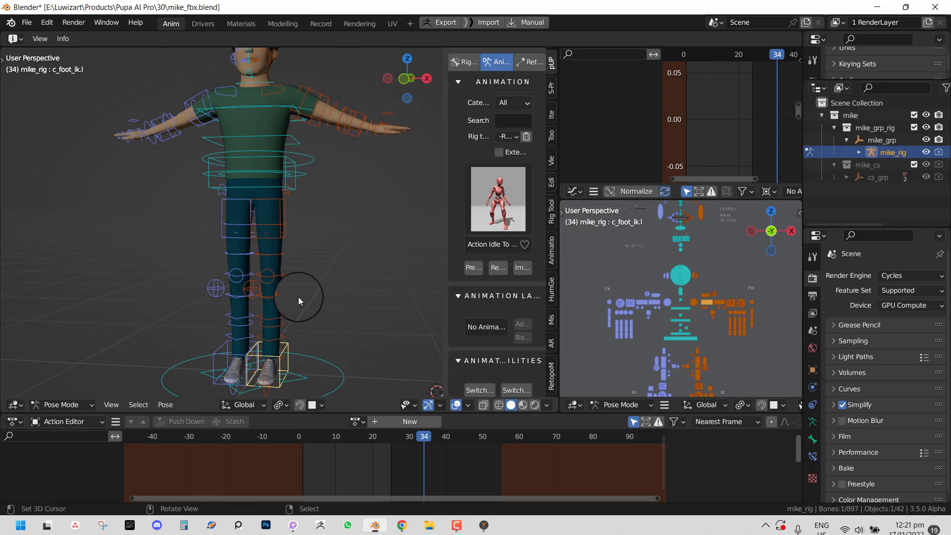
- Widen the add-on panel and inspect the mike rig from front orthographic and perspective views
scroll(300, 296, "down", 2)
middle_click_drag(304, 296, 349, 292)
left_click_drag(447, 252, 389, 252)
middle_click_drag(360, 251, 278, 271)
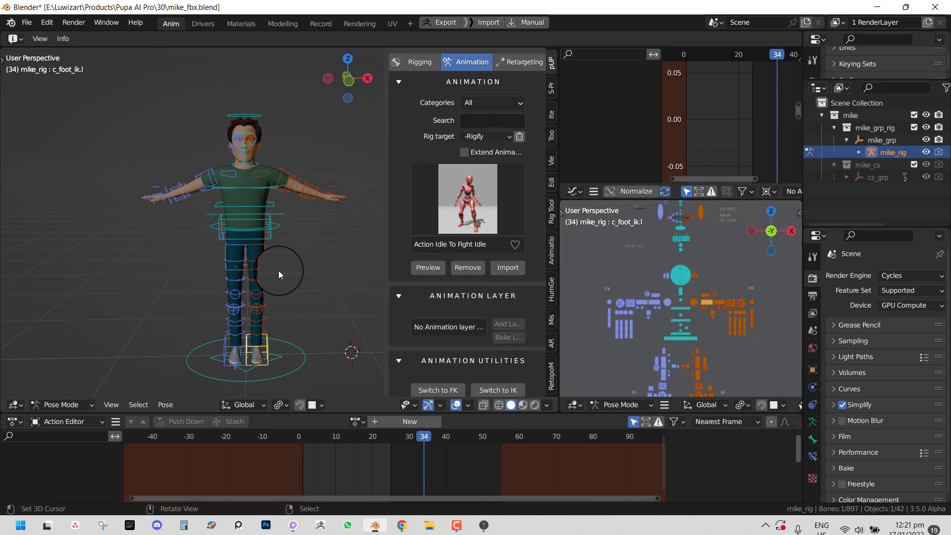
key("KP_1")
scroll(182, 187, "down", 2)
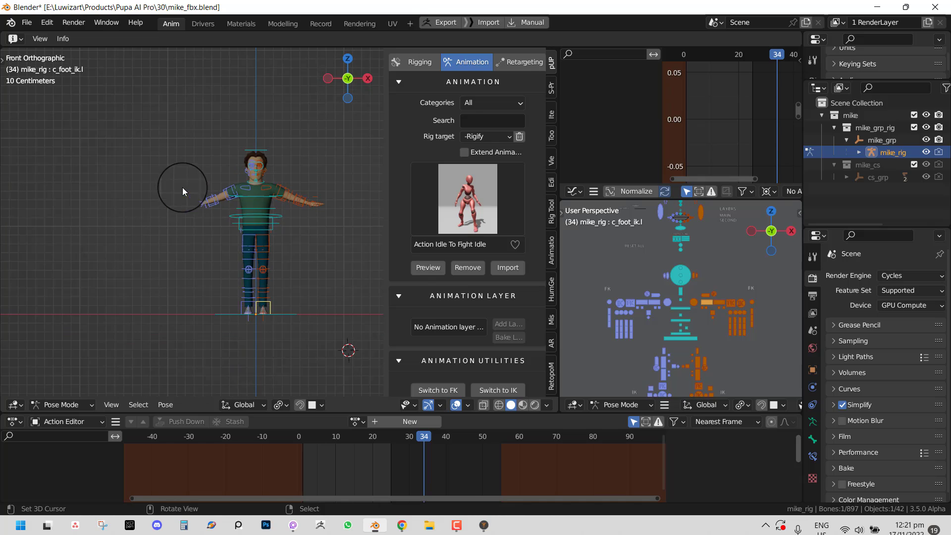
middle_click_drag(117, 227, 210, 213, "shift")
middle_click_drag(192, 153, 178, 189, "shift")
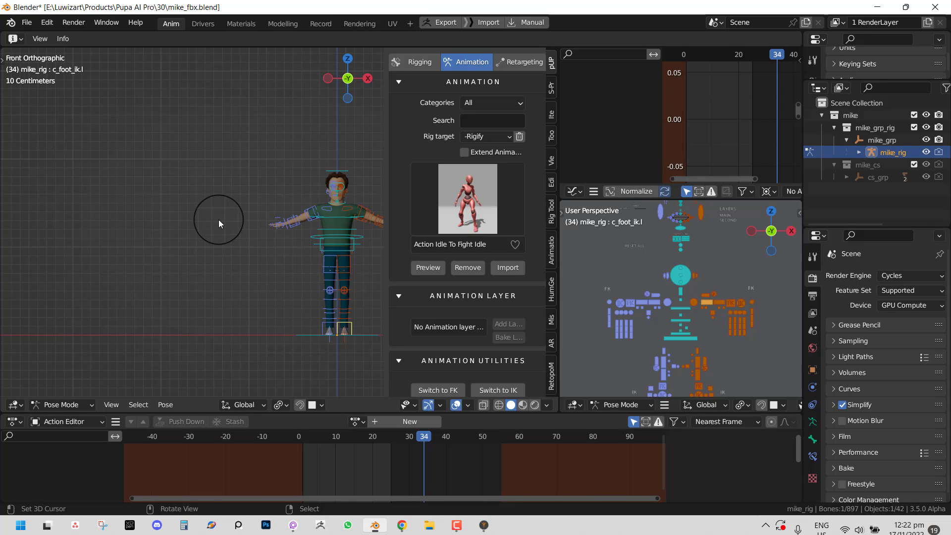
middle_click_drag(231, 208, 185, 225)
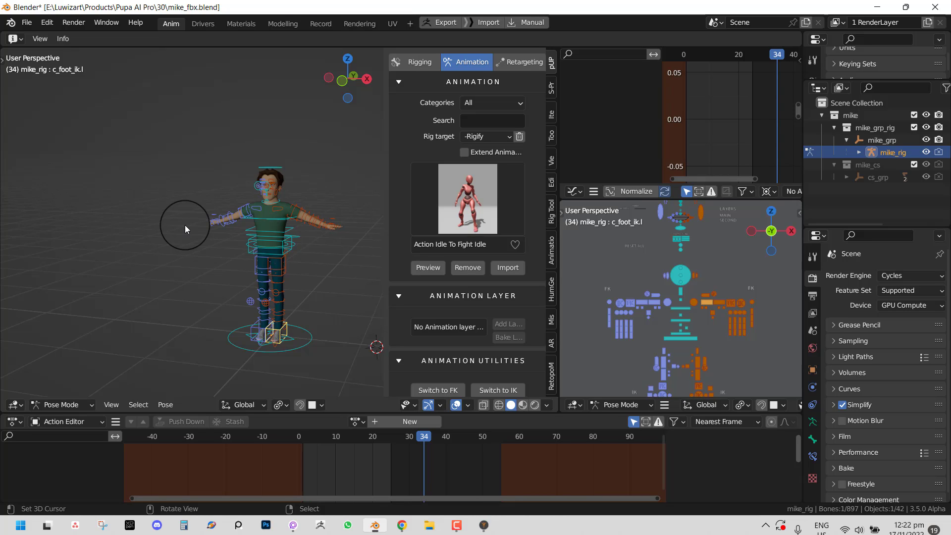
middle_click_drag(238, 228, 273, 225)
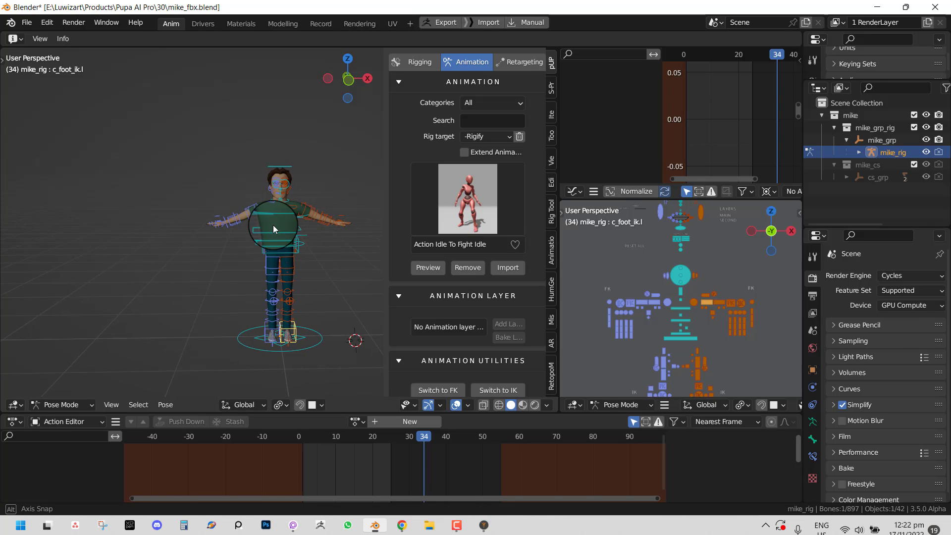
left_click(473, 137)
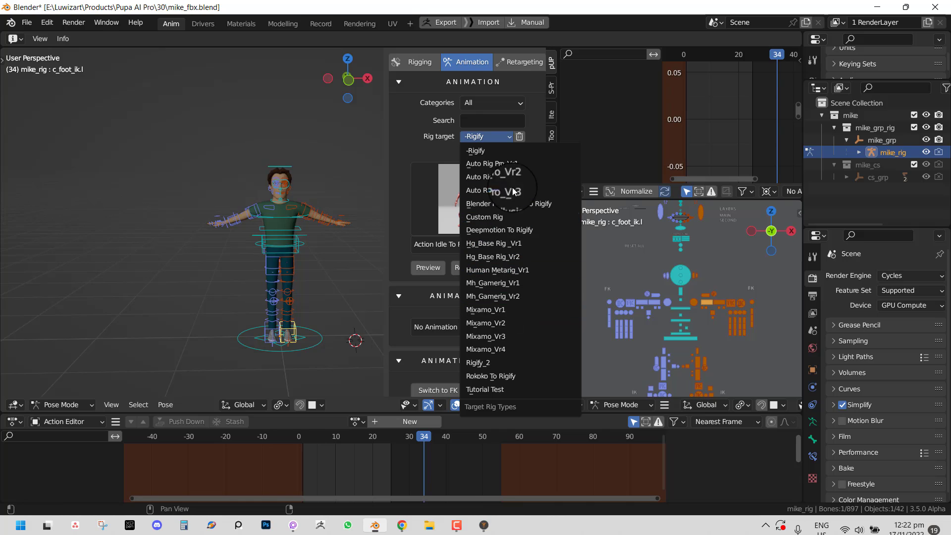
- Set the rig target to Auto Rig Pro, filter to Locomotion, and preview Brutal To Happy Walking
left_click(509, 168)
left_click(490, 102)
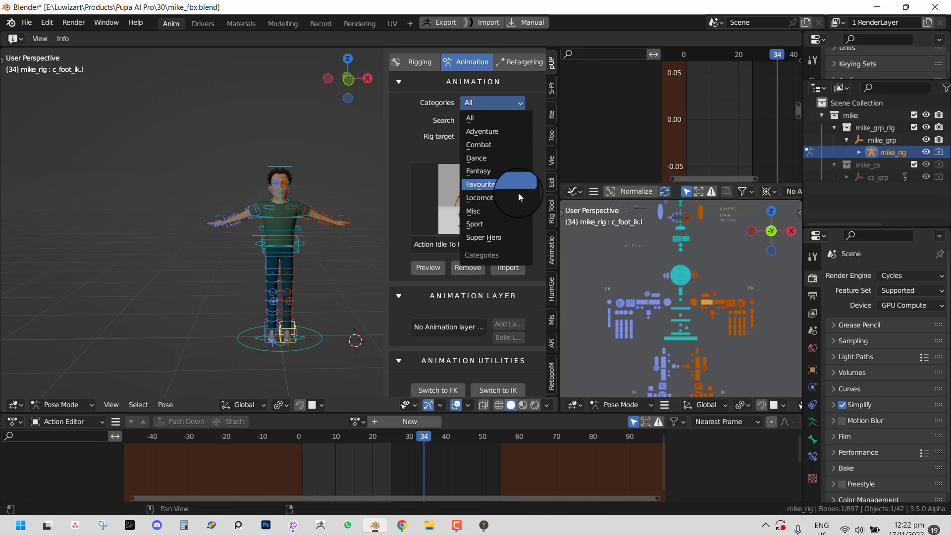
left_click(516, 193)
left_click(479, 204)
left_click(508, 268)
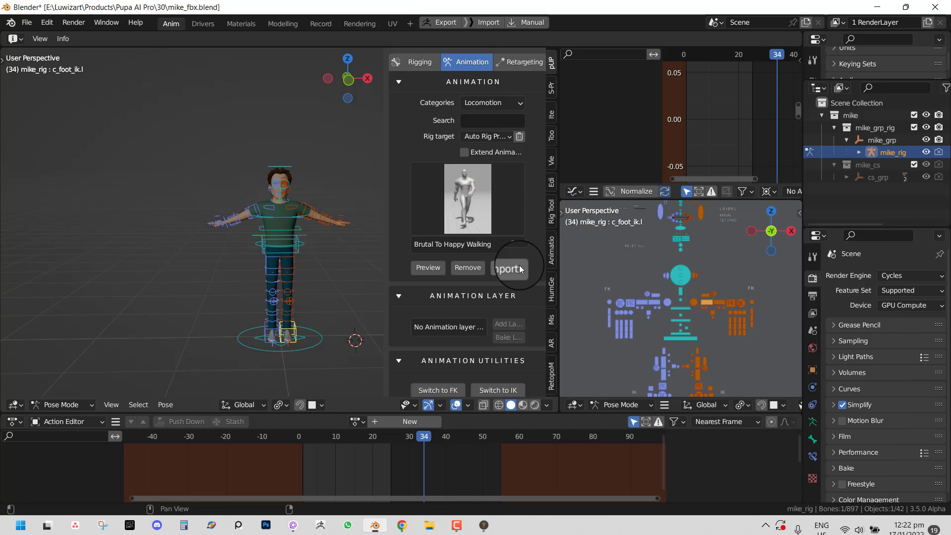
left_click(443, 268)
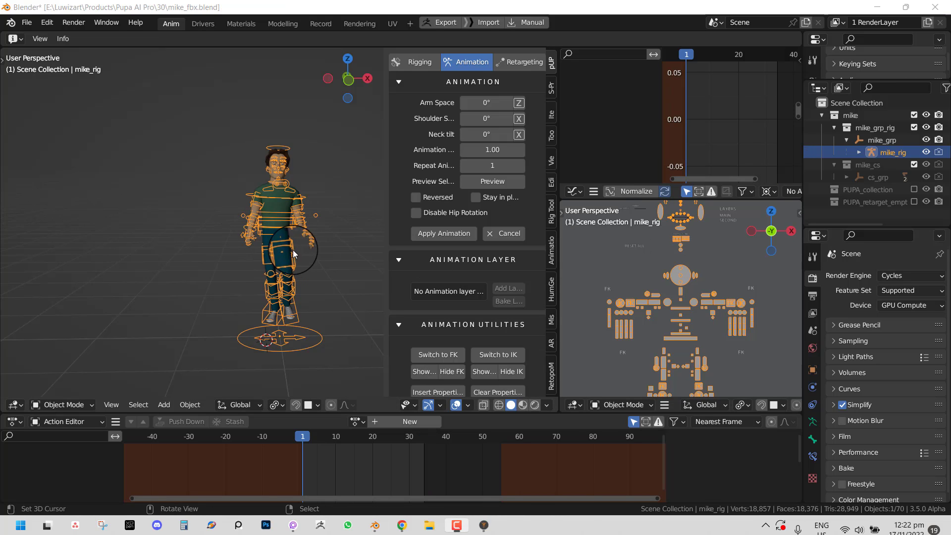
- Play the walk preview, reframe the view around the character, then cancel the preview
left_click_drag(271, 243, 301, 239, "alt")
key("space")
scroll(319, 230, "up", 3)
key("alt+a")
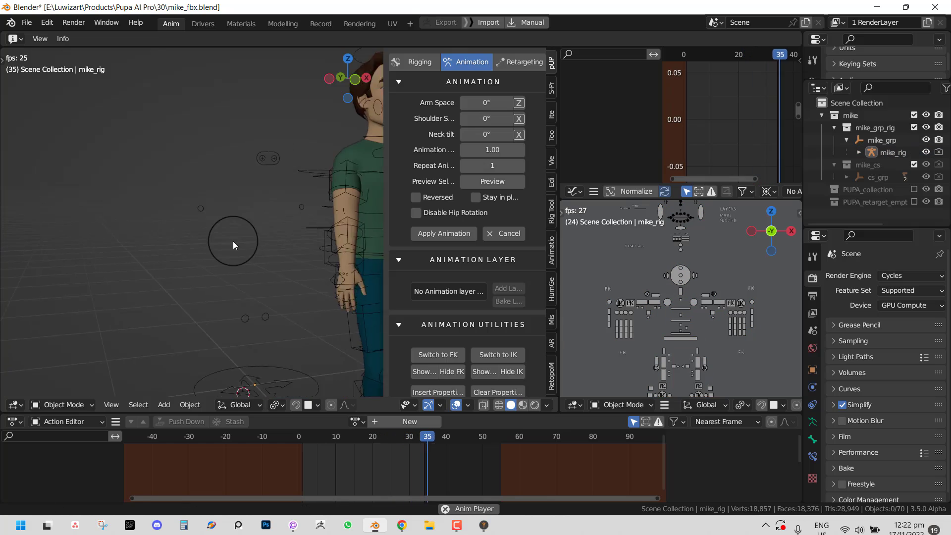
middle_click_drag(337, 243, 209, 237, "shift")
scroll(209, 236, "down", 2)
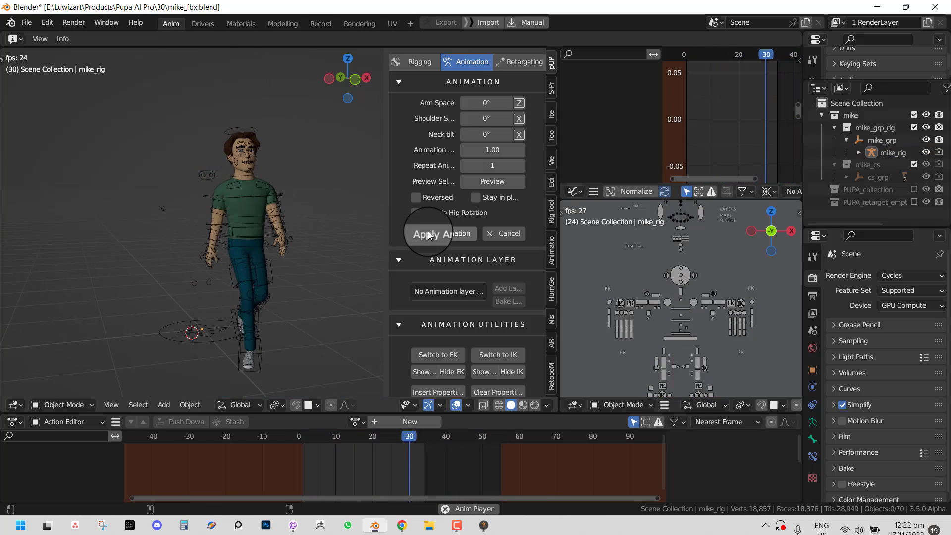
left_click(502, 228)
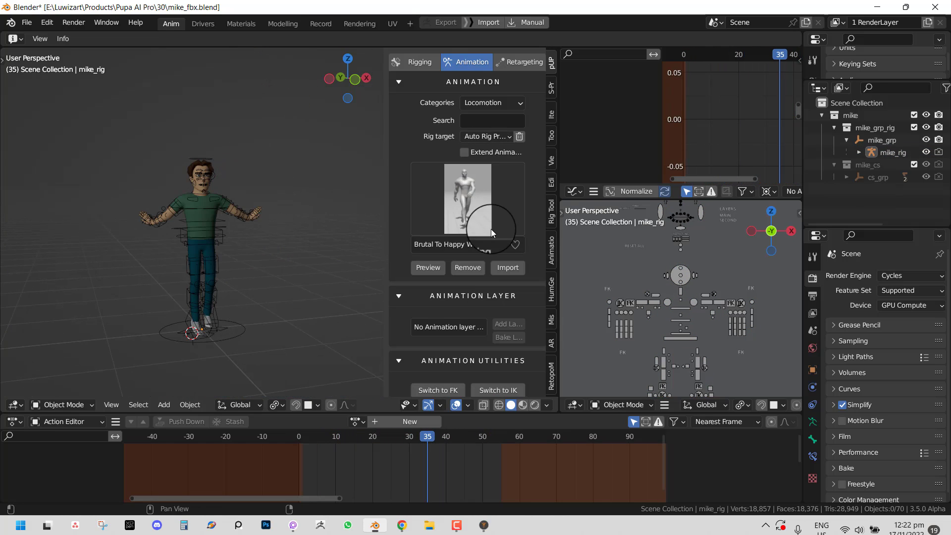
- Reset the rig target to Auto Rig Pro, import the walk onto mike_rig, and maximize the 3D view
left_click(489, 137)
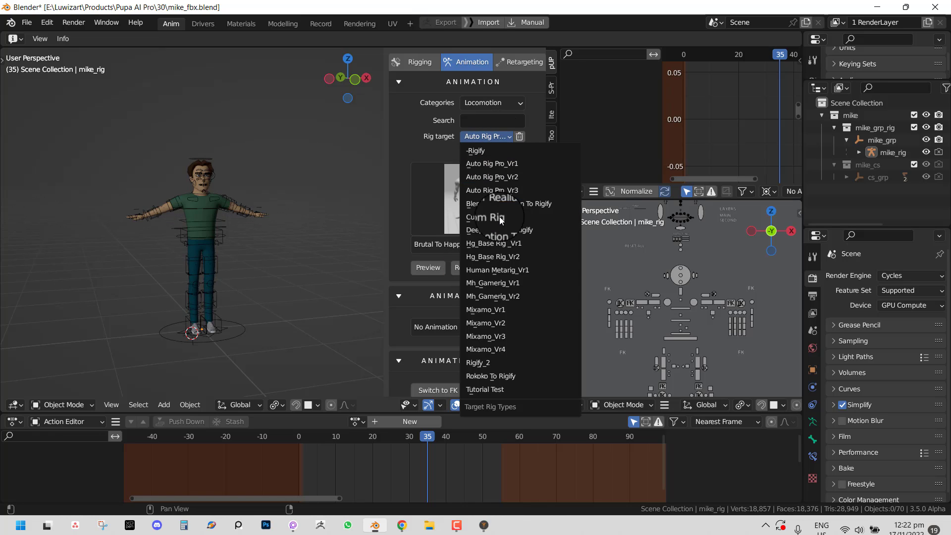
left_click(505, 192)
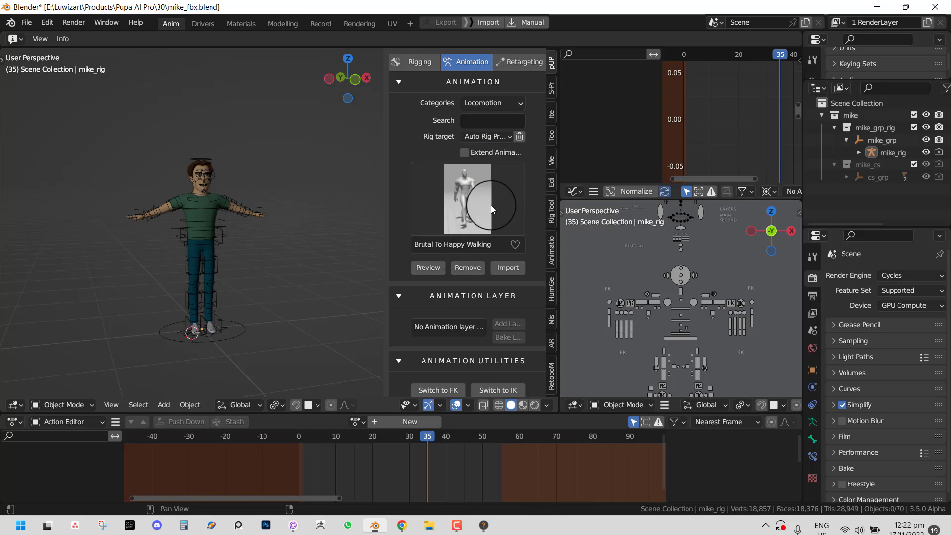
left_click(507, 268)
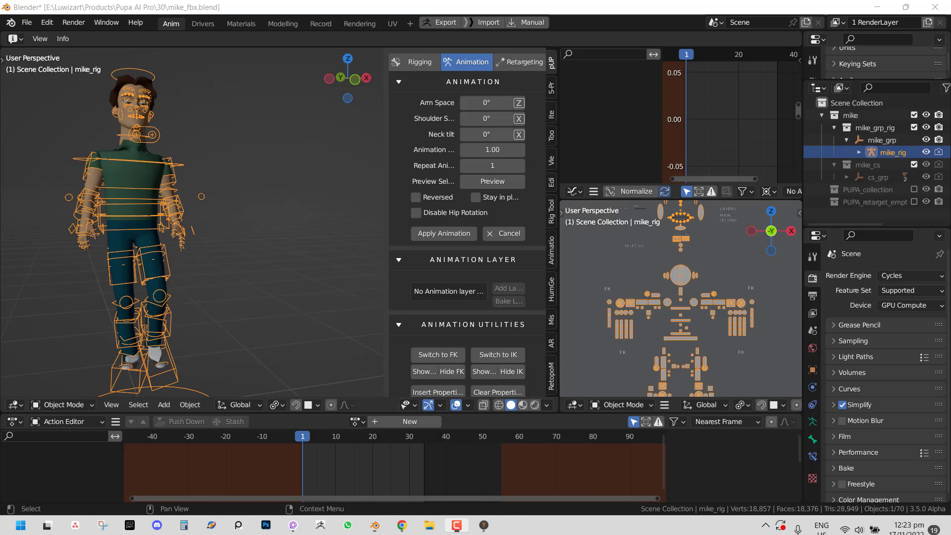
key("ctrl+space")
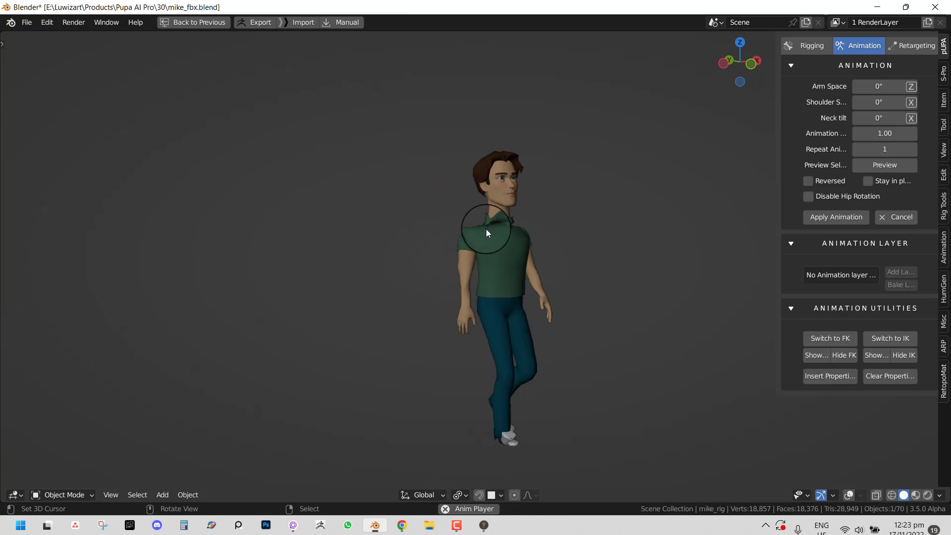
key("shift+alt+z")
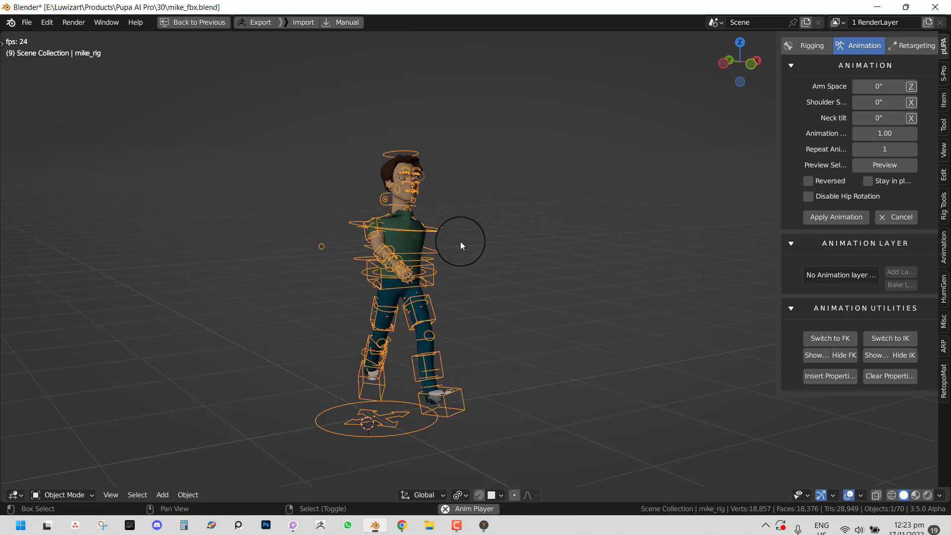
key("space")
scroll(459, 243, "up", 5)
middle_click_drag(345, 197, 437, 202)
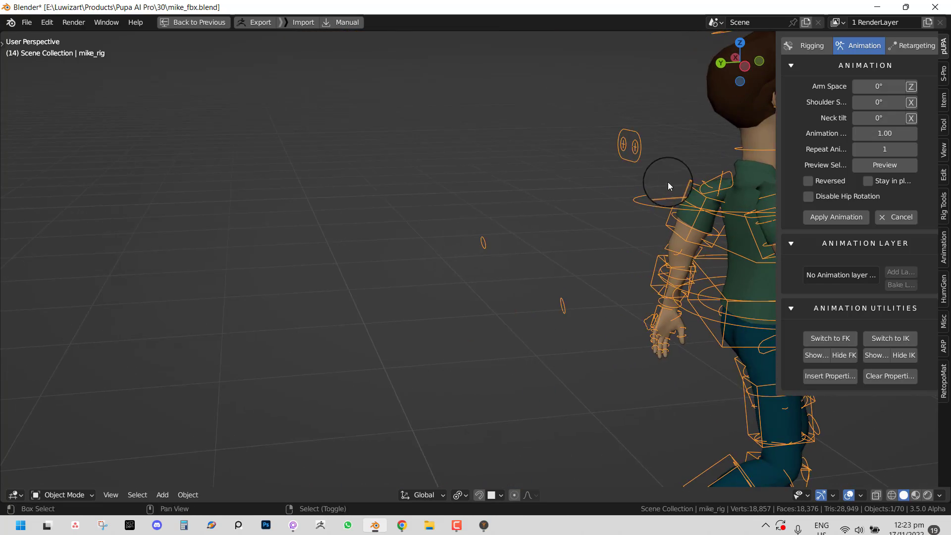
middle_click_drag(669, 187, 451, 198)
middle_click_drag(581, 192, 486, 210)
key("KP_1")
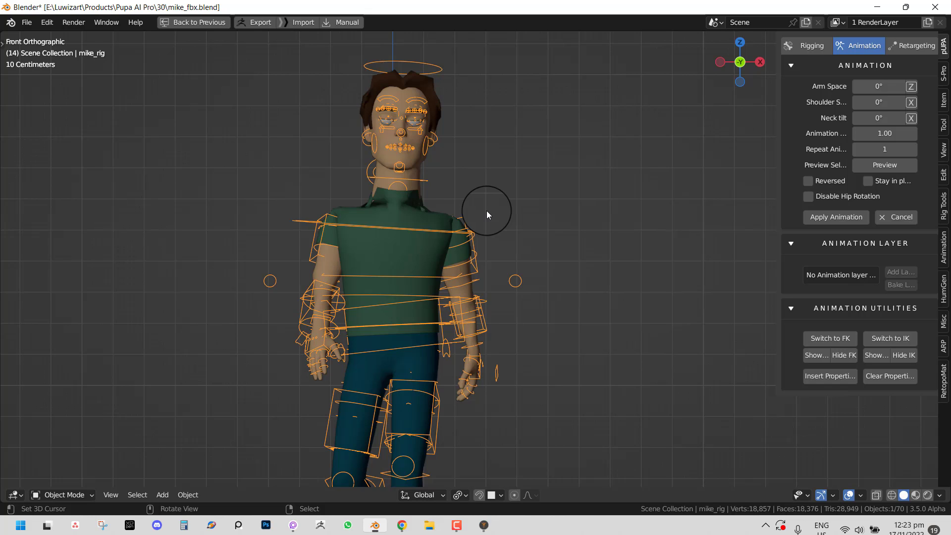
middle_click_drag(486, 210, 447, 237)
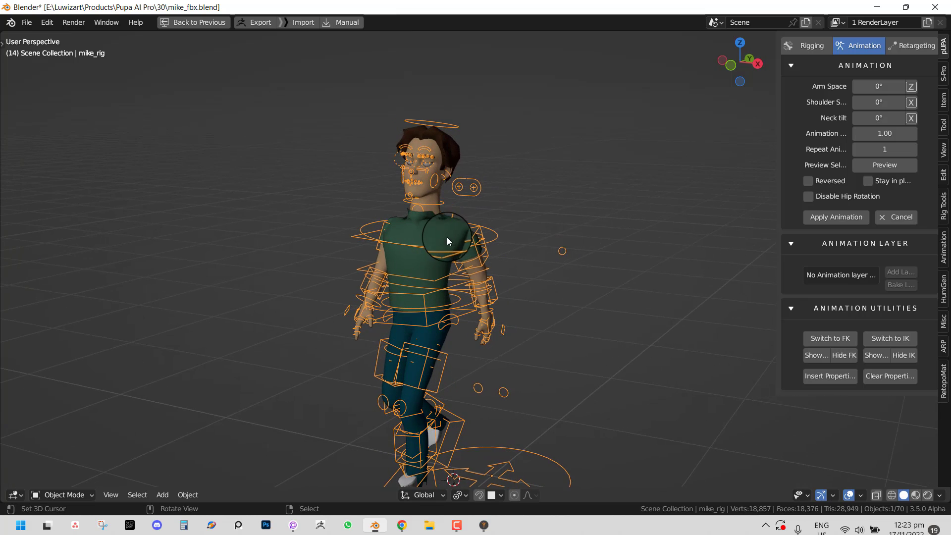
scroll(447, 236, "up", 2)
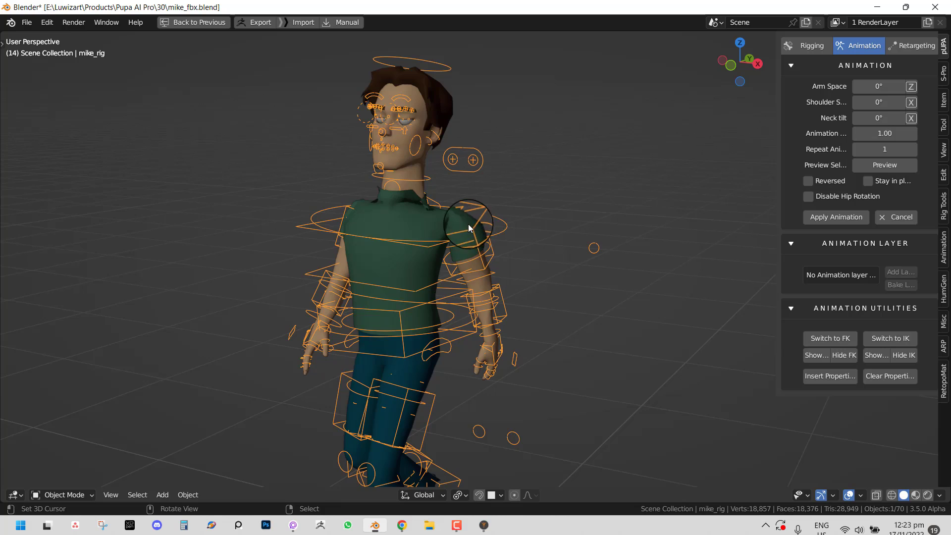
key("ctrl+Tab")
- Close in on the torso and select the right arm FK and chest ring controls
middle_click_drag(430, 225, 386, 233)
left_click(479, 187)
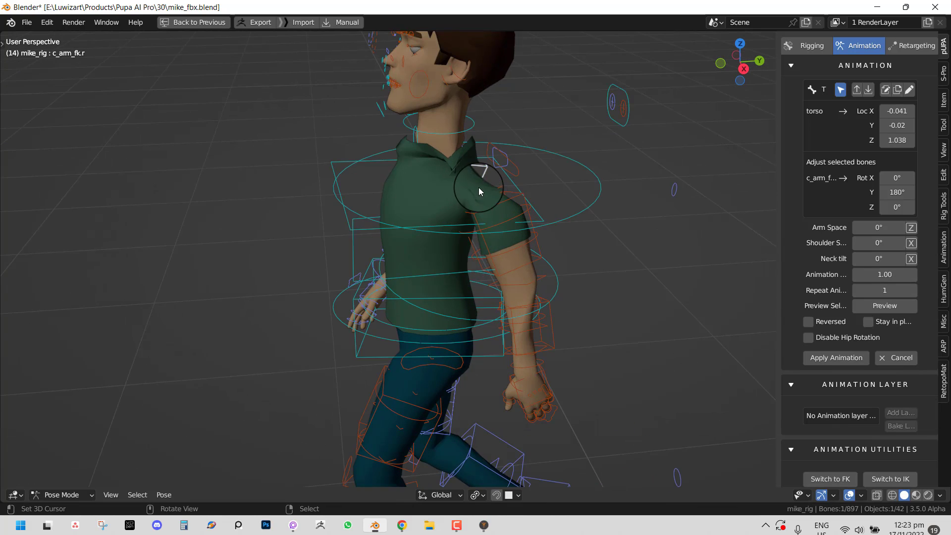
middle_click_drag(478, 188, 620, 183)
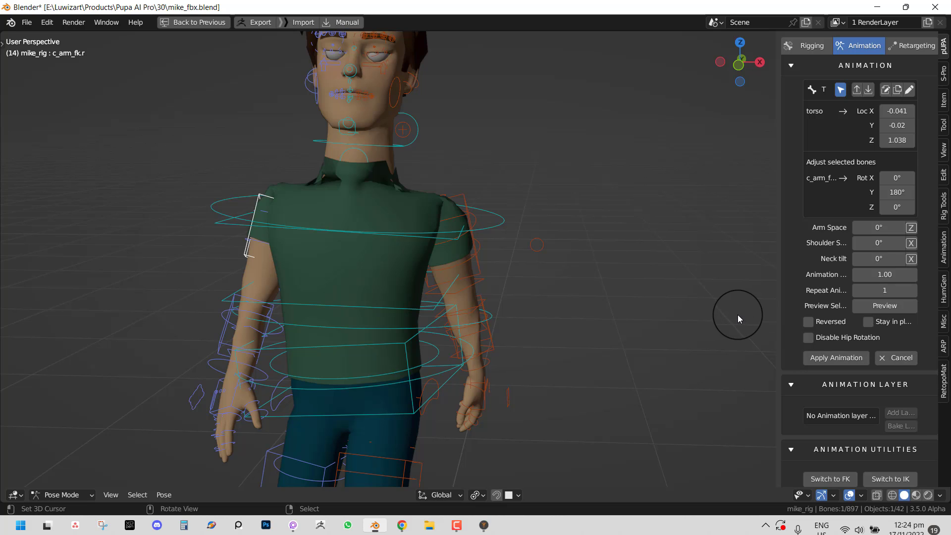
middle_click_drag(476, 287, 403, 269)
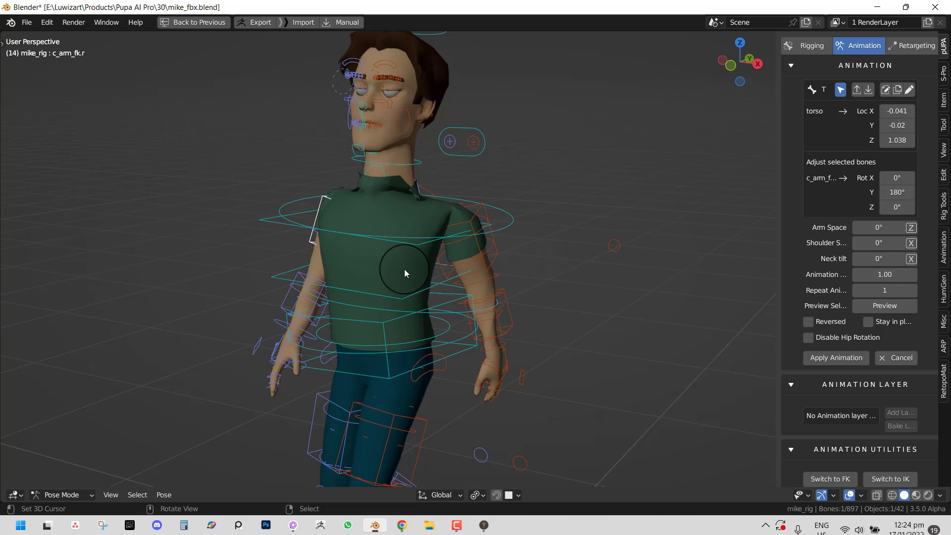
key("alt+Tab")
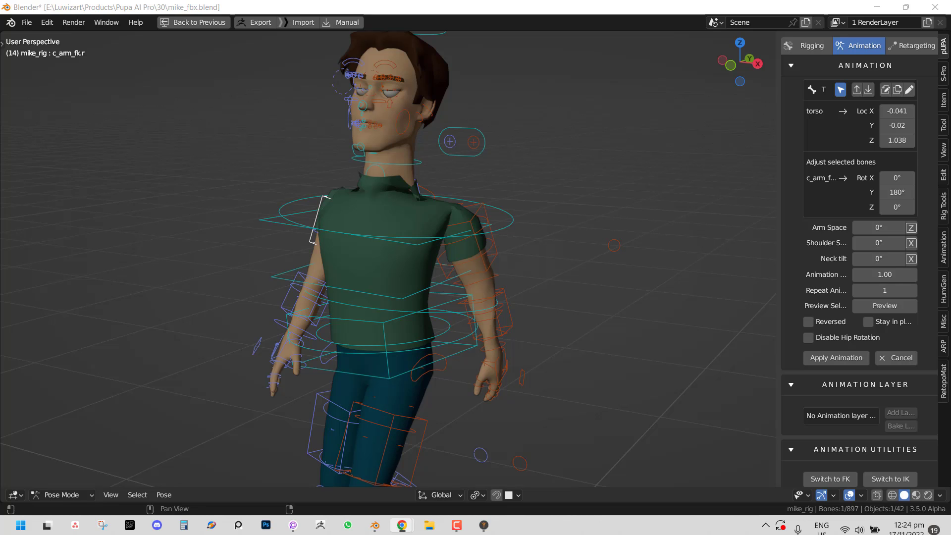
middle_click_drag(435, 246, 427, 217)
scroll(427, 217, "up", 2)
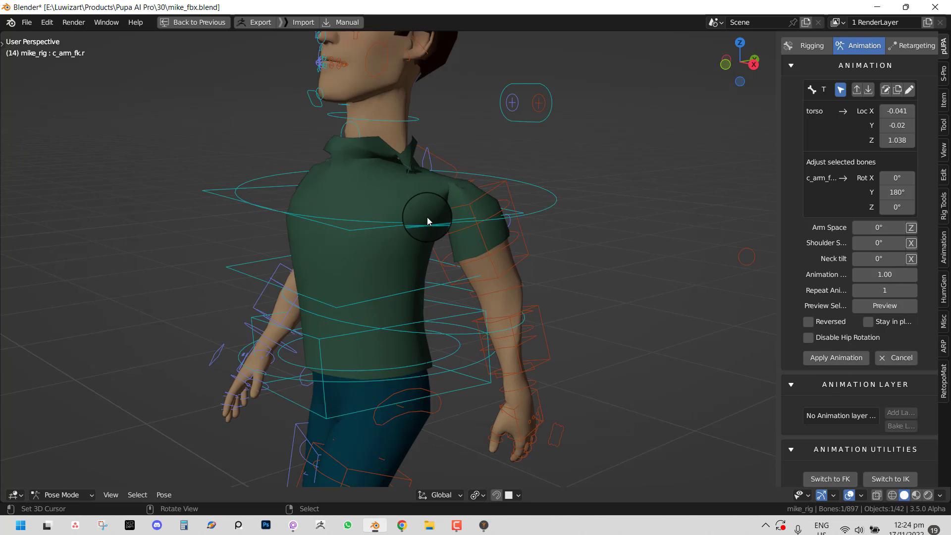
right_click(447, 173)
middle_click_drag(456, 170, 800, 217)
- Select c_shoulder.l and rotate its Y in Tweak Bones to about 242°
right_click(491, 162)
left_click_drag(779, 212, 669, 208)
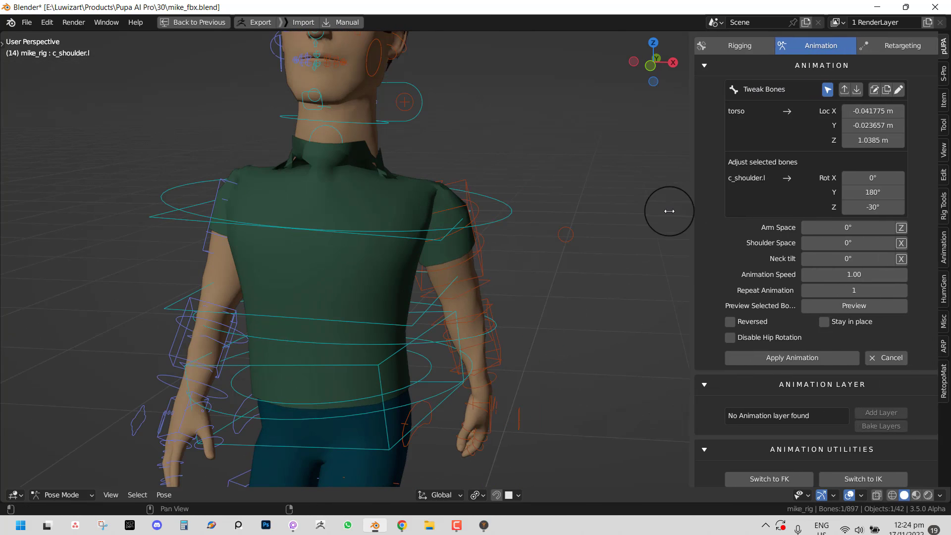
left_click_drag(861, 198, 134, 196)
left_click(864, 196)
key("Escape")
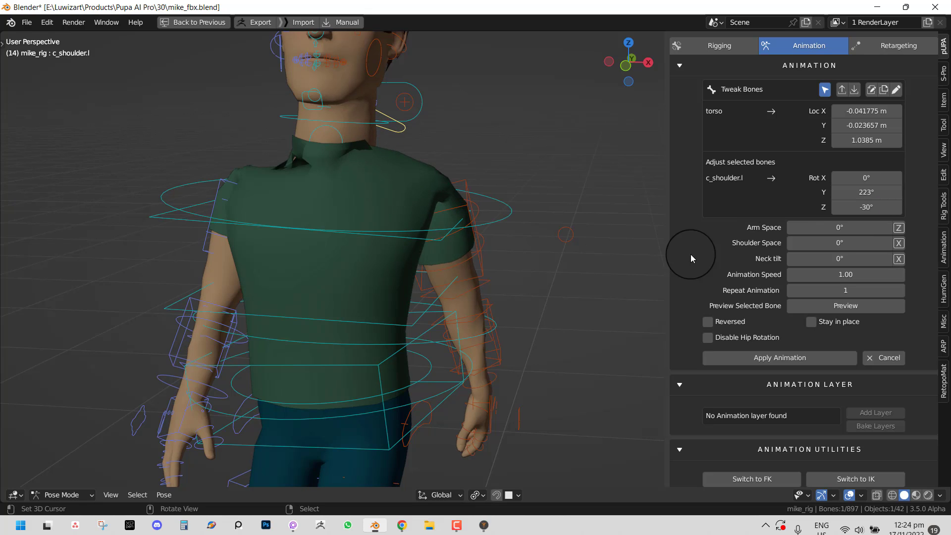
left_click_drag(867, 194, 553, 158)
- Select c_shoulder.r and drag its Y rotation down from 180° to about 40°
middle_click_drag(553, 159, 325, 213)
left_click(325, 213)
left_click_drag(864, 192, 887, 239)
key("KP_1")
middle_click_drag(414, 214, 388, 282)
middle_click_drag(516, 228, 534, 238)
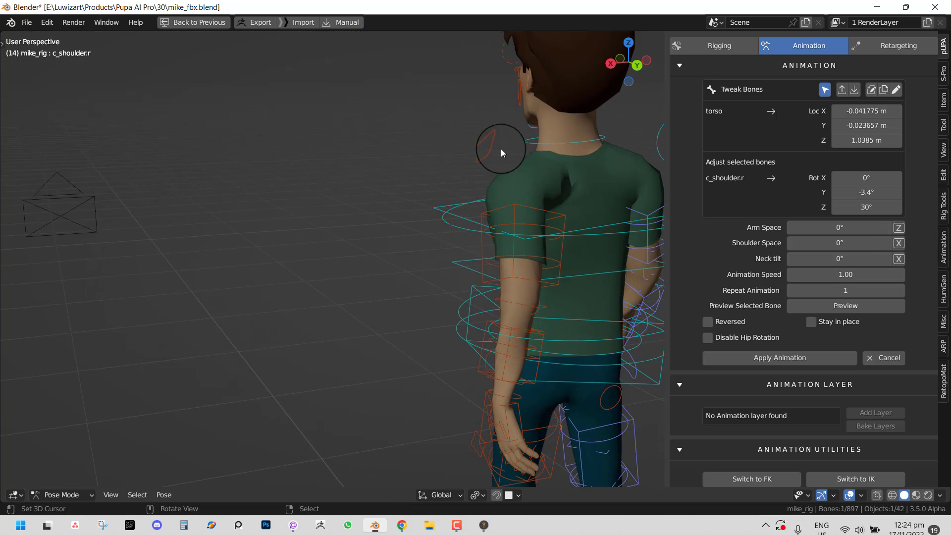
- Give c_shoulder.l a Z rotation of 15° and an X rotation of -19.4°, then deselect it
right_click(501, 148)
left_click_drag(870, 210, 497, 249)
middle_click_drag(497, 249, 592, 239)
left_click_drag(865, 178, 503, 241)
key("KP_1")
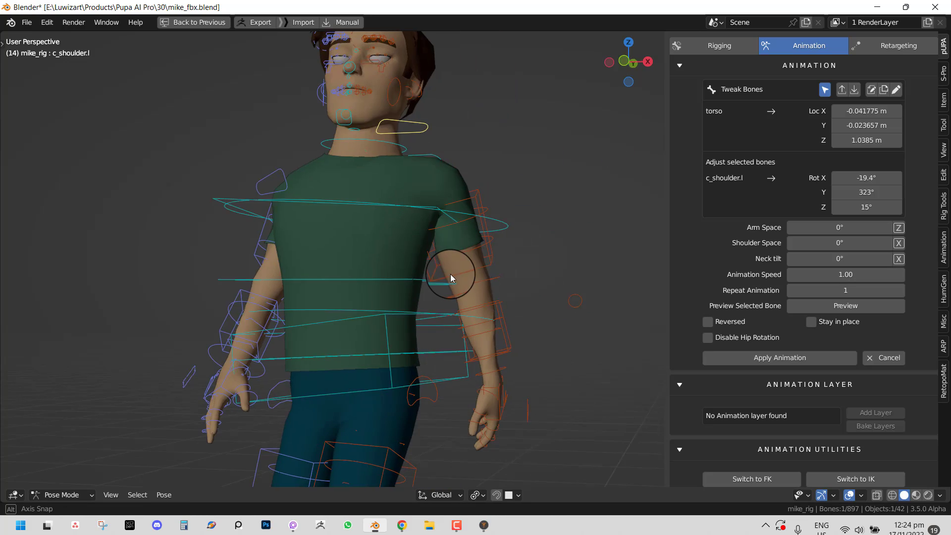
left_click(289, 198)
middle_click_drag(289, 197, 480, 219)
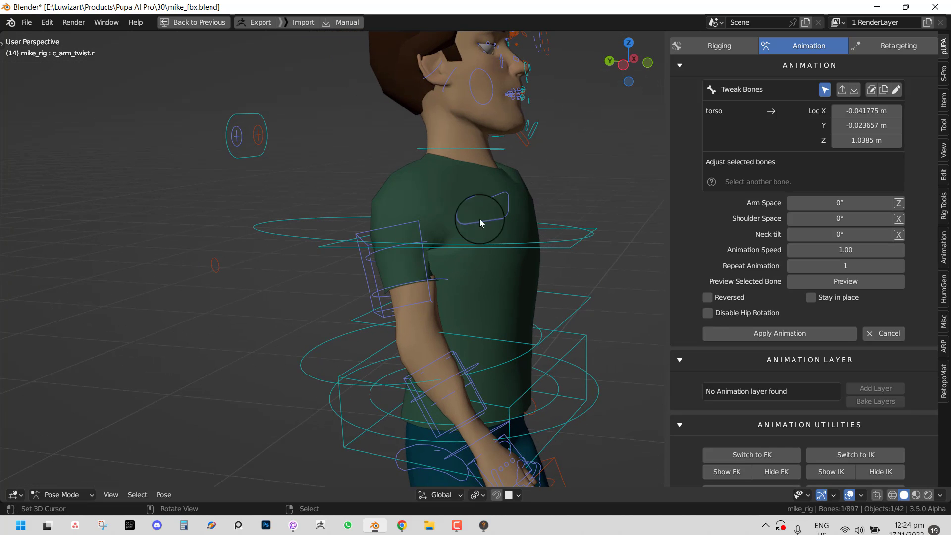
- Set c_shoulder.r's X rotation to -2.8° and check it from the front
left_click(481, 216)
left_click_drag(877, 181, 811, 223)
key("KP_1")
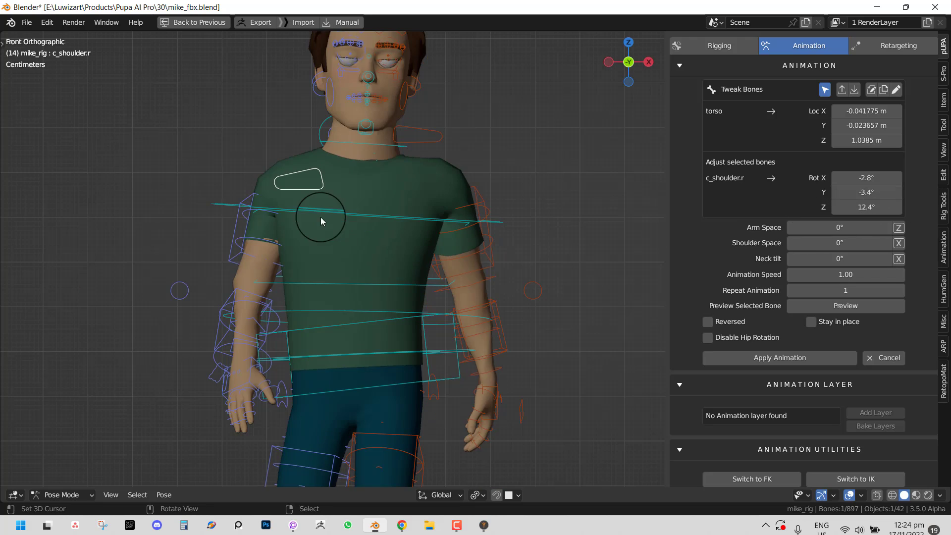
scroll(454, 214, "down", 5)
middle_click_drag(453, 214, 443, 217)
scroll(443, 217, "up", 2)
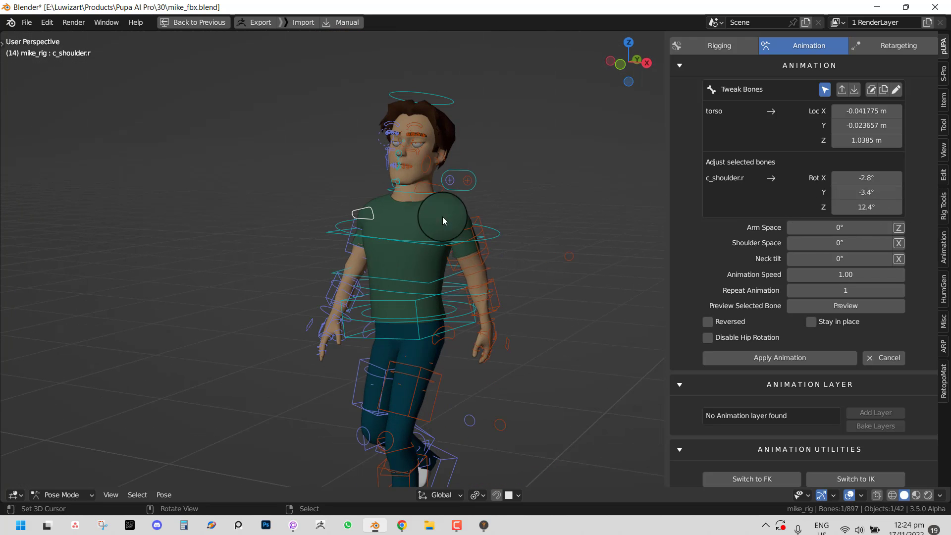
- Select c_neck.x, try a Y twist, then set its Y and Z rotations to 0°
left_click(404, 191)
left_click_drag(868, 188, 940, 174)
left_click(887, 189)
type("0")
key("Return")
left_click(872, 203)
type("0")
key("Return")
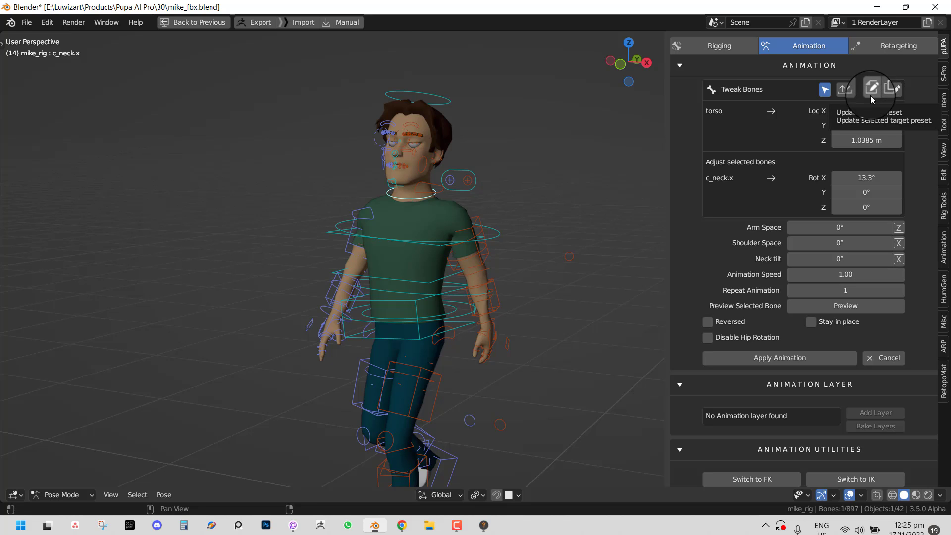
- Orbit around the character to inspect the shoulder and neck tweaks from both sides
middle_click_drag(347, 218, 432, 203)
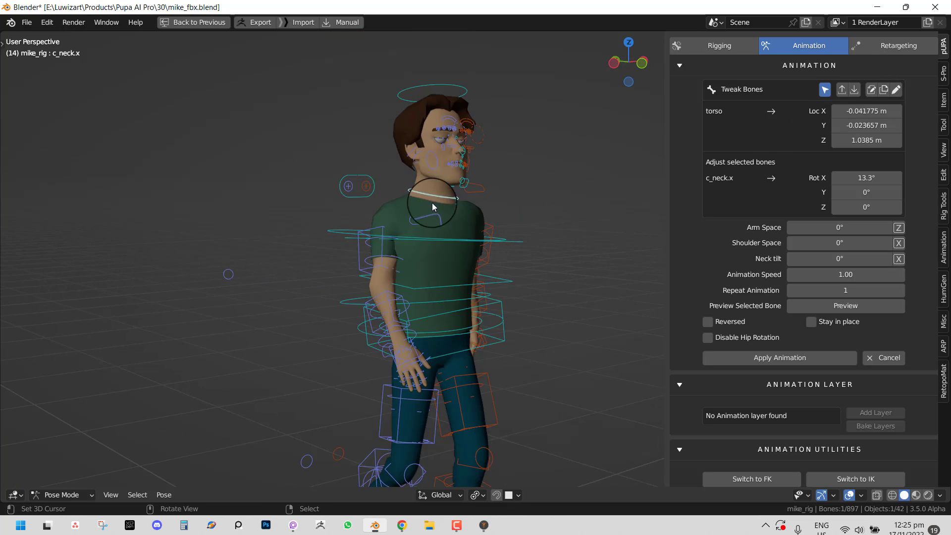
middle_click_drag(361, 246, 356, 207)
scroll(367, 206, "up", 2)
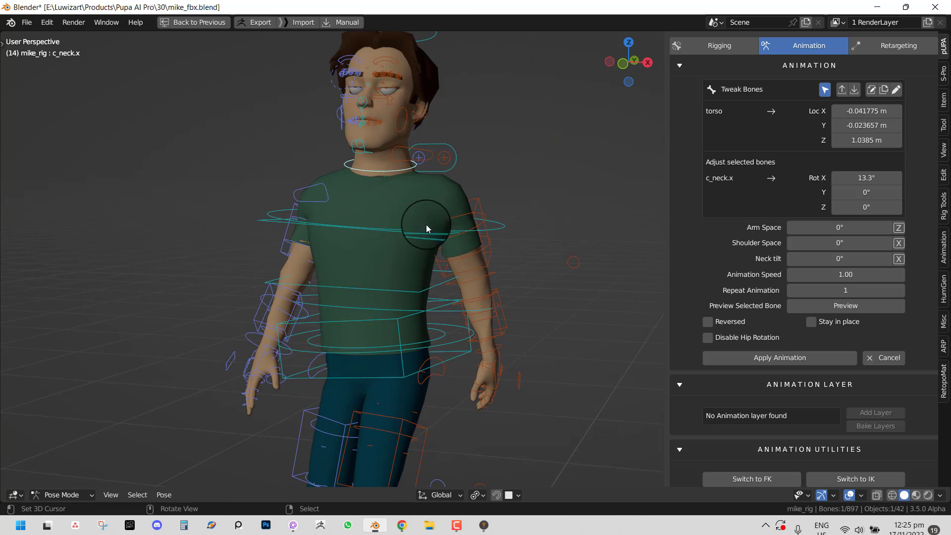
scroll(426, 224, "down", 2)
middle_click_drag(478, 218, 421, 218)
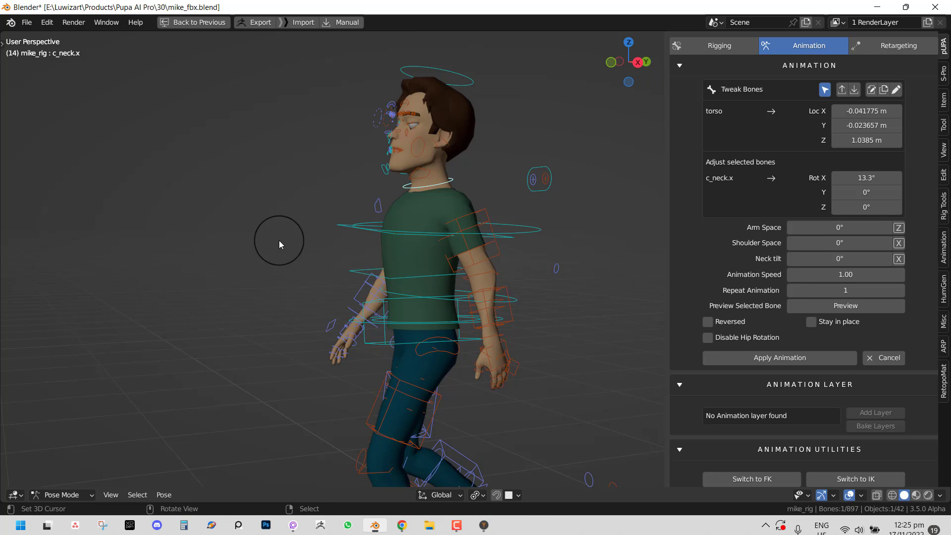
middle_click_drag(279, 240, 534, 260)
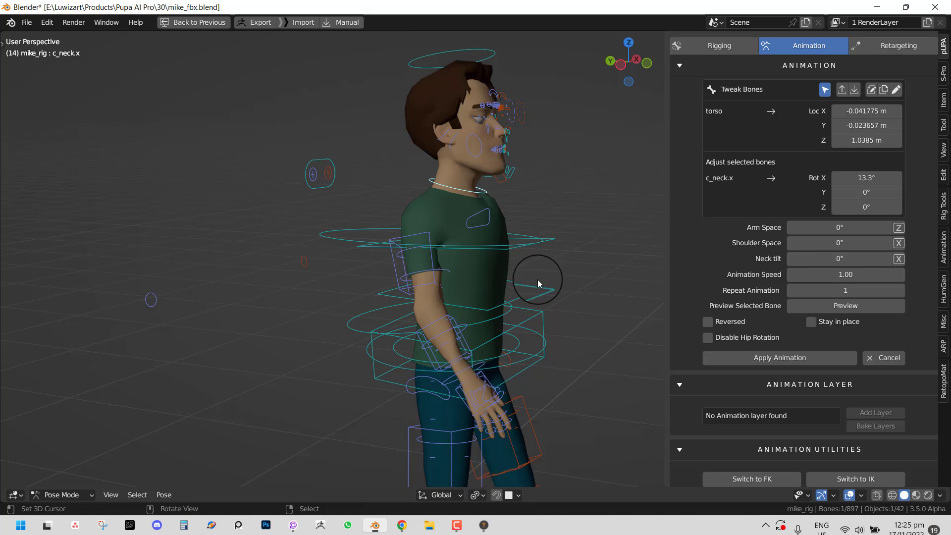
- Discard the bone tweaks, remove the animation, and set the rig target to Auto Rig Pro_Vr2
left_click(902, 361)
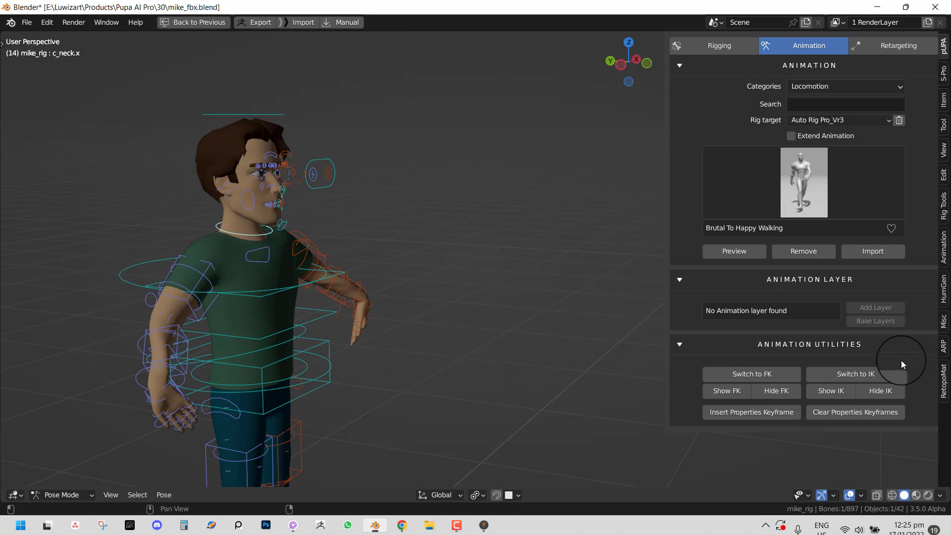
left_click(797, 251)
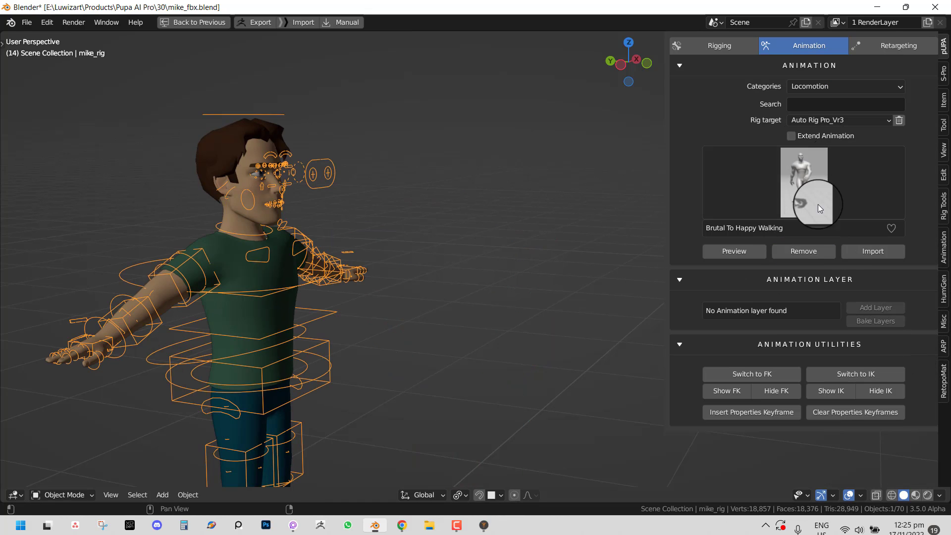
left_click(841, 121)
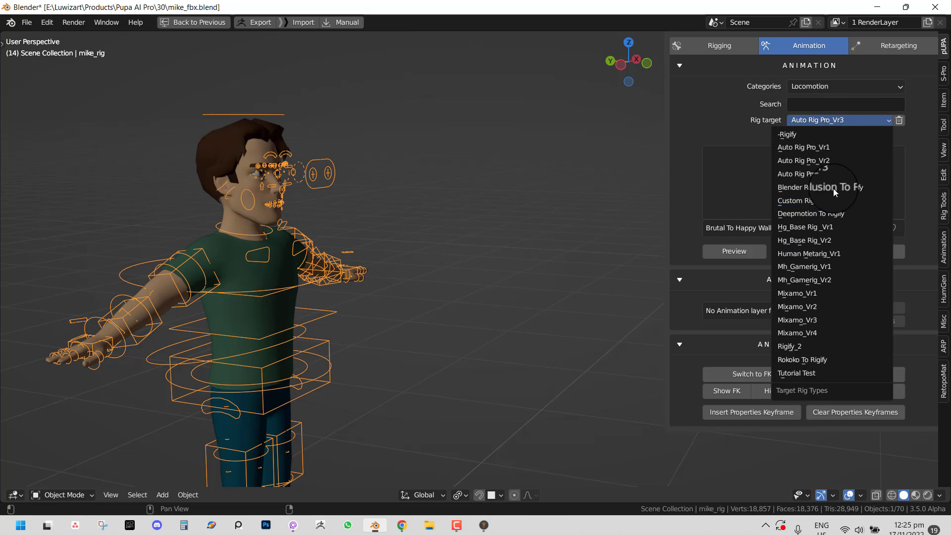
left_click(835, 161)
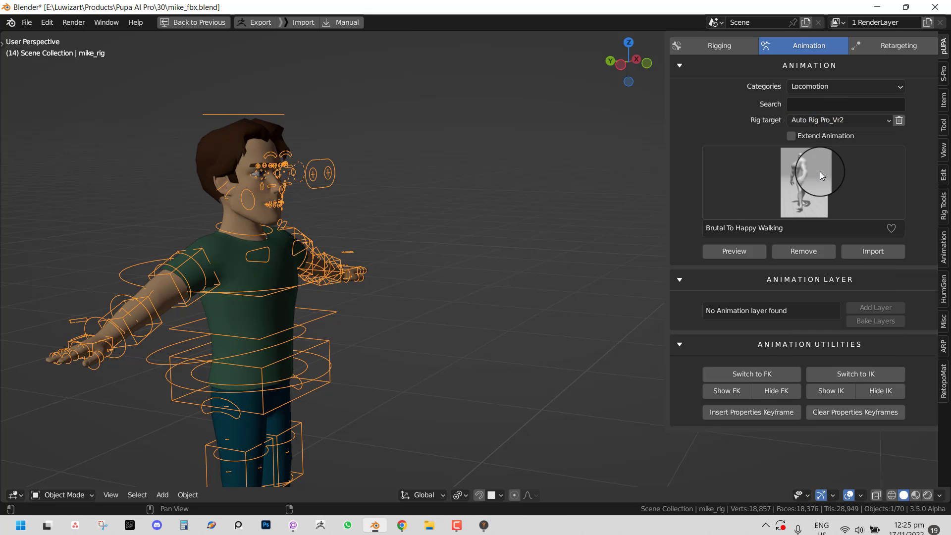
- Play the walk preview with viewport overlays toggled, then stop and cancel it
middle_click_drag(558, 170, 470, 198)
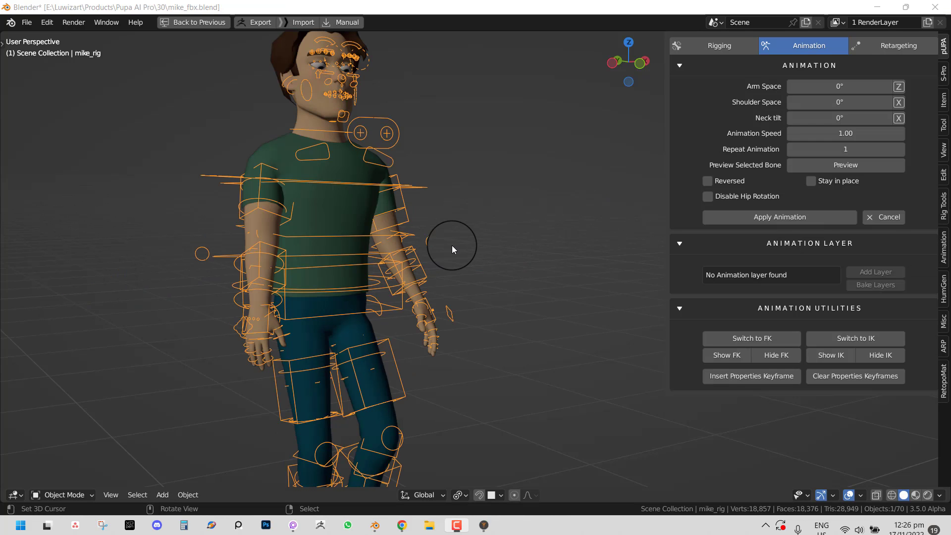
middle_click_drag(446, 247, 412, 246)
key("space")
scroll(452, 230, "down", 4)
key("alt+a")
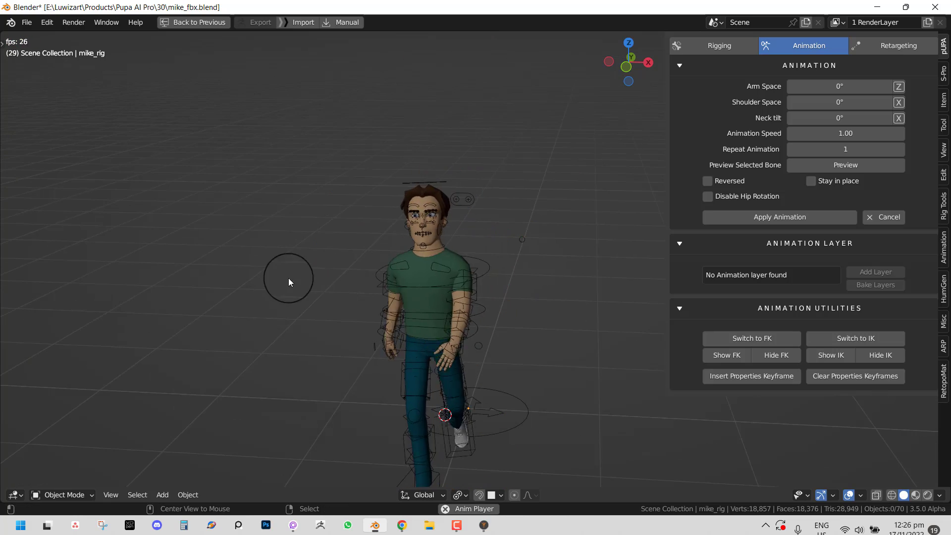
middle_click_drag(289, 278, 392, 256)
key("alt+shift+z")
key("alt+shift+z")
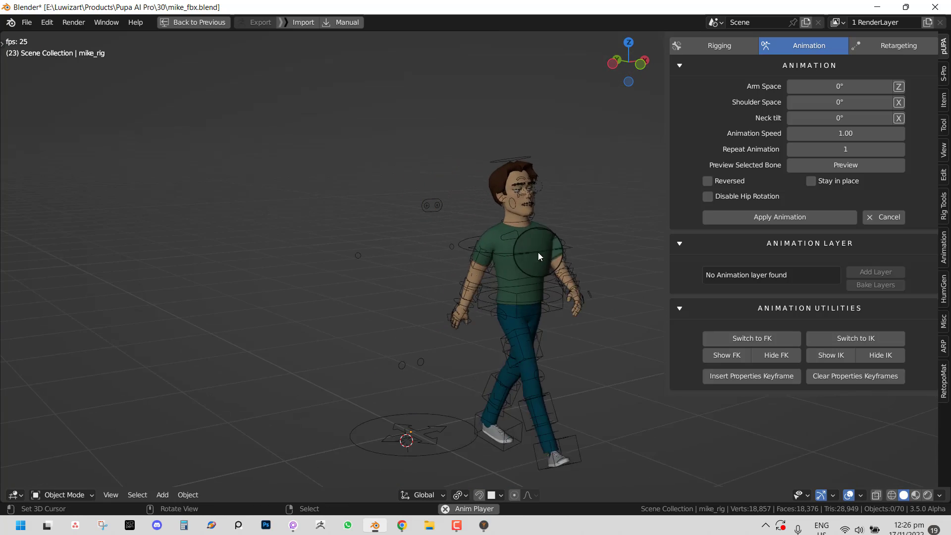
middle_click_drag(539, 252, 499, 236)
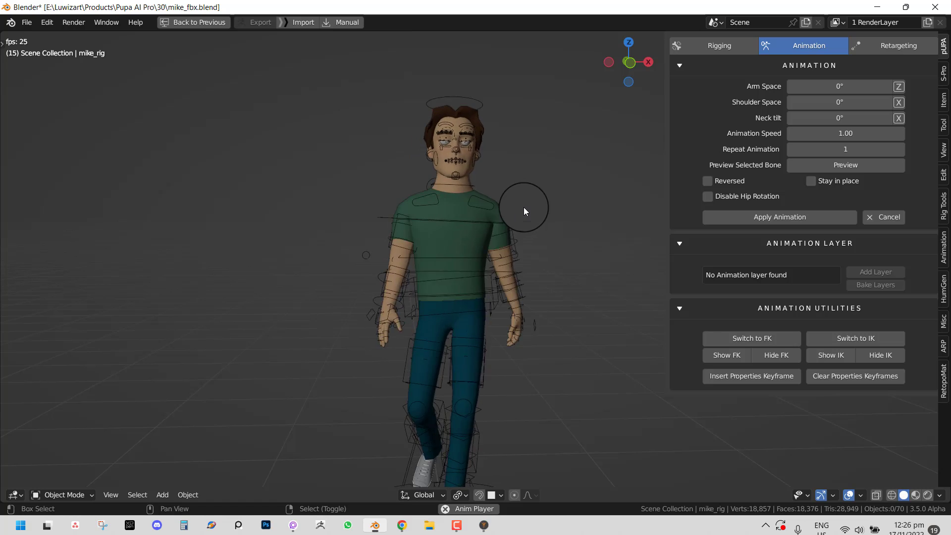
key("space")
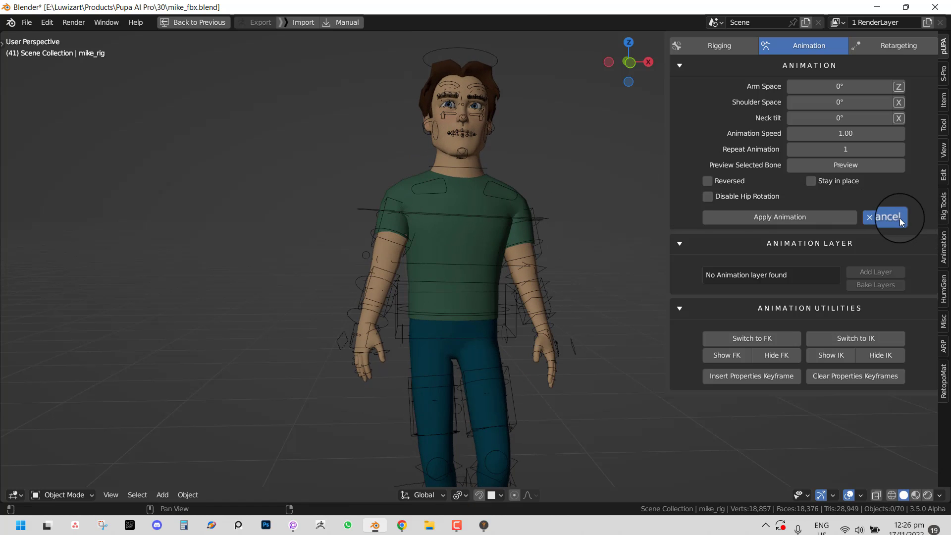
left_click(887, 217)
- Remove the previewed animation, select the rig, and browse the rig target and category lists
left_click(819, 250)
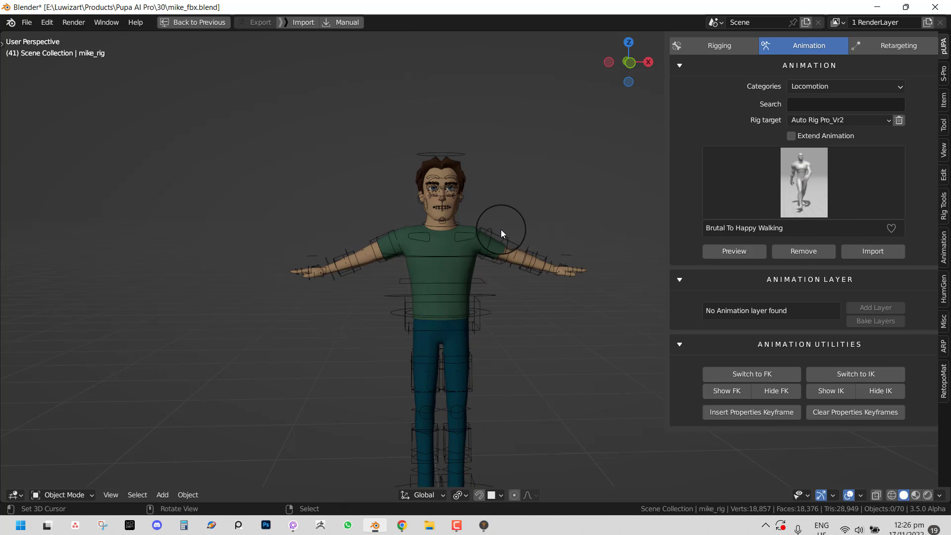
middle_click_drag(501, 230, 533, 230)
left_click(557, 230)
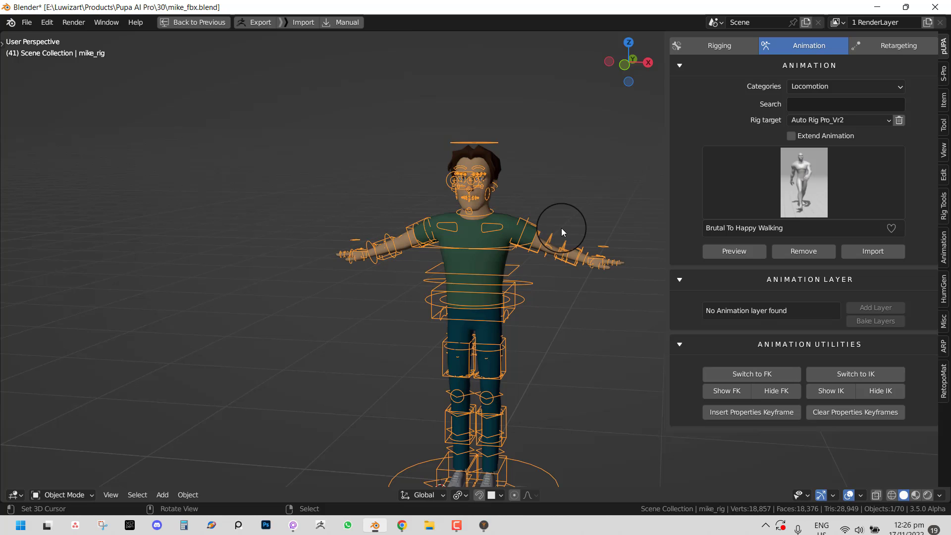
left_click(841, 119)
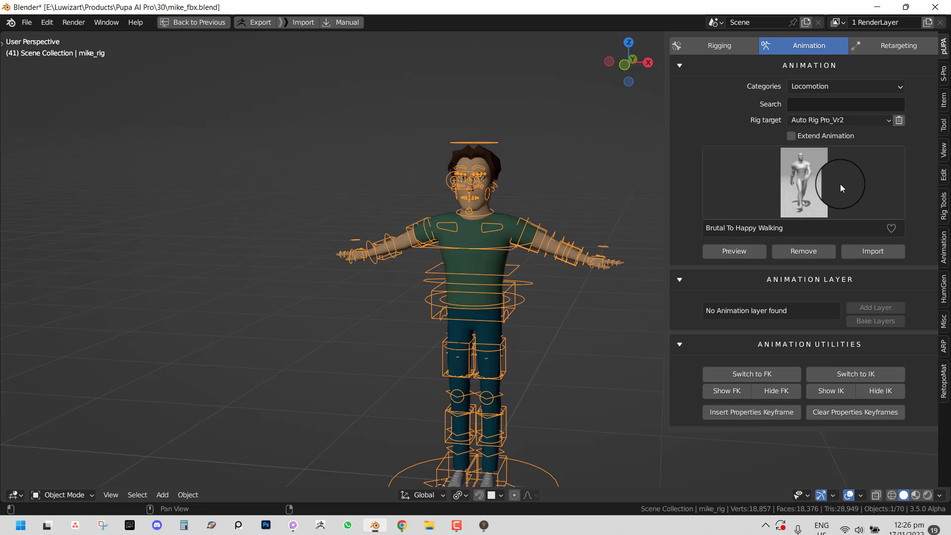
left_click(846, 122)
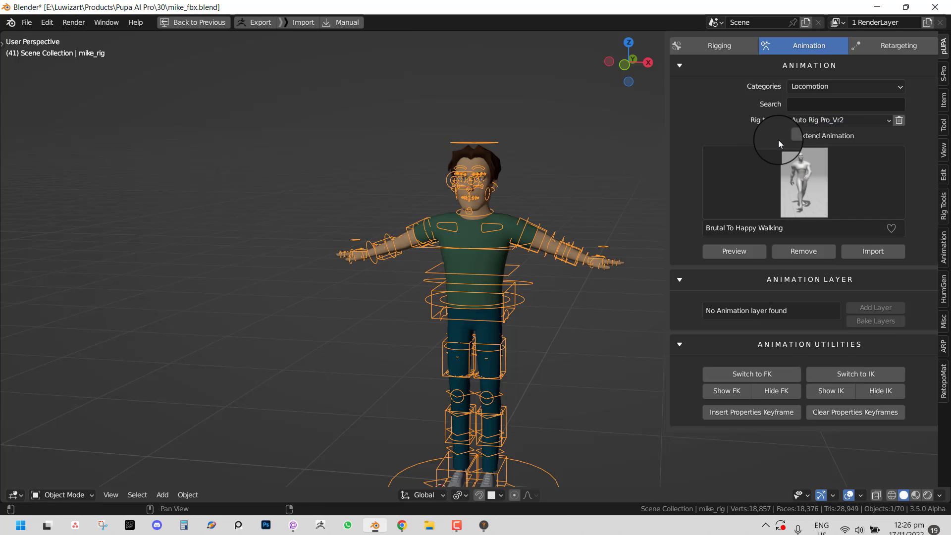
left_click(844, 122)
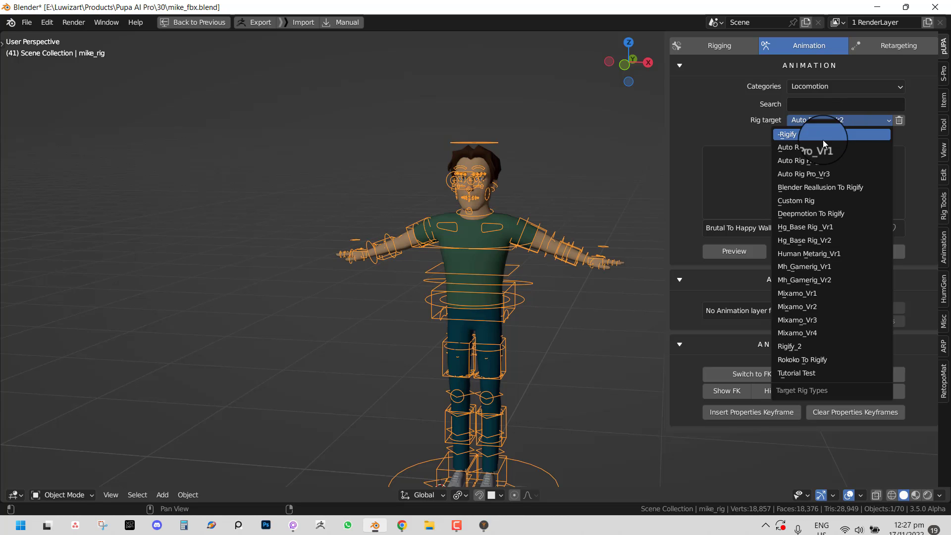
left_click(849, 120)
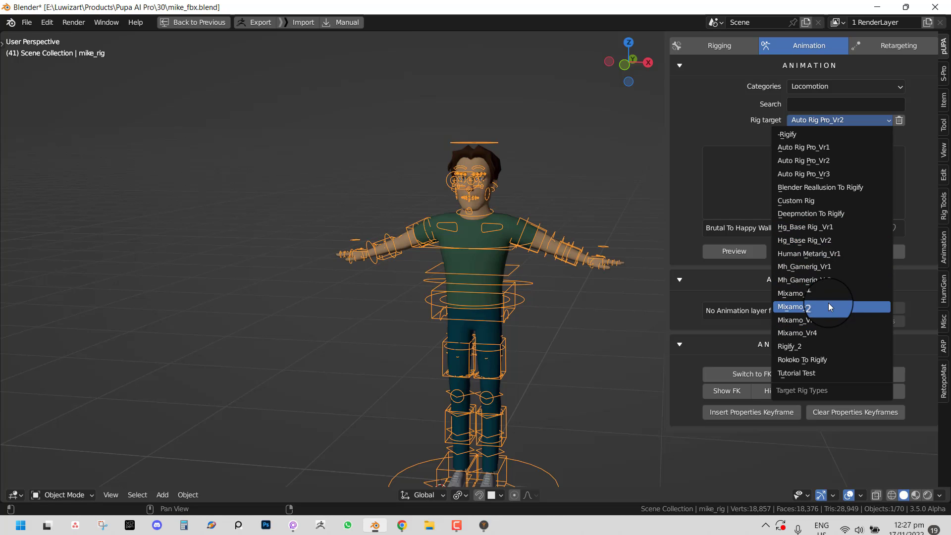
left_click(831, 88)
left_click(805, 120)
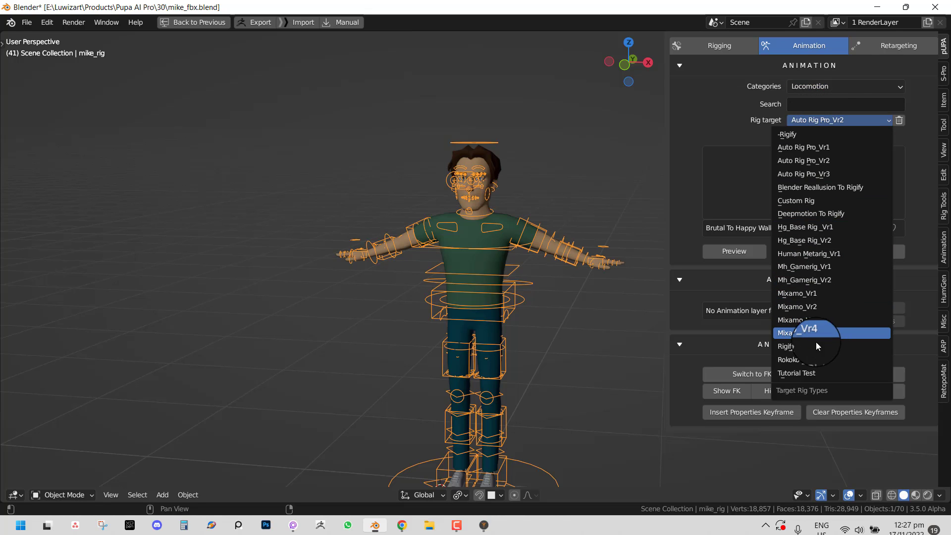
middle_click_drag(583, 234, 646, 196)
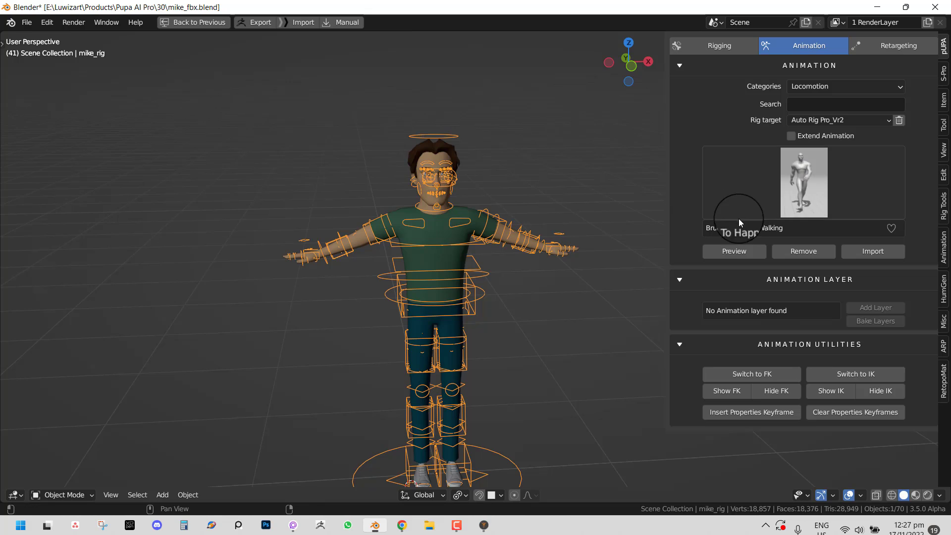
left_click(720, 49)
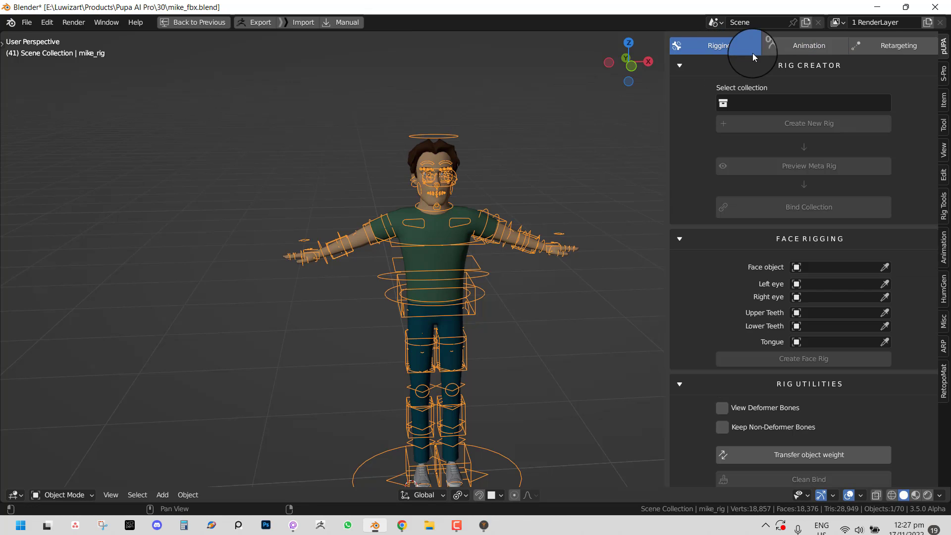
left_click(795, 45)
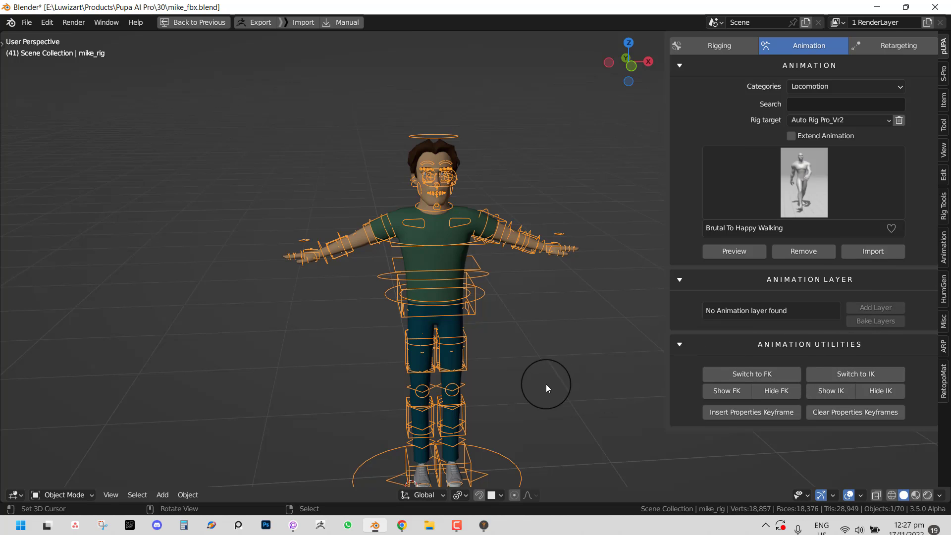
- In Pose Mode, test-rotate the left foot control and undo it
key("ctrl+Tab")
right_click(471, 460)
key("r")
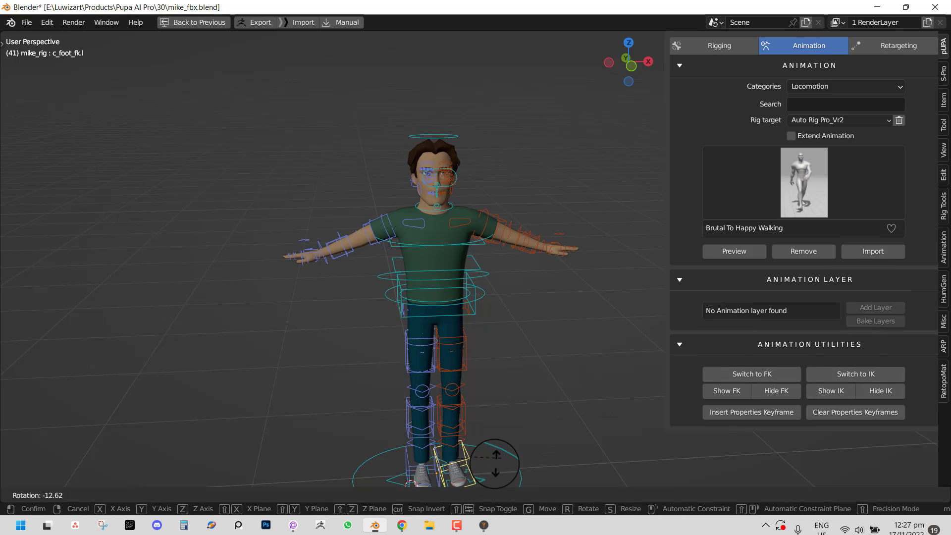
right_click(495, 458)
key("ctrl+z")
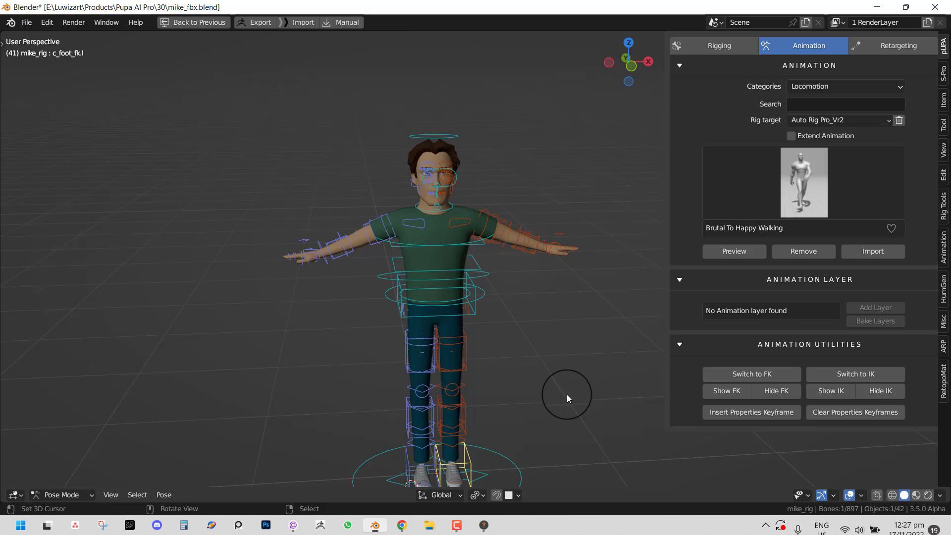
- Curl the left index finger with bend_all, then reset bend_all to 0.000
left_click(943, 101)
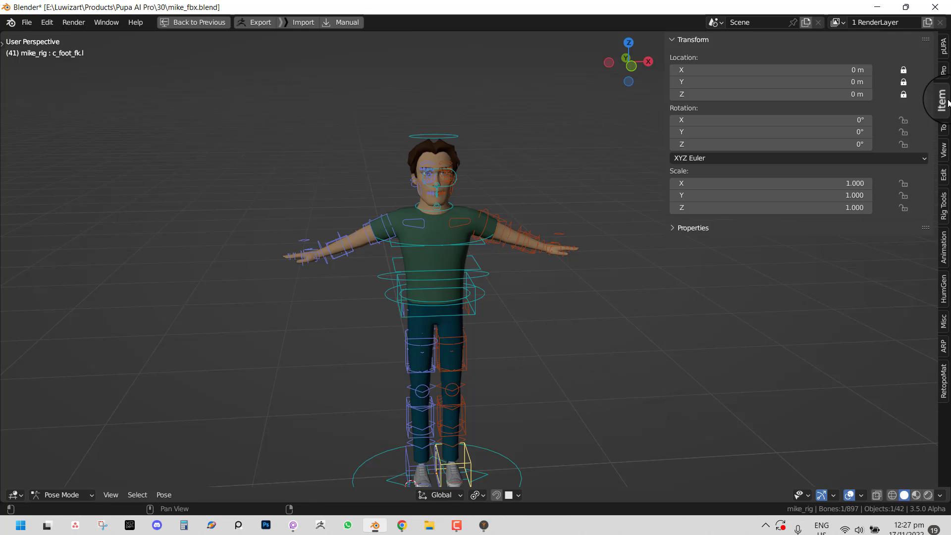
right_click(526, 248)
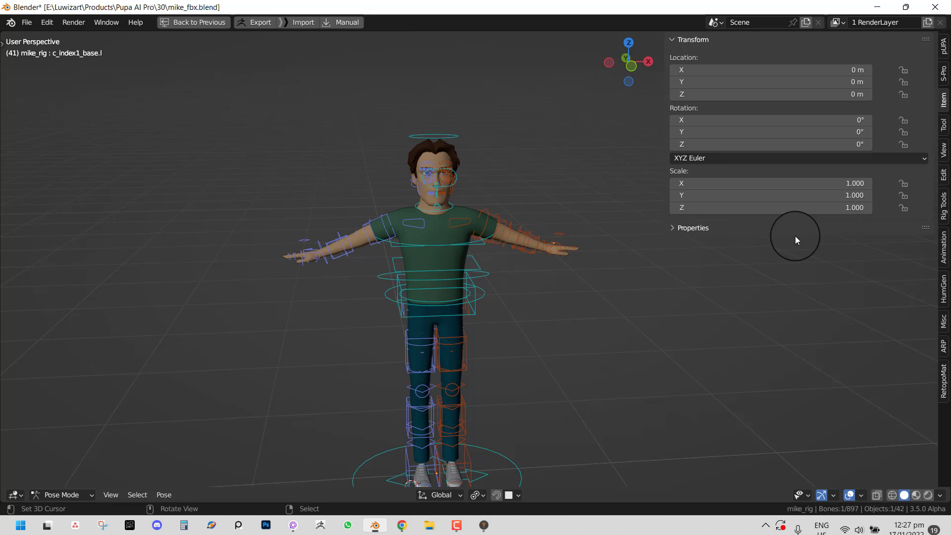
left_click(738, 228)
left_click_drag(816, 246, 820, 269)
left_click(858, 252)
type("0")
key("Return")
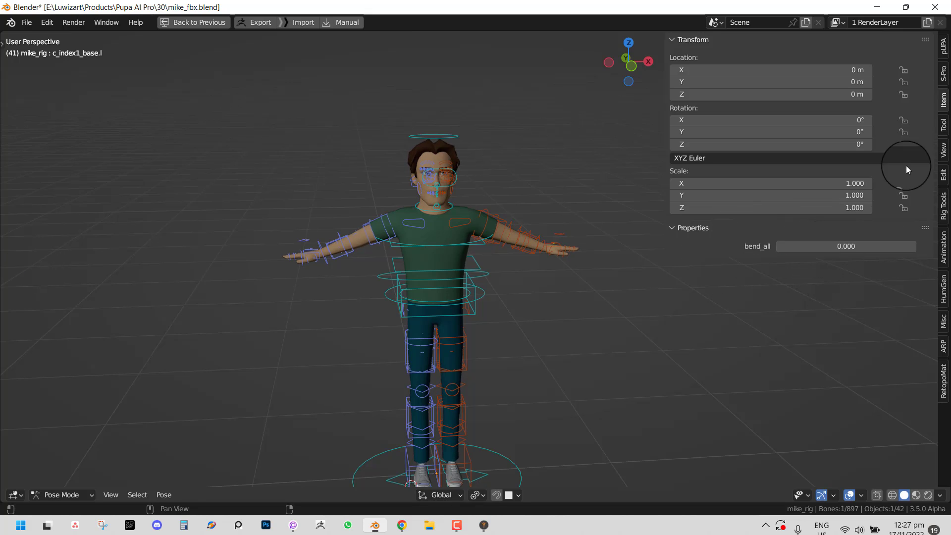
left_click(944, 47)
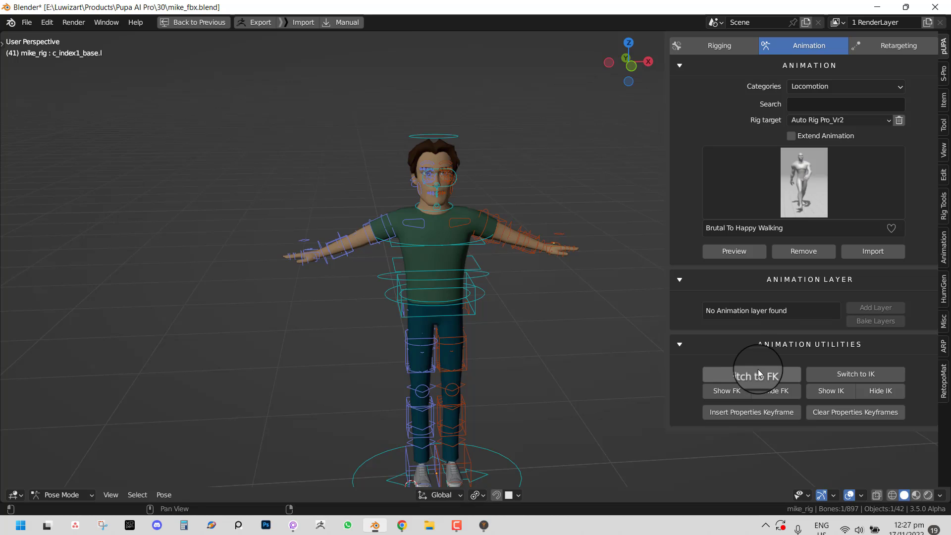
- Switch the rig's limbs to IK and test-move the left hand IK control, cancelling back to T-pose
left_click(853, 374)
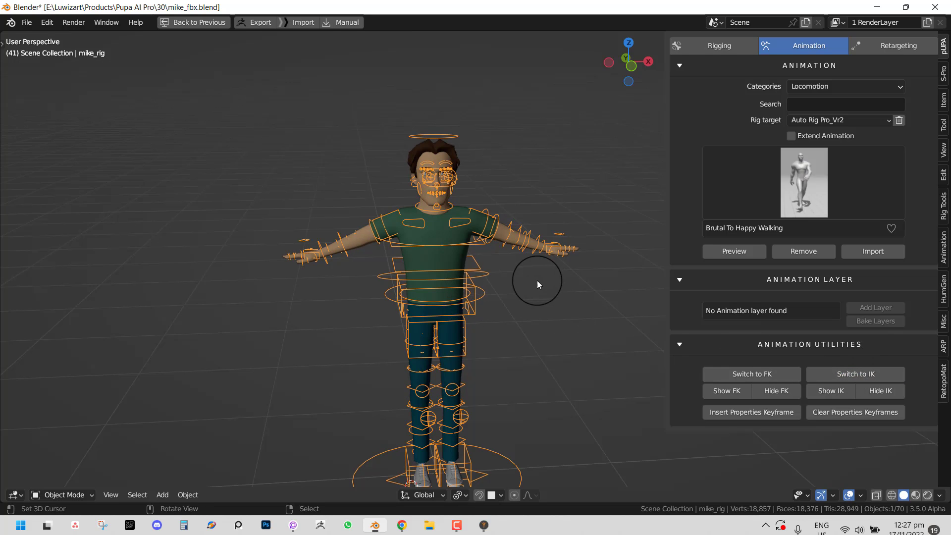
middle_click_drag(594, 261, 548, 274)
key("ctrl+Tab")
middle_click_drag(614, 254, 573, 258, "shift")
left_click(577, 269)
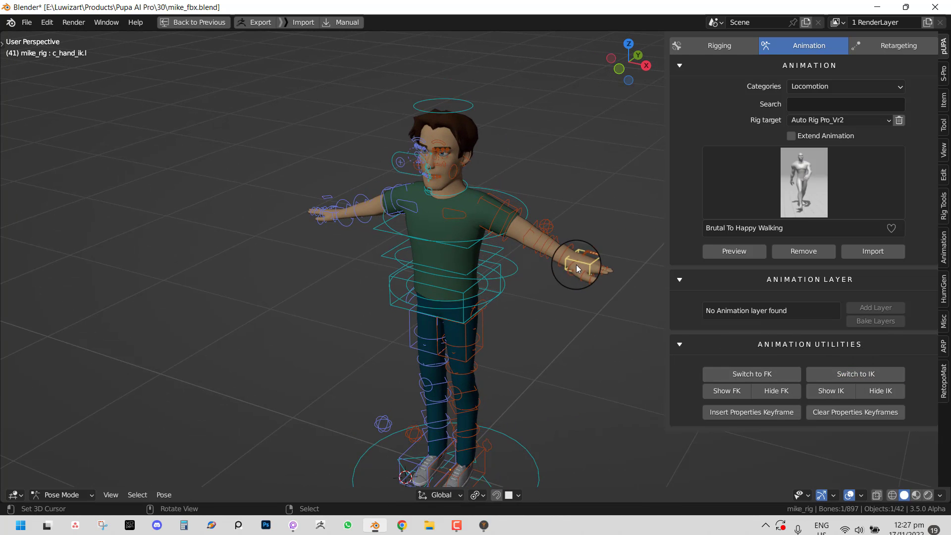
key("g")
right_click(508, 275)
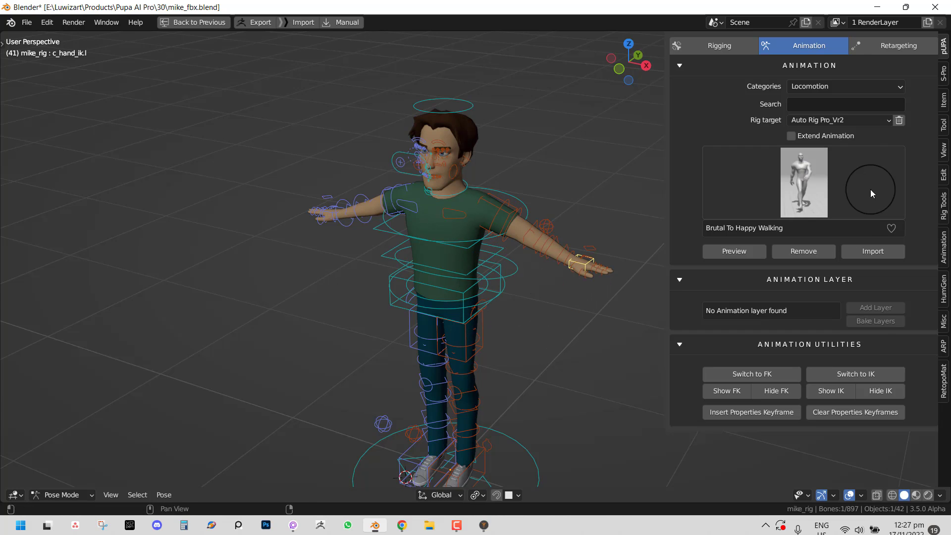
- Check the Auto-Rig Pro tools, then test-move the left hand IK control again and cancel
left_click(944, 345)
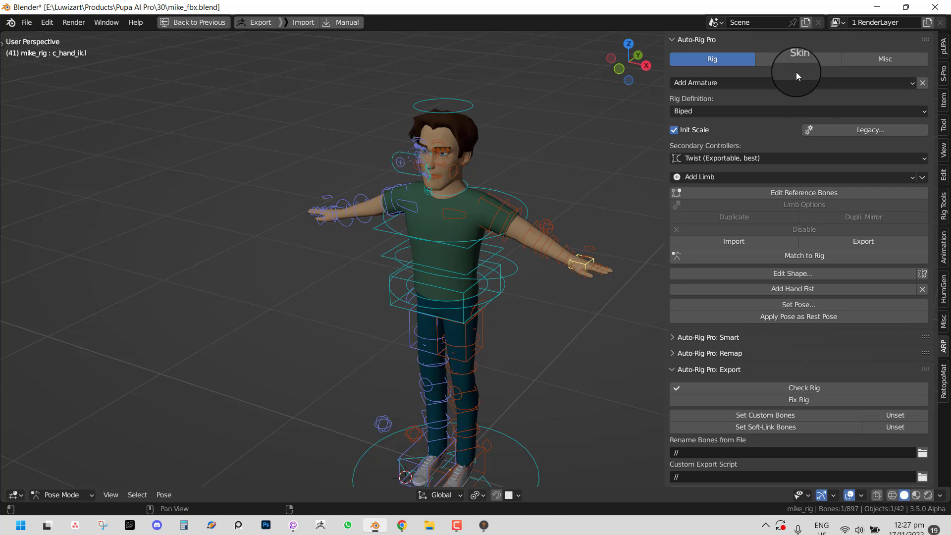
left_click(944, 46)
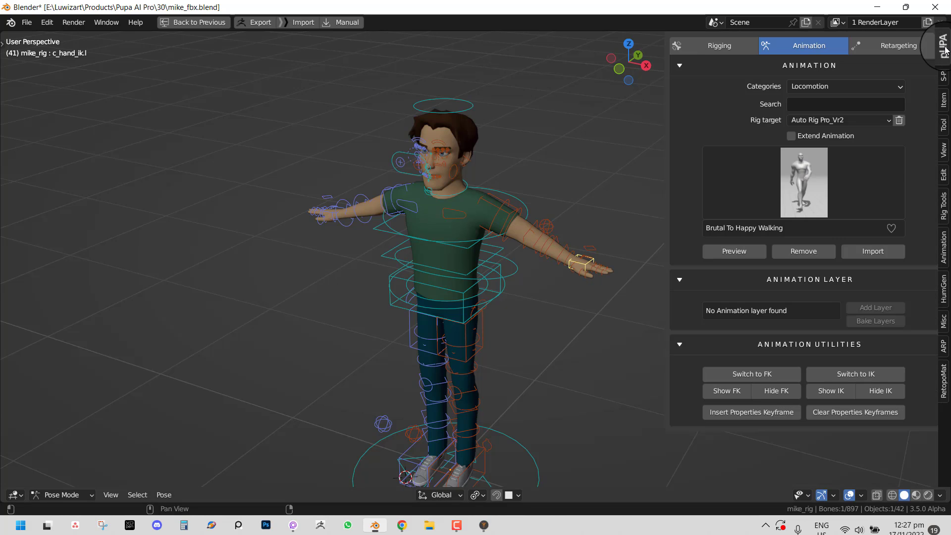
middle_click_drag(555, 262, 599, 229)
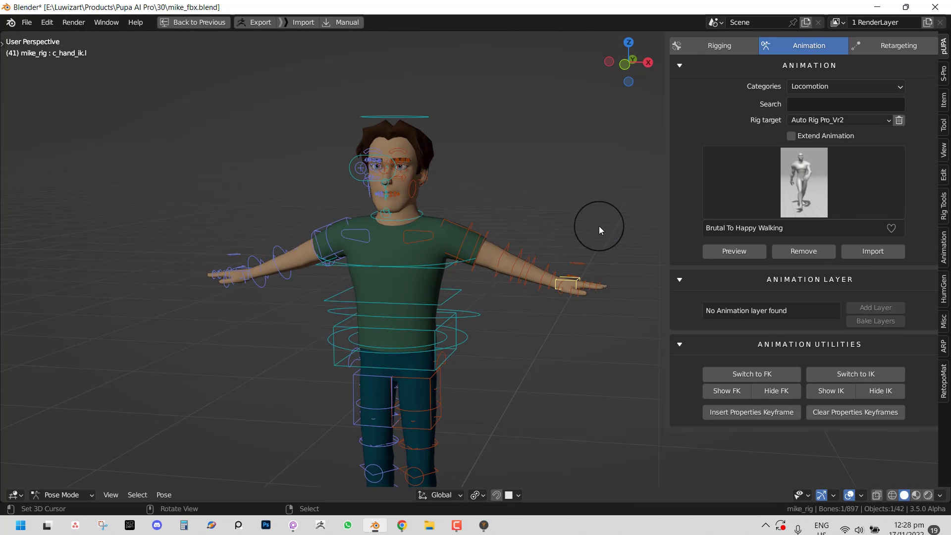
key("g")
right_click(542, 282)
middle_click_drag(541, 283, 512, 302)
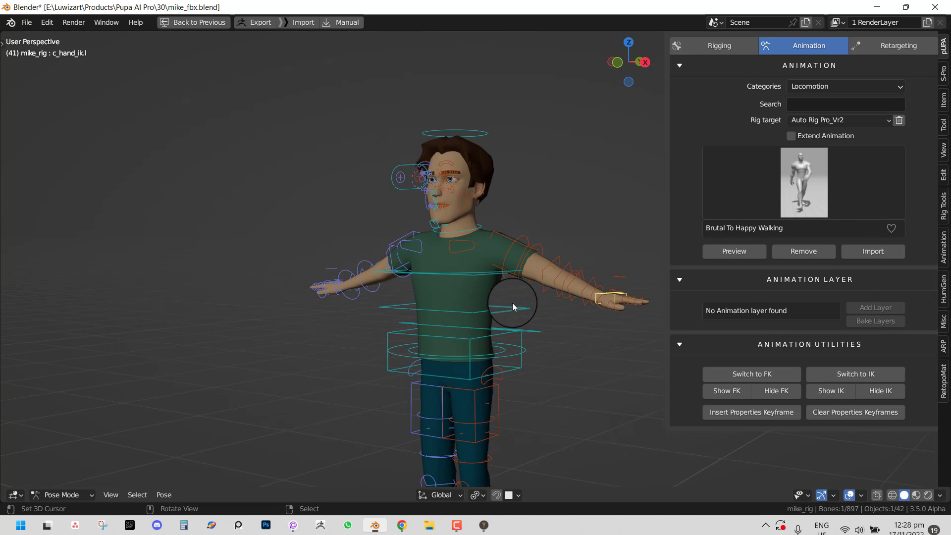
middle_click_drag(596, 287, 525, 262, "shift")
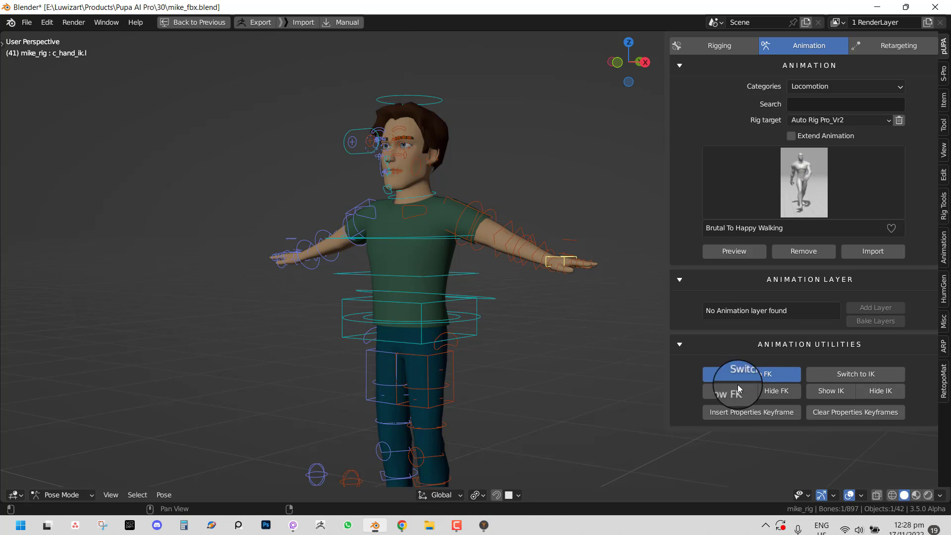
scroll(446, 319, "down", 1)
middle_click_drag(445, 320, 478, 334)
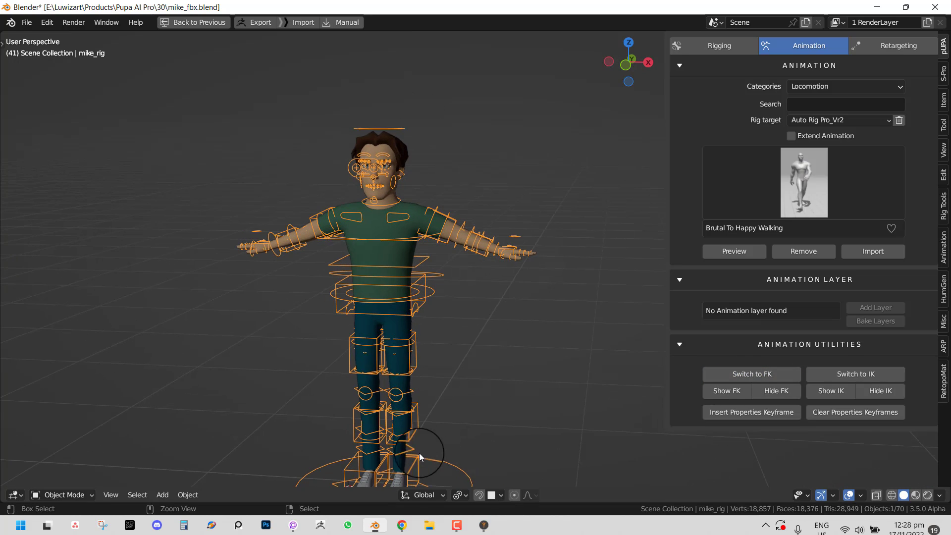
- Test-move the left foot FK control in Pose Mode and undo it
key("ctrl+Tab")
right_click(419, 453)
key("g")
left_click(441, 434)
key("ctrl+z")
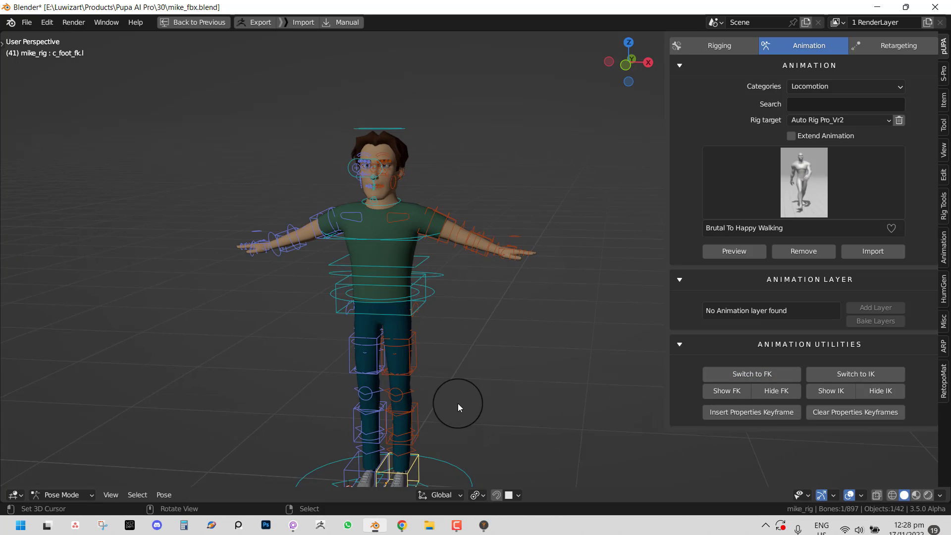
middle_click_drag(458, 404, 506, 348, "shift")
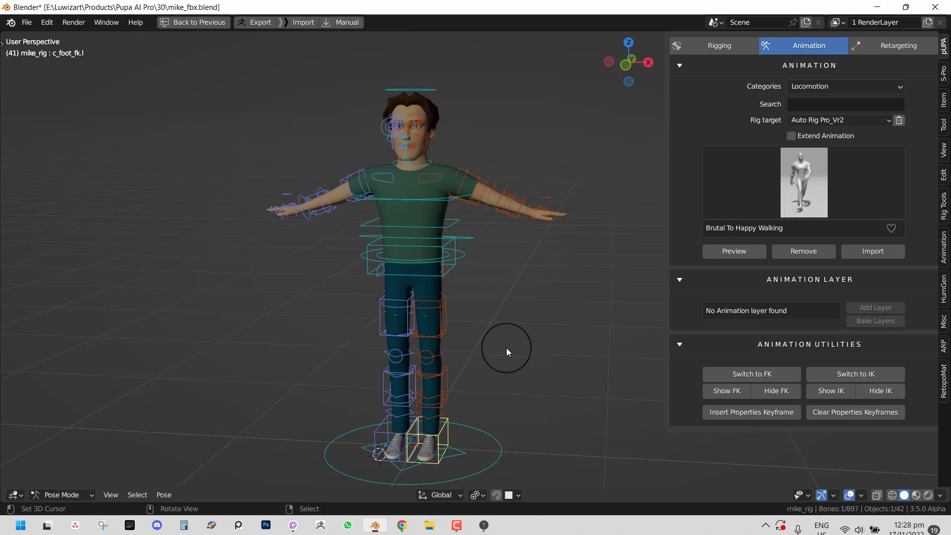
middle_click_drag(506, 348, 447, 329)
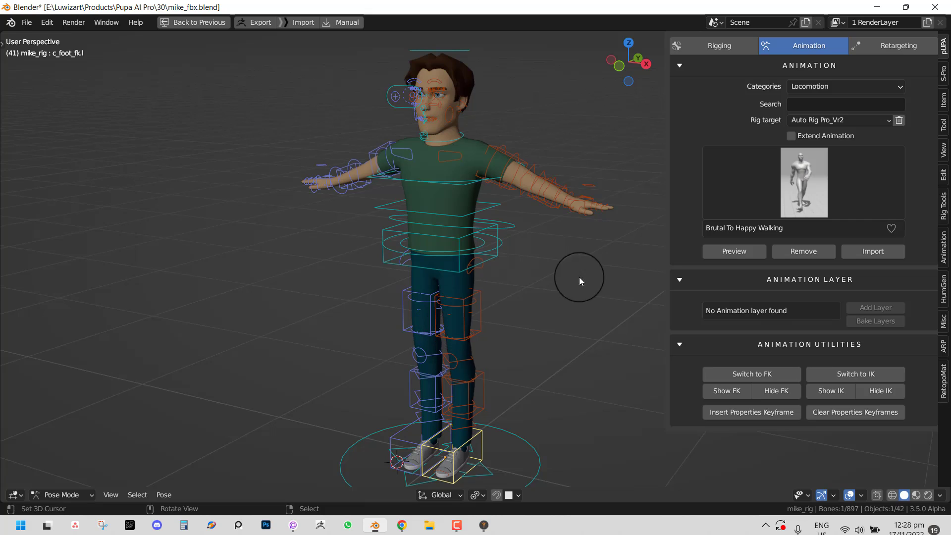
- Toggle FK and IK control display on and off, then start a new file
left_click(734, 391)
left_click(776, 391)
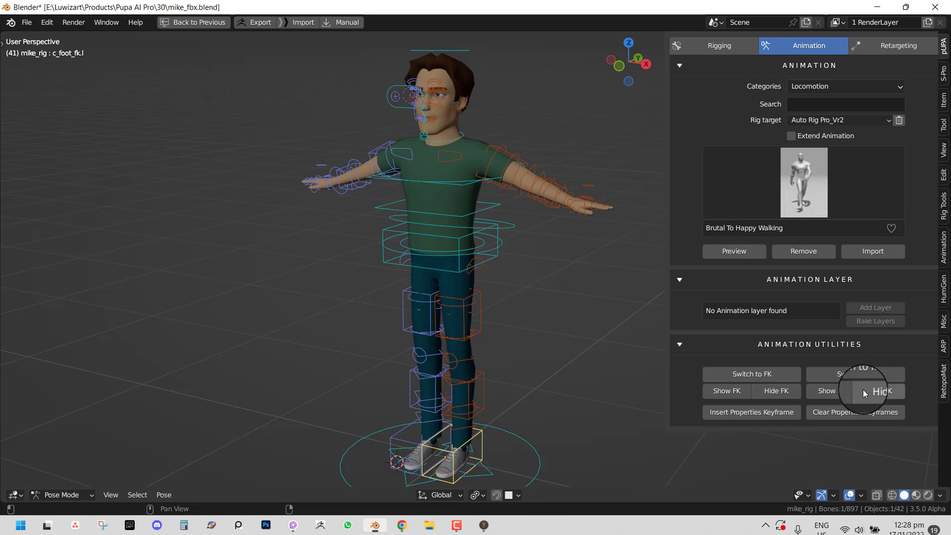
left_click(837, 391)
left_click(876, 393)
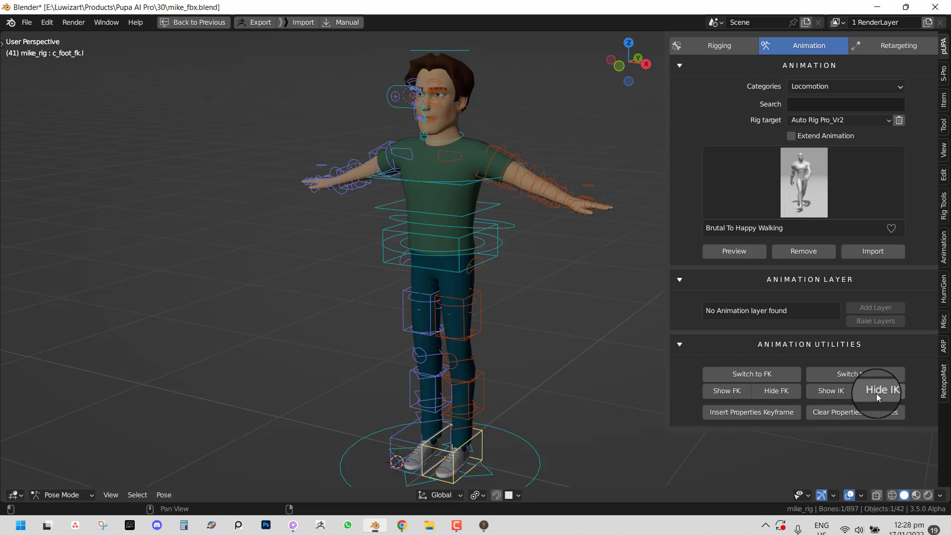
middle_click_drag(525, 293, 558, 299)
scroll(558, 299, "up", 1)
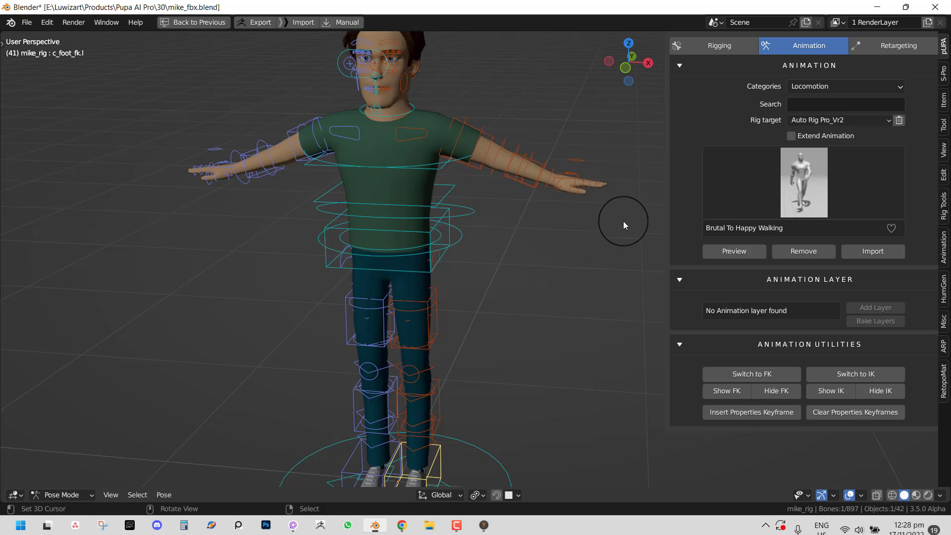
scroll(558, 218, "down", 2)
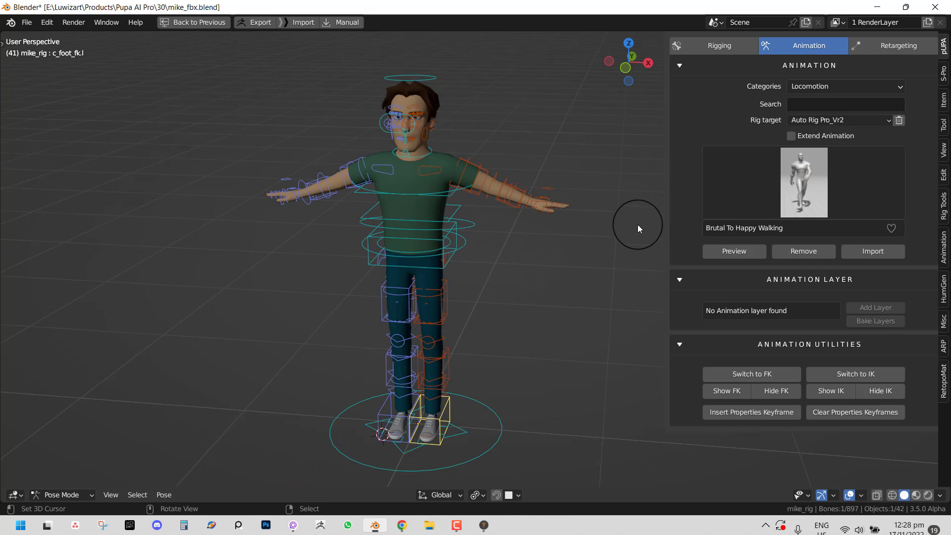
key("ctrl+q")
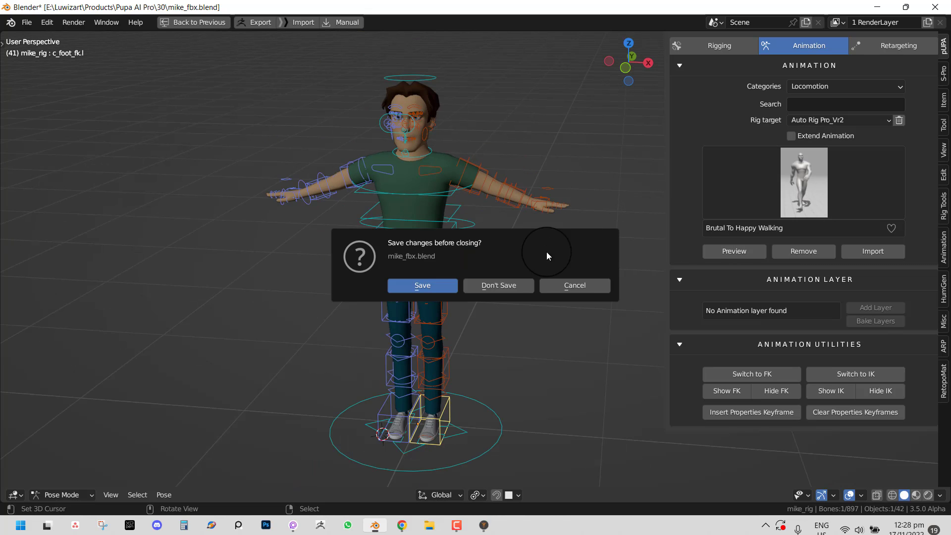
- Discard unsaved changes and generate a male HumGen human with the Asian 4 face
left_click(515, 285)
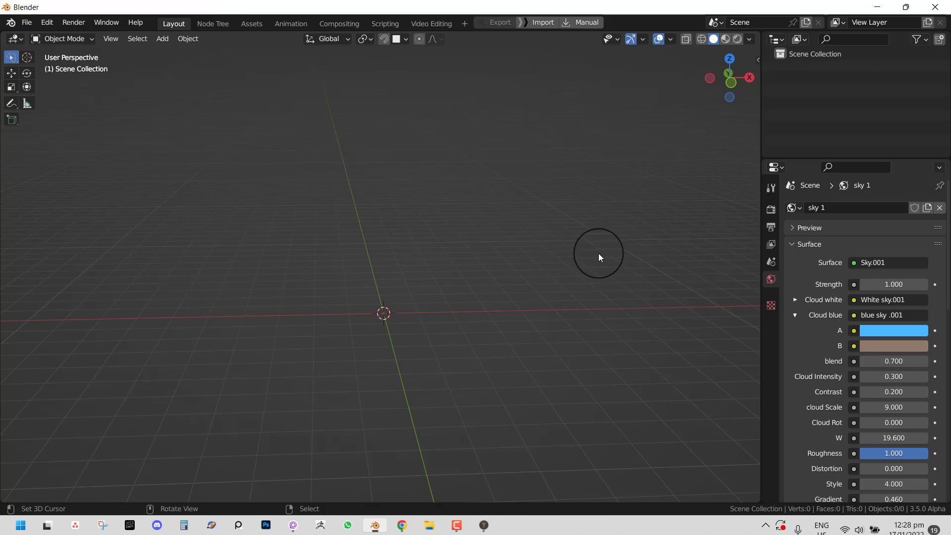
key("n")
left_click(752, 288)
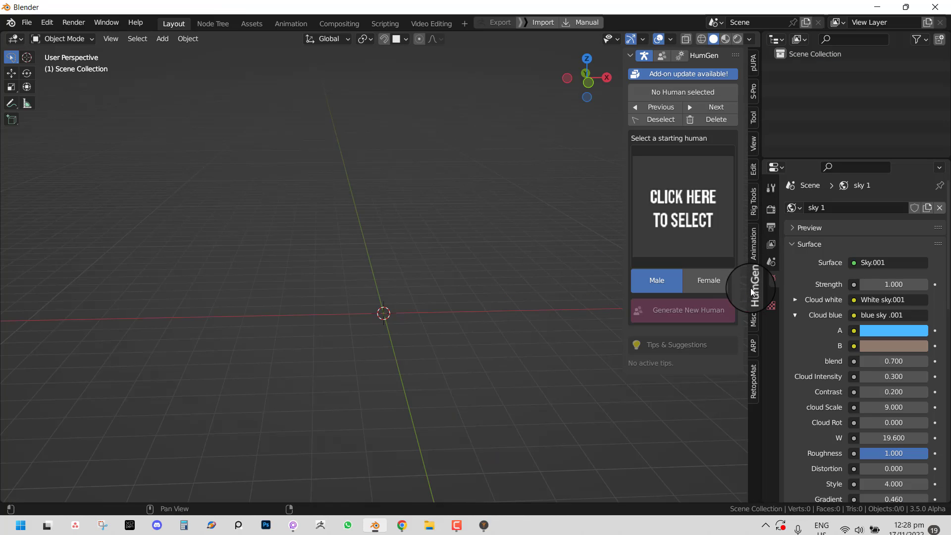
left_click(678, 197)
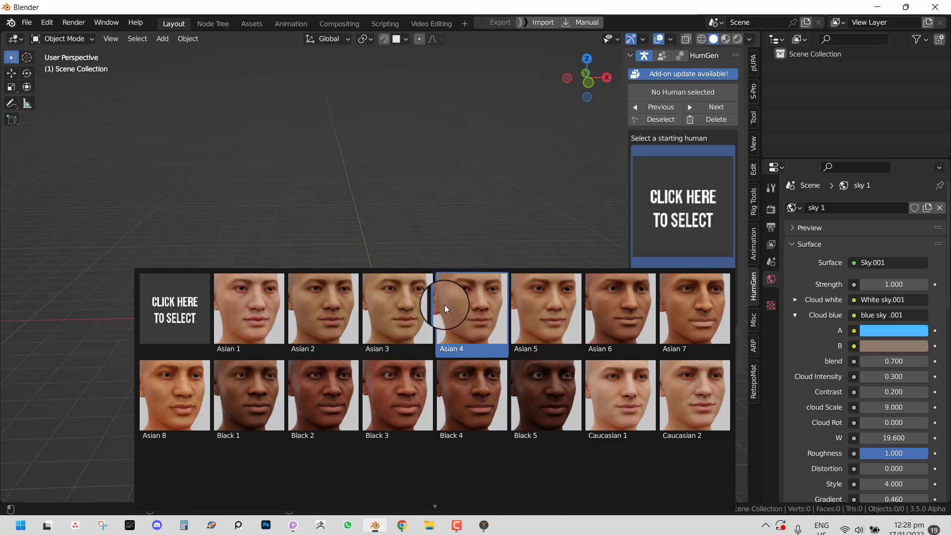
left_click(379, 299)
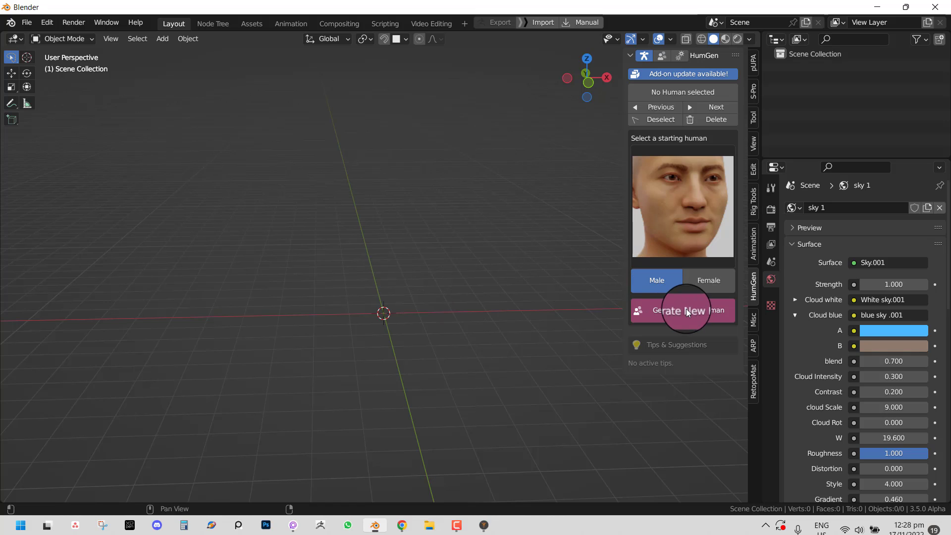
left_click(690, 278)
left_click(671, 282)
left_click(683, 223)
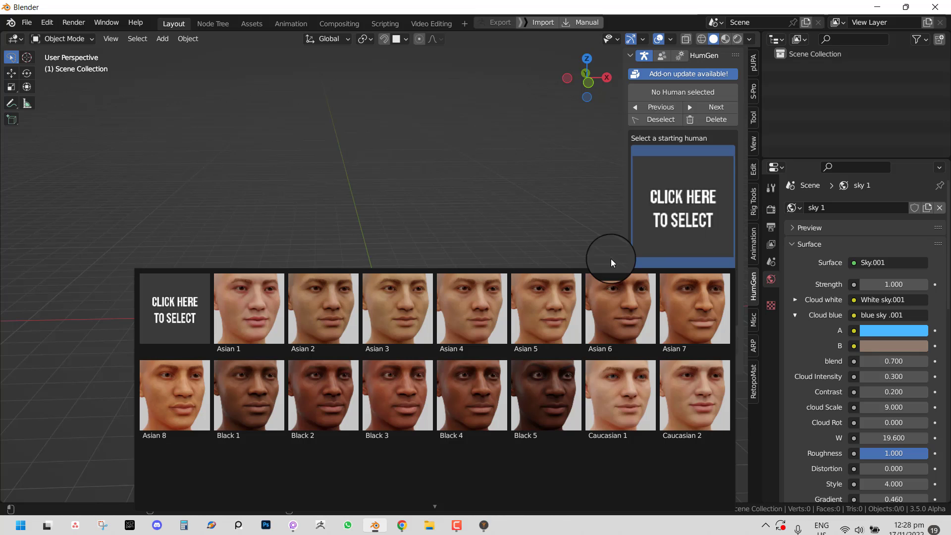
left_click(472, 309)
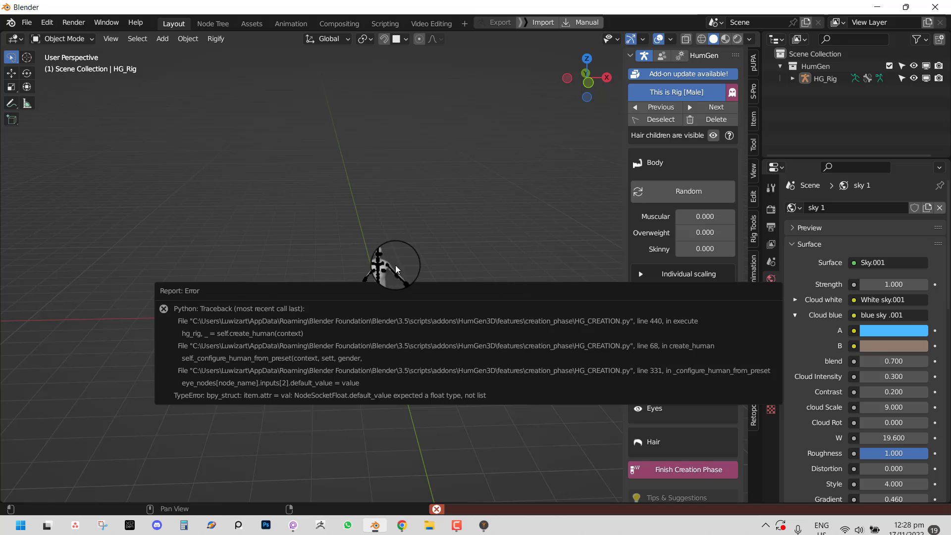
- Select the new human's rig, view it from the front, and finish its creation phase
middle_click_drag(352, 163, 366, 232)
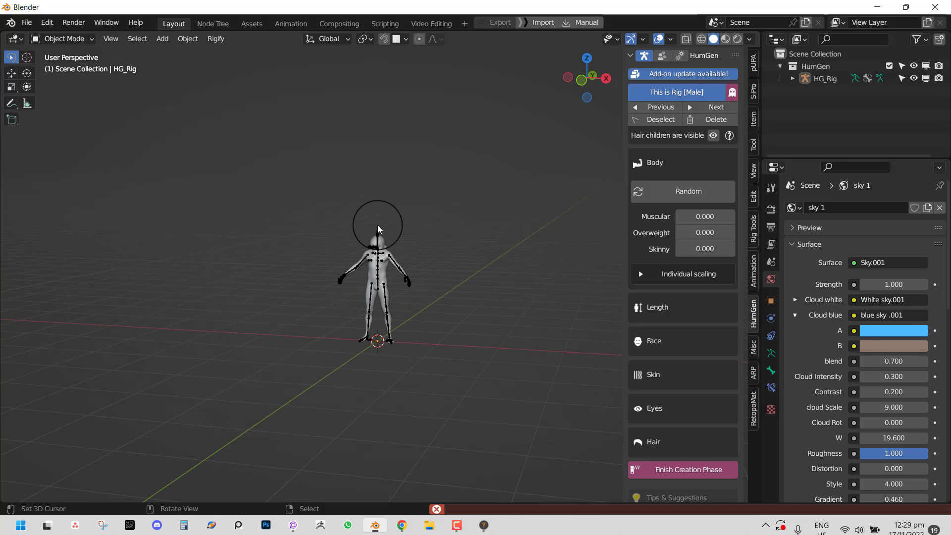
right_click(377, 225)
key("KP_1")
scroll(396, 205, "up", 9)
middle_click_drag(432, 146, 429, 209, "shift")
scroll(429, 209, "up", 1)
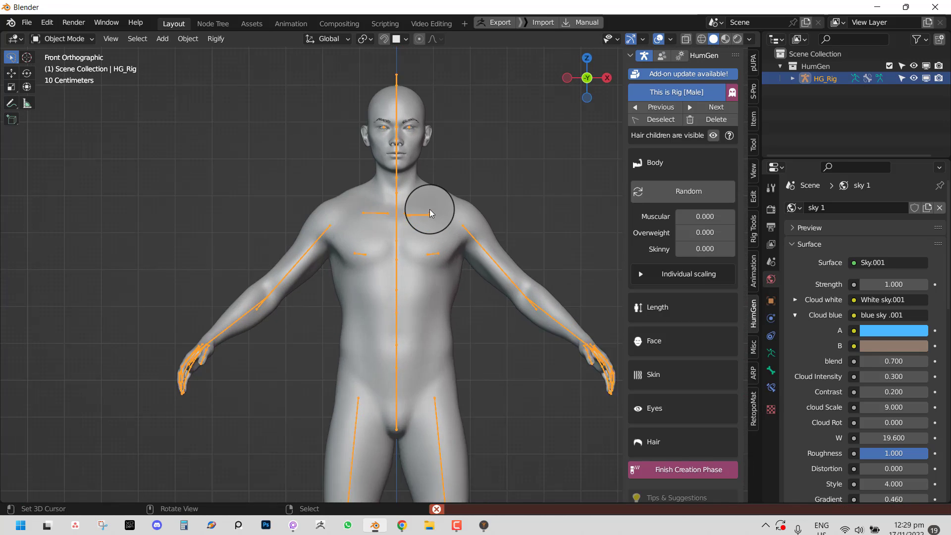
scroll(429, 209, "up", 2)
scroll(680, 331, "down", 2)
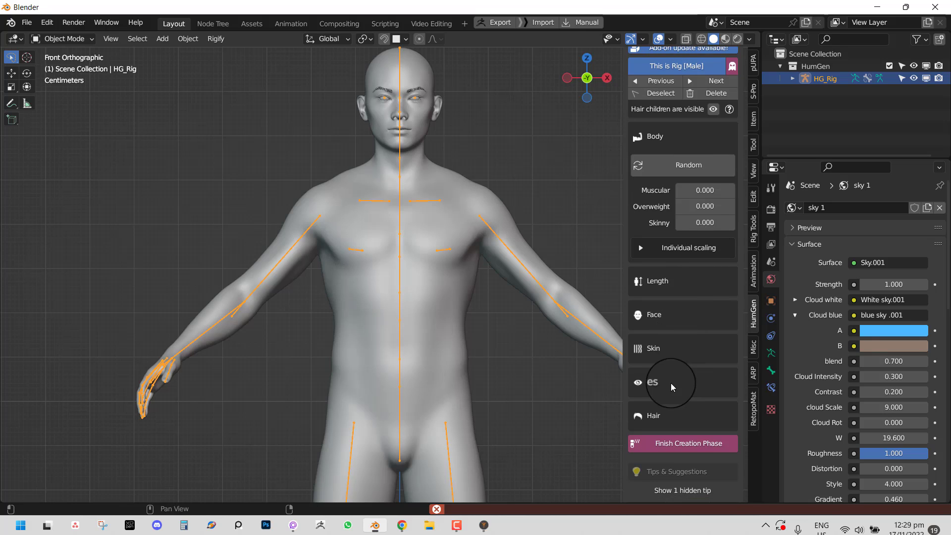
left_click(682, 444)
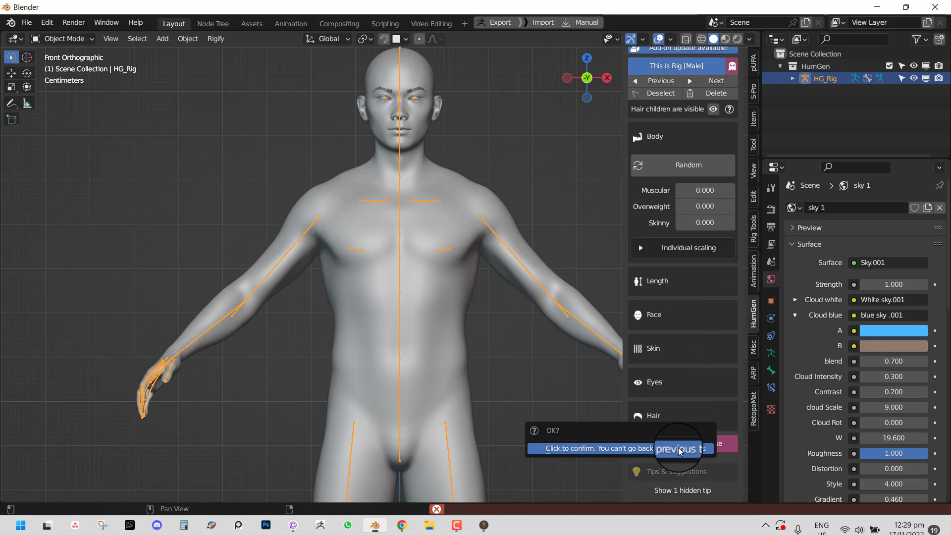
left_click(635, 451)
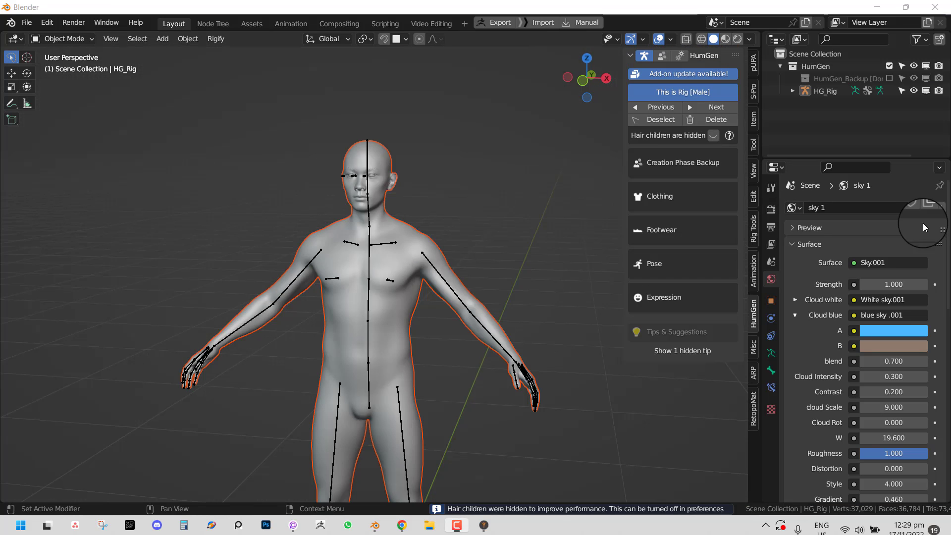
- Test-rotate the left upper arm bone in Pose Mode, then cancel and return to Object Mode
middle_click_drag(354, 308, 559, 224)
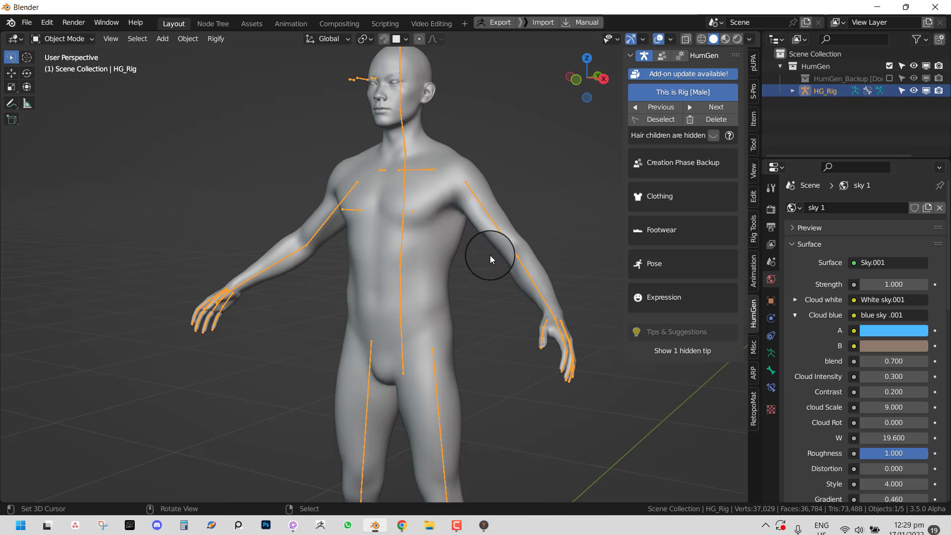
scroll(490, 255, "down", 4)
middle_click_drag(471, 276, 493, 207)
key("ctrl+Tab")
left_click(493, 208)
key("r")
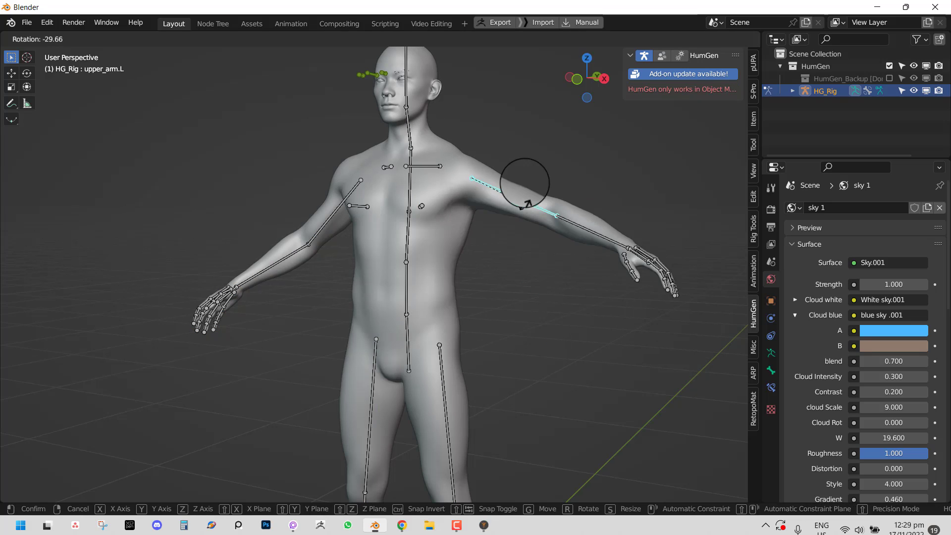
right_click(496, 187)
key("ctrl+Tab")
- Dress the human in an outfit with an open jacket, shirt and trousers, then select its rig
middle_click_drag(466, 194, 522, 170)
scroll(524, 170, "down", 3)
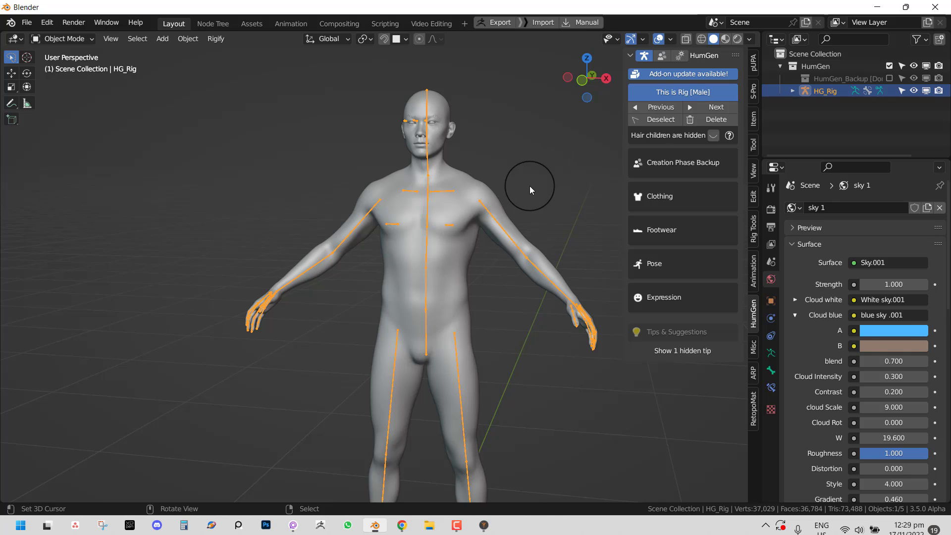
middle_click_drag(504, 201, 448, 189)
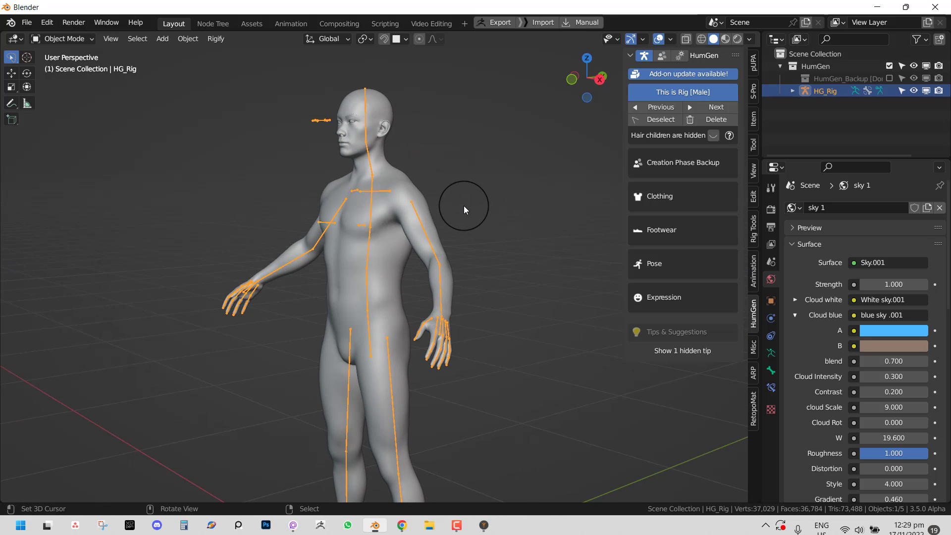
mouse_move(365, 157)
middle_mouse_down()
mouse_move(416, 165)
mouse_move(420, 148)
mouse_move(393, 240)
mouse_move(387, 220)
middle_mouse_up()
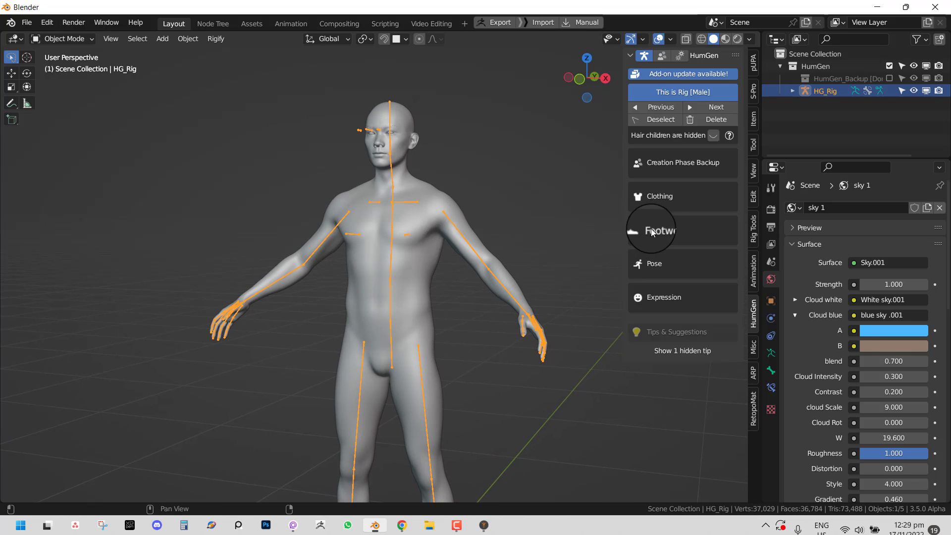
left_click(655, 203)
left_click(672, 284)
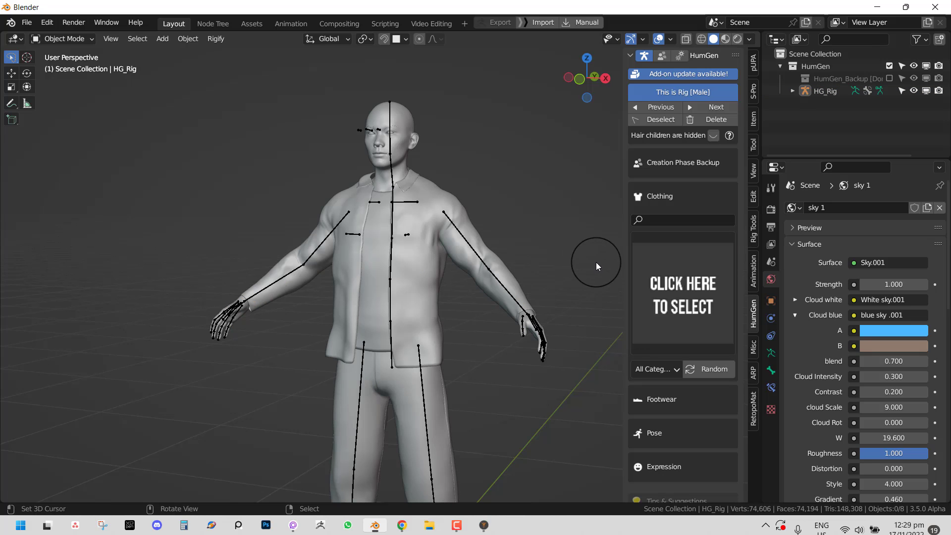
middle_click_drag(413, 298, 468, 274)
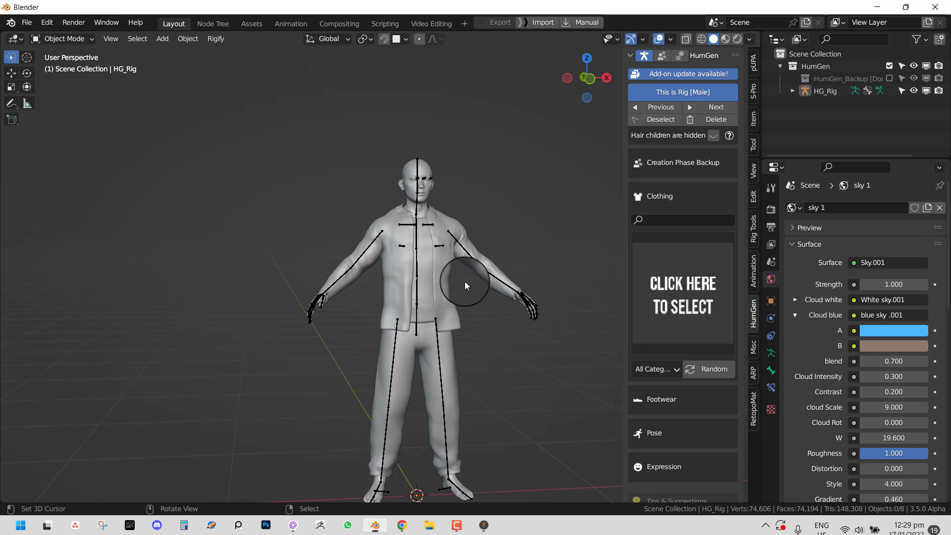
left_click(439, 346)
- In pUPA's Animation section, target the Hg_Base Rig_Vr2 rig and choose the Drunk Walk animation
left_click(753, 89)
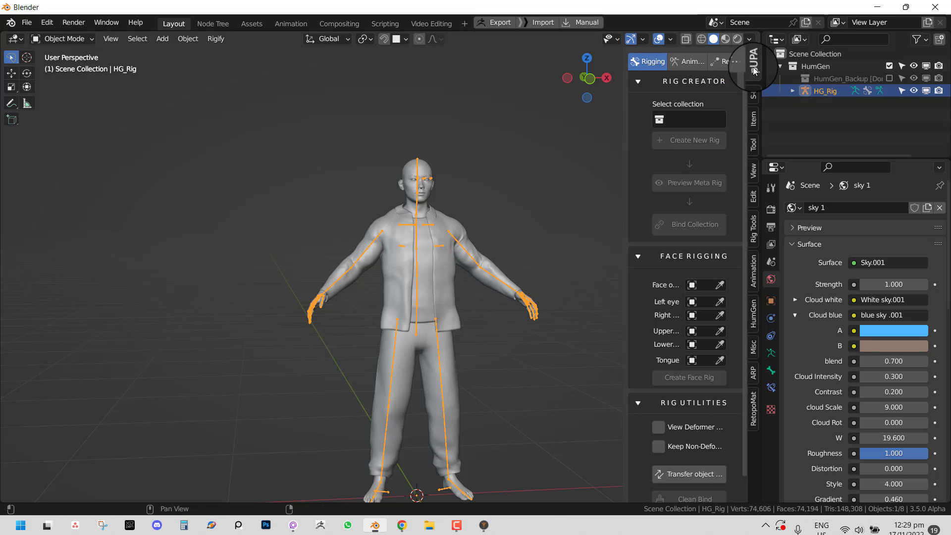
left_click(699, 62)
left_click(700, 137)
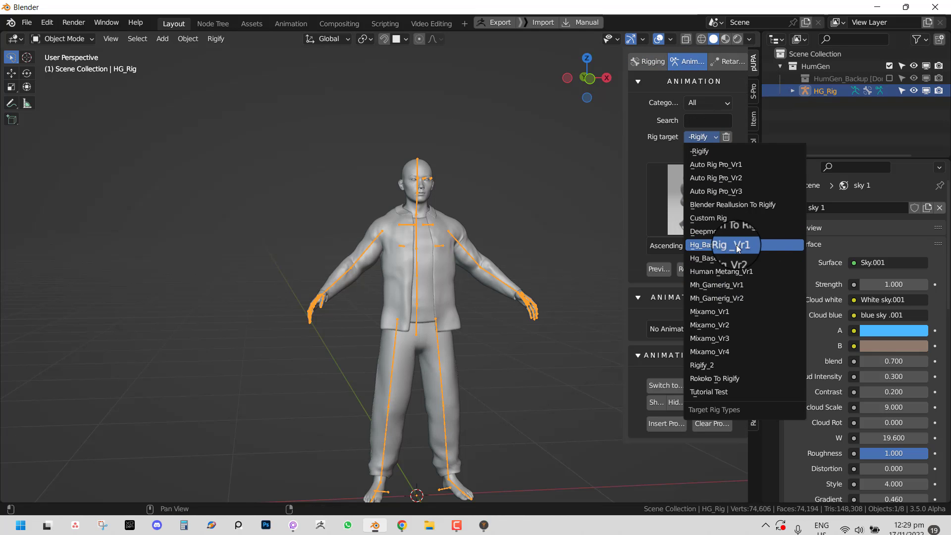
left_click(738, 246)
left_click(708, 137)
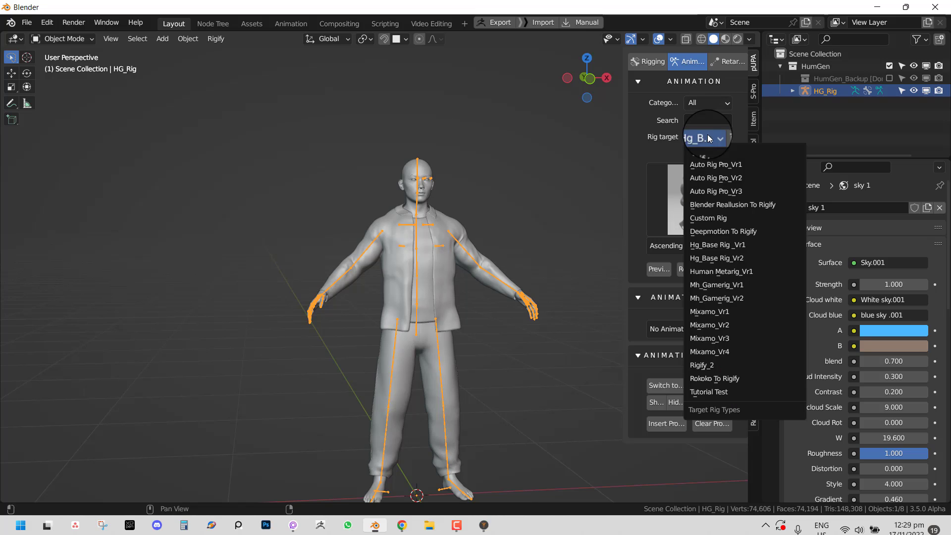
left_click(747, 258)
left_click(684, 215)
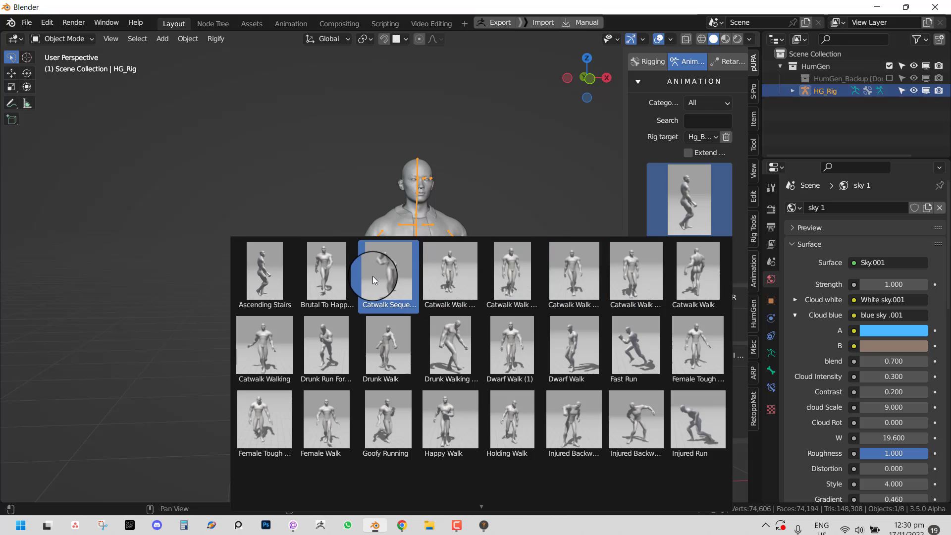
left_click(397, 344)
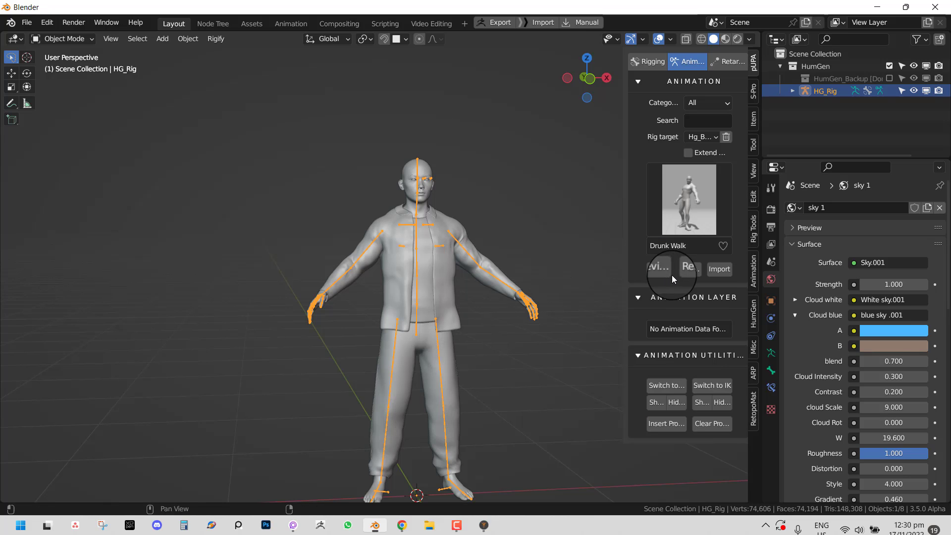
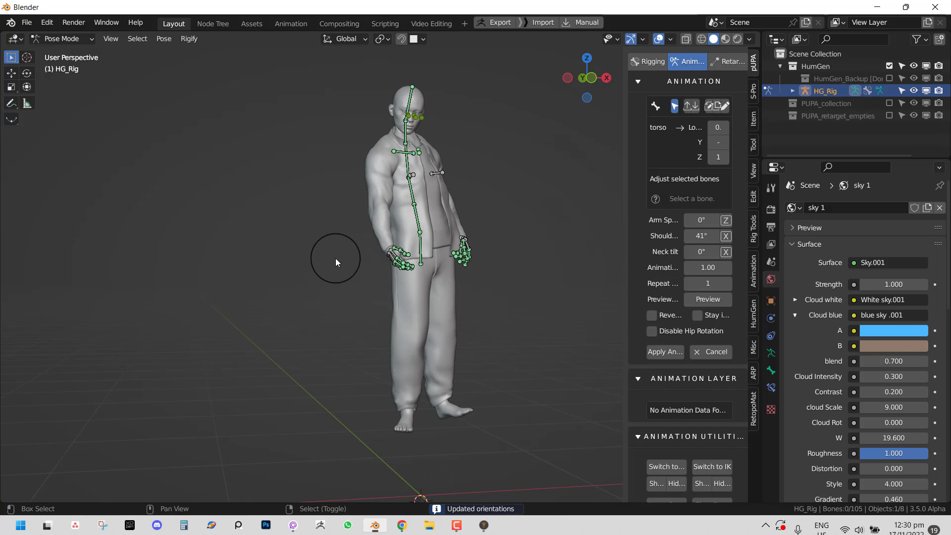
- Play and stop the Drunk Walk preview, then cancel it so the rig returns to rest pose
key("space")
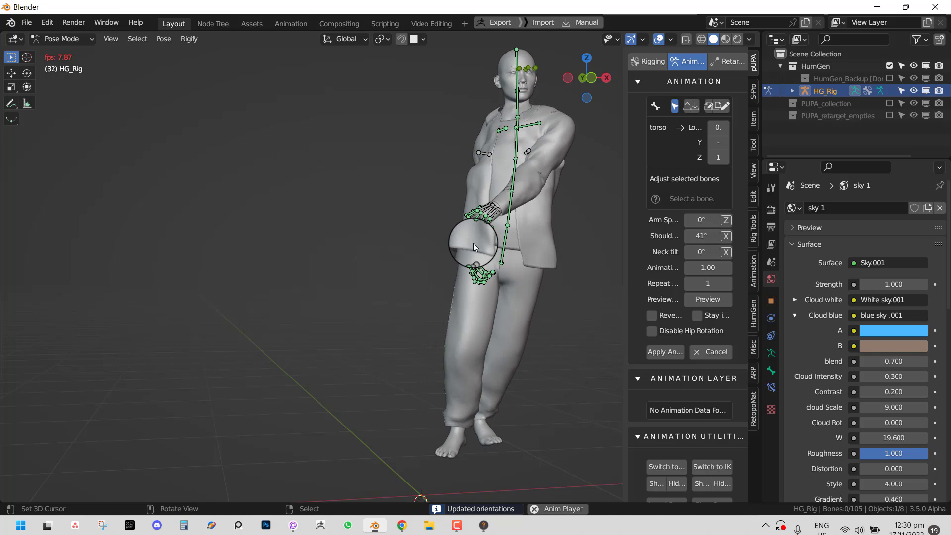
key("space")
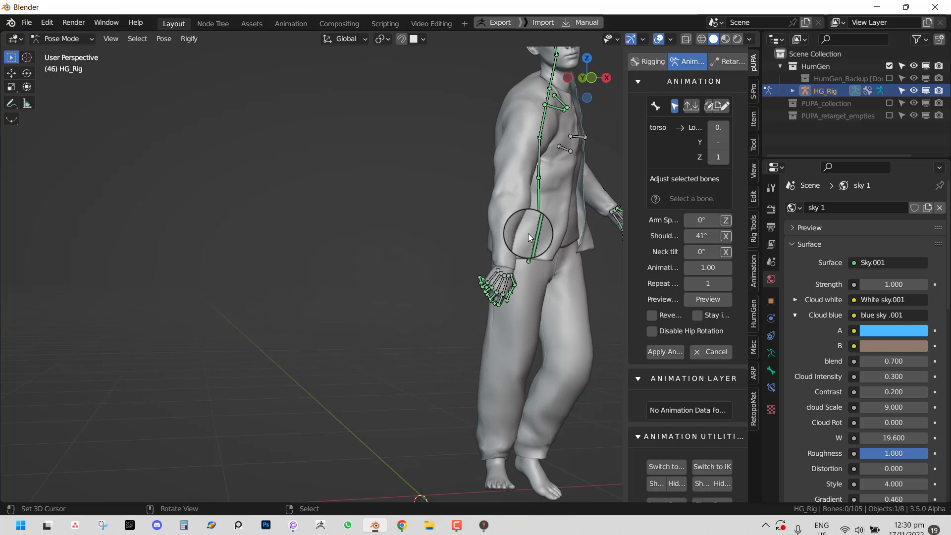
middle_click_drag(528, 233, 461, 244)
scroll(413, 350, "down", 3)
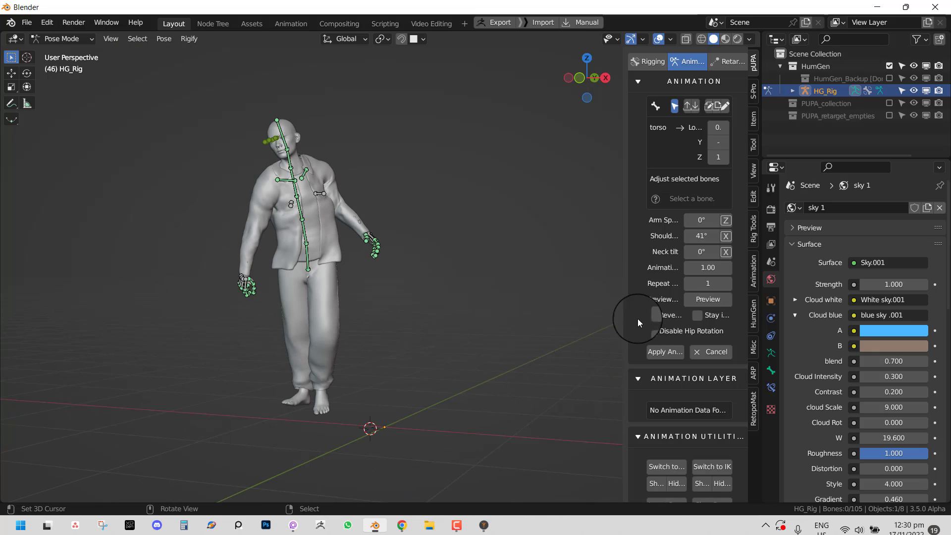
left_click(721, 352)
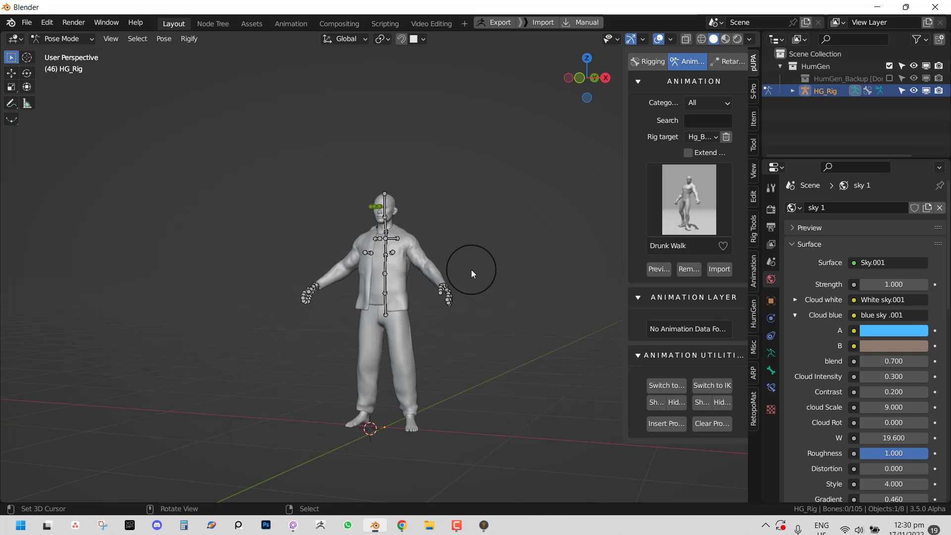
right_click(474, 253)
left_click(471, 256)
- In Object Mode, hide the flannel jacket and T-shirt while keeping the baggy jeans visible
middle_click_drag(445, 273, 486, 260, "ctrl")
key("ctrl+Tab")
left_click(464, 259)
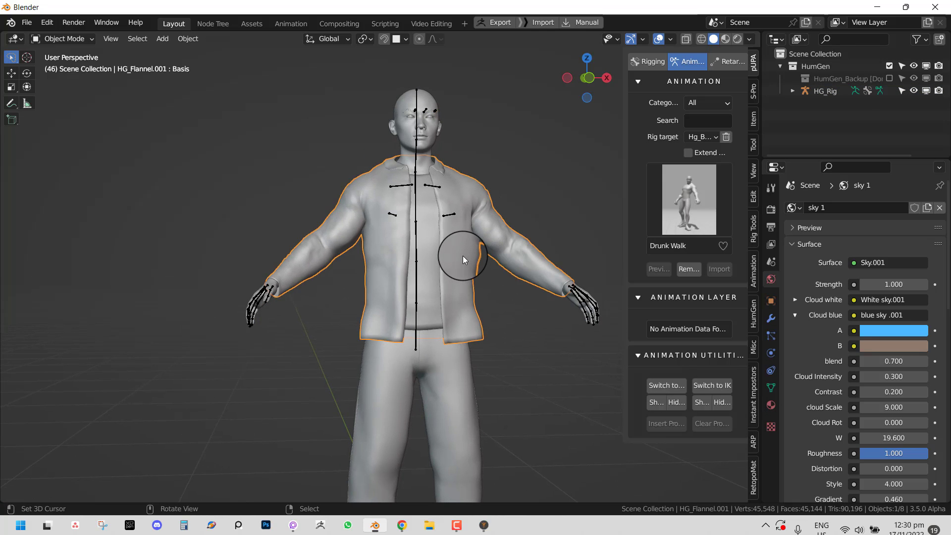
key("h")
left_click(445, 309)
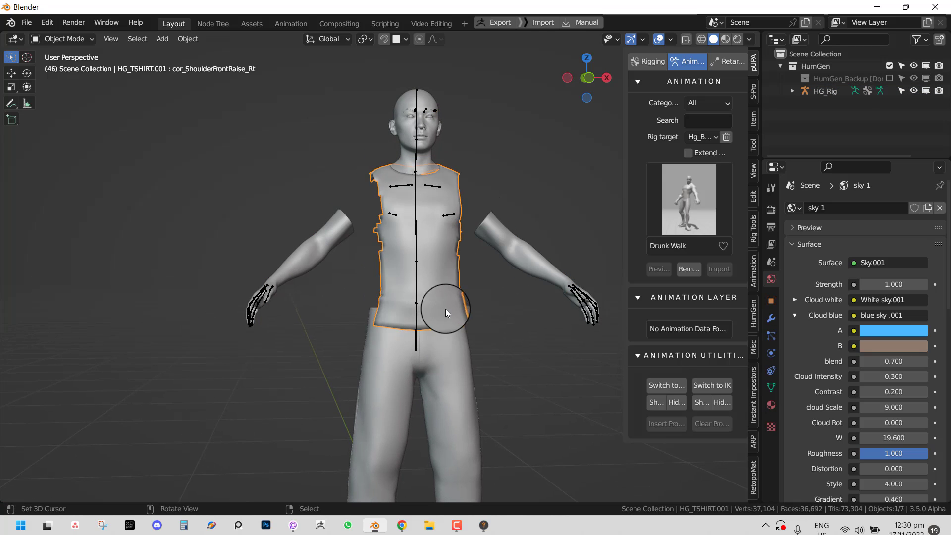
key("h")
left_click(459, 358)
key("h")
key("ctrl+z")
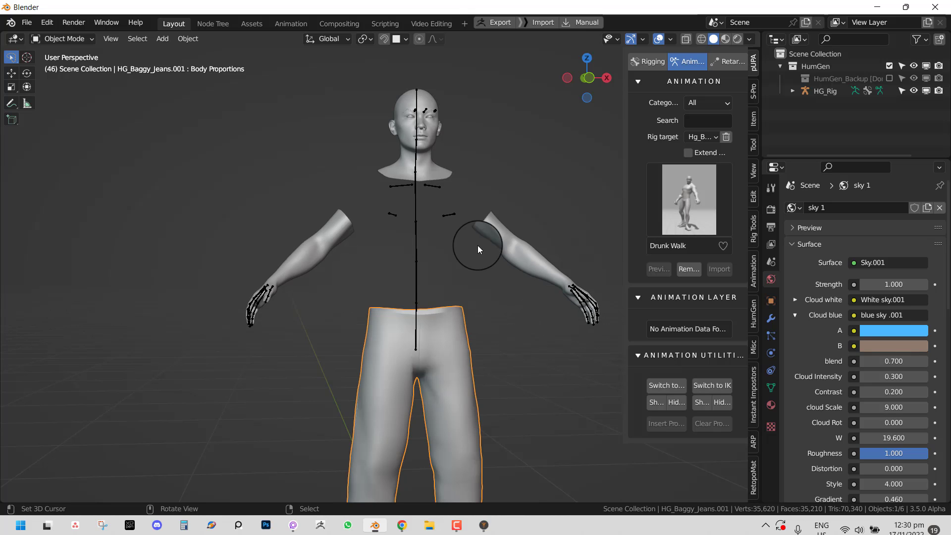
- Turn off HG_Body's torso mask modifiers in the viewport to reveal the bare chest
left_click(441, 219)
left_click(488, 228)
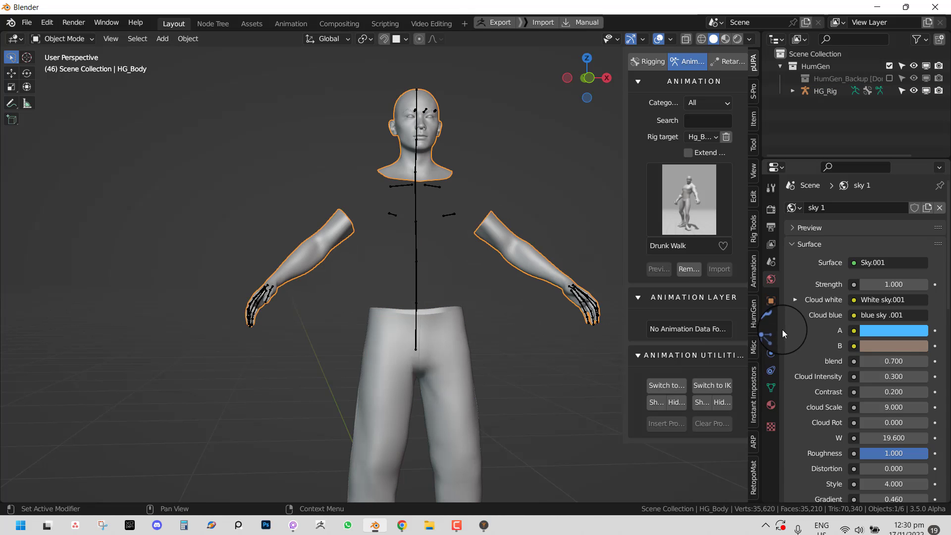
left_click(772, 320)
left_click_drag(791, 255, 793, 409)
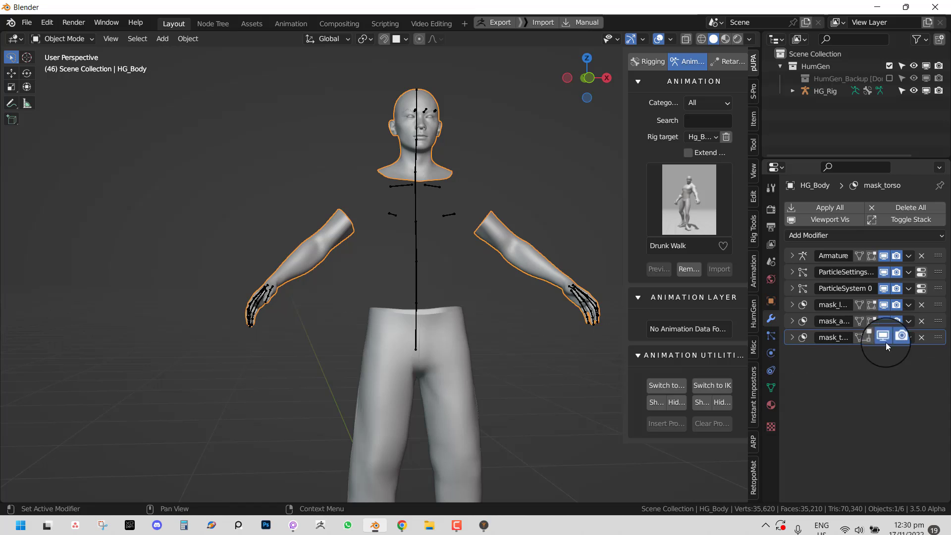
left_click(885, 306)
left_click(885, 322)
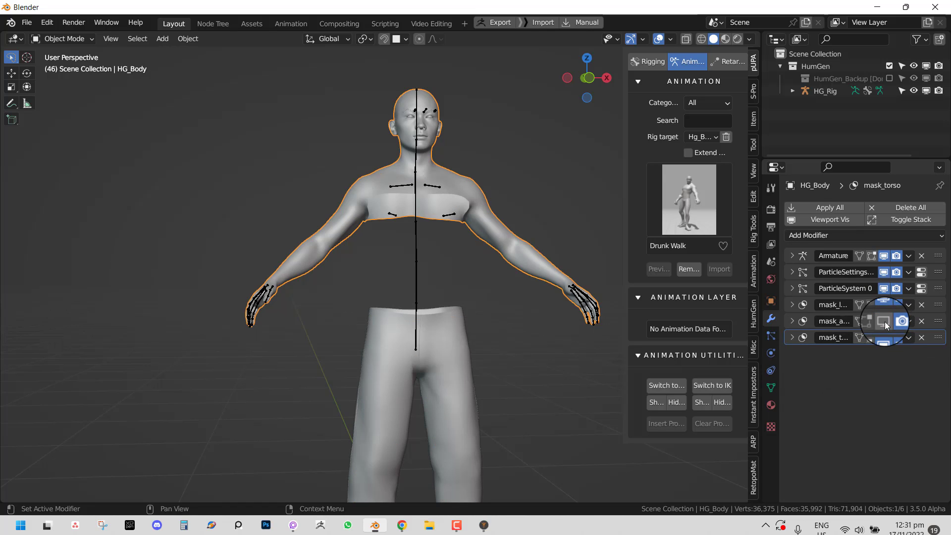
left_click(885, 338)
- Select the rig and bring up the animation library grid
middle_click_drag(345, 310, 389, 271)
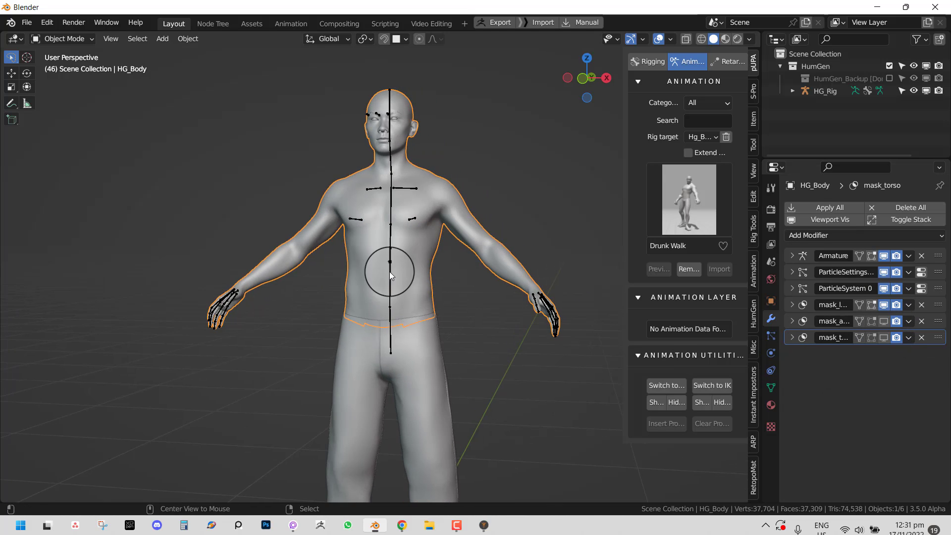
left_click(389, 261)
left_click(683, 192)
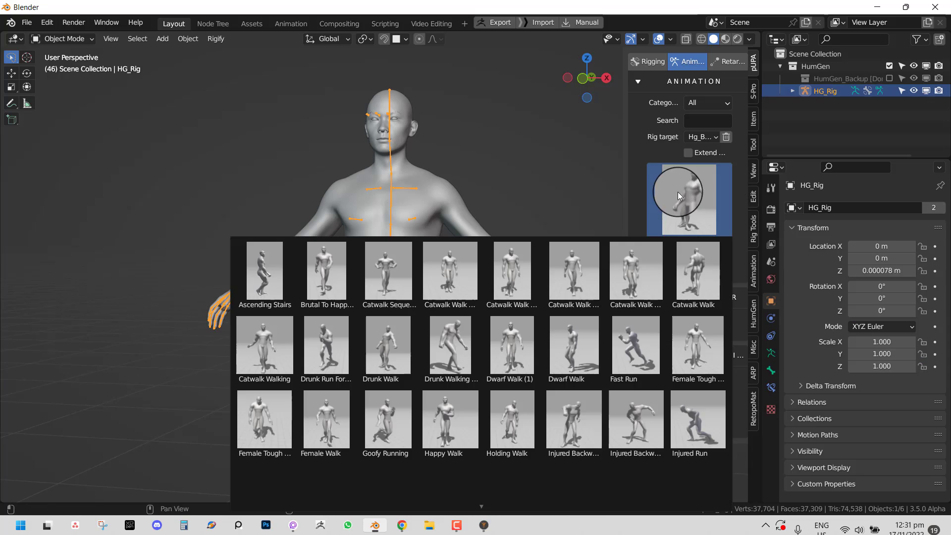
- Choose the Fast Run animation and turn the figure to face front
left_click(634, 379)
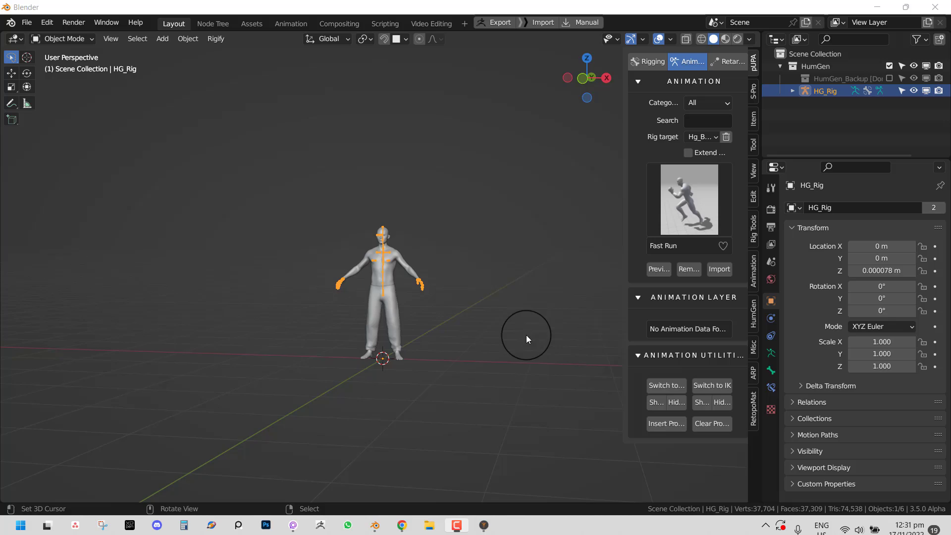
scroll(516, 337, "up", 4)
middle_click_drag(526, 335, 537, 293)
scroll(589, 276, "up", 1)
middle_click_drag(473, 270, 450, 268)
- In Pose Mode, make the extra bone layers visible in the armature's skeleton settings
key("ctrl+Tab")
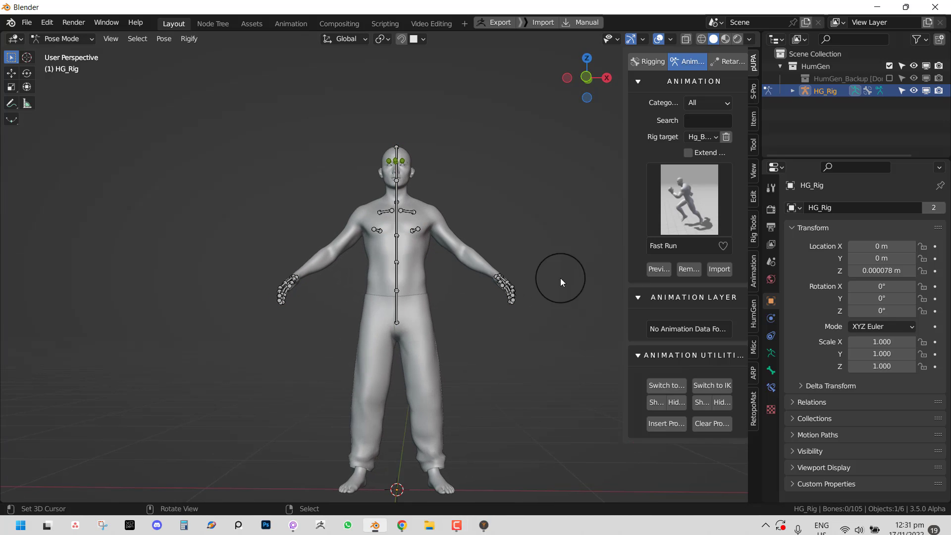
left_click(771, 352)
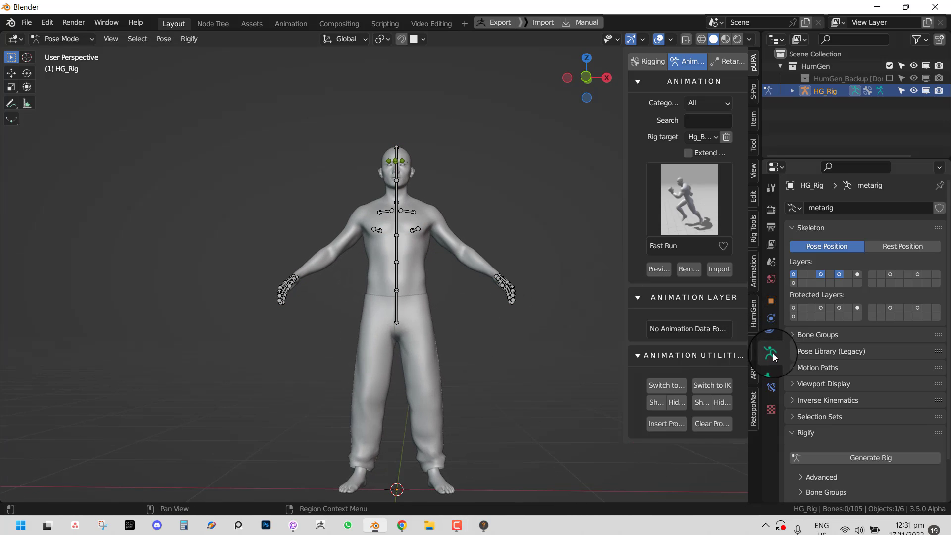
left_click(797, 283, "shift")
left_click(849, 275, "shift")
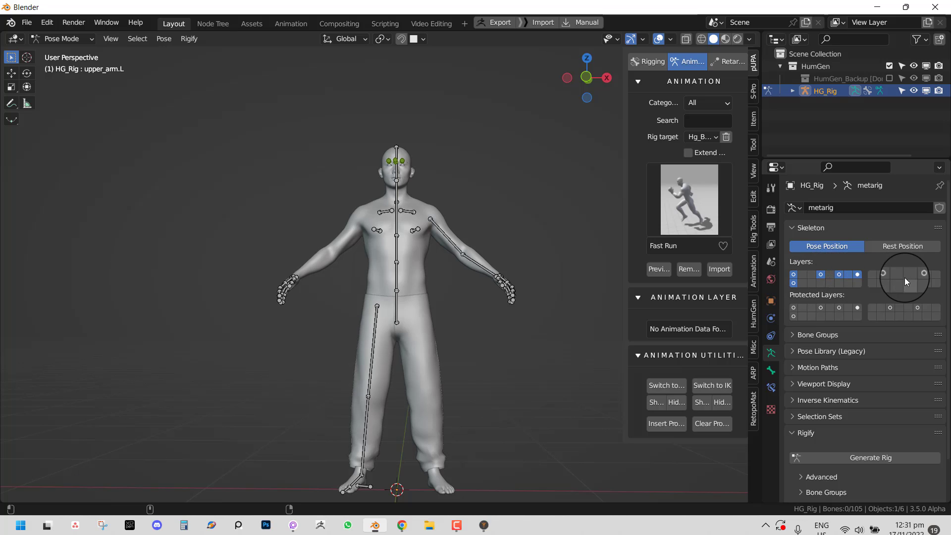
- Move all bones to bone layer 1 and leave only layer 1 visible
key("a")
key("m")
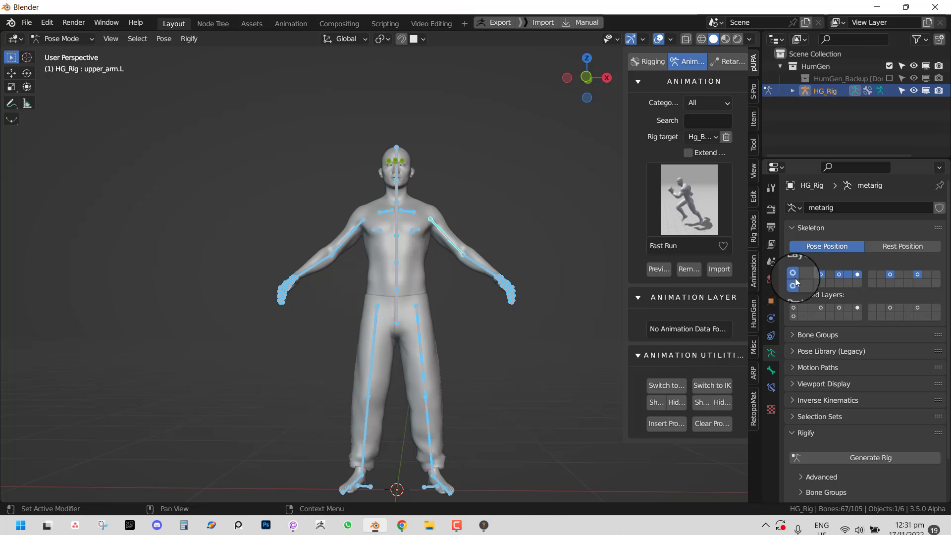
key("m")
left_click(481, 284)
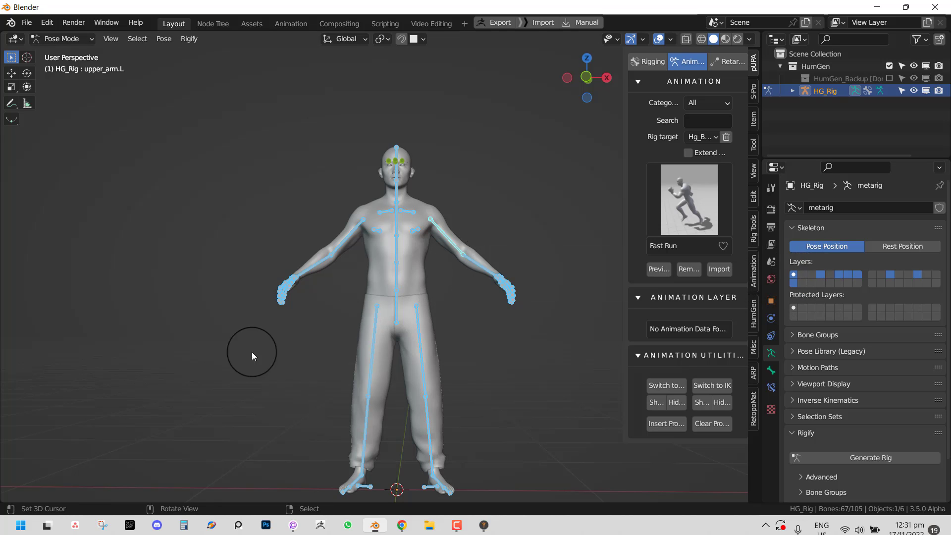
key("alt+a")
middle_click_drag(399, 278, 405, 302)
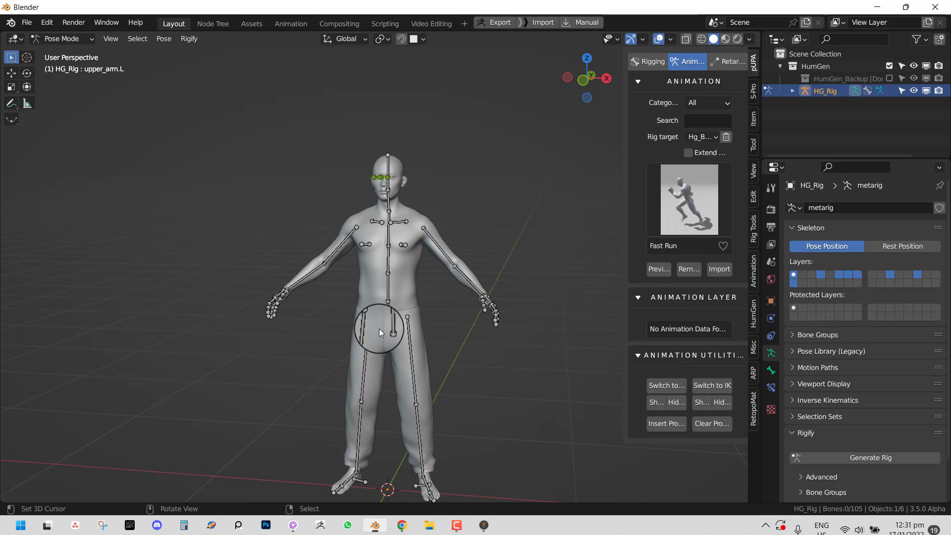
left_click(794, 274)
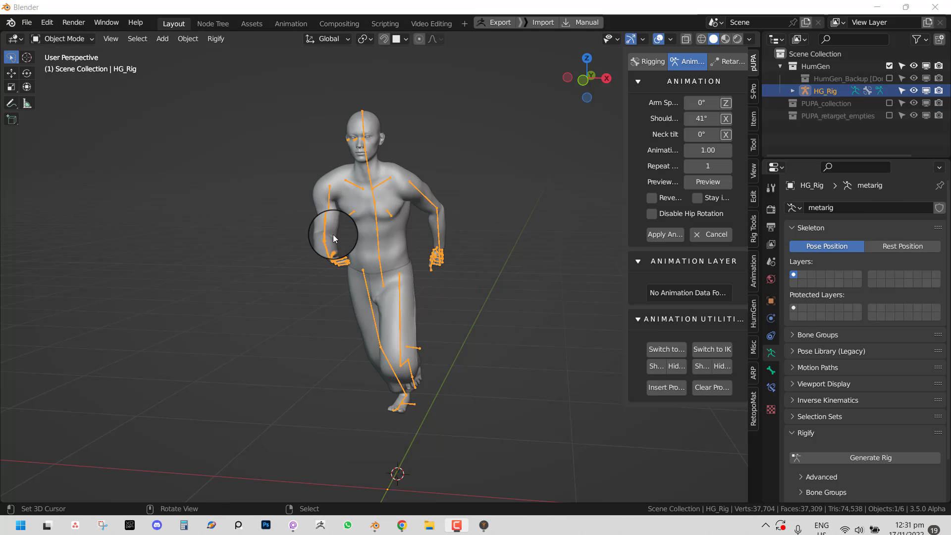
- Play the Fast Run preview with Stay in place on, stop it, and select the upper spine bone in Pose Mode
middle_click_drag(333, 233, 207, 245)
key("space")
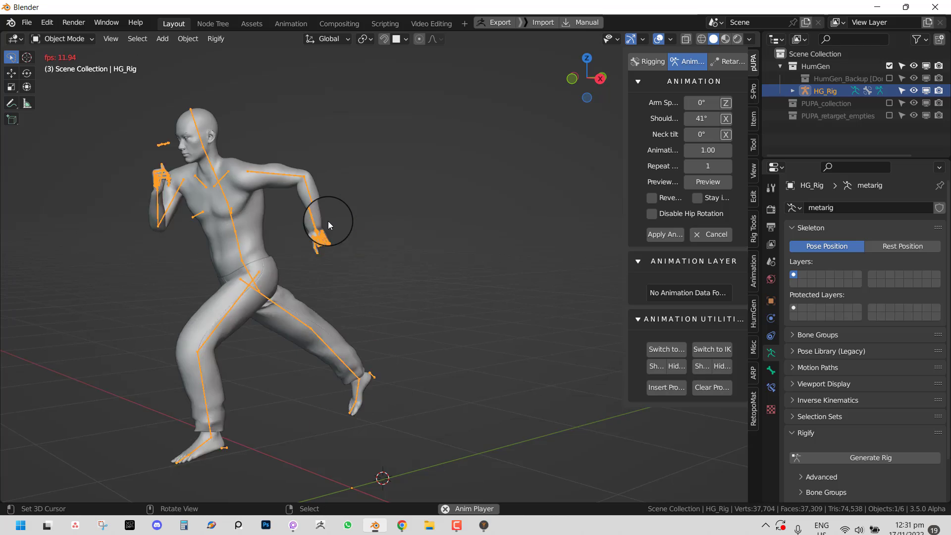
scroll(337, 221, "down", 4)
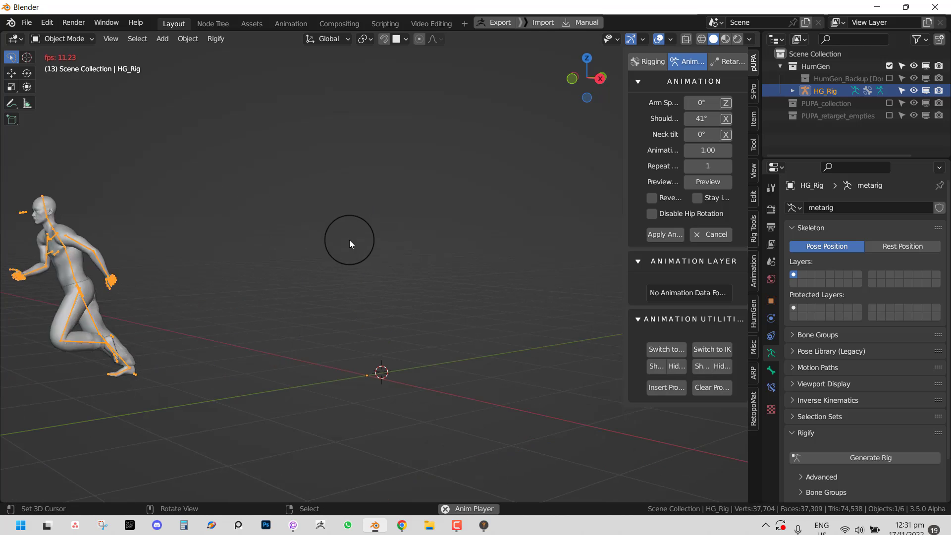
middle_click_drag(349, 239, 414, 245)
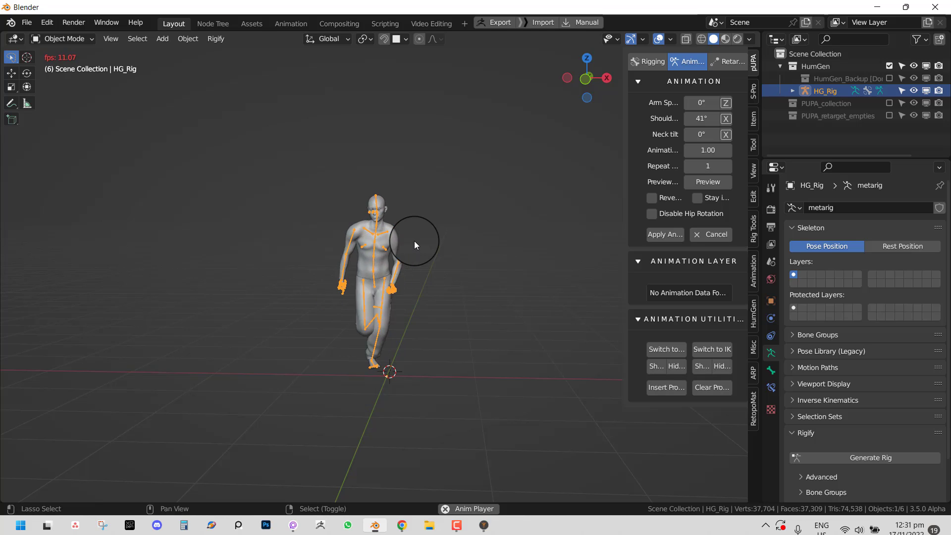
left_click(706, 199, "shift")
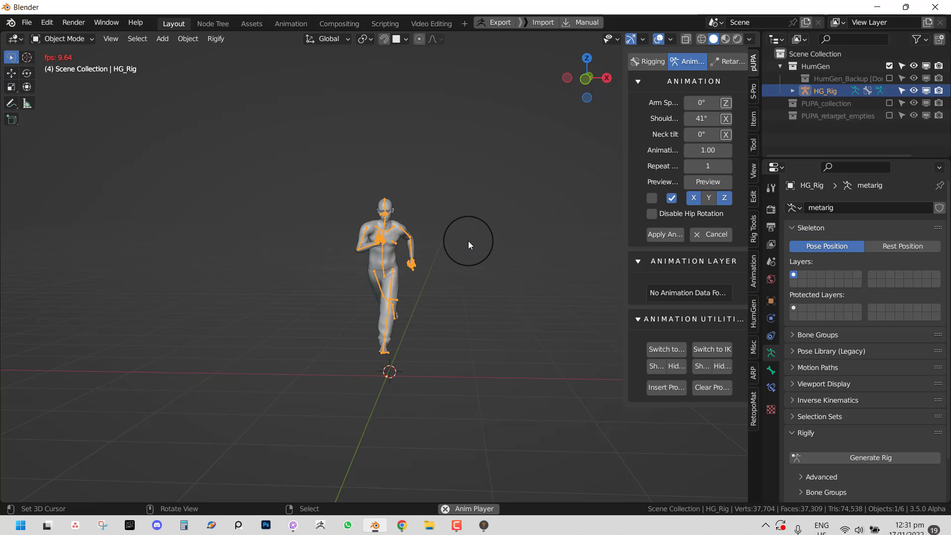
middle_click_drag(445, 245, 596, 195)
key("Escape")
scroll(329, 261, "up", 3)
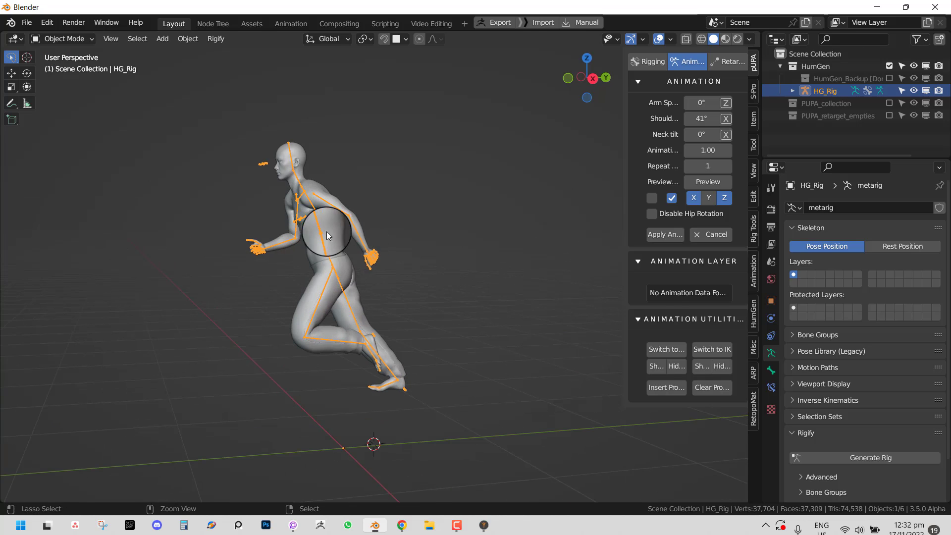
key("ctrl+Tab")
left_click(319, 227)
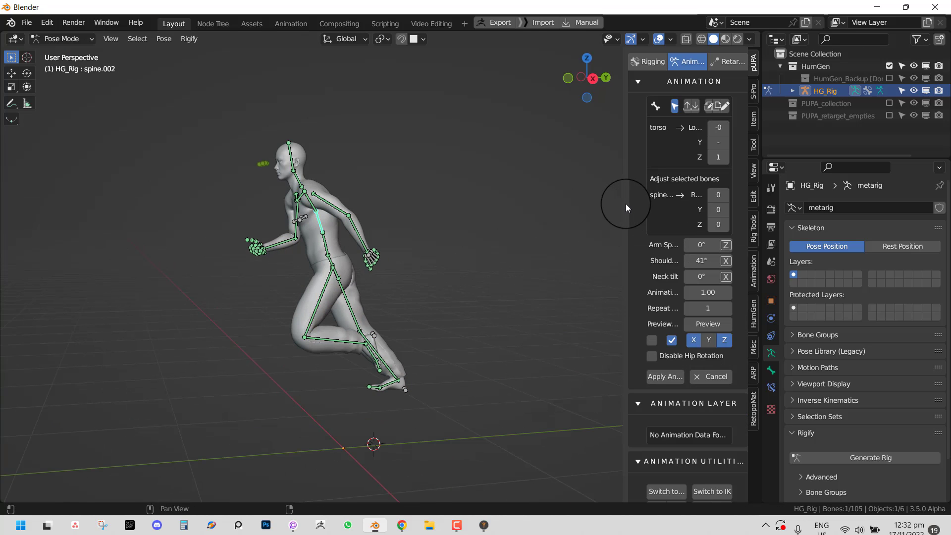
- Bend spine.002 to -27.4° and spine.003 to about -22.8° on X
left_click_drag(625, 204, 557, 203)
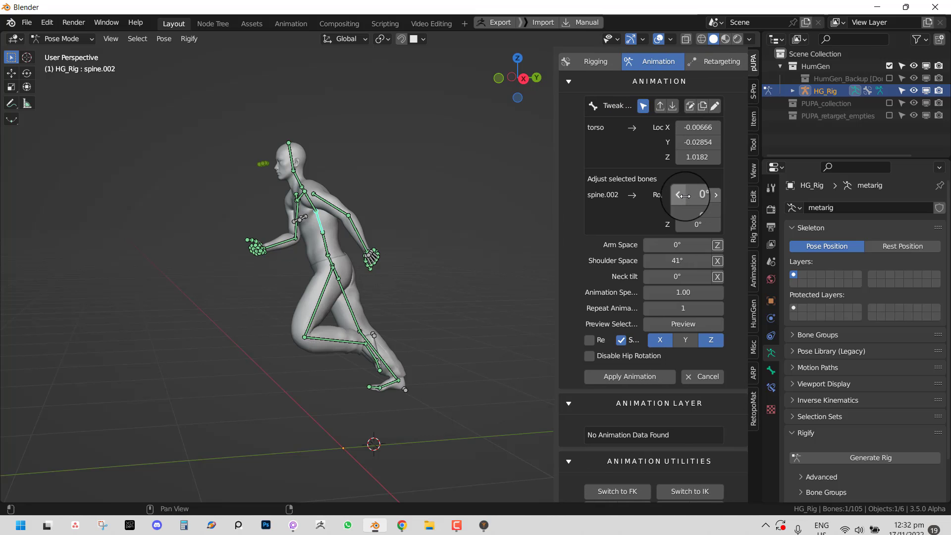
left_click_drag(685, 196, 551, 206)
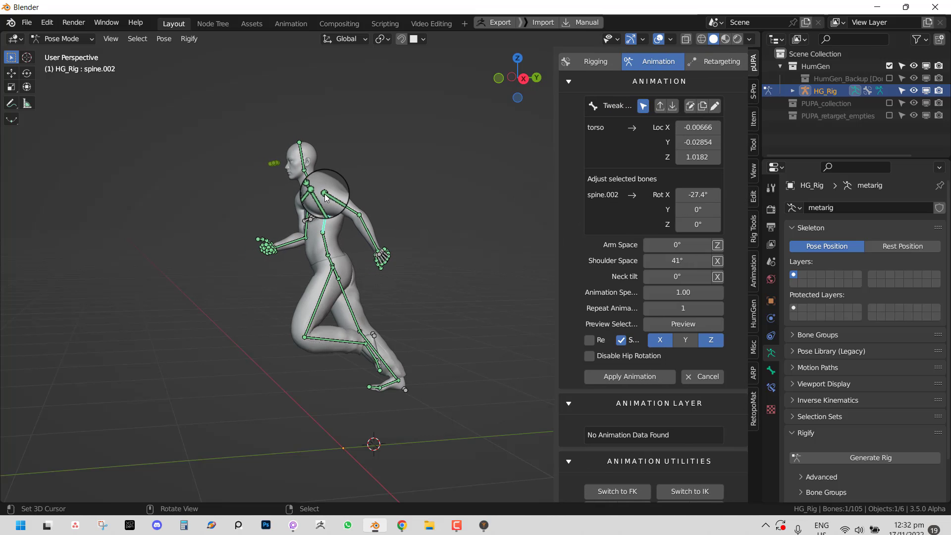
left_click(325, 198)
left_click_drag(696, 195, 527, 191)
middle_click_drag(334, 206, 378, 172)
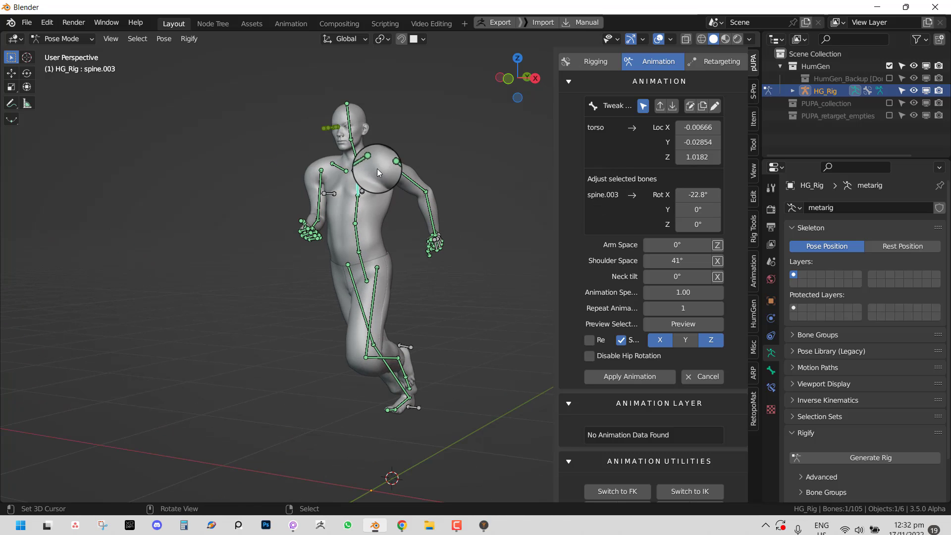
- Set the left shoulder rotation to 47.8° and the right shoulder to 27.6°
left_click(364, 163)
left_click_drag(701, 194, 619, 202)
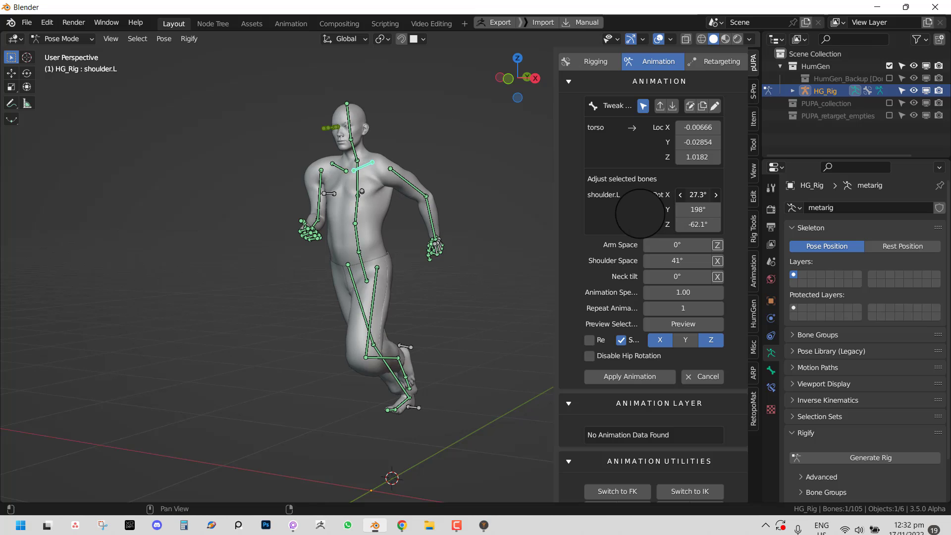
right_click(341, 171)
left_click_drag(696, 194, 616, 199)
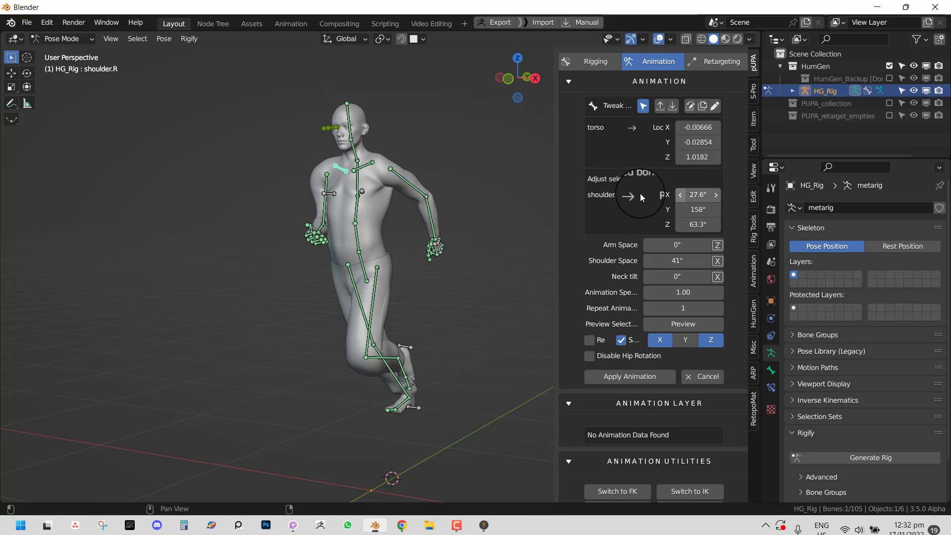
- Play and stop the tweaked run, then cancel it back to the rest pose
key("space")
middle_click_drag(370, 189, 338, 186)
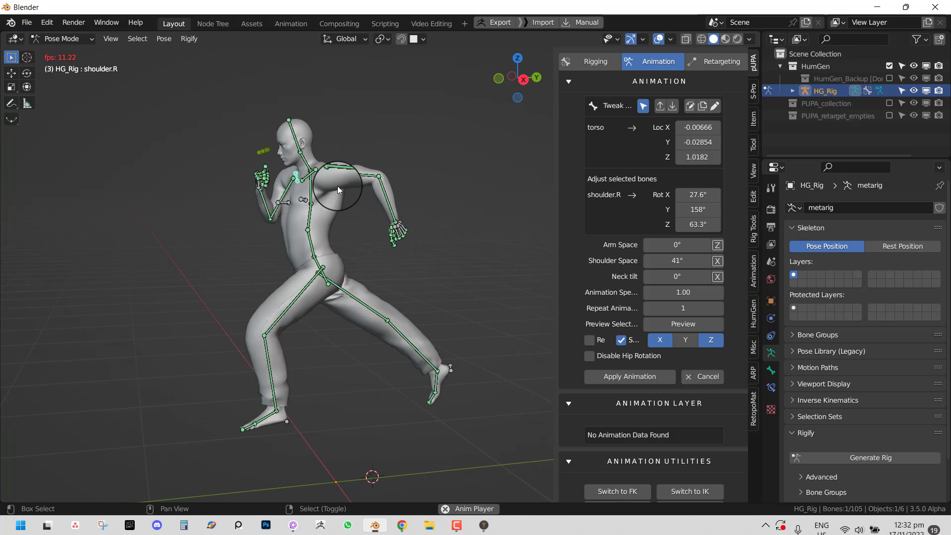
key("space")
left_click(702, 377)
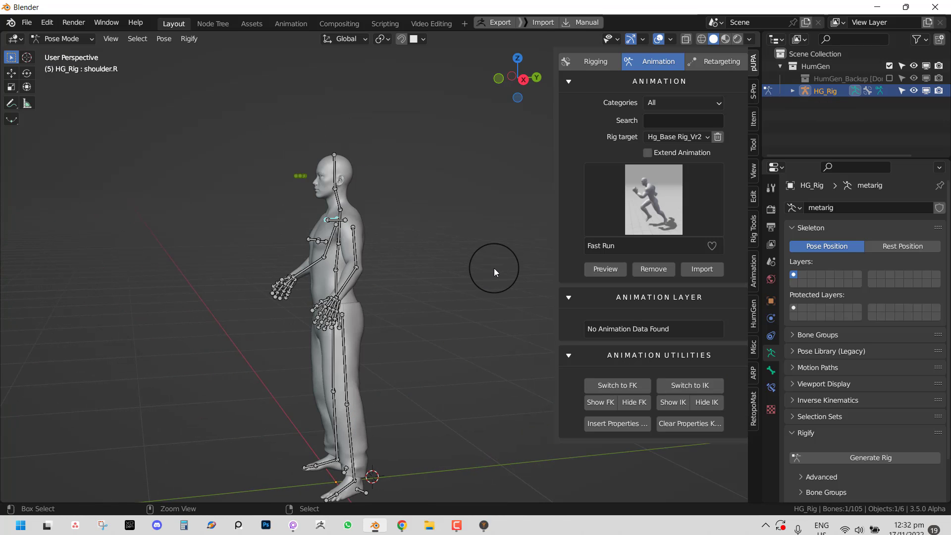
- Discard the unsaved scene and open untitled2.blend from the Desktop
key("ctrl+q")
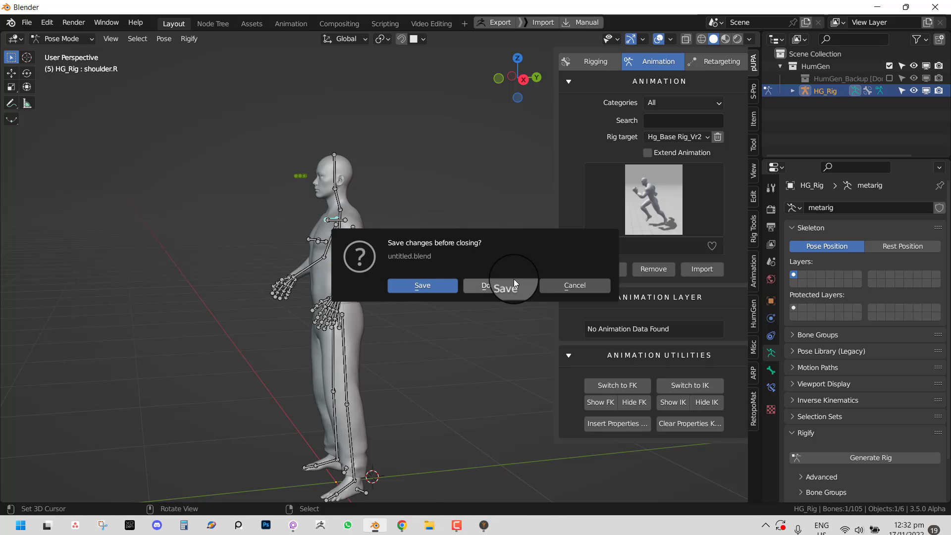
left_click(570, 285)
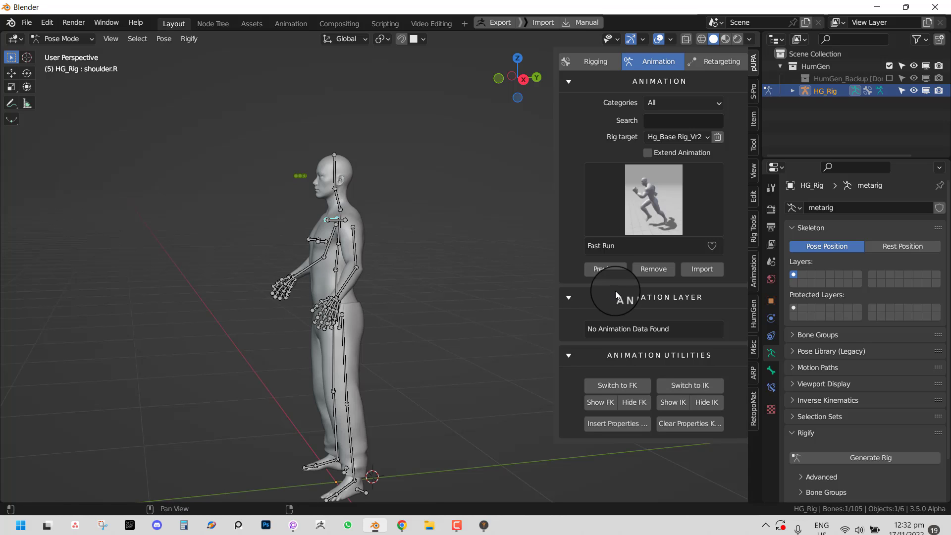
key("ctrl+q")
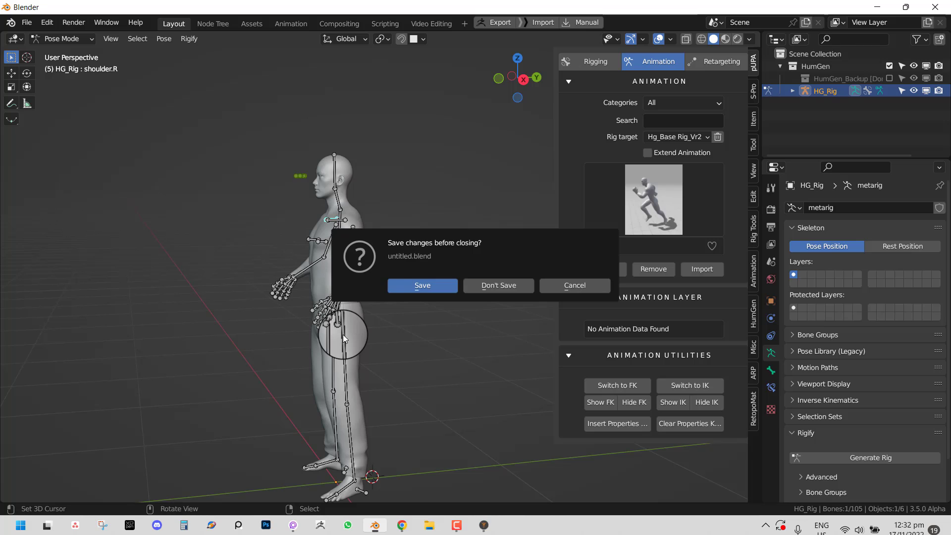
left_click(513, 284)
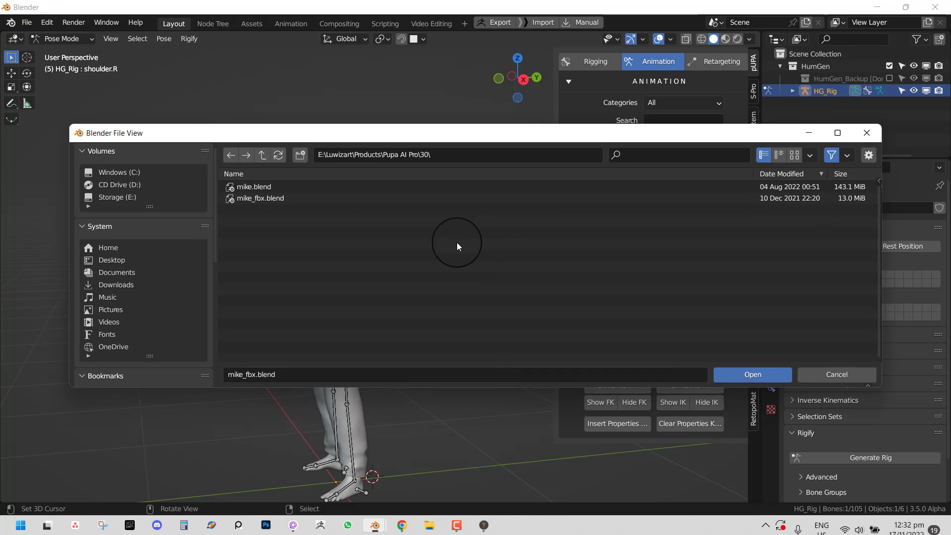
left_click(129, 255)
double_click(283, 224)
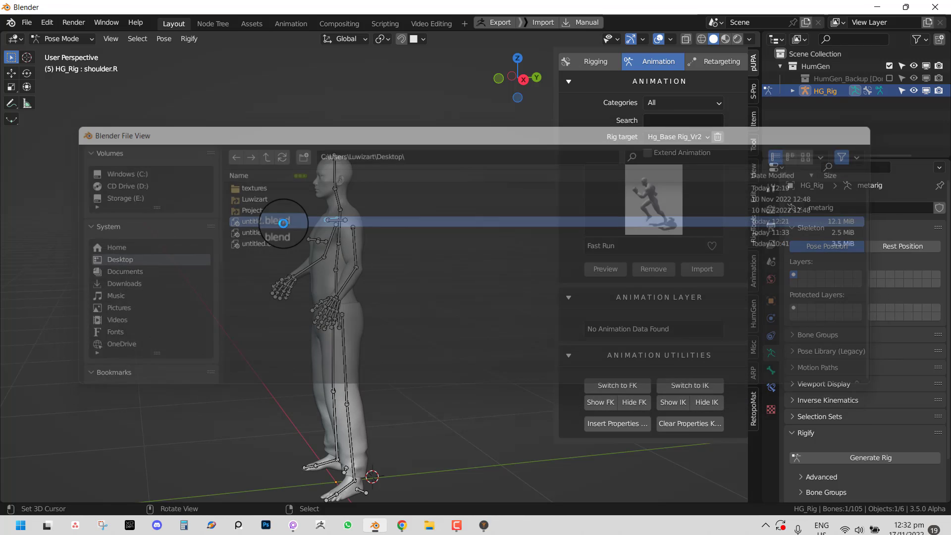
- In Pose Mode, move the hand_ik.L control out away from the left hand
key("KP_1")
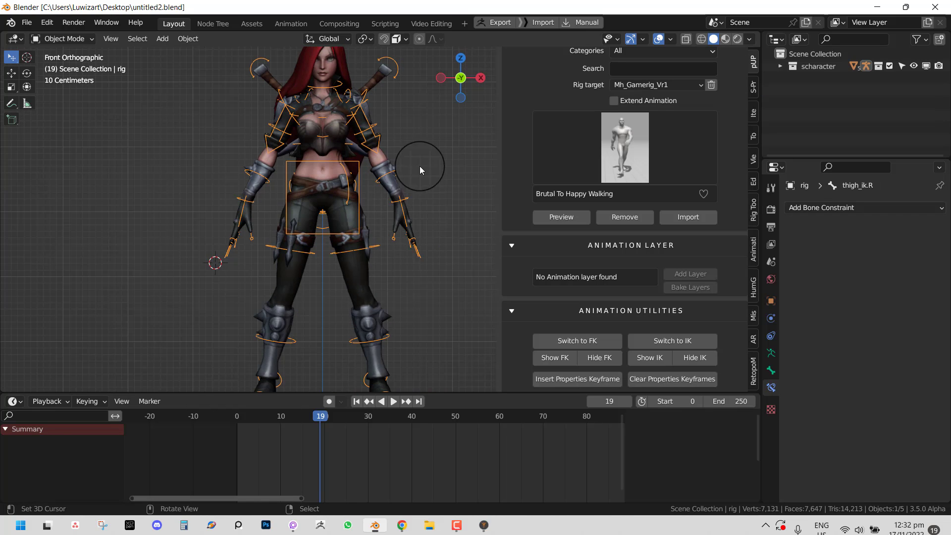
key("ctrl+Tab")
left_click(417, 241)
middle_click_drag(417, 237, 382, 254)
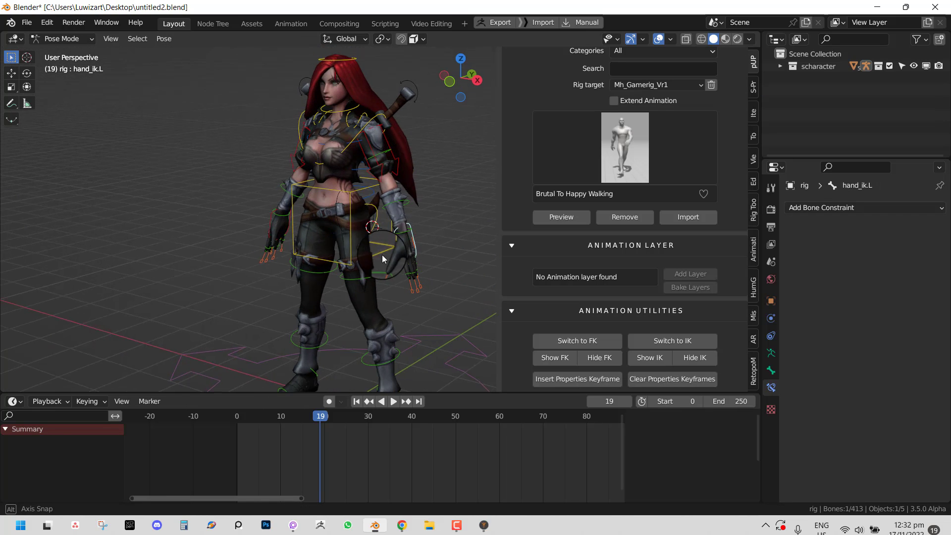
key("g")
right_click(409, 232)
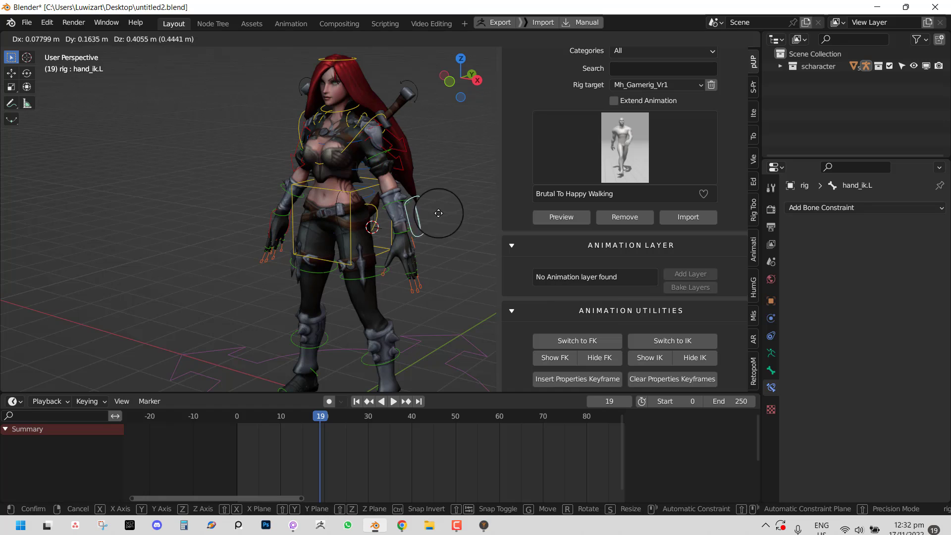
mouse_move(393, 223)
middle_mouse_down()
mouse_move(440, 209)
mouse_move(391, 228)
mouse_move(402, 224)
middle_mouse_up()
scroll(406, 222, "up", 2)
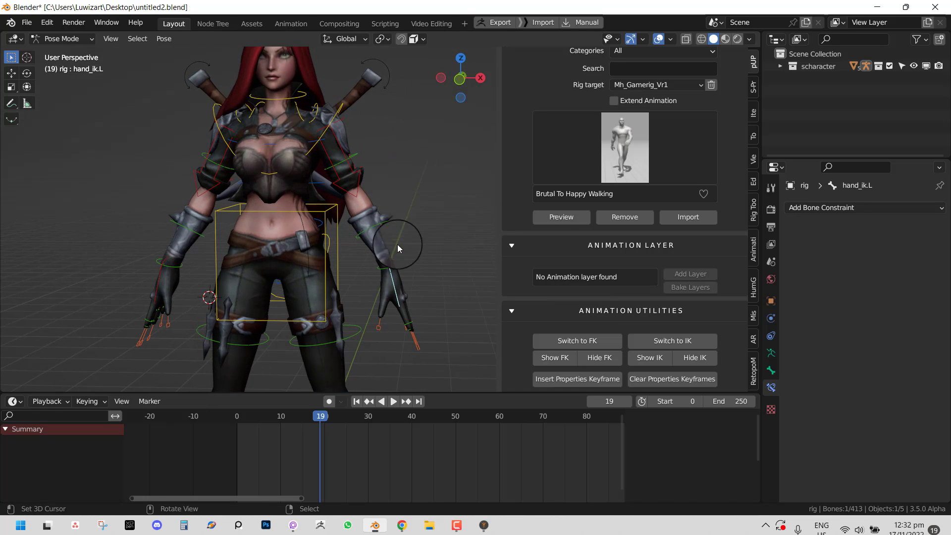
key("g")
left_click(451, 171)
middle_click_drag(451, 171, 718, 233)
- Enable three extra bottom-row armature bone layers to show more arm and hand bones
left_click(771, 354)
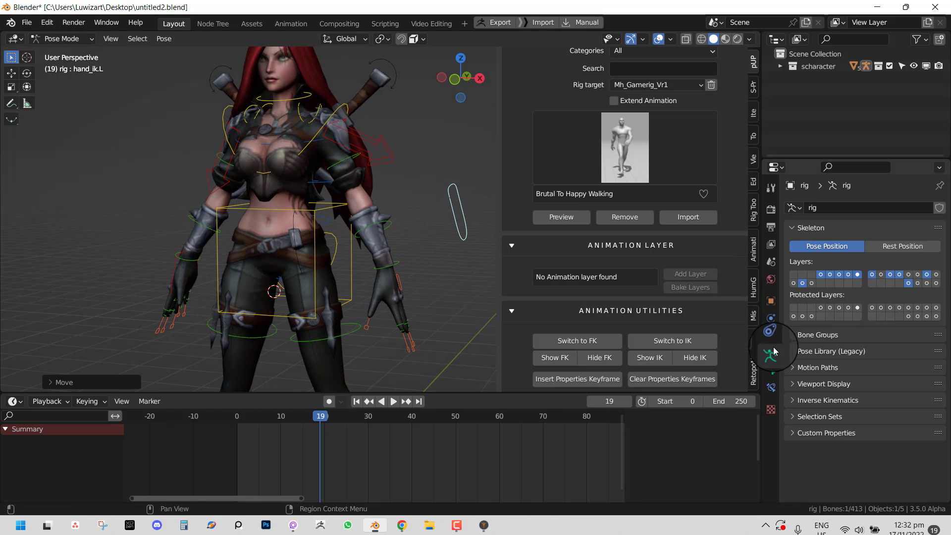
left_click(915, 285, "shift")
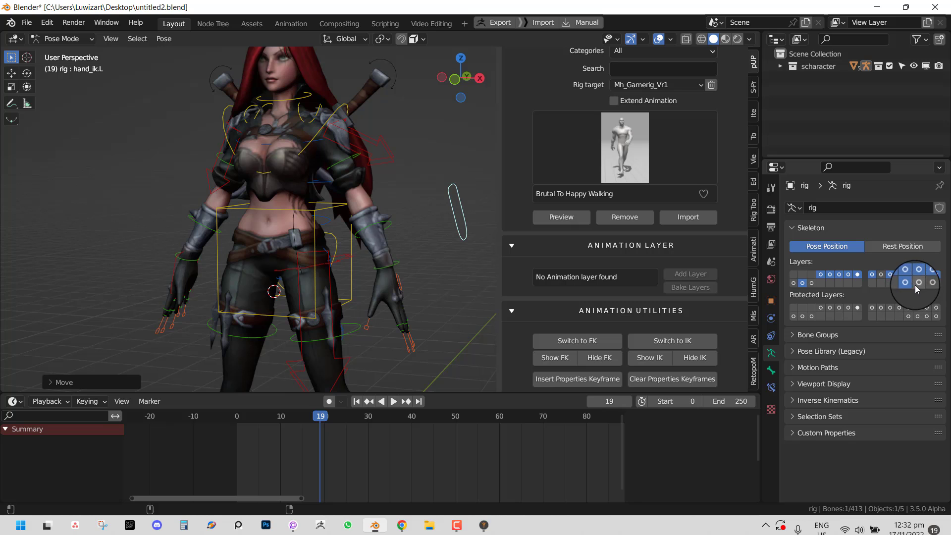
left_click(927, 284, "shift")
left_click(936, 284, "shift")
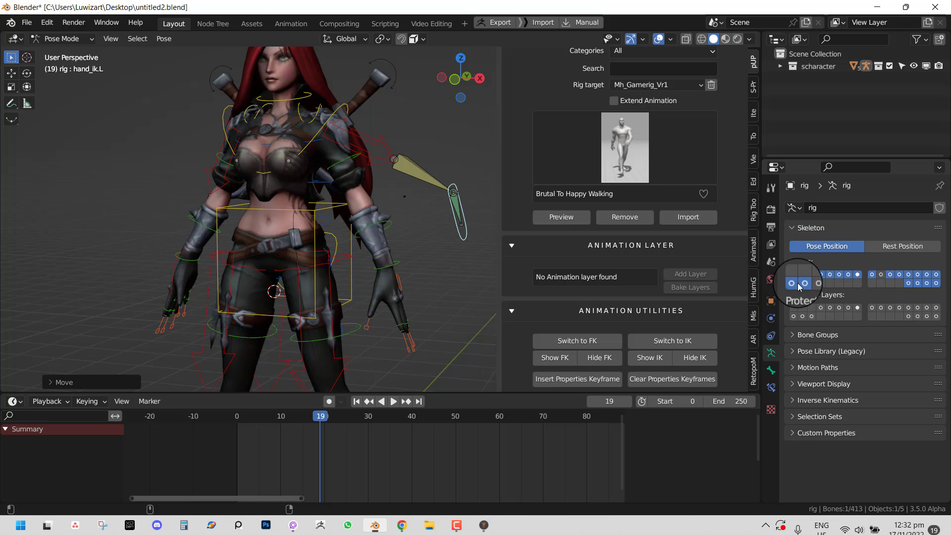
middle_click_drag(442, 265, 402, 191)
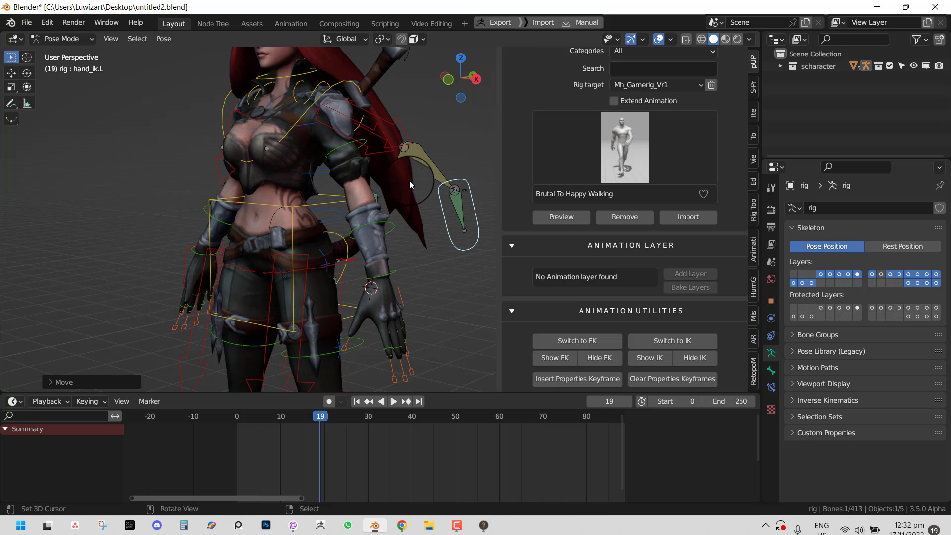
scroll(424, 186, "down", 3)
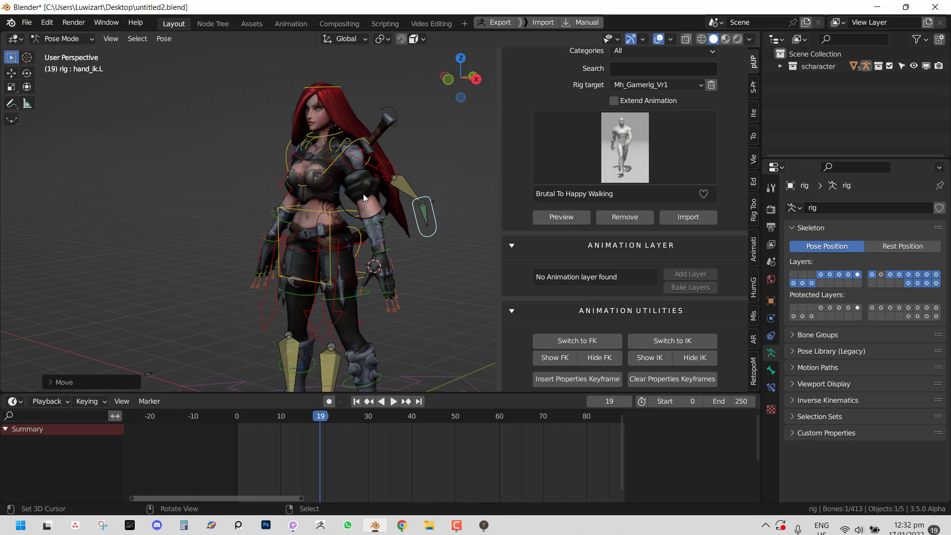
middle_click_drag(363, 195, 415, 193)
middle_click_drag(654, 306, 628, 220)
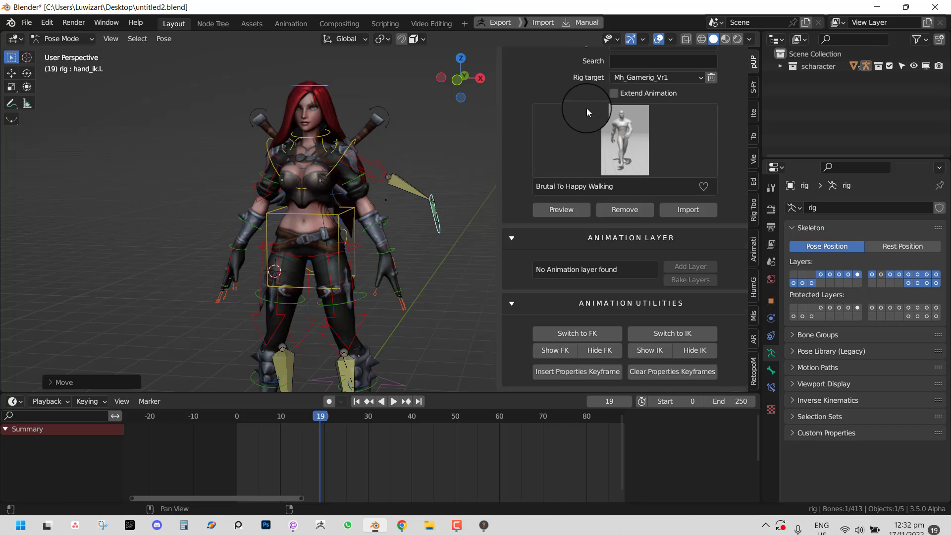
scroll(586, 112, "up", 2)
- In the add-on's Rigging tools, toggle View Deformer Bones on and off, then hide the IK and leg control layer
left_click(547, 62)
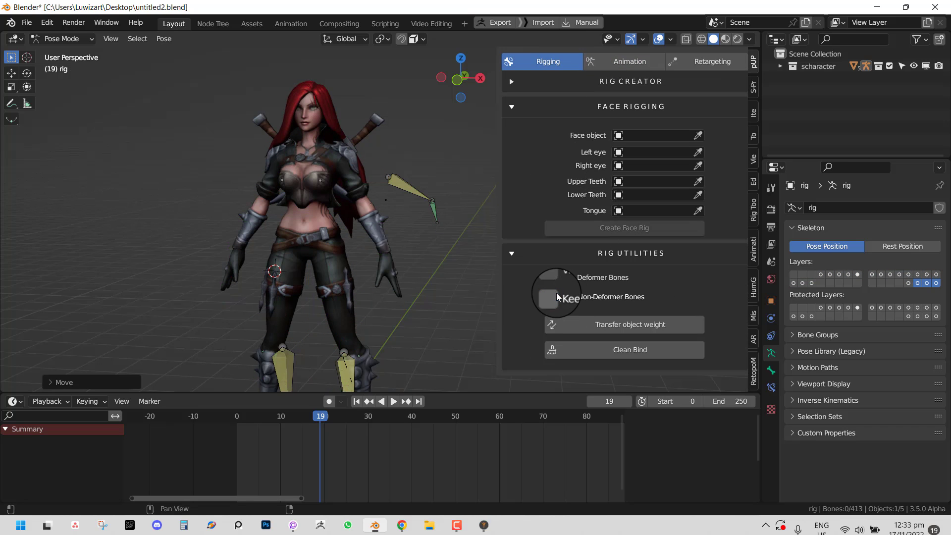
left_click(552, 278)
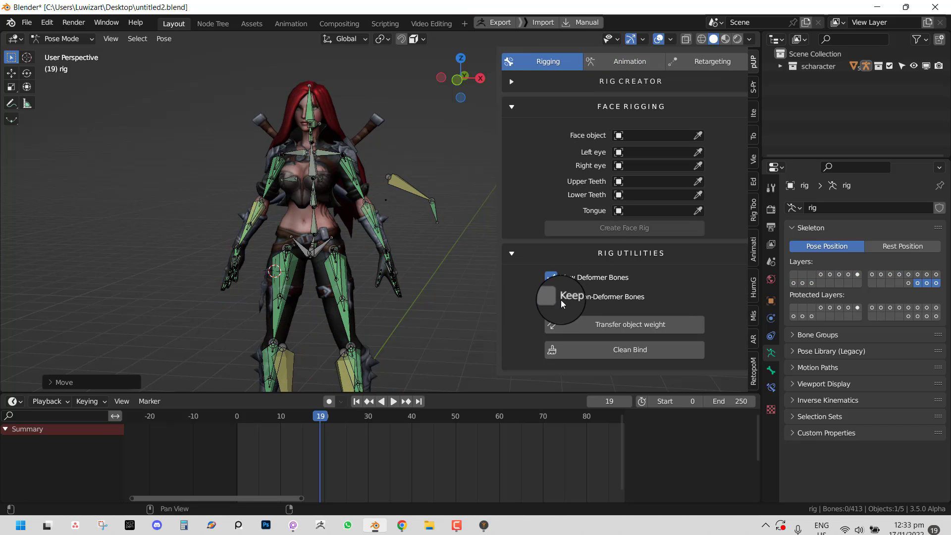
left_click(552, 278)
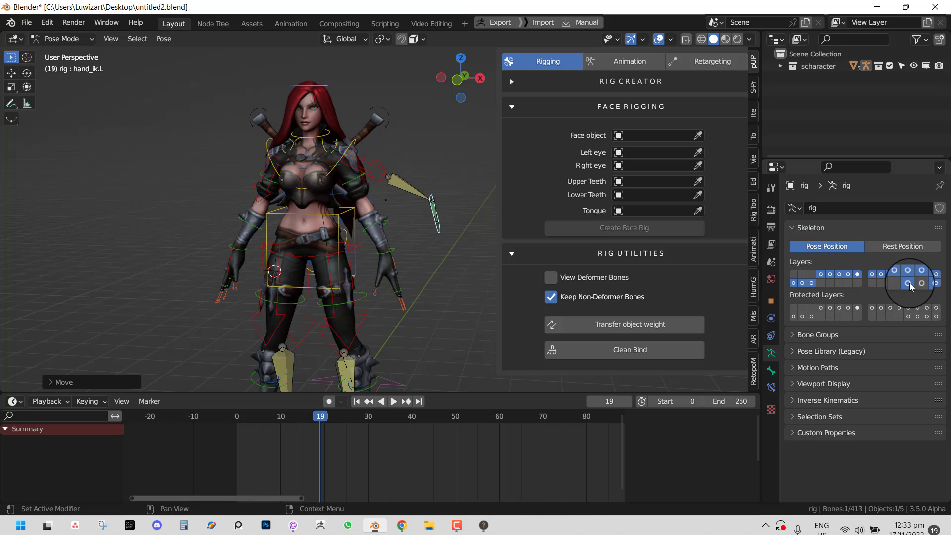
left_click(927, 284)
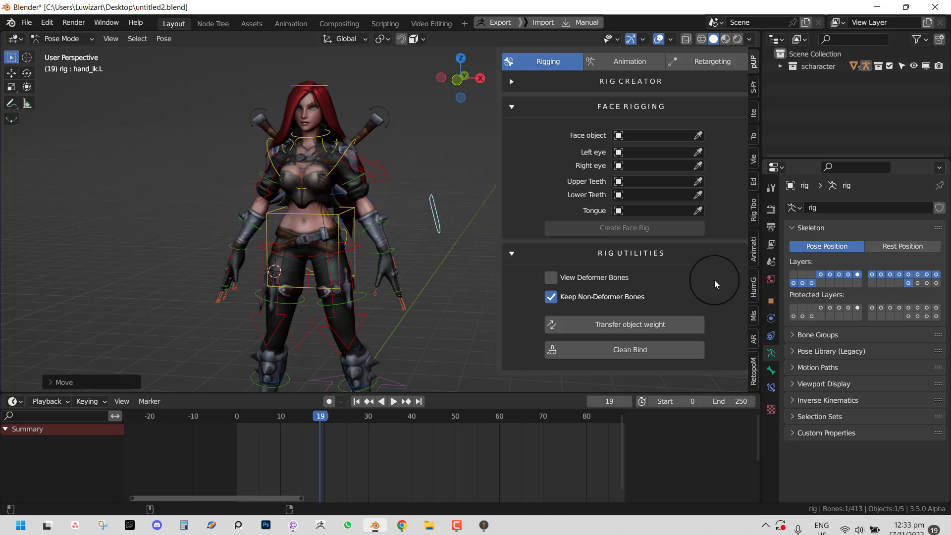
- Select all bones, remove the rig's animation, and switch the arm controls to IK
key("a")
left_click(639, 61)
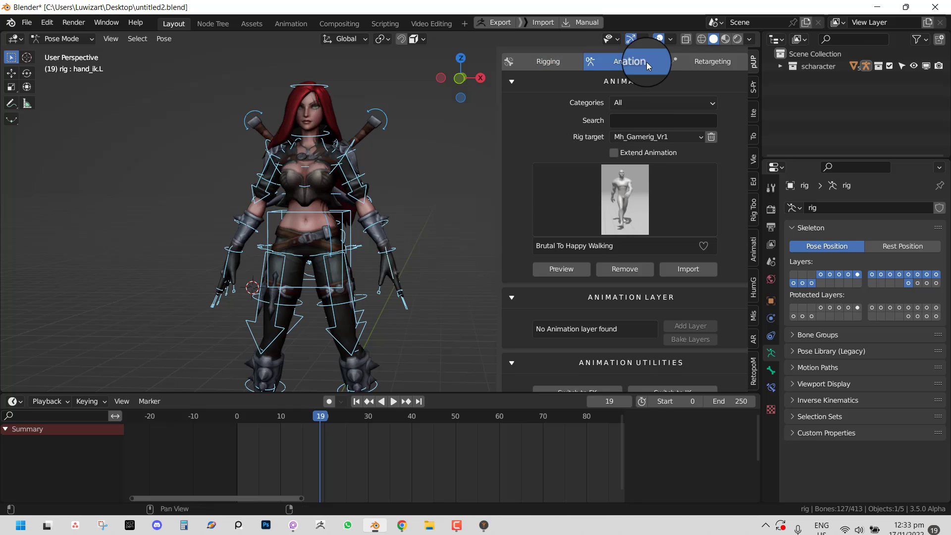
left_click(626, 267)
scroll(674, 306, "down", 3)
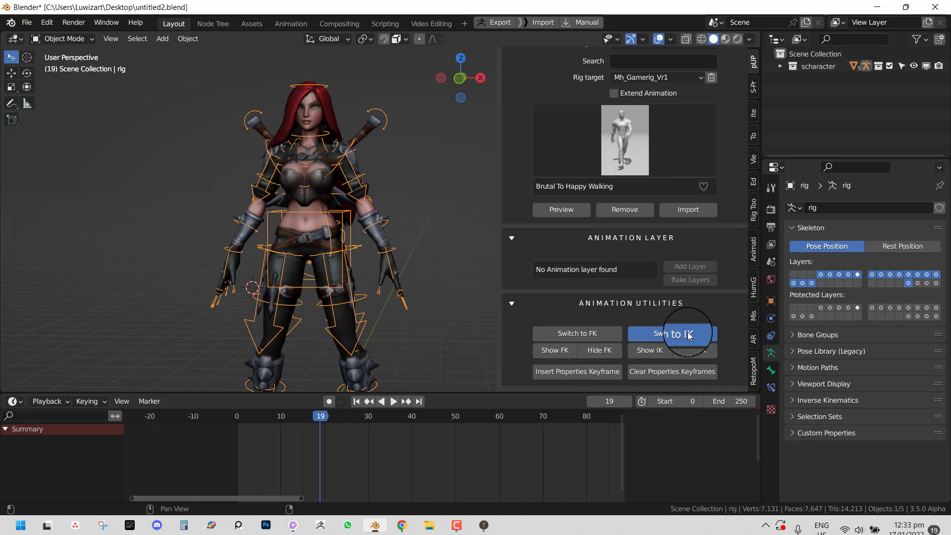
left_click(673, 334)
middle_click_drag(366, 238, 379, 253)
key("ctrl+Tab")
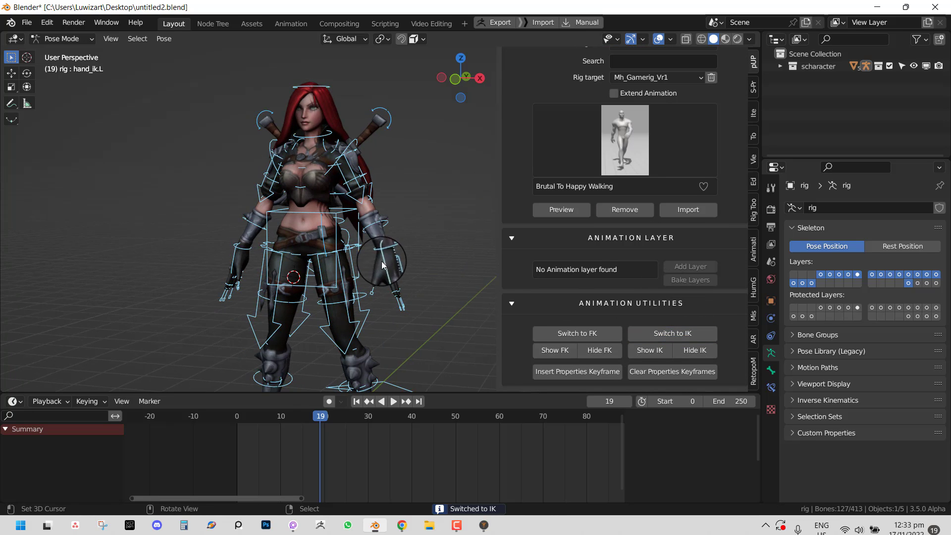
- Raise the hand IK control, then switch to FK and rotate the left forearm and upper arm
right_click_drag(382, 257, 416, 213)
middle_click_drag(415, 216, 316, 174)
left_click(565, 334)
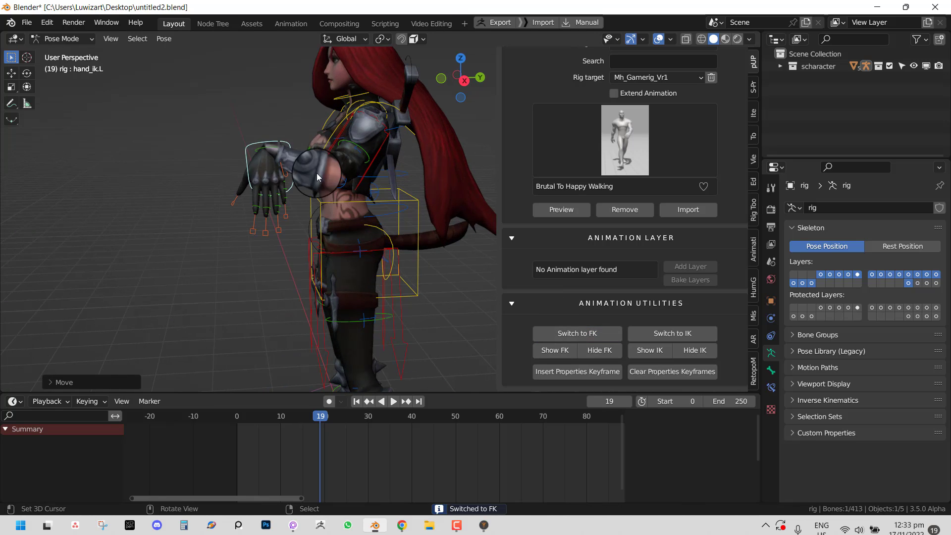
right_click(310, 200)
key("r")
left_click(247, 208)
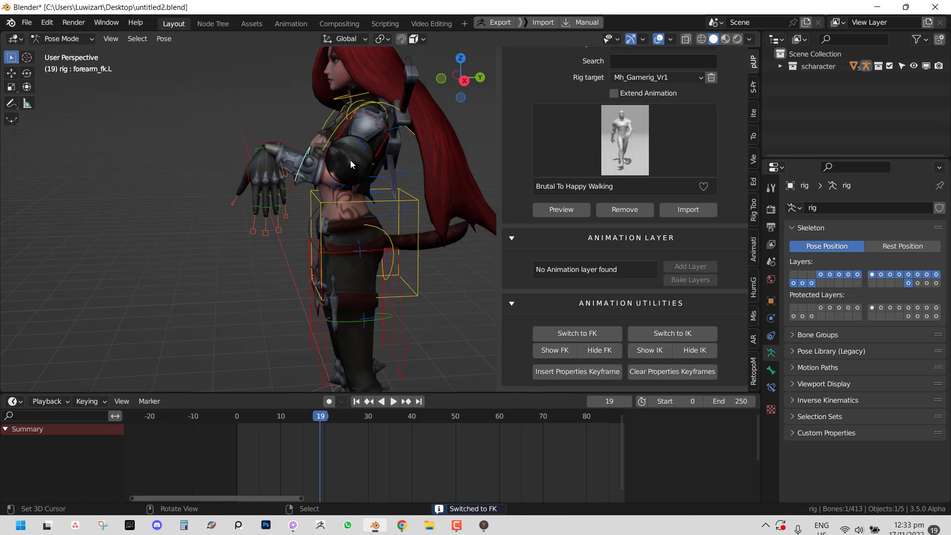
right_click(350, 159)
key("r")
left_click(413, 178)
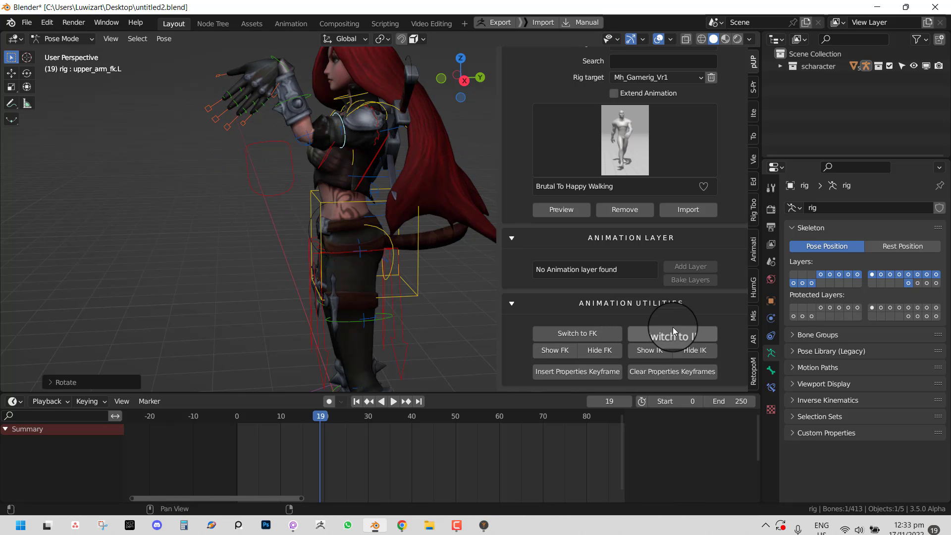
- Switch the left arm to IK and move and rotate hand_ik.L behind the body
left_click(660, 332)
middle_click_drag(292, 192, 302, 263, "shift")
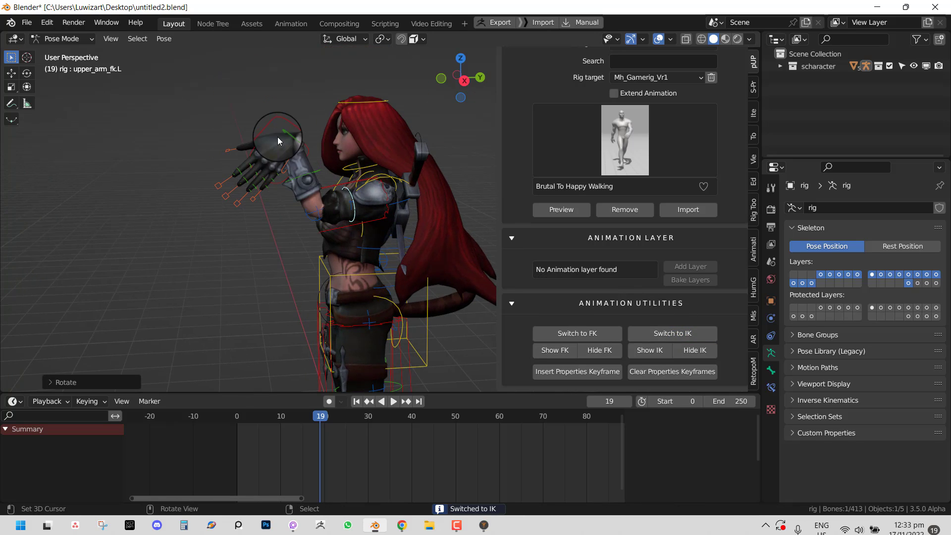
right_click(279, 135)
key("g")
left_click(479, 272)
key("r")
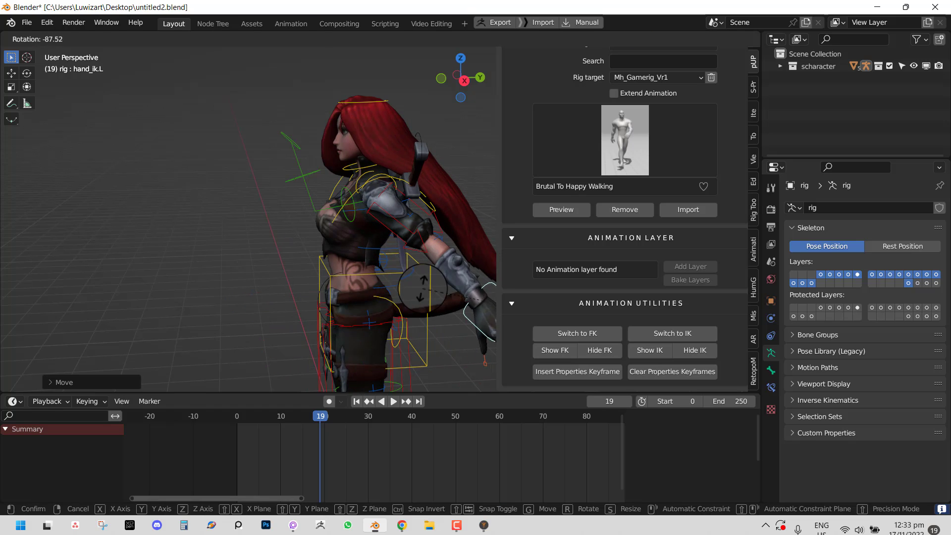
left_click(424, 284)
- Clear rotation and location on all bones and view the character from the front
key("a")
key("alt+r")
key("alt+g")
scroll(401, 284, "down", 3)
key("KP_1")
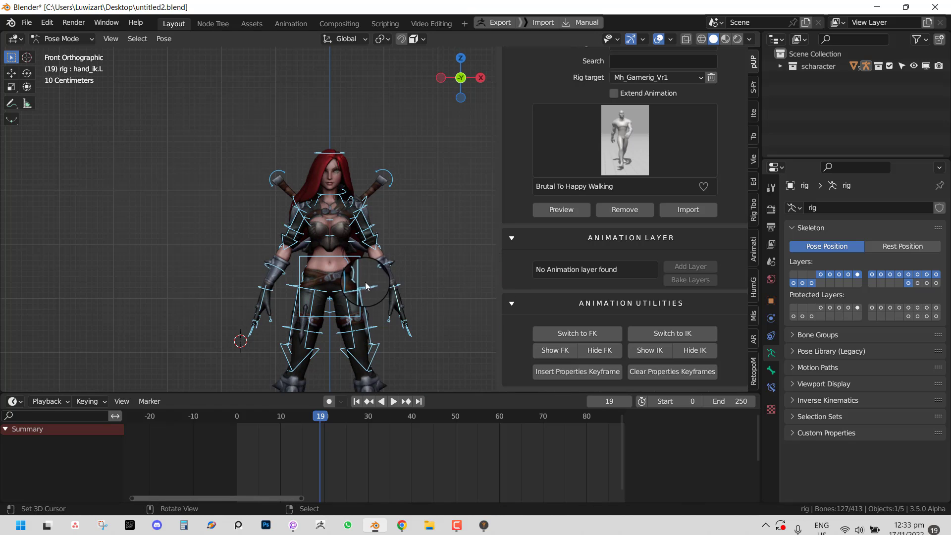
middle_click_drag(389, 273, 384, 275)
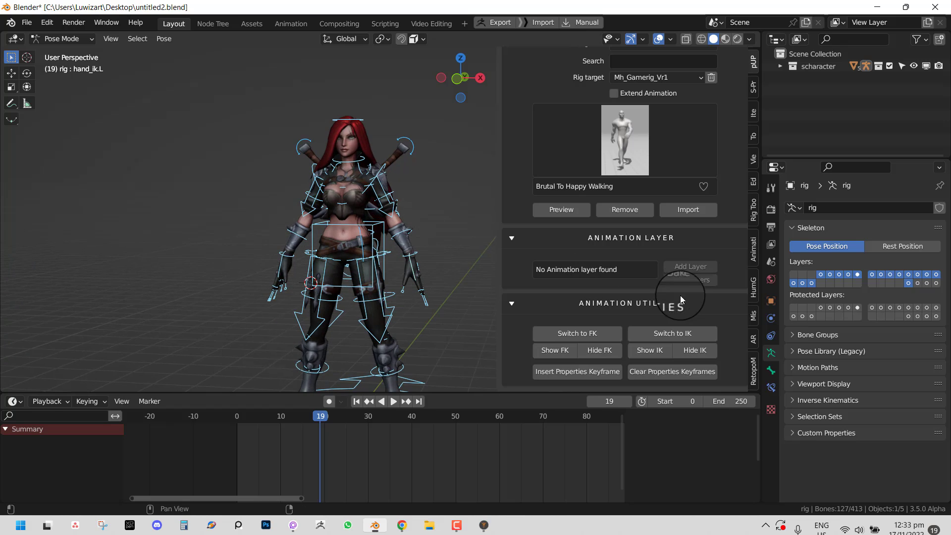
- Pick Dwarf Walk (1) from the animation grid and preview it
left_click(653, 156)
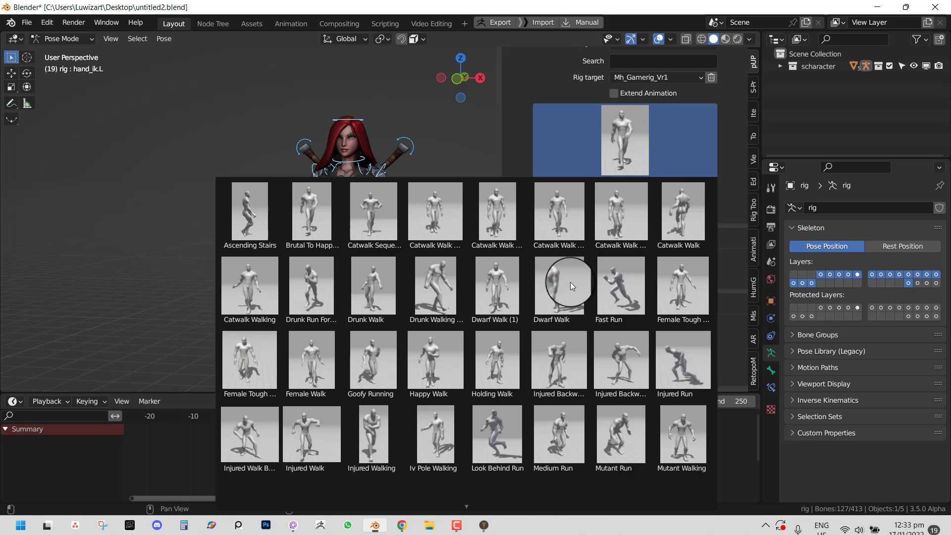
left_click(500, 290)
left_click(565, 210)
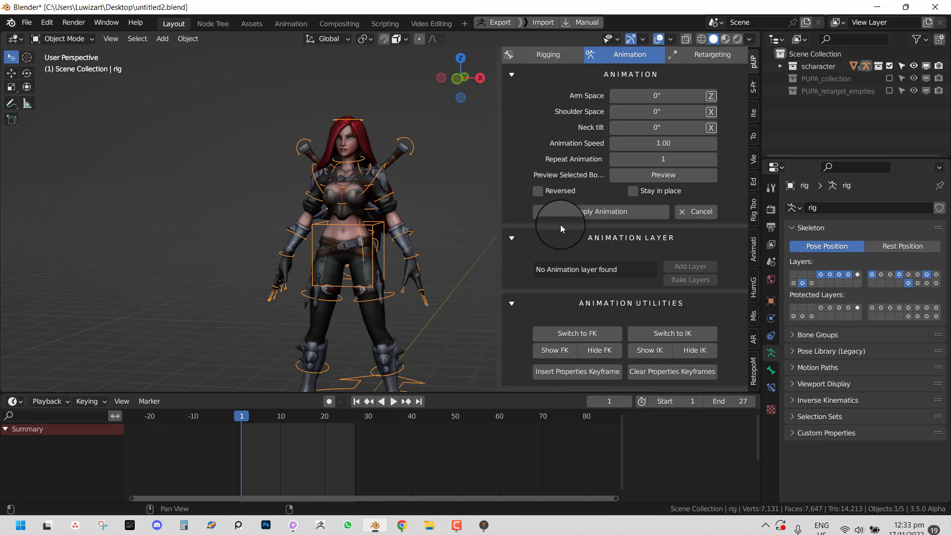
left_click(572, 218)
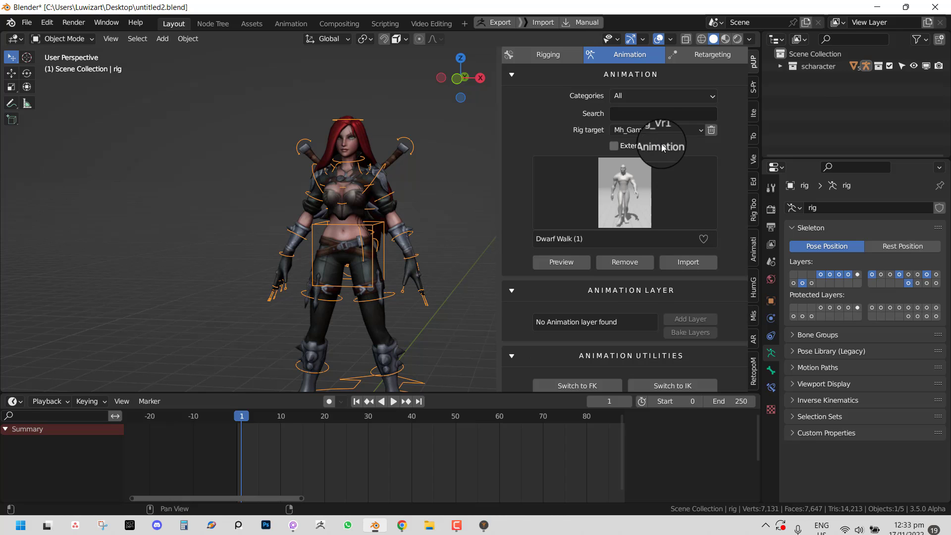
- Set the rig target to -Rigify and play the walk preview on that rig
left_click(658, 129)
left_click(625, 144)
left_click(571, 263)
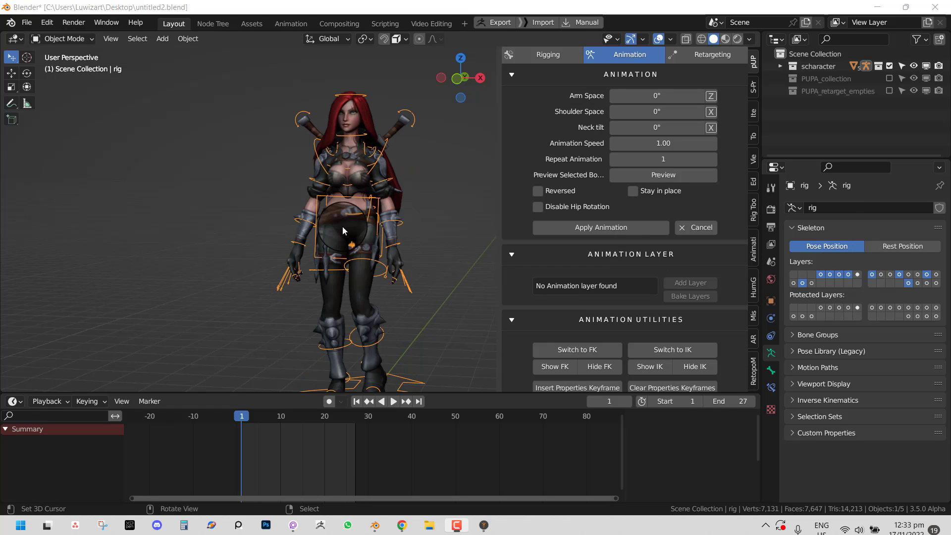
key("space")
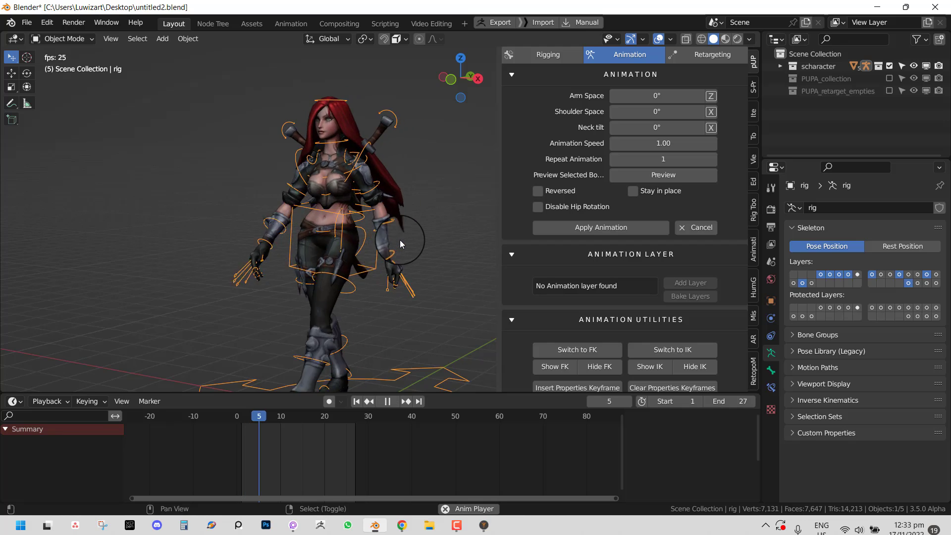
scroll(403, 239, "down", 4)
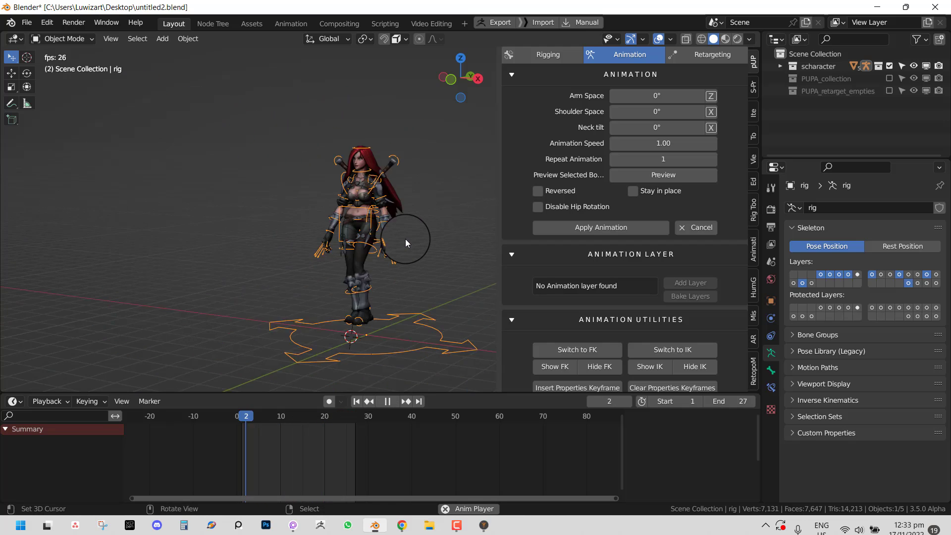
- Apply the Dwarf Walk at 0.4 animation speed, then stop playback
left_click(674, 143)
type("0.4")
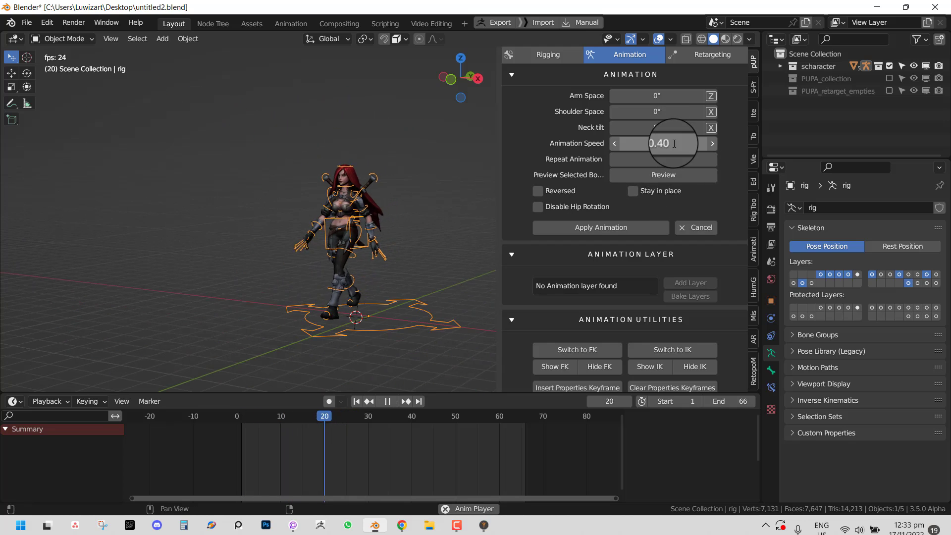
key("Return")
left_click(609, 230)
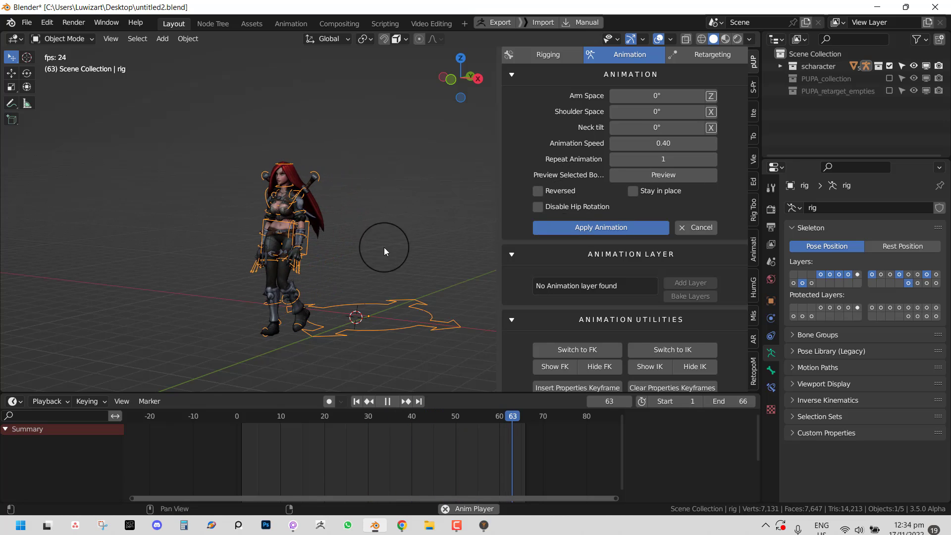
middle_click_drag(351, 227, 424, 228)
scroll(403, 232, "down", 2)
key("space")
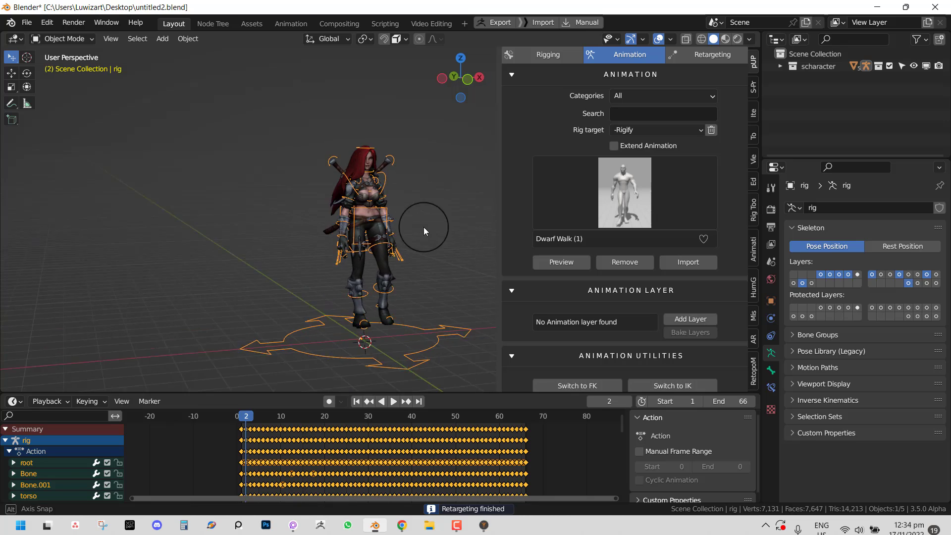
- At frame 34 in Pose Mode, show Bone.002's constraints and put the 3D cursor on the dagger hilt
scroll(422, 218, "up", 2)
mouse_move(385, 433)
left_mouse_down()
mouse_move(375, 438)
mouse_move(386, 439)
left_mouse_up()
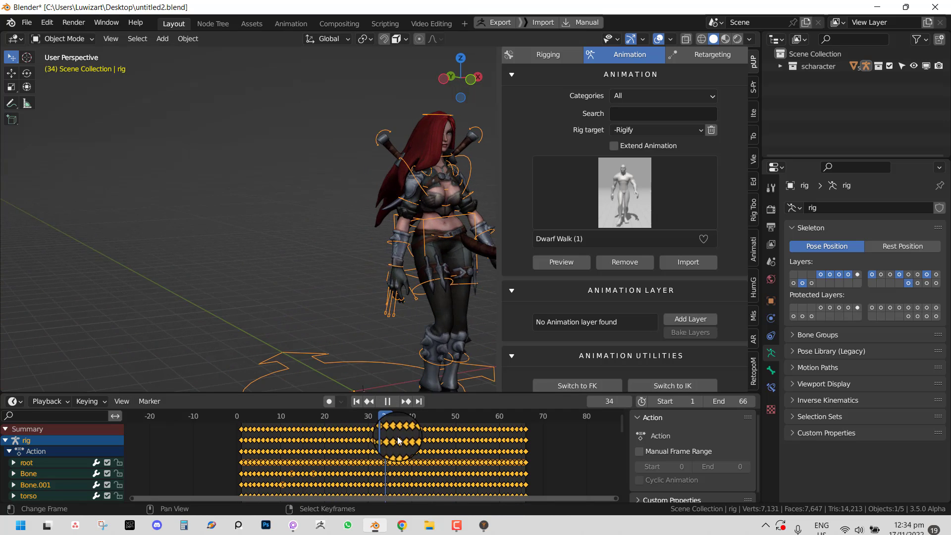
middle_click_drag(317, 270, 400, 270)
key("ctrl+Tab")
left_click(401, 268)
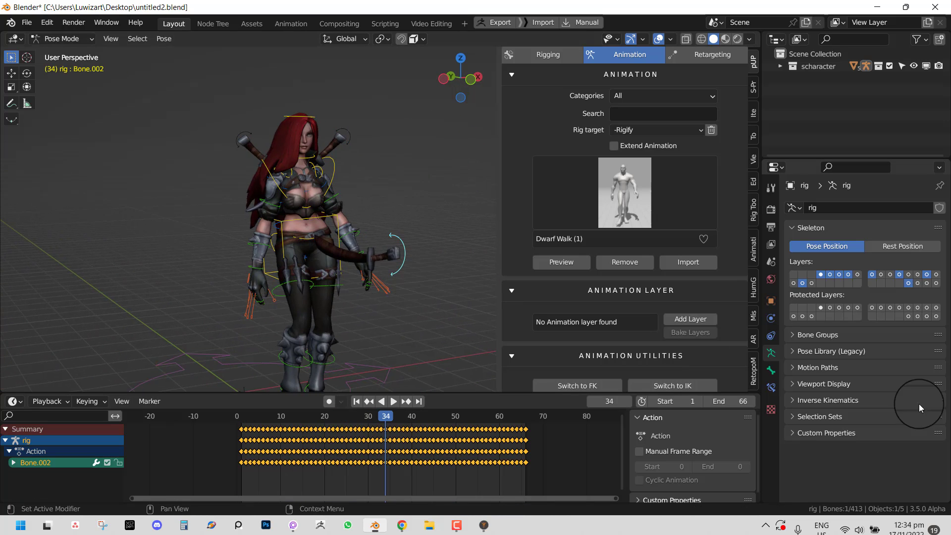
left_click(771, 388)
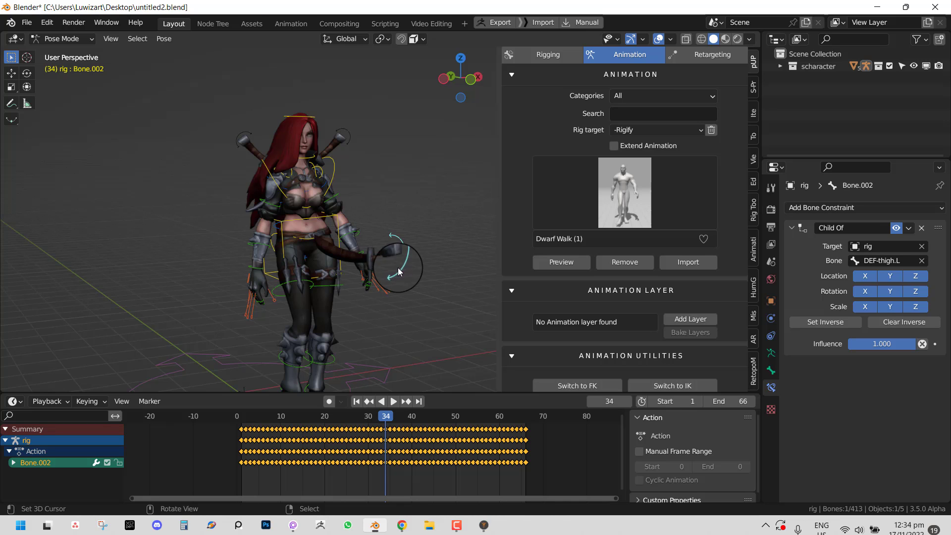
mouse_move(401, 272)
middle_mouse_down()
mouse_move(355, 283)
mouse_move(399, 276)
mouse_move(403, 263)
middle_mouse_up()
left_click(403, 262)
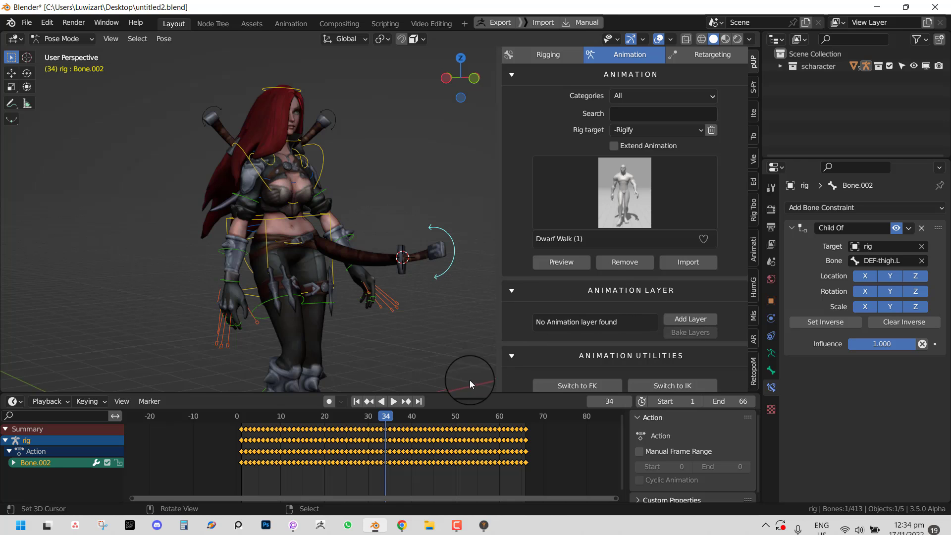
- Delete Bone.002's keyframes and set its Child Of inverse, resetting it after a test playback
key("x")
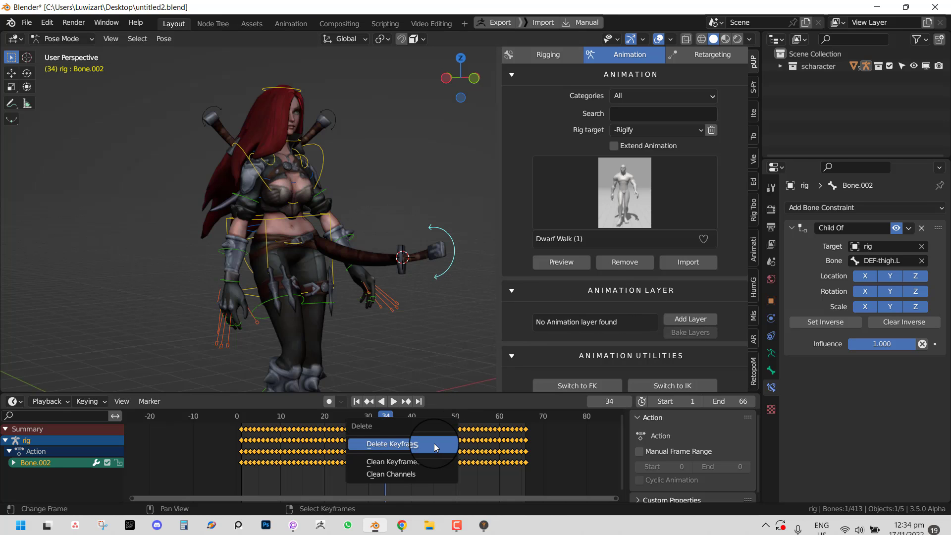
left_click(436, 444)
left_click(814, 323)
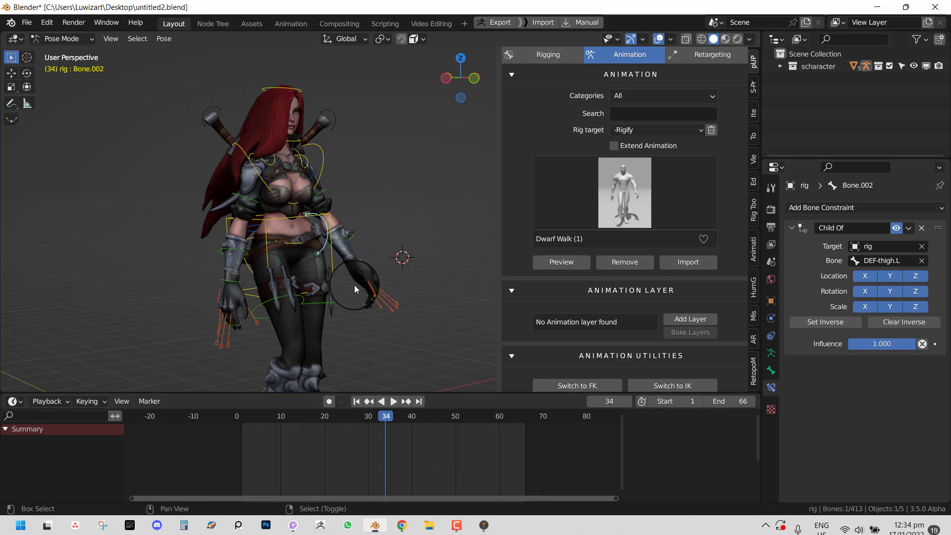
key("space")
middle_click_drag(355, 284, 258, 284)
key("space")
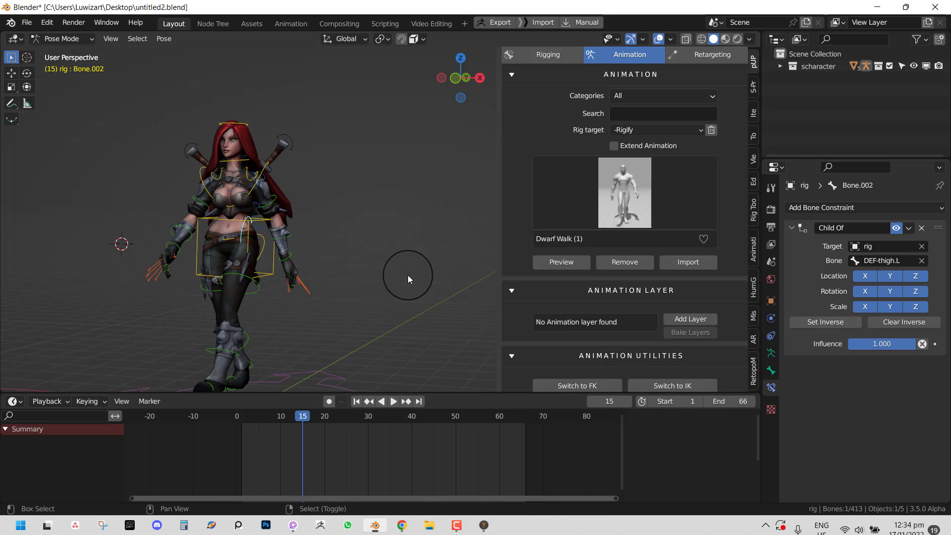
left_click(899, 329)
left_click(849, 325)
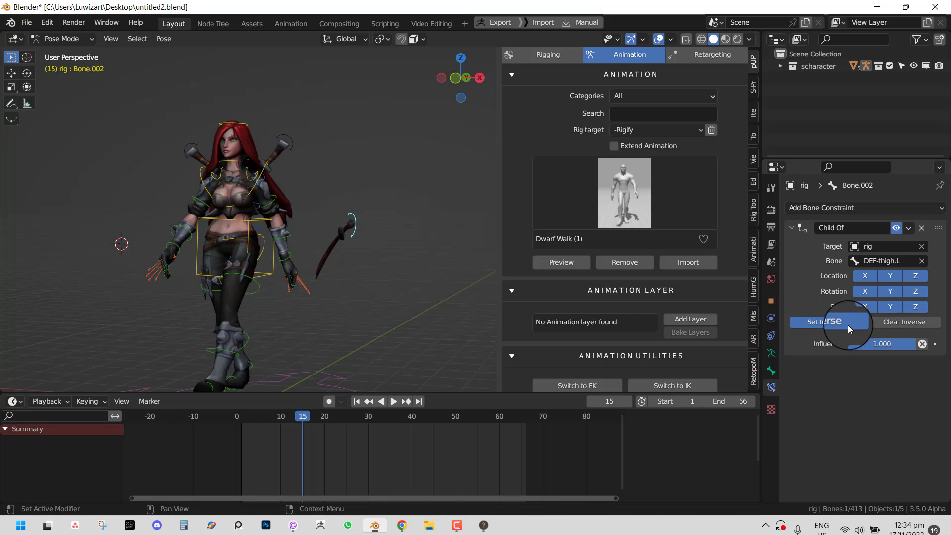
- Clear the rotation and location of all bones, then preview the walk in wireframe and return to solid shading
key("a")
key("alt+r")
key("alt+g")
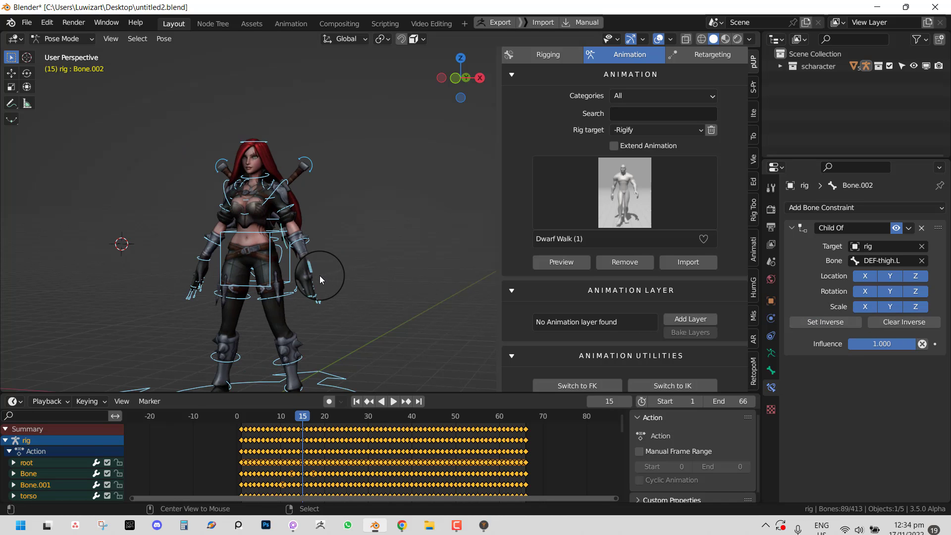
scroll(371, 277, "up", 3)
key("alt+a")
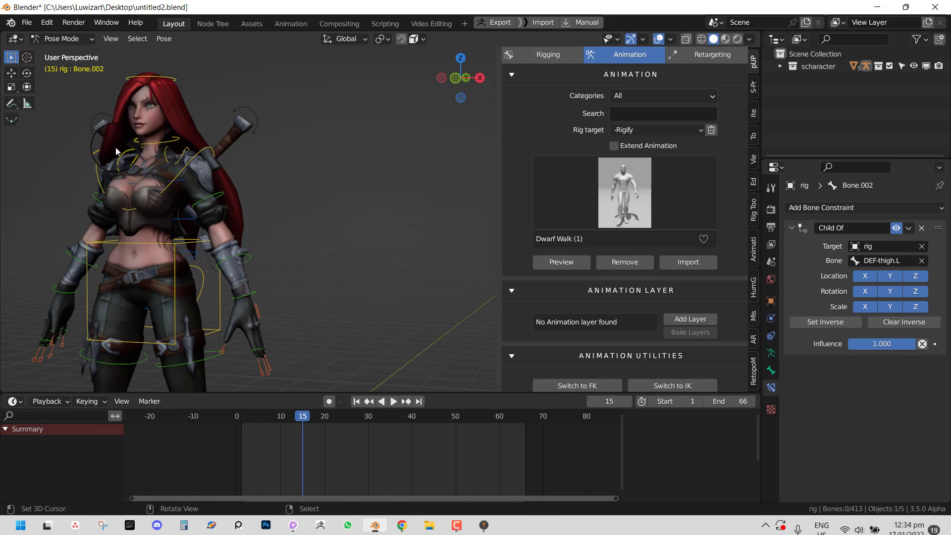
key("shift+z")
scroll(173, 276, "down", 6)
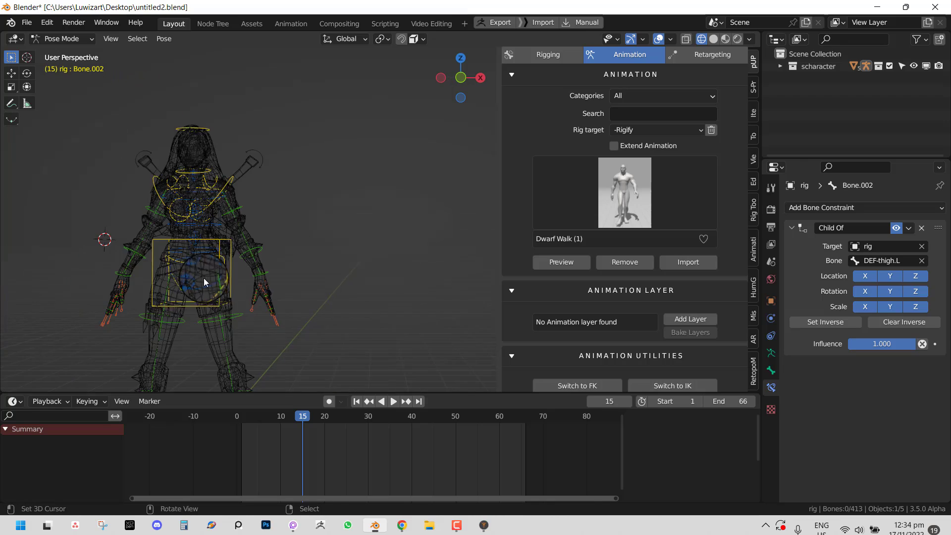
scroll(322, 263, "up", 4)
key("space")
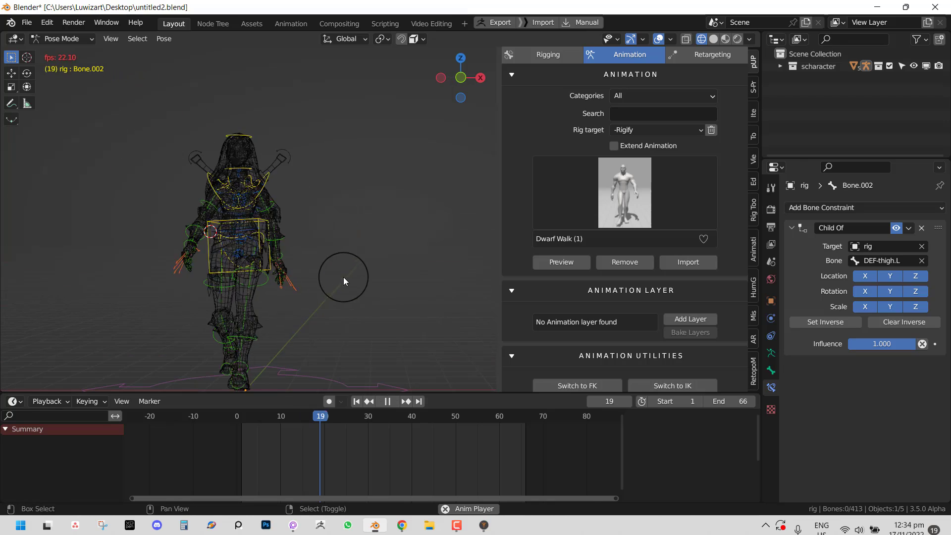
scroll(328, 269, "up", 2)
key("space")
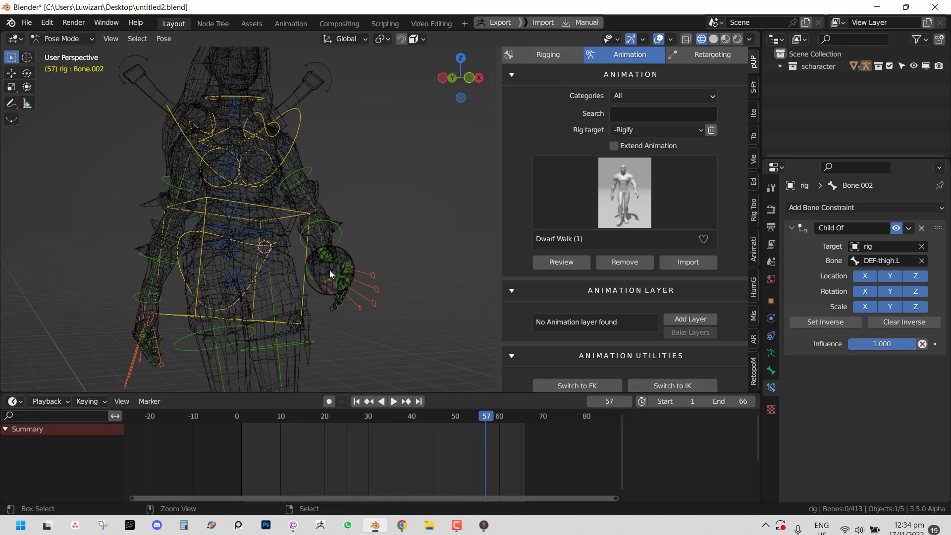
mouse_move(329, 269)
middle_mouse_down()
mouse_move(162, 222)
mouse_move(357, 259)
mouse_move(319, 262)
mouse_move(469, 250)
mouse_move(323, 248)
middle_mouse_up()
key("shift+z")
scroll(327, 240, "up", 2)
- Clear the whole rig's pose again and re-set the Child Of inverse on Bone.002
key("a")
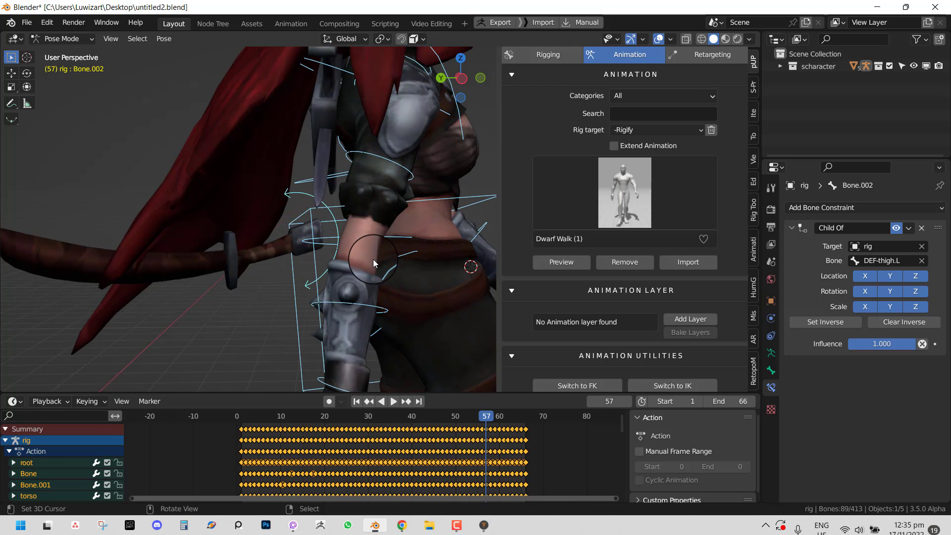
key("alt+r")
key("alt+g")
scroll(335, 252, "down", 4)
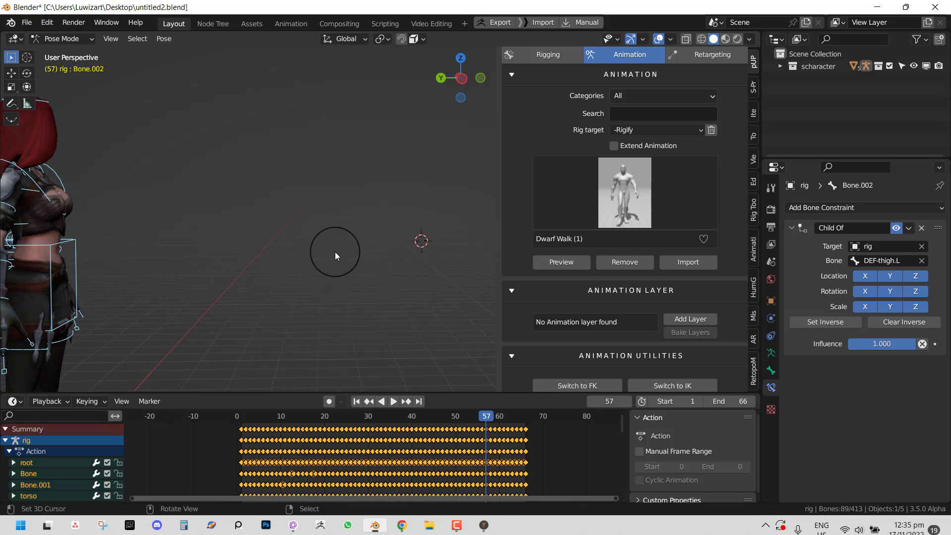
key("alt+g")
middle_click_drag(334, 260, 414, 252)
scroll(414, 252, "up", 3)
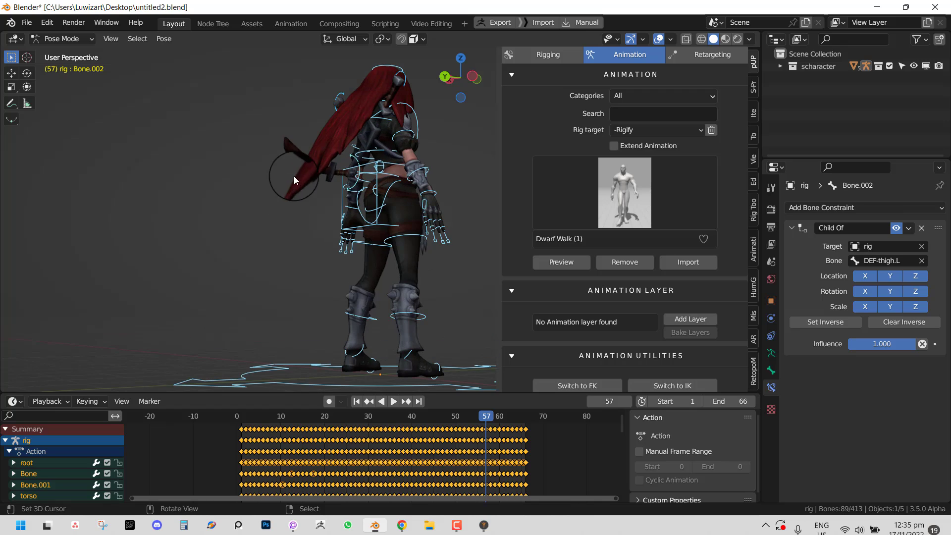
left_click(347, 162)
left_click(836, 323)
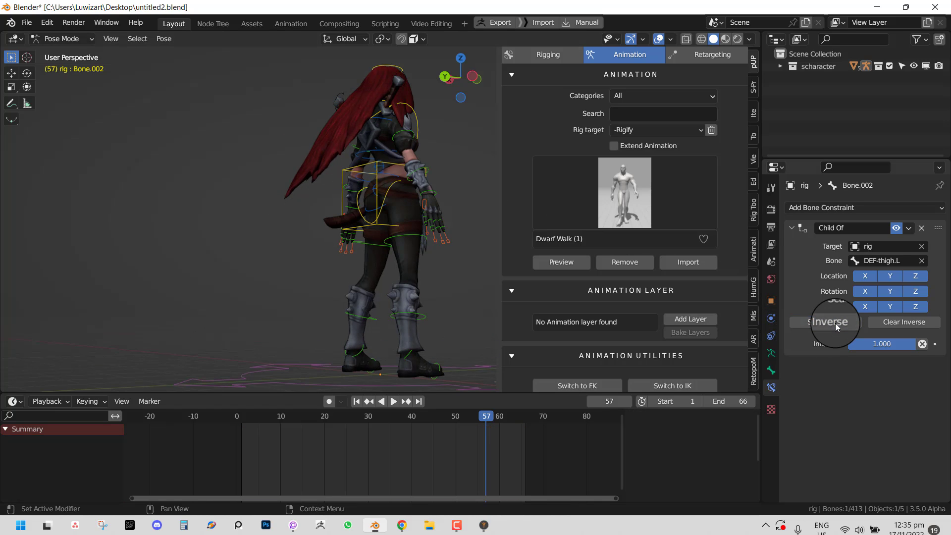
middle_click_drag(398, 322, 283, 276)
scroll(284, 276, "down", 3)
- Play the Dwarf Walk with overlays hidden to watch the weapon follow the thigh, then stop
key("space")
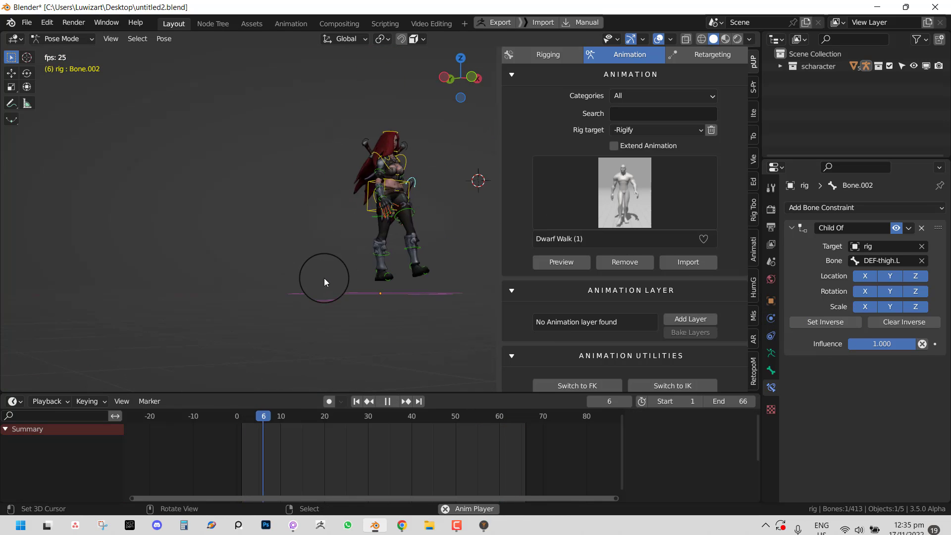
scroll(297, 284, "up", 4)
key("shift+alt+z")
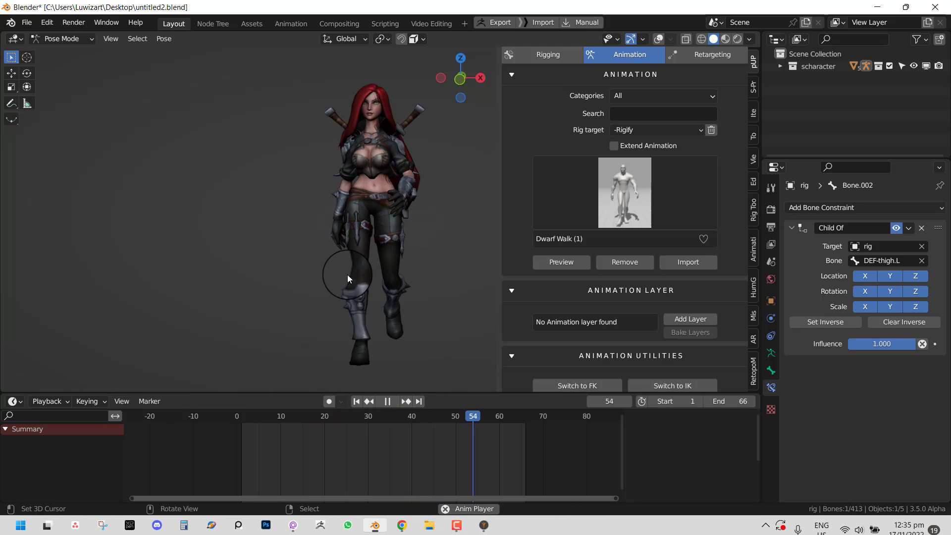
scroll(329, 244, "up", 3)
middle_click_drag(328, 242, 344, 269, "shift")
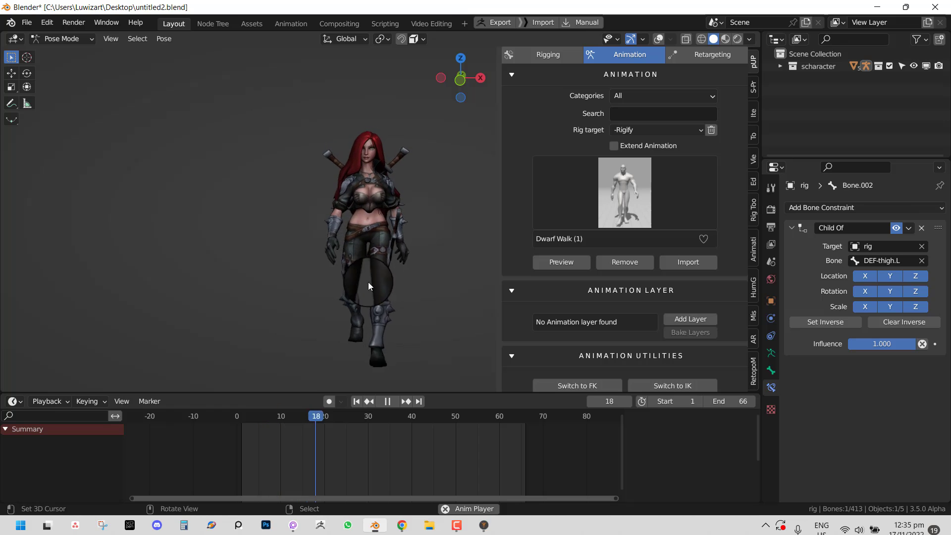
key("shift+alt+z")
scroll(396, 231, "down", 5)
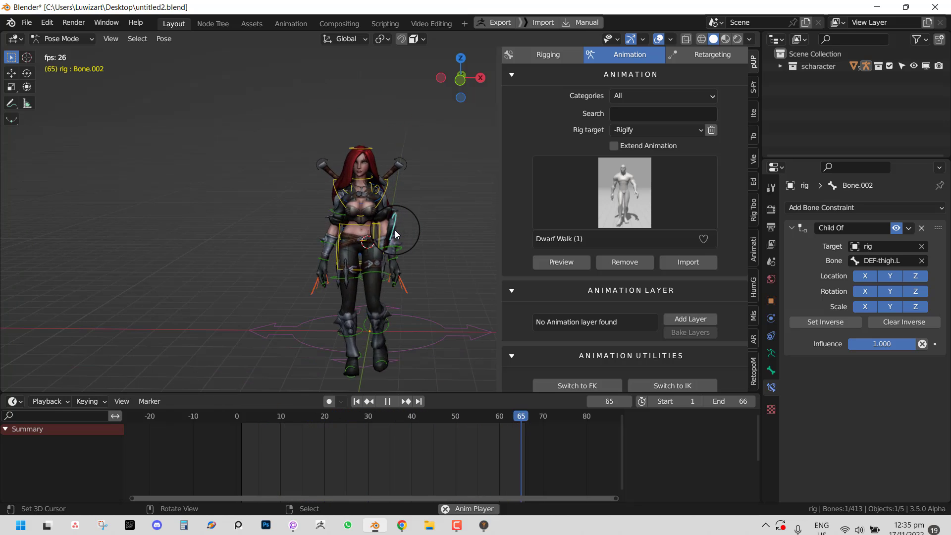
scroll(406, 224, "up", 6)
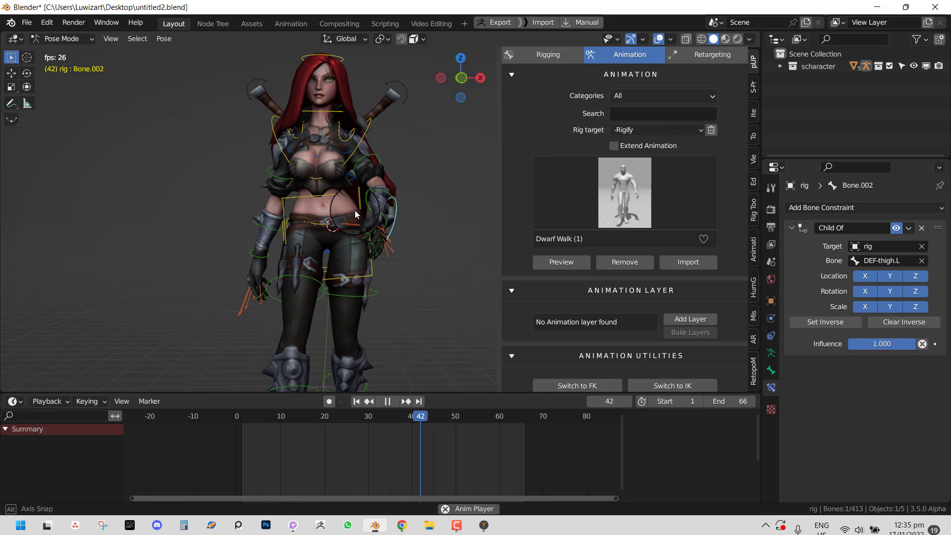
key("space")
- Select the left upper arm bone upper_arm_fk.L and jump to frame 11
left_click(361, 171)
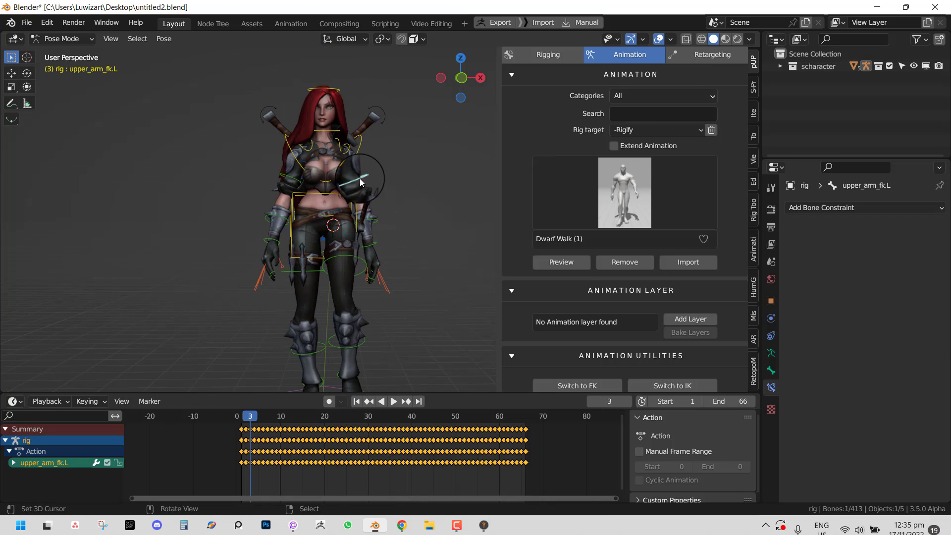
scroll(421, 215, "up", 3)
left_click(285, 446)
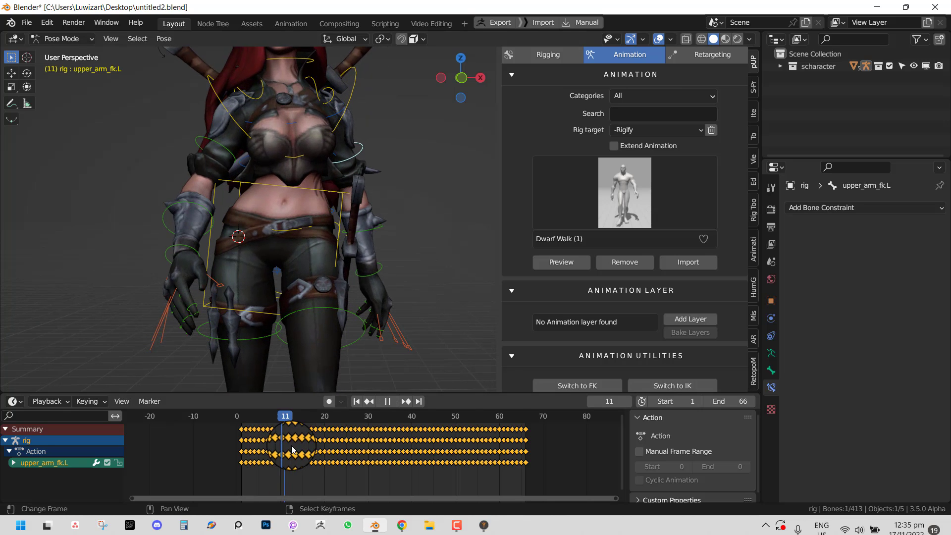
- Add a new animation layer, try keying the bones, remove Bone.002's keys, then undo
left_click(696, 329)
scroll(343, 229, "down", 4)
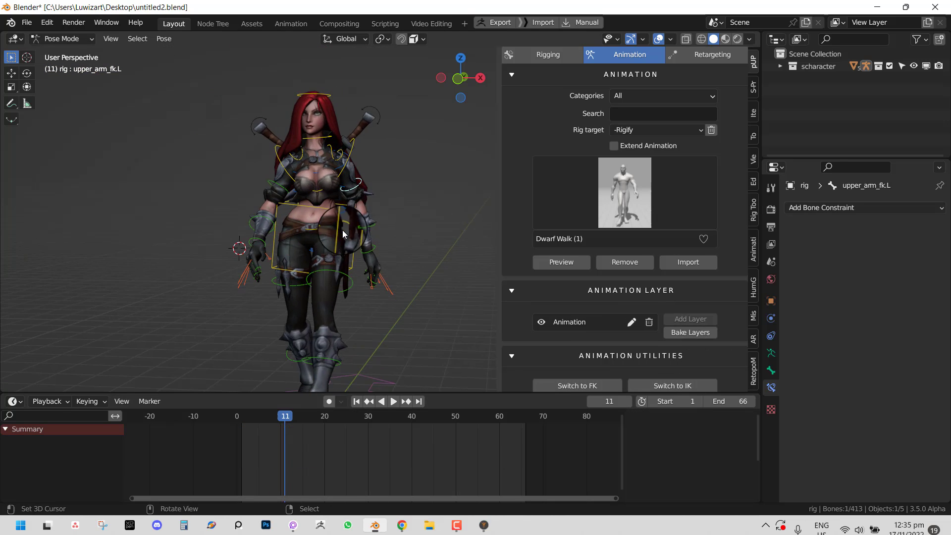
scroll(352, 282, "down", 10, "alt")
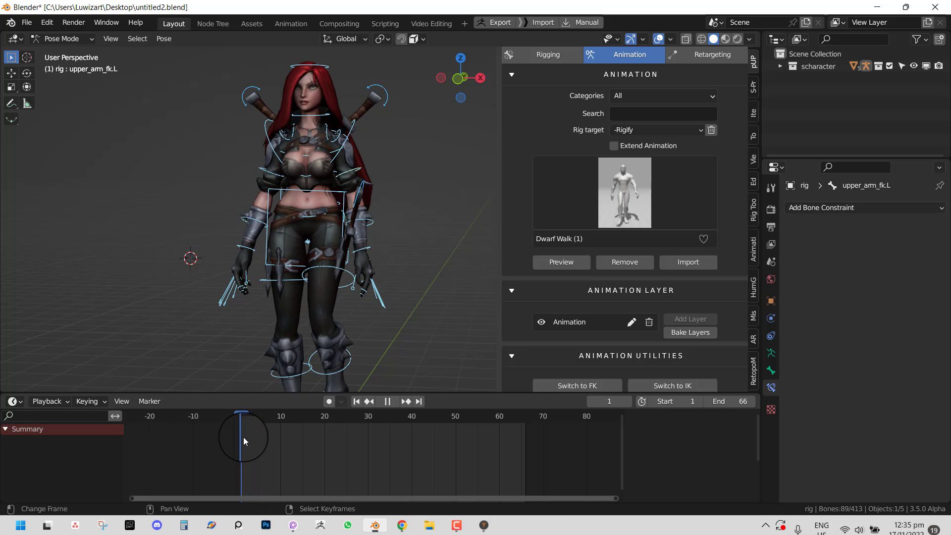
key("i")
key("space")
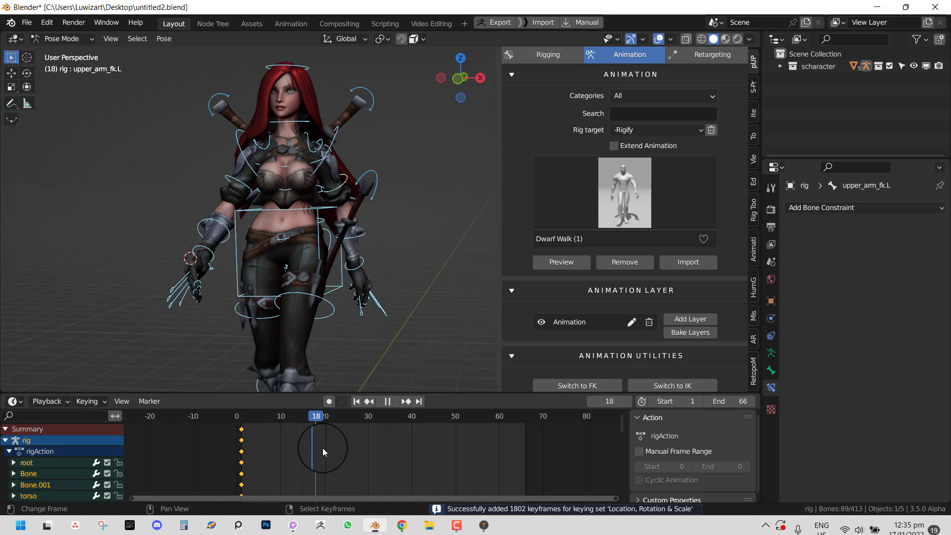
key("space")
left_click(366, 174)
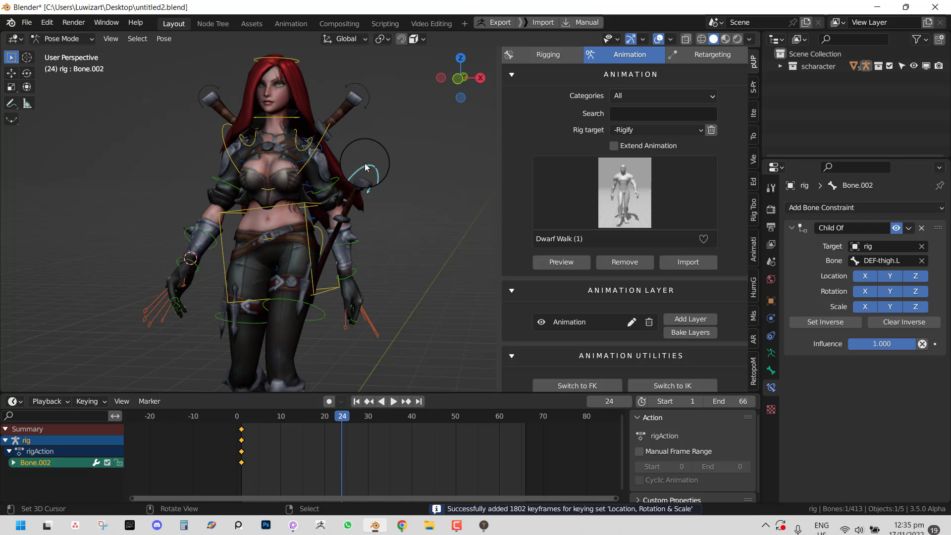
key("x")
left_click(264, 448)
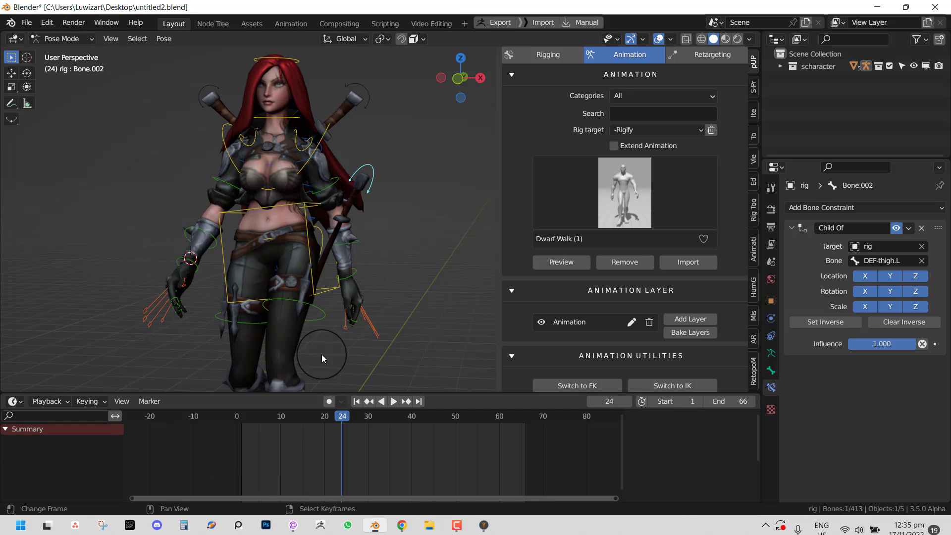
key("a")
key("ctrl+z")
key("ctrl+z")
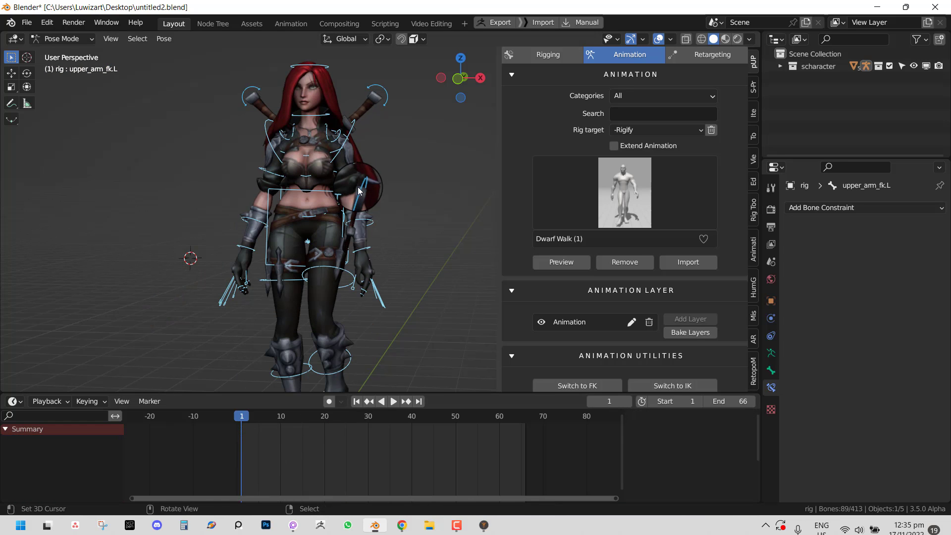
- Hide Bone.002 and keyframe all remaining visible bones at frame 1
right_click(360, 187)
key("h")
middle_click_drag(352, 234, 390, 235)
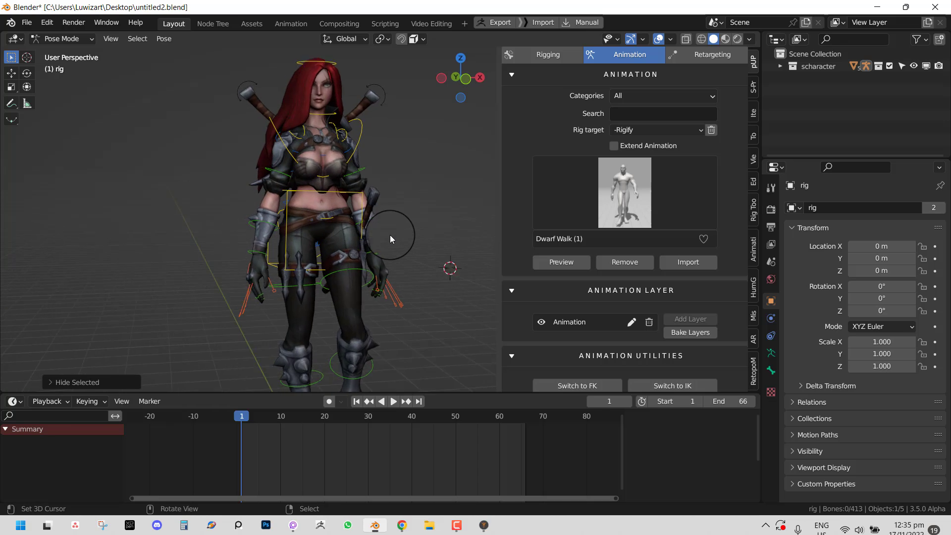
scroll(394, 230, "up", 2)
key("a")
key("i")
- Keyframe all visible bones again at frame 19
key("space")
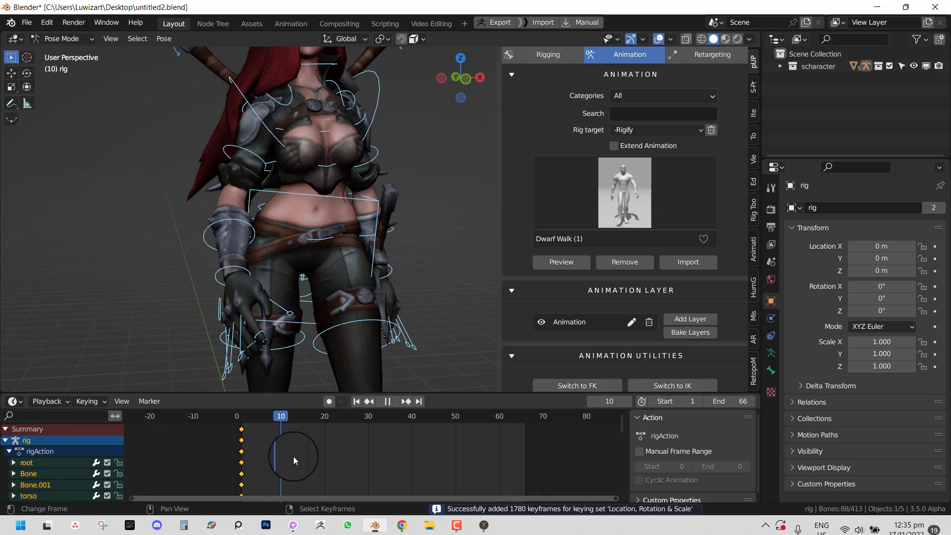
left_click_drag(389, 457, 322, 449)
key("space")
middle_click_drag(327, 257, 279, 238)
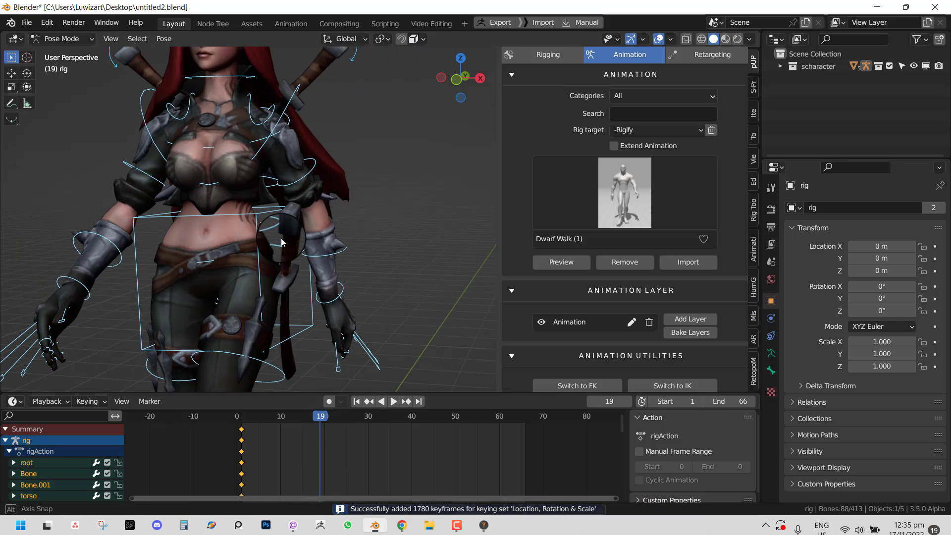
key("i")
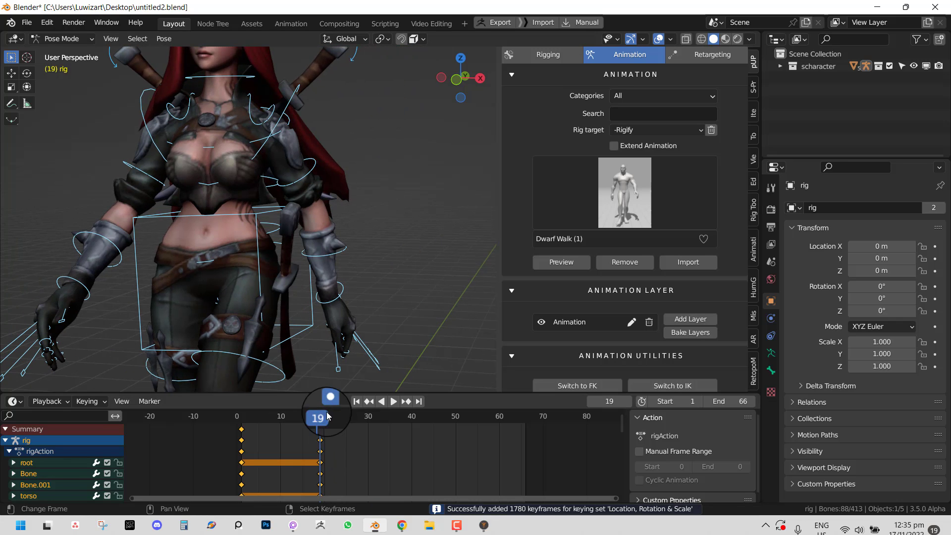
- Turn on auto keying and move the playhead to frame 31
left_click(328, 402)
key("space")
left_click_drag(350, 447, 374, 446)
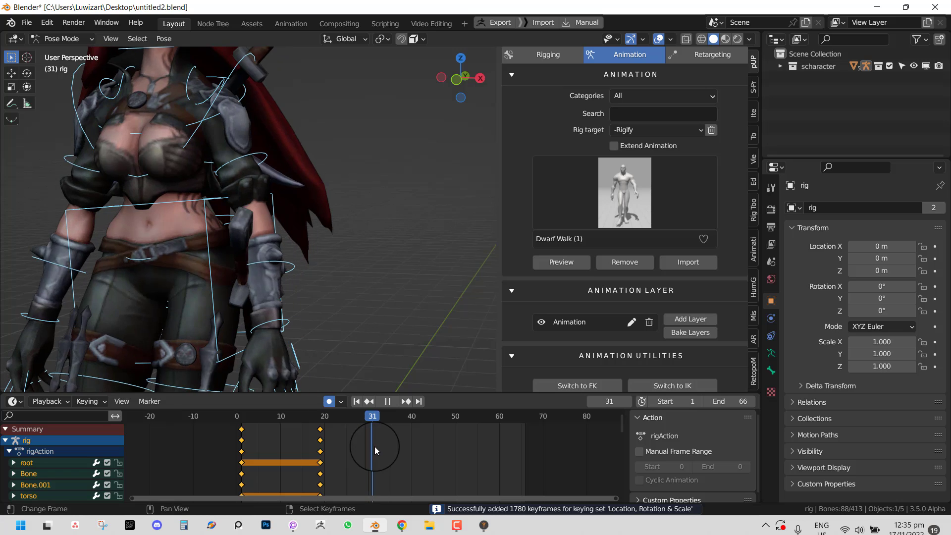
middle_click_drag(246, 263, 381, 202)
- At frame 31, rotate the left upper arm and forearm to swing the arm
right_click(396, 160)
key("r")
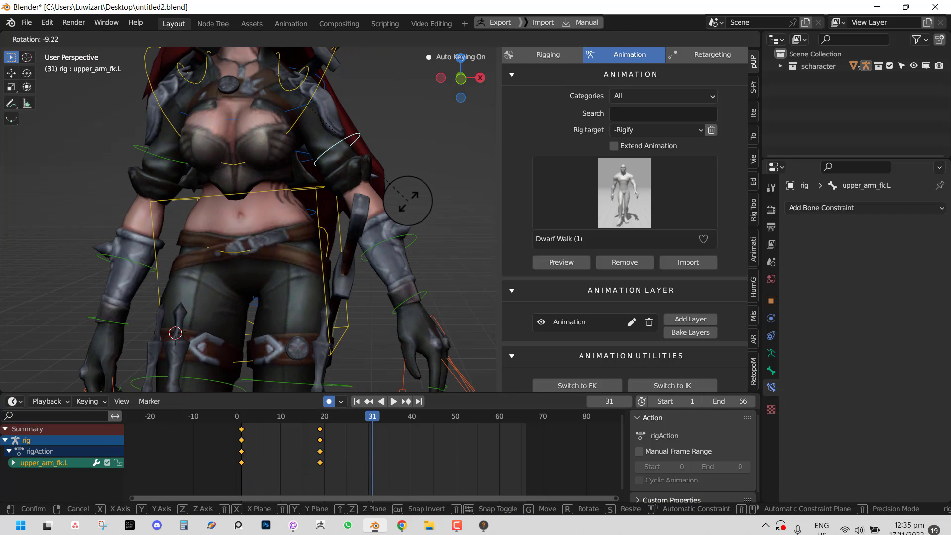
left_click(391, 208)
middle_click_drag(391, 245, 348, 237)
right_click(332, 224)
key("r")
key("r")
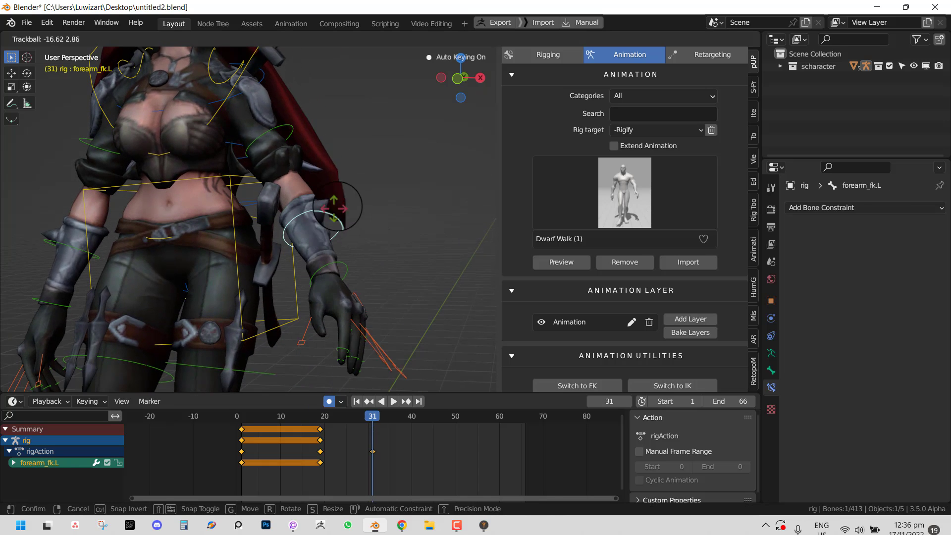
left_click(381, 441)
- At frame 36, pose the left forearm and upper arm again
key("space")
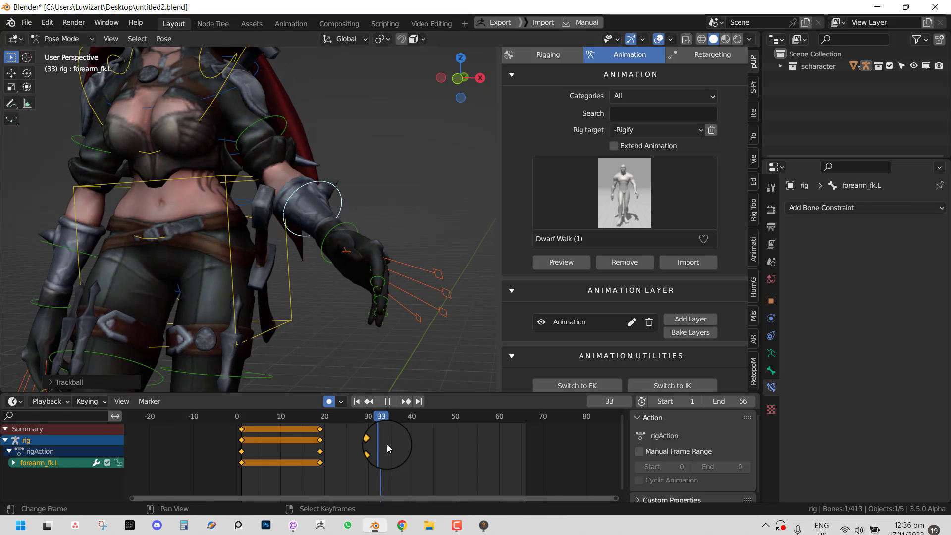
left_click_drag(395, 446, 394, 445)
middle_click_drag(335, 266, 349, 271)
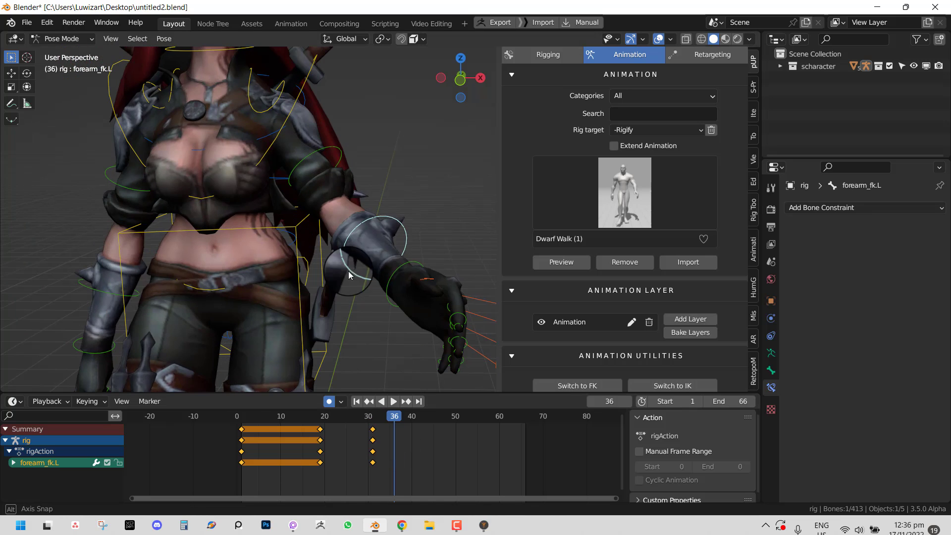
key("r")
key("r")
left_click(317, 159)
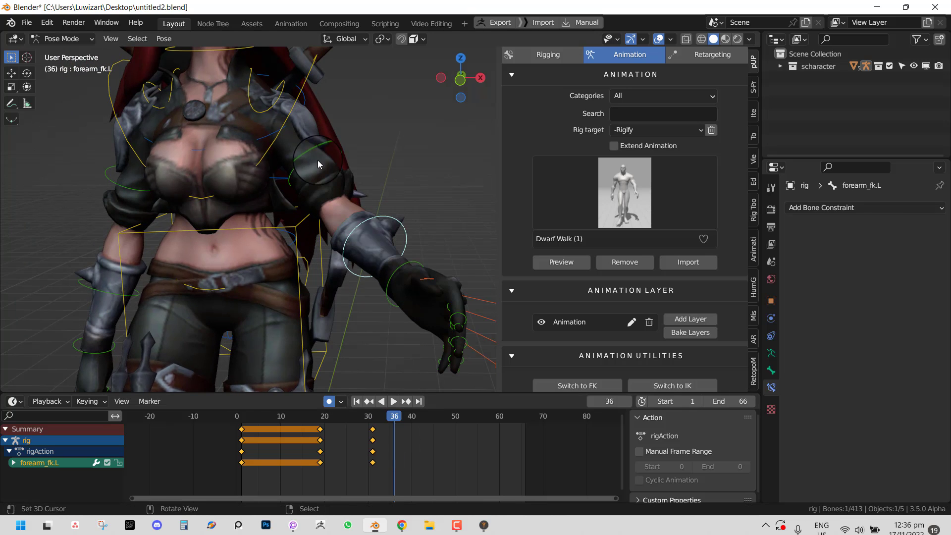
right_click(318, 165)
key("r")
key("r")
left_click(341, 186)
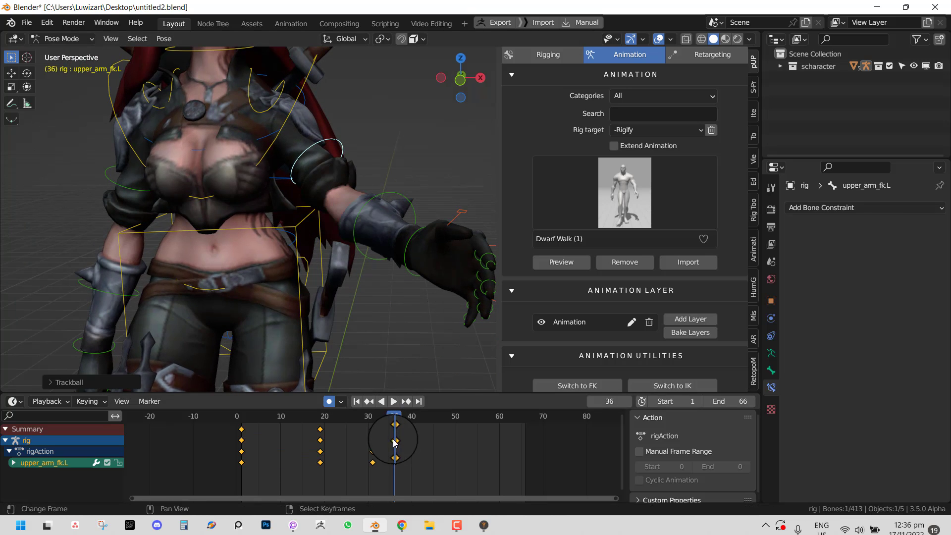
- Duplicate the left arm's frame-20 keyframes to around frame 44 and preview playback
left_click_drag(394, 435, 433, 445)
scroll(382, 359, "down", 3)
left_click(365, 265, "shift")
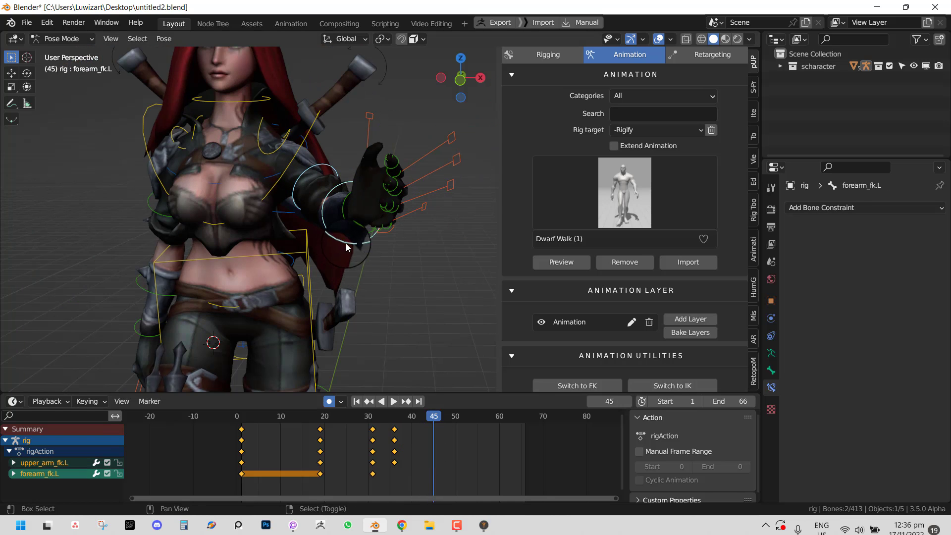
left_click(320, 429)
key("shift+d")
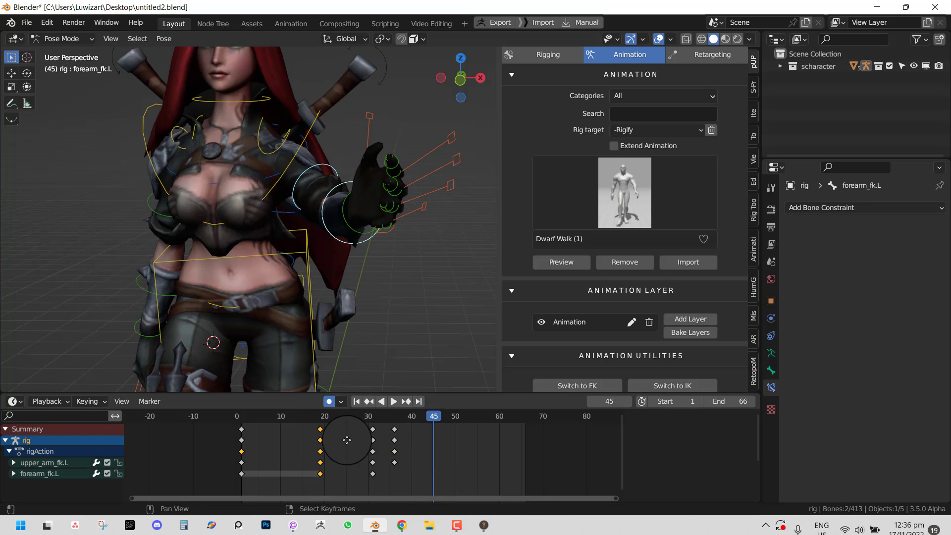
left_click(426, 442)
key("space")
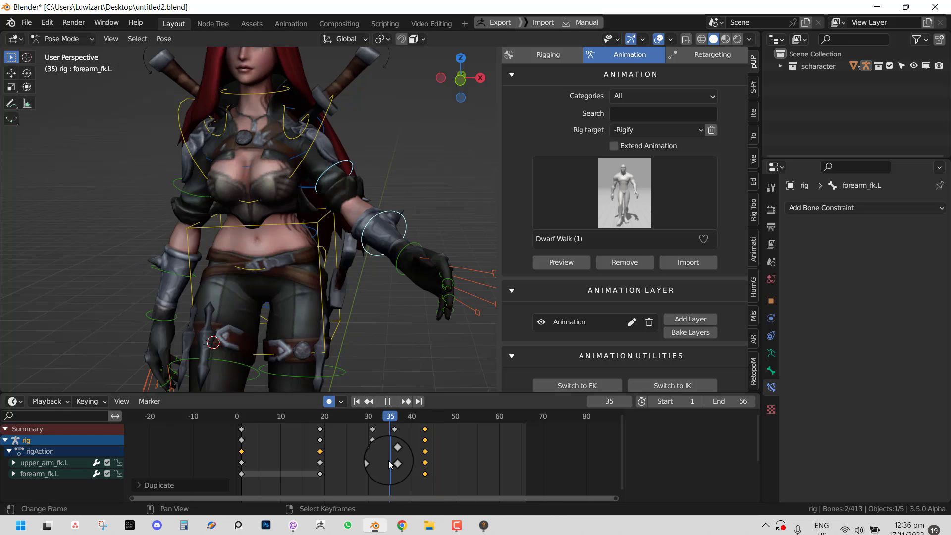
scroll(398, 245, "down", 5)
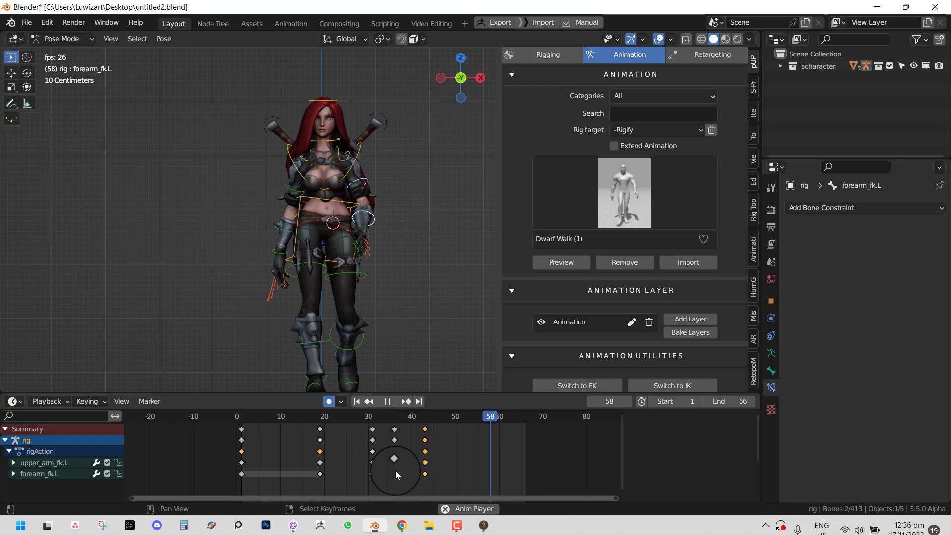
key("space")
- Rotate the left upper arm to key a swing at frame 61
left_click_drag(420, 467, 501, 468)
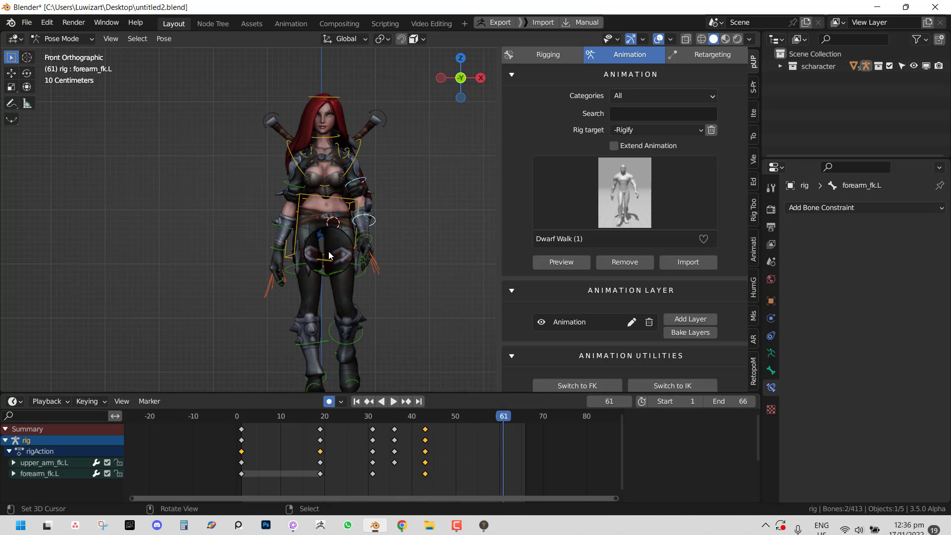
middle_click_drag(328, 251, 323, 258)
left_click(267, 165)
key("r")
key("r")
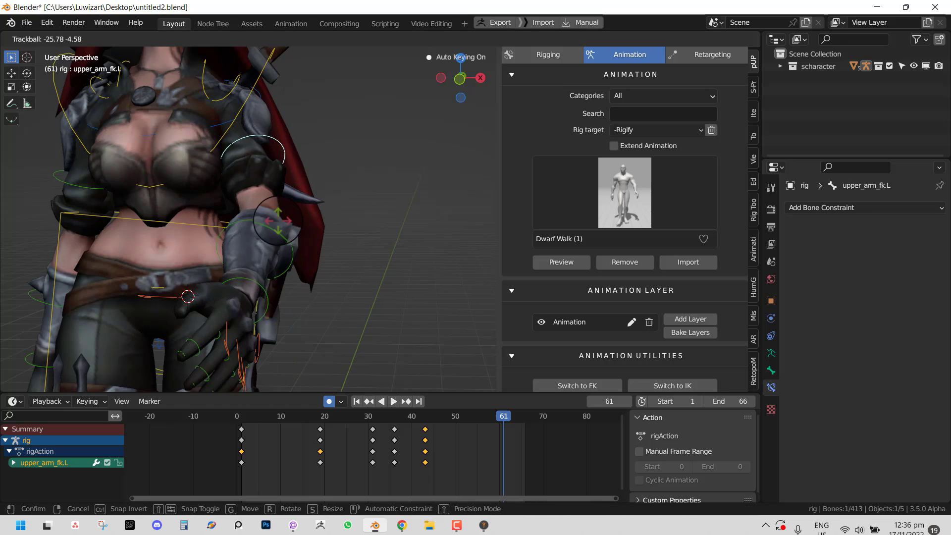
left_click(373, 320)
- Key another upper arm rotation at frame 66, then play it from the front view
left_click(526, 449)
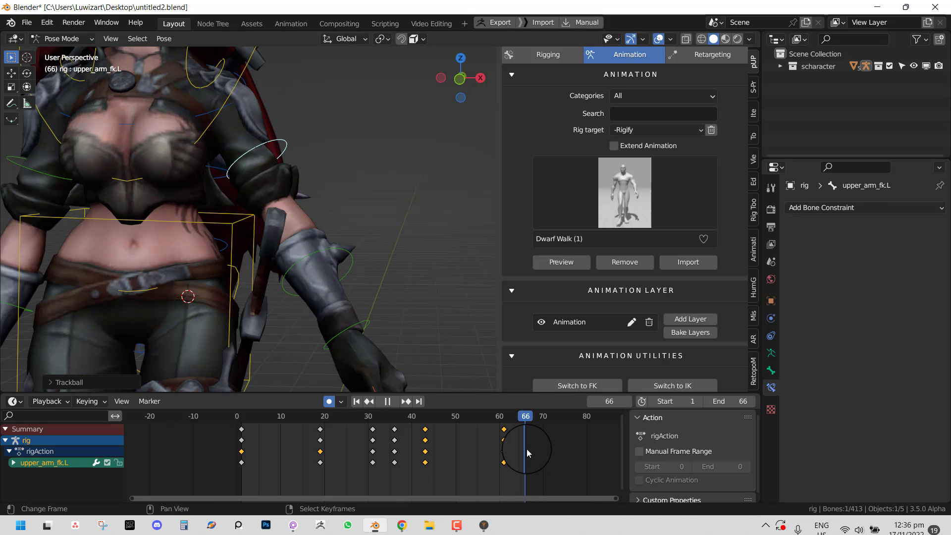
key("r")
left_click(366, 314)
key("KP_1")
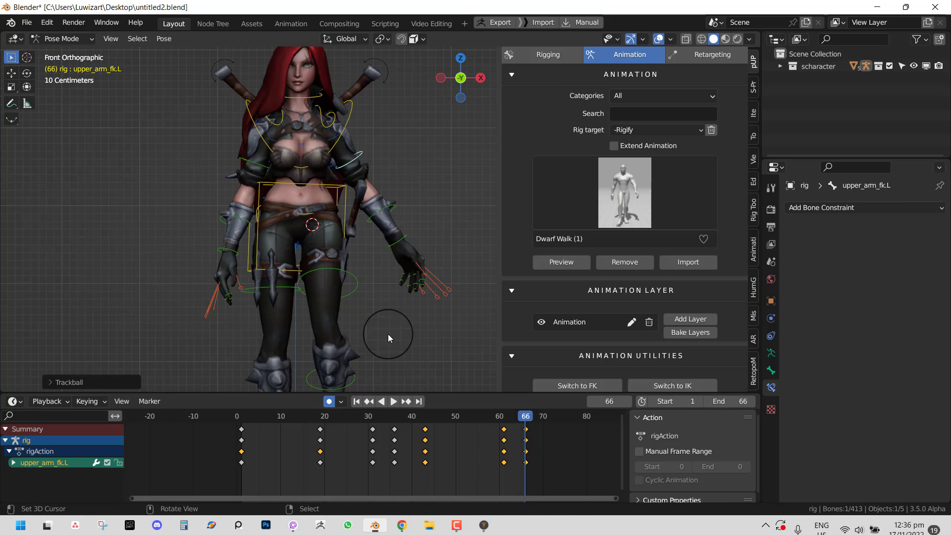
key("space")
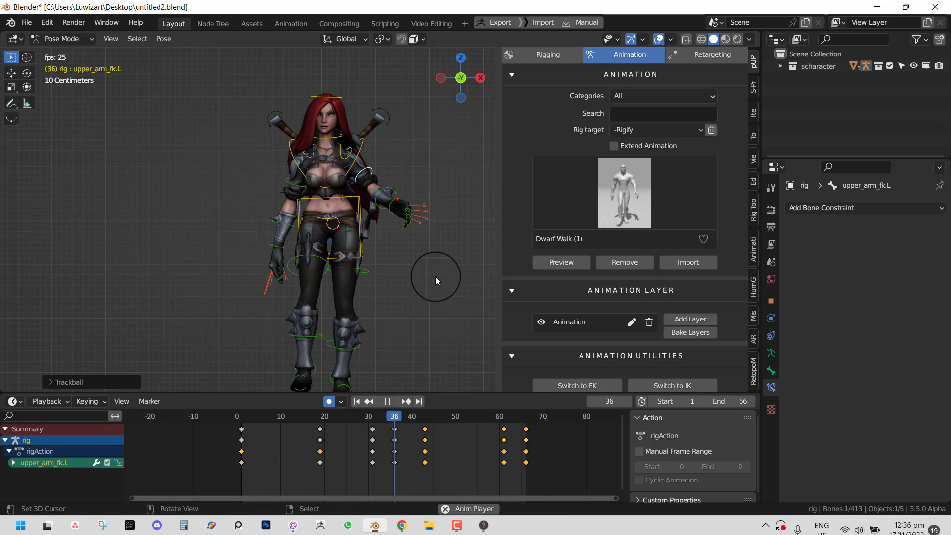
- Rewind the walk to about frame 12 with overlays hidden, then show the overlays again
key("shift+alt+z")
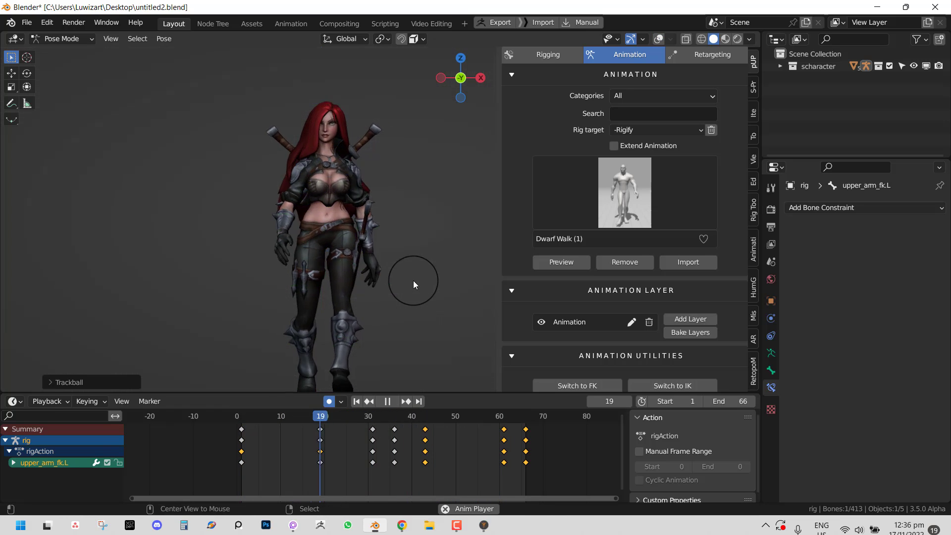
middle_click_drag(379, 279, 400, 283)
scroll(404, 281, "down", 4)
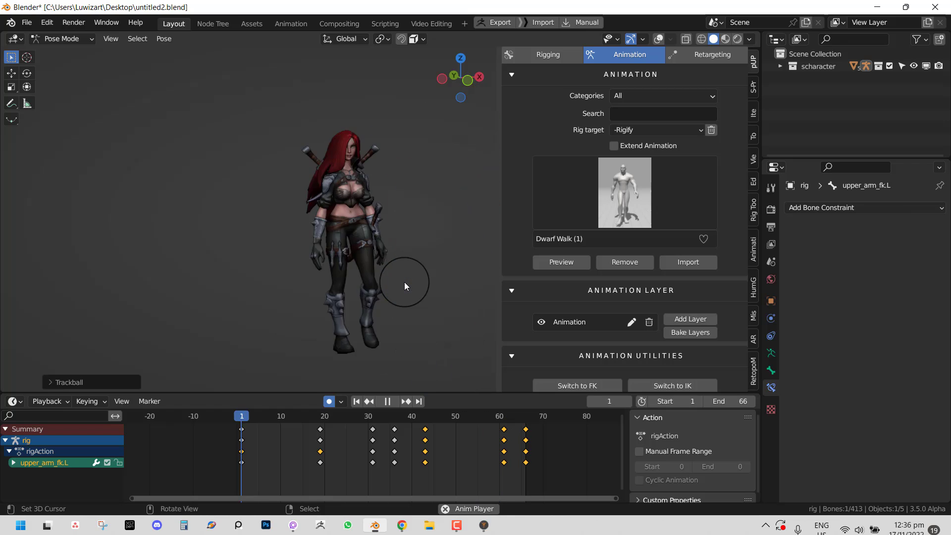
scroll(376, 241, "up", 4)
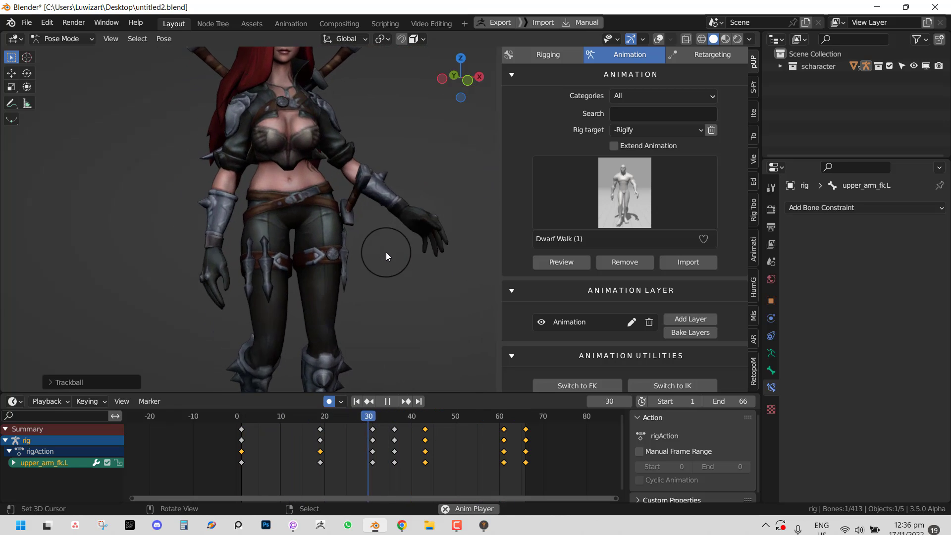
left_click_drag(253, 444, 285, 446)
key("alt+shift+z")
- Select the right thigh and shin and delete their new keyframes at frame 11
left_click_drag(241, 266, 257, 328)
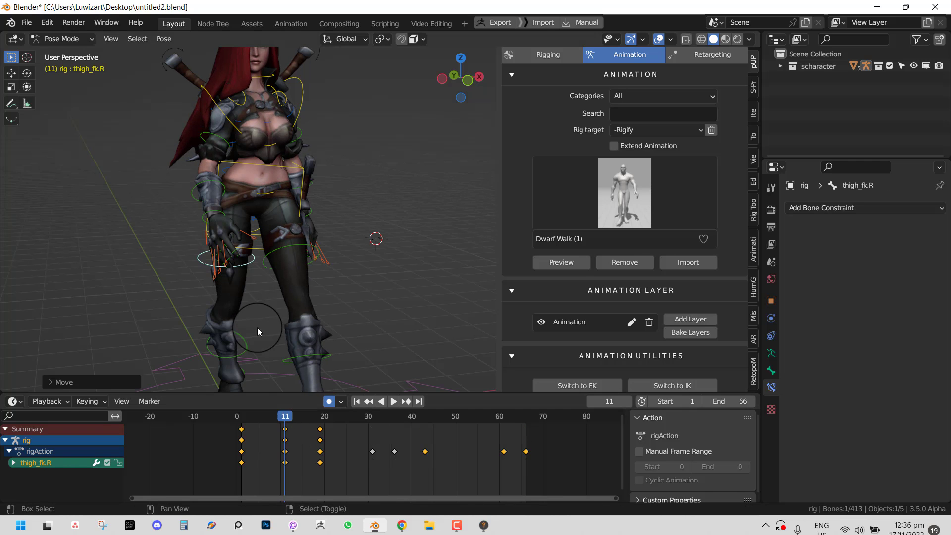
left_click(246, 353, "shift")
key("x")
left_click(305, 439)
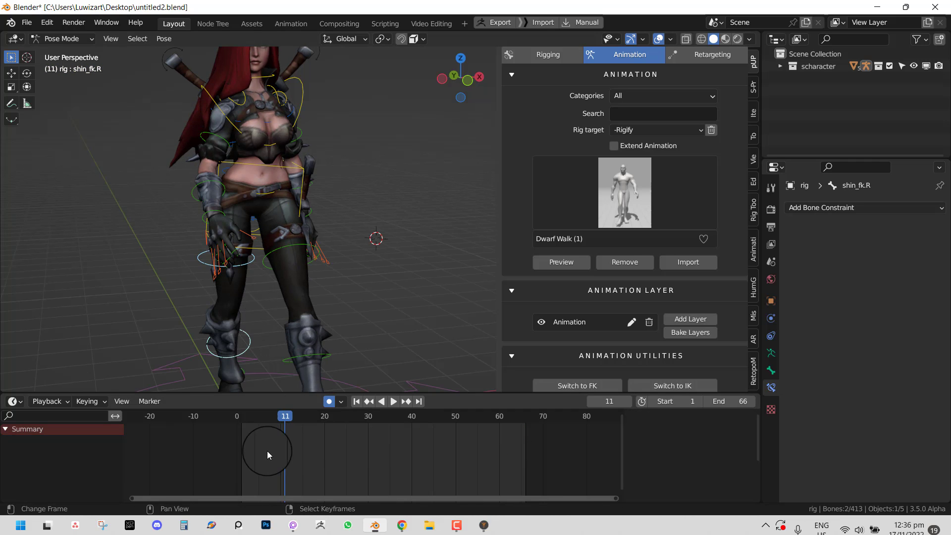
- Play the walk with overlays briefly hidden, then restore overlays and stop playback
key("space")
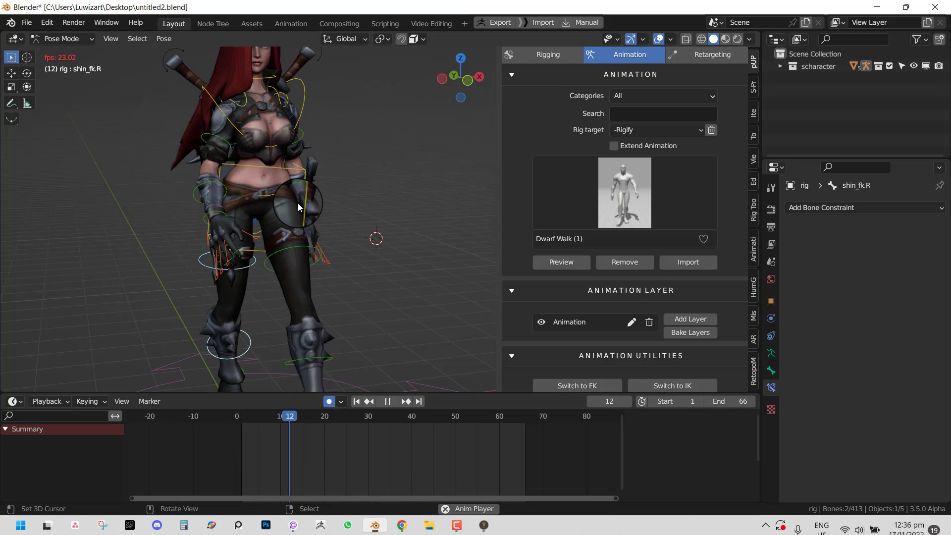
key("shift+alt+z")
middle_click_drag(324, 179, 296, 213, "ctrl")
scroll(317, 209, "up", 1)
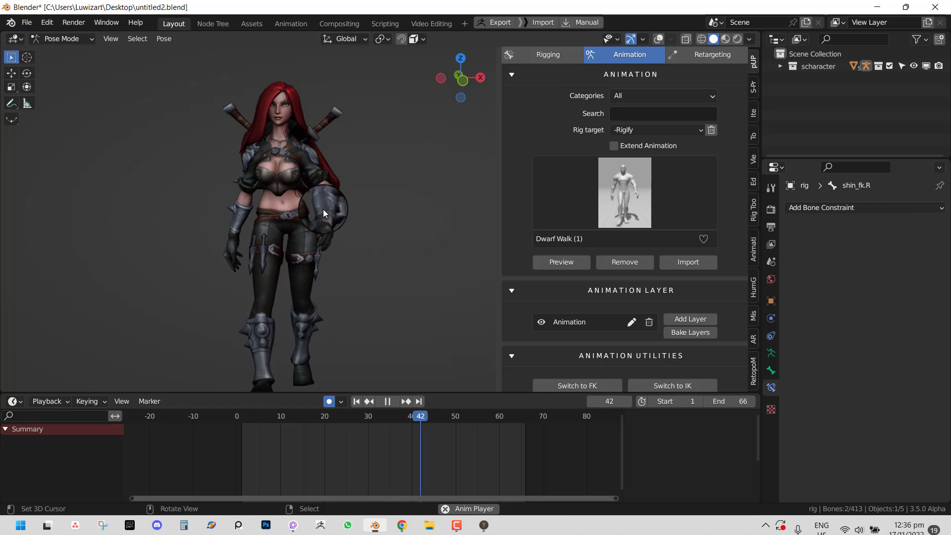
key("shift+alt+z")
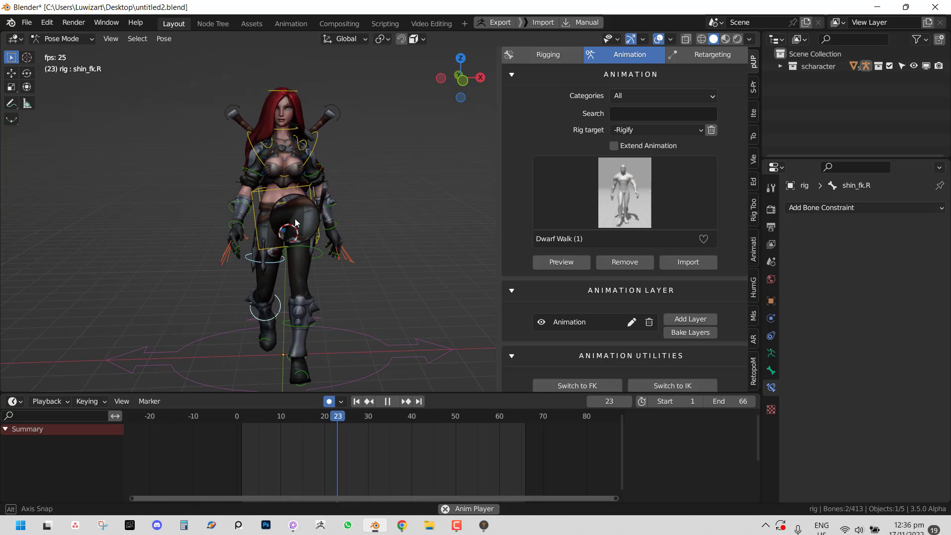
key("space")
- Add a new animation layer and key head tilts at frames 16 and 2
left_click(695, 320)
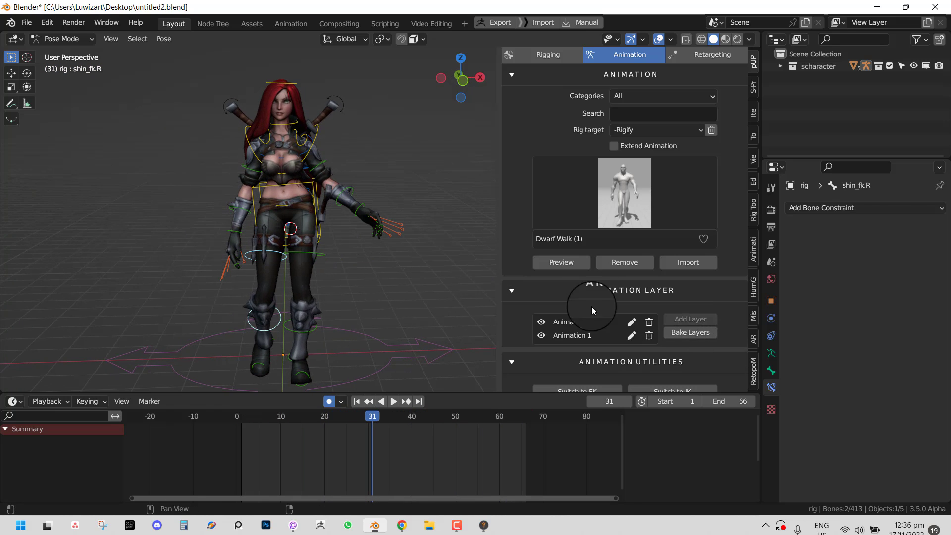
scroll(357, 153, "up", 3)
left_click(305, 84)
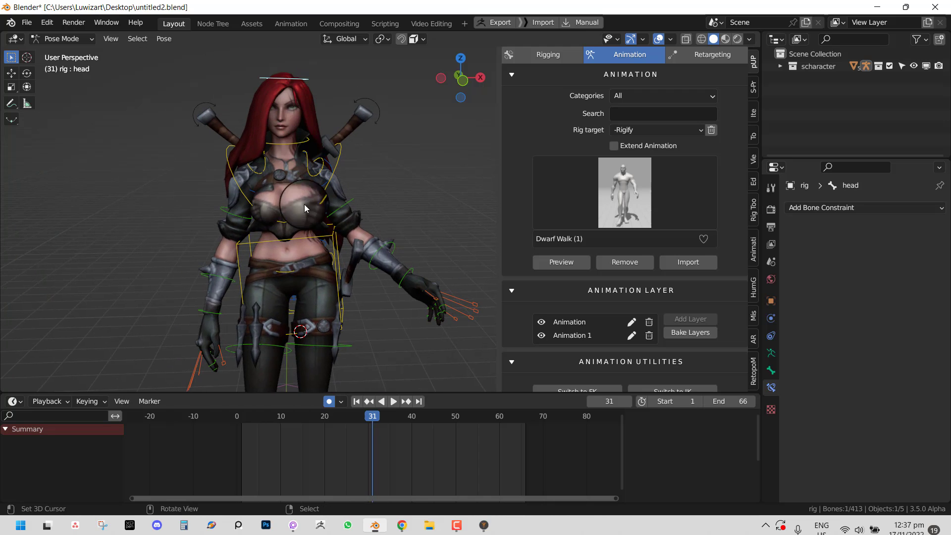
left_click_drag(269, 451, 308, 468)
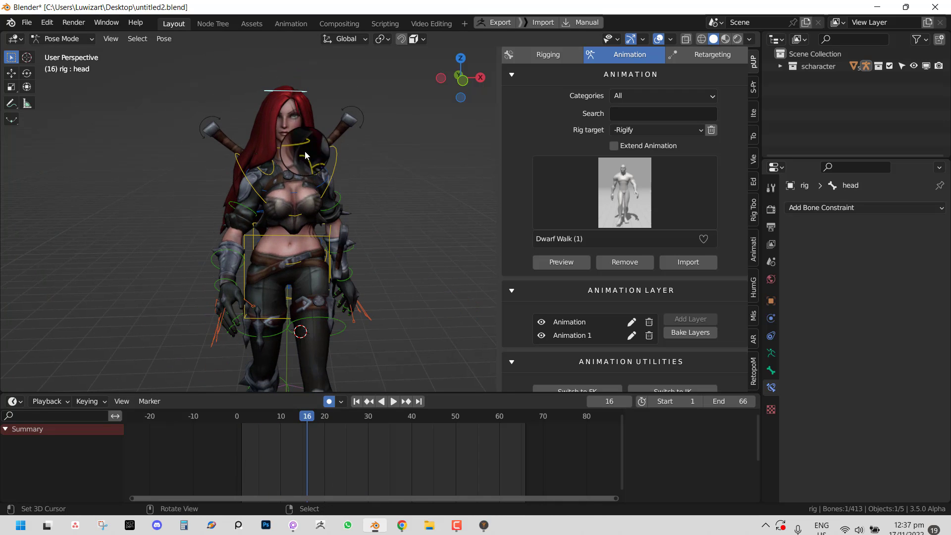
key("r")
key("r")
key("Return")
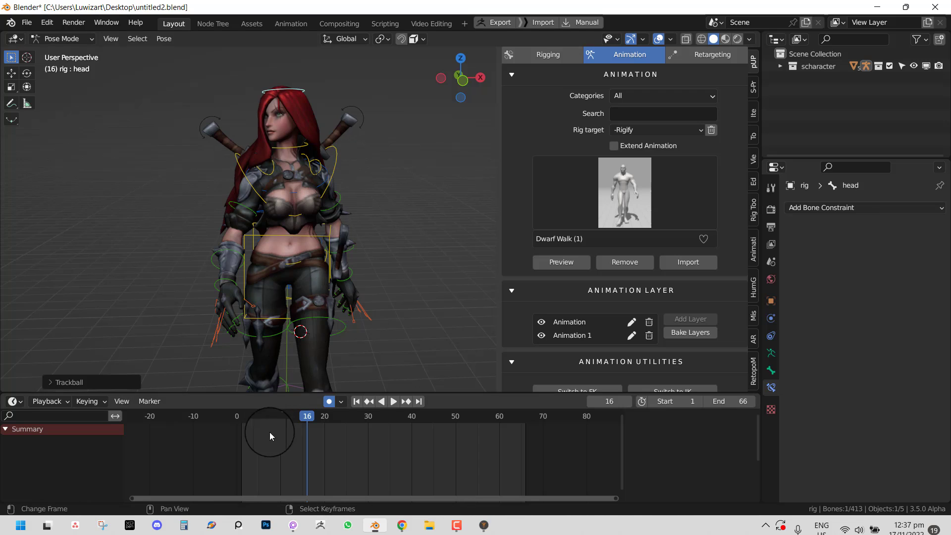
key("i")
left_click_drag(307, 417, 245, 428)
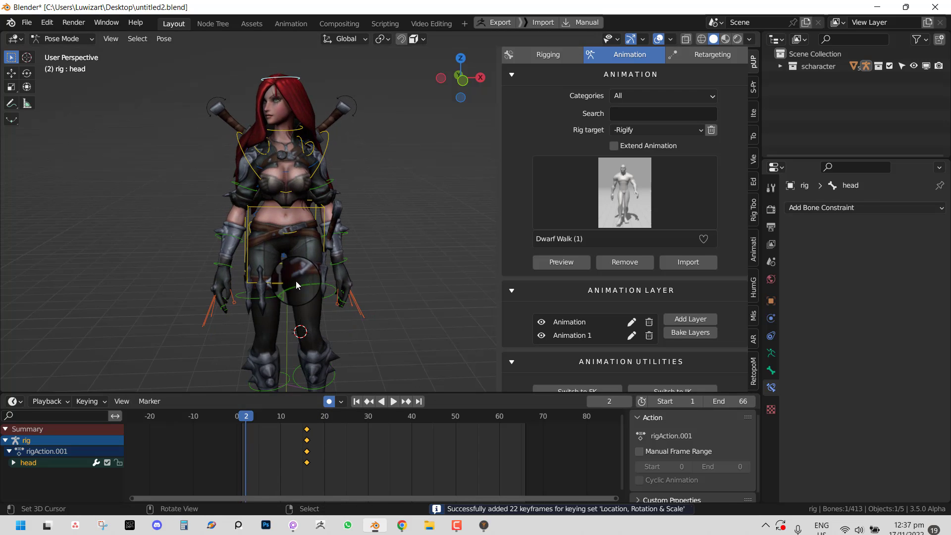
key("r")
key("r")
key("Return")
- Key further head rotations at frames 32 and 51
left_click_drag(281, 463, 436, 468)
key("r")
key("r")
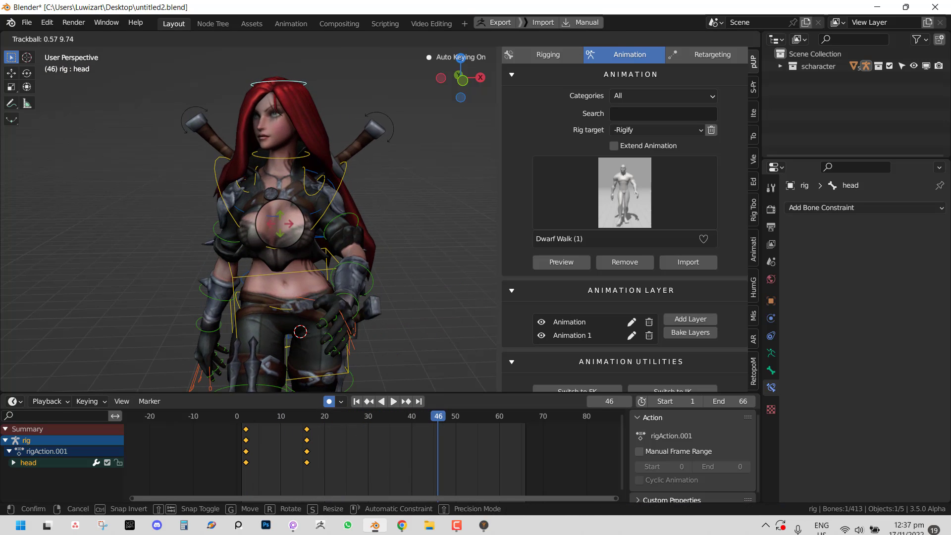
right_click(280, 225)
left_click(377, 447)
key("r")
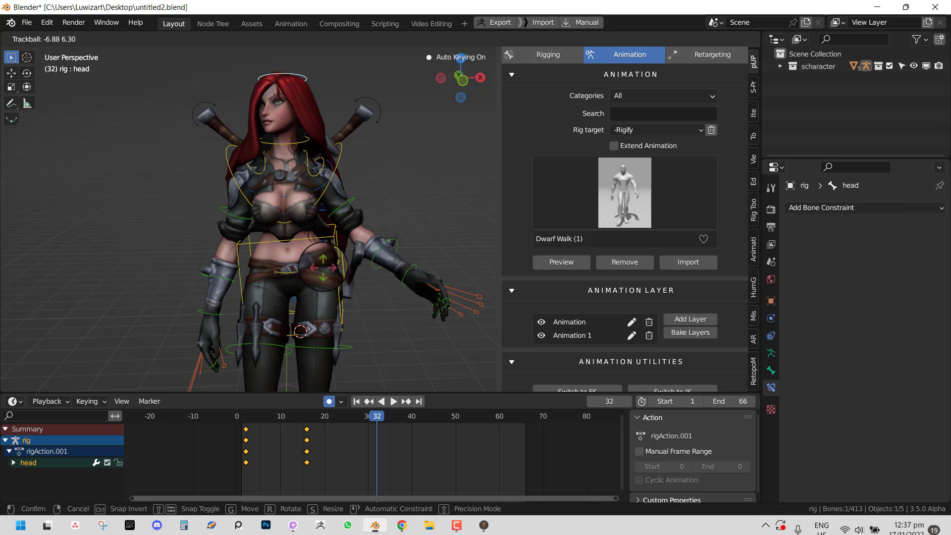
key("Return")
left_click_drag(414, 465, 460, 446)
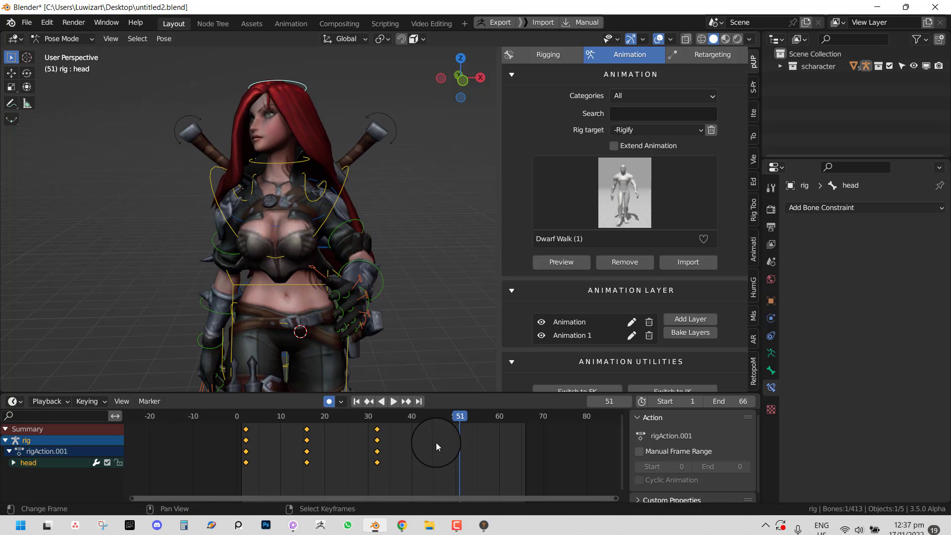
key("r")
key("r")
key("Return")
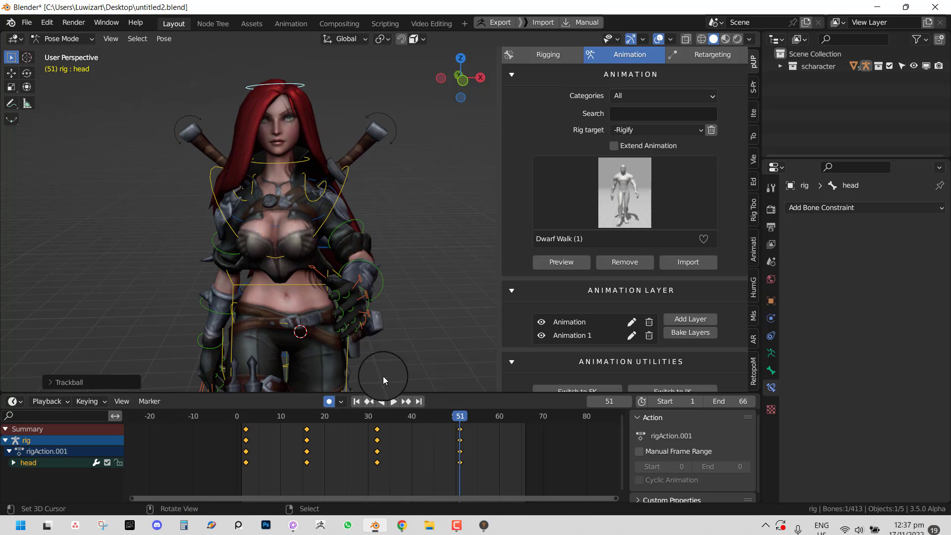
- Select only the head bone and key its current pose
left_click(281, 170)
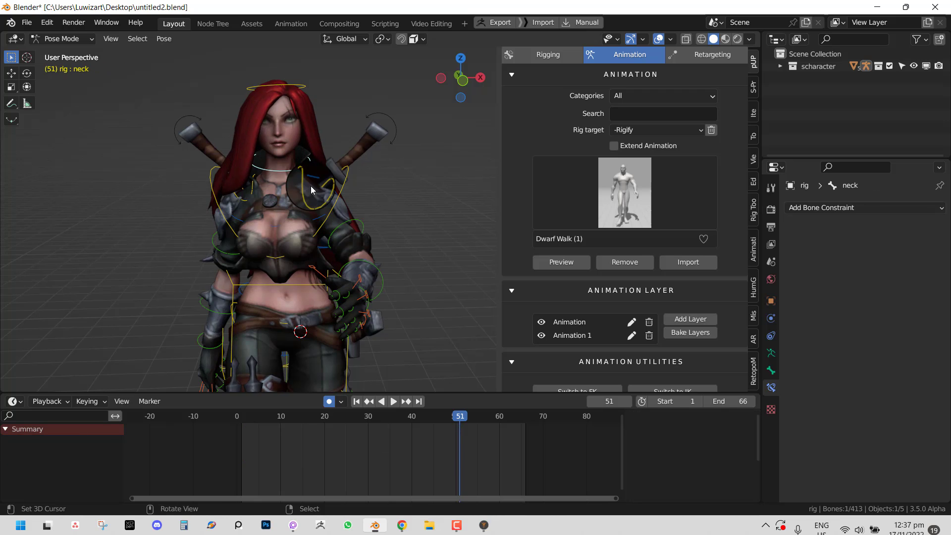
key("a")
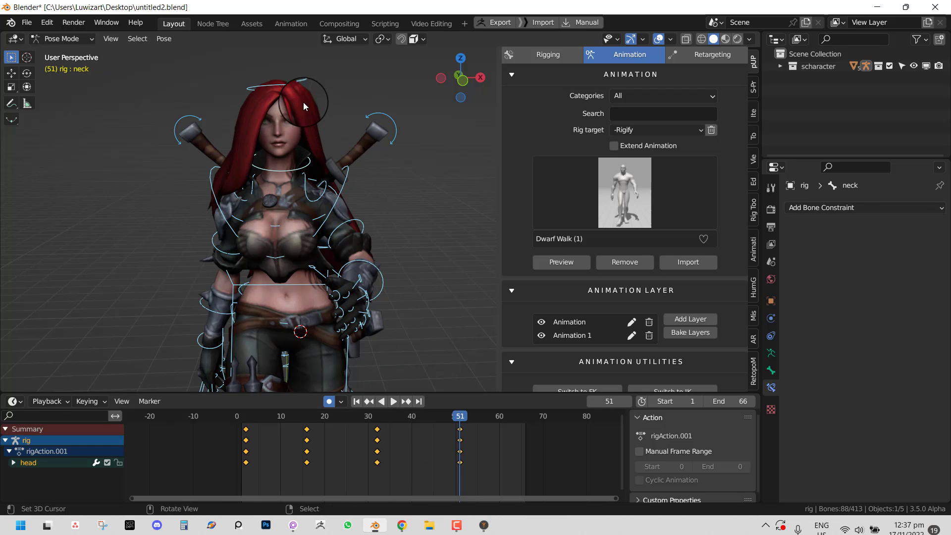
left_click(295, 88)
key("i")
- Key the neck rotated at frame 26 and reset at frame 51, then play from the start
left_click_drag(438, 439, 386, 442)
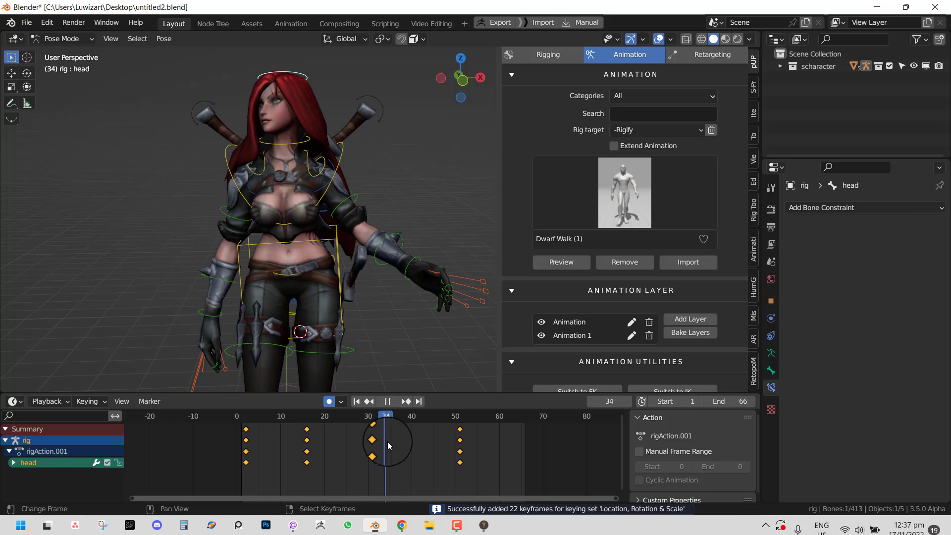
left_click(283, 153)
left_click(349, 448)
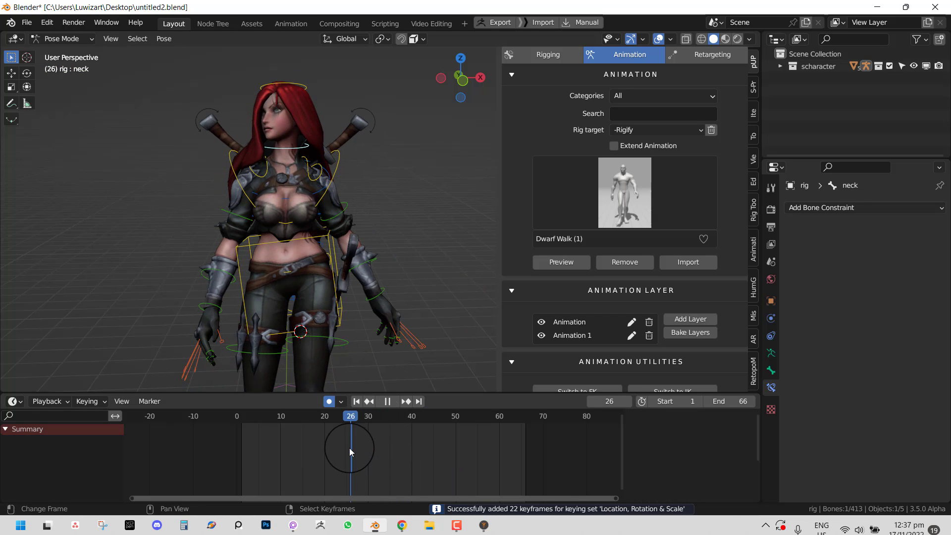
key("r")
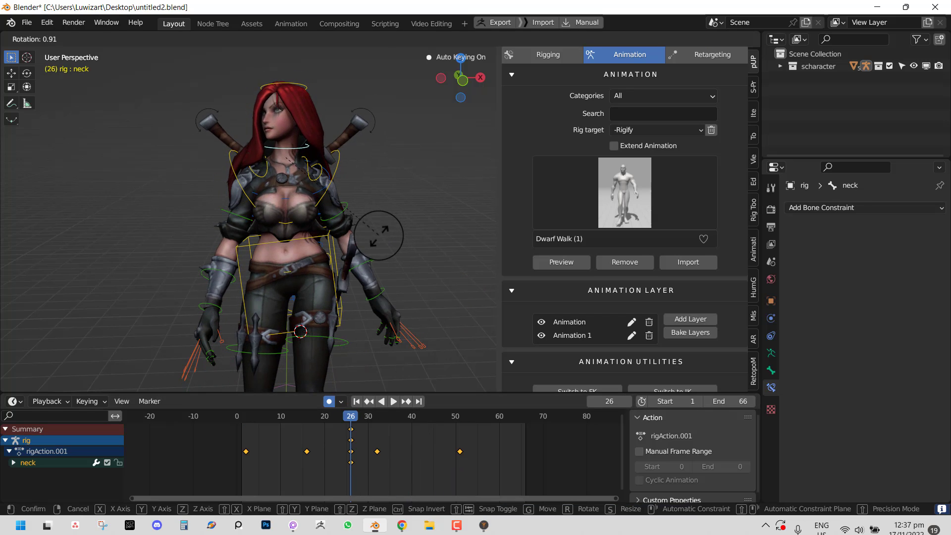
key("r")
left_click(365, 237)
left_click_drag(402, 453, 461, 453)
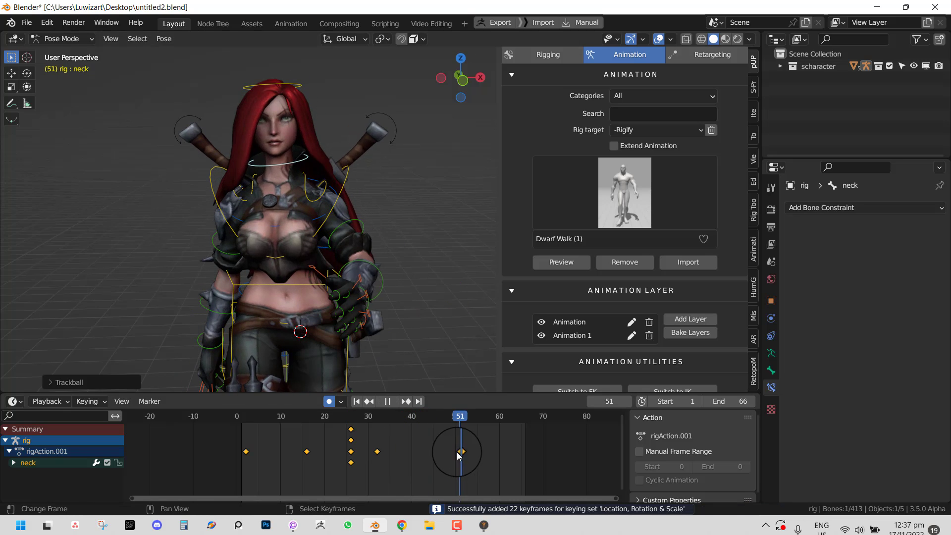
key("alt+r")
key("i")
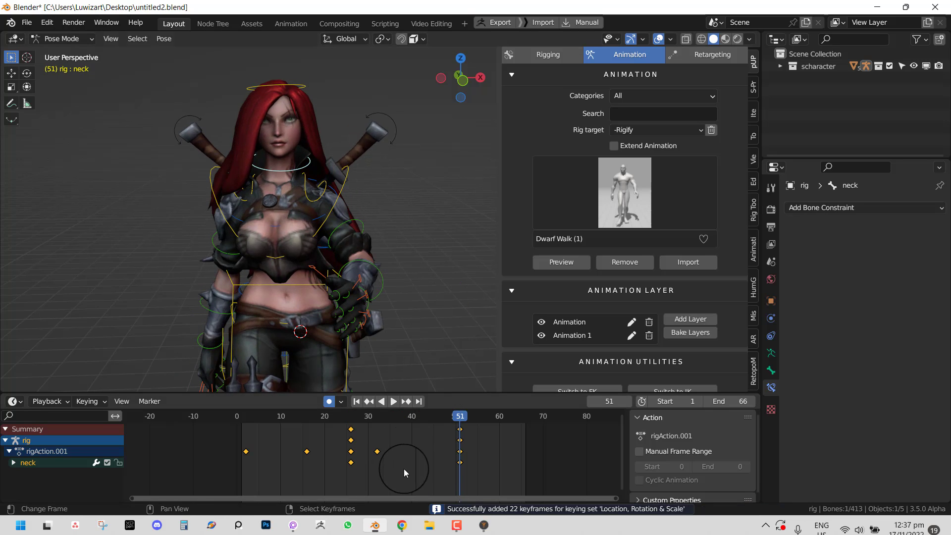
key("shift+Left")
key("space")
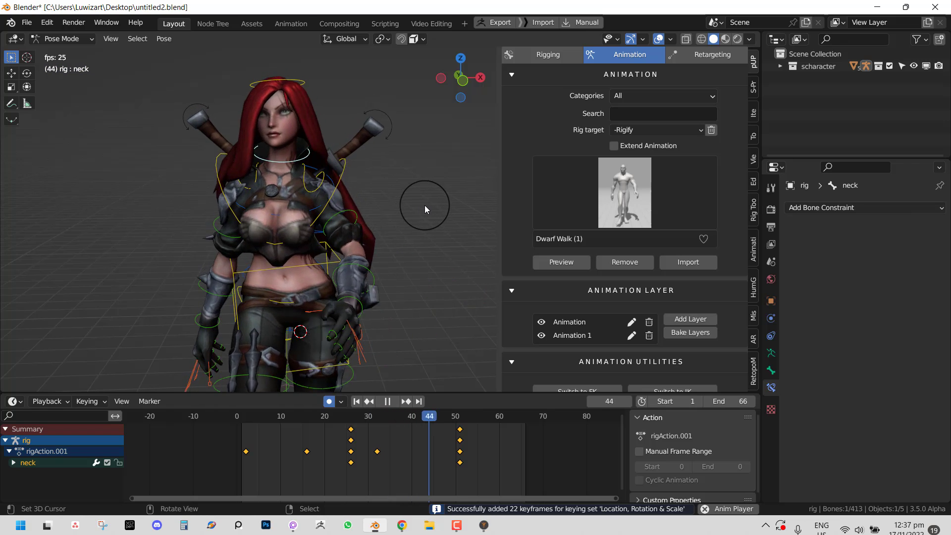
scroll(431, 208, "down", 3)
key("shift+alt+z")
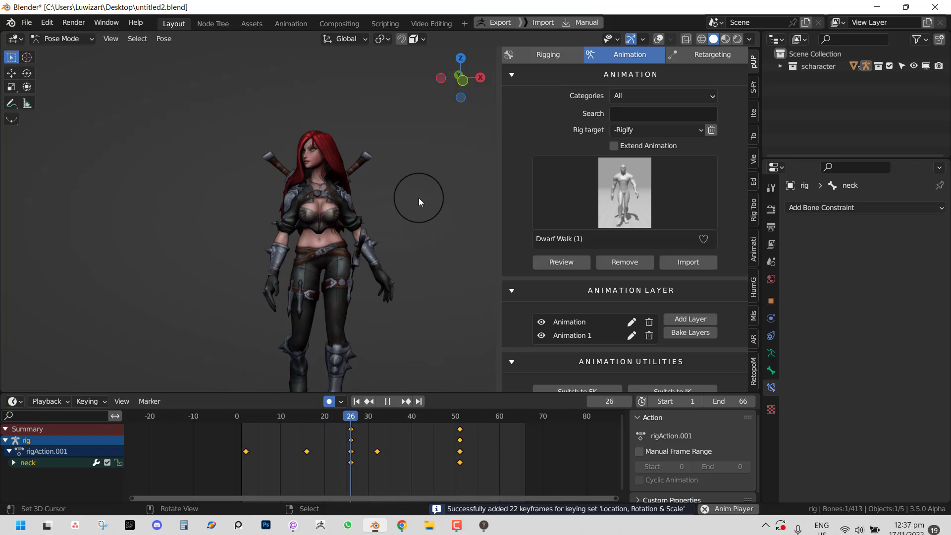
scroll(420, 196, "up", 5)
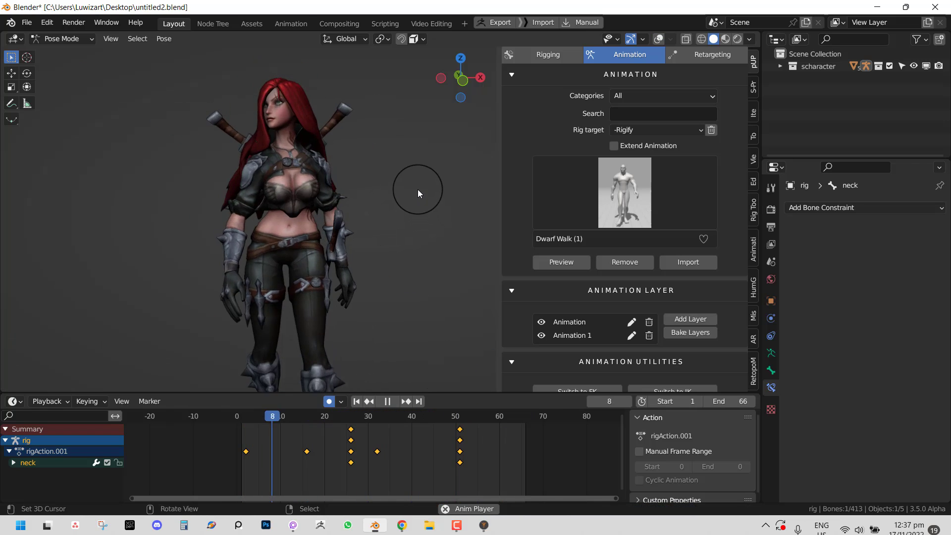
key("shift+alt+z")
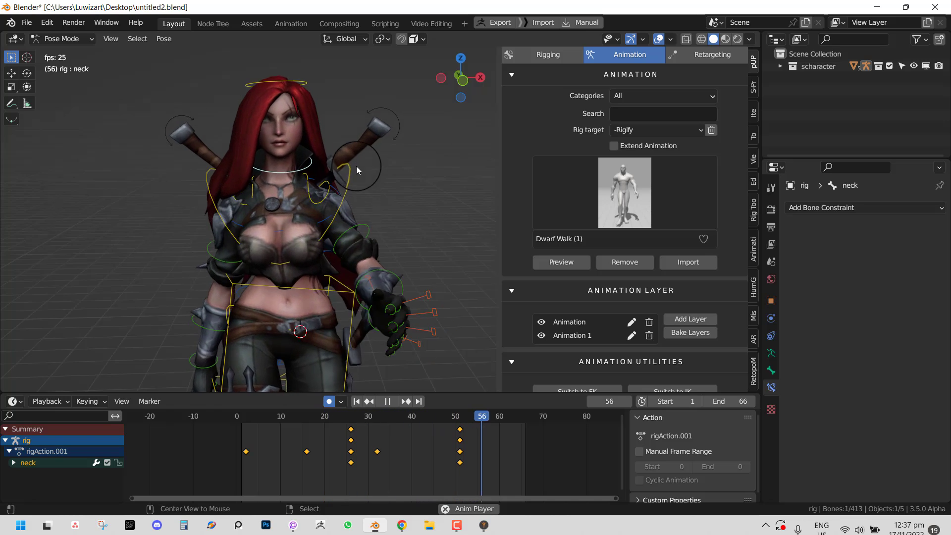
scroll(382, 186, "down", 3)
key("space")
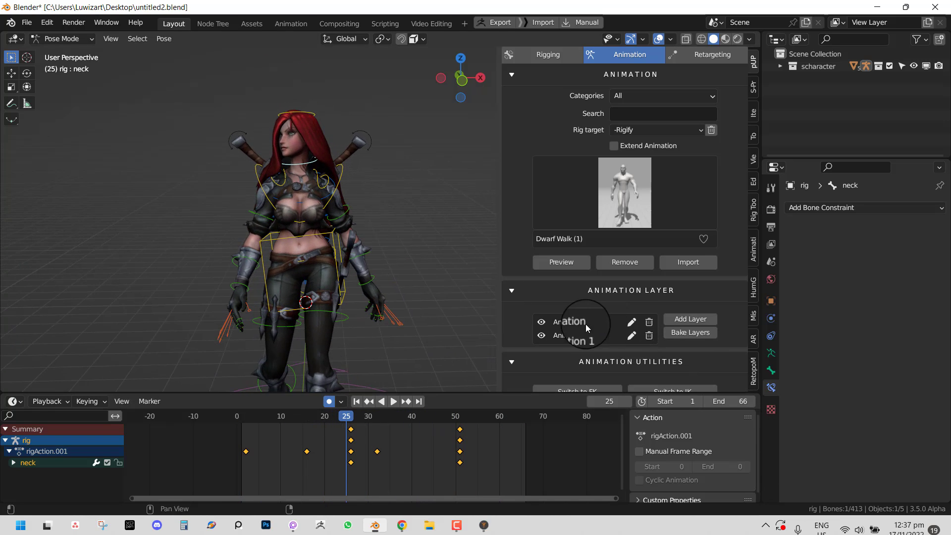
left_click(542, 322)
left_click(541, 322)
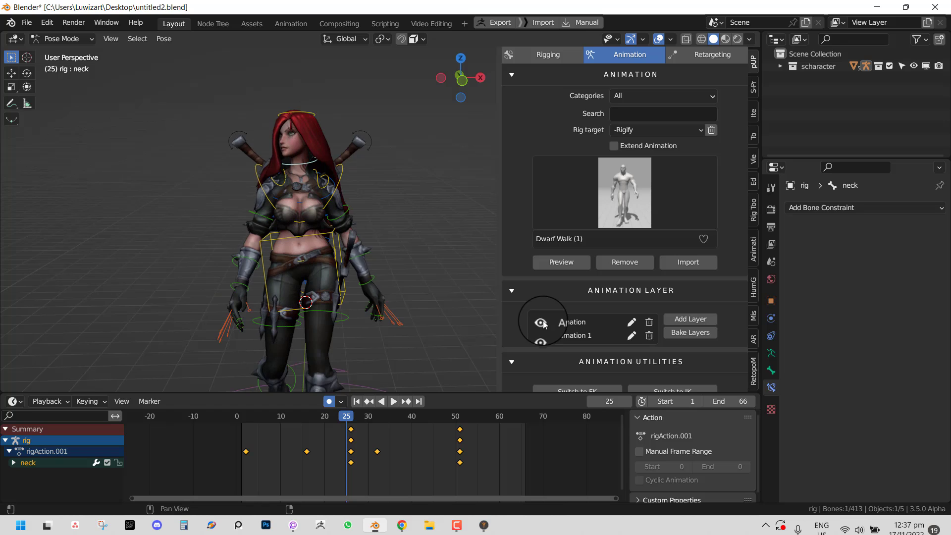
key("space")
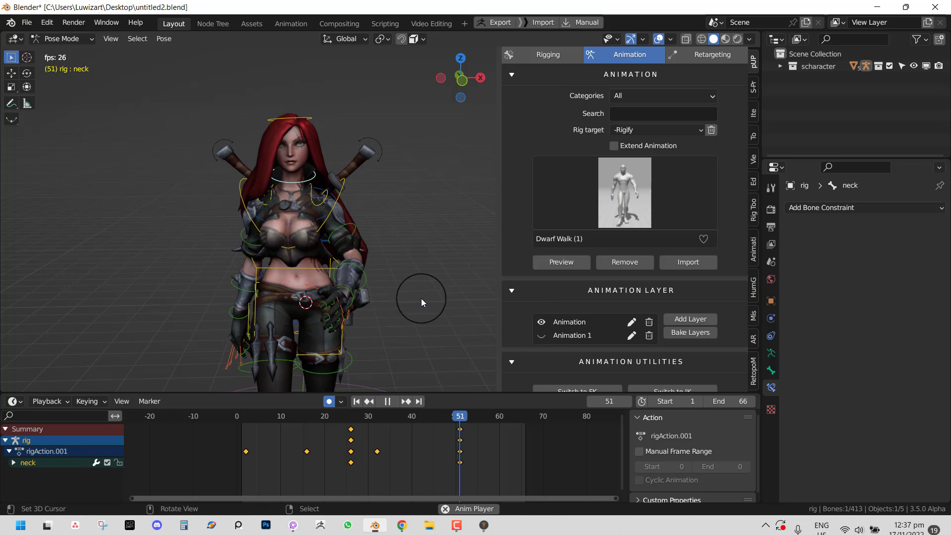
left_click(543, 337)
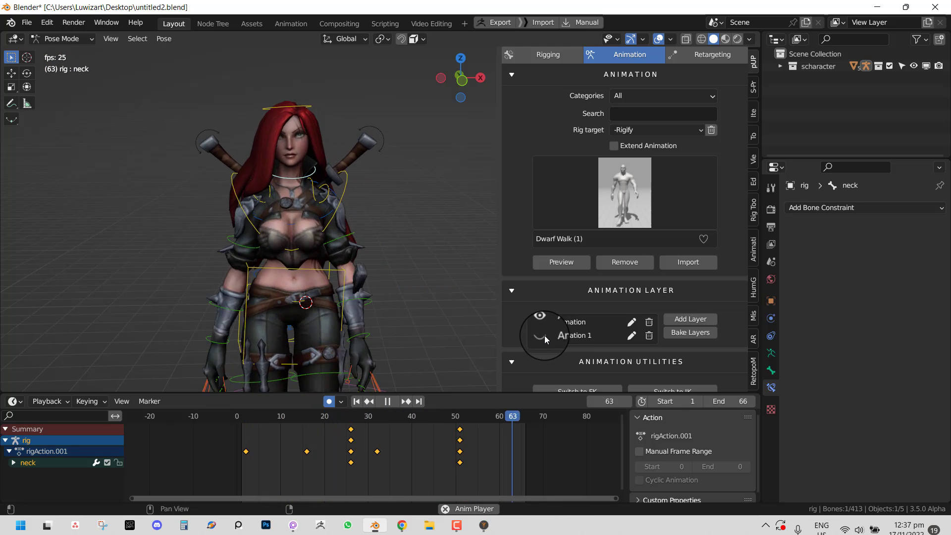
left_click(541, 323)
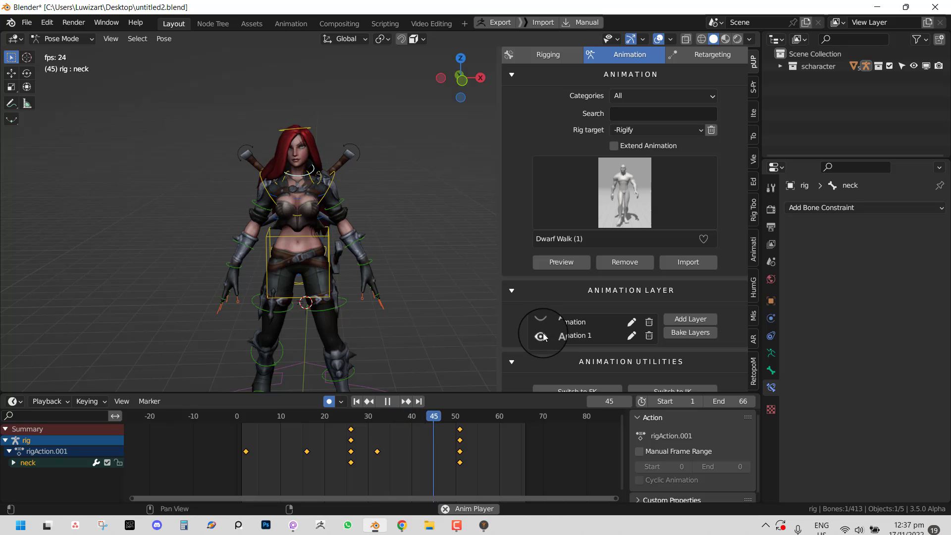
left_click(541, 323)
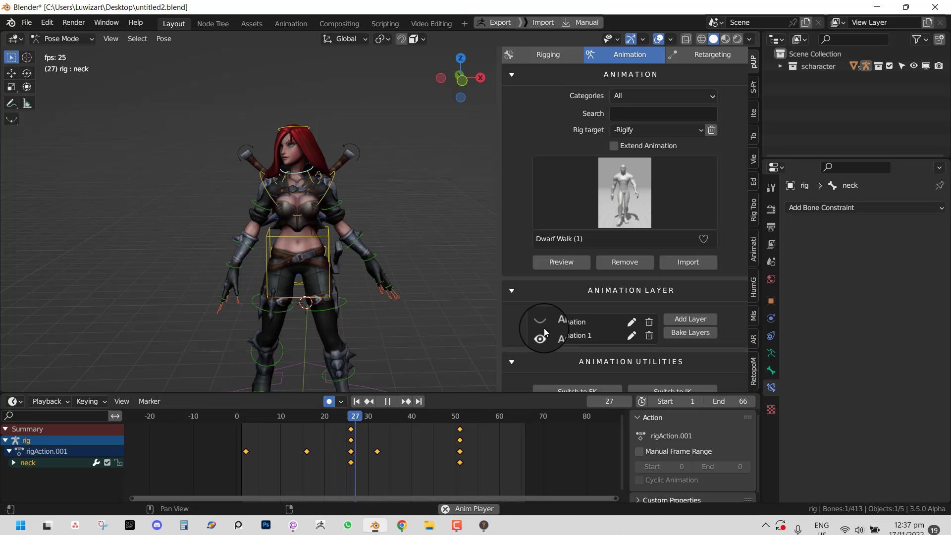
middle_click_drag(362, 281, 393, 268)
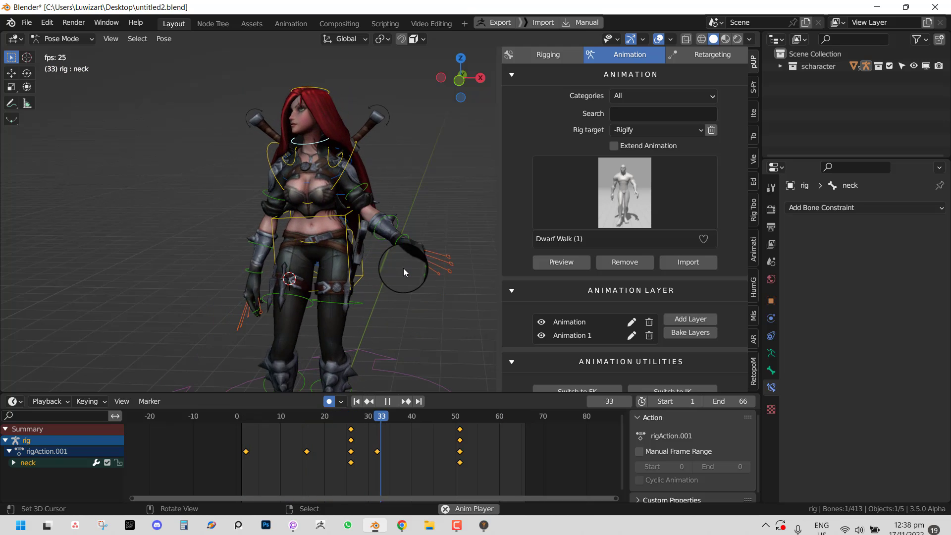
scroll(353, 267, "up", 3)
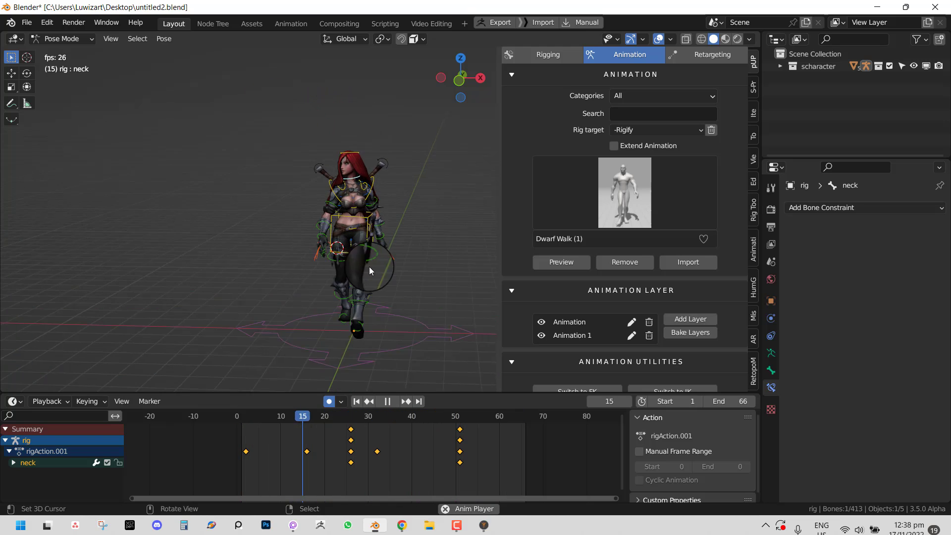
- Remove the animation layers and preview the Dwarf Walk animation on the rig
left_click(629, 263)
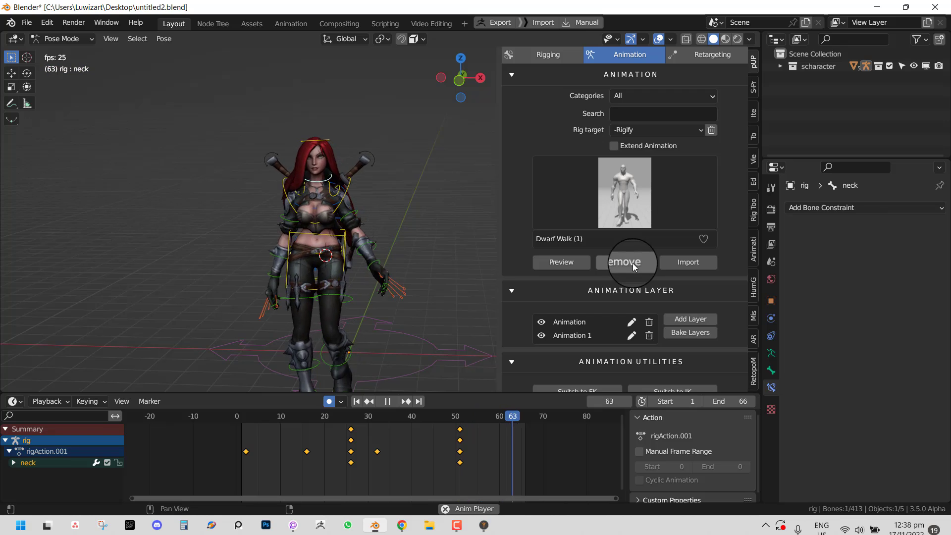
left_click(569, 267)
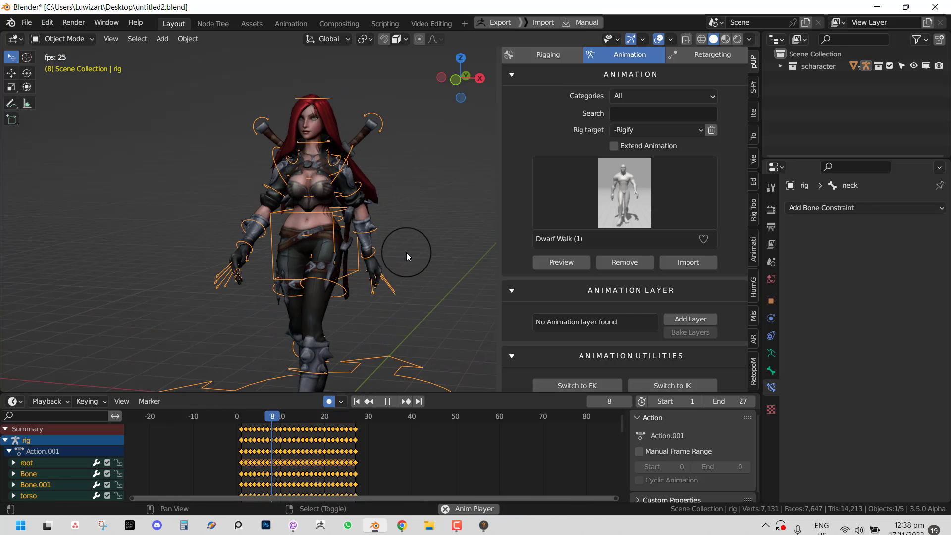
key("space")
- Scale the walk keys to end at frame 61 and set the scene end to 61
left_click(236, 438)
key("ctrl+Tab")
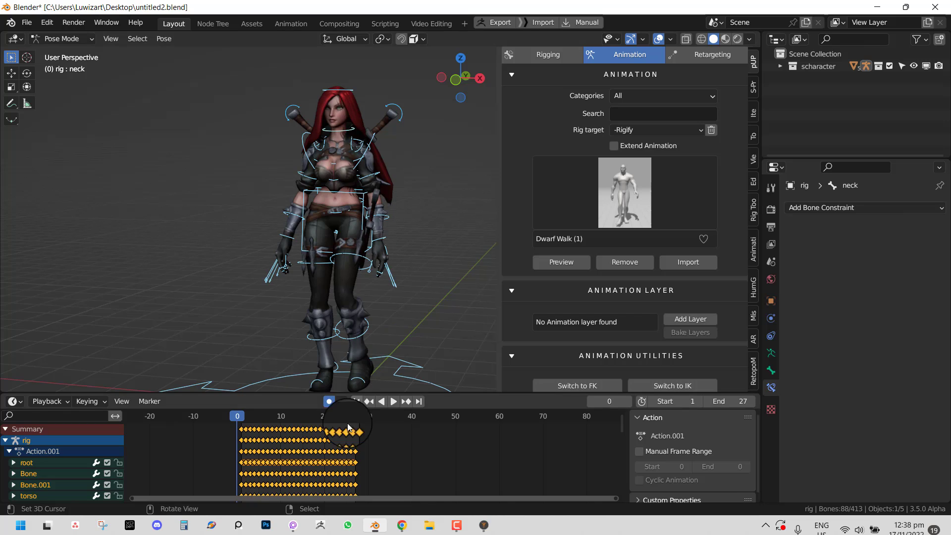
key("s")
left_click(501, 448)
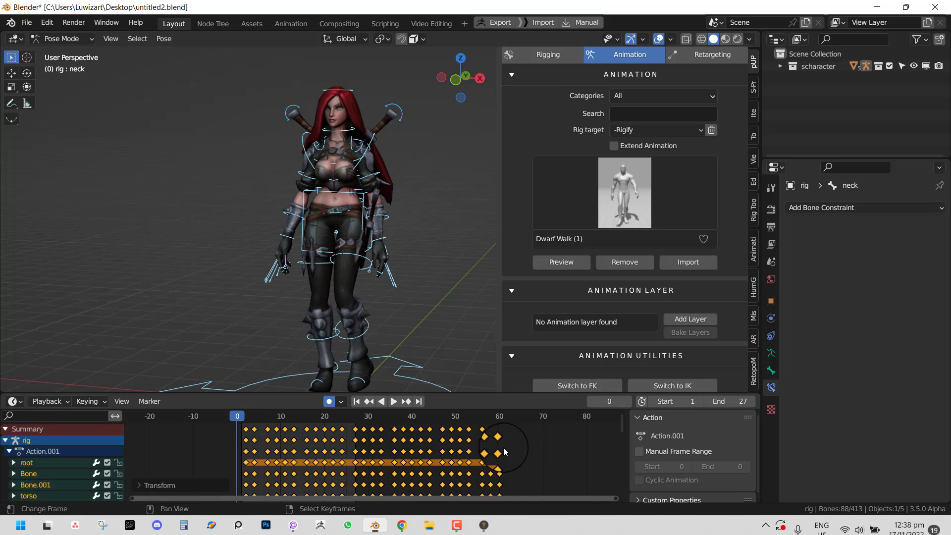
left_click(502, 446)
key("ctrl+End")
key("space")
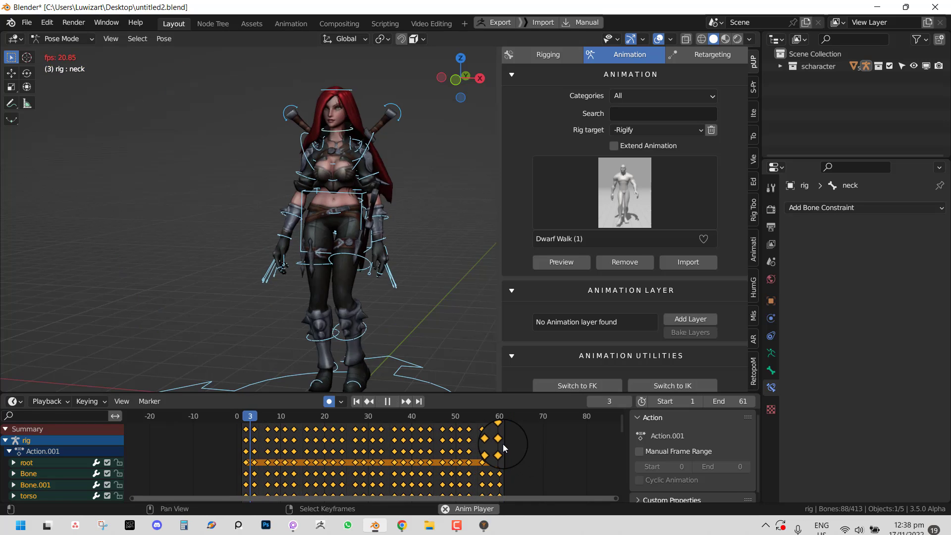
left_click(363, 248)
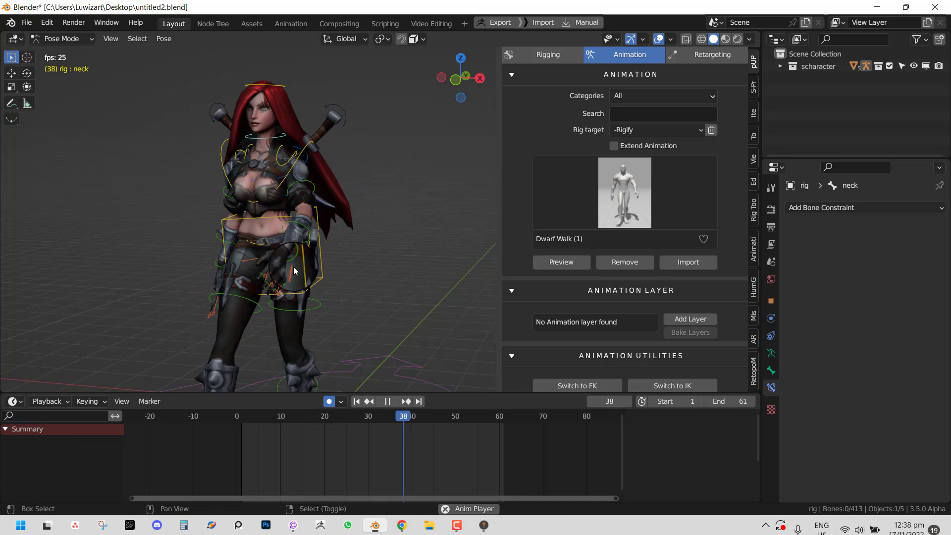
- Add a new animation layer and rename it 'base'
key("shift+space")
middle_click_drag(293, 267, 334, 261)
left_click(691, 319)
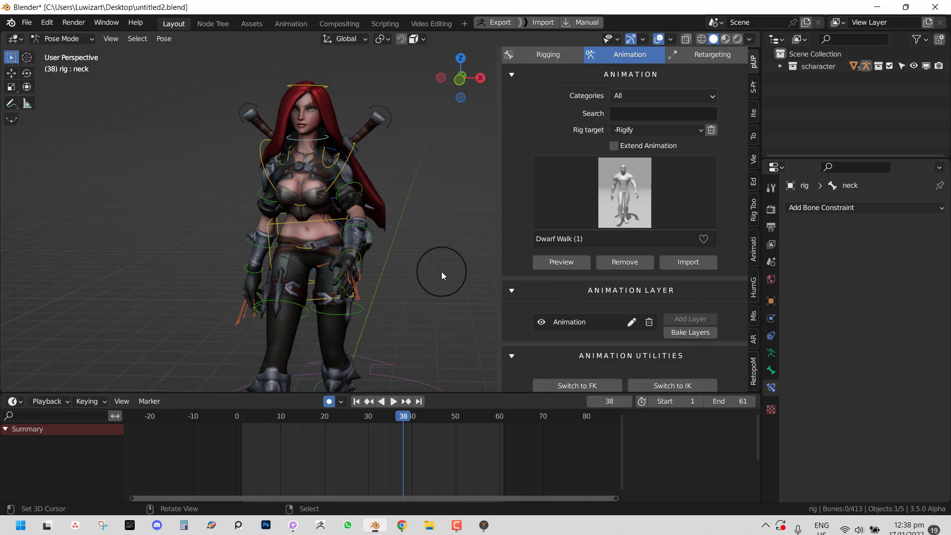
key("ctrl+Tab")
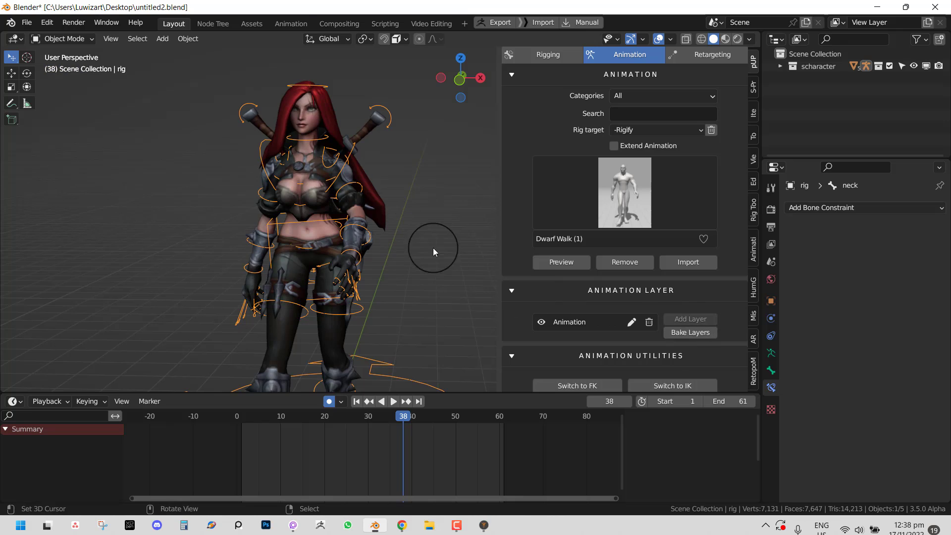
left_click(632, 322)
left_click(654, 346)
type("b")
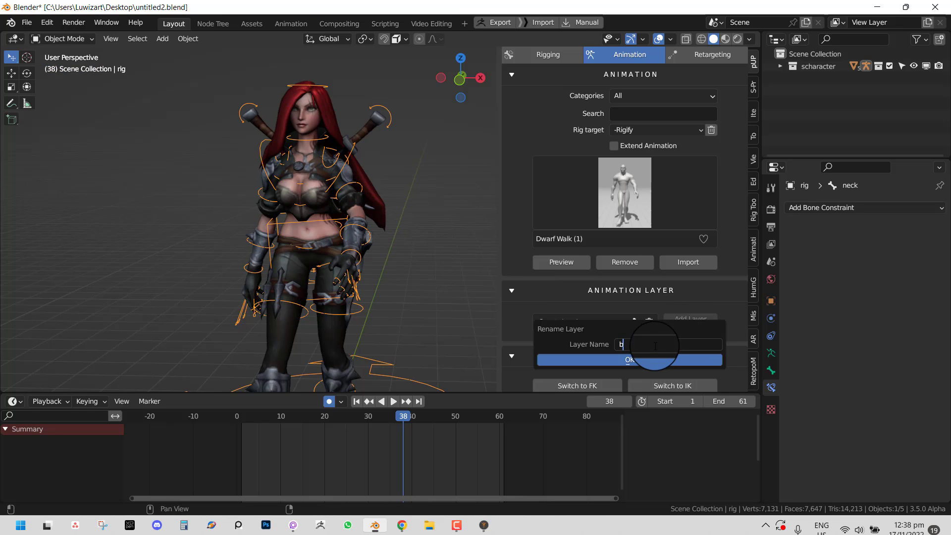
type("ase")
left_click(661, 358)
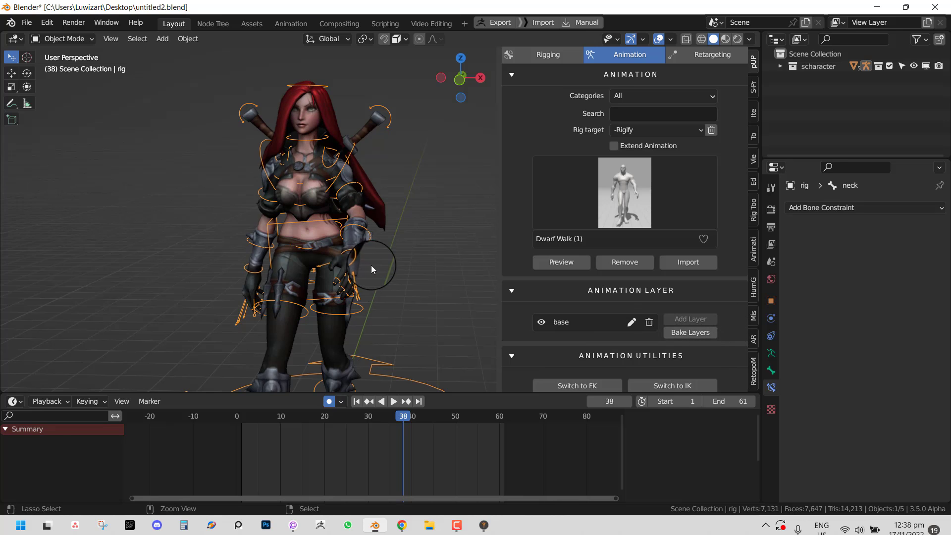
- Key every bone of the rig at frame 1 on the base layer
key("ctrl+Tab")
key("a")
left_click(242, 463)
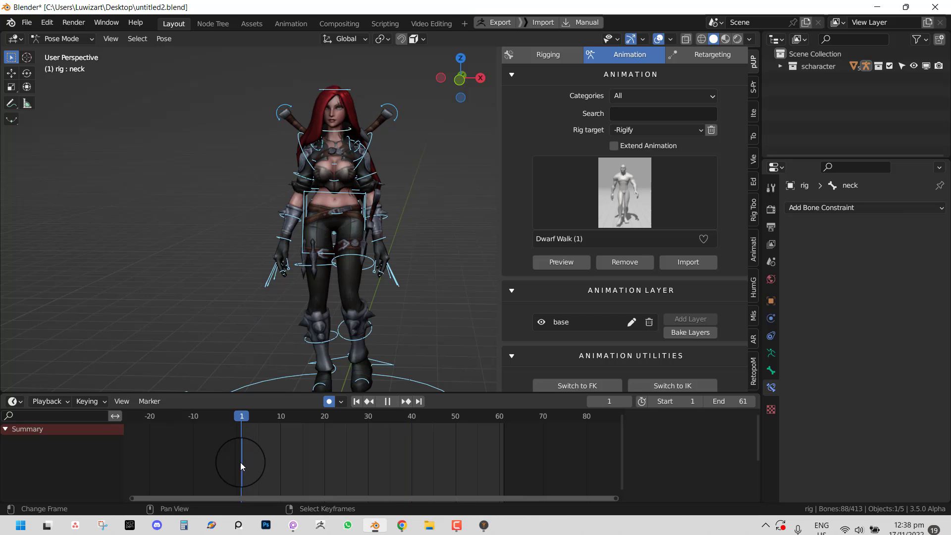
key("i")
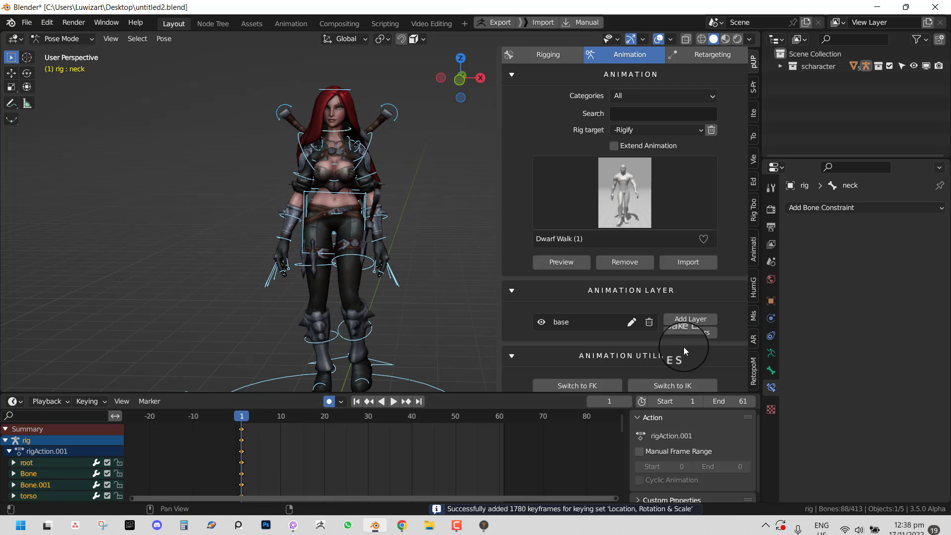
- Add a second layer renamed 'hand sving' and play the animation back
left_click(695, 319)
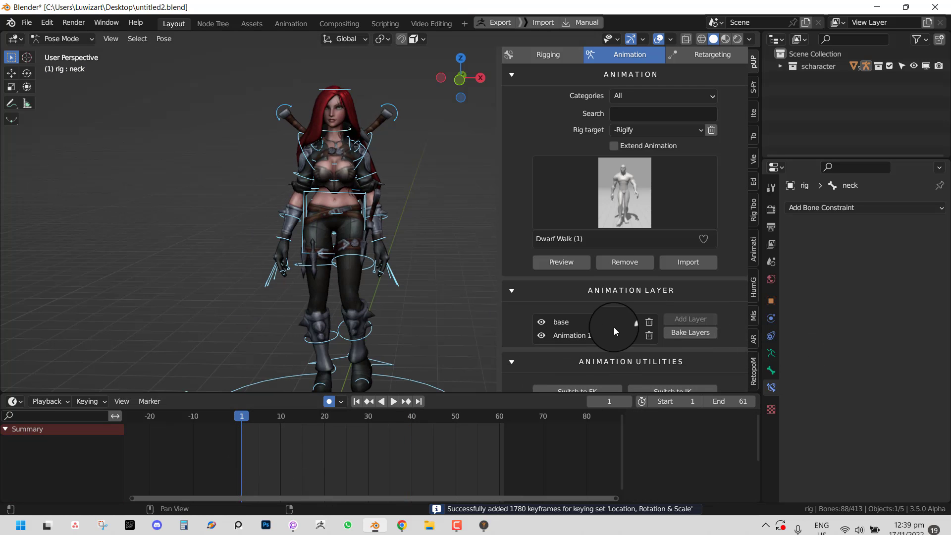
left_click(633, 335)
left_click(667, 357)
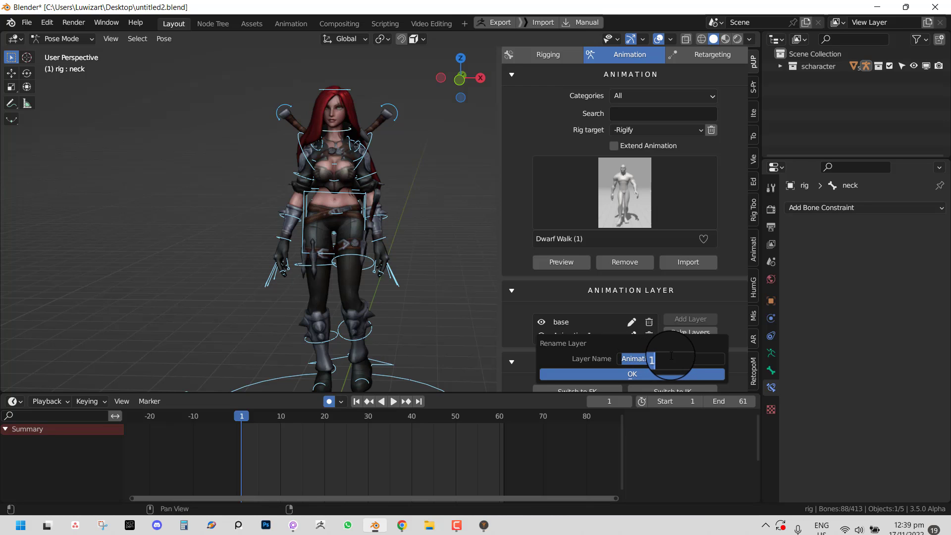
type("hand sv")
type("ing")
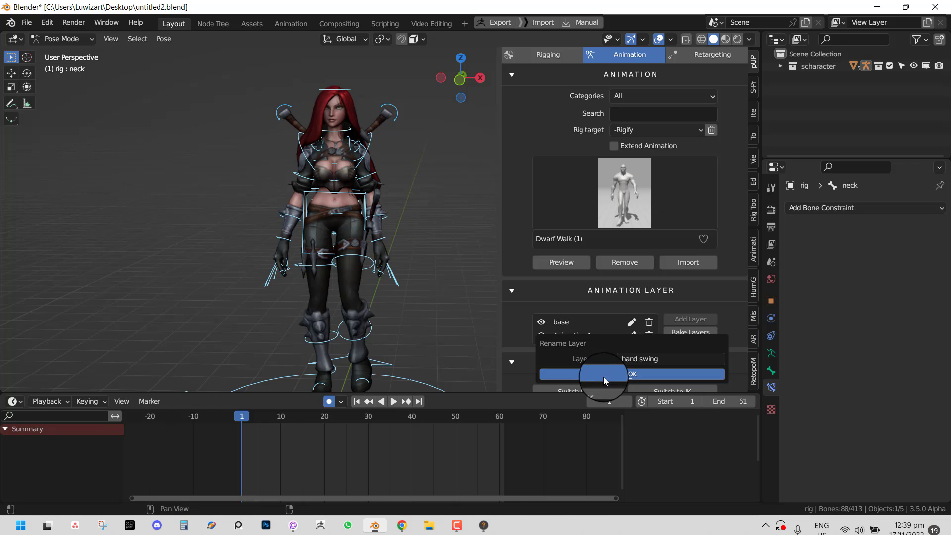
left_click(604, 376)
key("space")
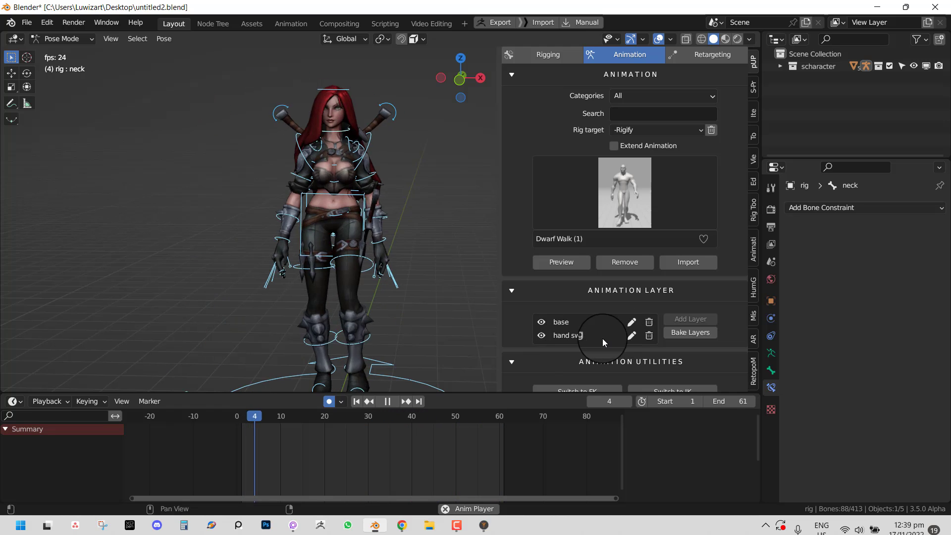
key("space")
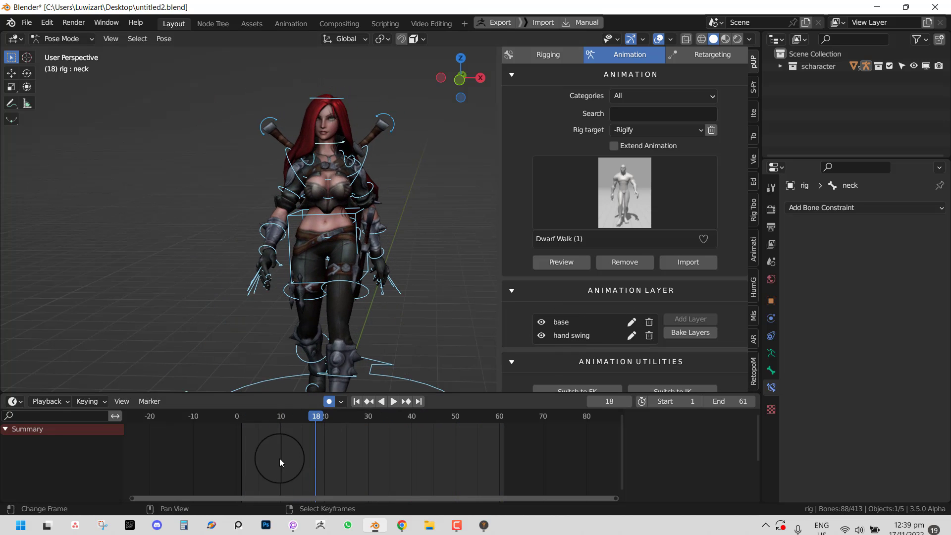
- Key the left upper arm and forearm, then rotate both into a swing at frame 32
left_click_drag(280, 459, 354, 464)
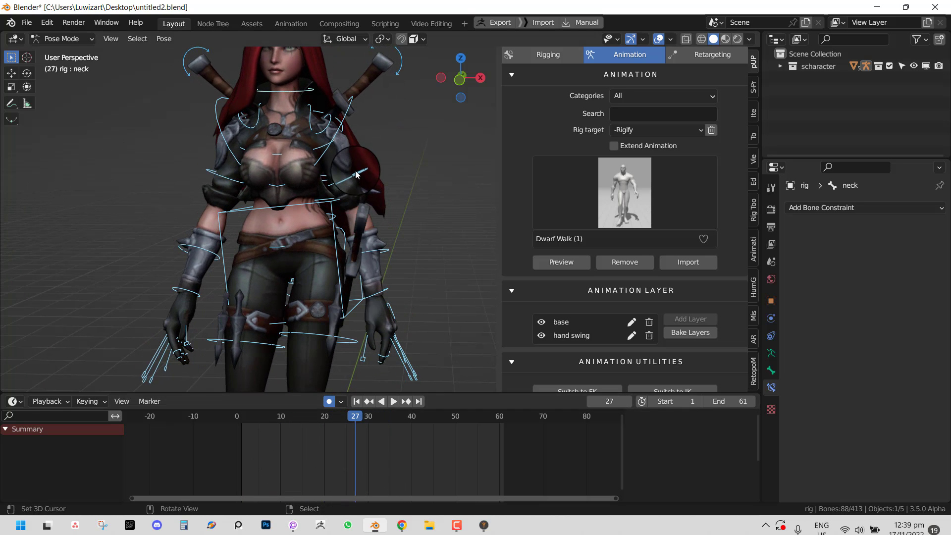
left_click(387, 255)
left_click(385, 245, "shift")
key("i")
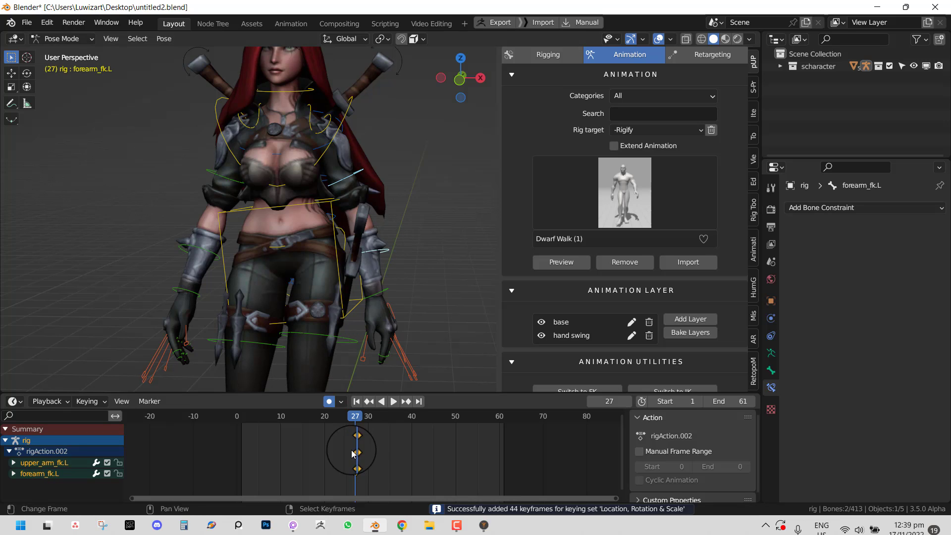
left_click_drag(353, 453, 375, 452)
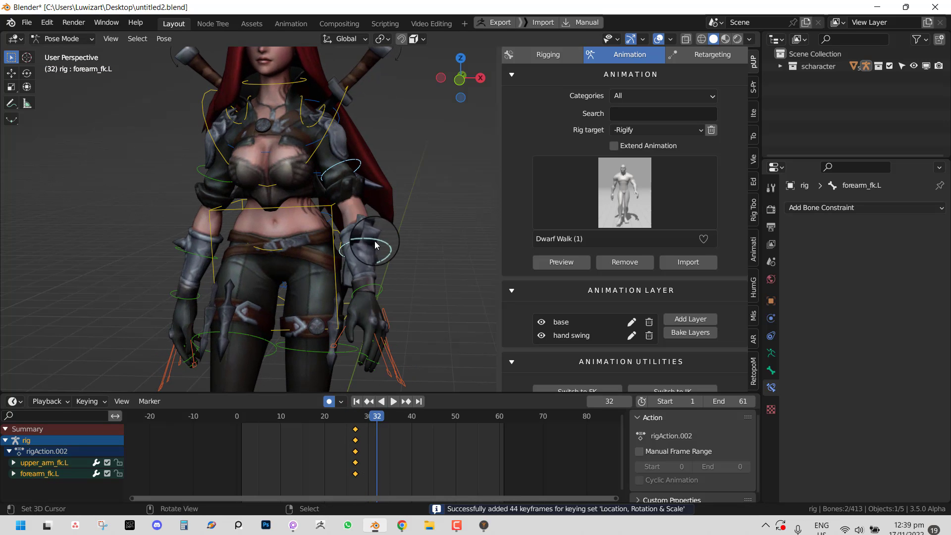
left_click(381, 178)
key("r")
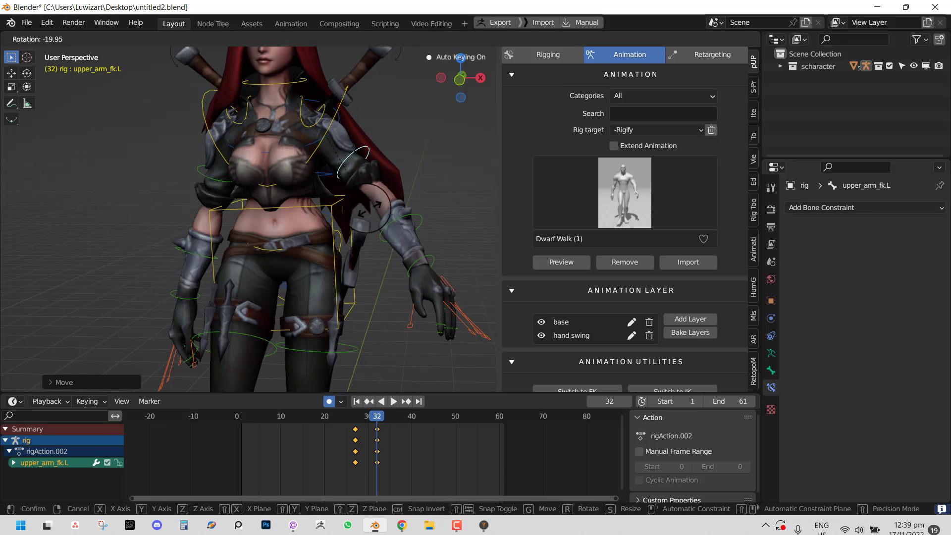
left_click(371, 208)
left_click(386, 205)
key("r")
key("r")
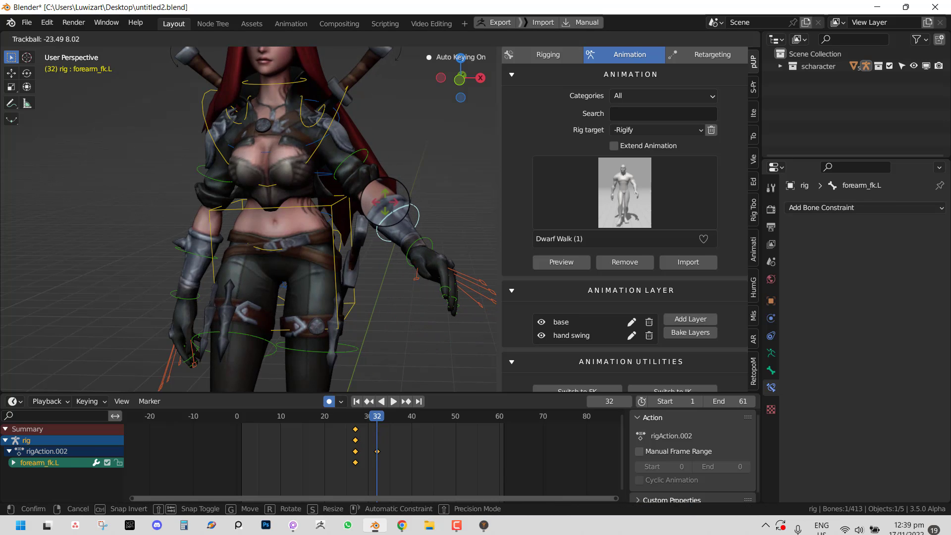
left_click(386, 205)
- Lower the forearm at frame 42 and key both left arm bones at frames 42 and 51
key("space")
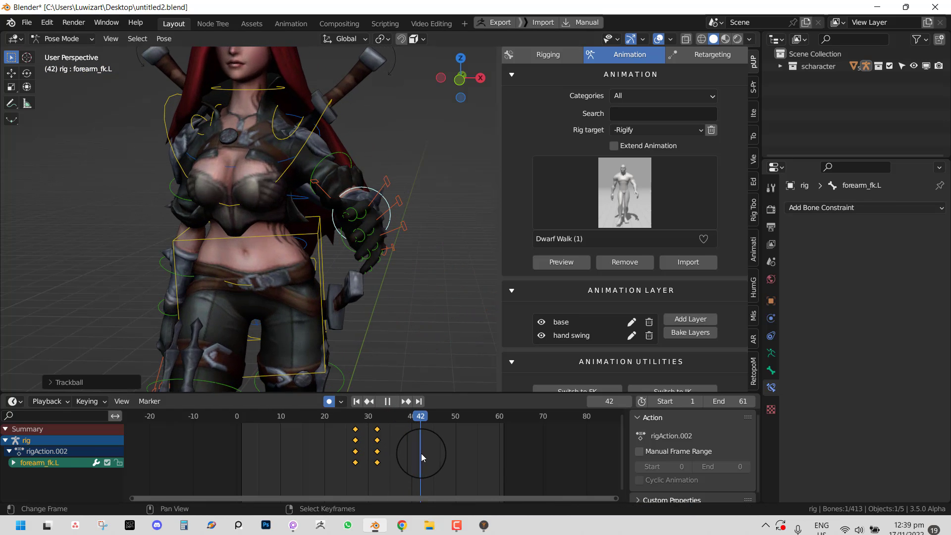
key("space")
key("r")
key("r")
left_click(396, 290)
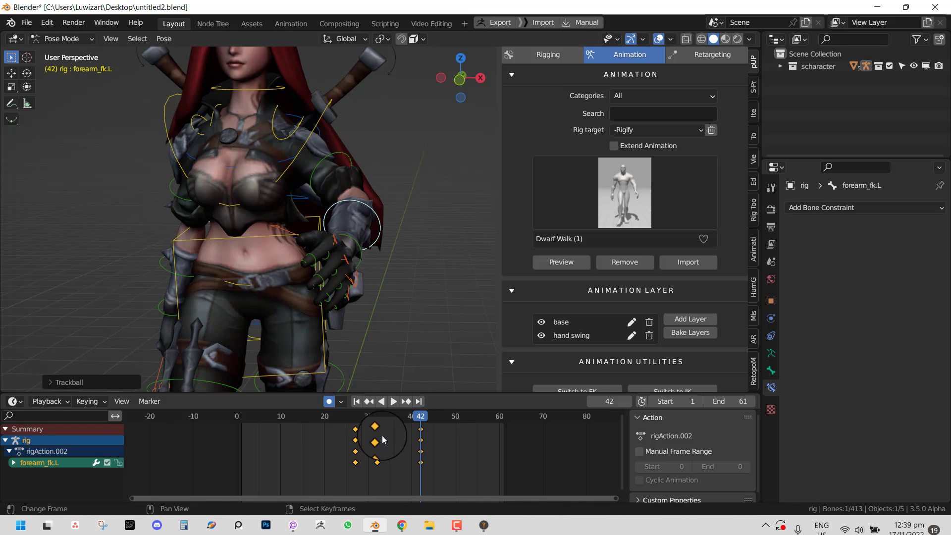
right_click(351, 166)
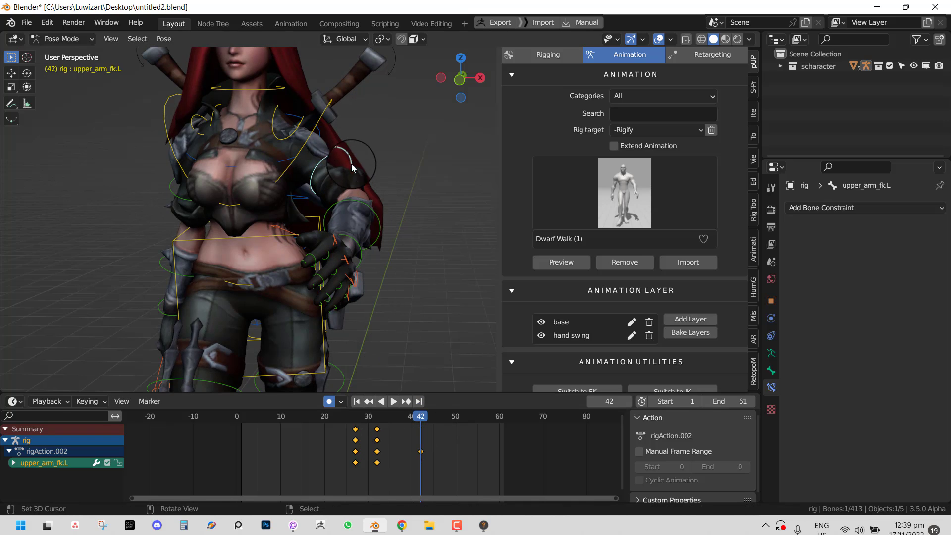
key("i")
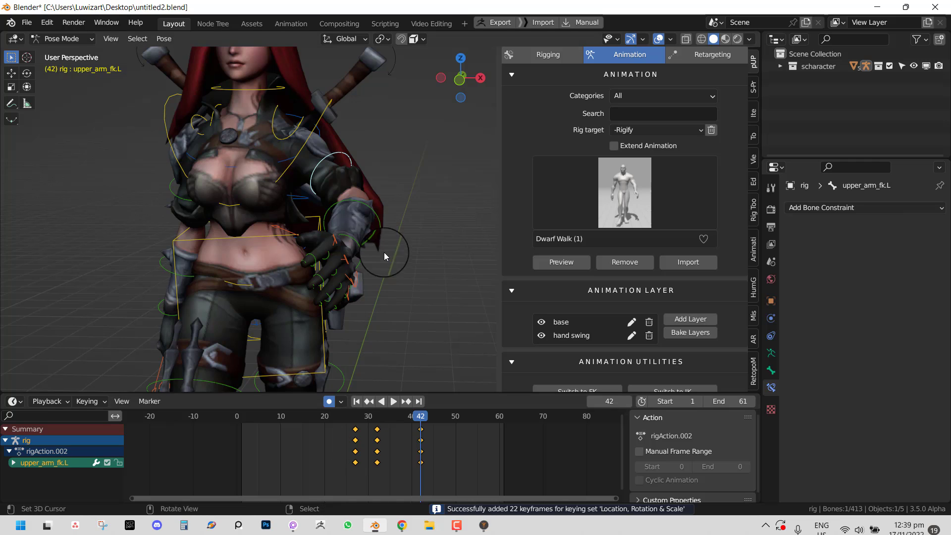
left_click_drag(454, 491, 469, 435)
right_click(381, 278, "shift")
key("i")
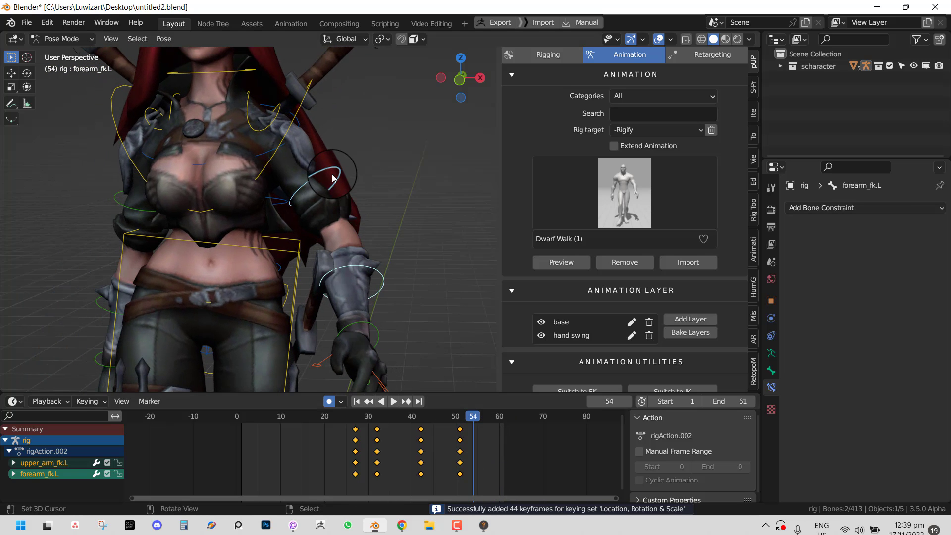
- Pose the left forearm at frames 54 and 63, then review the swing with overlays hidden
right_click(356, 261)
right_click(358, 264)
key("r")
key("r")
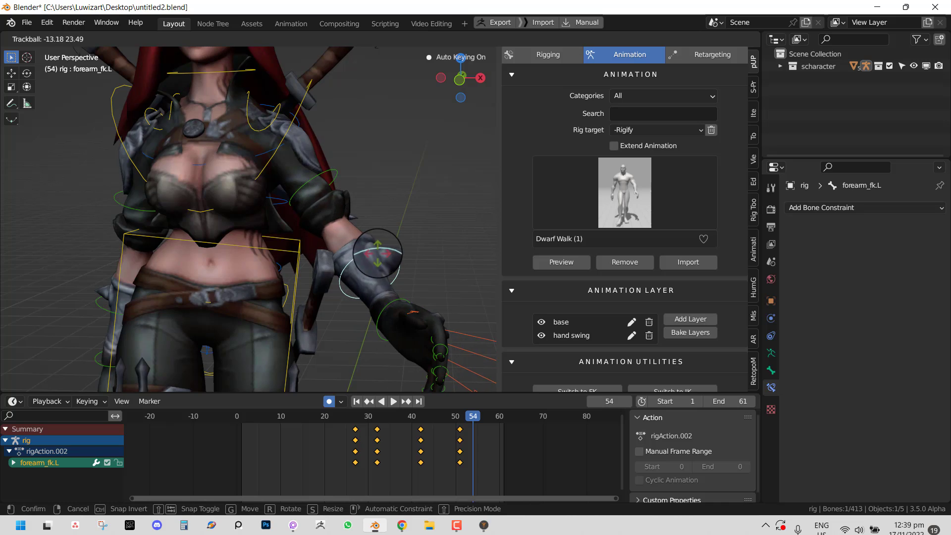
left_click(385, 254)
left_click_drag(469, 440, 512, 448)
key("r")
key("r")
left_click(428, 320)
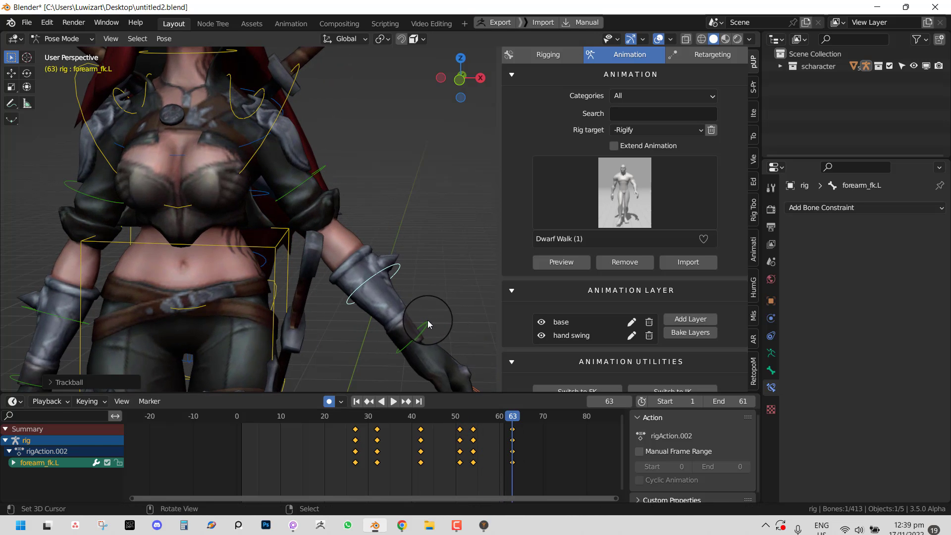
key("space")
key("shift+alt+z")
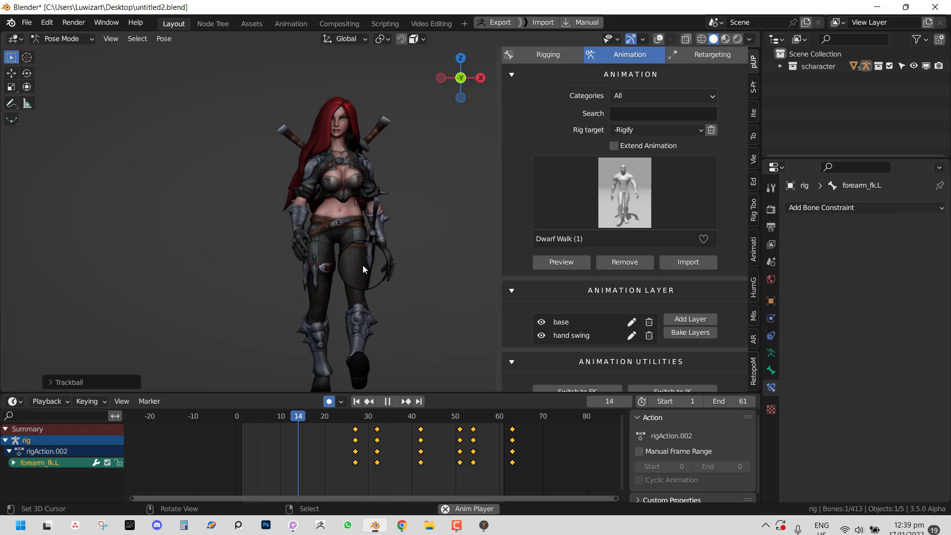
middle_click_drag(363, 265, 367, 269)
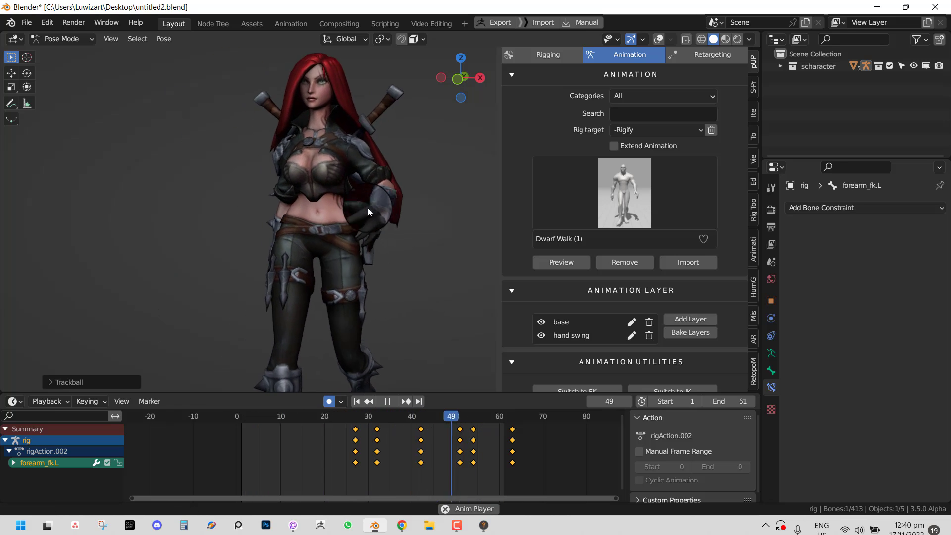
key("space")
- Add a new layer, show overlays again, and key the head bone at frame 2
left_click(690, 319)
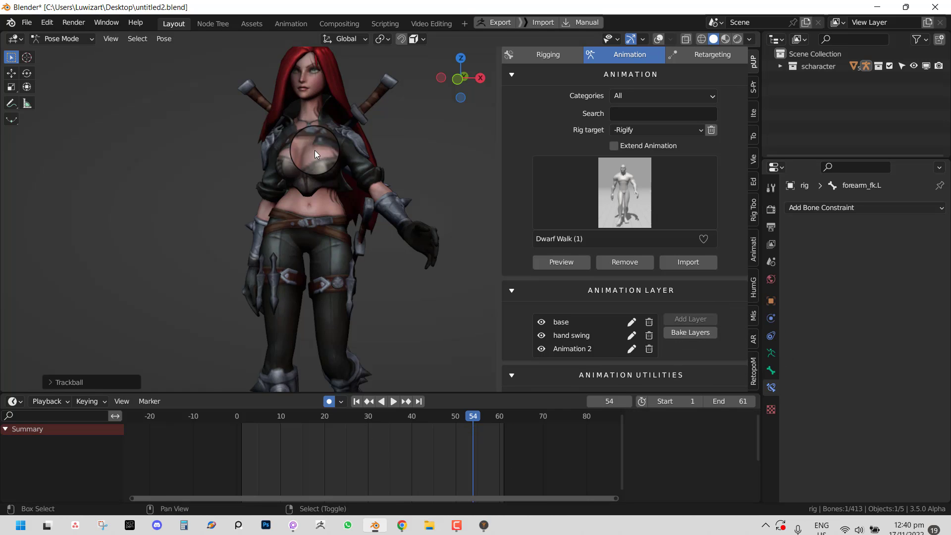
middle_click_drag(314, 150, 365, 244, "shift")
key("shift+alt+z")
left_click(361, 143)
left_click_drag(273, 445, 247, 444)
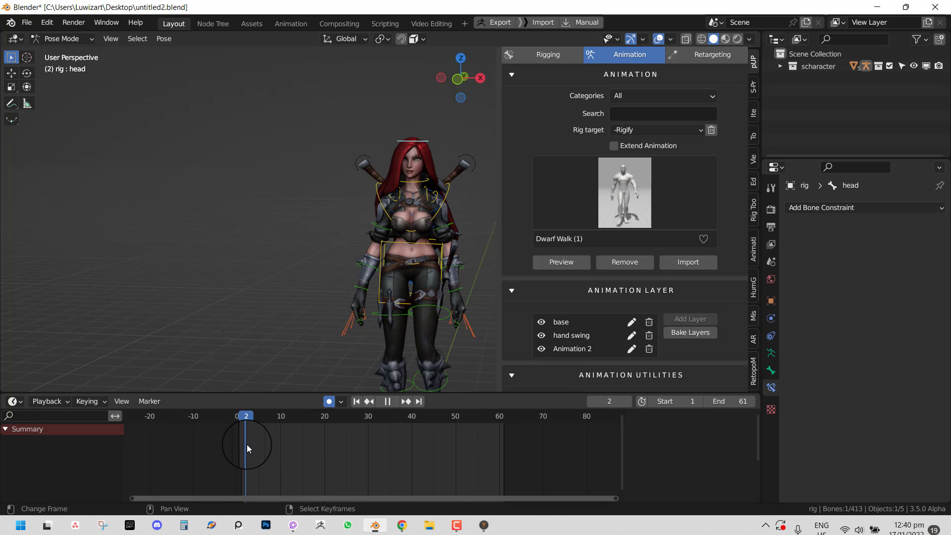
key("i")
- Turn the head at frames 24 and 50 and play the result
key("space")
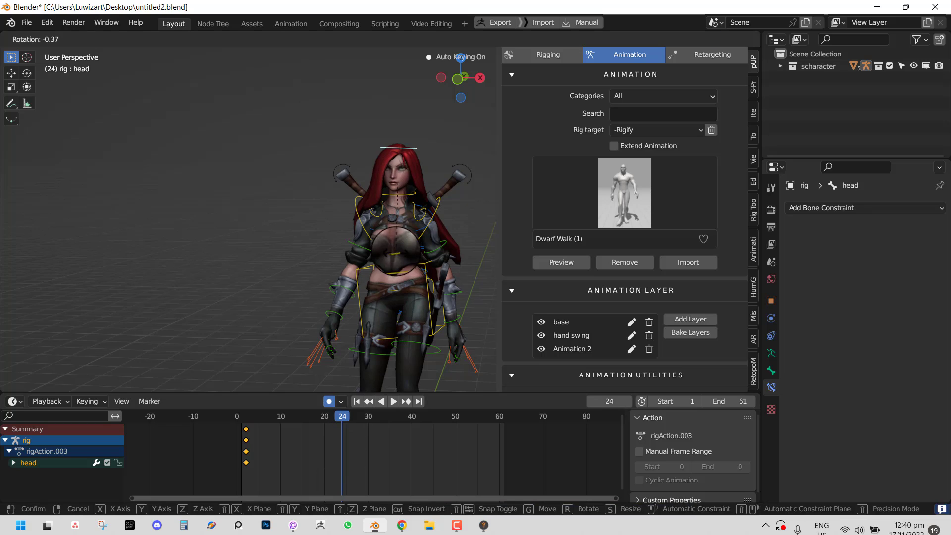
key("r")
key("r")
left_click(360, 249)
left_click_drag(374, 445, 456, 446)
key("r")
key("r")
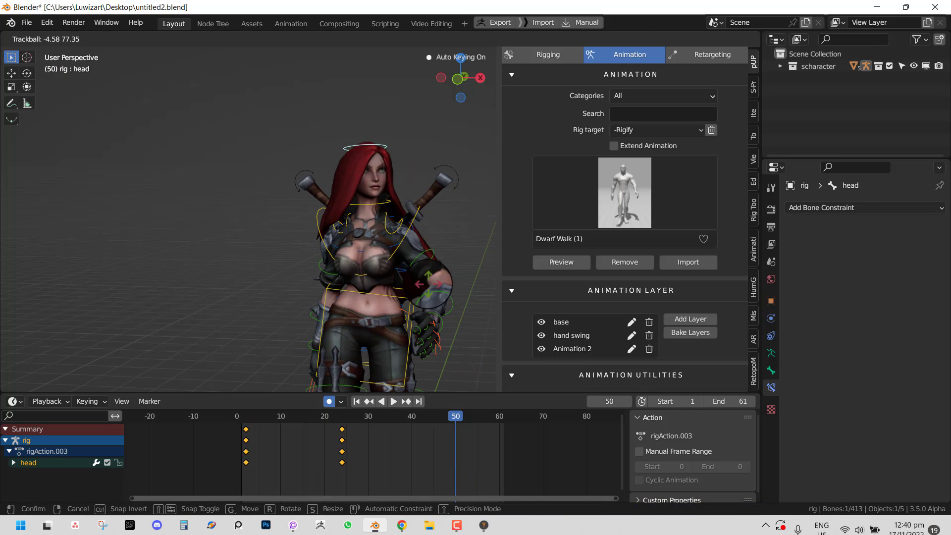
left_click(447, 289)
key("space")
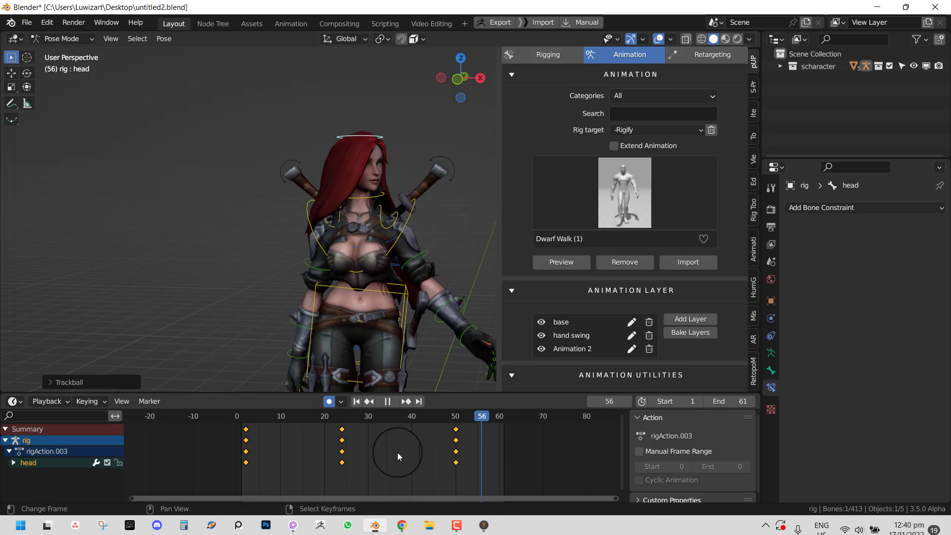
- Change the playback sync mode and play the animation
left_click(56, 405)
left_click(120, 176)
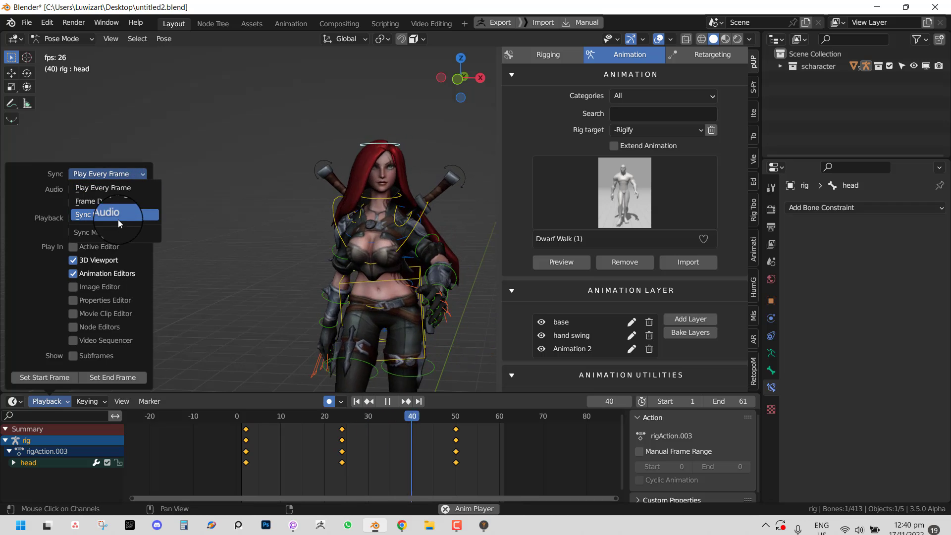
left_click(118, 219)
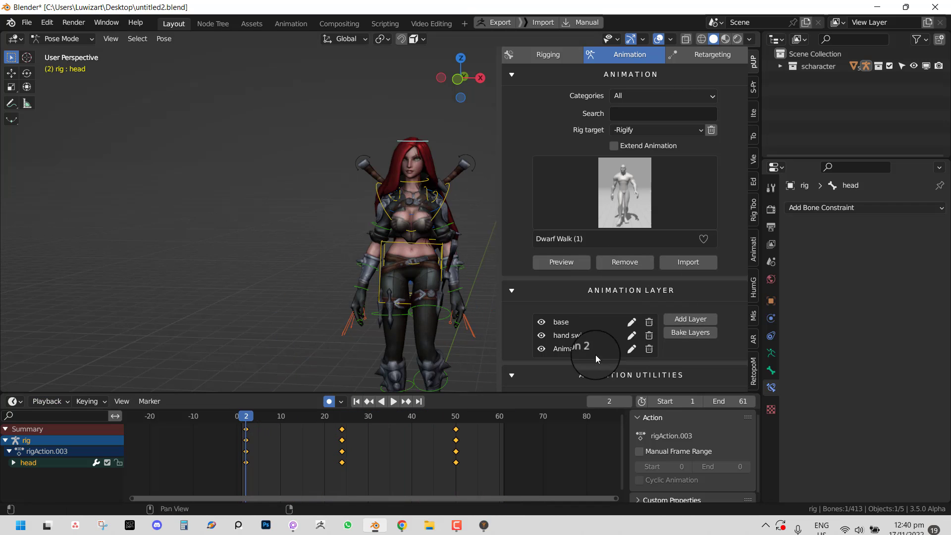
key("space")
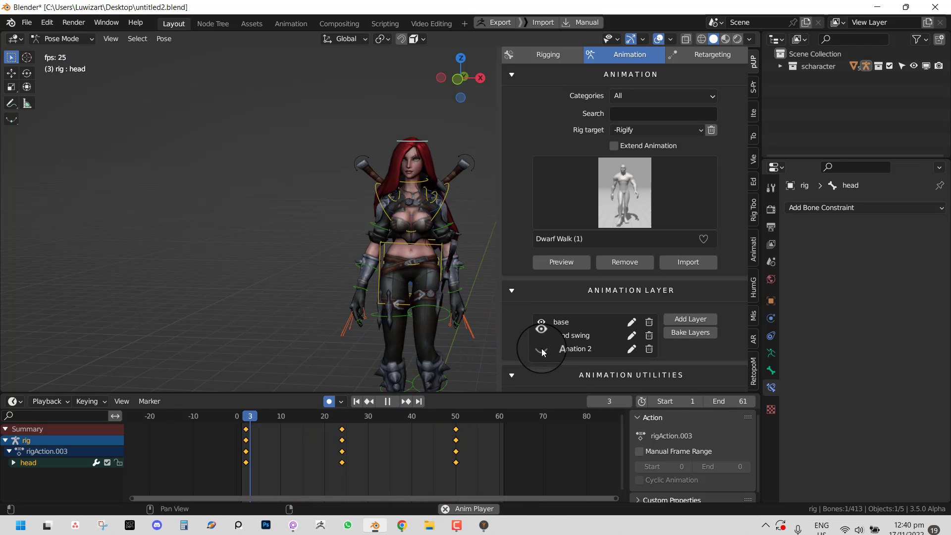
- Toggle base and hand swing layer visibility and add an Animation 3 layer
left_click(540, 323)
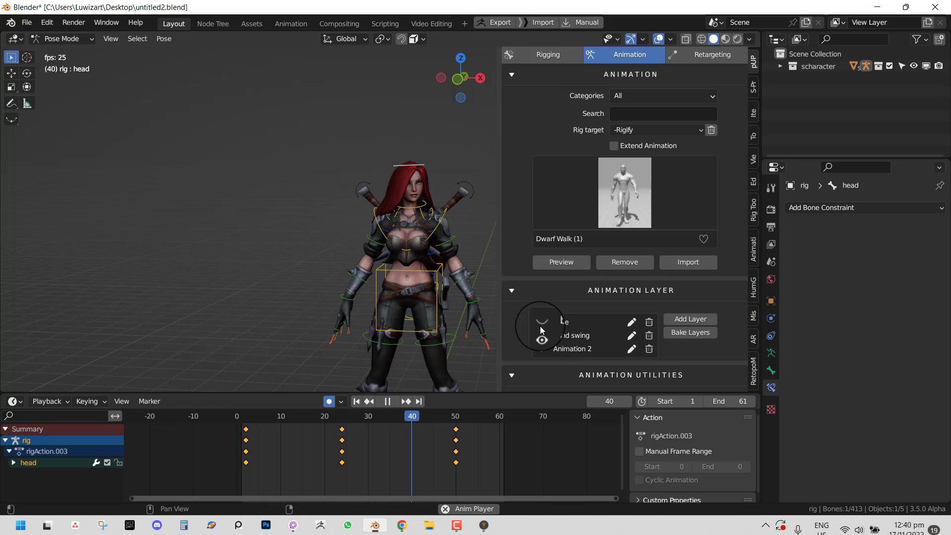
left_click(540, 326)
left_click(541, 335)
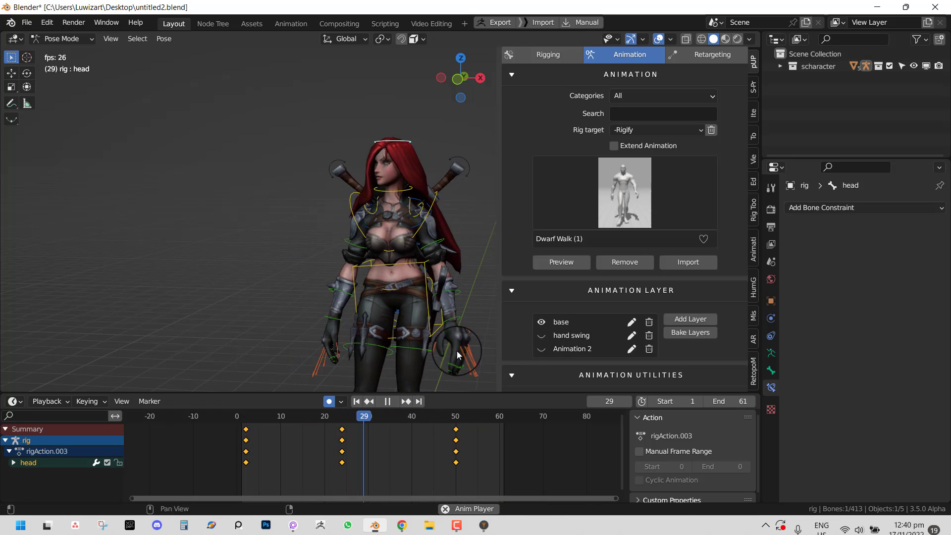
key("space")
left_click(680, 322)
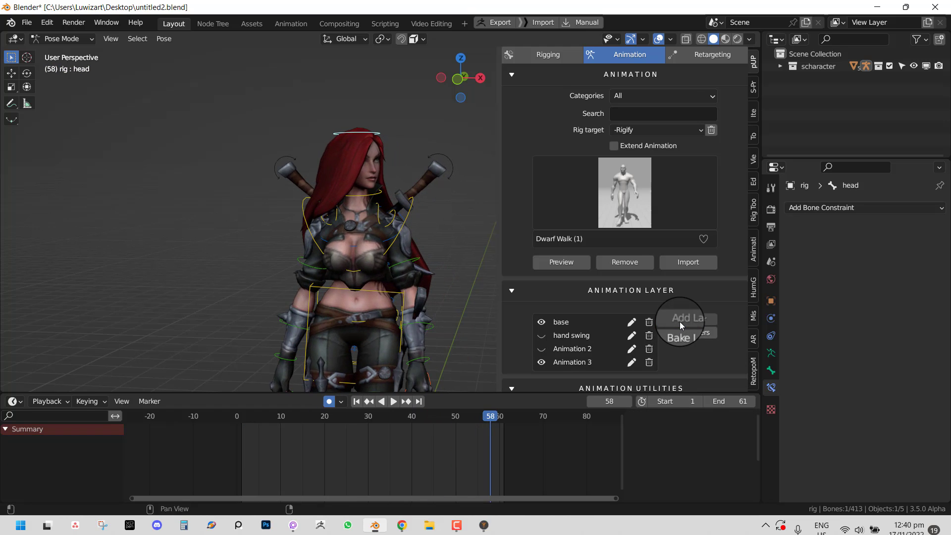
key("space")
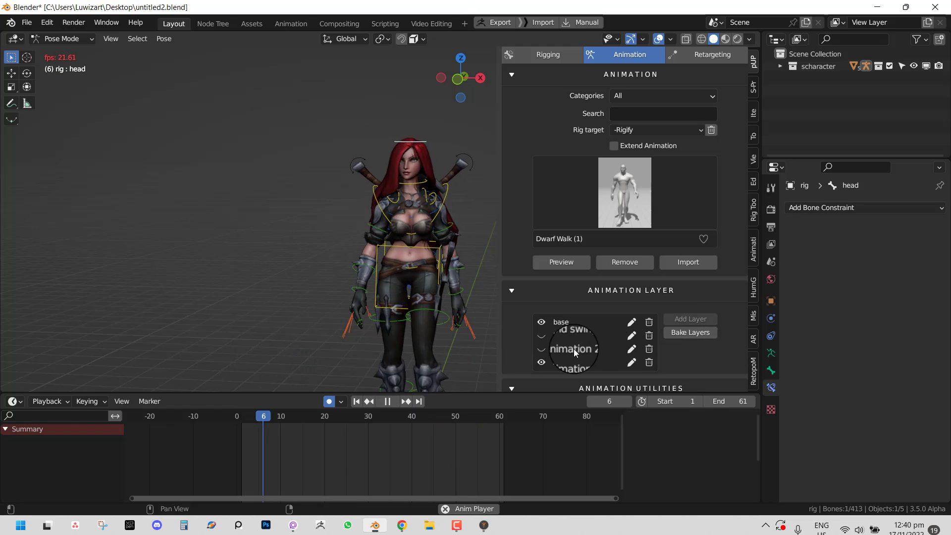
- Make all layers visible, delete Animation 2, and hide Animation 3
left_click(542, 361)
left_click(544, 351)
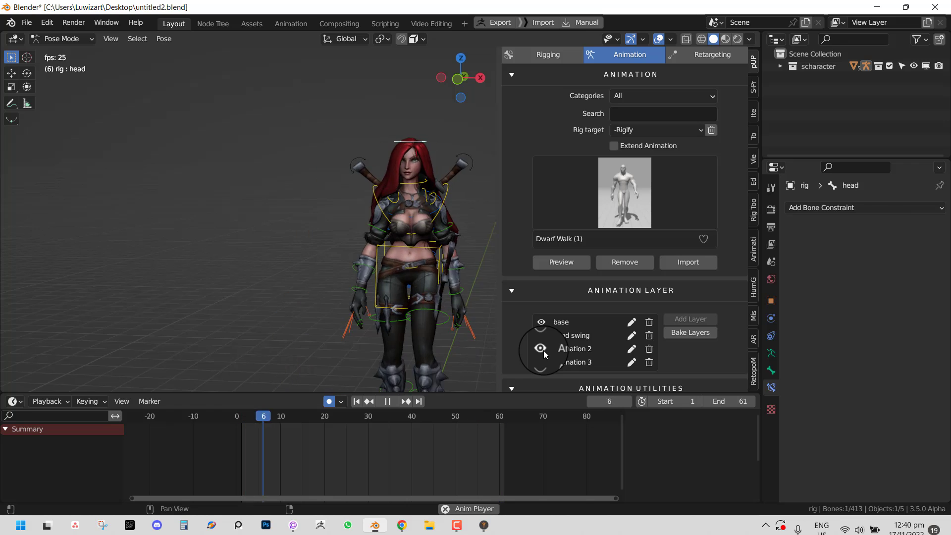
left_click(542, 335)
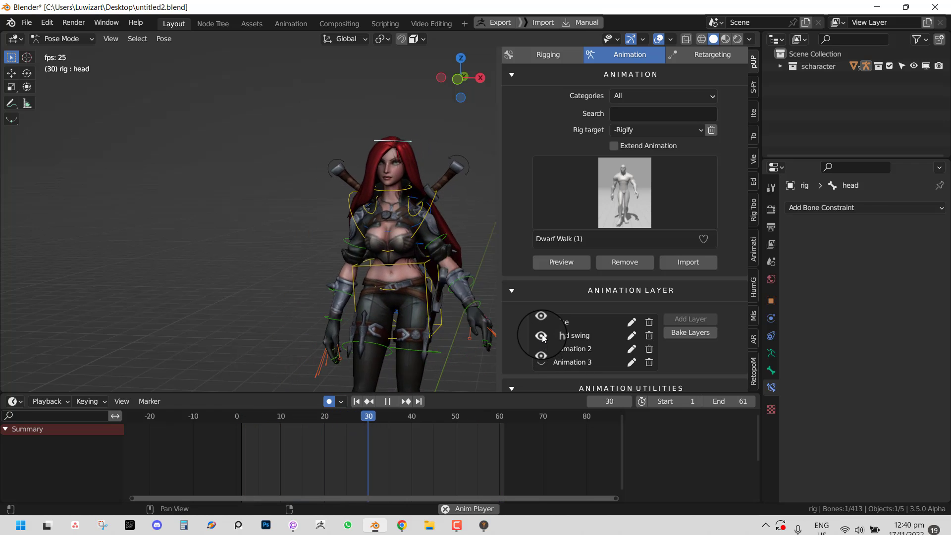
left_click(542, 361)
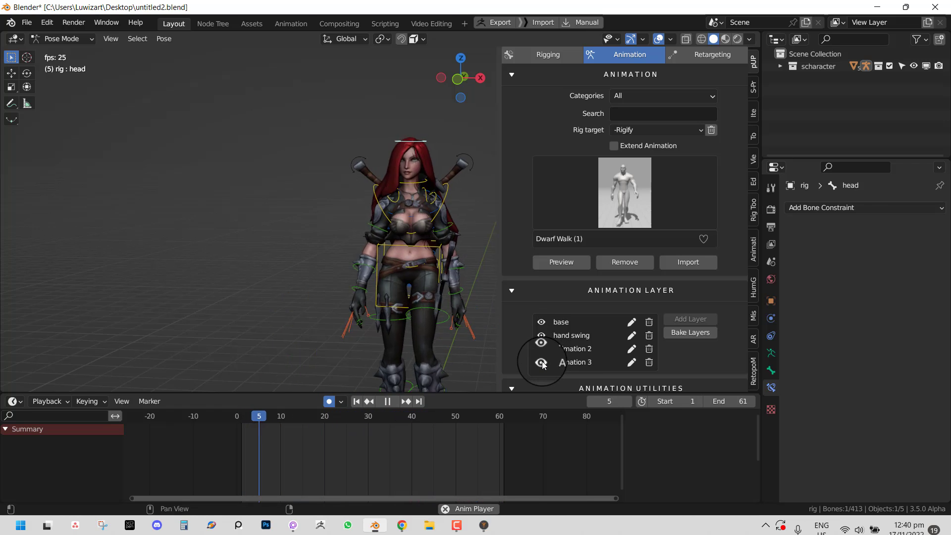
left_click(647, 348)
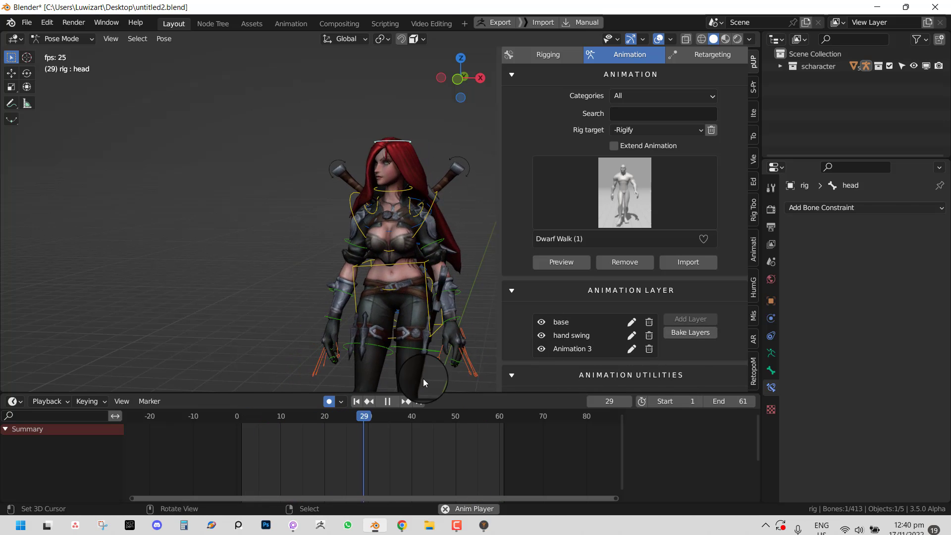
left_click(541, 349)
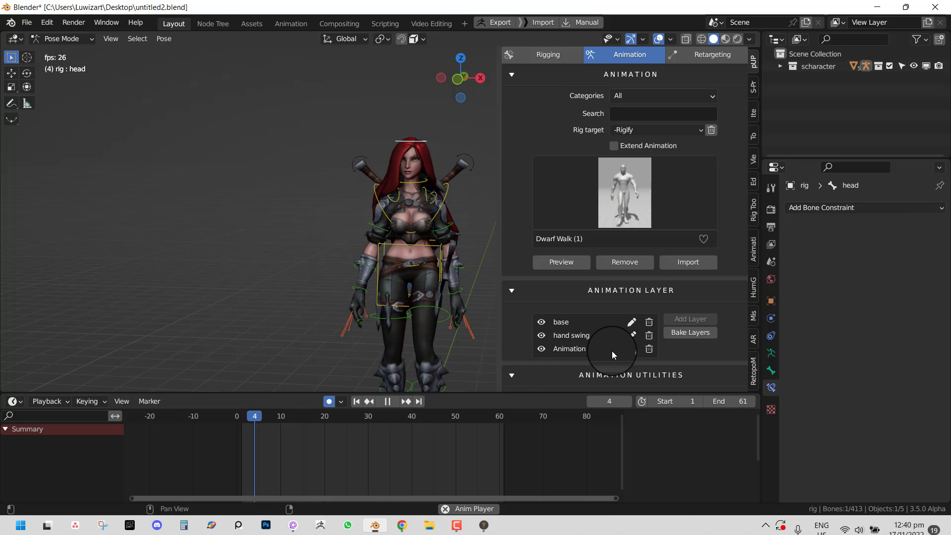
- Rename Animation 3 to 'heaad' and bake all layers into one action
left_click(634, 350)
left_click(677, 371)
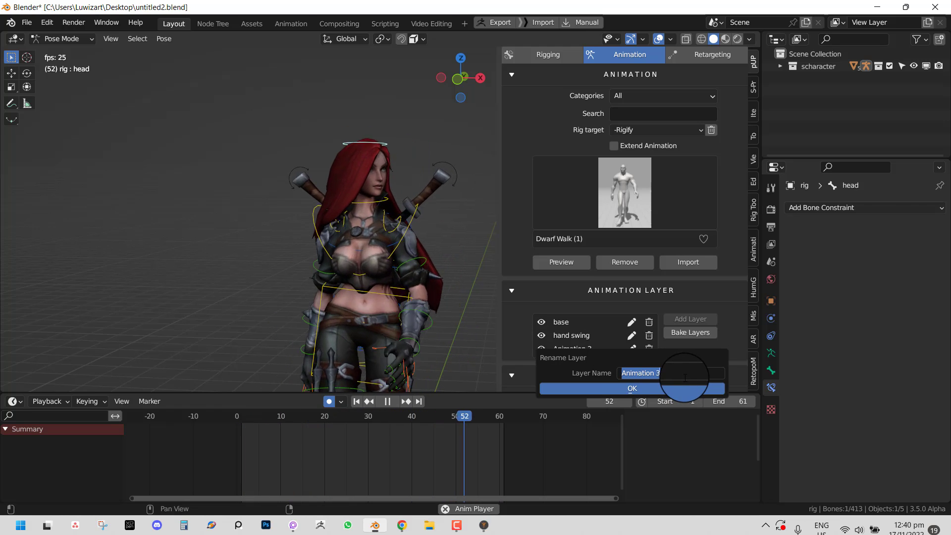
type("heaad")
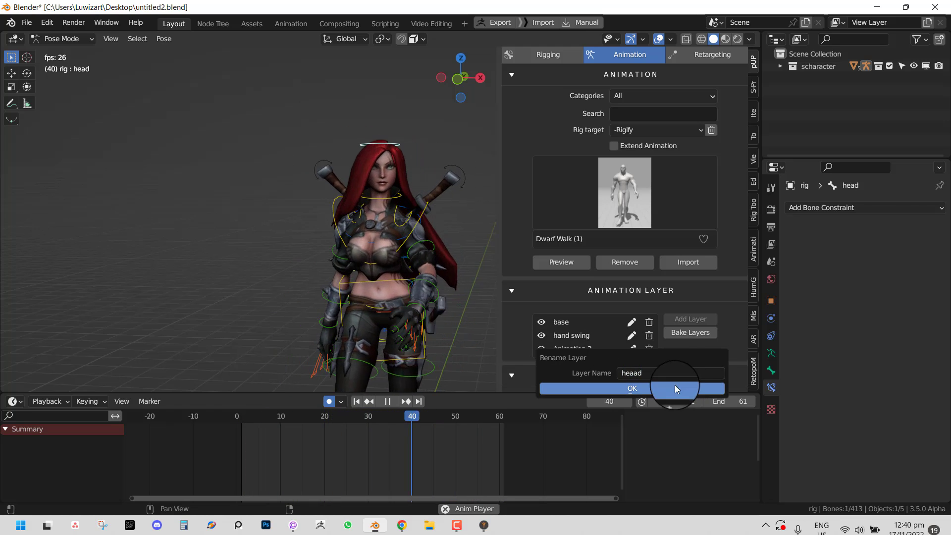
left_click(667, 388)
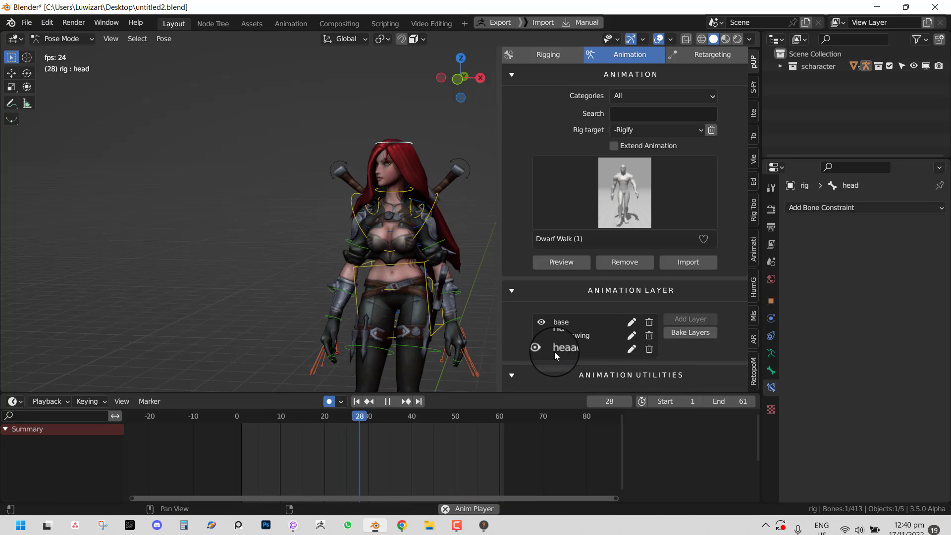
left_click(696, 332)
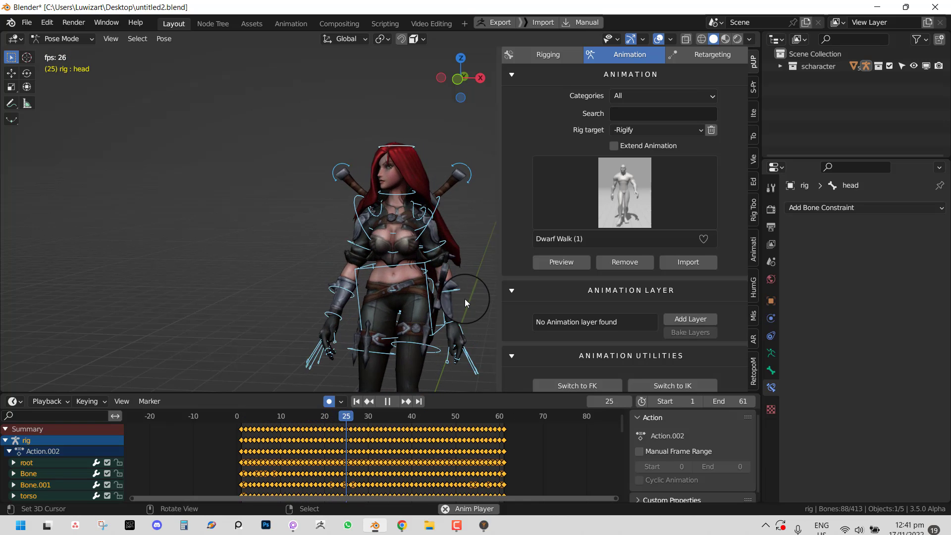
- Undo the bake, the rename and the Animation 2 deletion, restoring all four layers
scroll(431, 284, "down", 4)
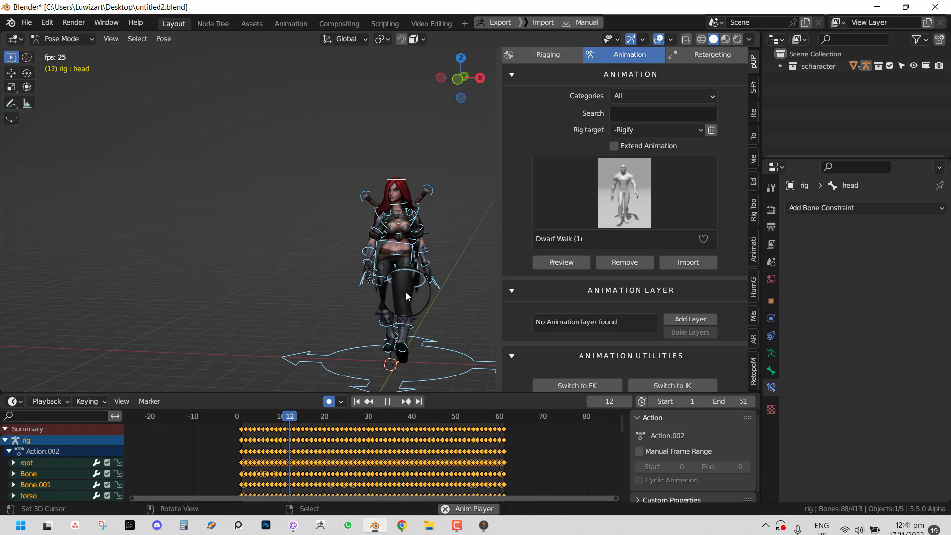
scroll(654, 307, "down", 2)
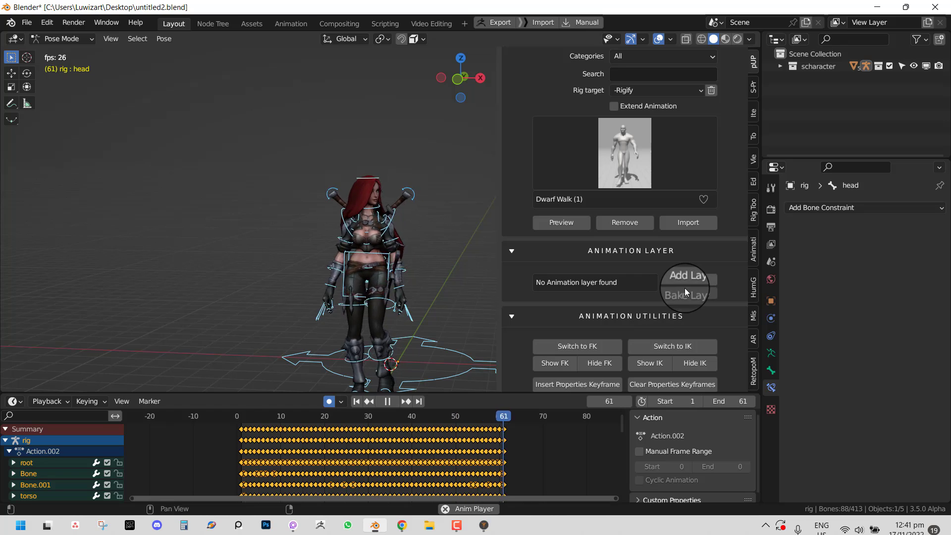
middle_click_drag(416, 291, 388, 291)
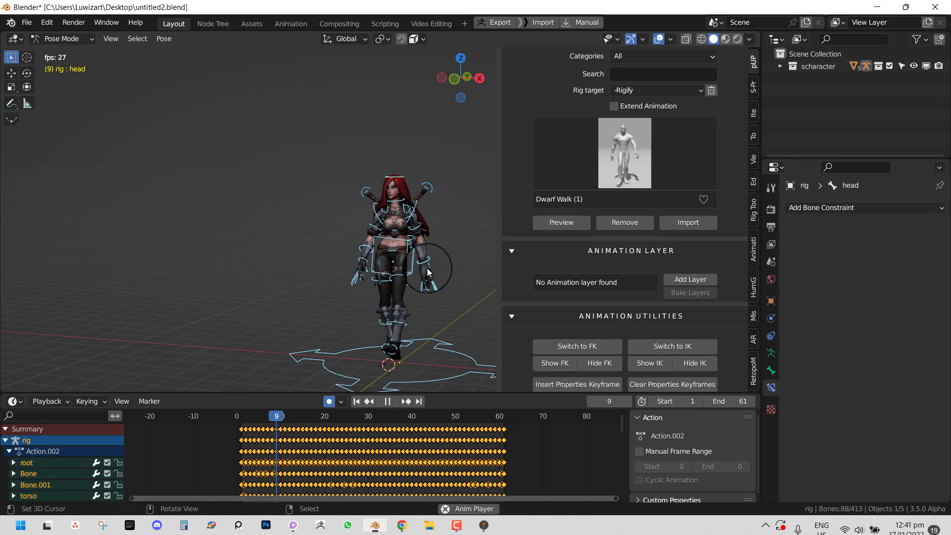
key("space")
key("ctrl+z")
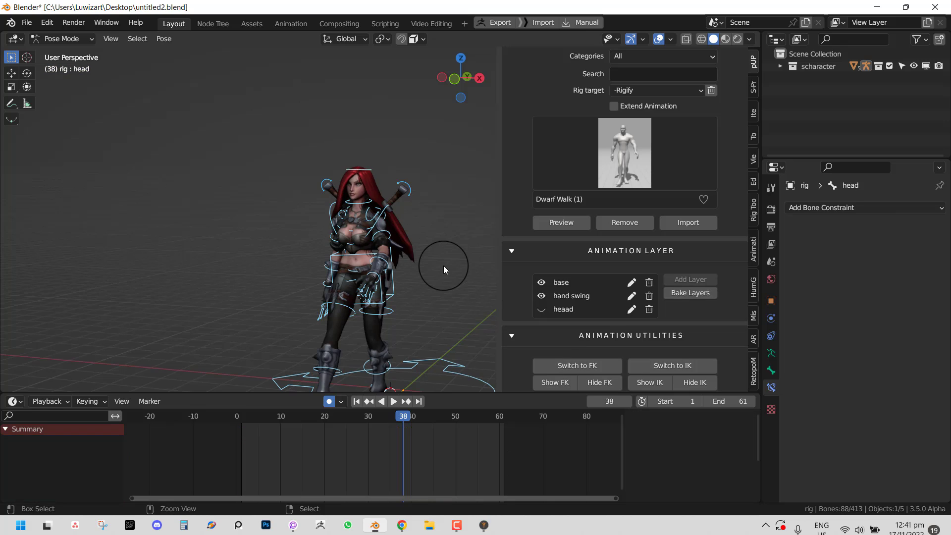
key("ctrl+z")
key("space")
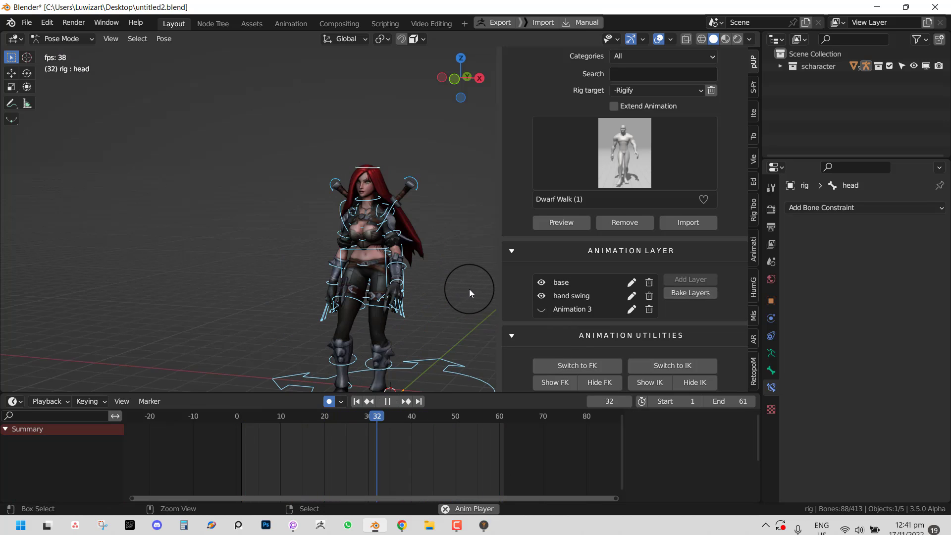
key("ctrl+z")
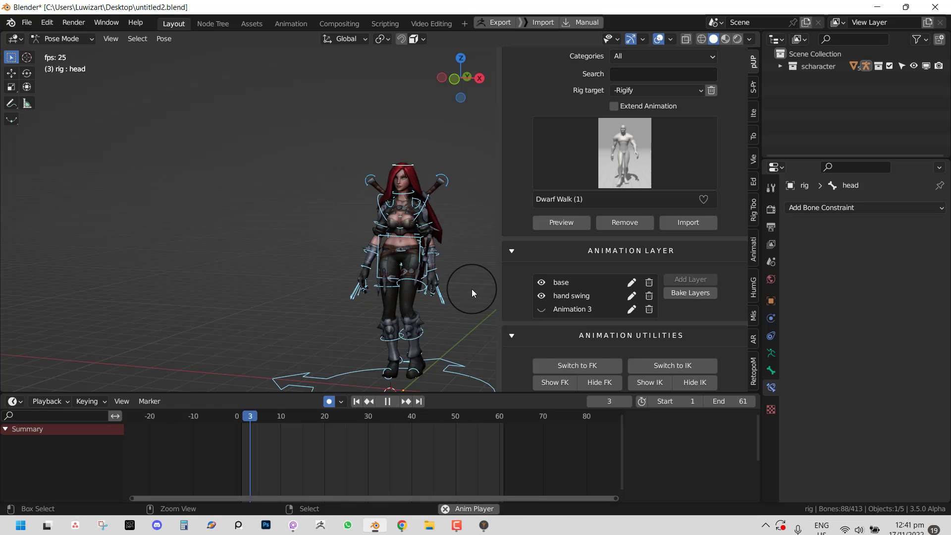
key("ctrl+z")
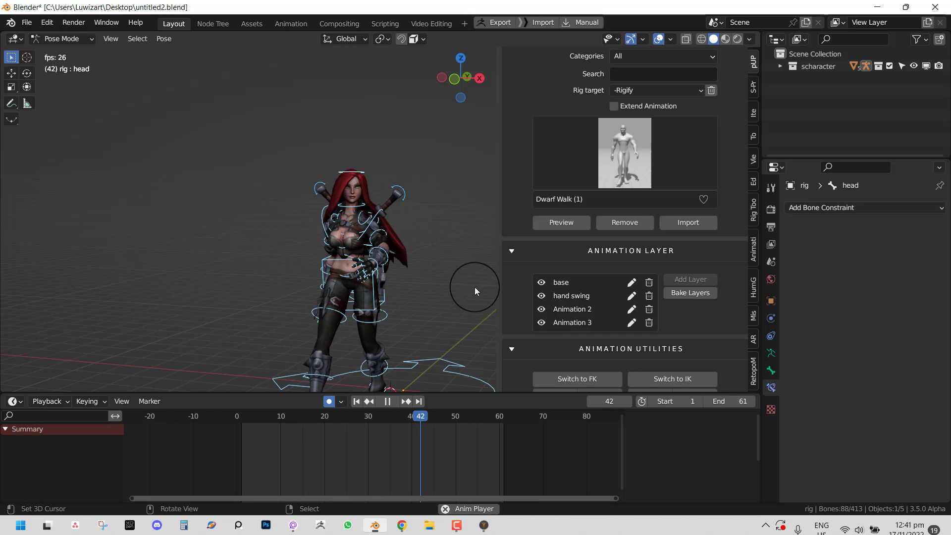
key("space")
- Bake all four animation layers into Action.002 and play back the baked walk
left_click(713, 296)
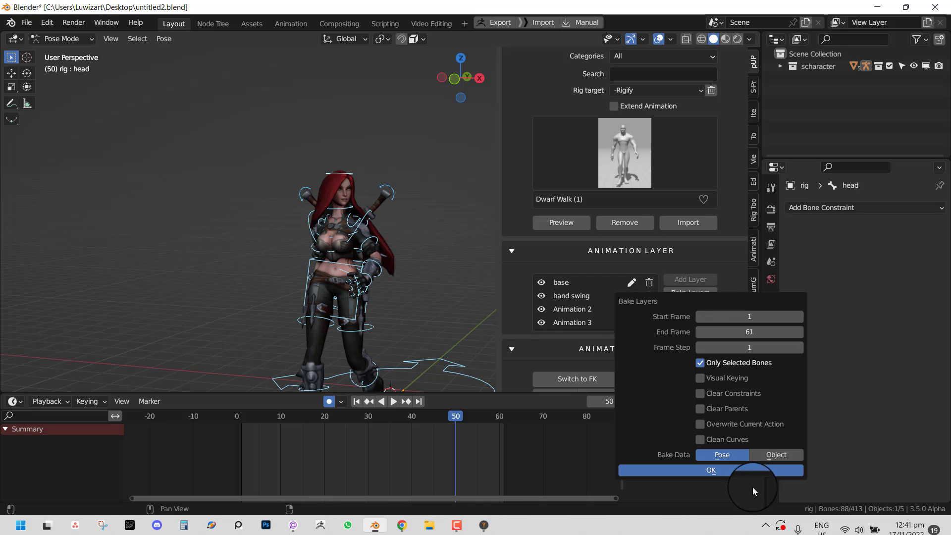
key("Return")
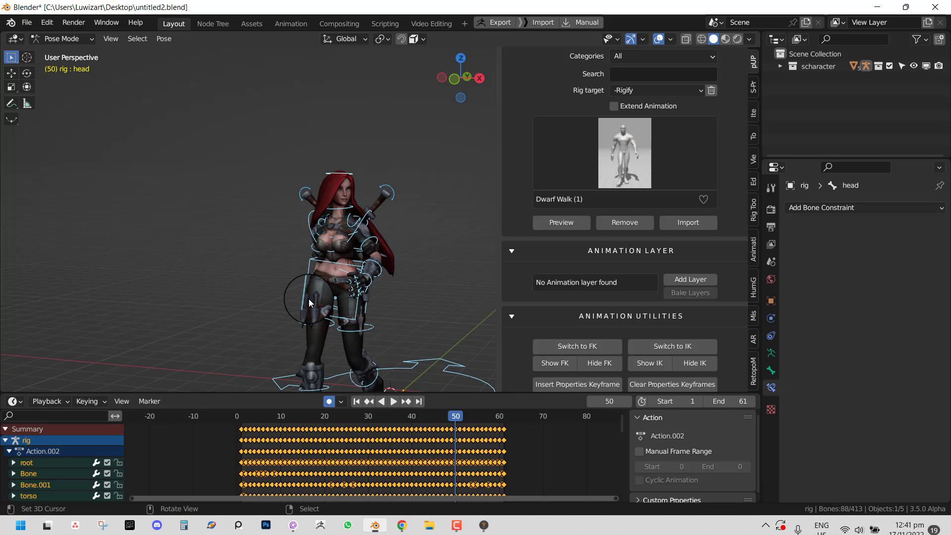
key("space")
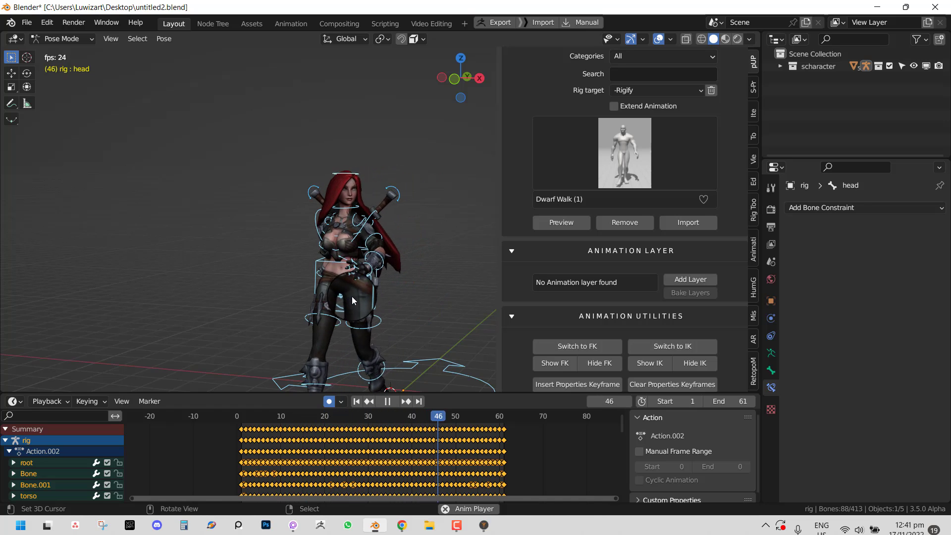
left_click(338, 295)
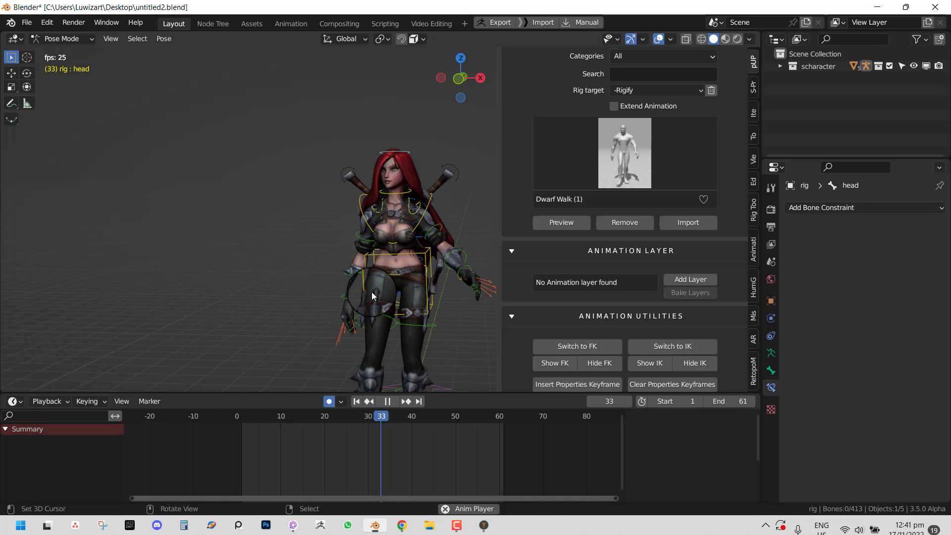
key("space")
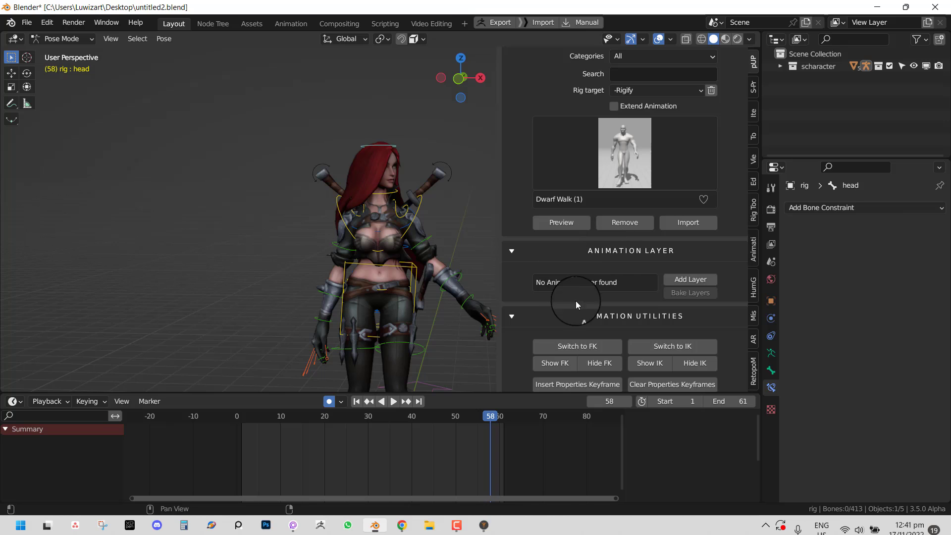
- Select all rig bones, then insert and clear a properties keyframe at frame 58
scroll(587, 361, "down", 1)
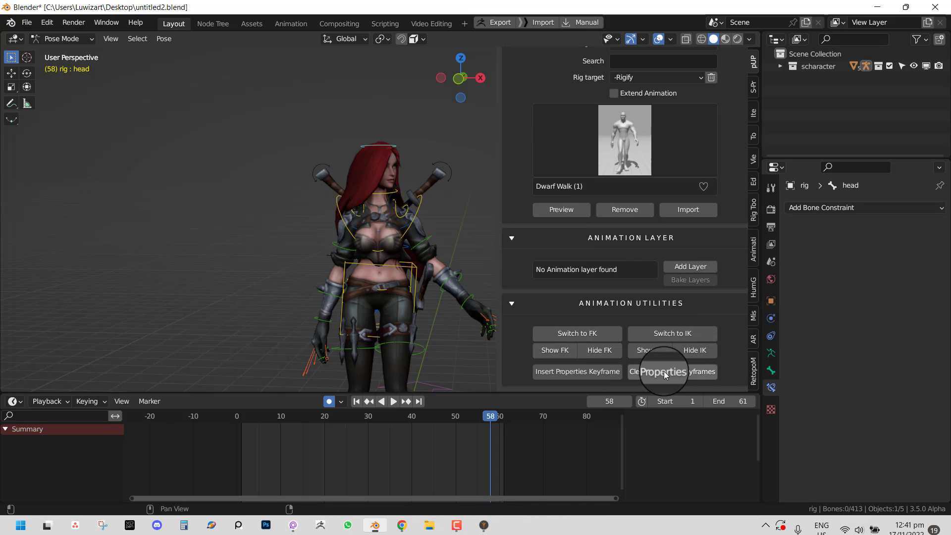
left_click(451, 280)
key("a")
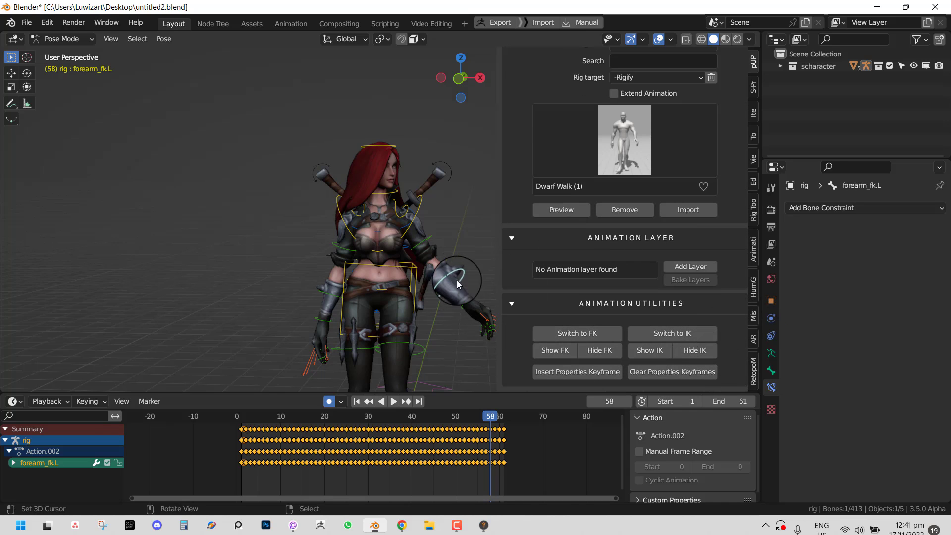
left_click(600, 372)
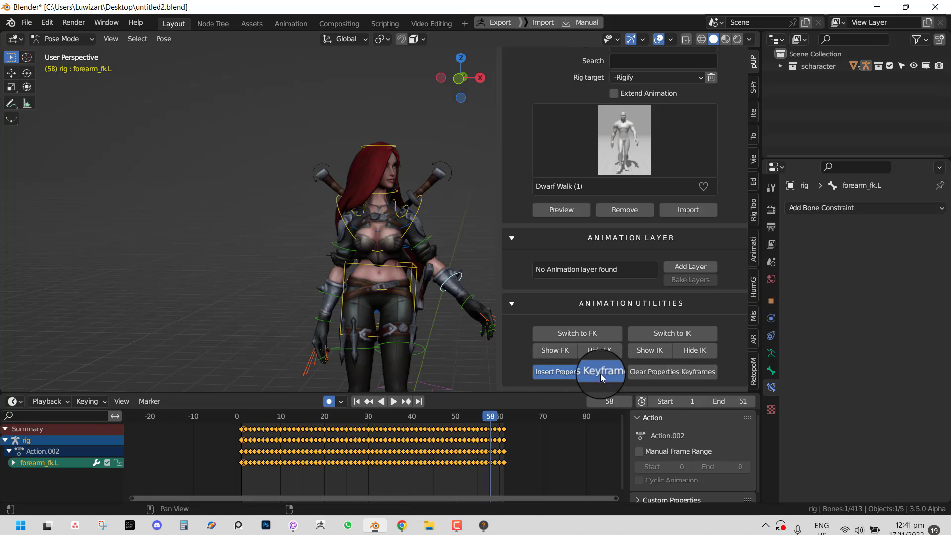
left_click(672, 376)
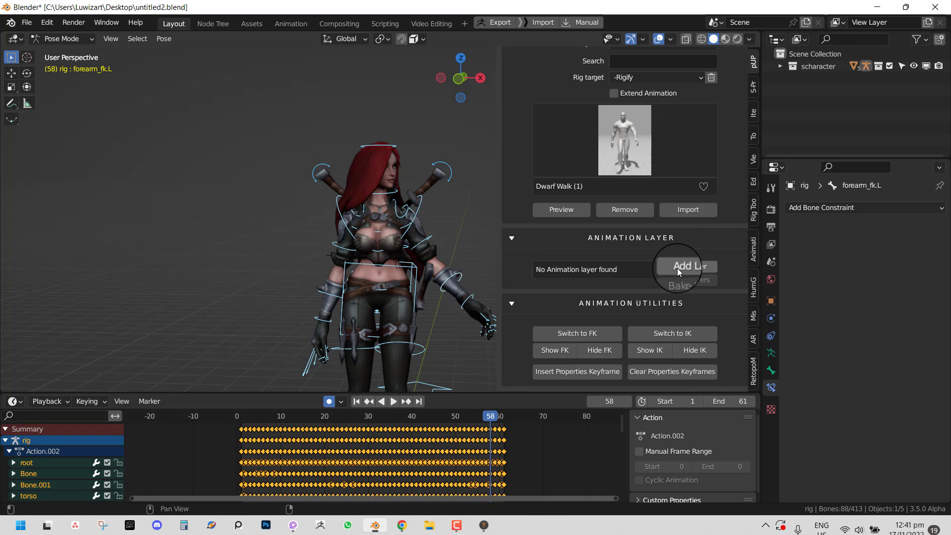
scroll(681, 253, "up", 4)
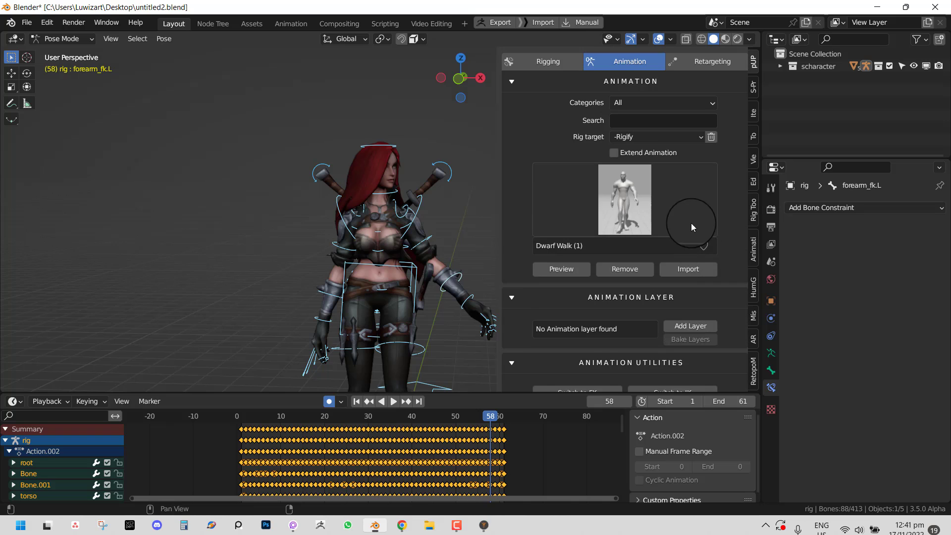
- Show the Retargeting settings (Mixamo source, Rigify target) and put the rig in Object Mode
left_click(707, 63)
middle_click_drag(423, 263, 446, 256)
key("ctrl+Tab")
scroll(463, 270, "down", 2)
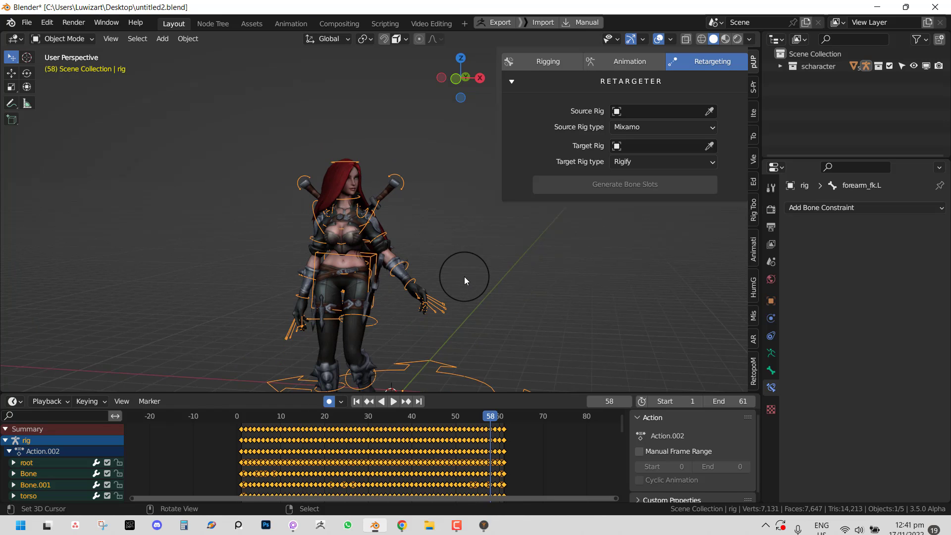
middle_click_drag(461, 275, 474, 269)
scroll(478, 267, "up", 1)
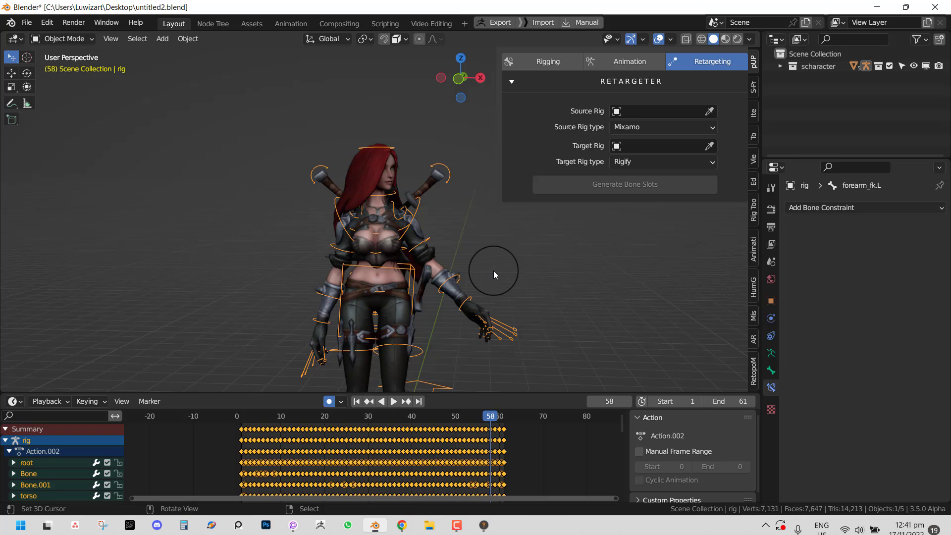